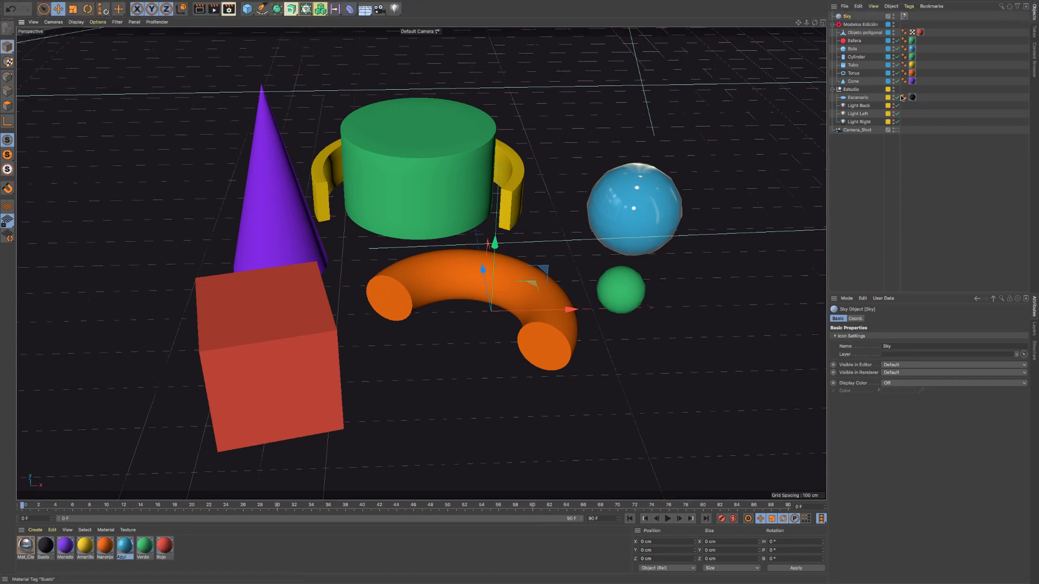
Step: Switch the Esfera object off and back on, and look into the Sky object's icon settings with the side managers widened
left_click_drag(827, 100, 783, 99)
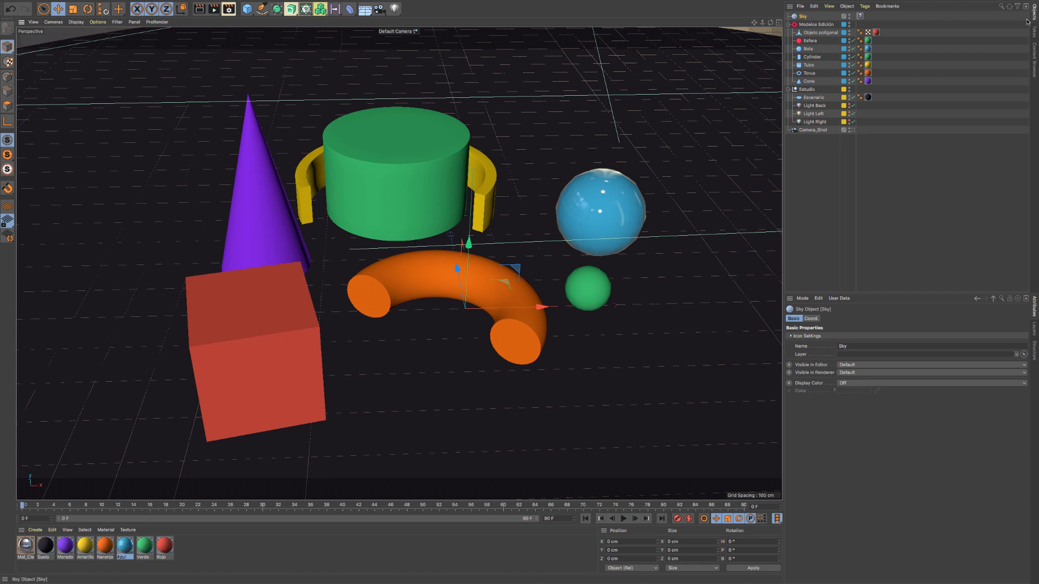
left_click(850, 39)
left_click(850, 39)
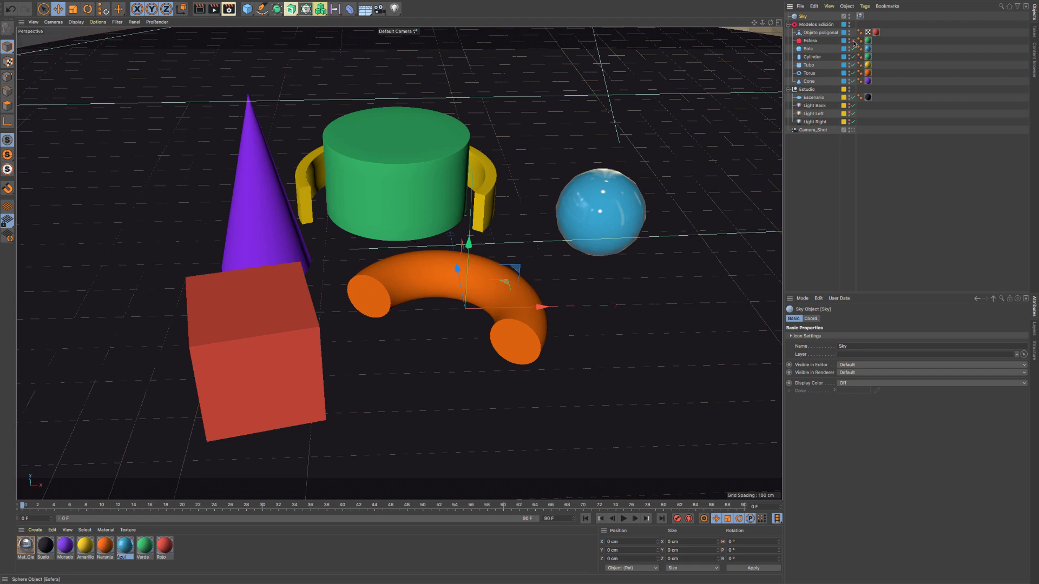
left_click(850, 39)
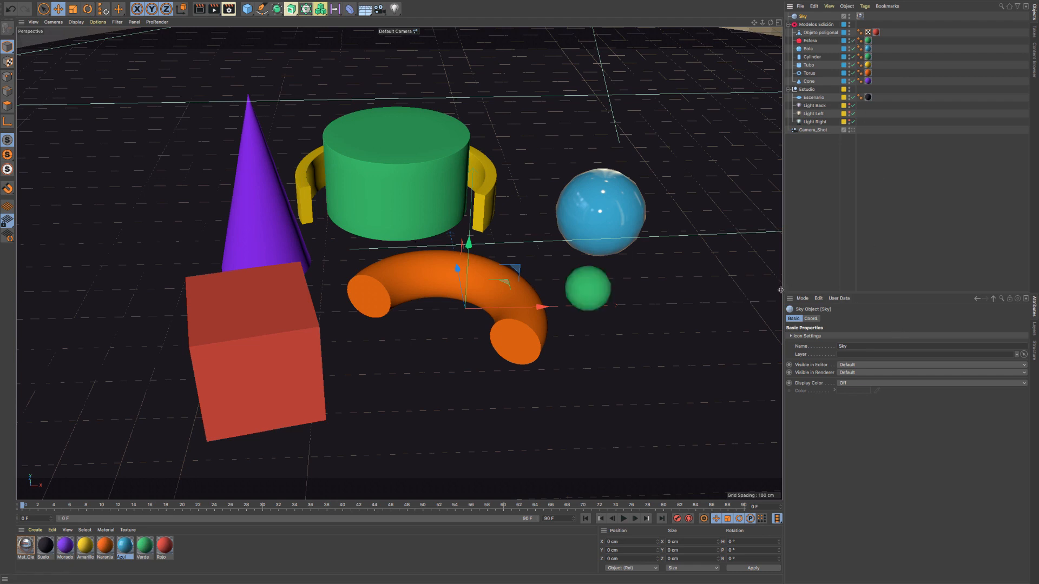
left_click_drag(784, 283, 710, 285)
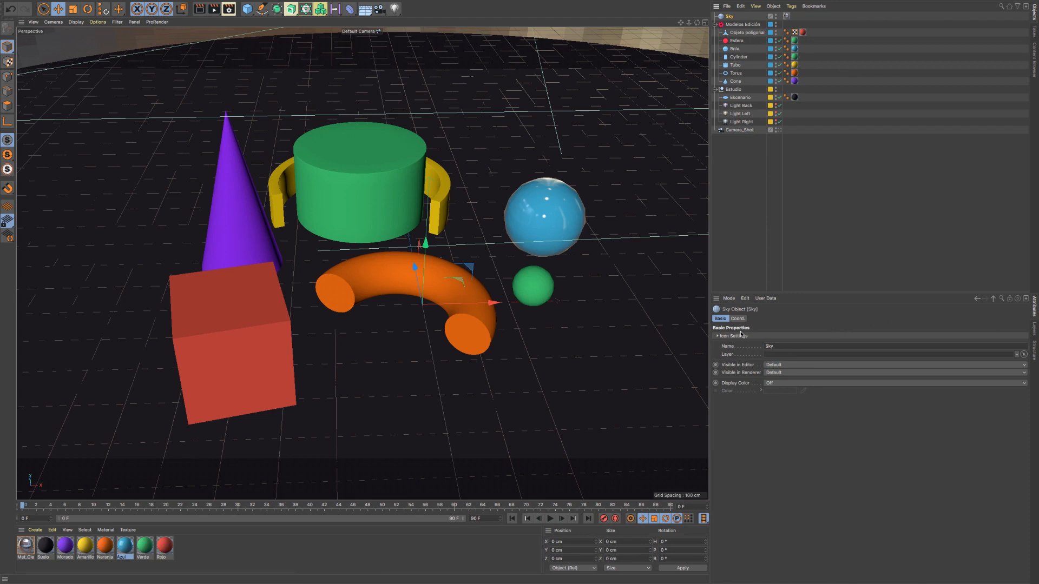
left_click(717, 337)
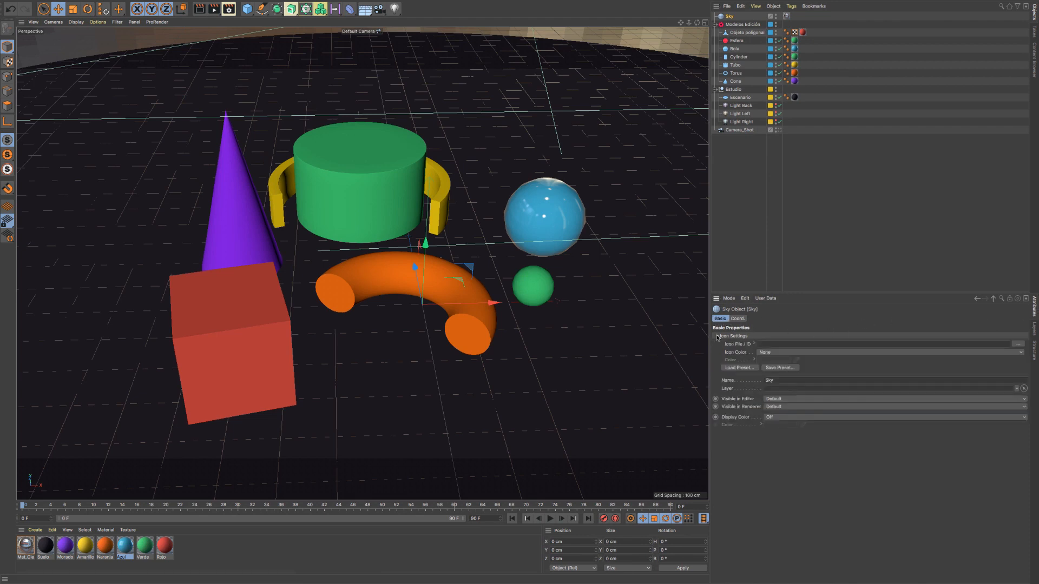
left_click(718, 336)
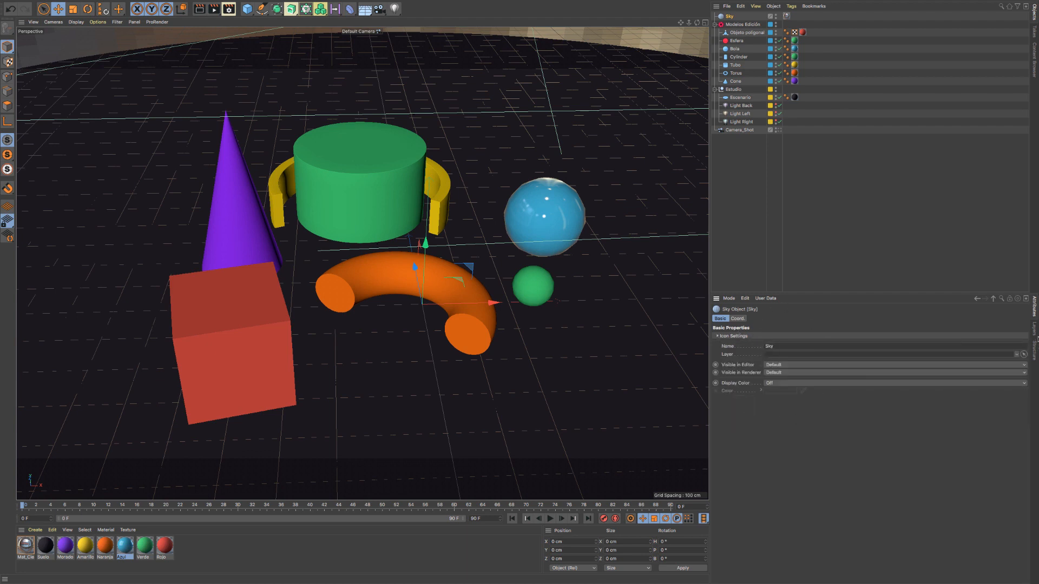
Step: Show the project's layers in place of the attributes and narrow the side managers to enlarge the viewport
left_click(1034, 330)
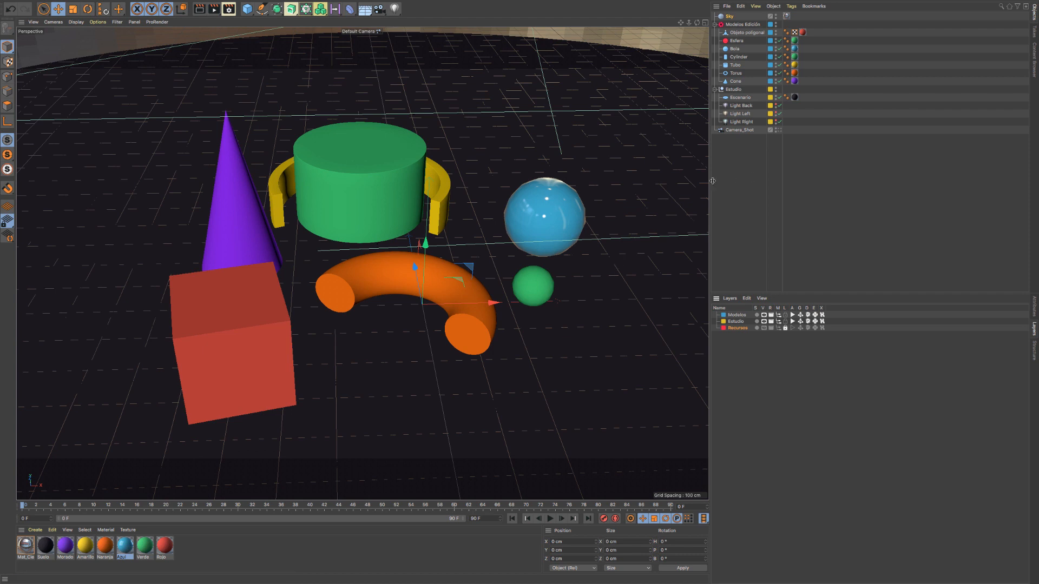
left_click(247, 9)
left_click_drag(710, 237, 790, 237)
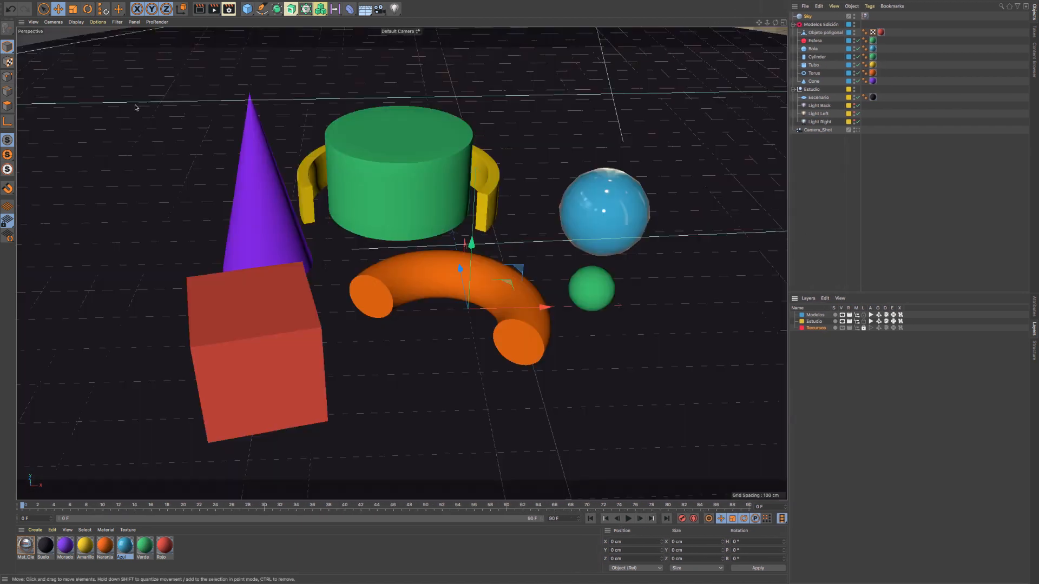
mouse_move(42, 5)
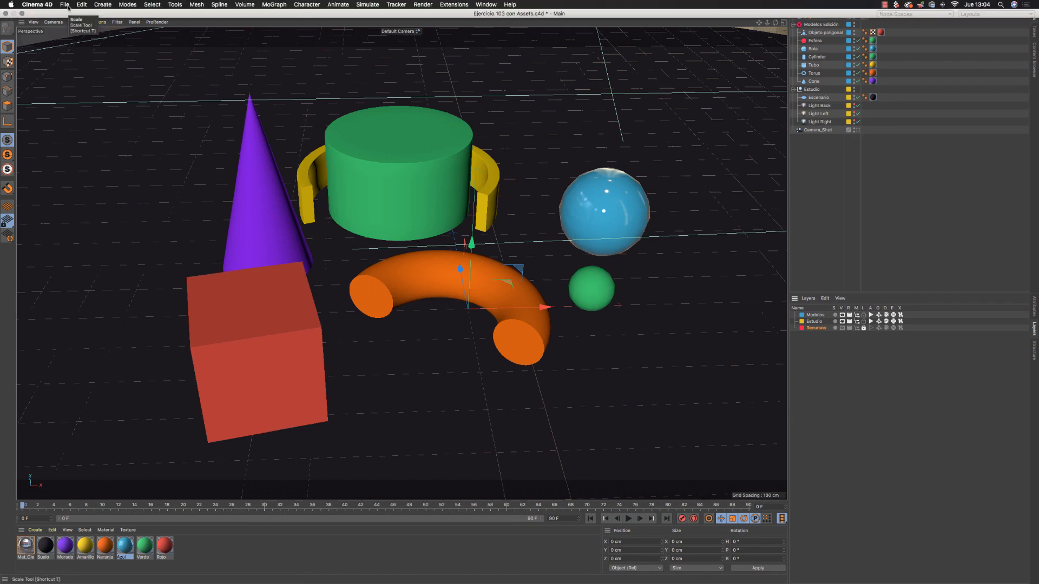
left_click(65, 5)
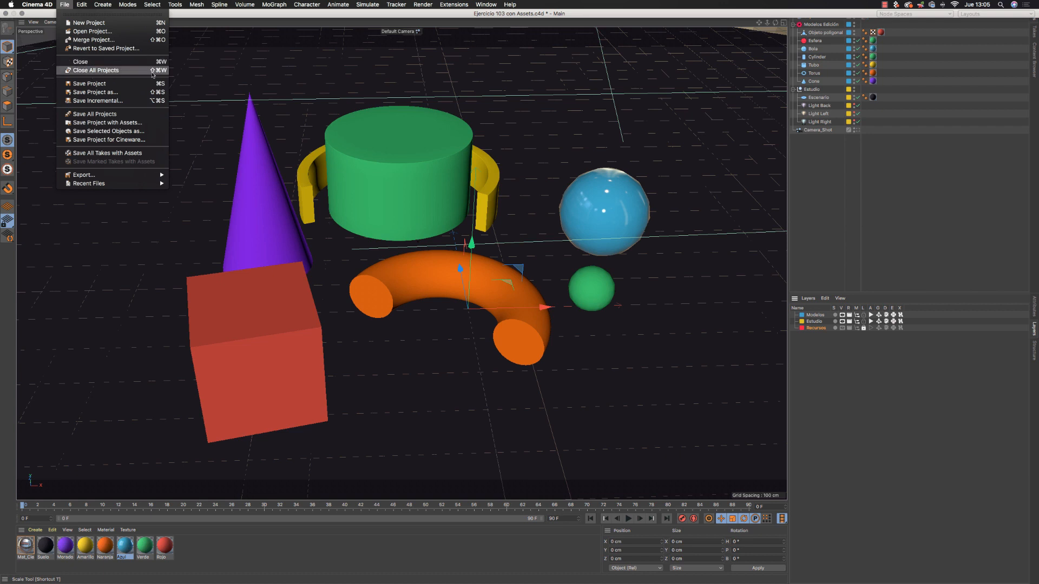
left_click(65, 4)
Step: View the open Piramide.c4d project and return to Ejercicio 103 con Assets.c4d
left_click(493, 3)
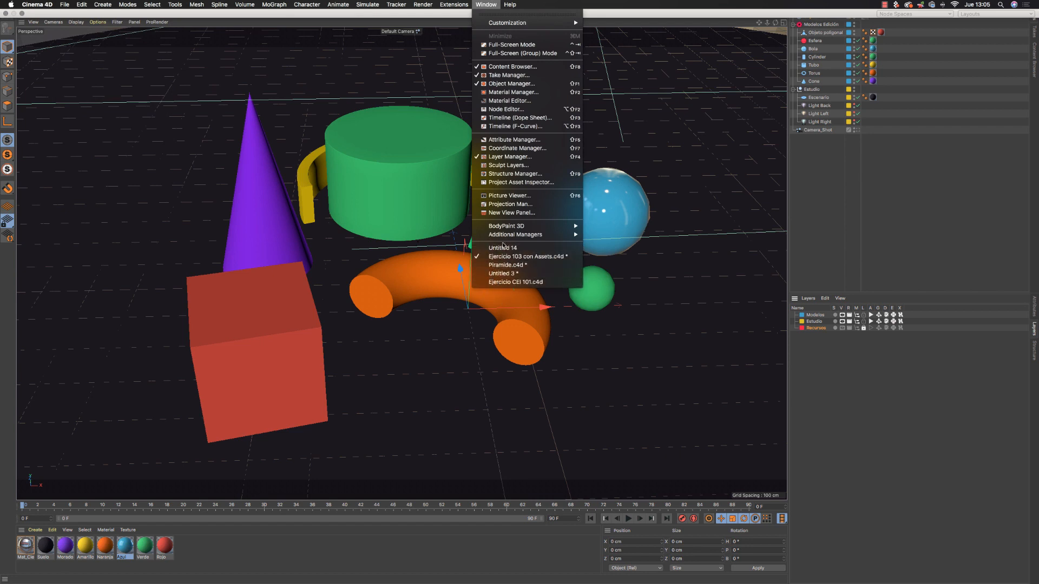
left_click(504, 265)
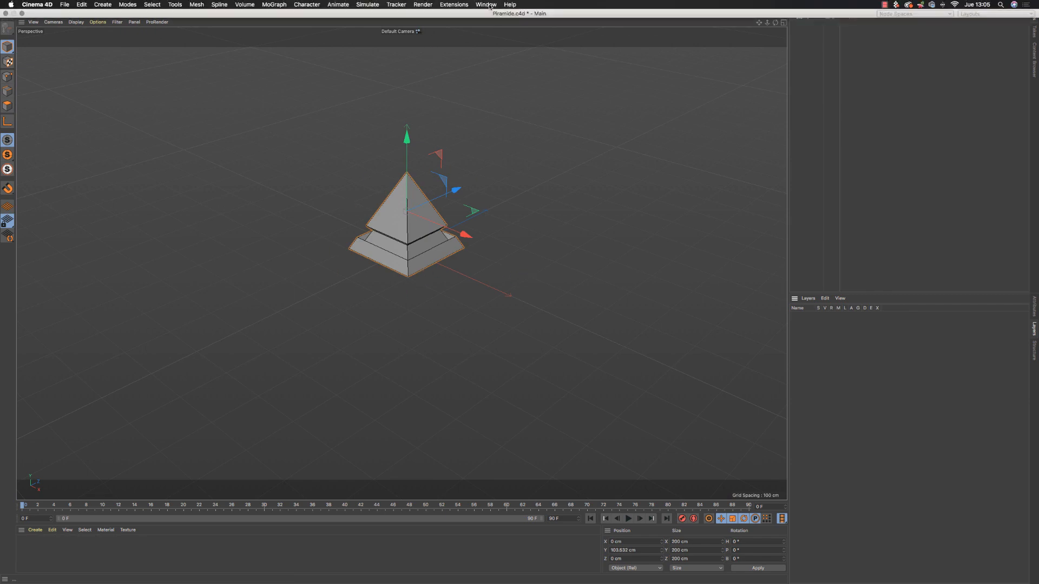
left_click(489, 6)
left_click(503, 258)
left_click(64, 4)
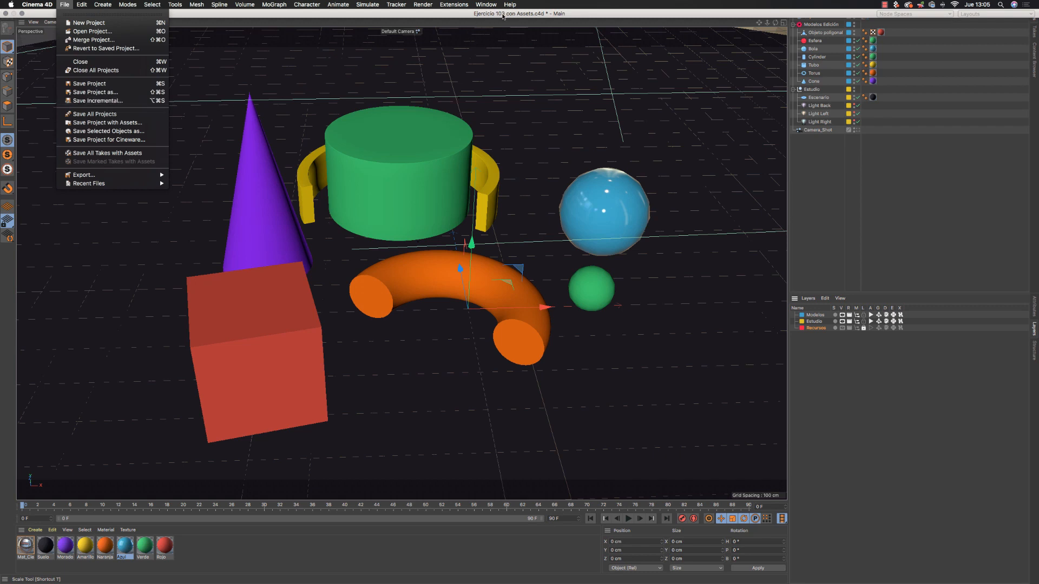
left_click(409, 128)
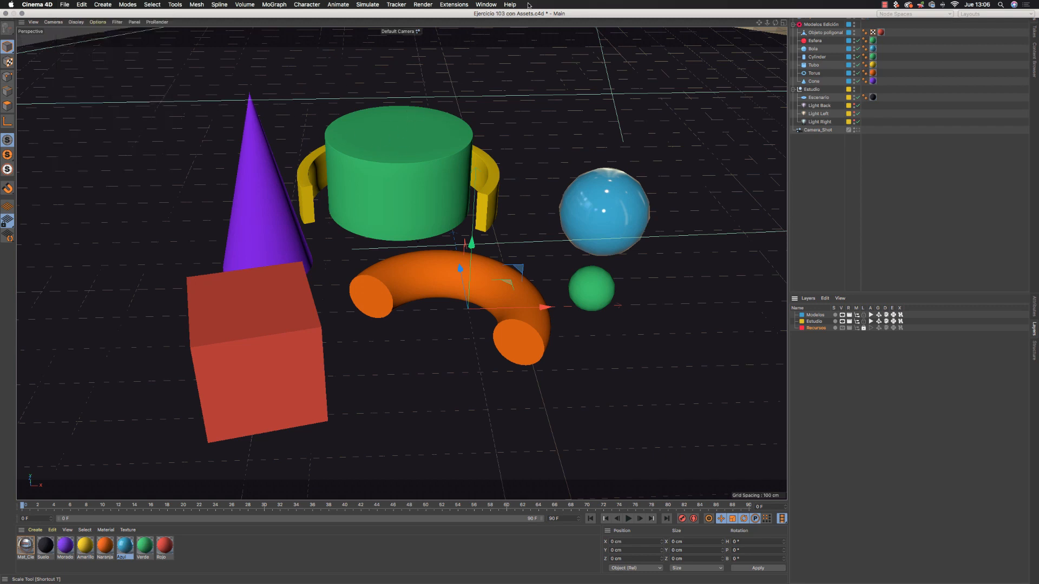
left_click(507, 5)
left_click(426, 182)
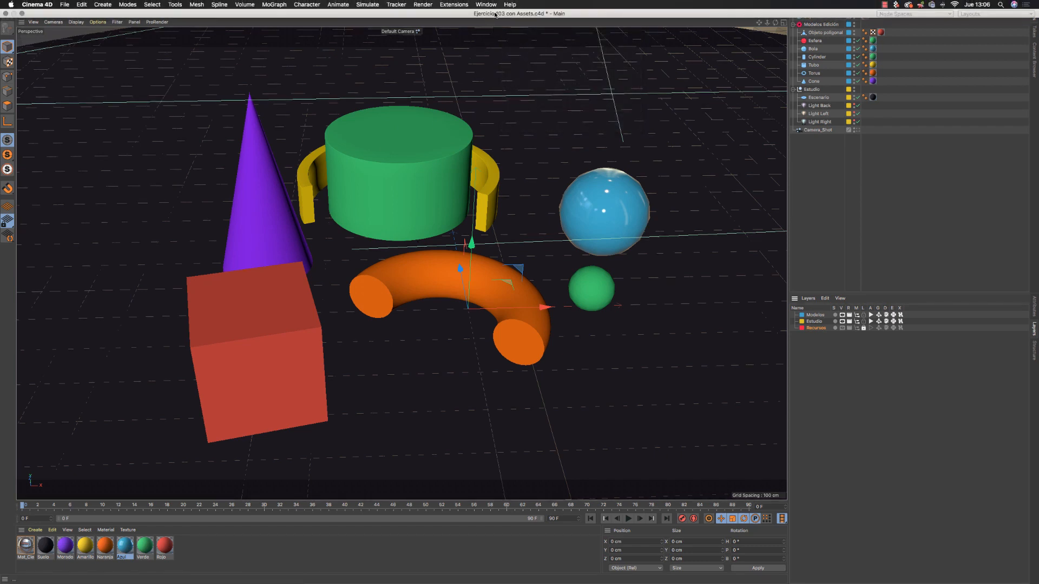
left_click(65, 5)
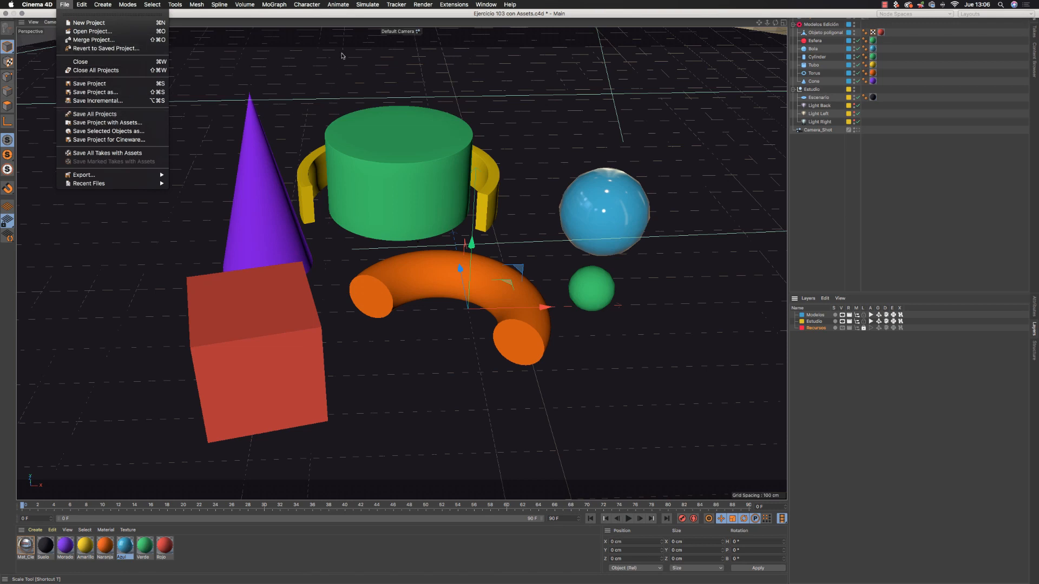
left_click(488, 4)
mouse_move(65, 4)
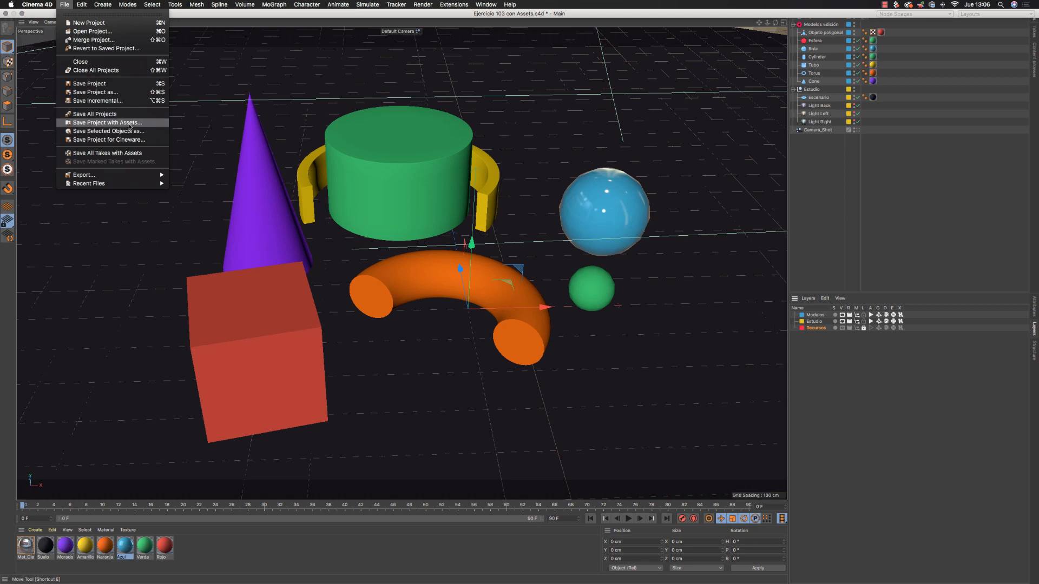
left_click(130, 124)
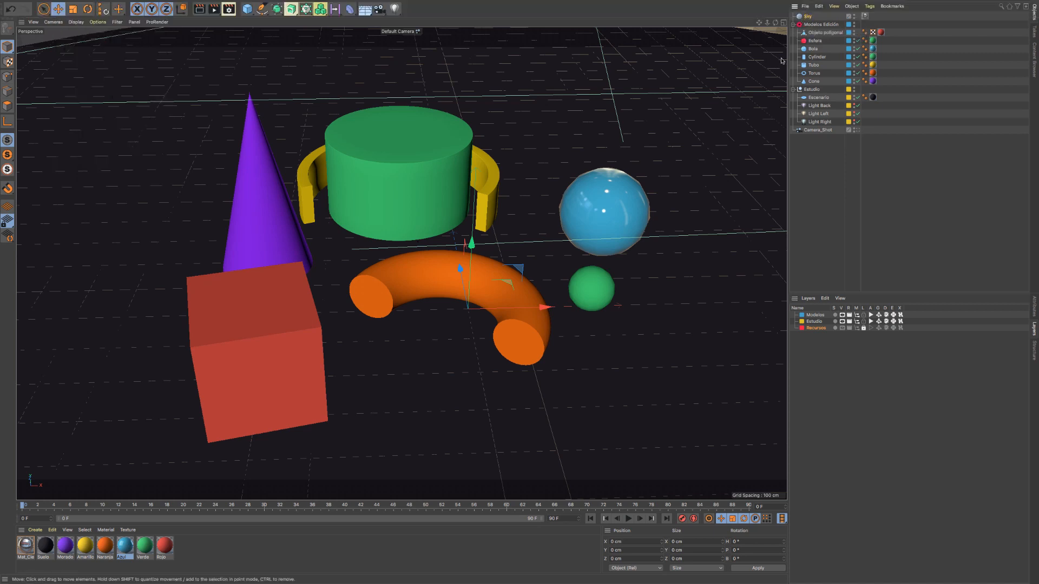
Step: Inspect the texture in the Luminance channel of the Mat_Cielo material, then close its editor
left_click(25, 545)
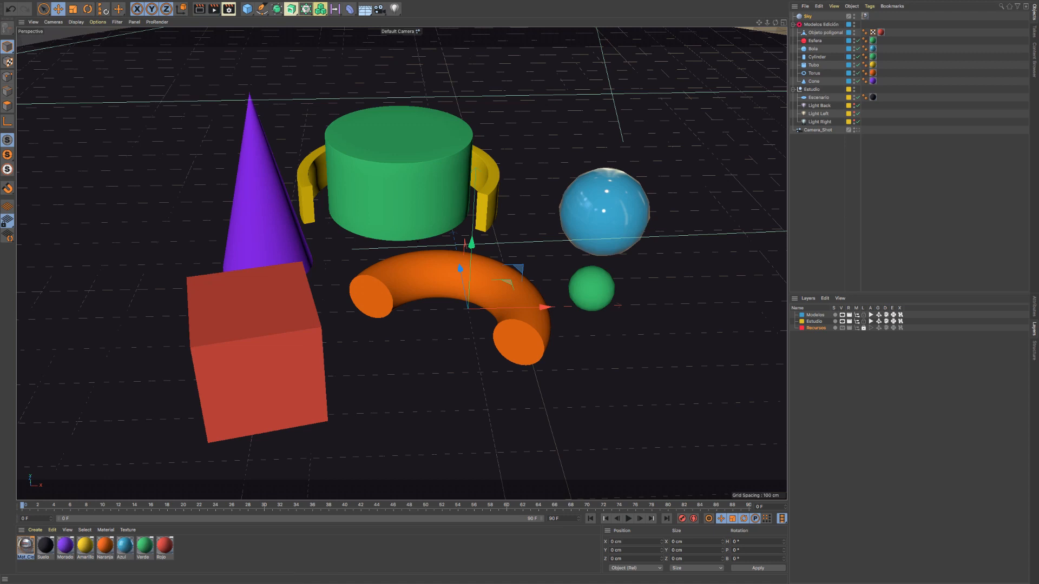
double_click(25, 546)
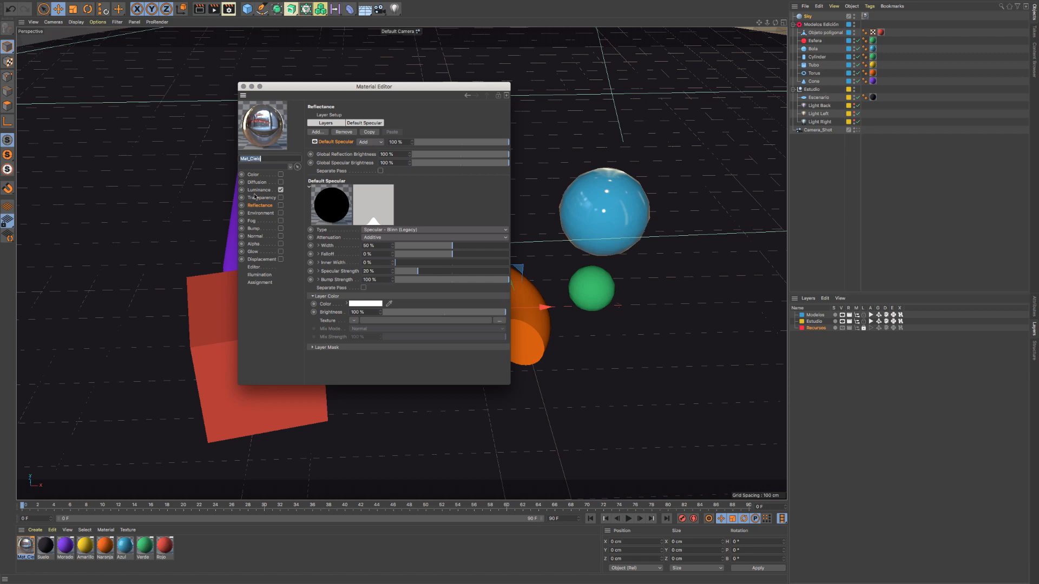
left_click(263, 191)
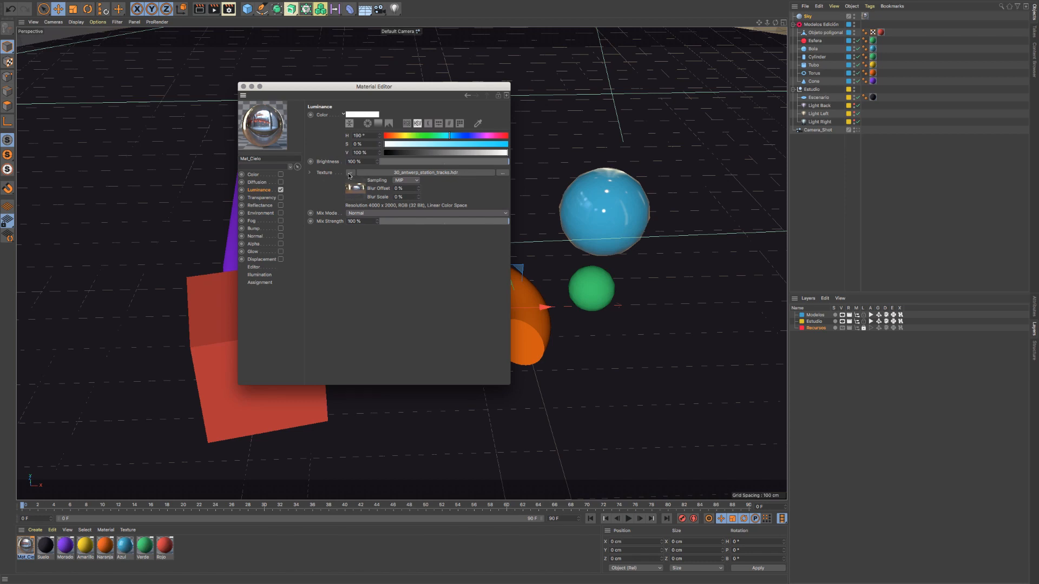
left_click(244, 87)
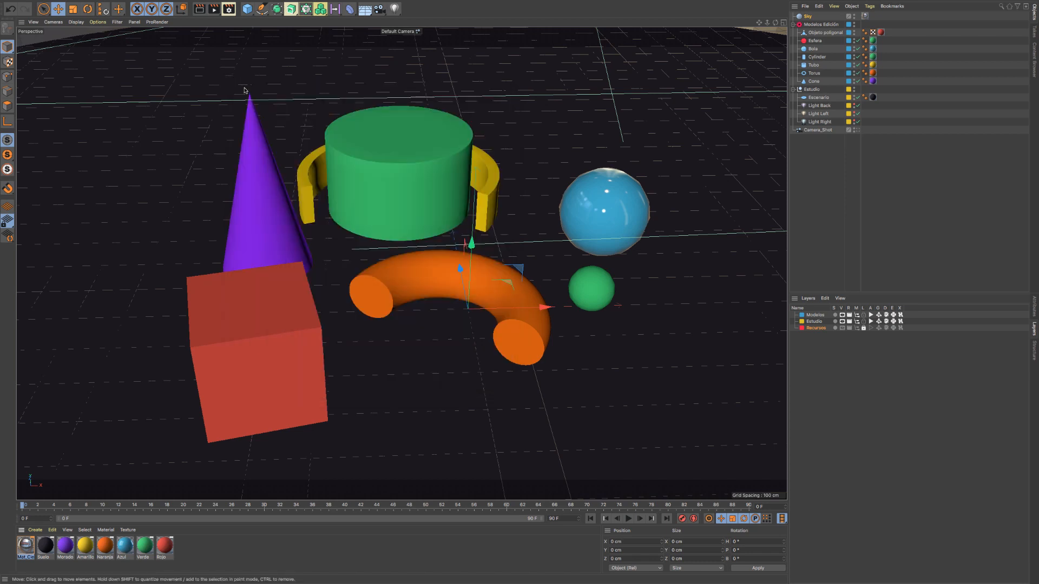
Step: Save the project with assets as Ejercicio 103 con Assets.c4d in the Ejercicio 103 con Assets folder, replacing the existing file
left_click(65, 4)
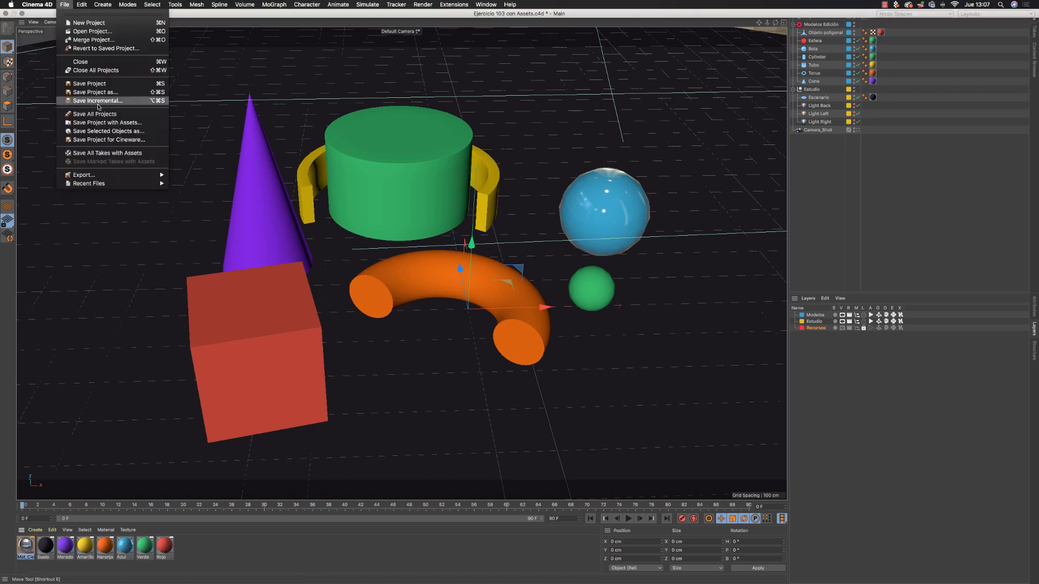
left_click(129, 124)
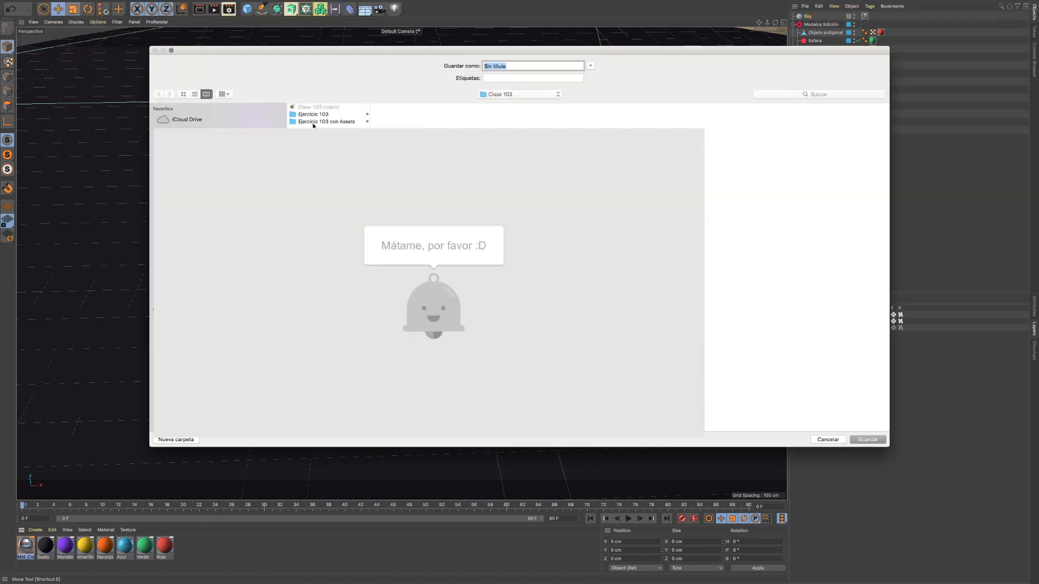
left_click(317, 122)
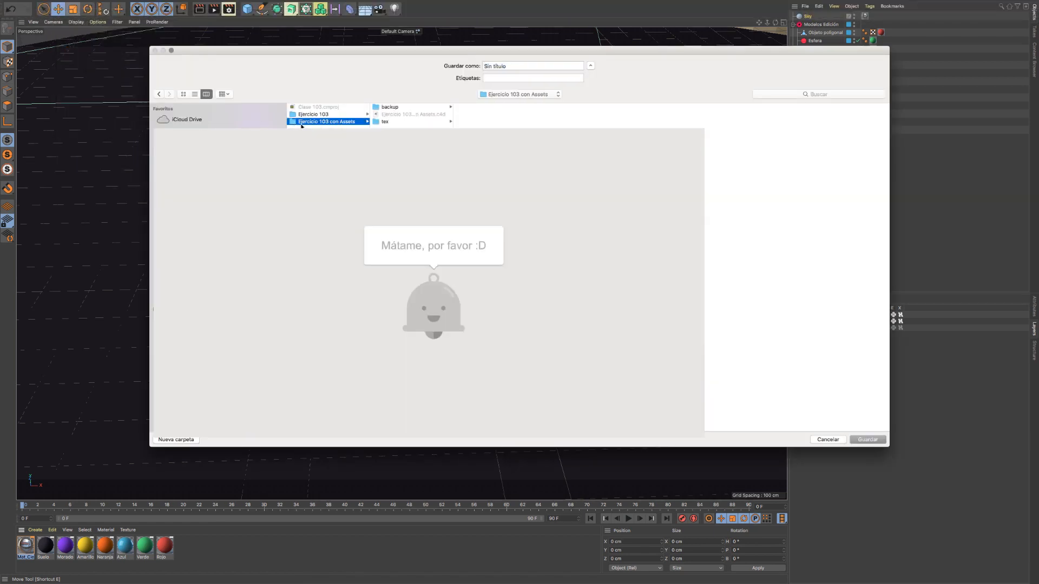
left_click(398, 115)
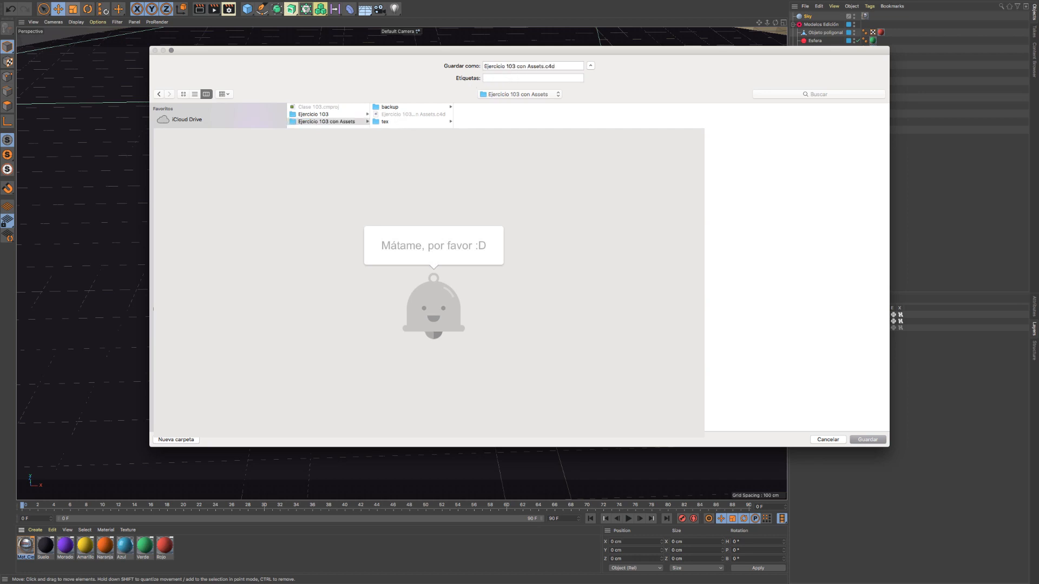
left_click(879, 442)
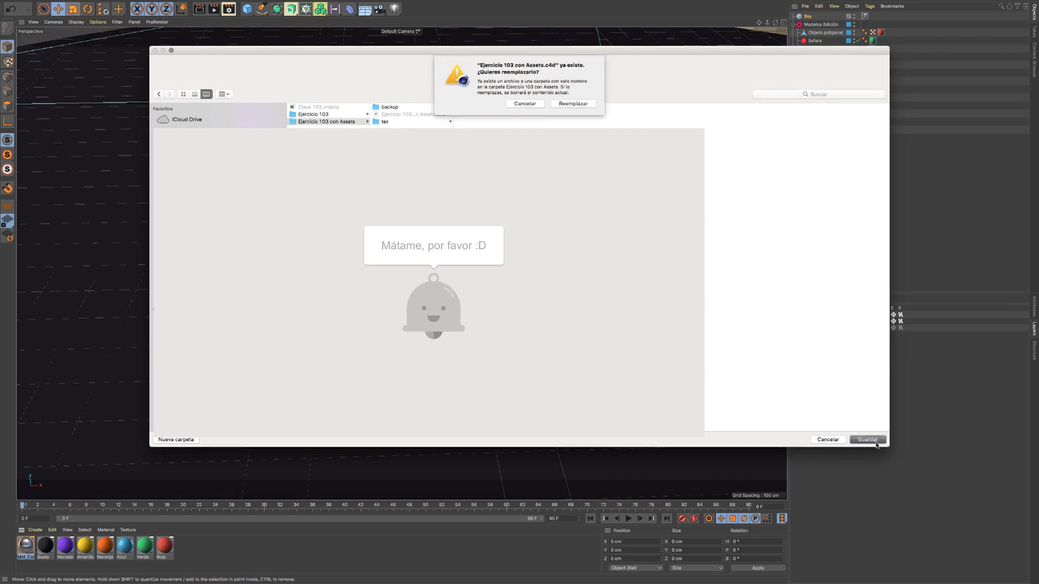
left_click(573, 104)
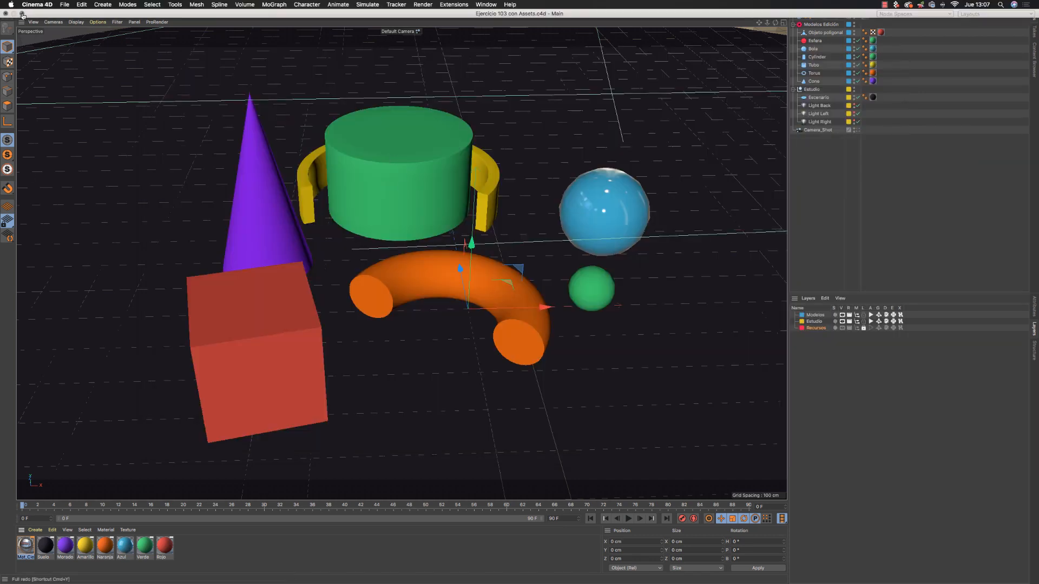
Step: Switch to Finder, open the Ejercicio 103 con Assets folder in Clase 103 and locate the saved project file
left_click(21, 12)
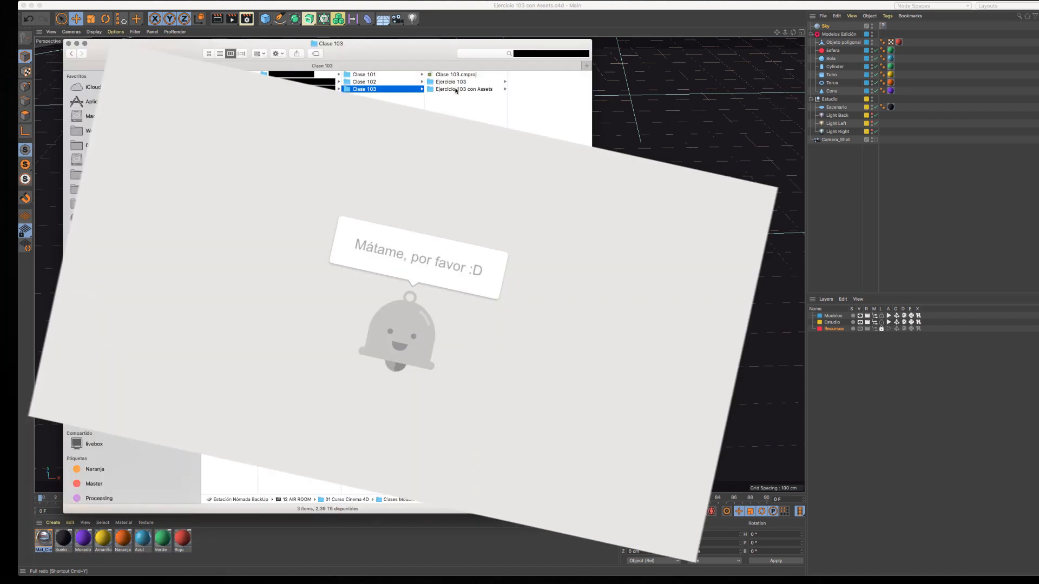
left_click(450, 90)
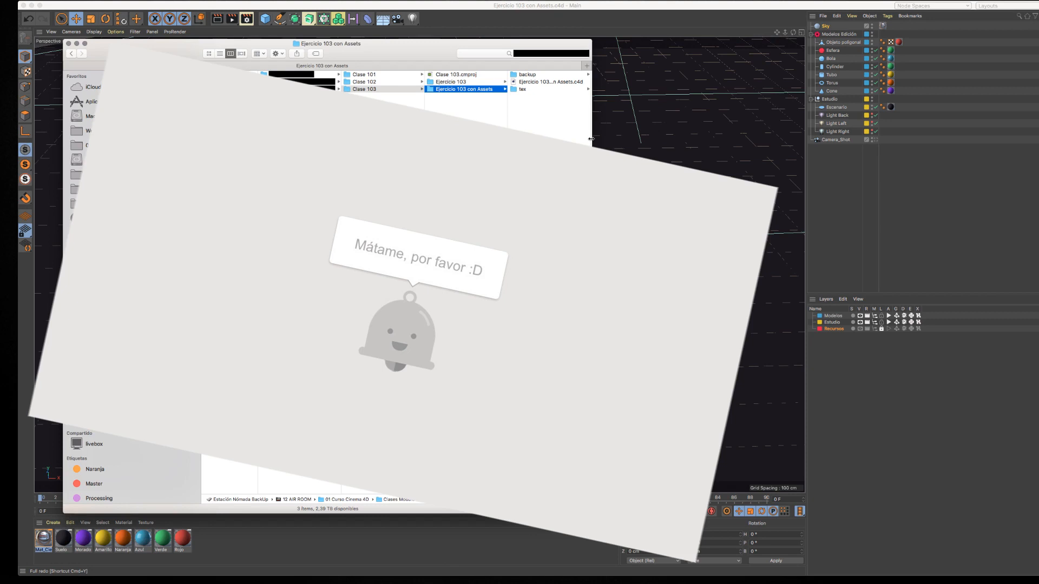
left_click_drag(592, 140, 659, 144)
left_click(606, 82)
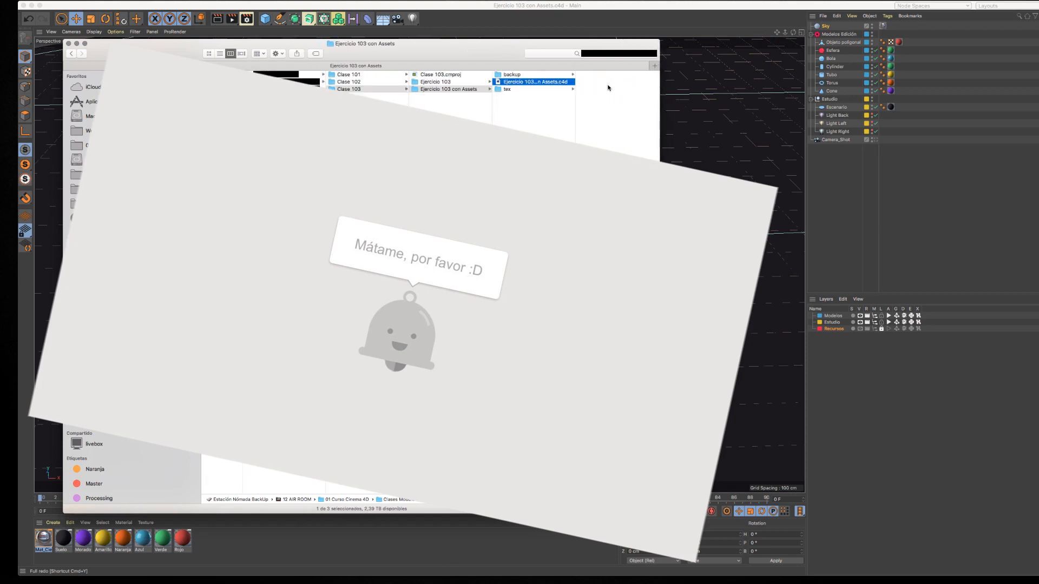
Step: Open the tex folder, preview the image 30_antwerp_station_tracks.hdr and close the preview
left_click(509, 90)
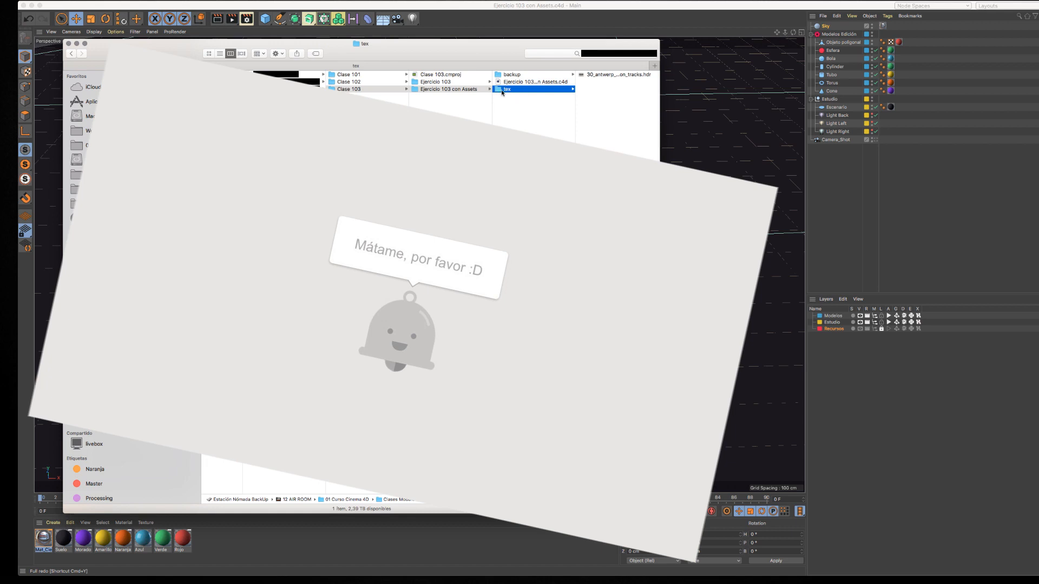
left_click(599, 75)
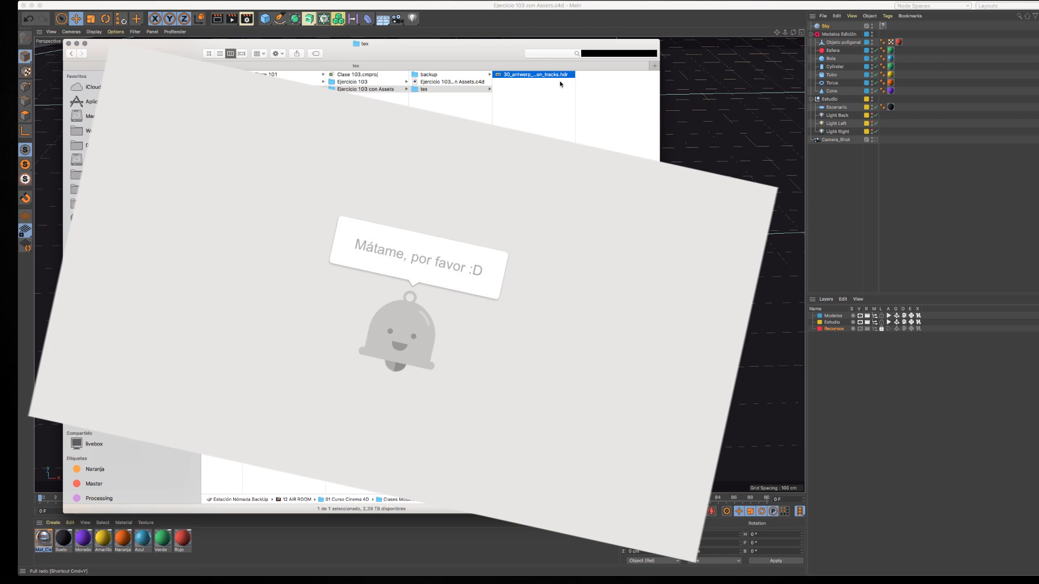
key("space")
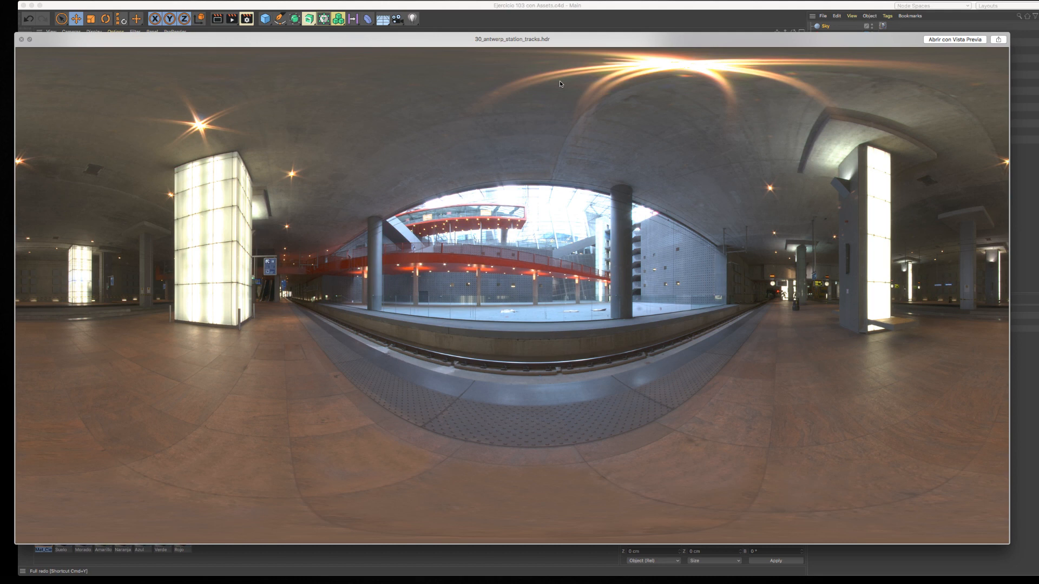
key("space")
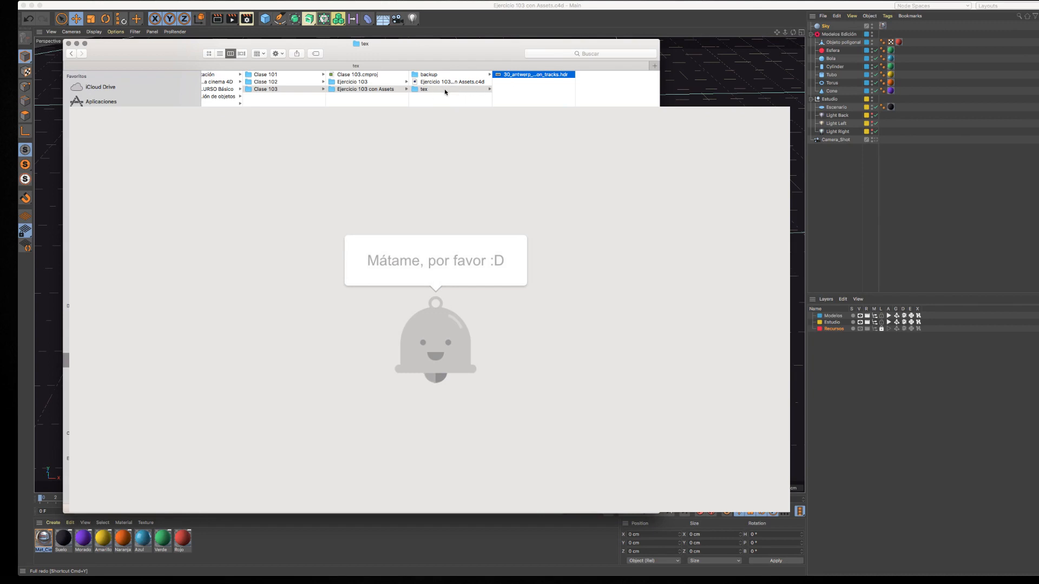
Step: Check the project file and the tex and backup folders inside Ejercicio 103 con Assets, then close the Finder window
left_click_drag(451, 54, 463, 56)
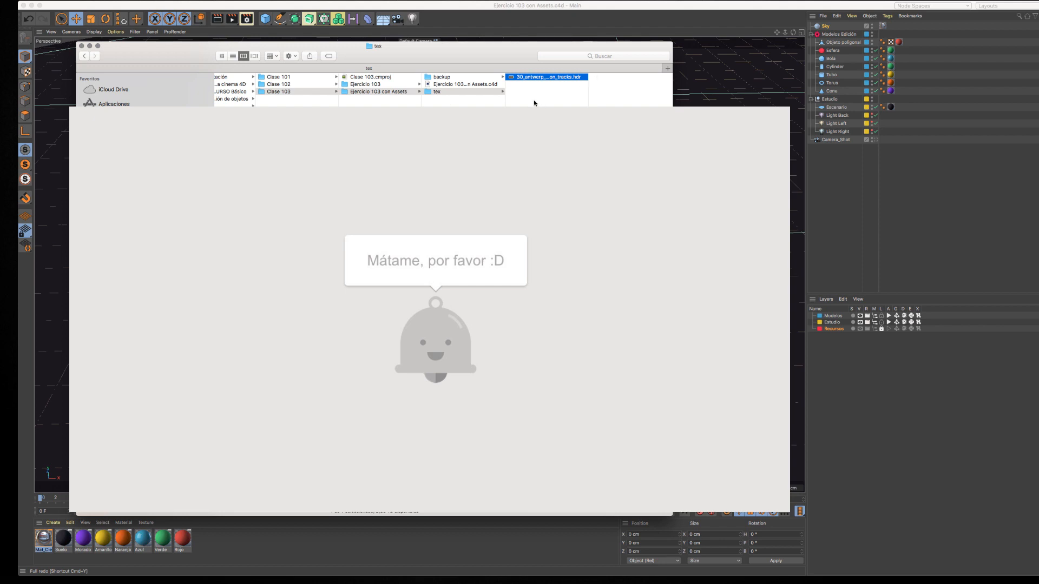
left_click_drag(465, 47, 497, 45)
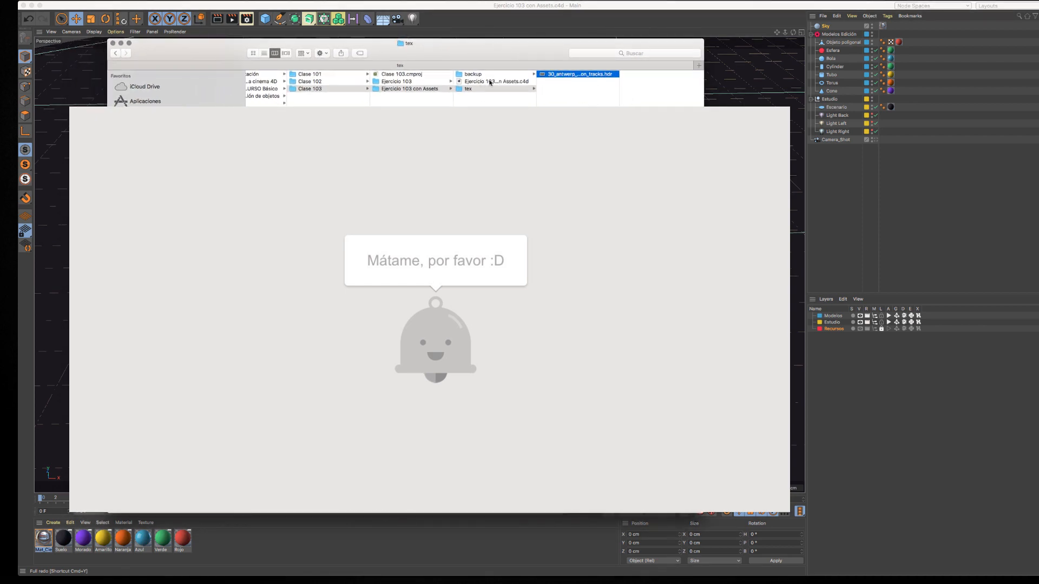
left_click(402, 89)
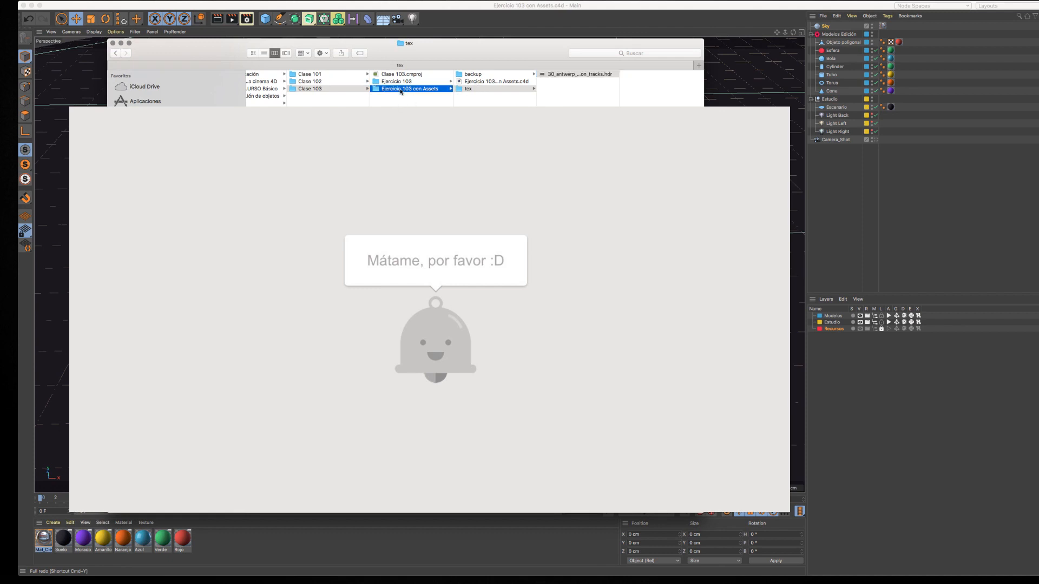
left_click(478, 82)
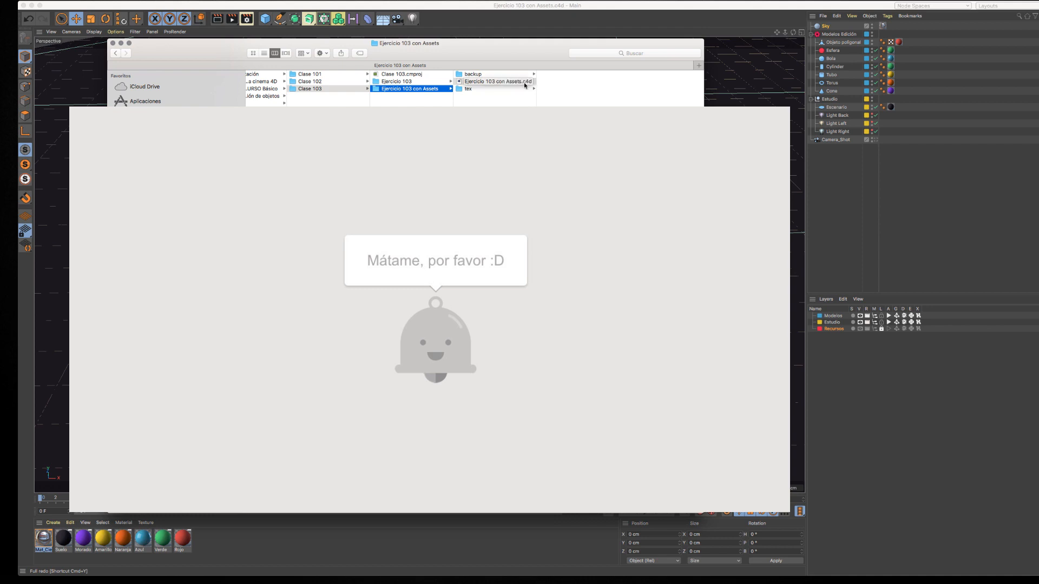
left_click(469, 89)
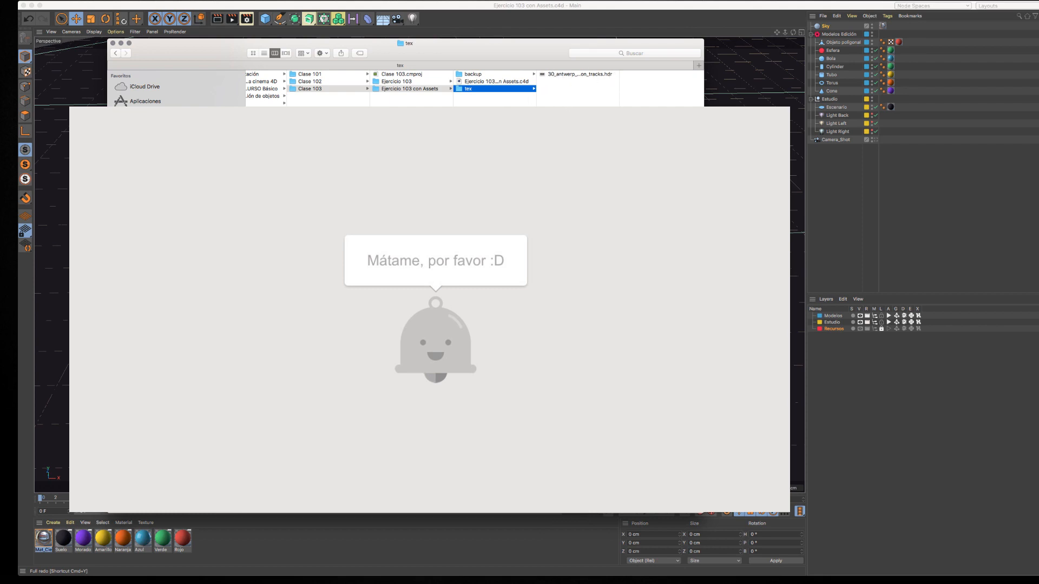
left_click(479, 74)
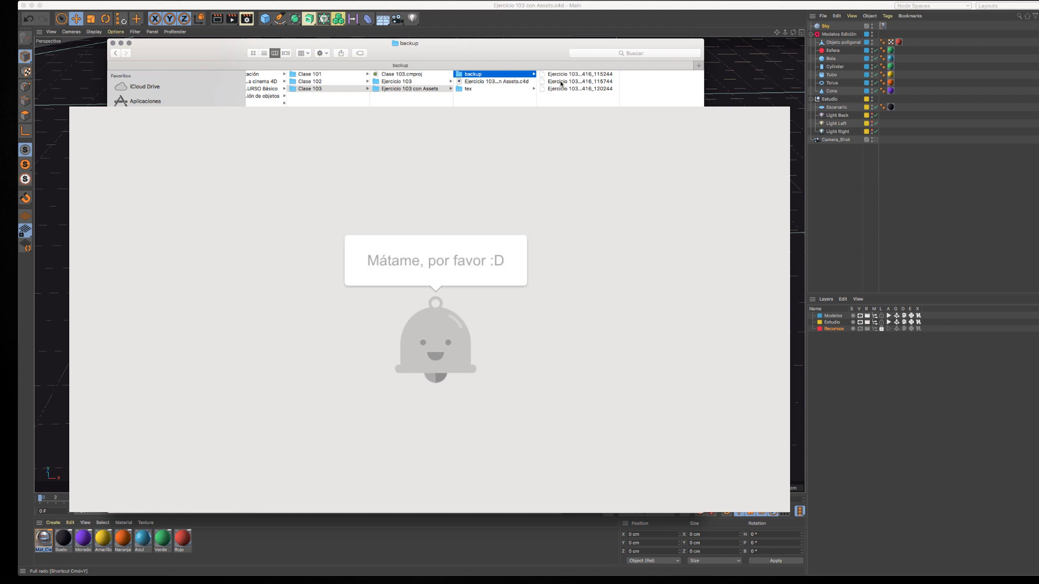
left_click_drag(433, 53, 440, 57)
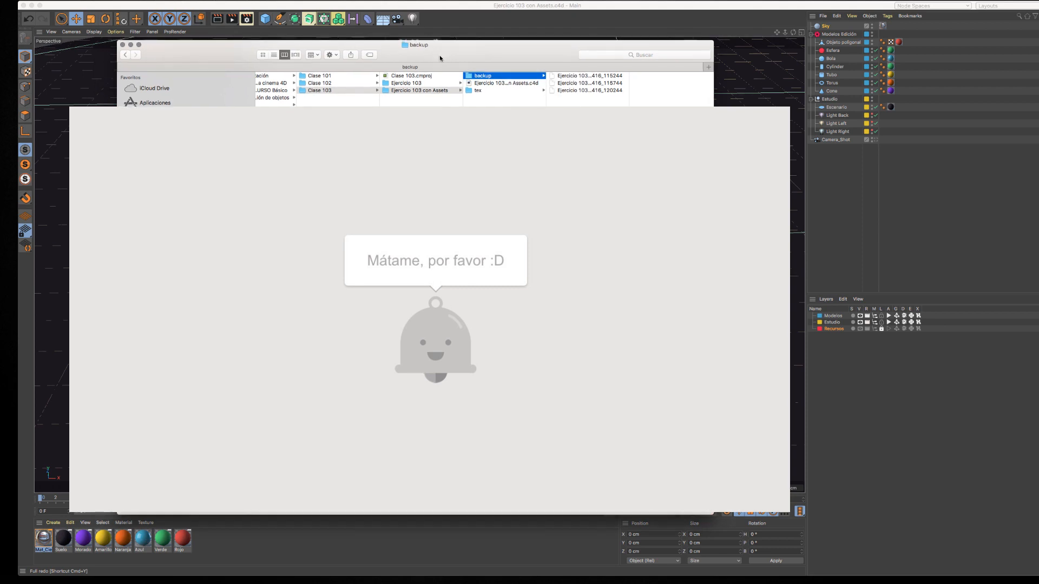
left_click(122, 45)
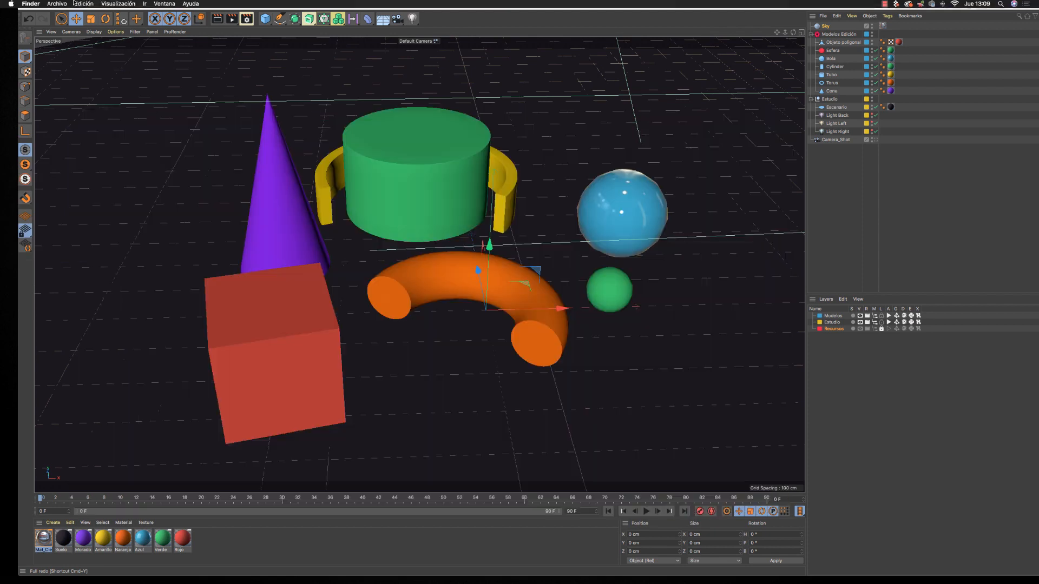
Step: Switch back to Cinema 4D, select the Tubo object and review the commands for saving the project and selected objects
left_click(58, 5)
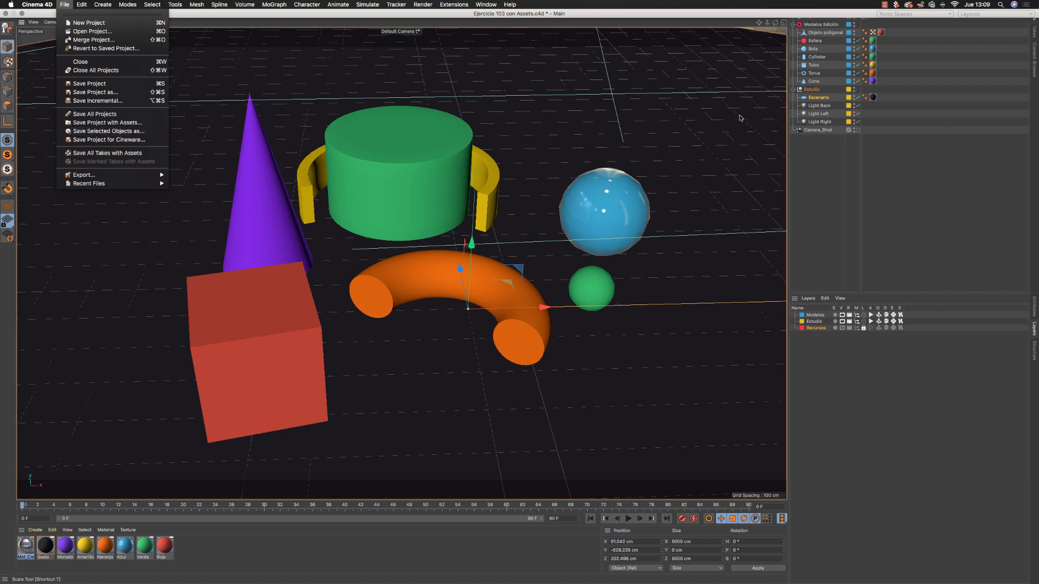
left_click(816, 68)
left_click(816, 66)
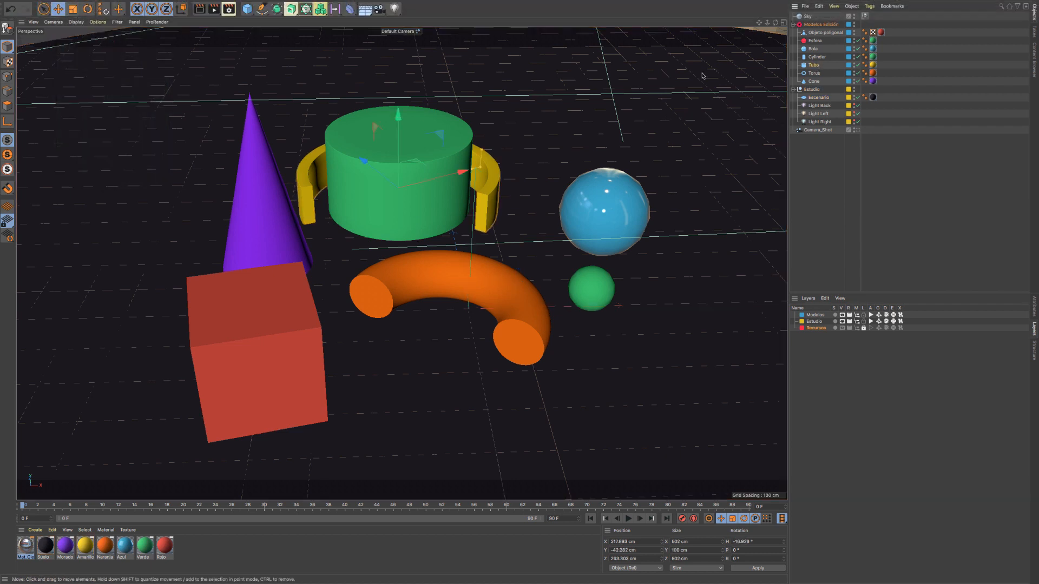
left_click(65, 5)
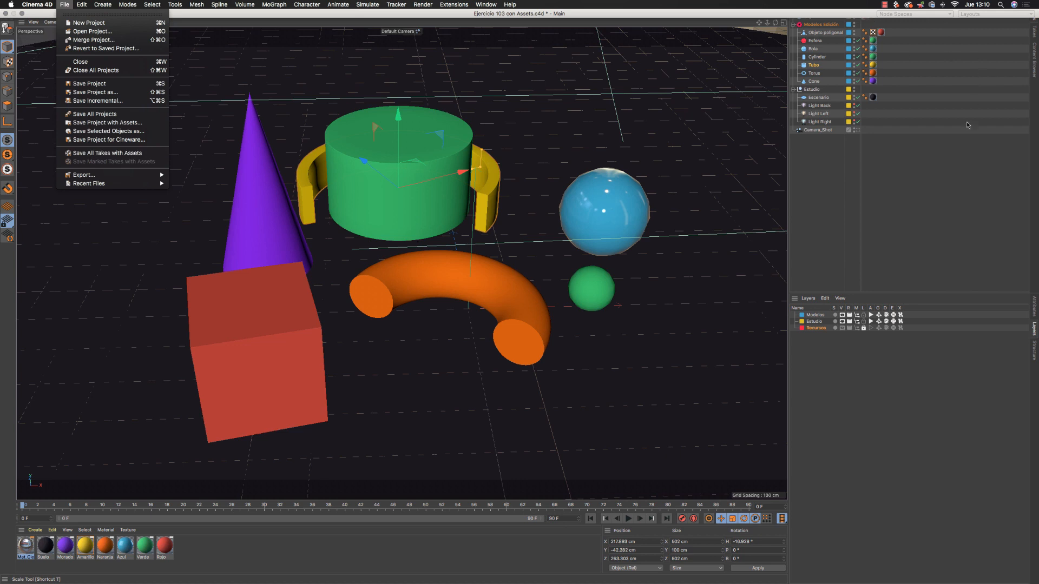
left_click(951, 168)
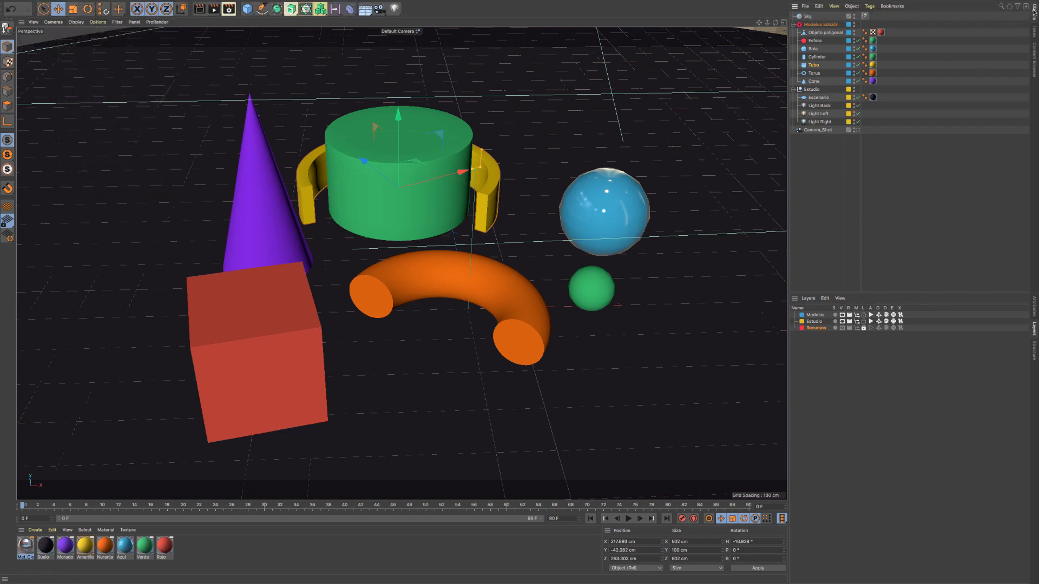
Step: Show the scene's takes and scrub the animation timeline forward and back to frame 0
left_click(1034, 34)
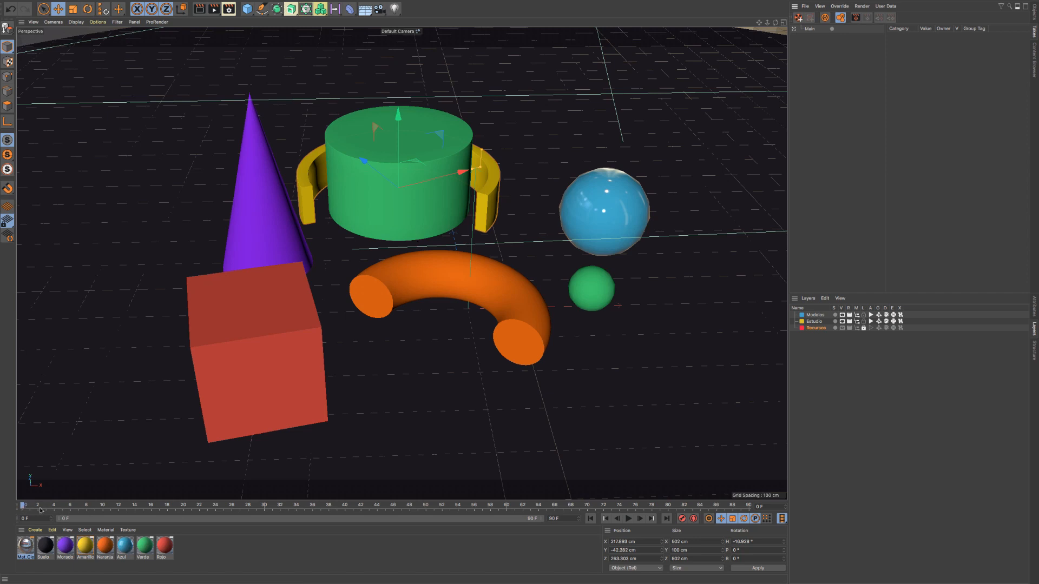
left_click_drag(38, 508, 271, 506)
left_click(508, 507)
left_click_drag(508, 507, 23, 506)
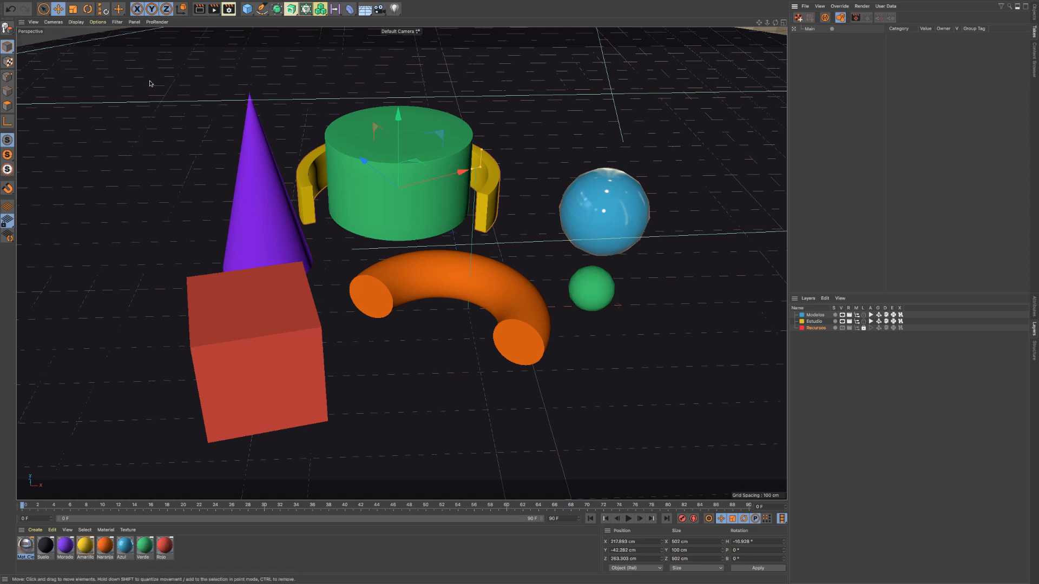
Step: Mark the Main take, check the Save Marked Takes with Assets command and unmark the take
left_click(64, 5)
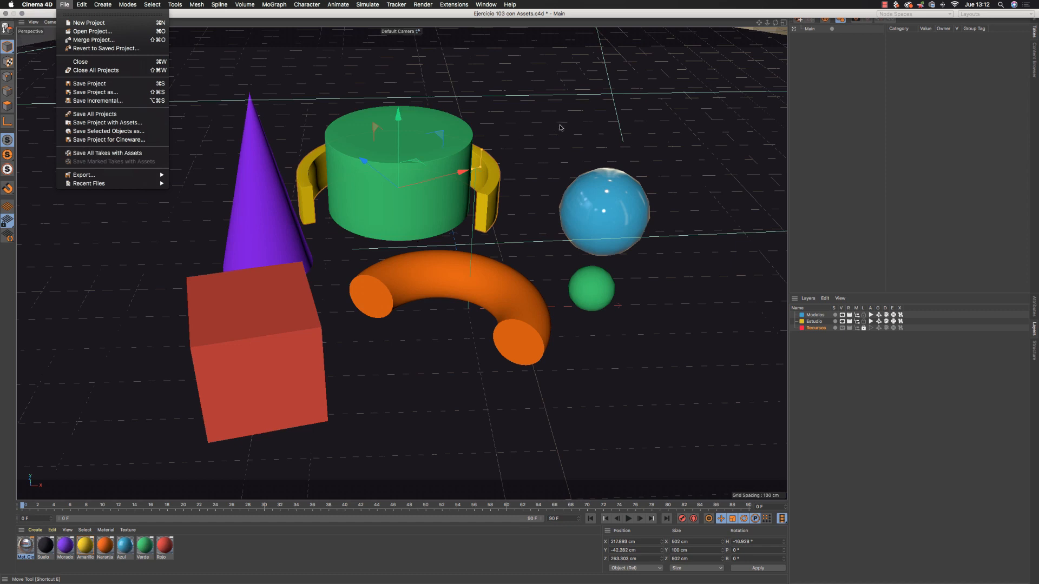
left_click(828, 34)
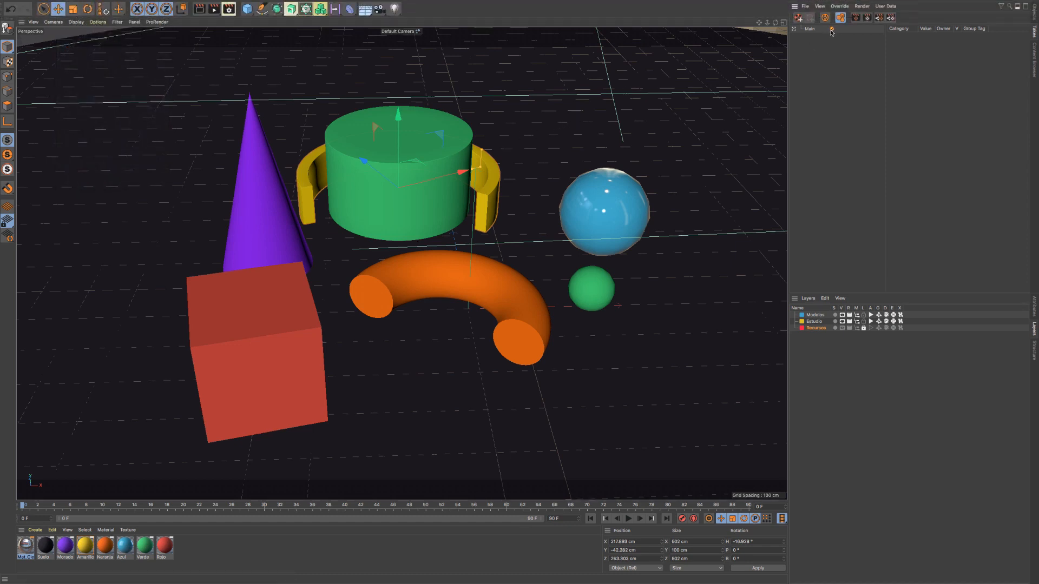
left_click(64, 4)
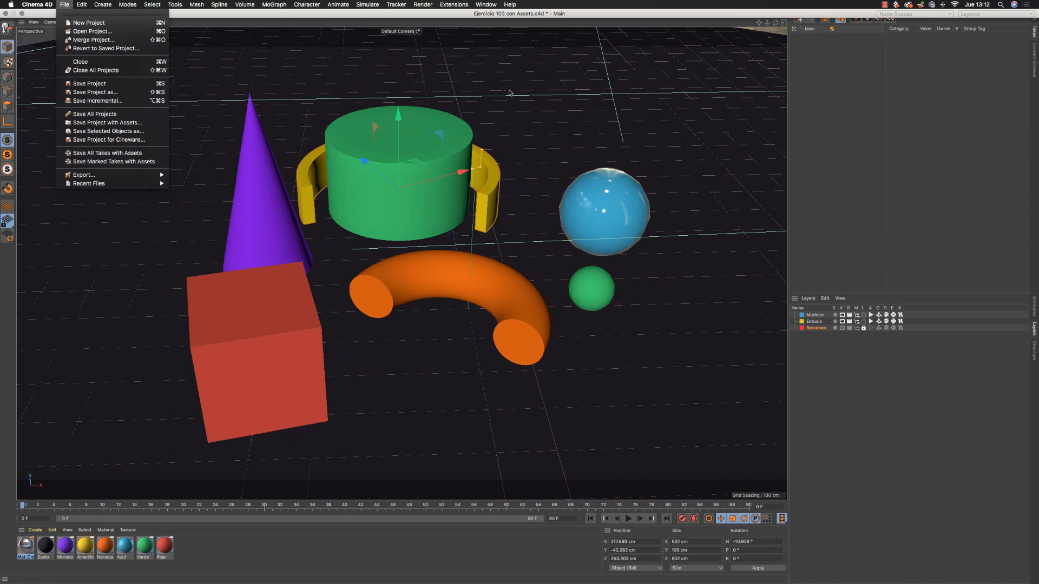
left_click(898, 43)
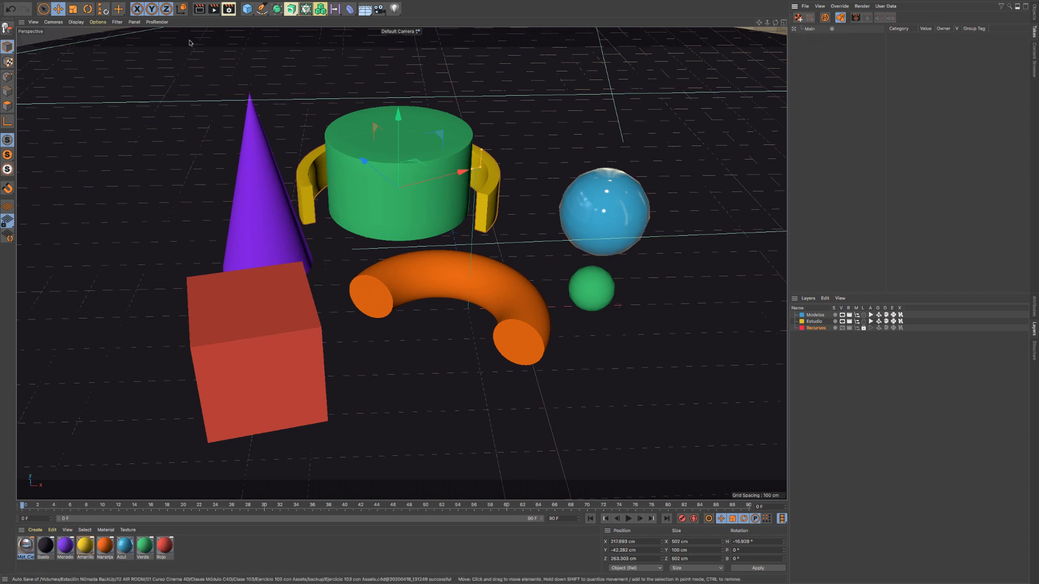
Step: Review the available export formats, from 3D Studio to Wavefront OBJ, and the recent files list
left_click(65, 5)
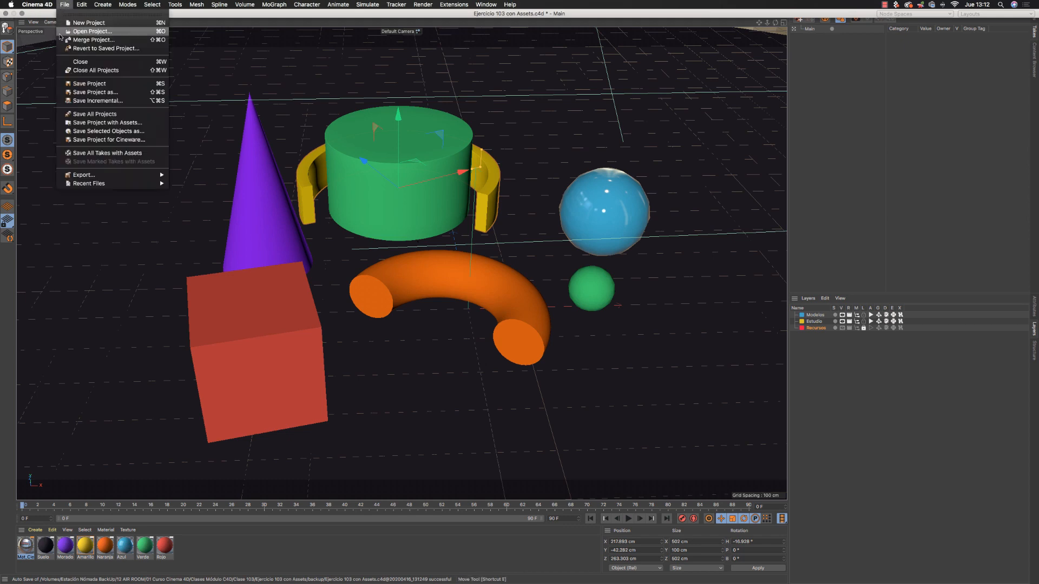
mouse_move(112, 178)
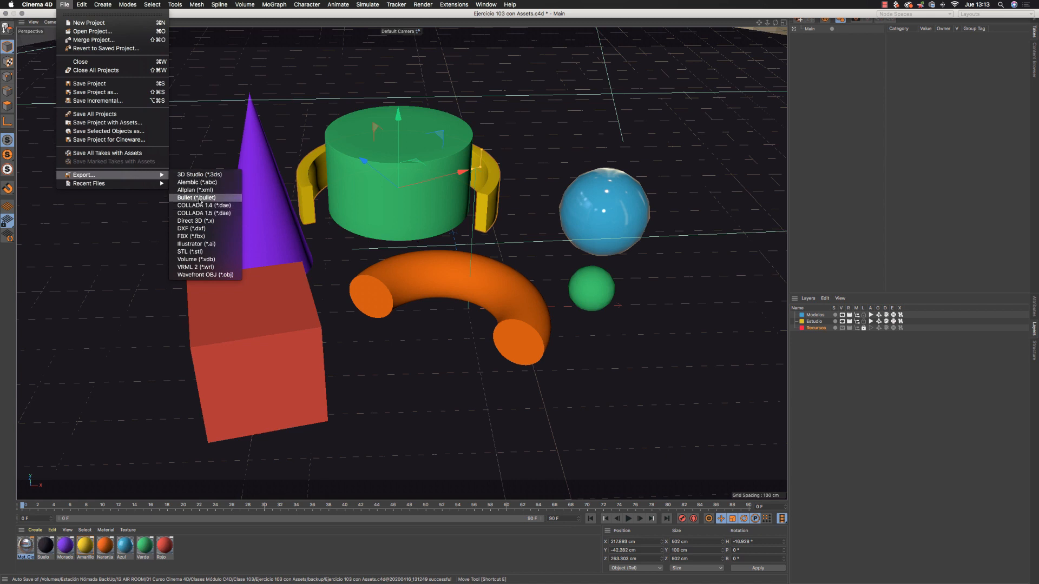
mouse_move(148, 187)
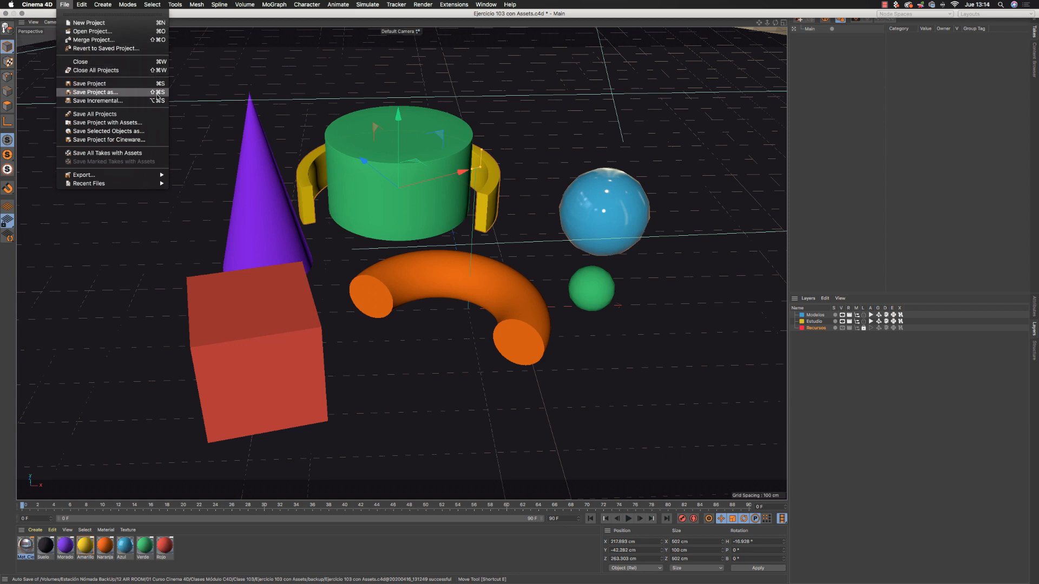
left_click(69, 14)
left_click(82, 5)
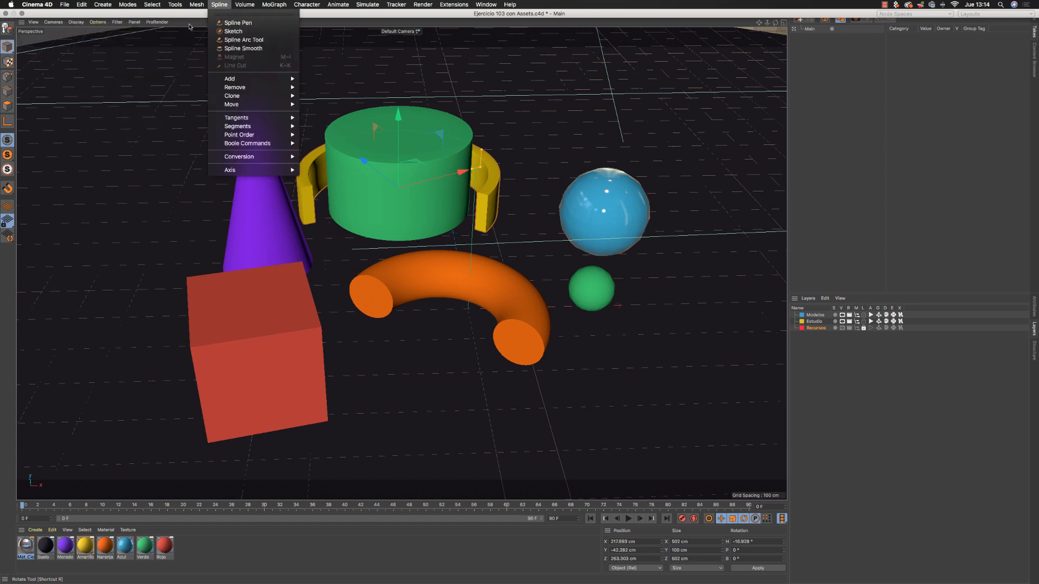
left_click(297, 82)
Step: Select the green cylinder and move it in the viewport to about X 104 cm and Z 193 cm
left_click(370, 148)
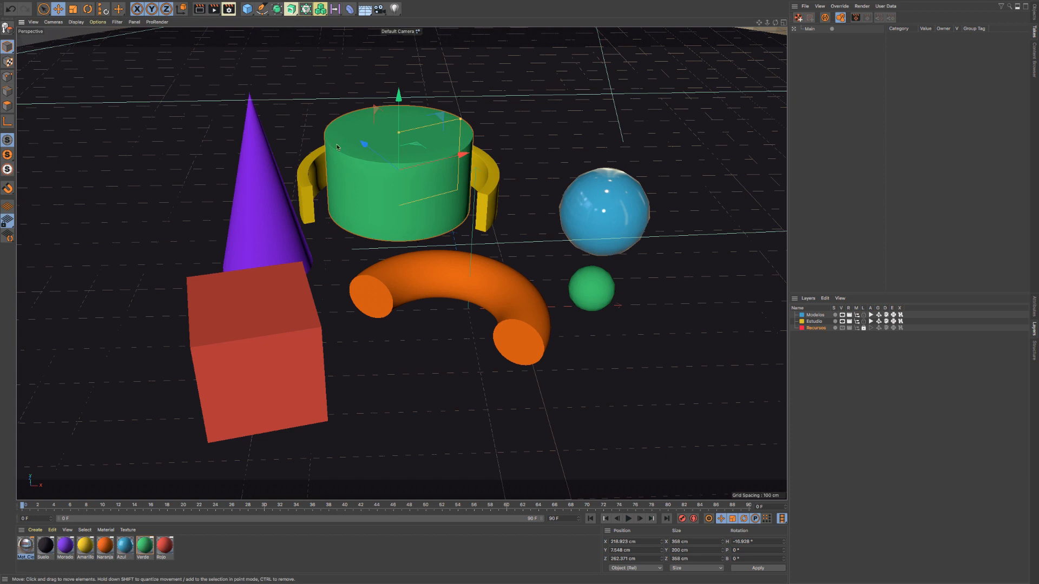
left_click_drag(369, 148, 385, 159)
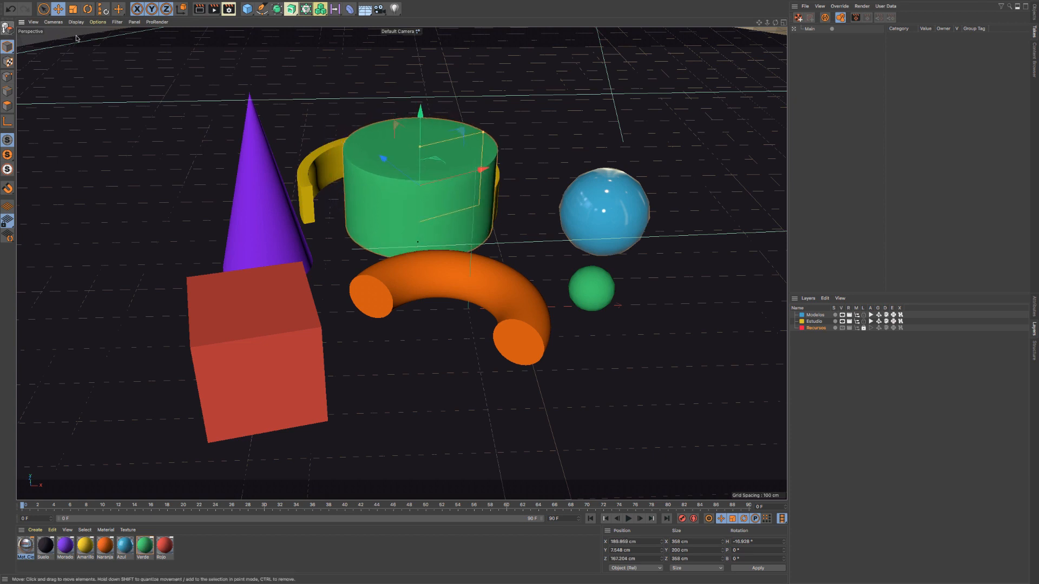
key("super+z")
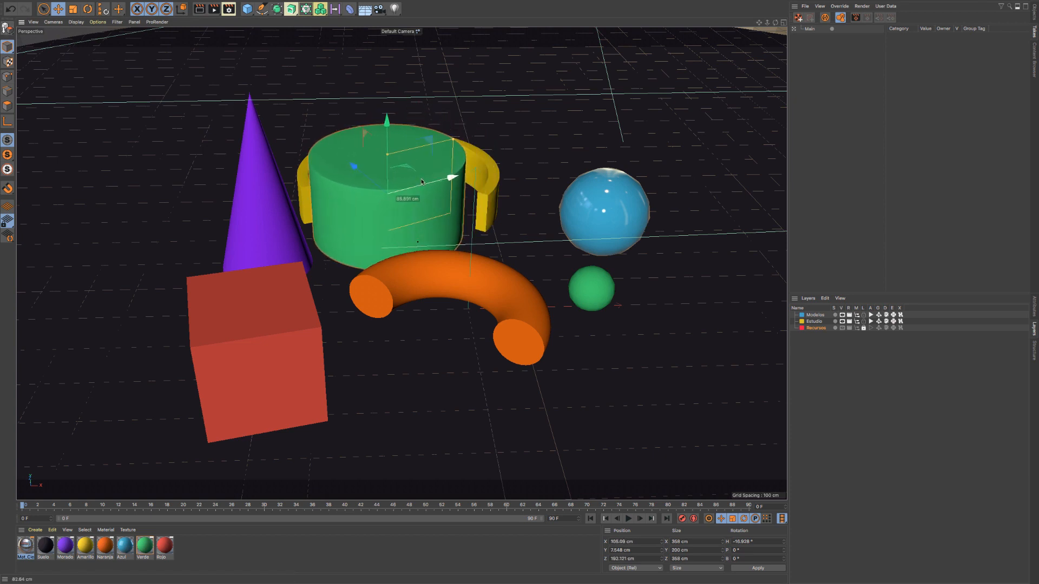
Step: Undo the green cylinder's last move, then redo and undo that move again repeatedly
left_click(65, 5)
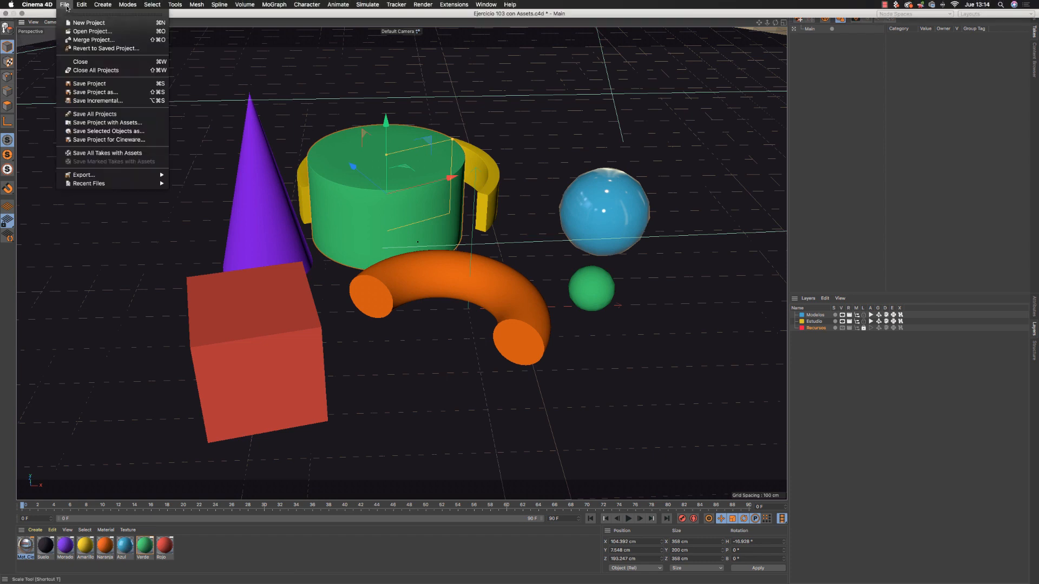
mouse_move(81, 4)
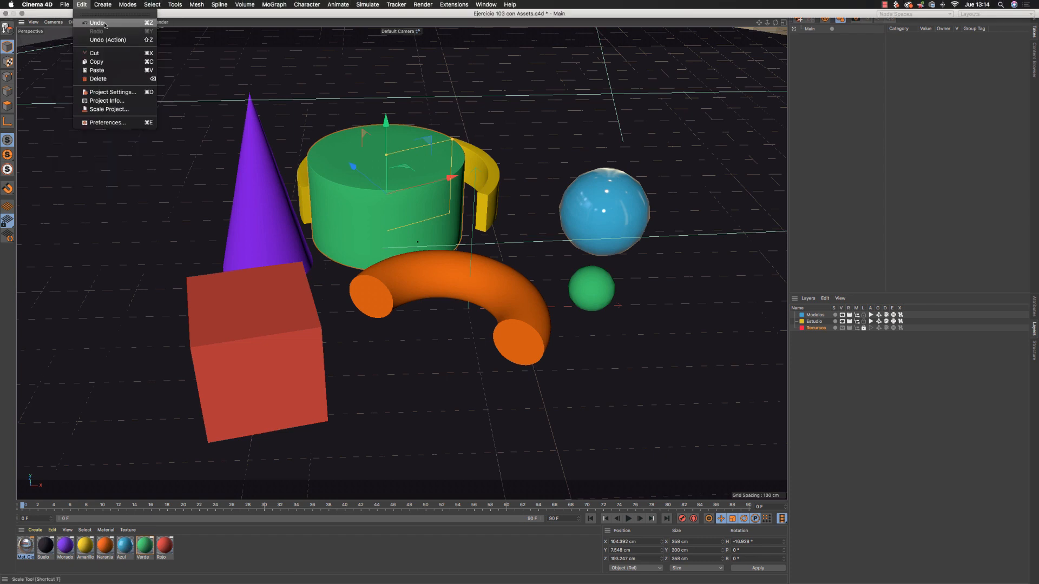
left_click(123, 24)
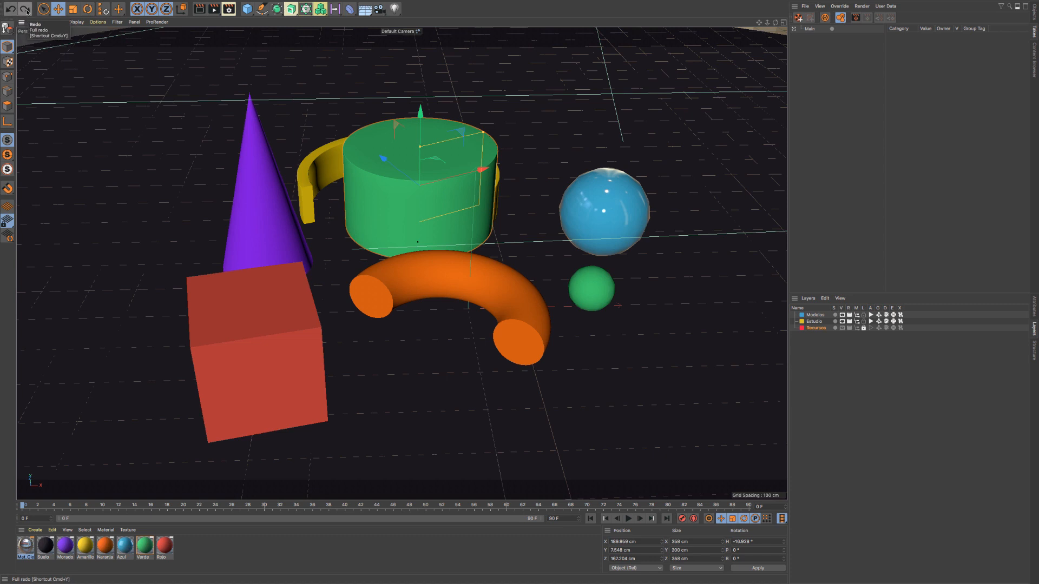
left_click(23, 9)
left_click(10, 9)
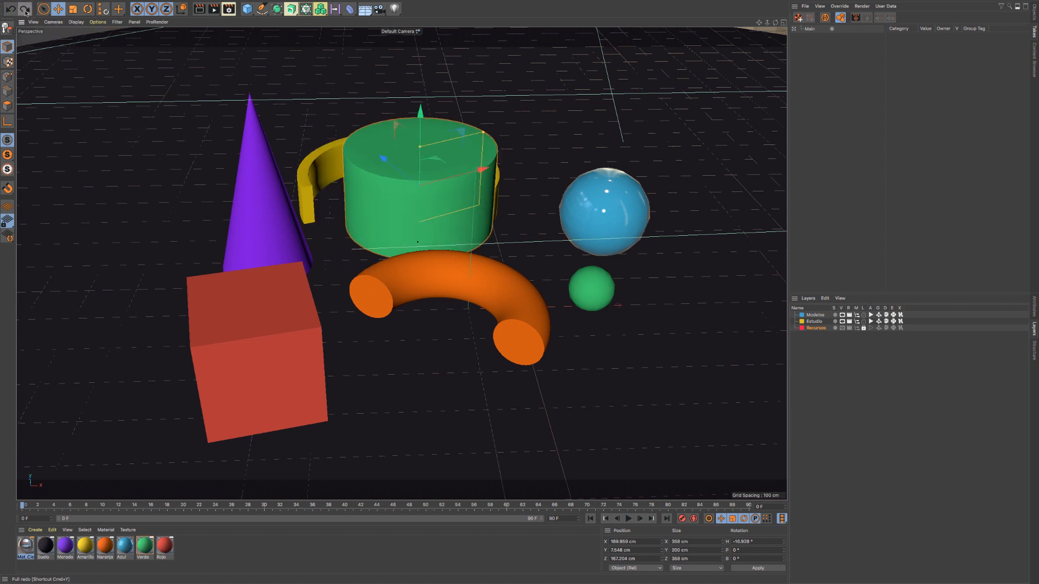
left_click(23, 10)
left_click(10, 9)
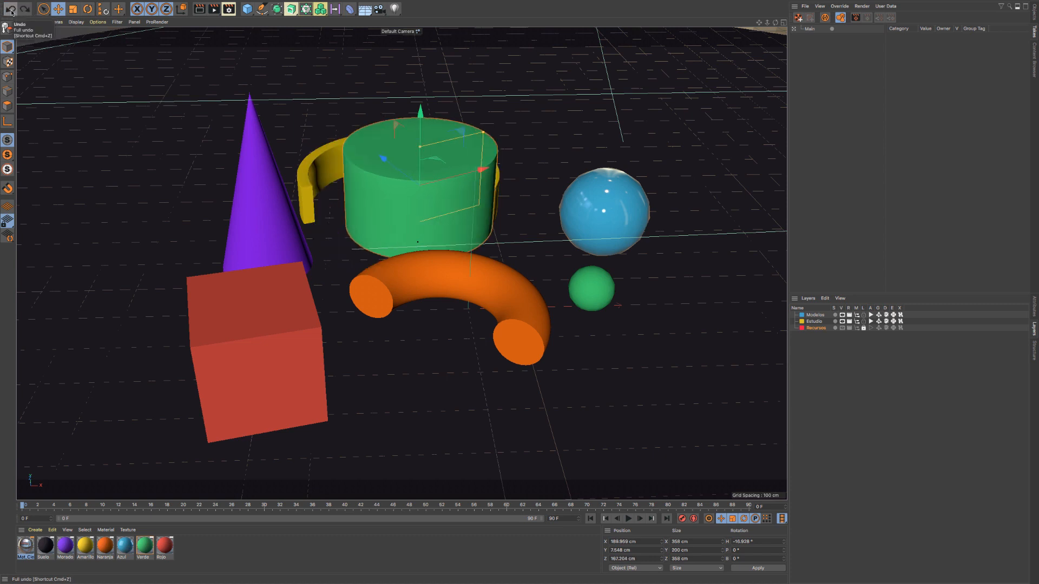
Step: Review the editing commands, then undo and redo the green cylinder's moves, finishing with it back at its original position
left_click(81, 5)
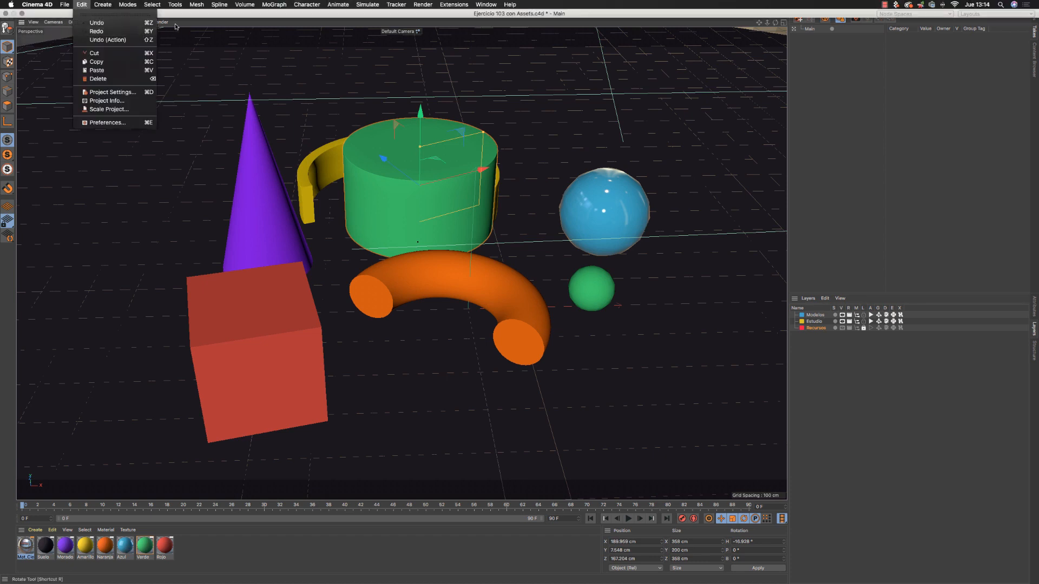
left_click(201, 38)
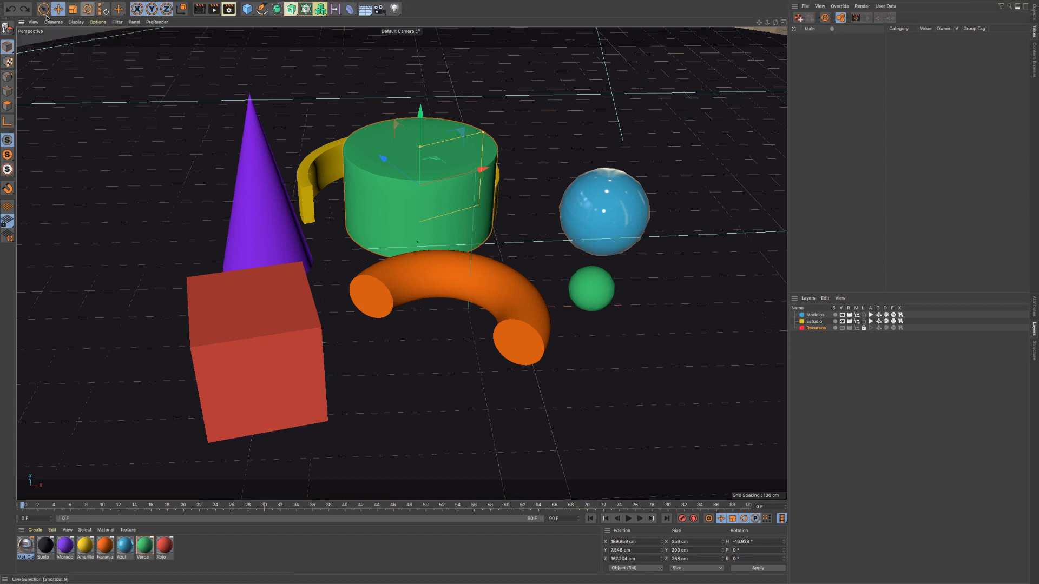
left_click(12, 10)
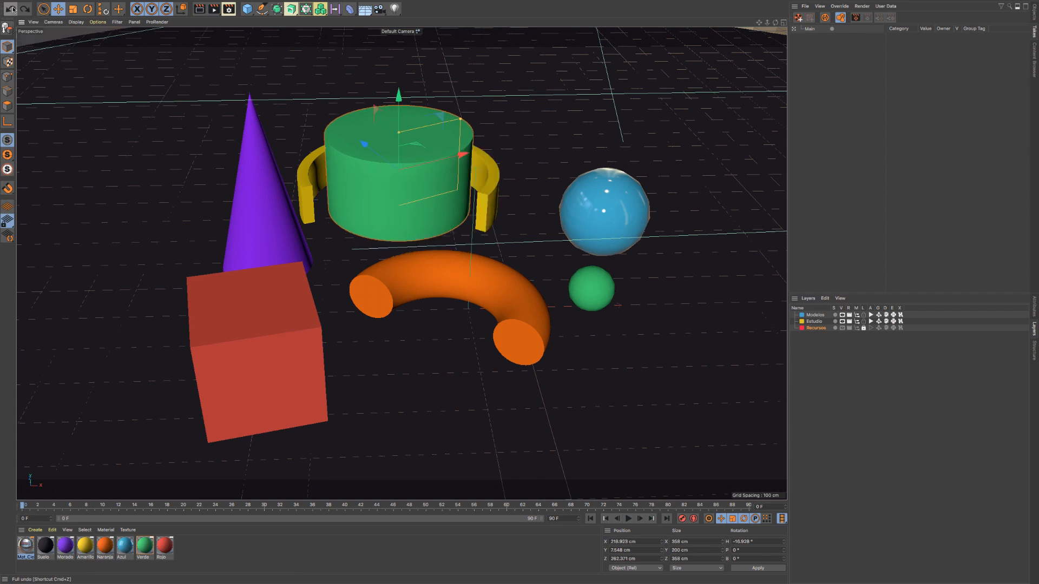
left_click(11, 10)
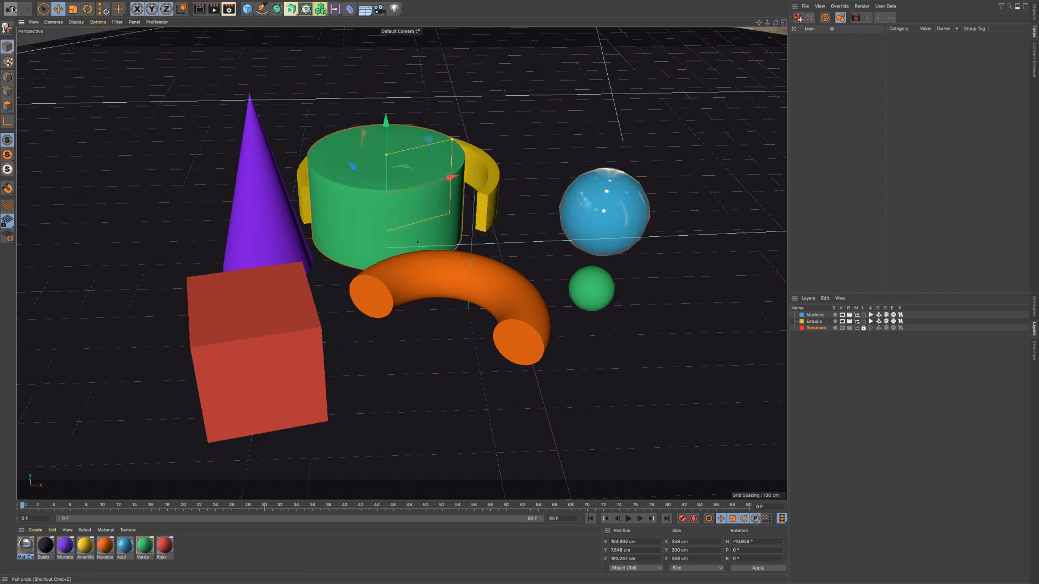
left_click(25, 10)
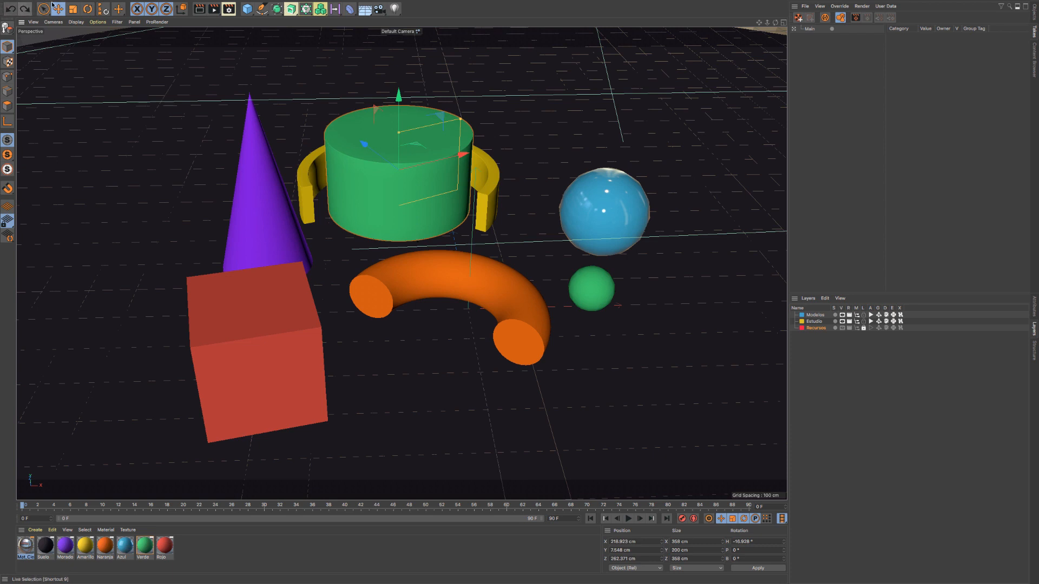
Step: Undo the last action with Undo (Action), and select the orange half torus, red cube, purple cone and green cylinder together
left_click(82, 5)
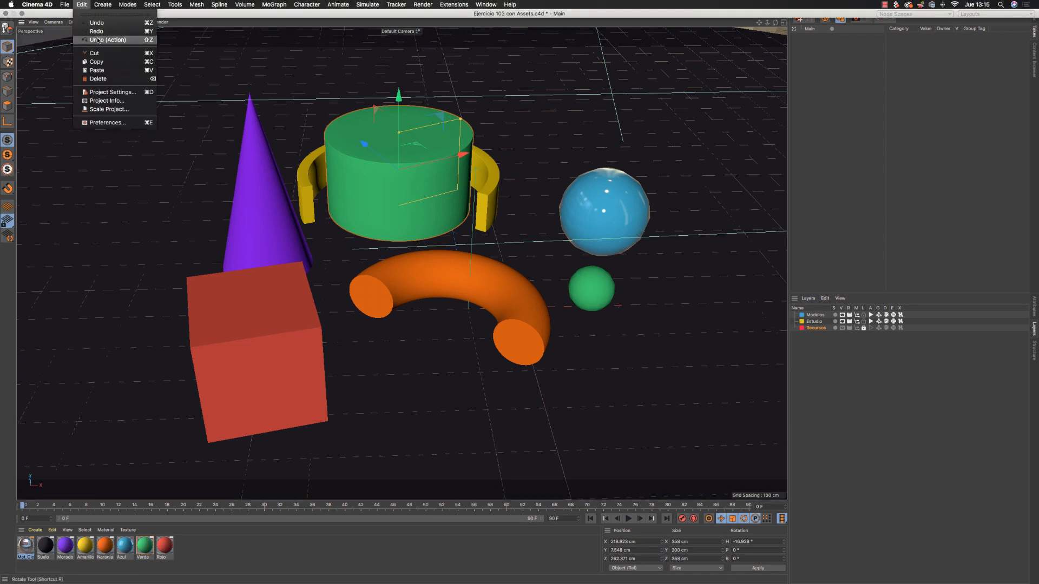
left_click(106, 41)
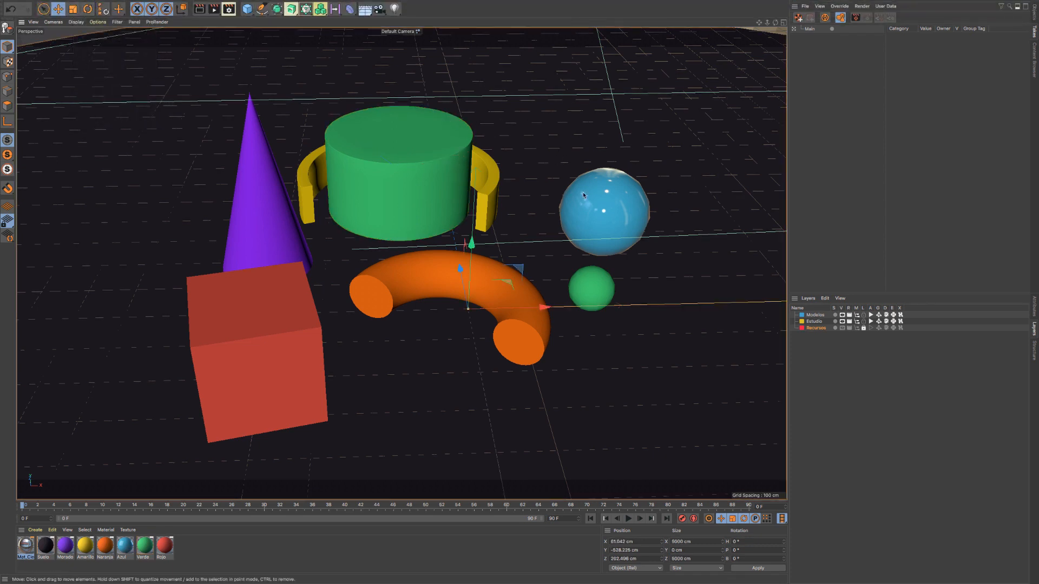
left_click(426, 266)
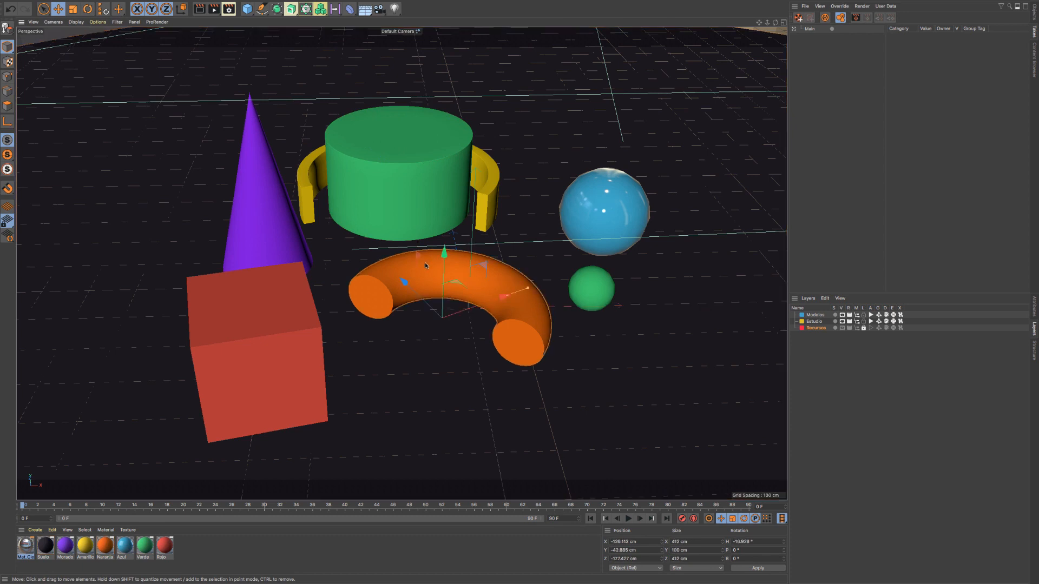
left_click(273, 323, "shift")
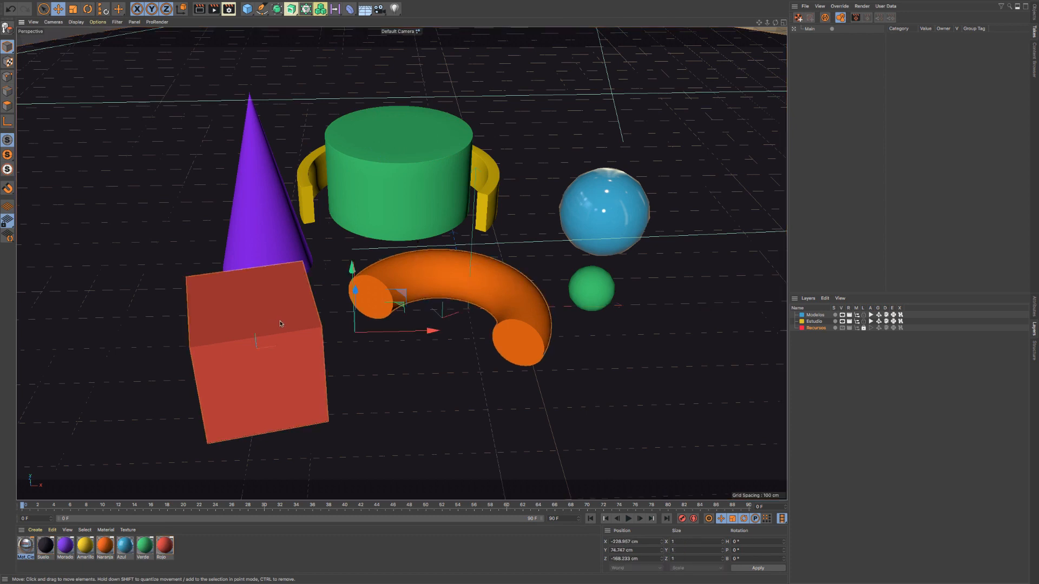
left_click(275, 200, "shift")
left_click(368, 177, "shift")
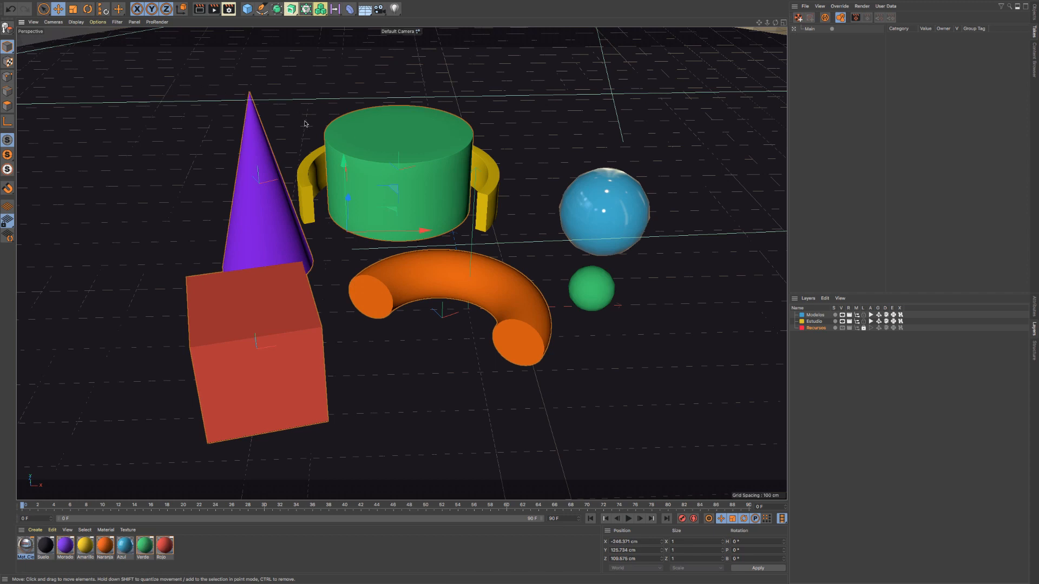
Step: Select only the small green sphere, and restore the previous multi-object selection with Undo (Action)
left_click(589, 290)
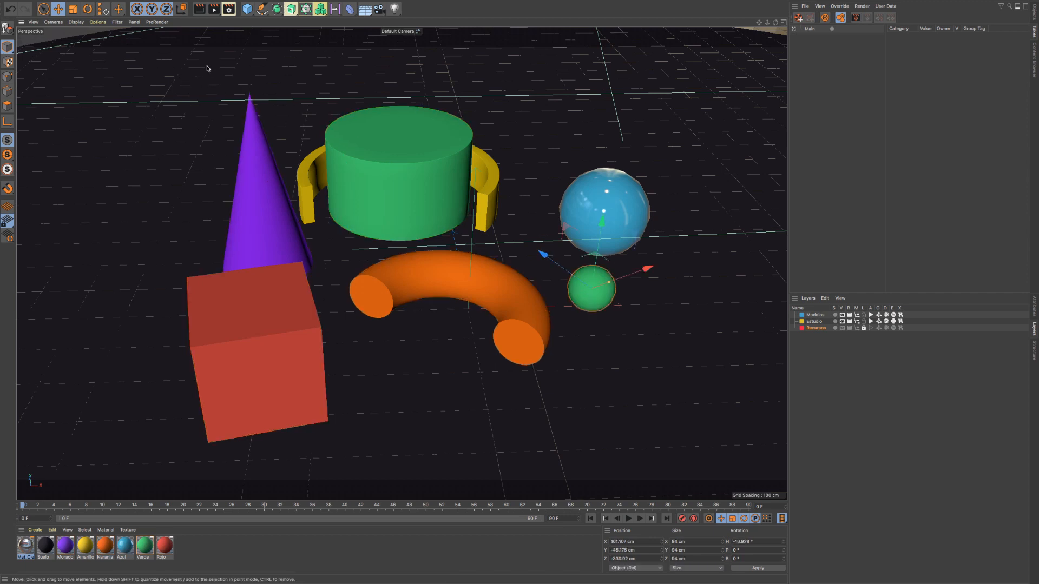
left_click(81, 4)
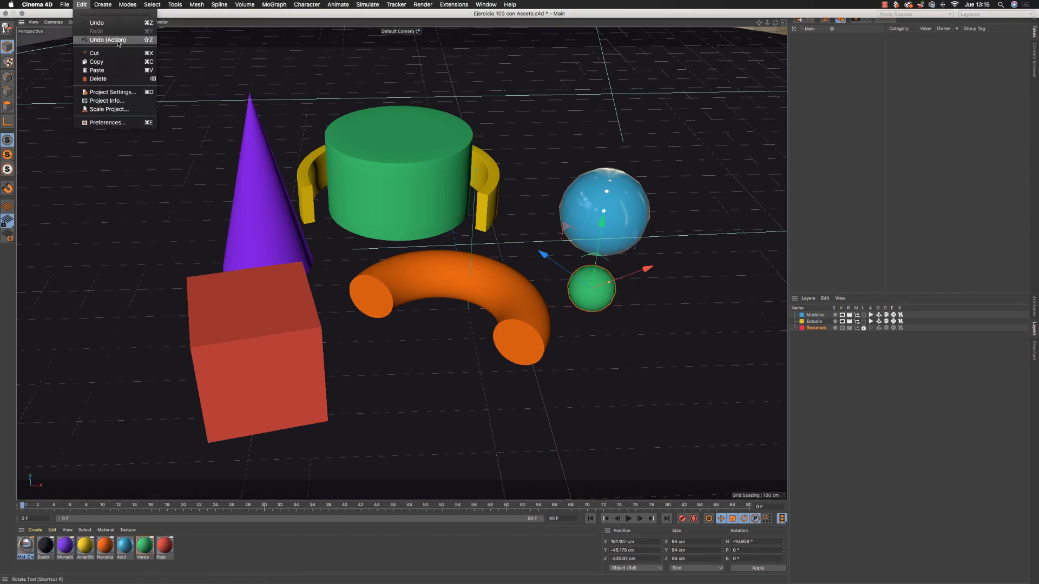
left_click(269, 48)
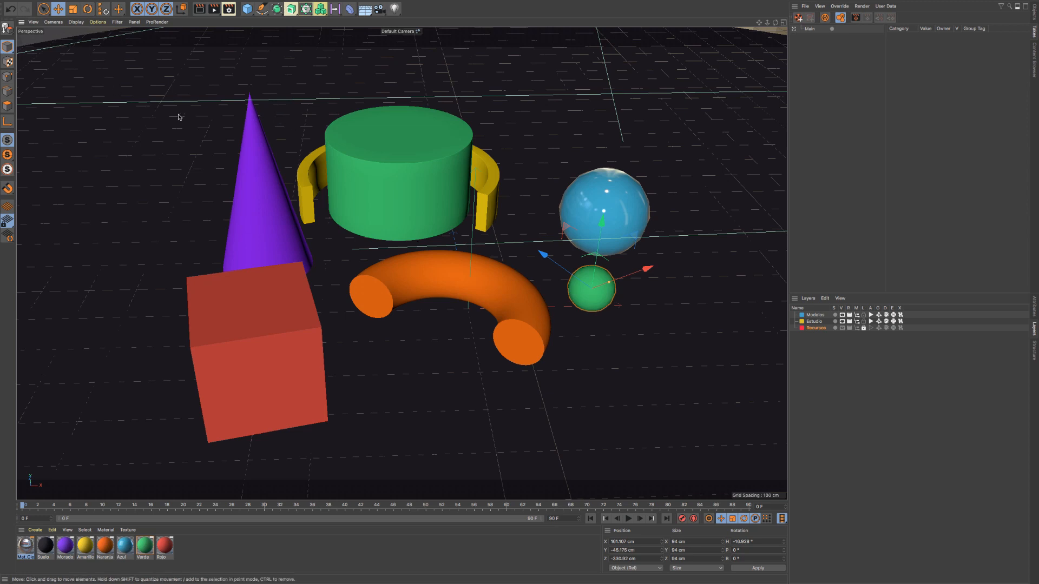
left_click(82, 5)
left_click(91, 40)
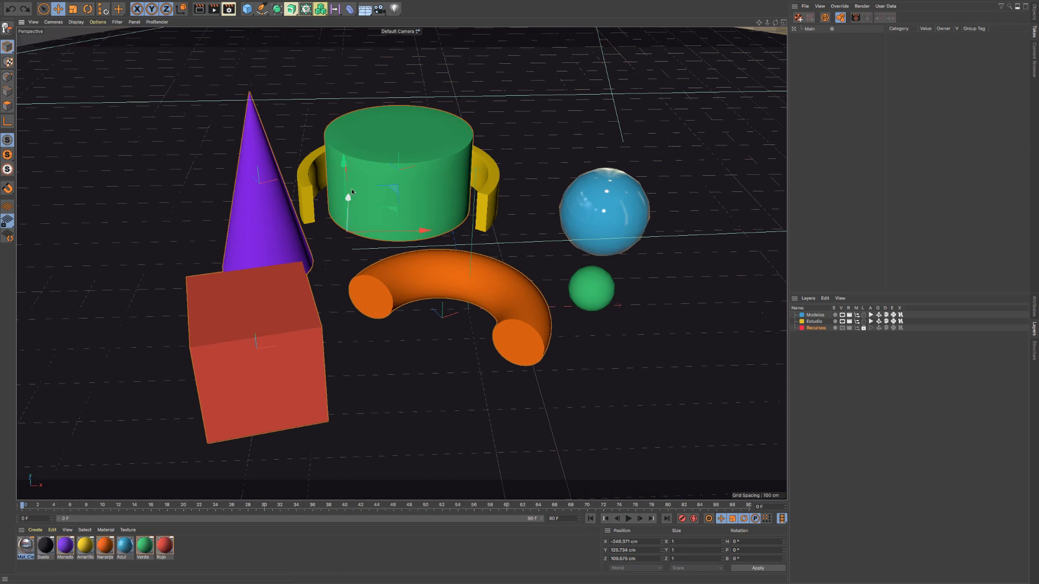
Step: Remove the green cylinder from the selection and step back through the selections until only the orange half torus is selected
left_click(380, 210, "ctrl")
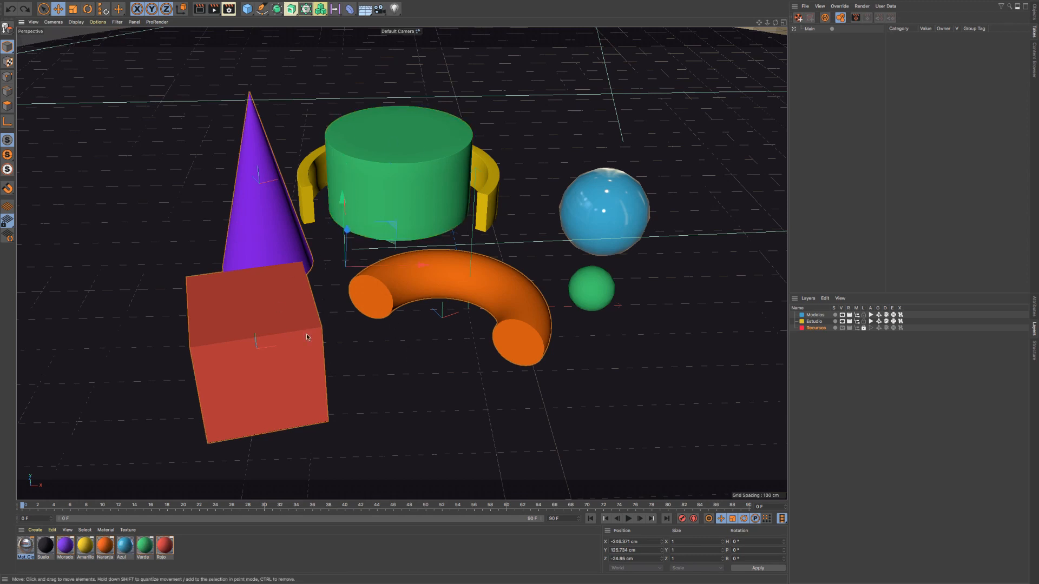
key("super+z")
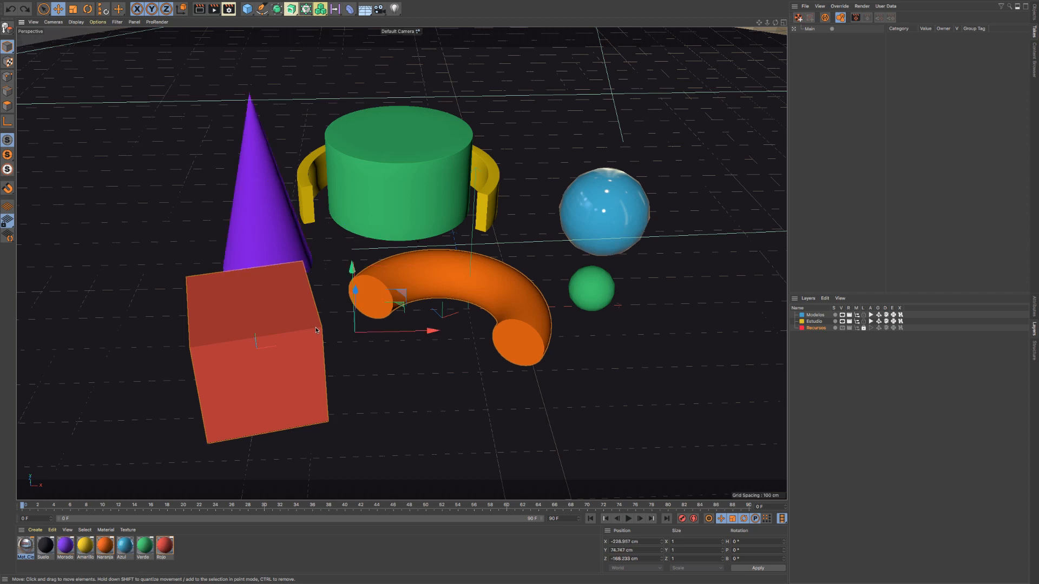
key("super+z")
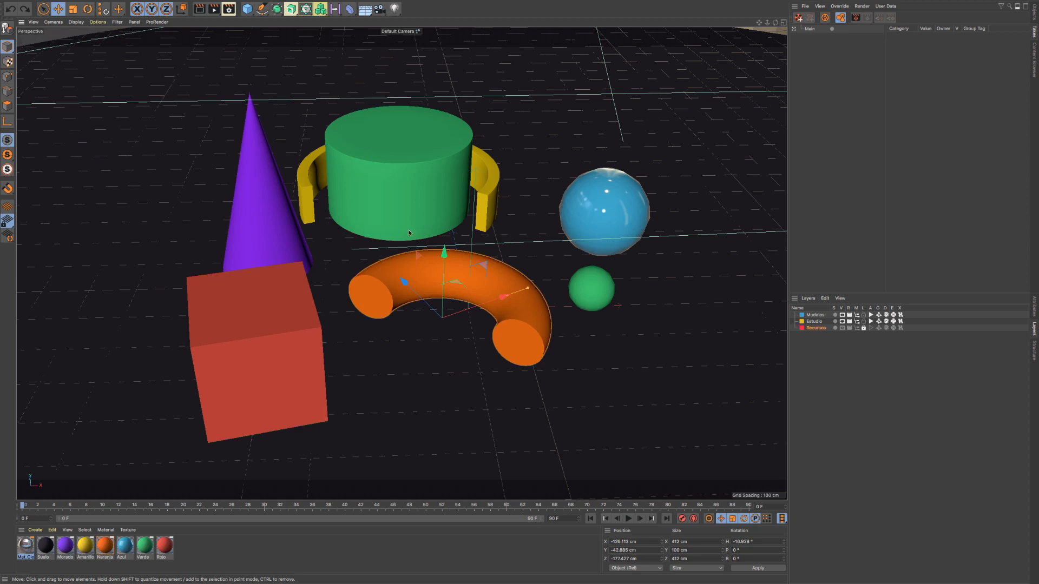
Step: Select the green cylinder, and add the purple cone, red cube and orange half torus to the selection
left_click(460, 217)
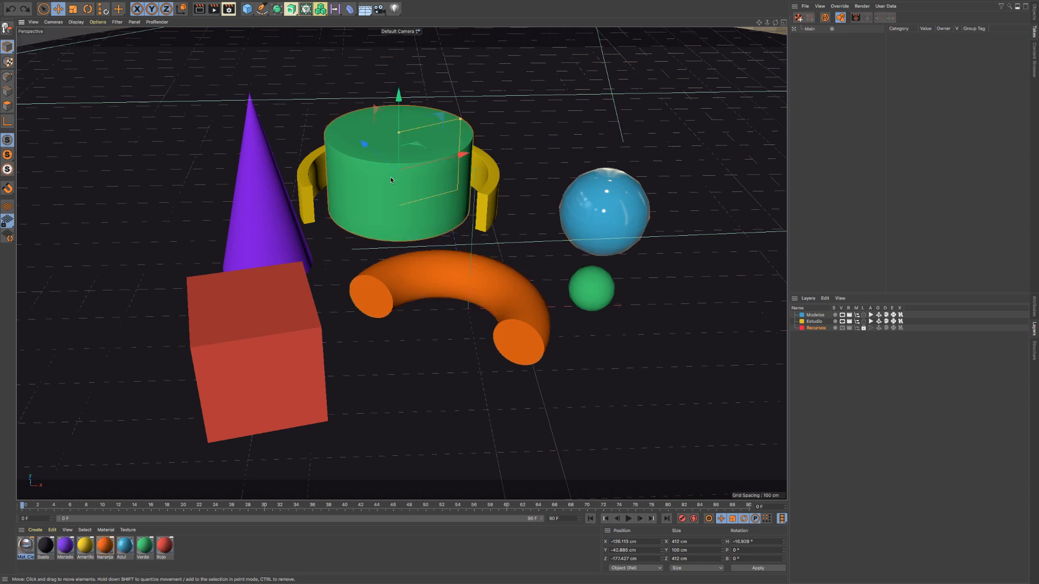
left_click(276, 231, "shift")
left_click(272, 334, "shift")
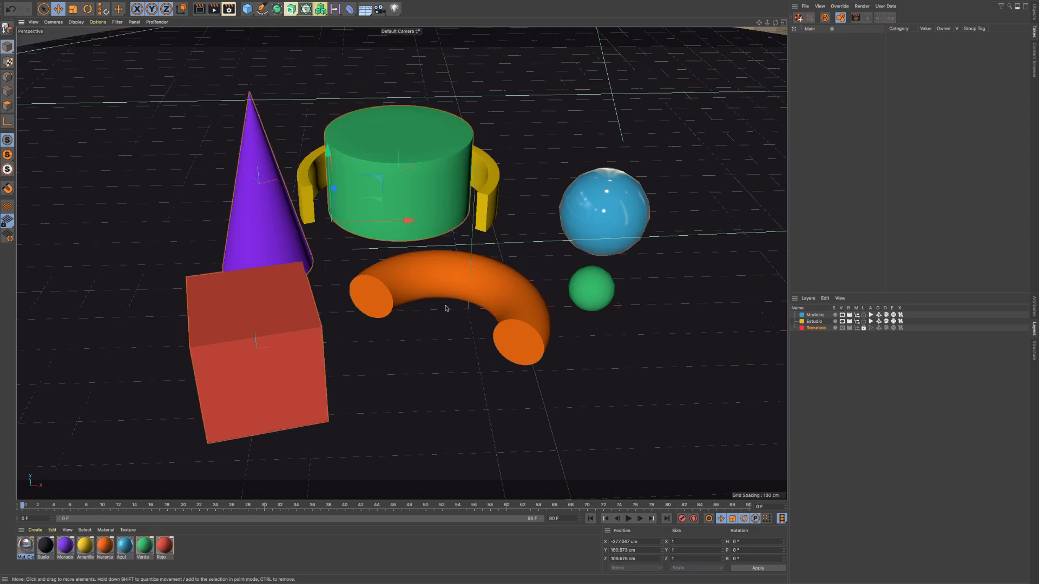
left_click(447, 282, "shift")
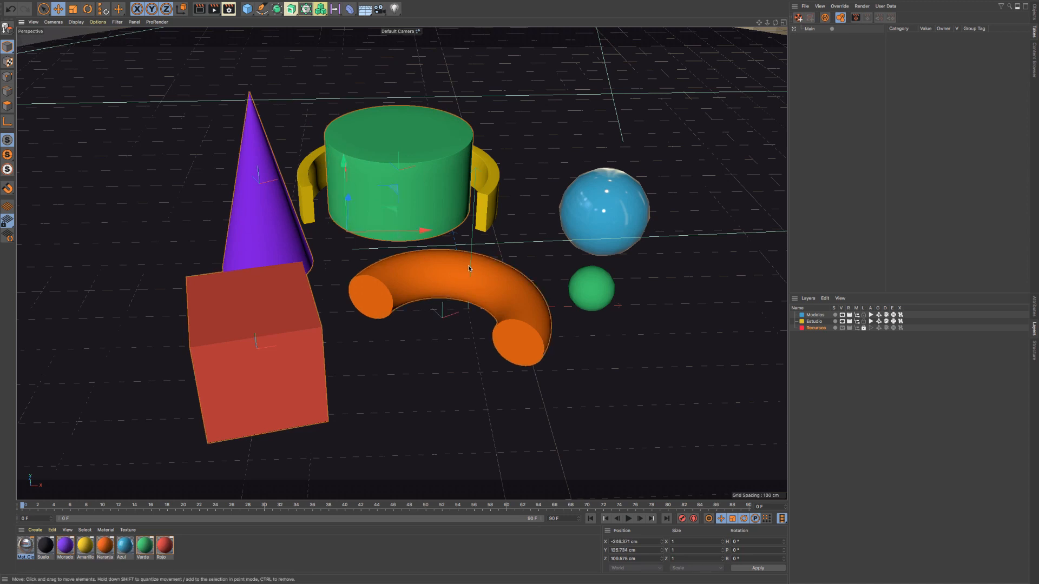
Step: Cut the orange half torus out of the scene and paste it back in
left_click(82, 4)
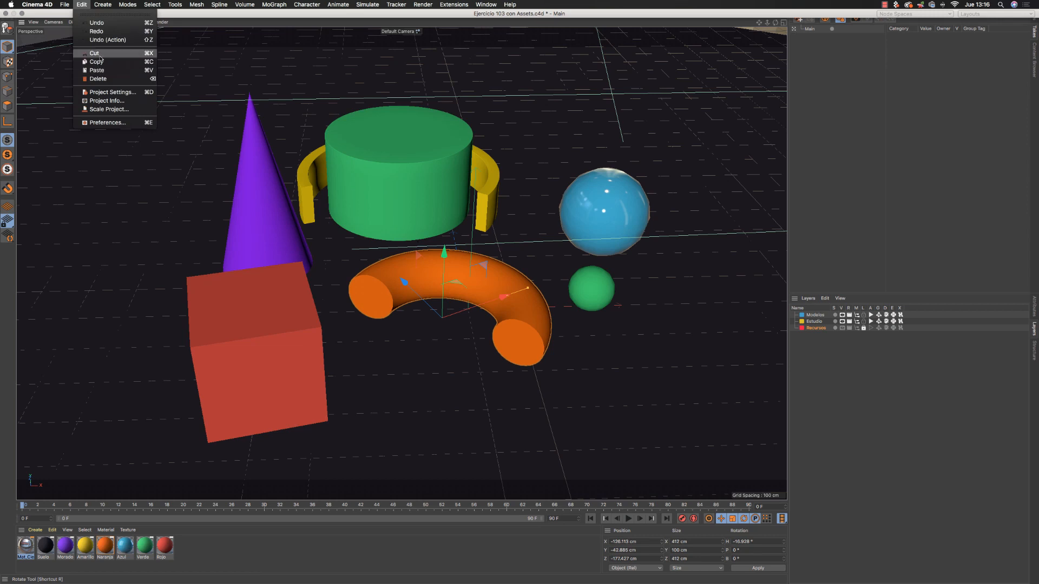
left_click(407, 277)
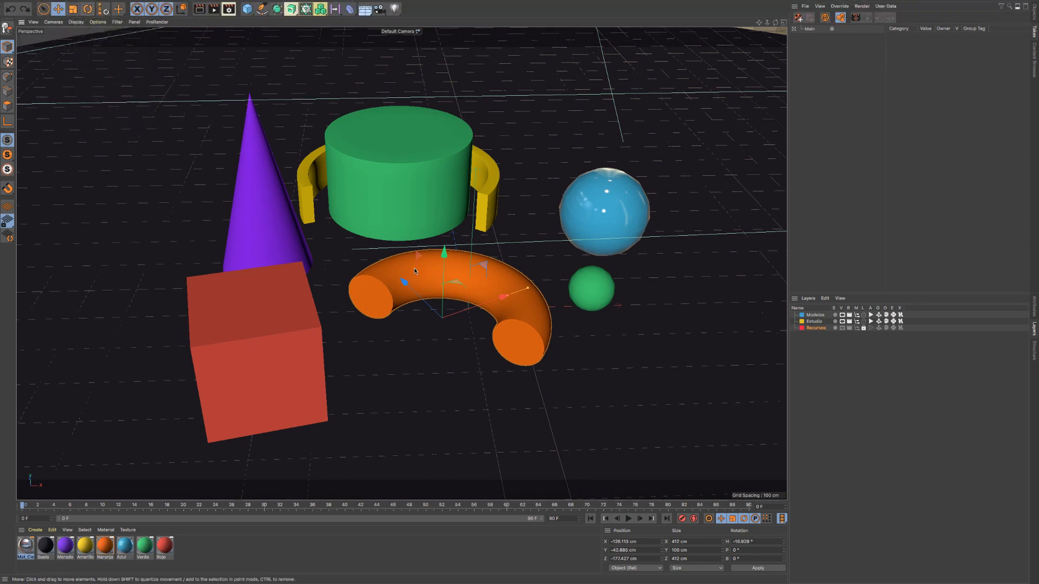
key("super+x")
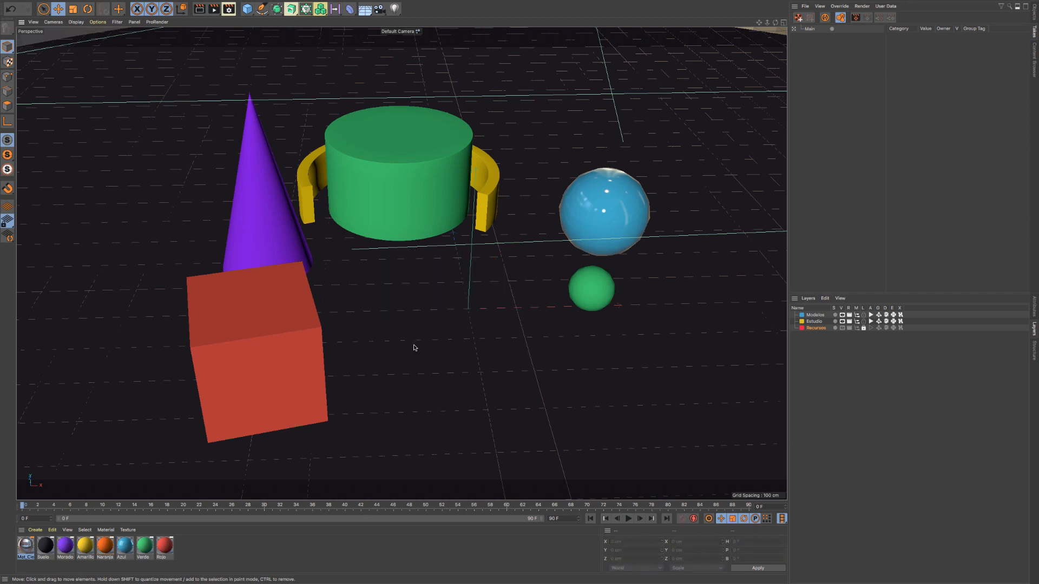
key("super+v")
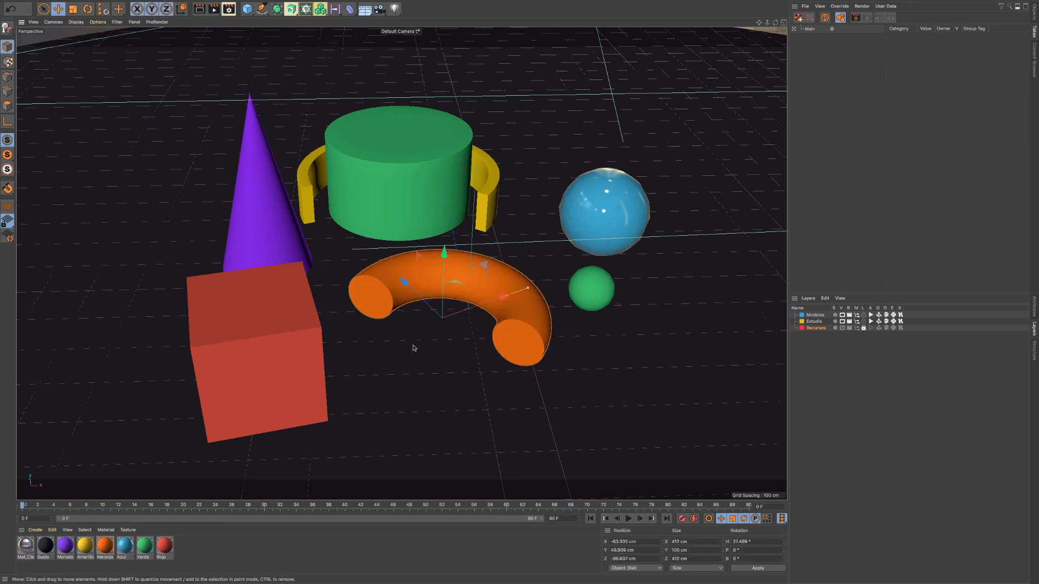
Step: Select the blue sphere, and show the Project Settings in a wider attributes area
mouse_move(116, 2)
left_click(81, 4)
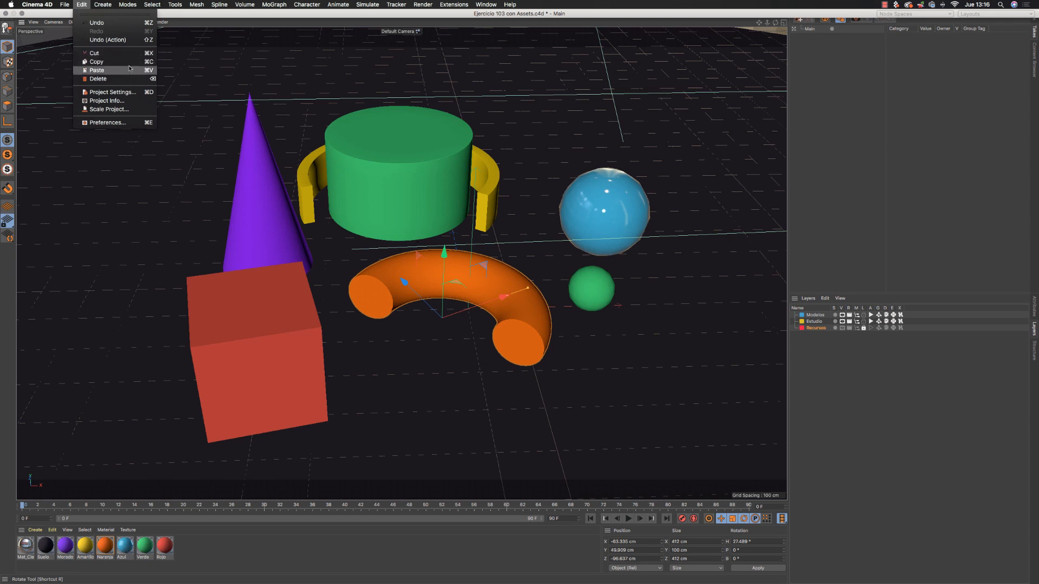
left_click(309, 147)
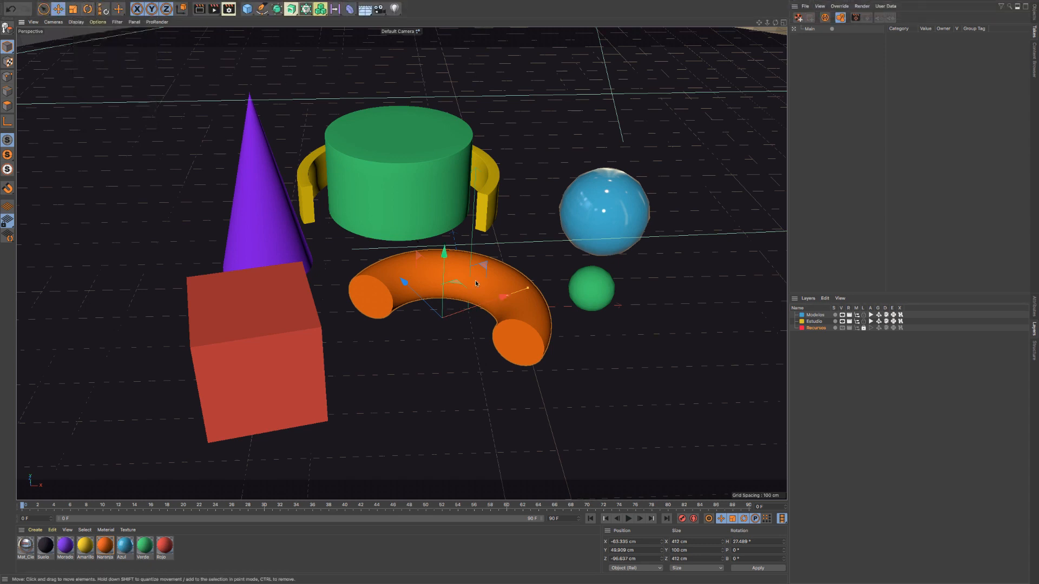
left_click(568, 236)
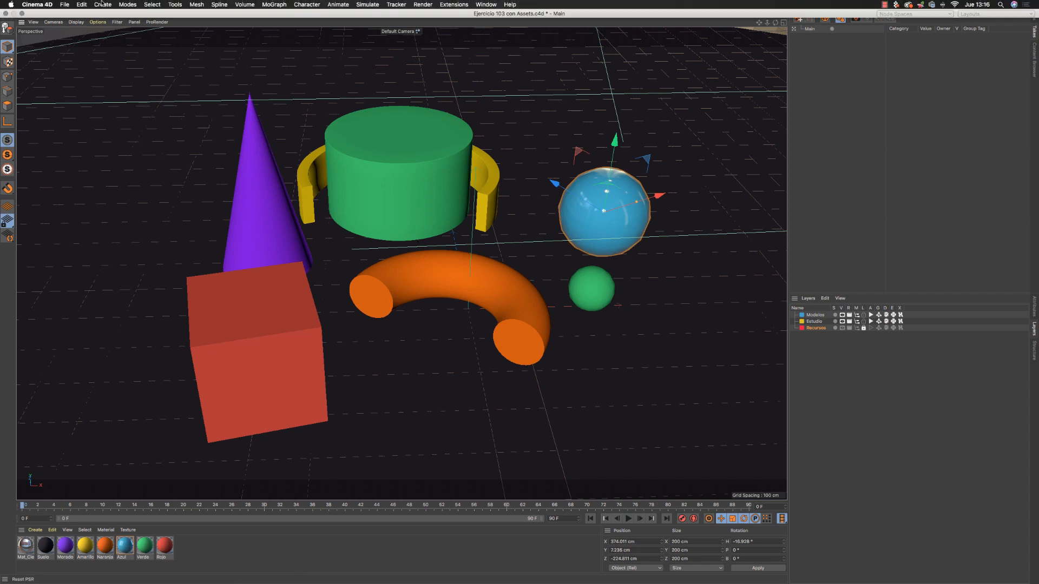
left_click(81, 5)
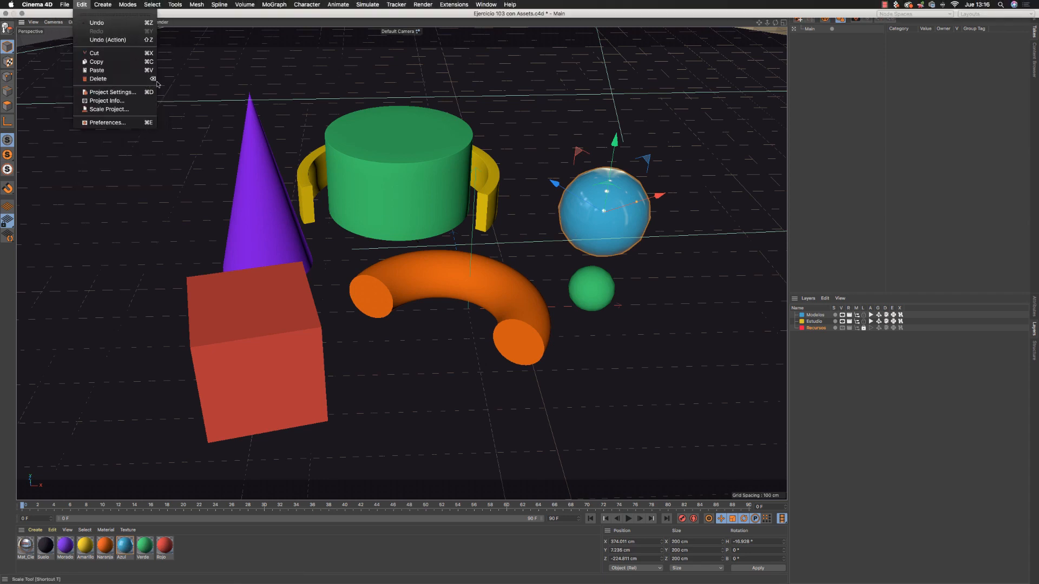
left_click(114, 93)
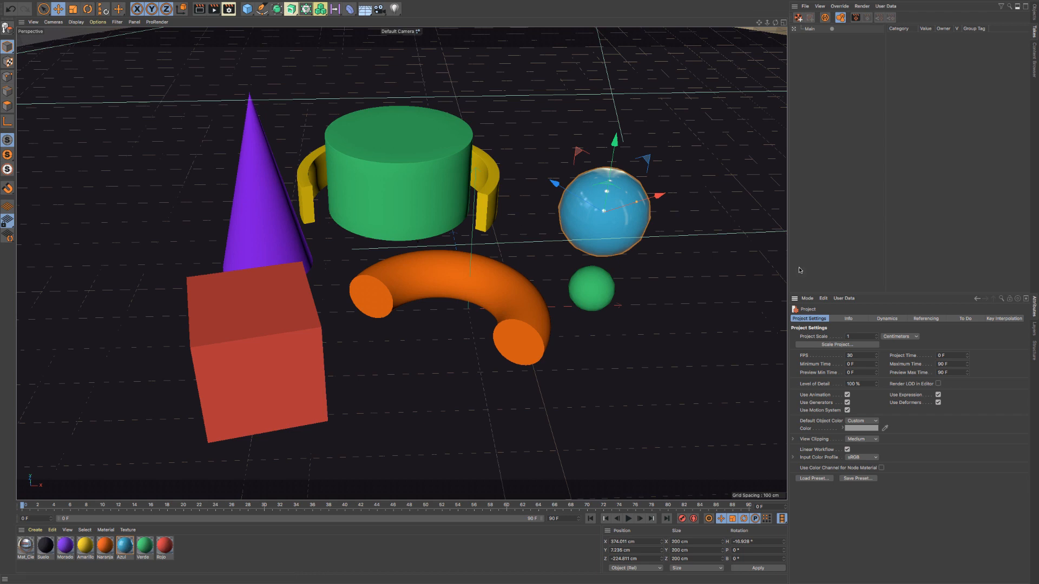
left_click_drag(788, 249, 659, 245)
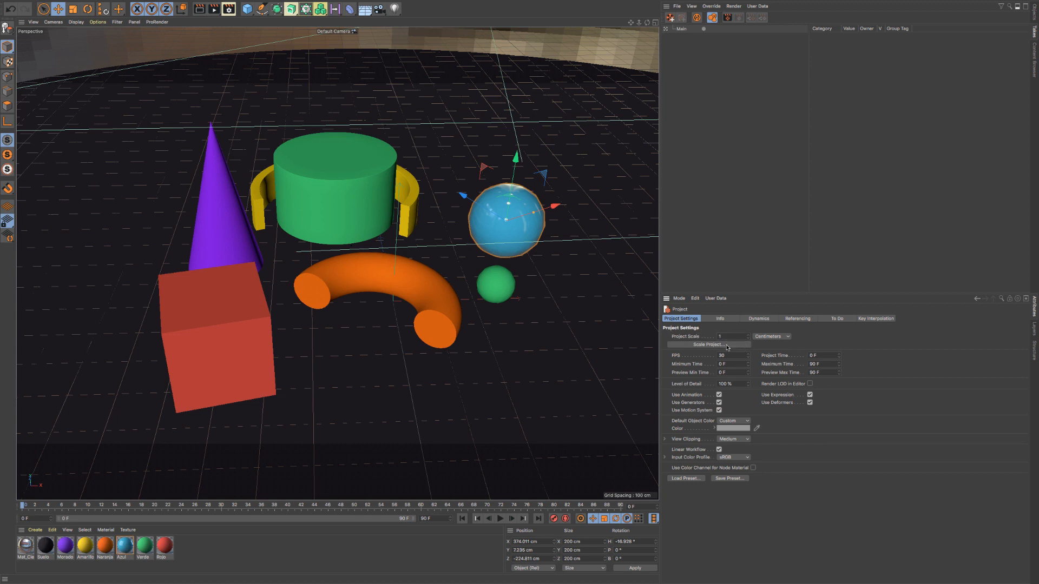
Step: Examine the Scale Project dialog from both the project settings and the editing commands, cancelling it each time
left_click(742, 347)
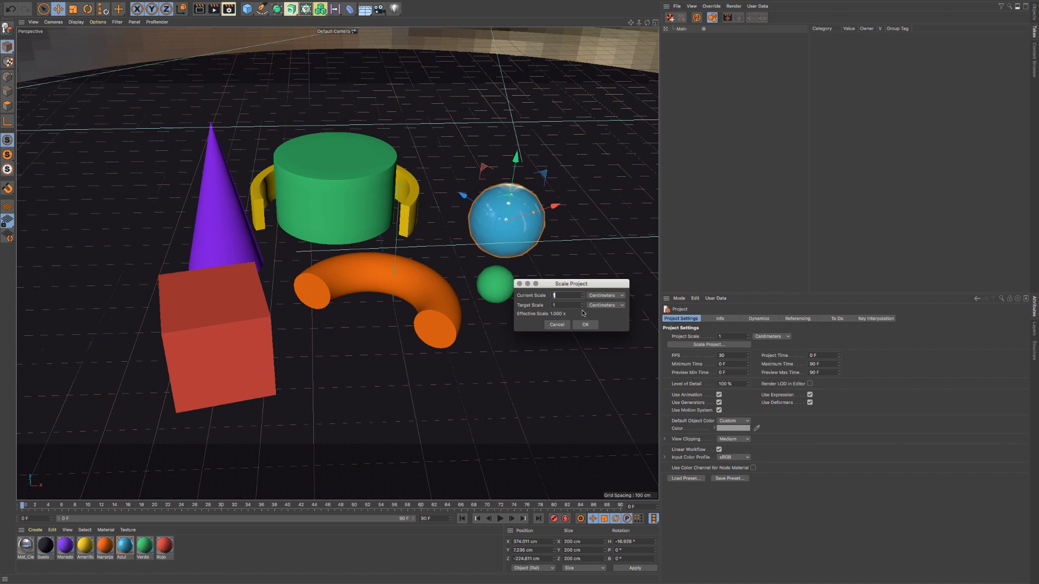
left_click(557, 325)
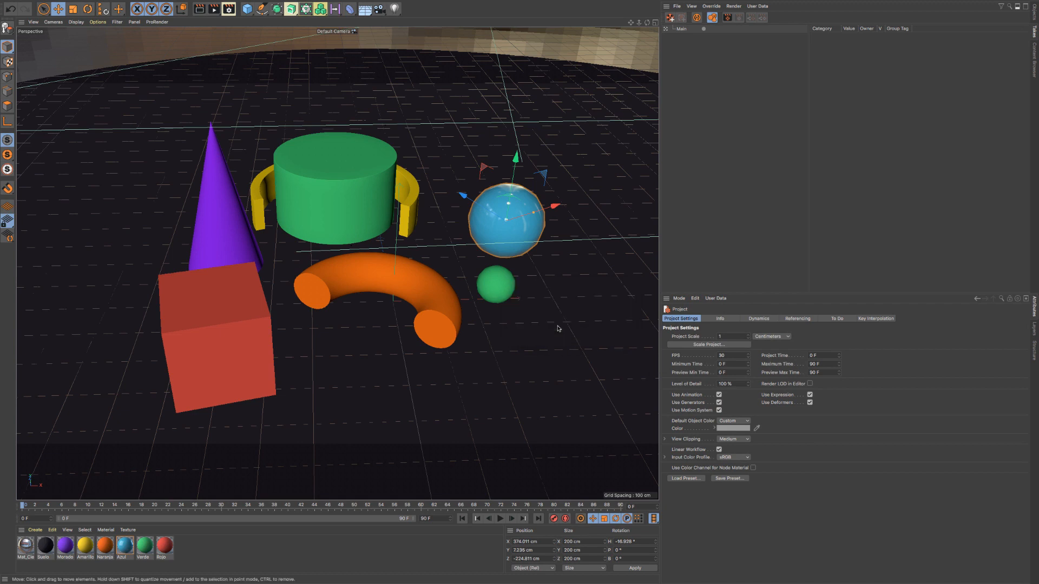
left_click(81, 5)
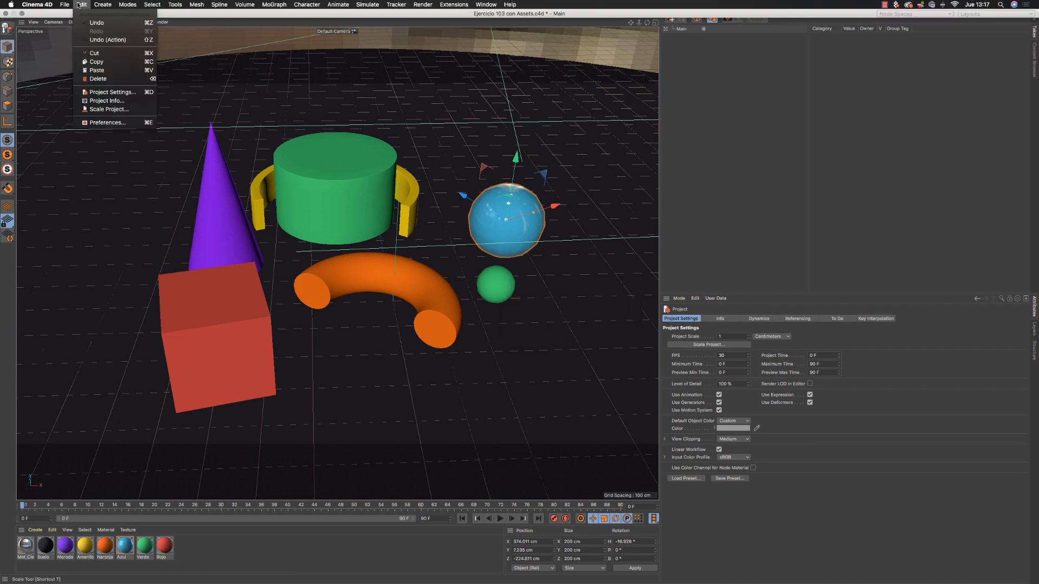
left_click(110, 109)
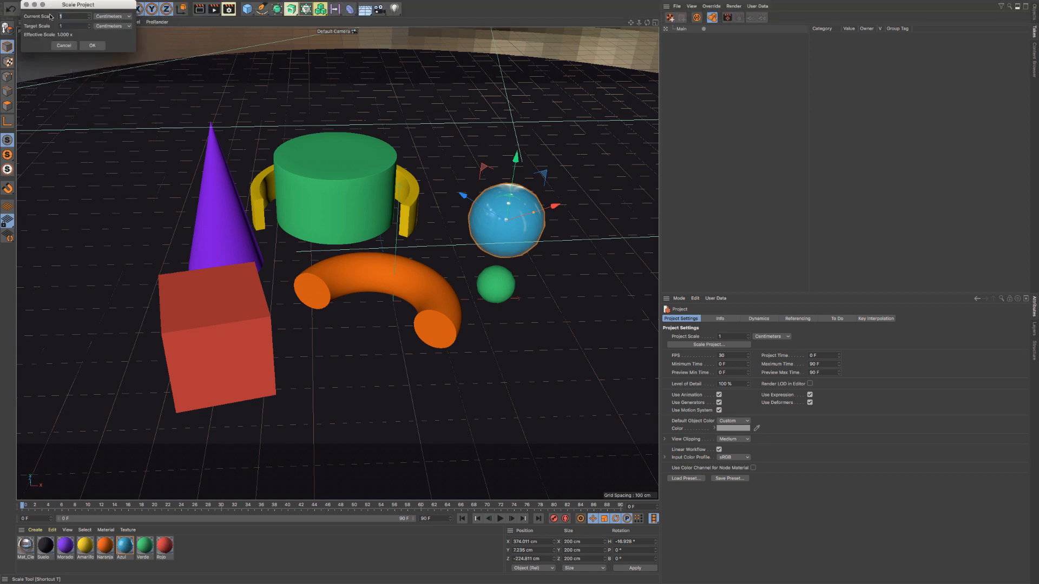
left_click_drag(55, 6, 562, 230)
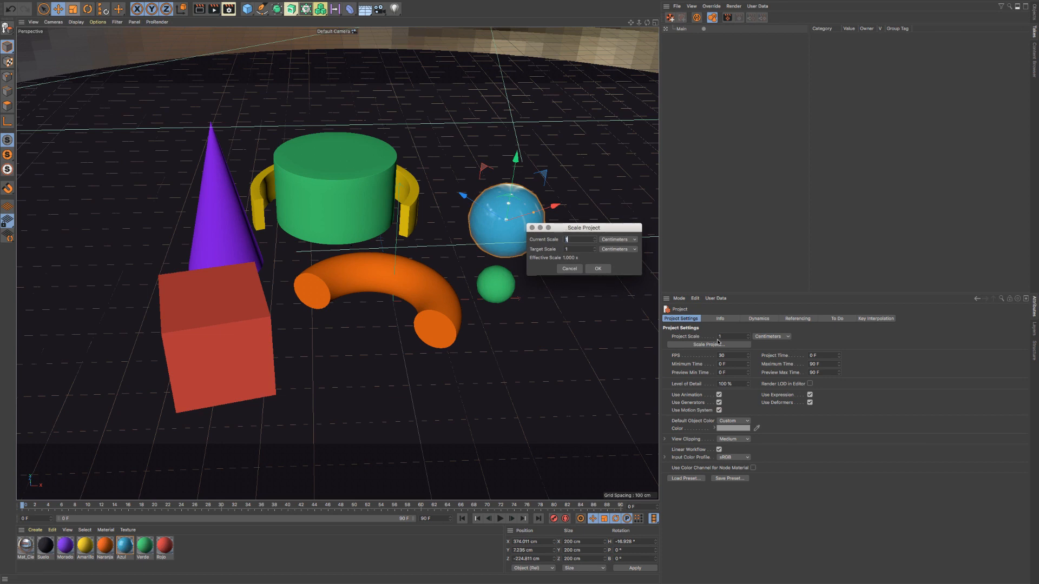
left_click(574, 269)
Step: Find Scale Project among the editing commands, and view its dialog from the project settings without applying it
mouse_move(168, 3)
left_click(81, 4)
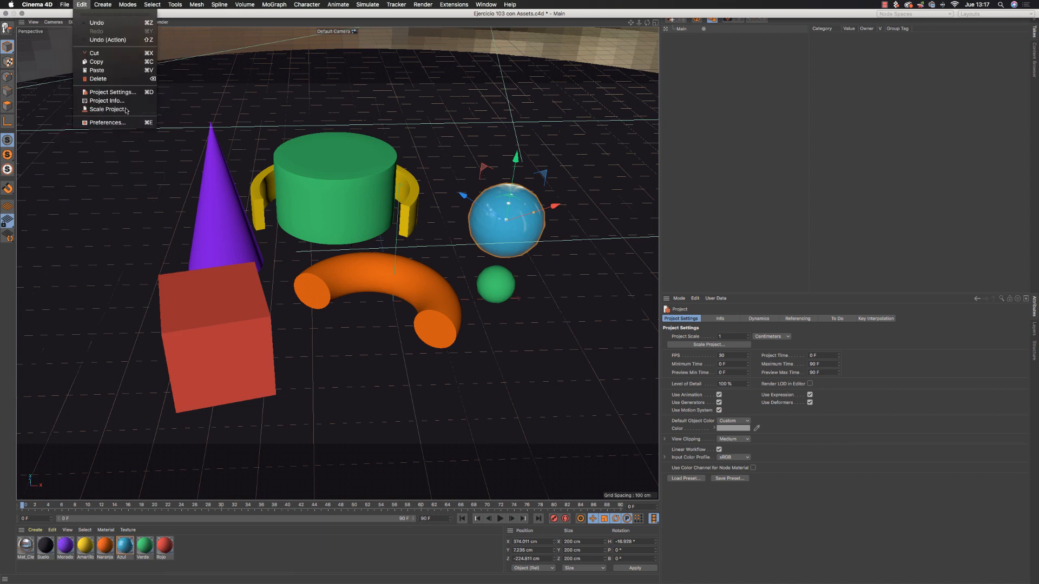
left_click(694, 227)
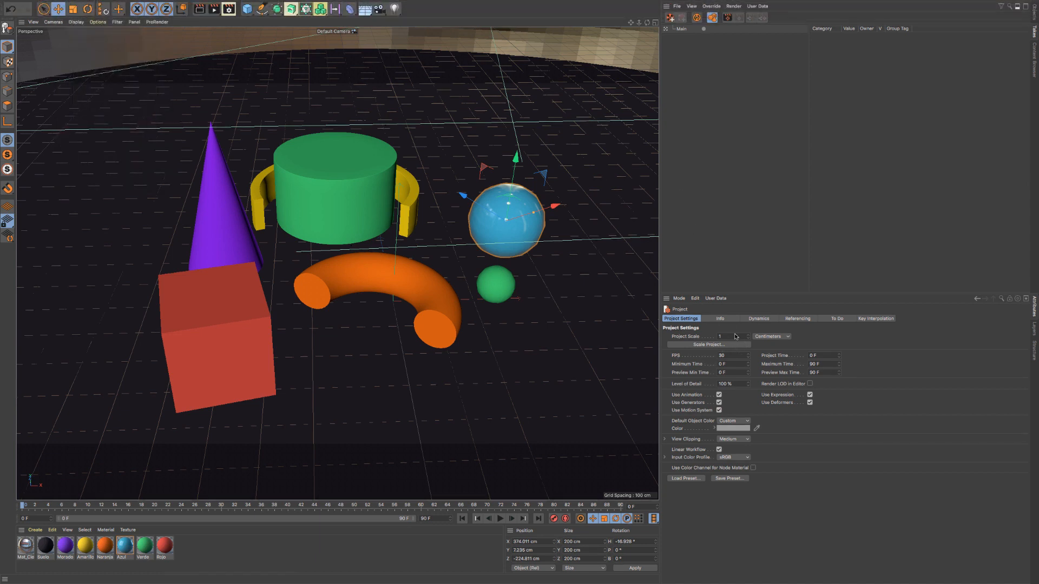
left_click(707, 346)
left_click_drag(688, 326, 586, 265)
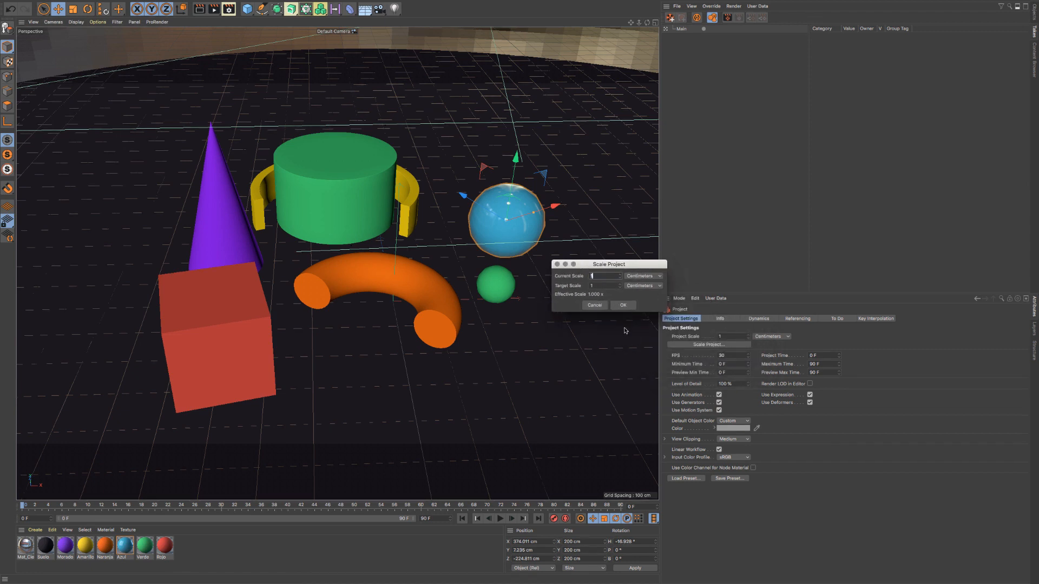
left_click(557, 264)
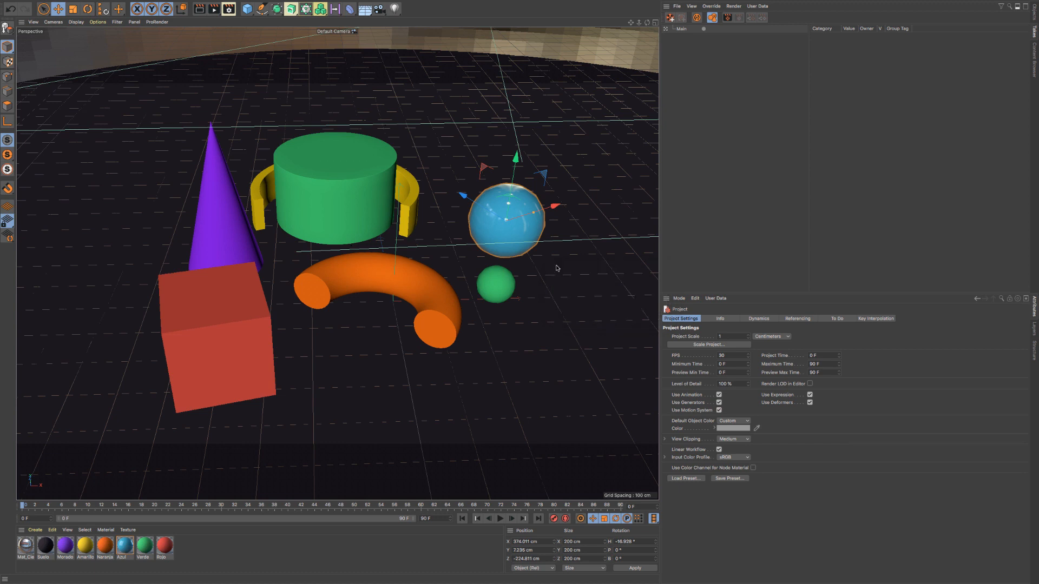
Step: Examine the units offered for the current and target scale in the Scale Project dialog, and cancel it
left_click(698, 345)
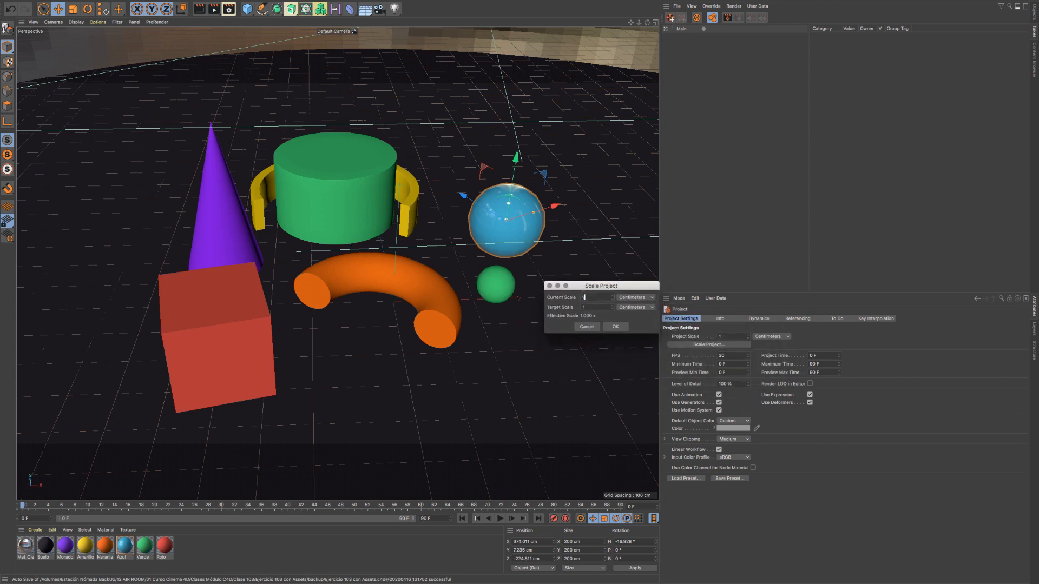
left_click(587, 308)
left_click(648, 301)
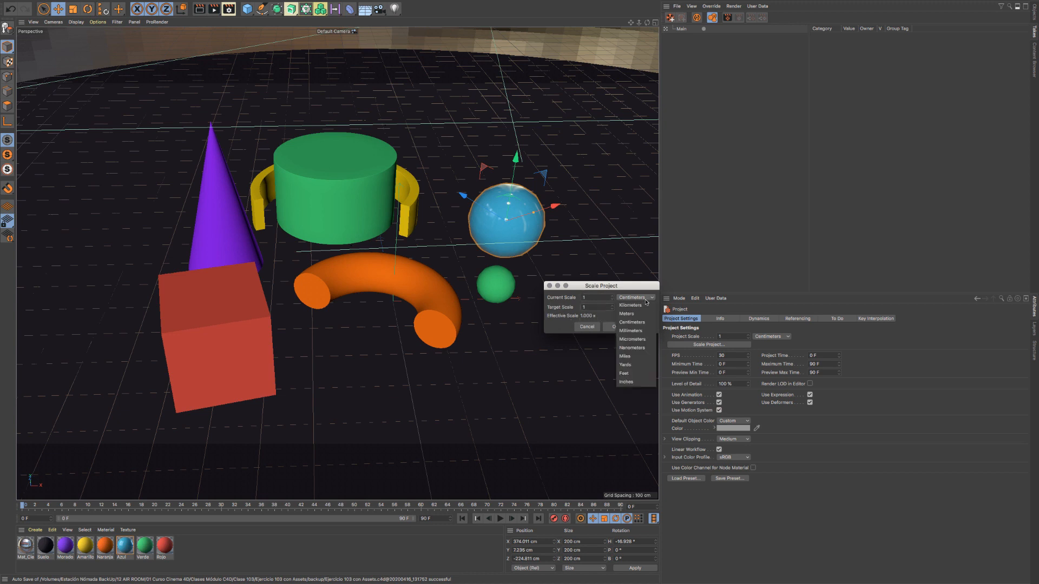
left_click(636, 301)
left_click(636, 301)
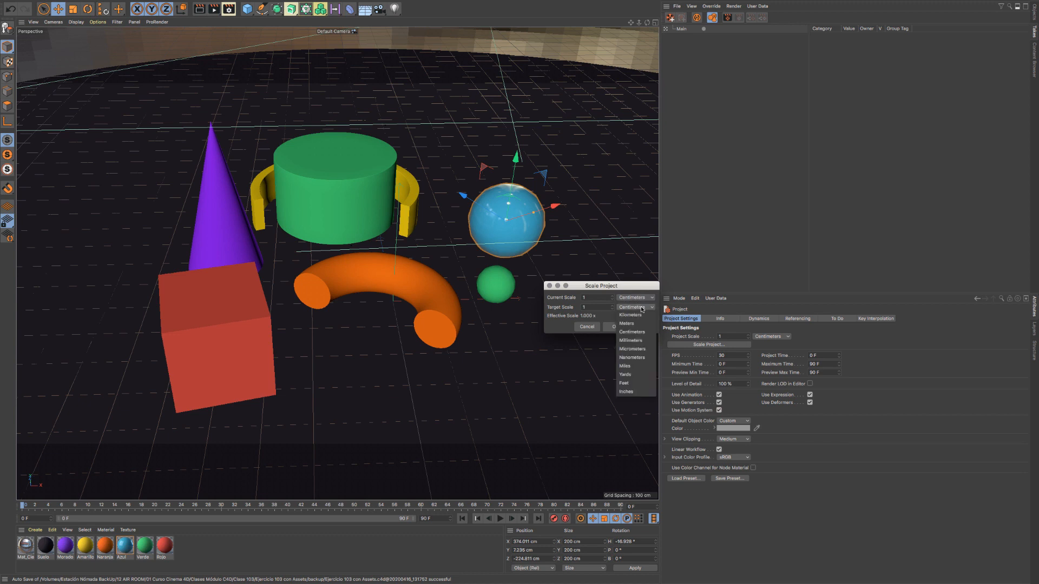
left_click(614, 275)
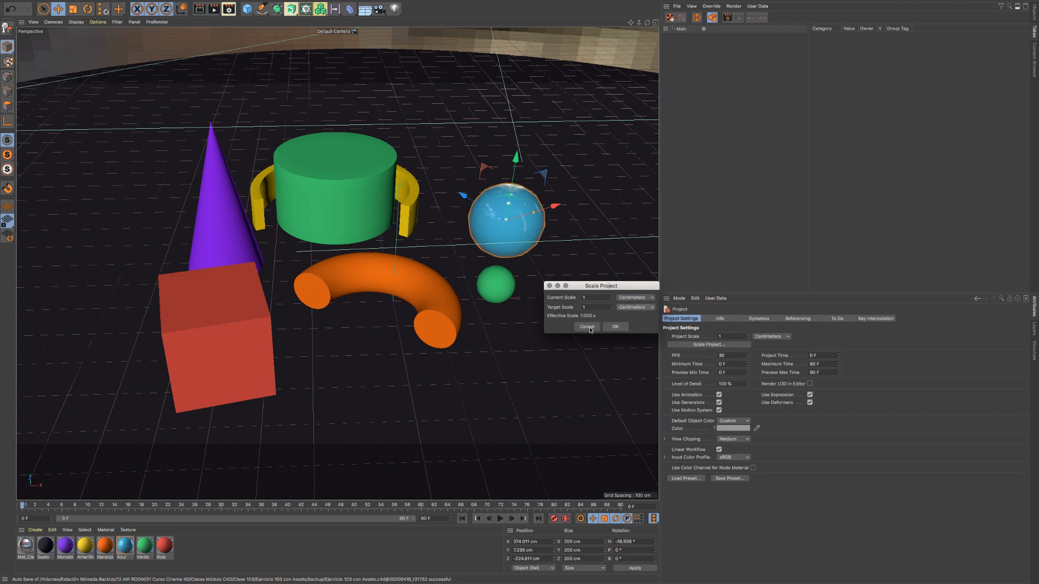
left_click(587, 327)
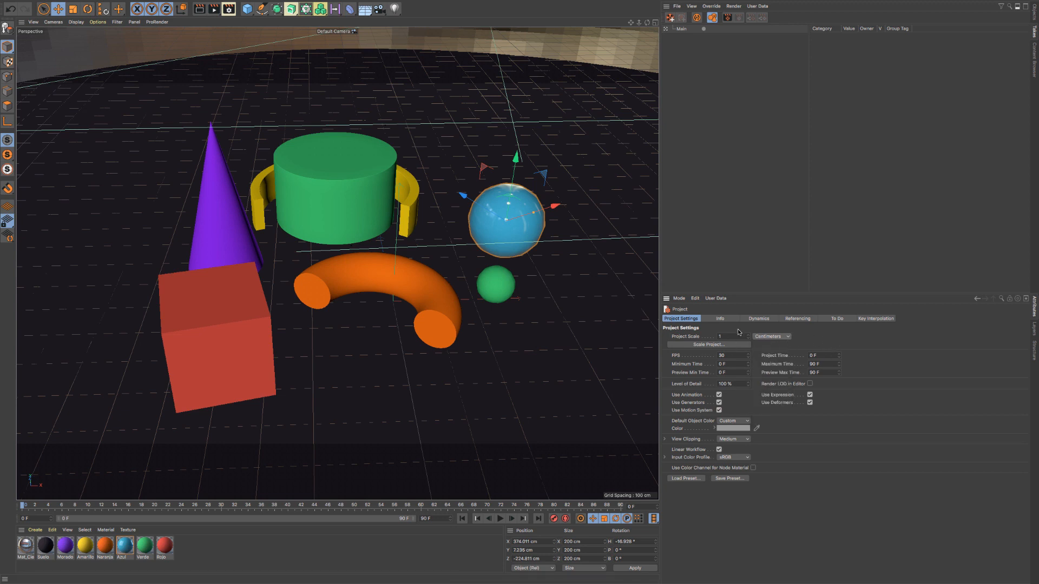
Step: Show the Render Settings beside the project settings, and set the project FPS to 25
left_click(721, 355)
left_click(229, 9)
left_click_drag(358, 4, 398, 97)
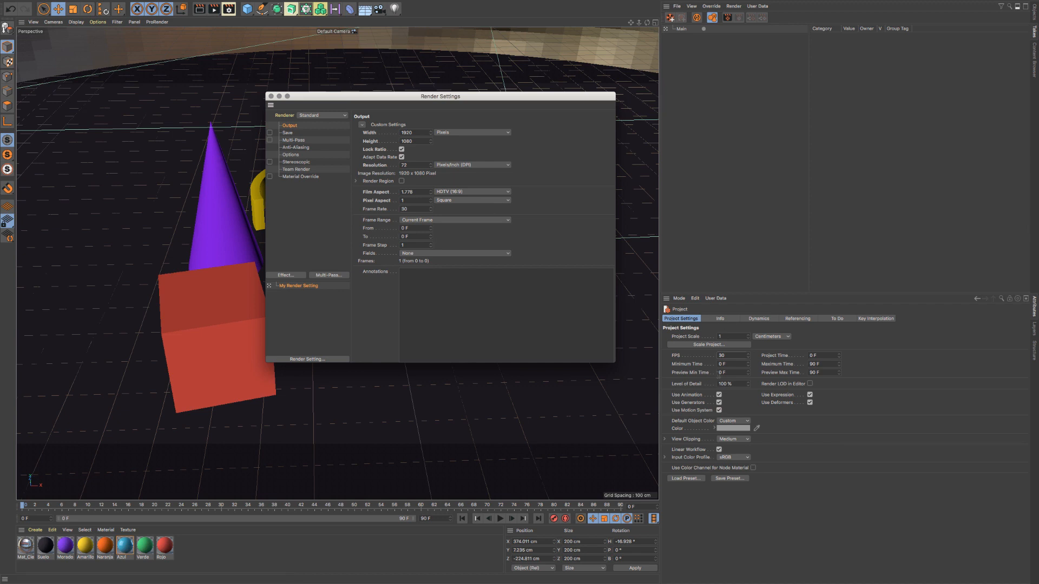
double_click(731, 356)
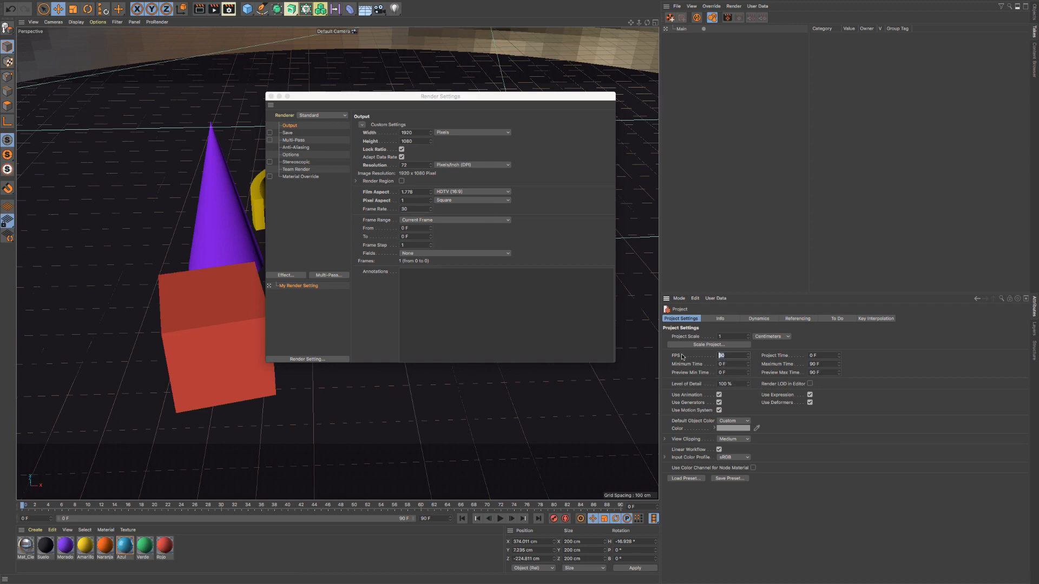
type("25")
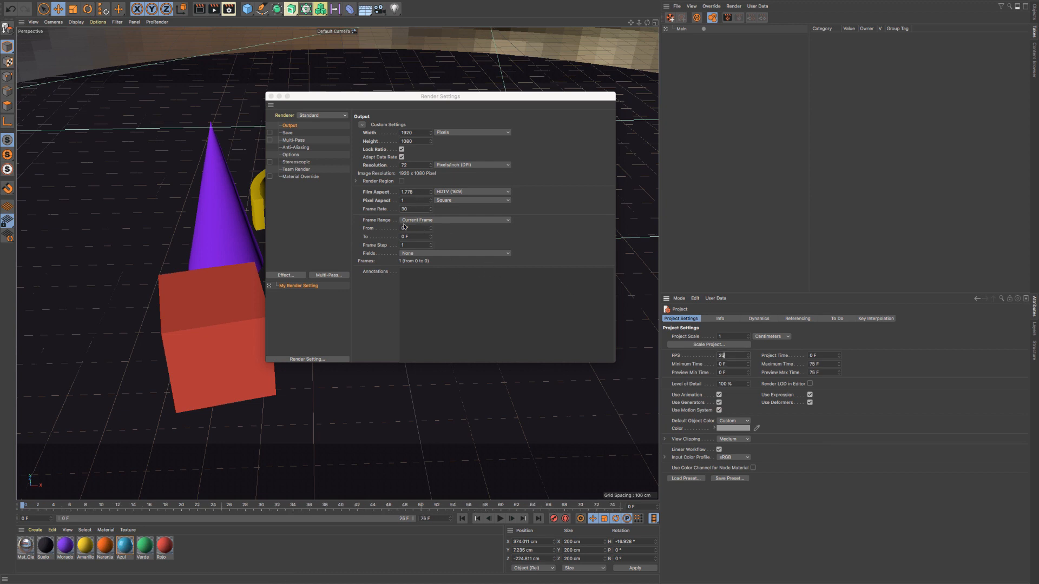
Step: Set the output frame rate in the Render Settings to 25
left_click(413, 209)
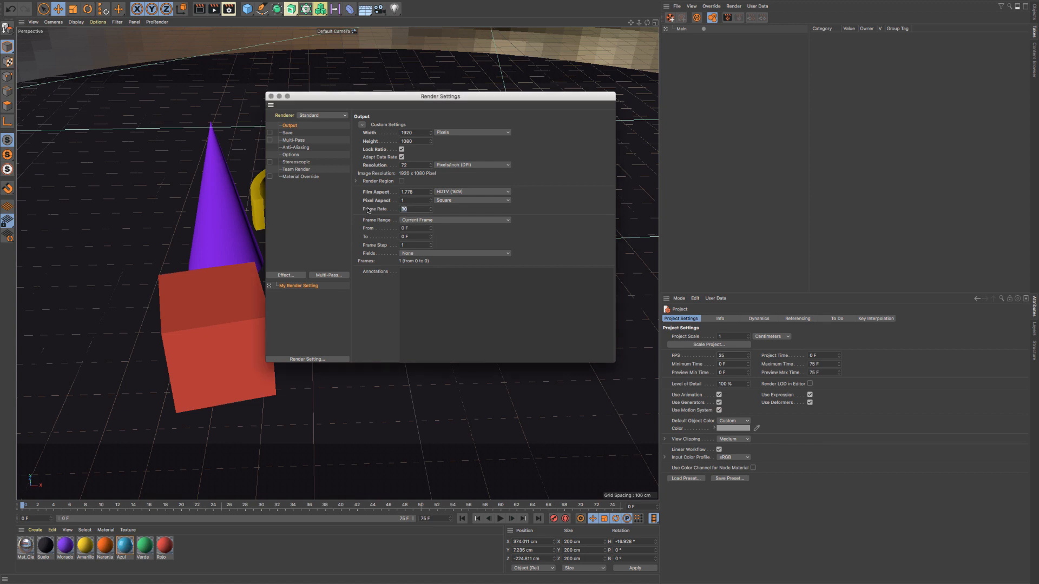
type("25")
key("Return")
Step: Return the output frame rate to 30 and move the playhead to frame 31
left_click_drag(414, 209, 364, 211)
type("3")
key("Return")
left_click_drag(341, 506, 269, 506)
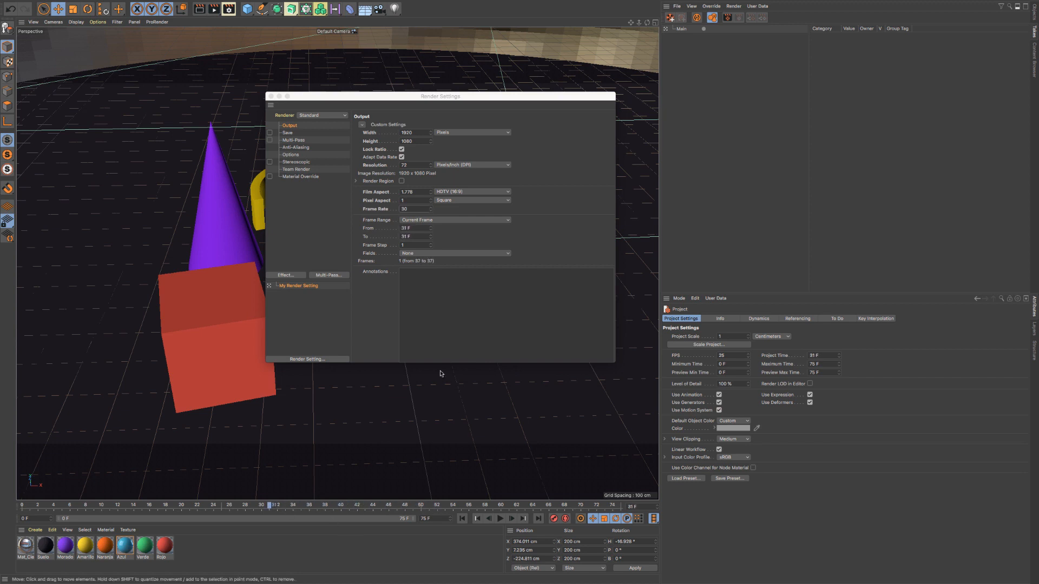
Step: Set the output frame rate to 25 and the project FPS to 30
left_click(411, 209)
type("2")
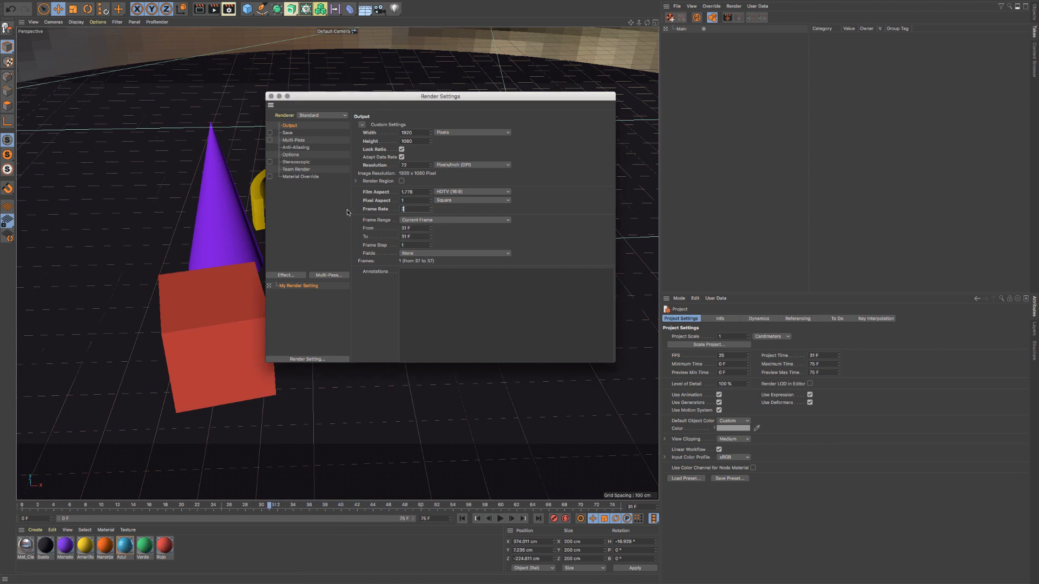
type("5")
key("Return")
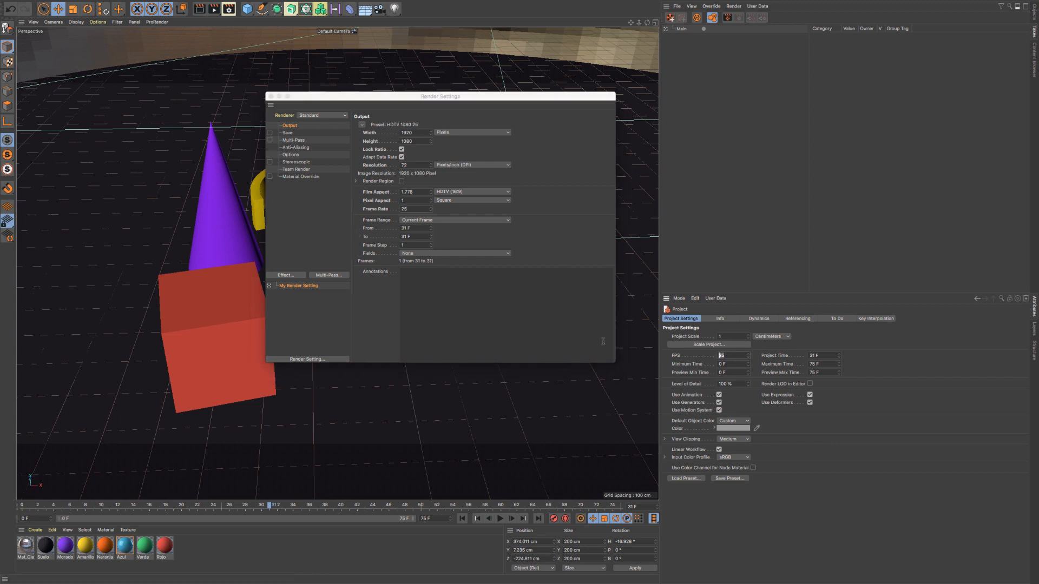
type("5")
type("0")
key("Return")
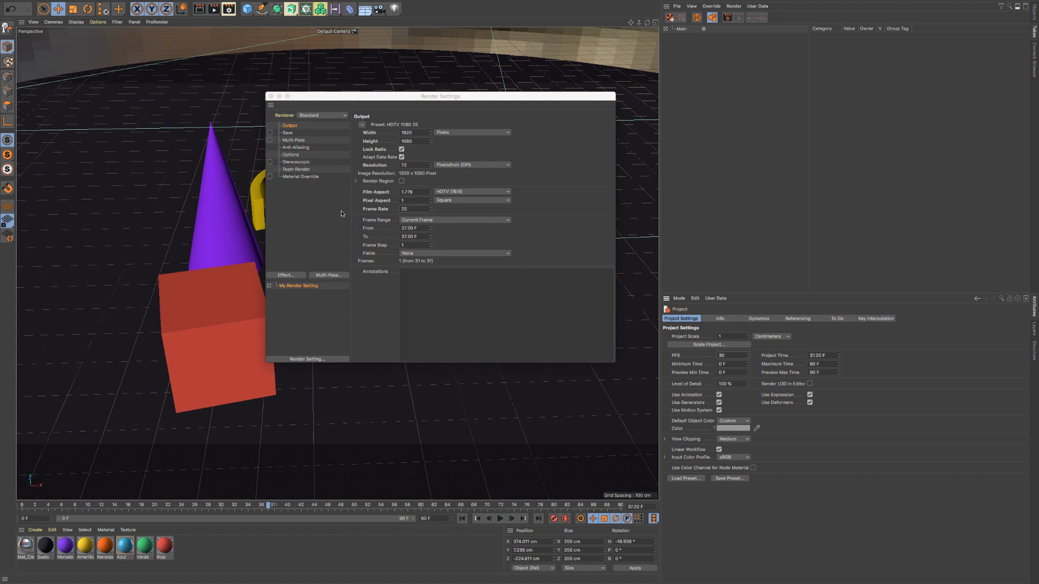
Step: Compare the output frame rate and frame range with the project FPS, and set the project FPS to 25
left_click(412, 210)
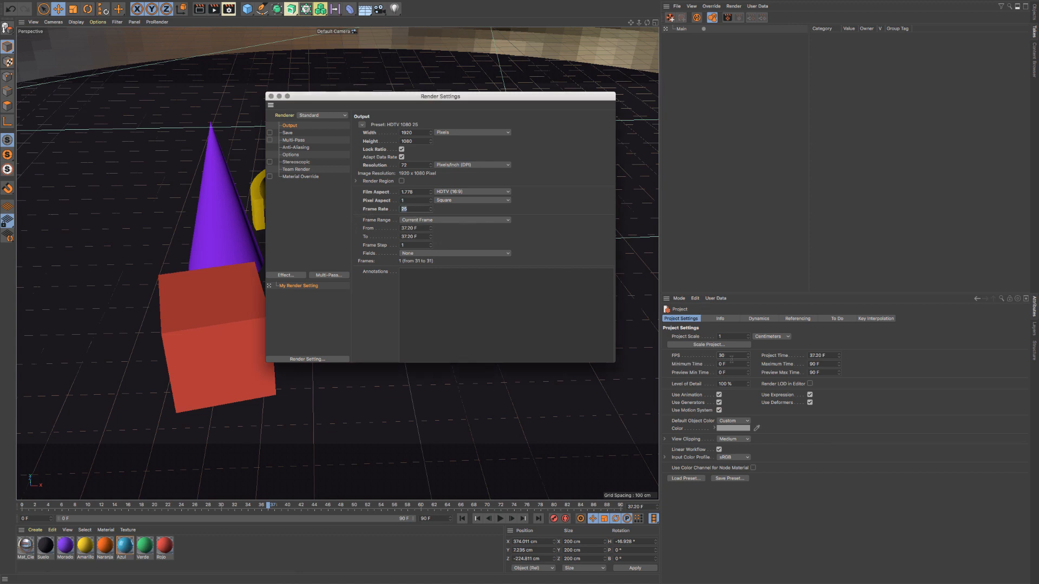
left_click(728, 356)
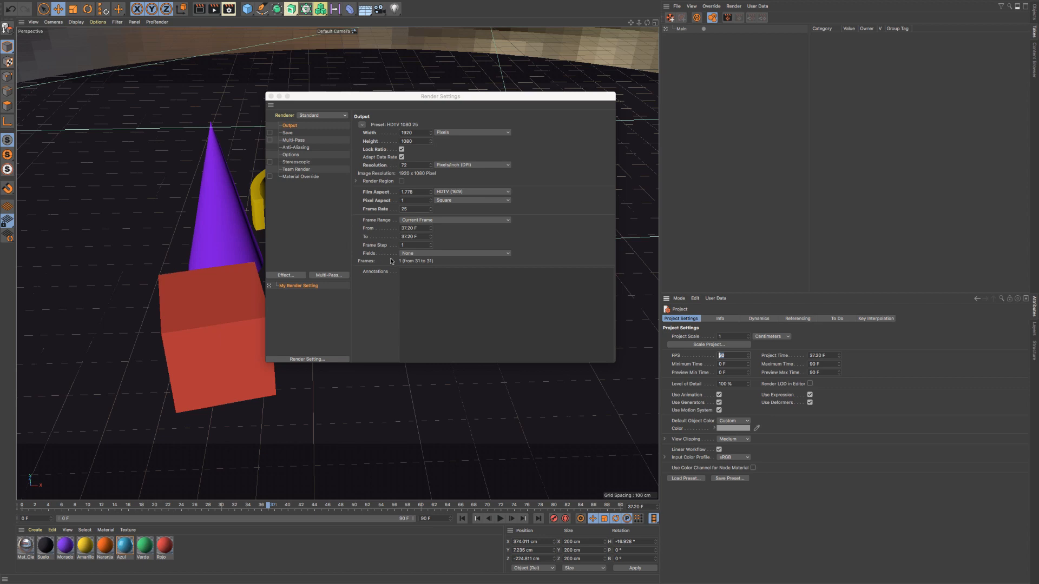
left_click(362, 226)
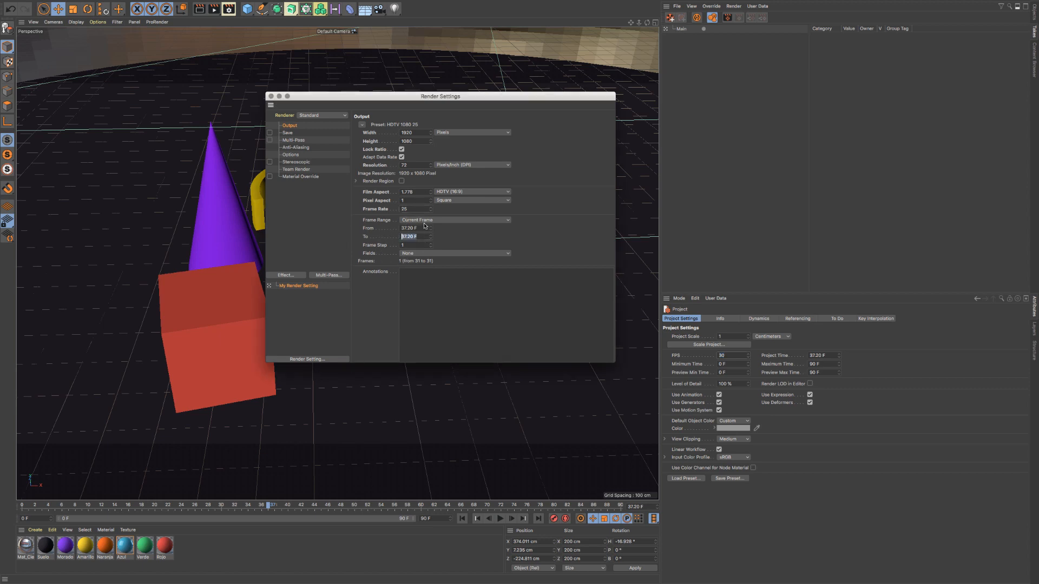
double_click(422, 228)
left_click(732, 355)
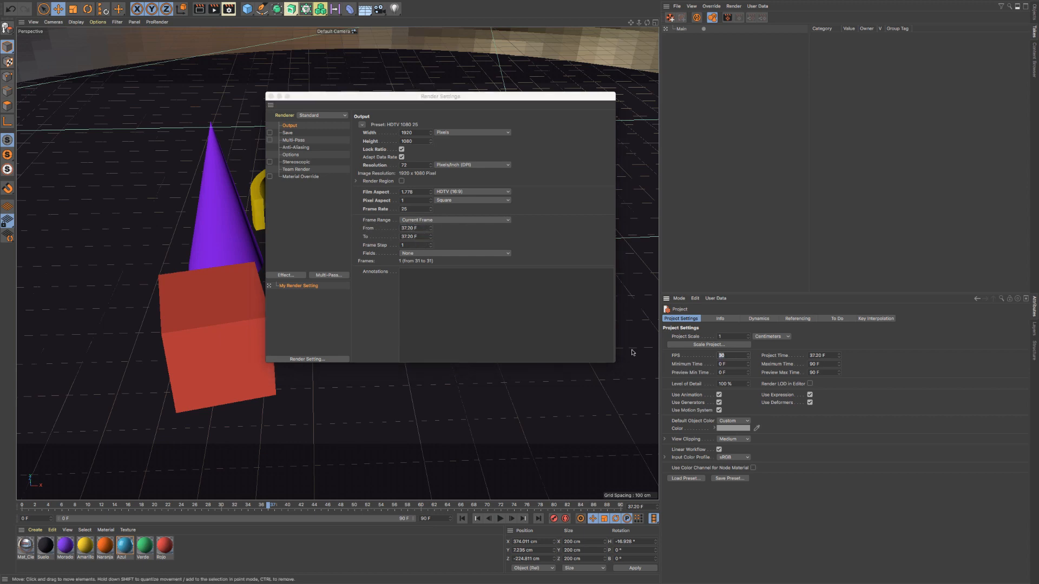
key("Return")
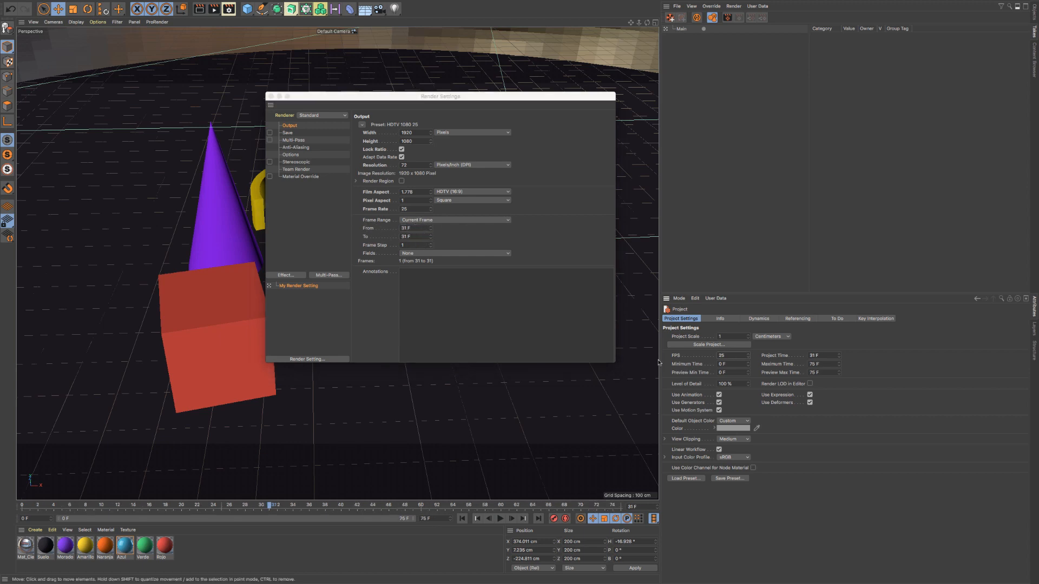
Step: Set both the project FPS and the output frame rate to 24, and scrub through the timeline back to frame 0
left_click(748, 357)
left_click(444, 232)
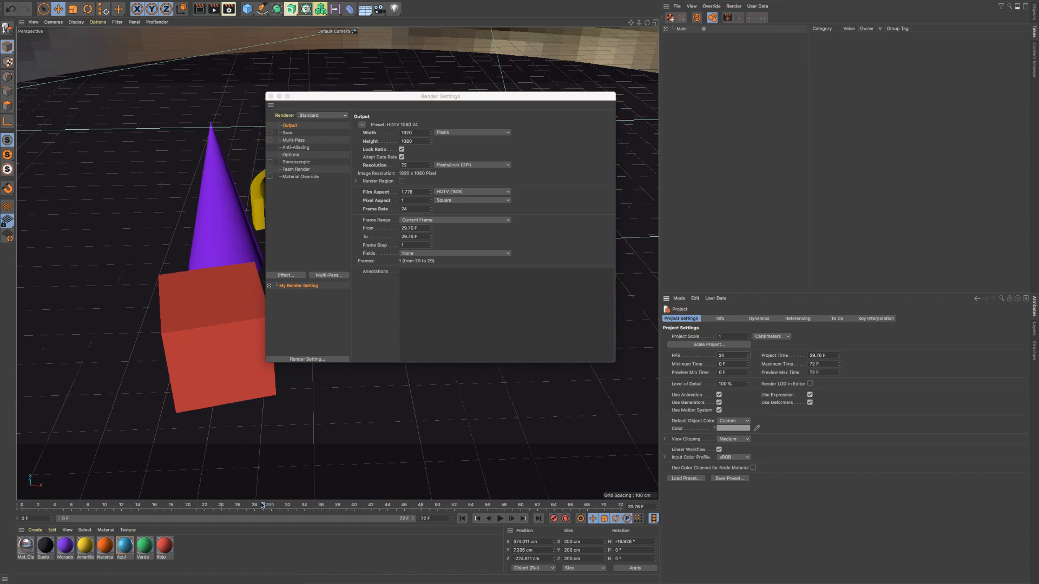
left_click(323, 509)
mouse_move(324, 511)
left_mouse_down()
mouse_move(173, 504)
mouse_move(313, 501)
left_mouse_up()
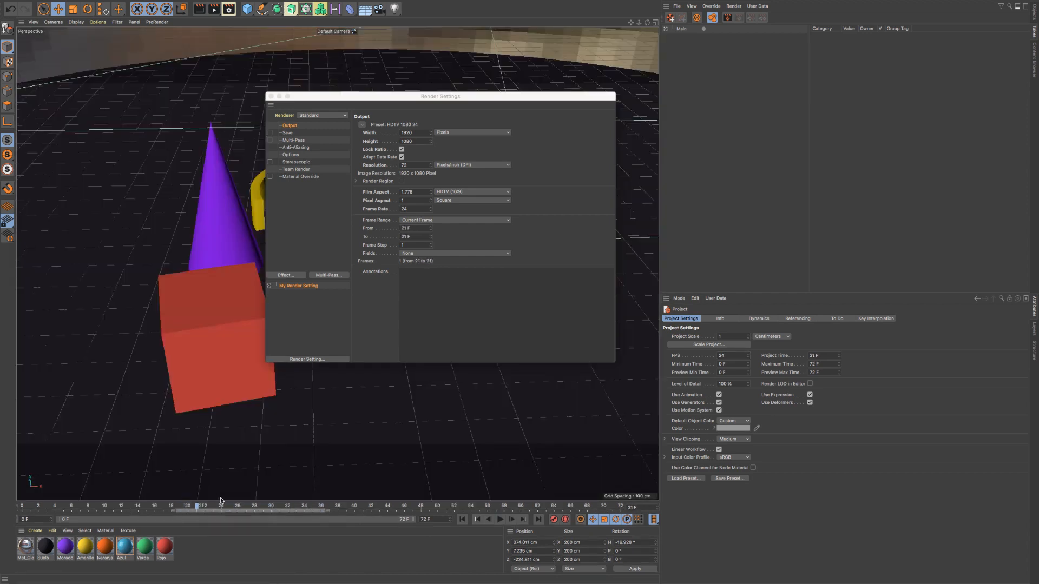
left_click(461, 508)
left_click(403, 507)
left_click(323, 508)
left_click_drag(322, 509, 23, 507)
Step: Set both the output frame rate and the project FPS to 30, and close the Render Settings
left_click(421, 209)
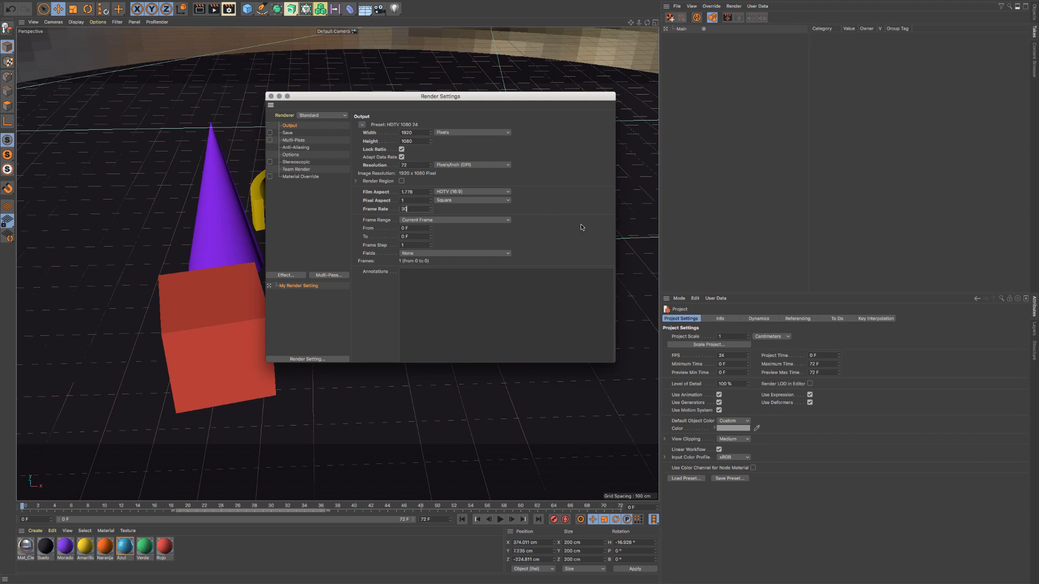
left_click(738, 355)
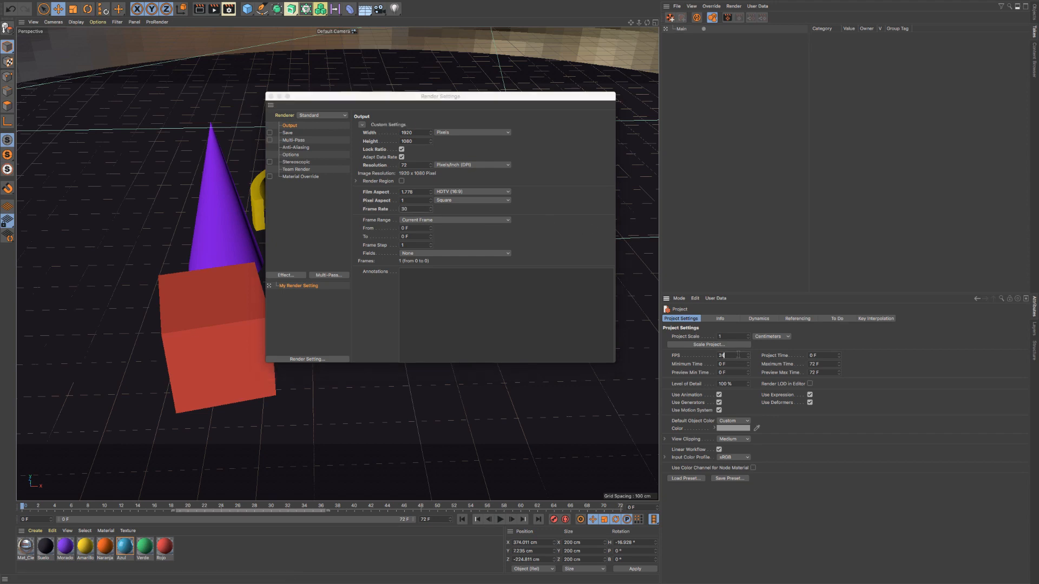
type("30")
key("Return")
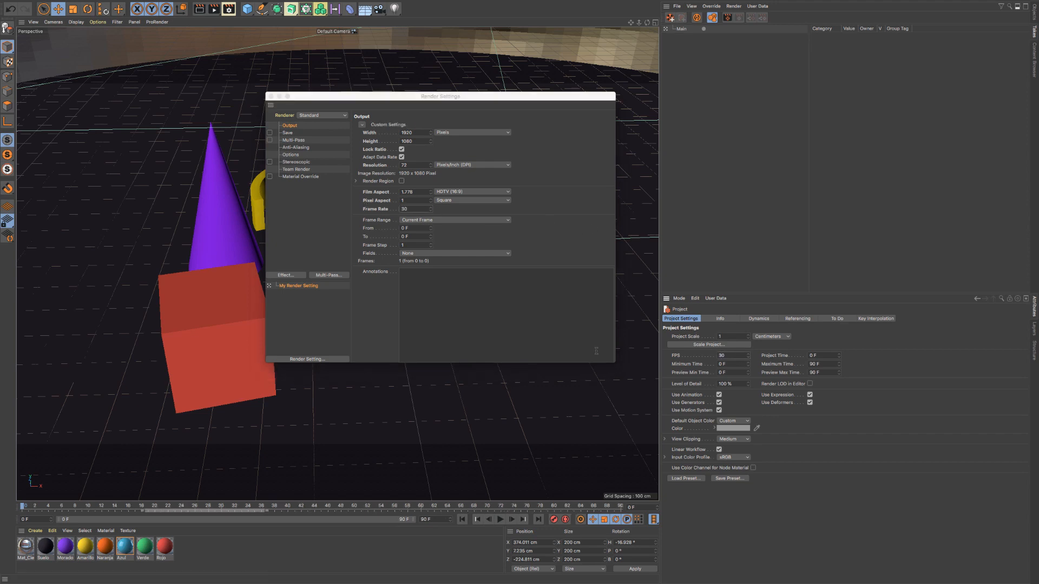
left_click(271, 96)
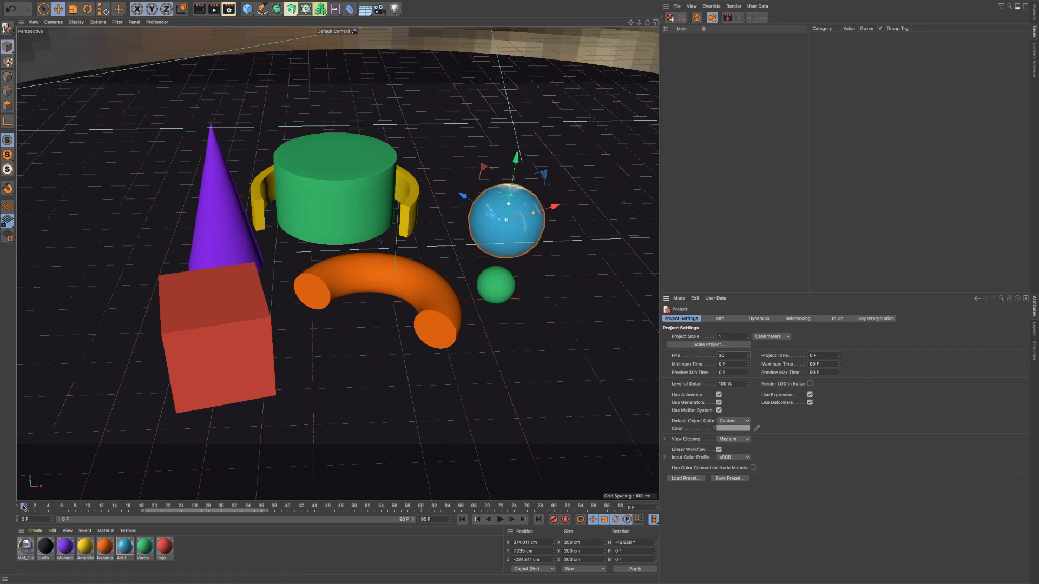
Step: Scrub the playhead through frames 2, 60 and 81, and play the timeline from its start
mouse_move(23, 507)
left_mouse_down()
mouse_move(177, 507)
mouse_move(6, 509)
mouse_move(144, 508)
mouse_move(17, 510)
mouse_move(35, 507)
left_mouse_up()
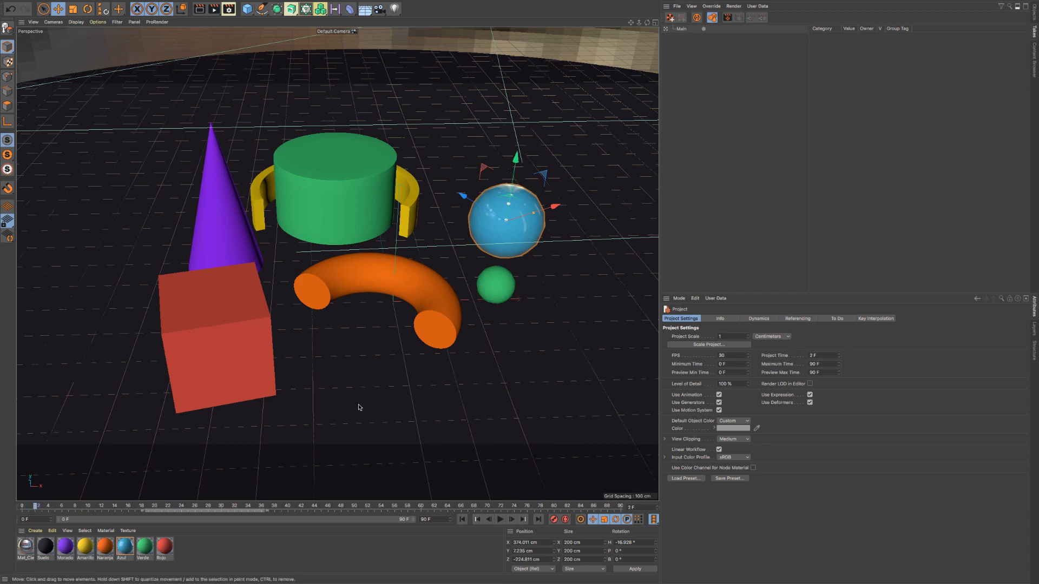
left_click_drag(36, 509, 422, 509)
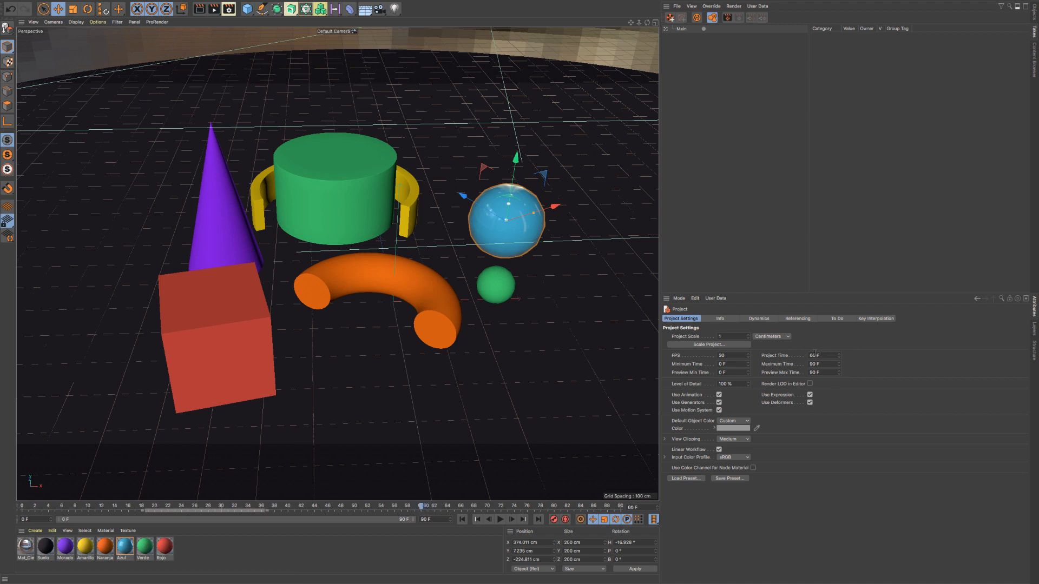
left_click_drag(421, 509, 562, 508)
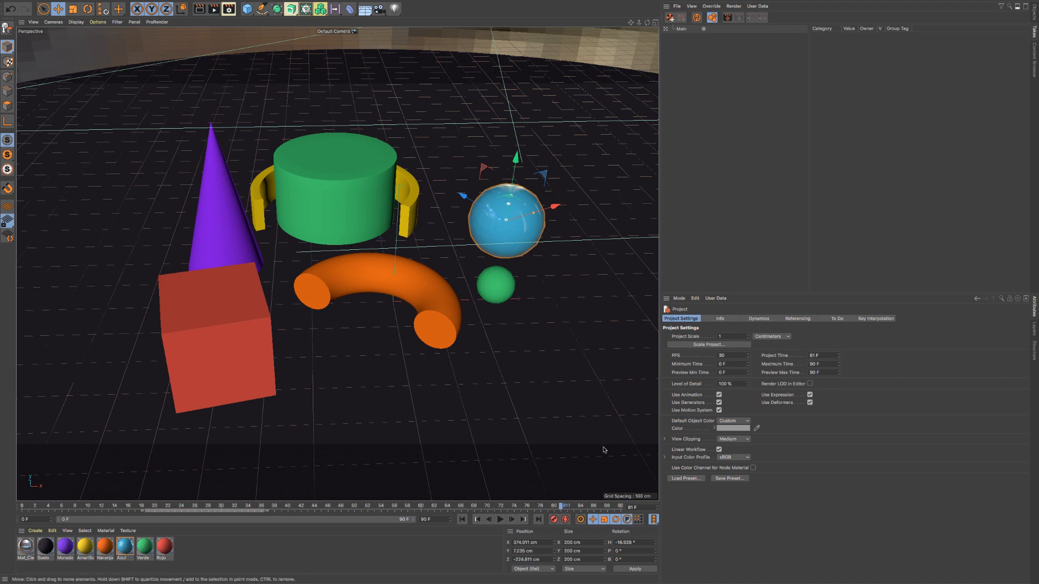
left_click(462, 520)
left_click(500, 520)
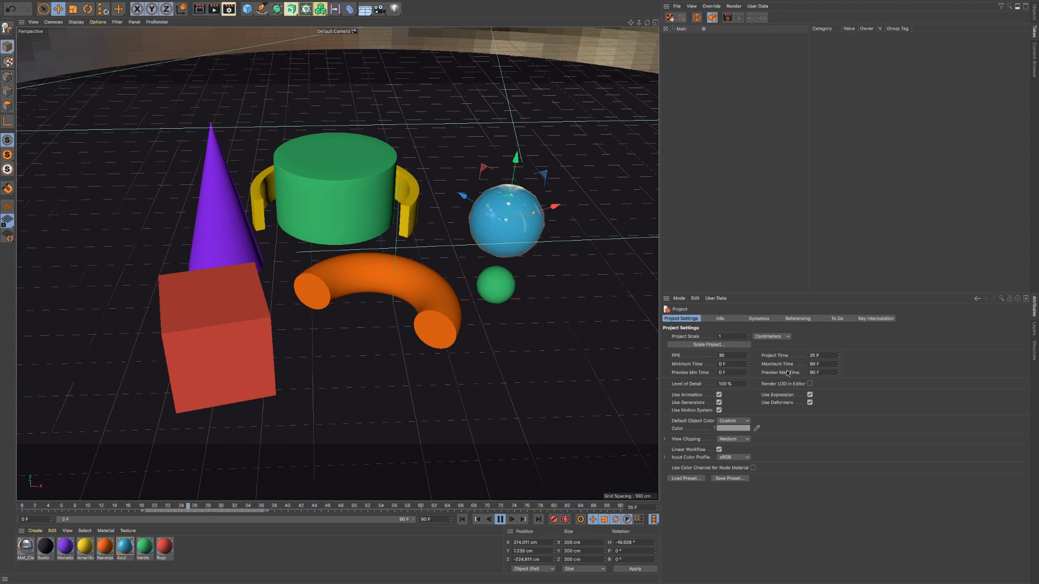
Step: Limit the timeline's preview range to frames 30 through 60 while the animation plays
left_click(817, 365)
left_click_drag(58, 519, 174, 535)
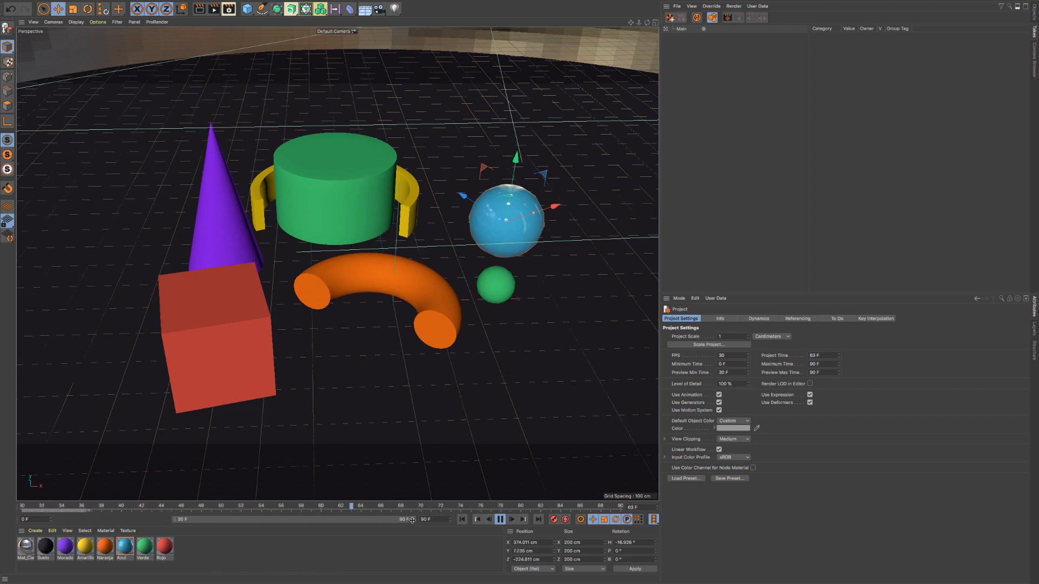
left_click_drag(414, 522, 297, 531)
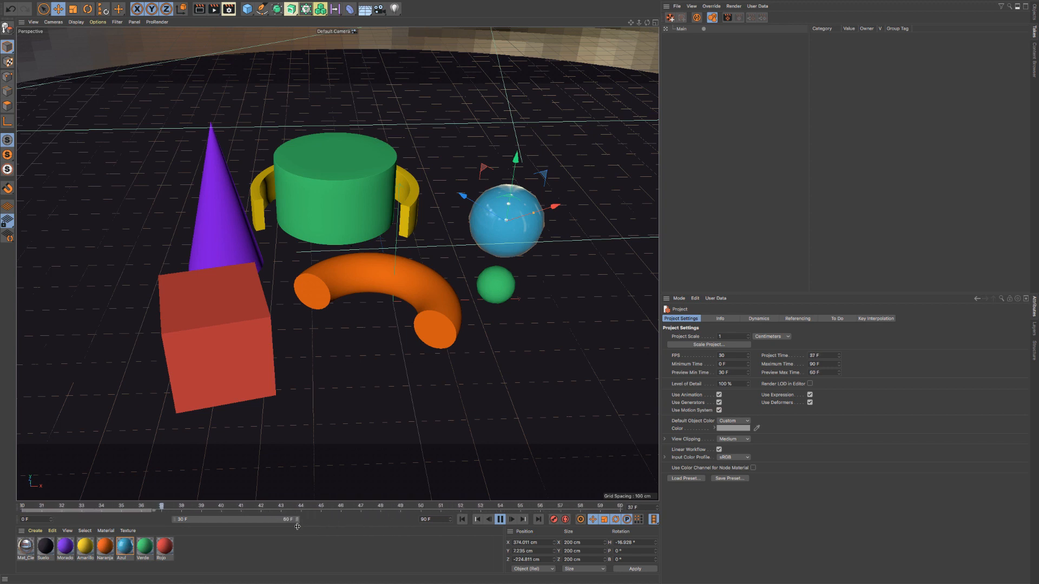
mouse_move(175, 520)
left_mouse_down()
mouse_move(155, 520)
mouse_move(172, 520)
left_mouse_up()
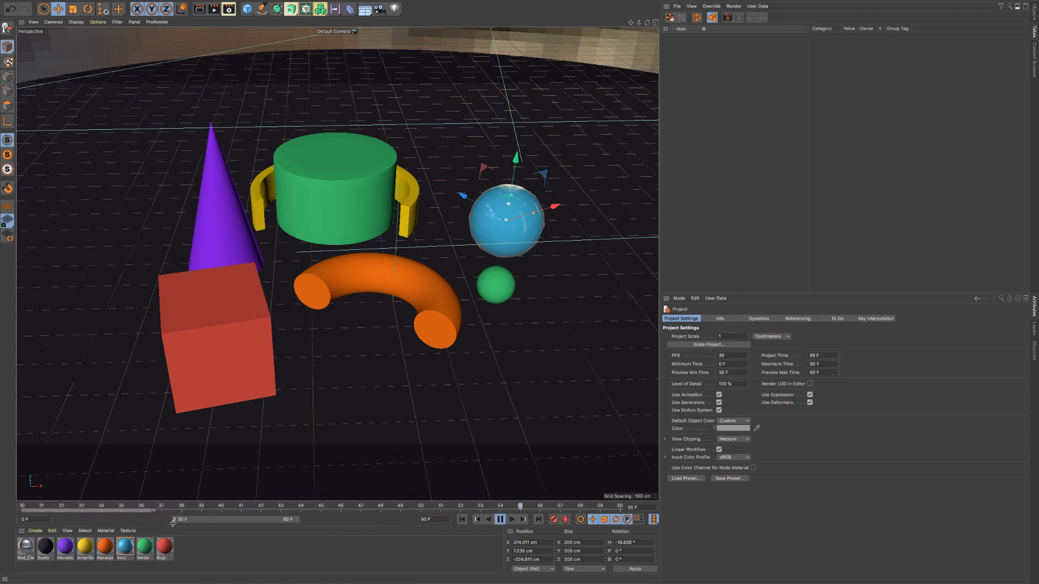
Step: Extend the timeline's preview range to run from frame 0 through frame 90
double_click(723, 373)
key("shift+Tab")
left_click(825, 364)
left_click_drag(174, 521, 57, 521)
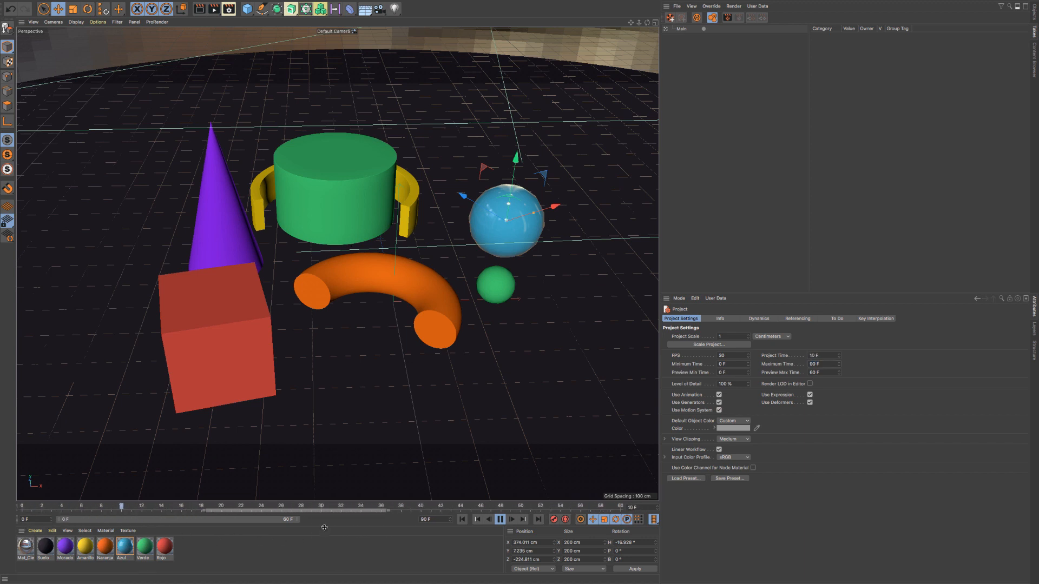
left_click_drag(299, 519, 427, 520)
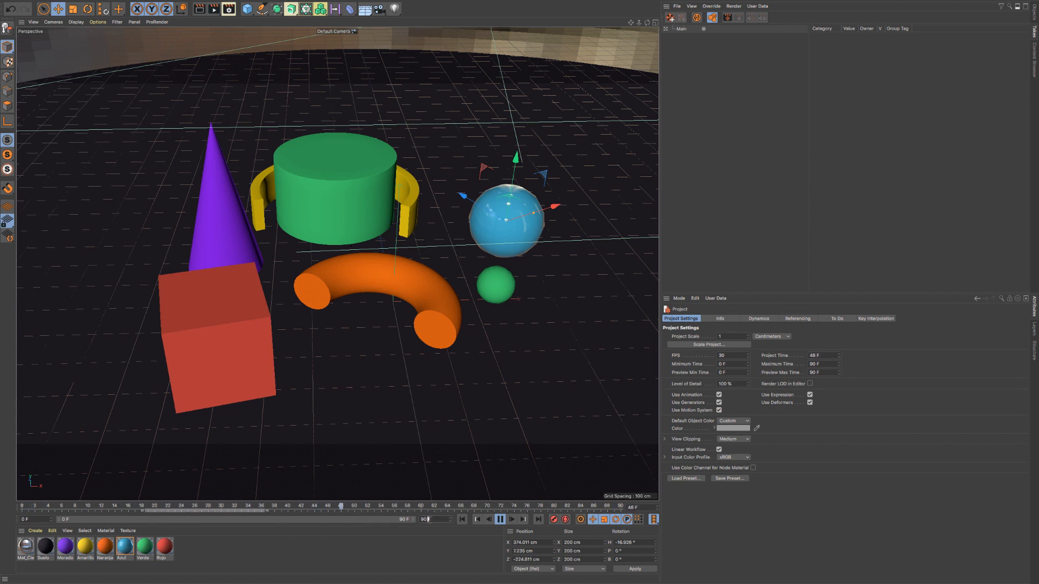
Step: Set the project's maximum time to 120 F and extend the end of the preview range to frame 120
left_click_drag(431, 520, 380, 524)
type("12")
key("Return")
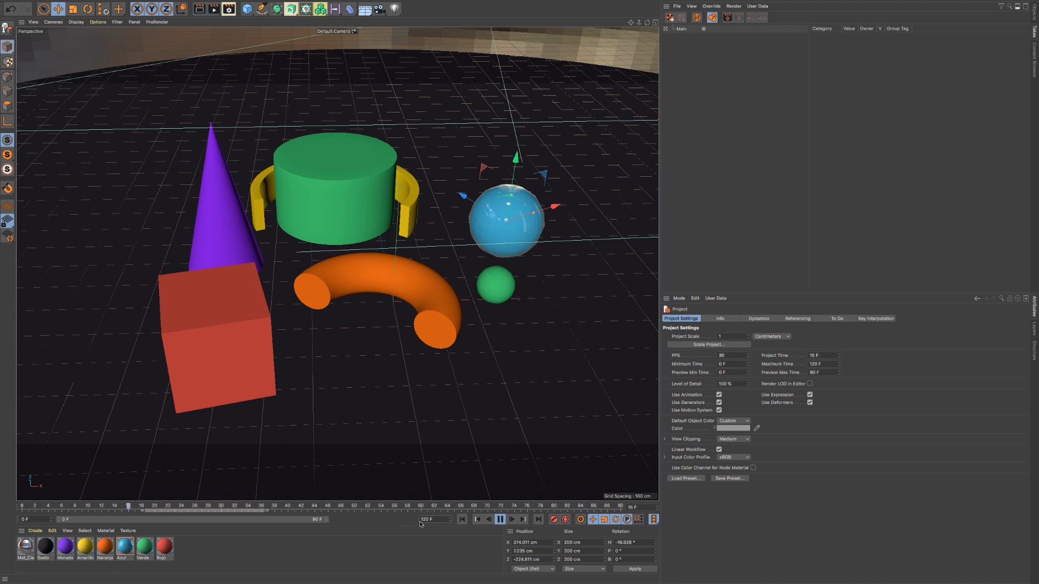
double_click(814, 363)
left_click_drag(327, 520, 417, 533)
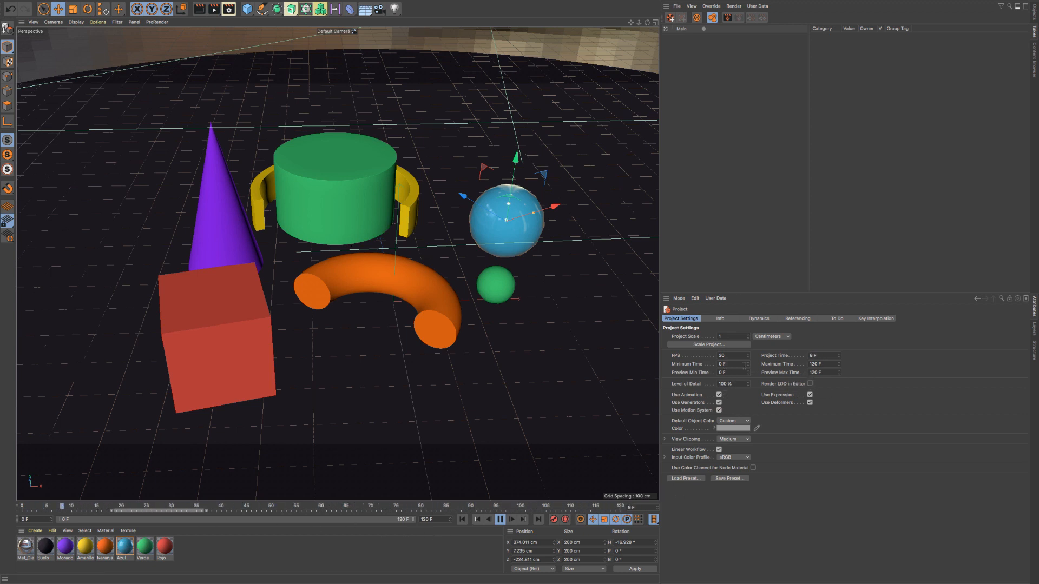
Step: Start the preview range at frame 30, set the project's minimum time to -60 F, and extend the preview start to frame -60
left_click_drag(733, 365, 684, 367)
key("Tab")
left_click_drag(58, 519, 146, 529)
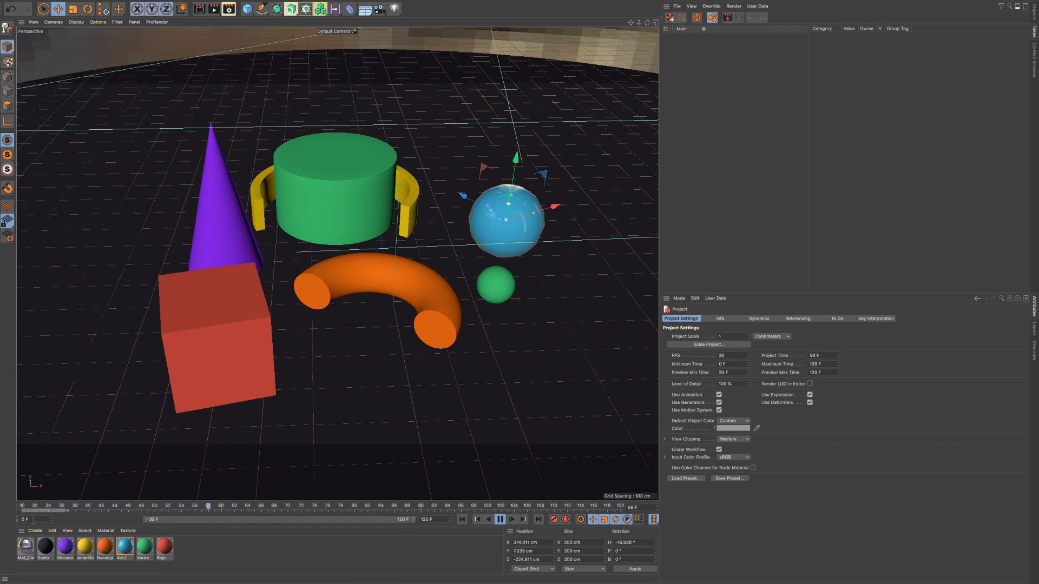
type("-60")
key("Return")
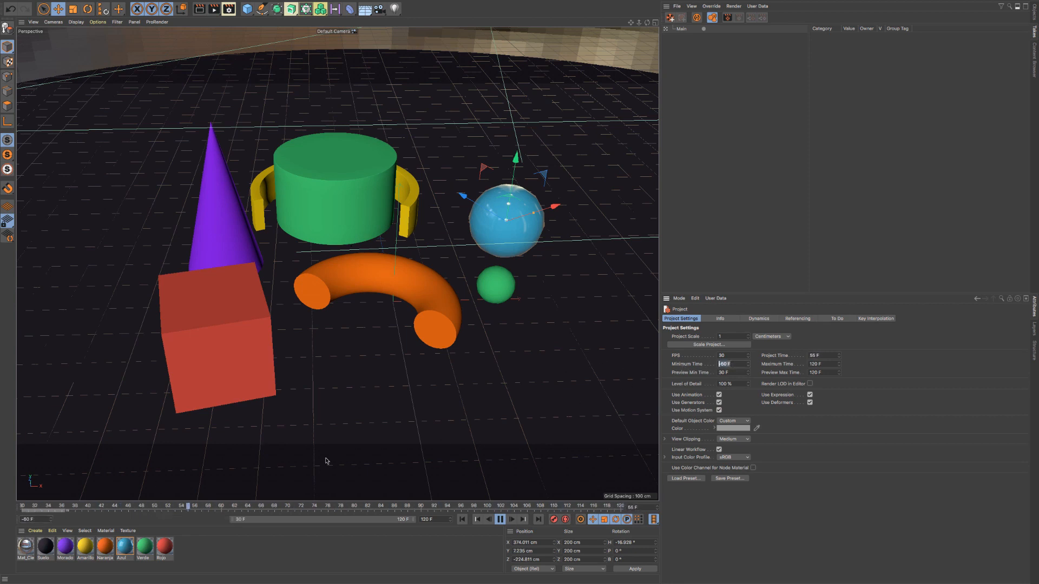
left_click_drag(233, 519, 25, 518)
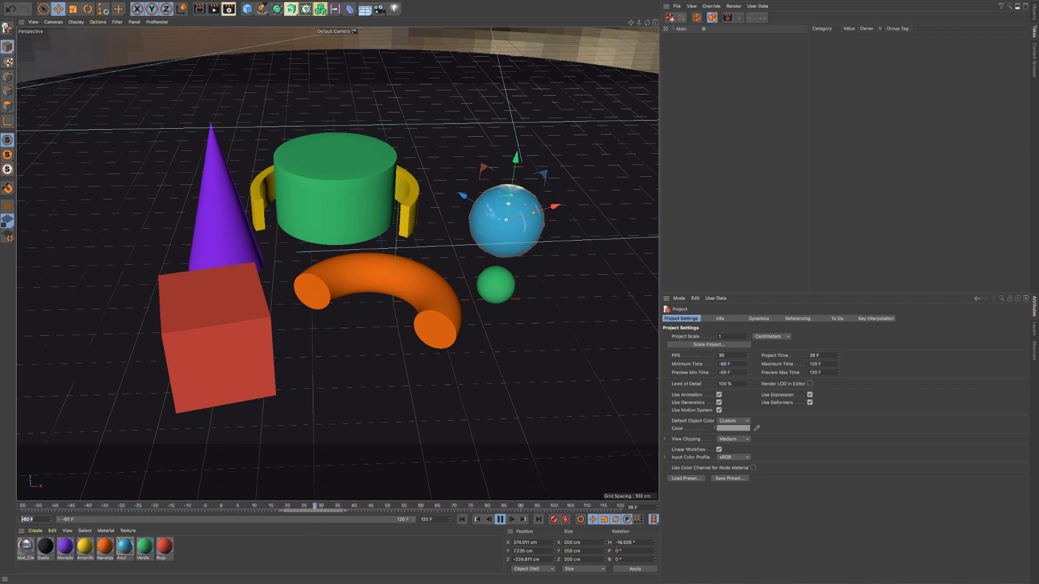
Step: Set the timeline's start to 0 F, stop the playback, and return the playhead to the first frame
type("0")
key("Return")
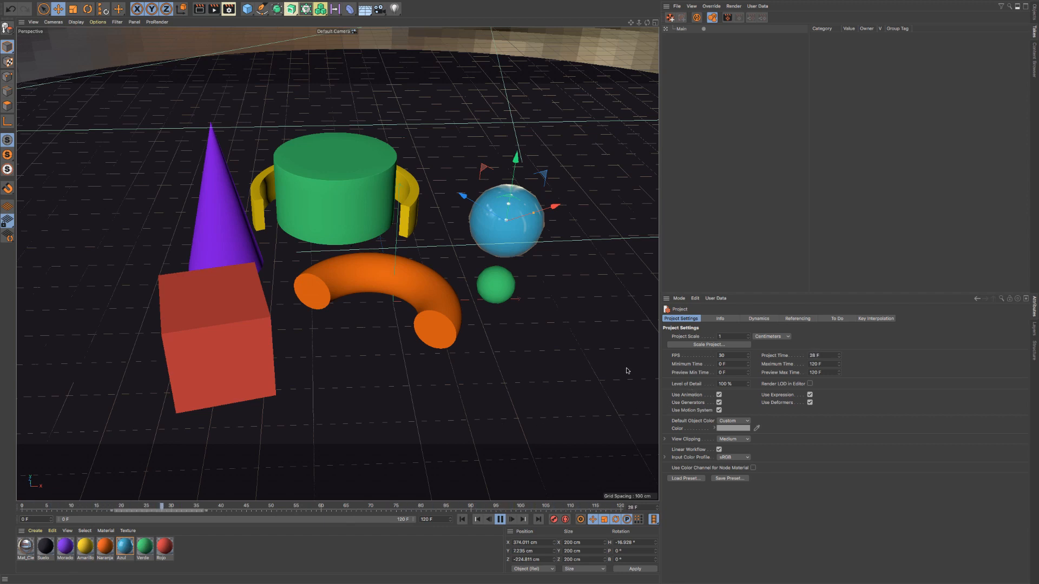
left_click(742, 384)
left_click(500, 519)
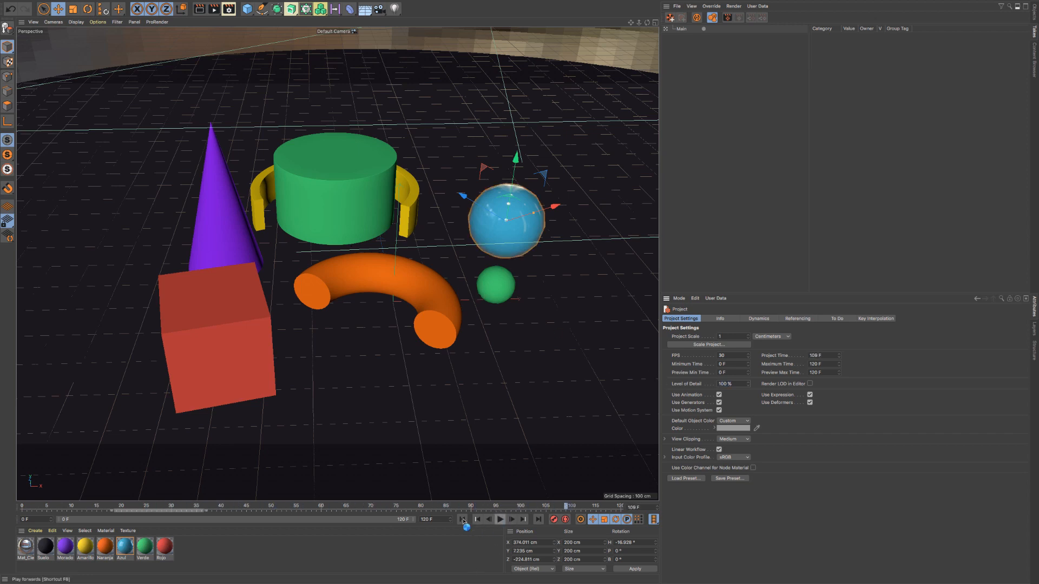
left_click(463, 519)
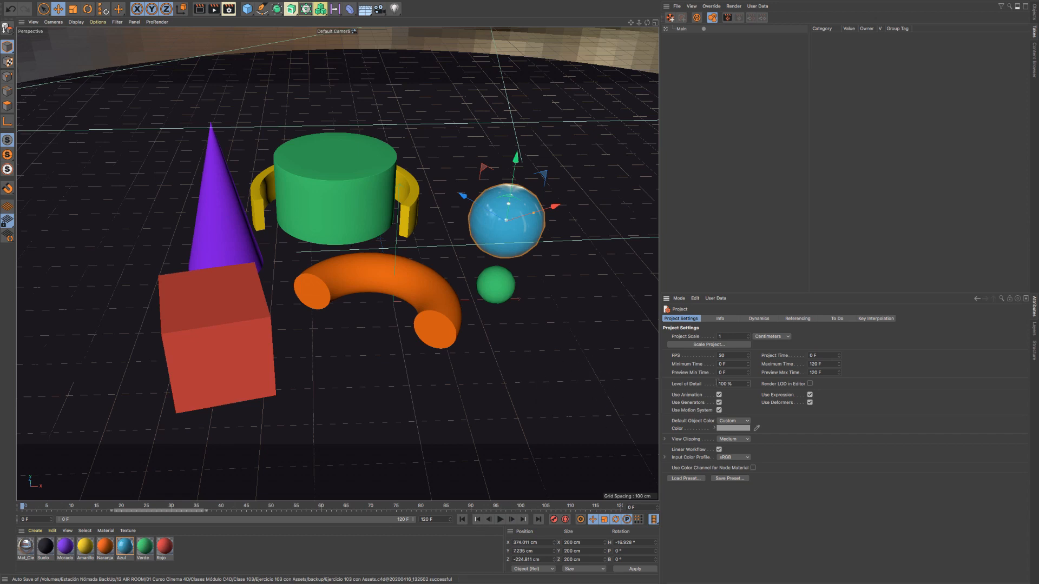
Step: Set the project's Level of Detail to 50 % and render the active view
left_click_drag(738, 386, 676, 386)
type("50")
key("Return")
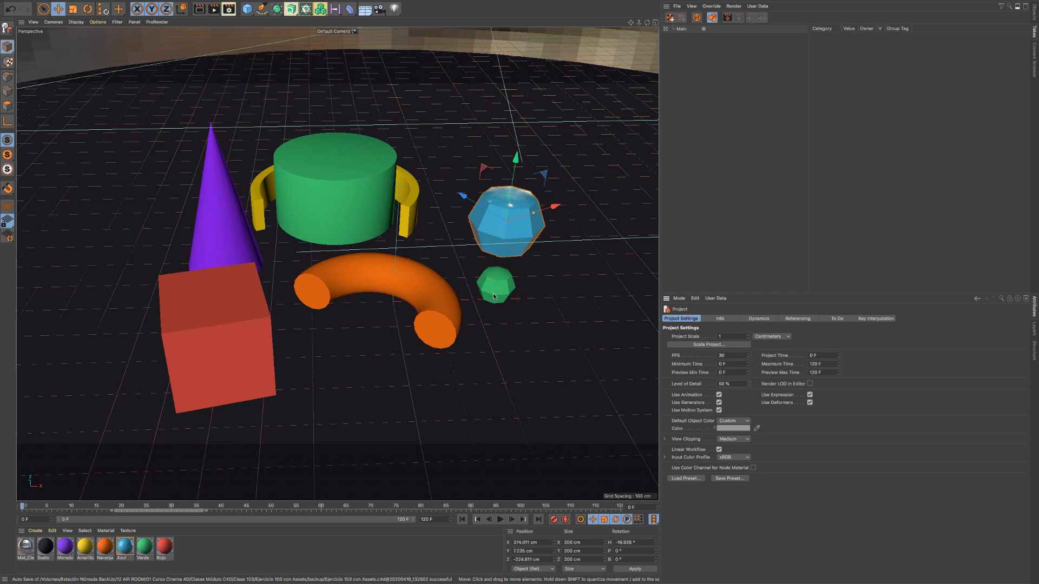
left_click(200, 11)
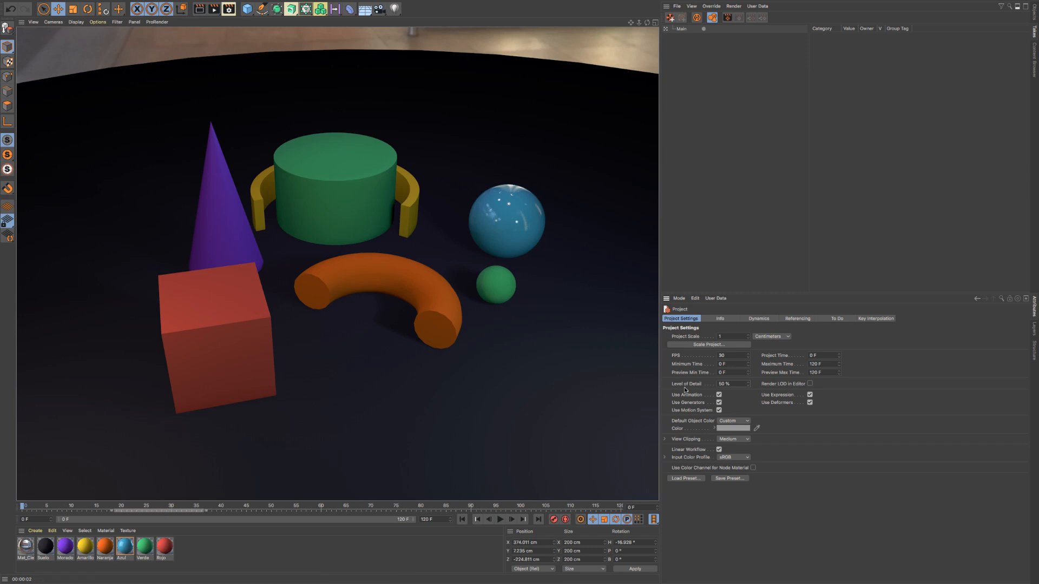
Step: Set the project's Level of Detail to 10 % and render the scene from a slightly different viewing angle
double_click(741, 384)
type("10")
key("Return")
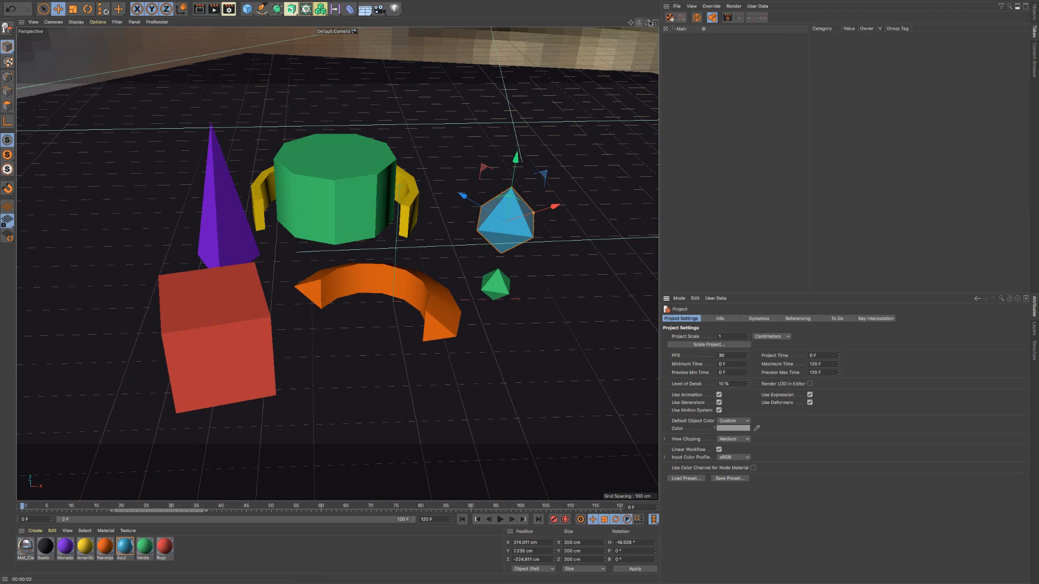
mouse_move(647, 23)
left_mouse_down()
mouse_move(584, 12)
mouse_move(644, 24)
mouse_move(632, 71)
mouse_move(617, 16)
mouse_move(644, 23)
left_mouse_up()
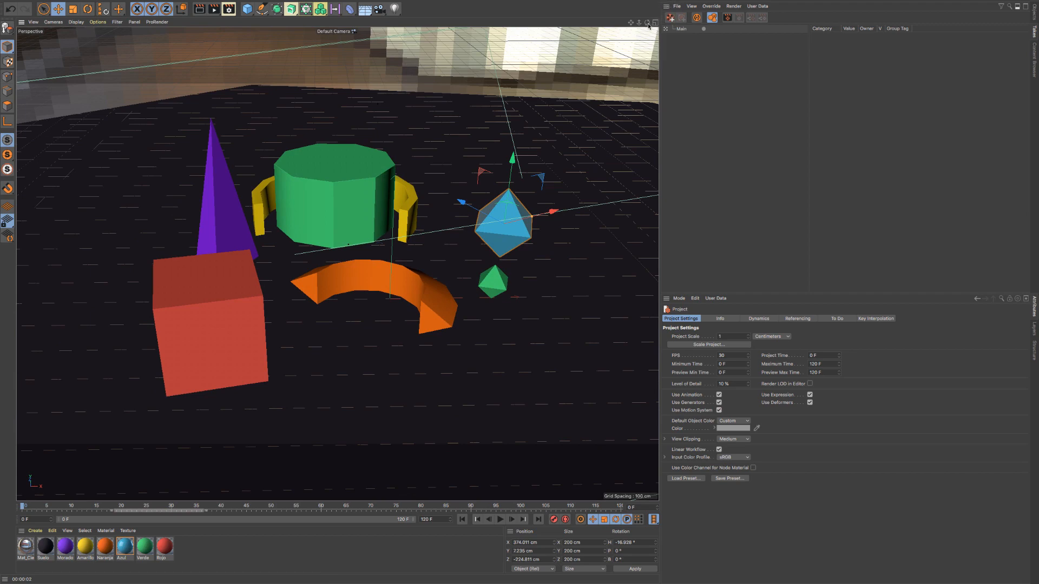
left_click_drag(639, 23, 616, 32)
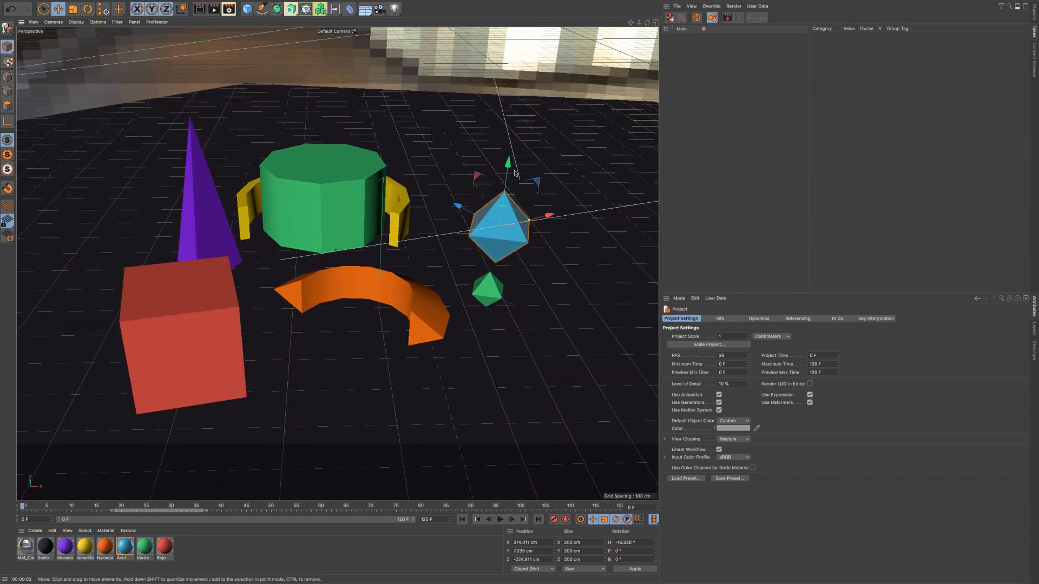
left_click(199, 9)
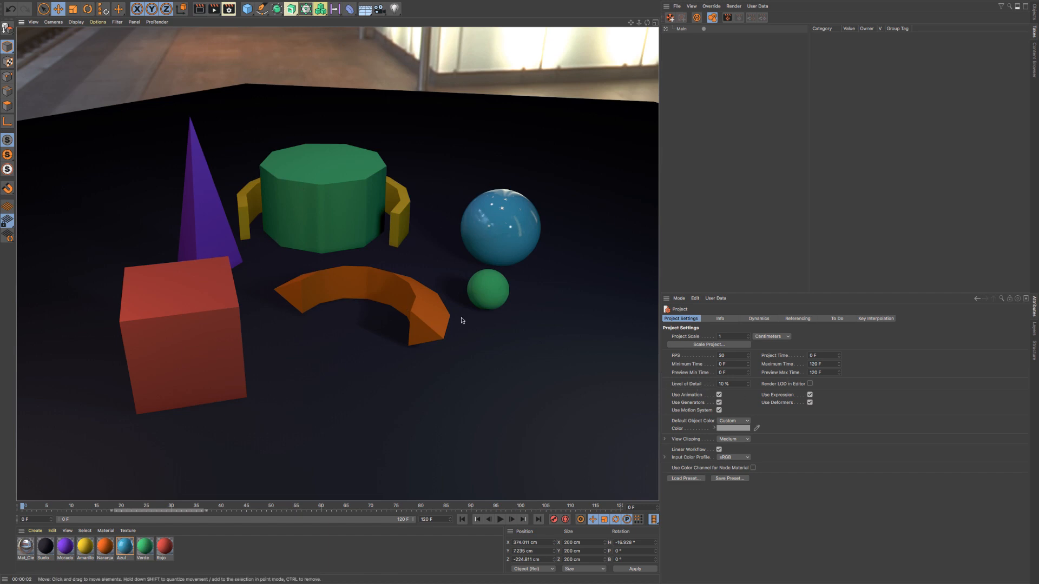
Step: Render the scene to the Picture Viewer, inspect the image, and close the viewer
left_click(214, 9)
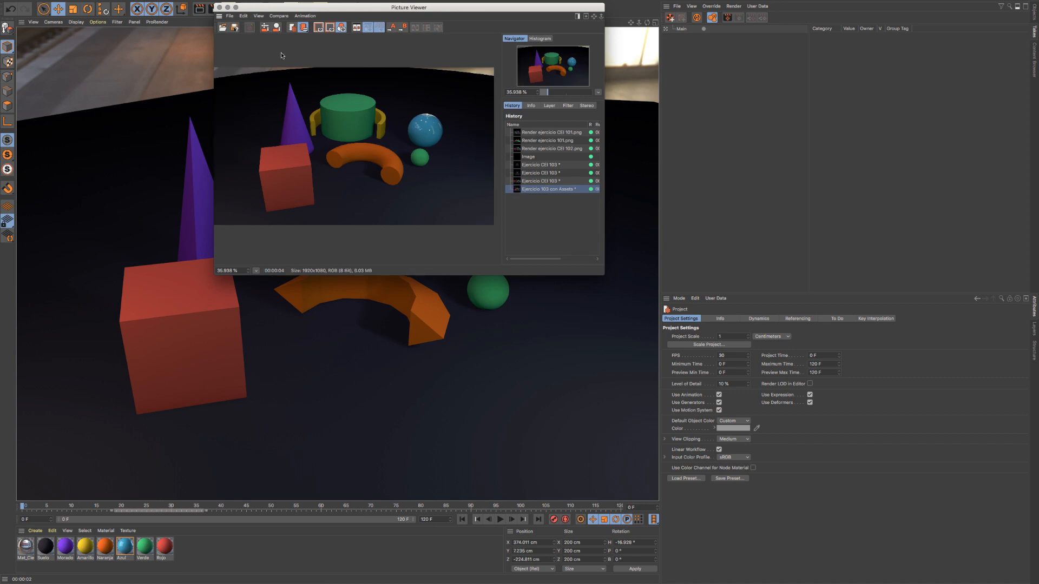
left_click_drag(281, 7, 385, 74)
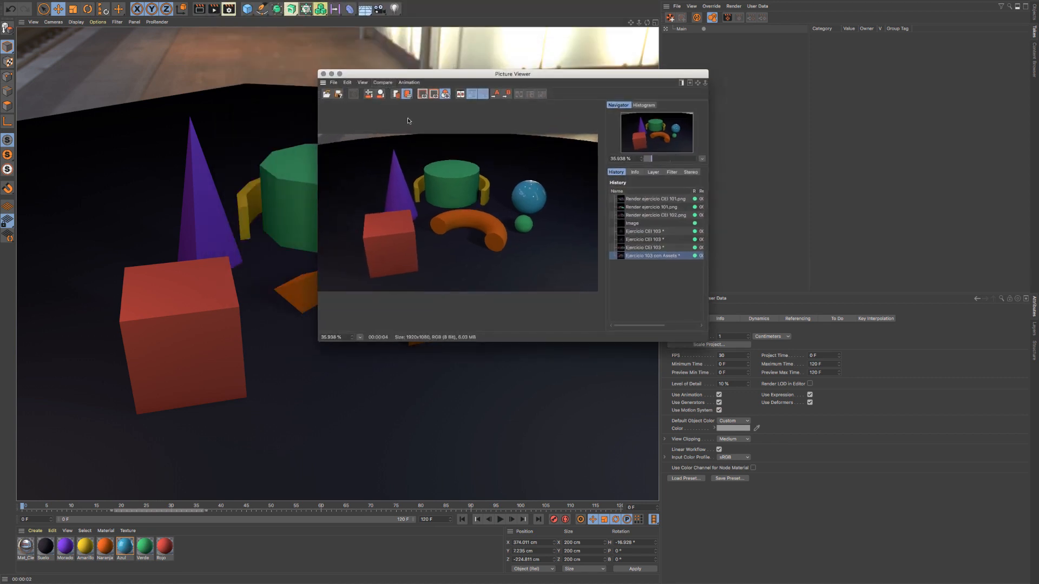
left_click(324, 74)
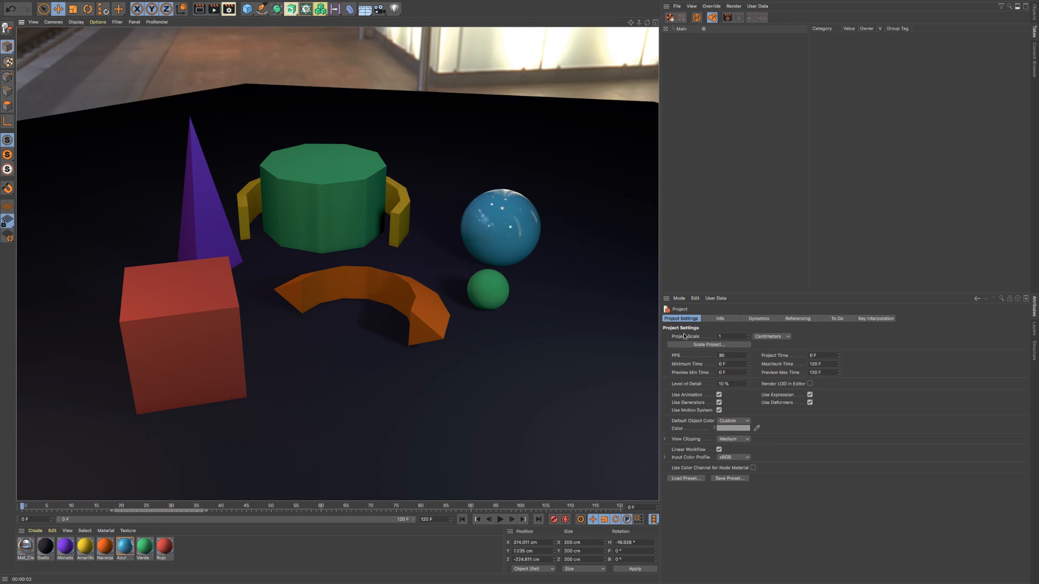
Step: Set the project's Level of Detail to 100 % and enable Render LOD in Editor
left_click(735, 382)
type("5")
key("Return")
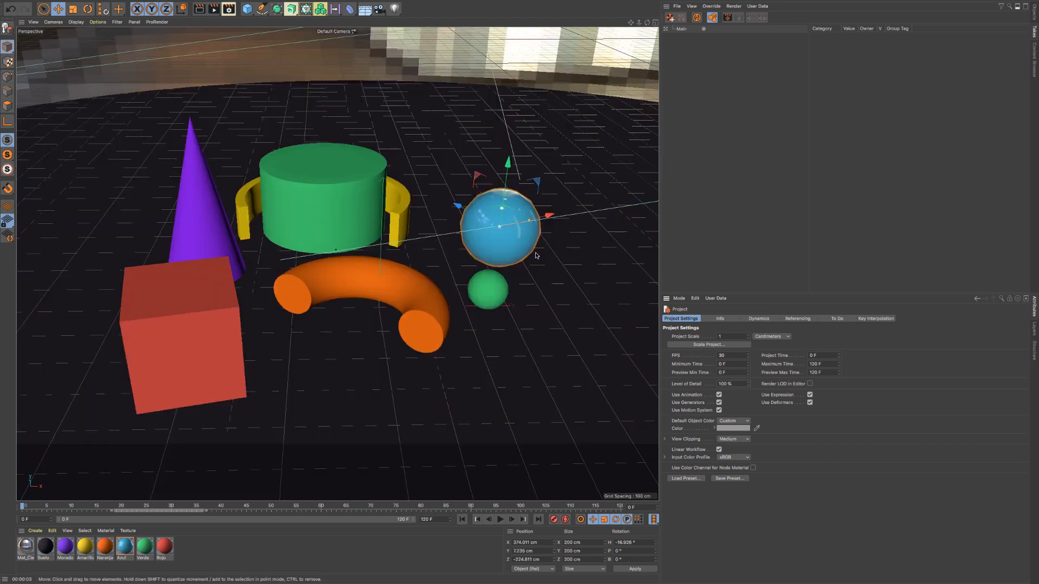
left_click(811, 384)
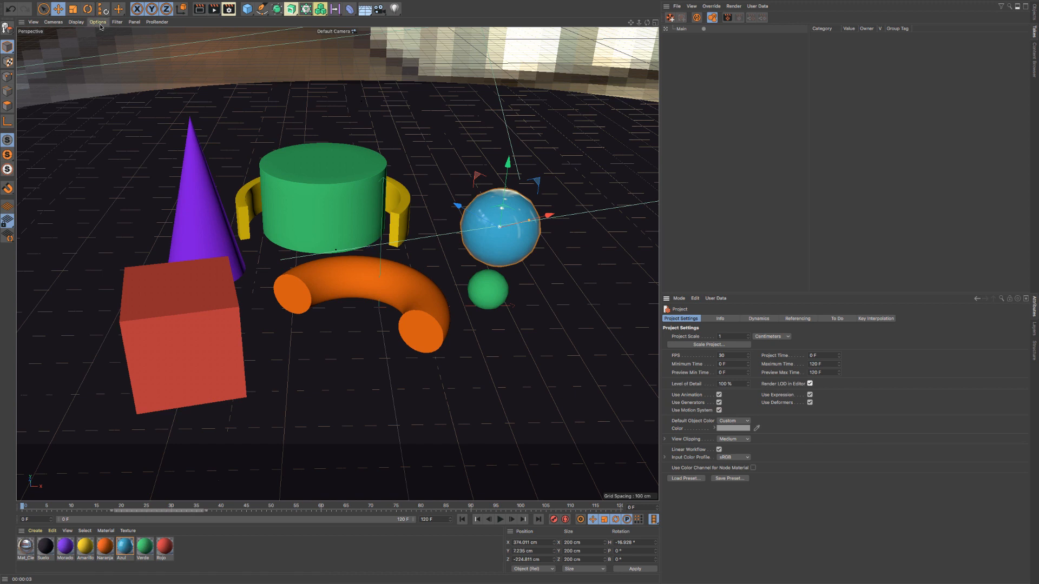
Step: Locate the Use Render LOD for Editor Rendering option among the viewport's level of detail options
left_click(80, 23)
mouse_move(96, 25)
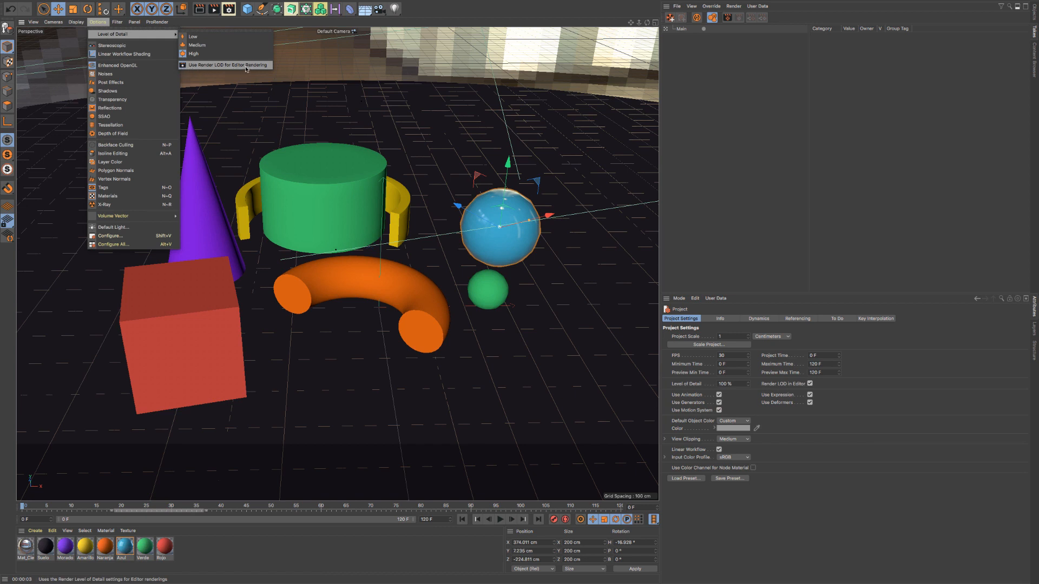
left_click(220, 66)
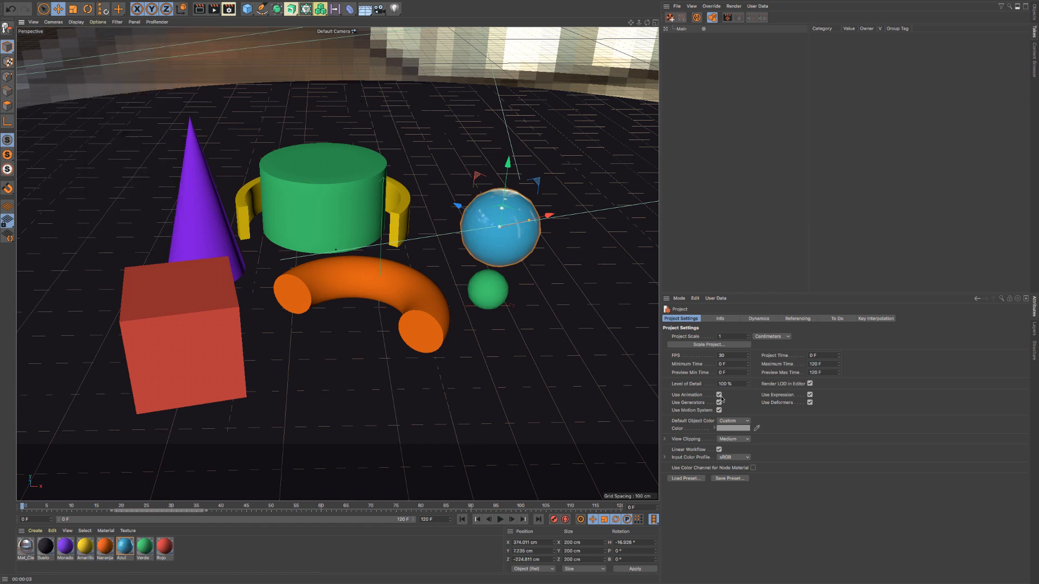
Step: Set the Level of Detail to 10 % with Render LOD in Editor enabled, and render the active view
double_click(740, 382)
type("10")
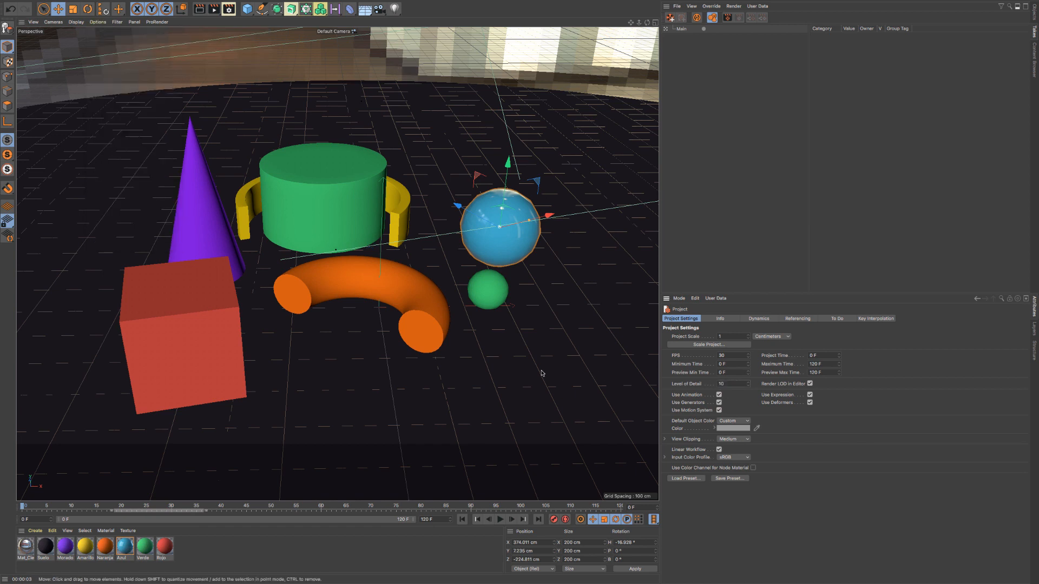
key("Return")
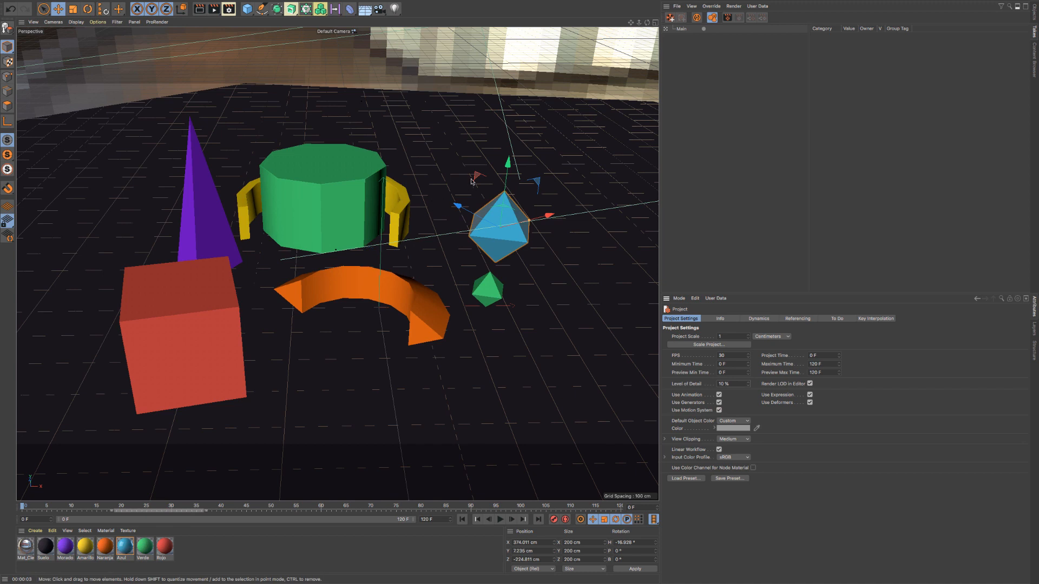
left_click(199, 11)
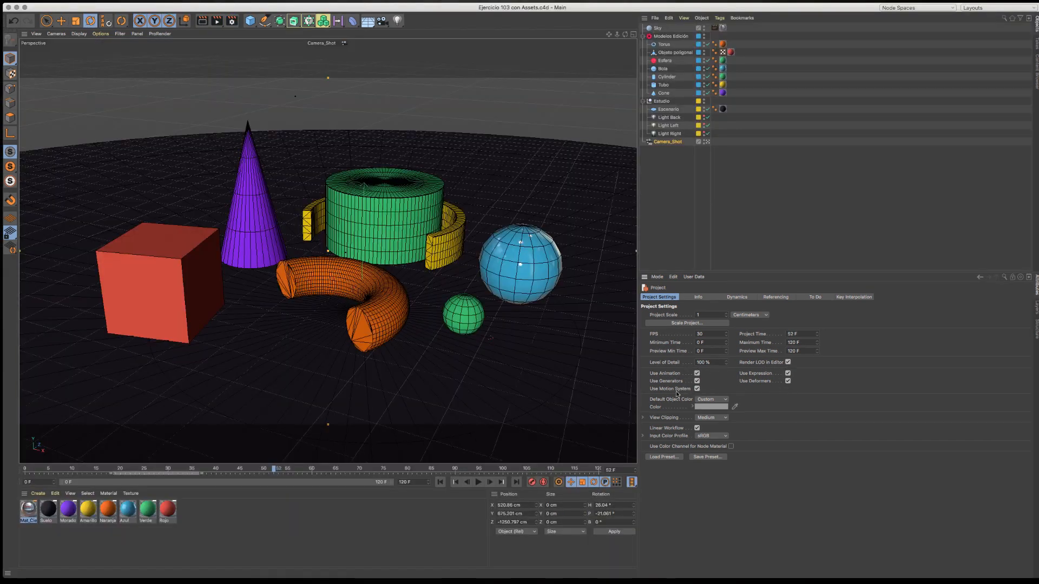
Step: Toggle the project's Use Generators option off and back on to compare the objects in the viewport
left_click(698, 373)
left_click(697, 381)
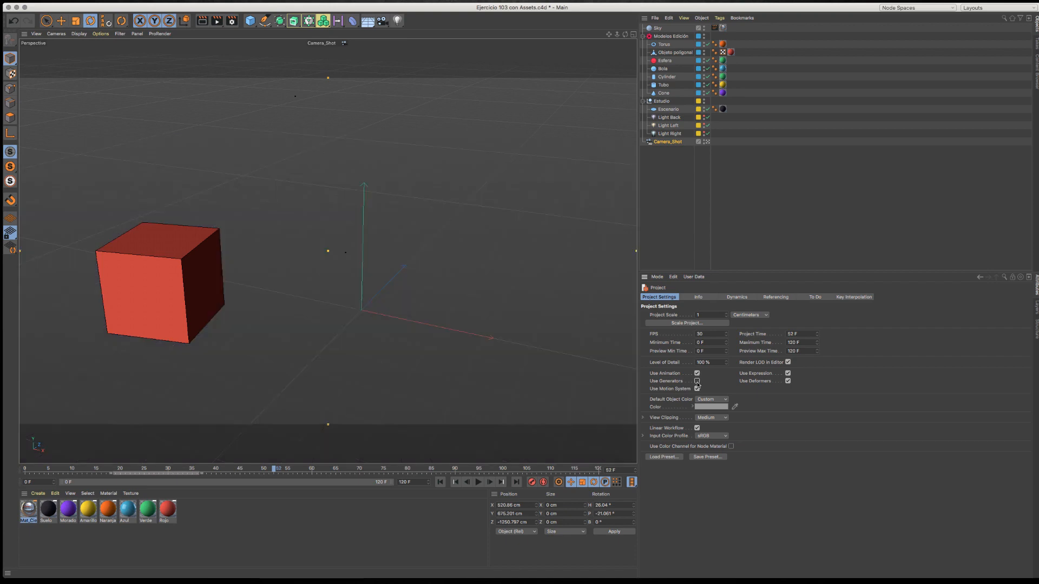
left_click(697, 381)
left_click(697, 381)
left_click(697, 381)
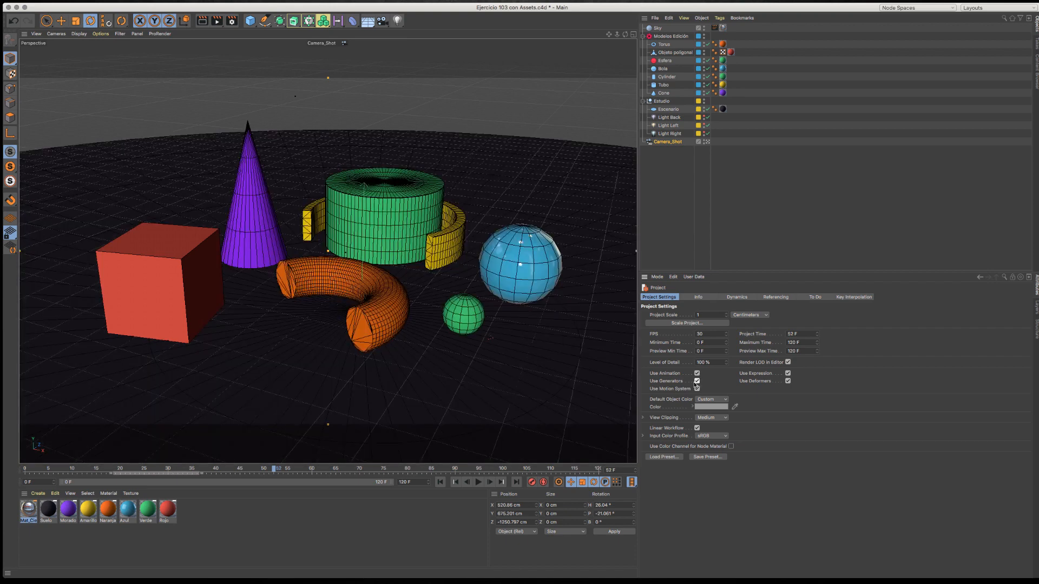
Step: Toggle the generators flag of the Modelos layer off and on in the layer list, and return to the project settings
left_click(1037, 309)
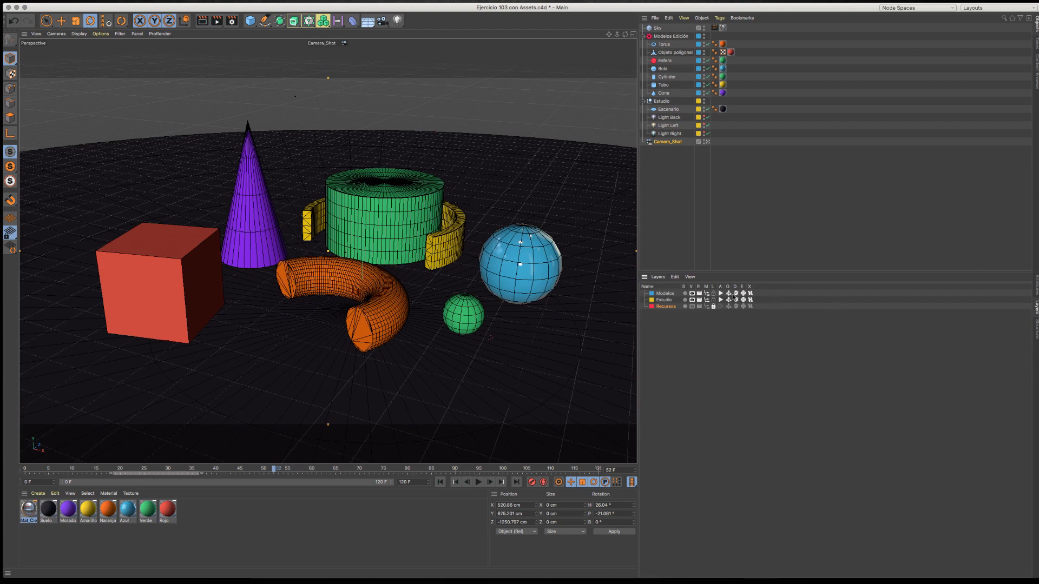
left_click(729, 293)
left_click(728, 293)
left_click(728, 293)
left_click(729, 294)
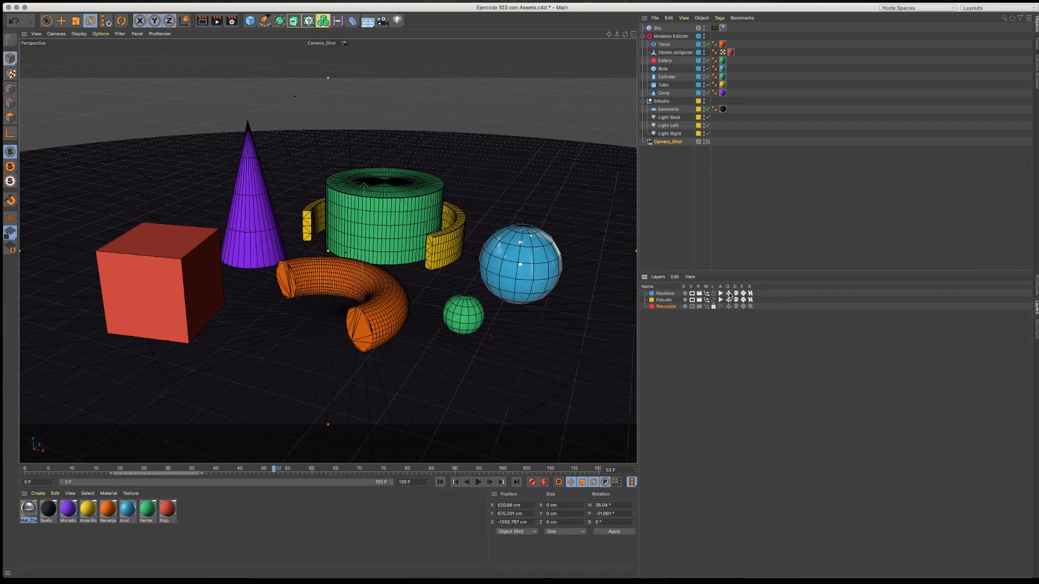
left_click(1037, 285)
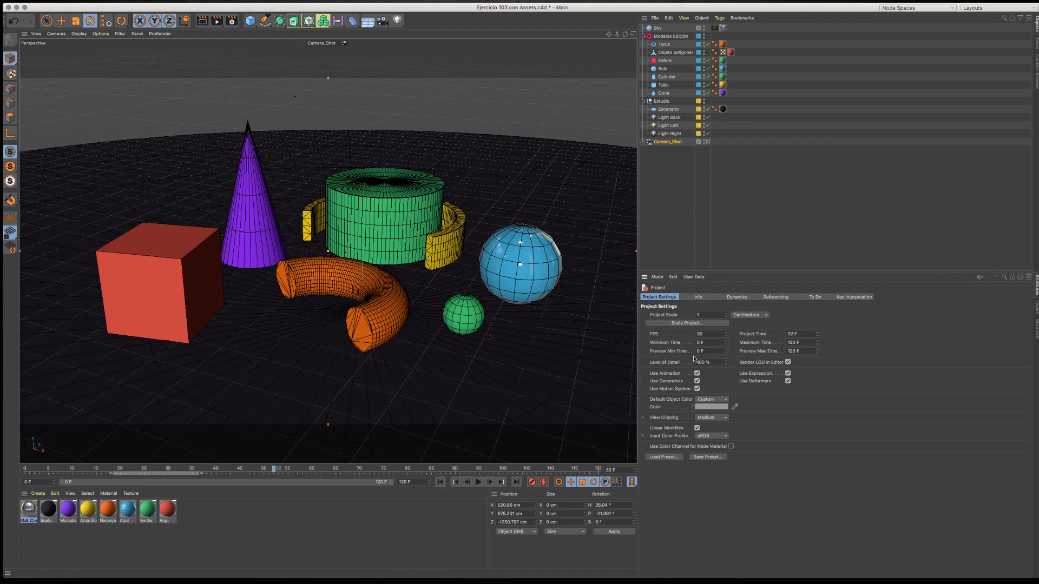
Step: Toggle Use Generators off and on again, and review the Use Motion System, Use Expression and deformer options
left_click(697, 381)
left_click(697, 381)
left_click(697, 381)
left_click(697, 381)
left_click(698, 390)
left_click(788, 373)
left_click(352, 20)
Step: Set the Default Object Color to 80% Gray, add a cube to test the color, and undo the cube
left_click(723, 400)
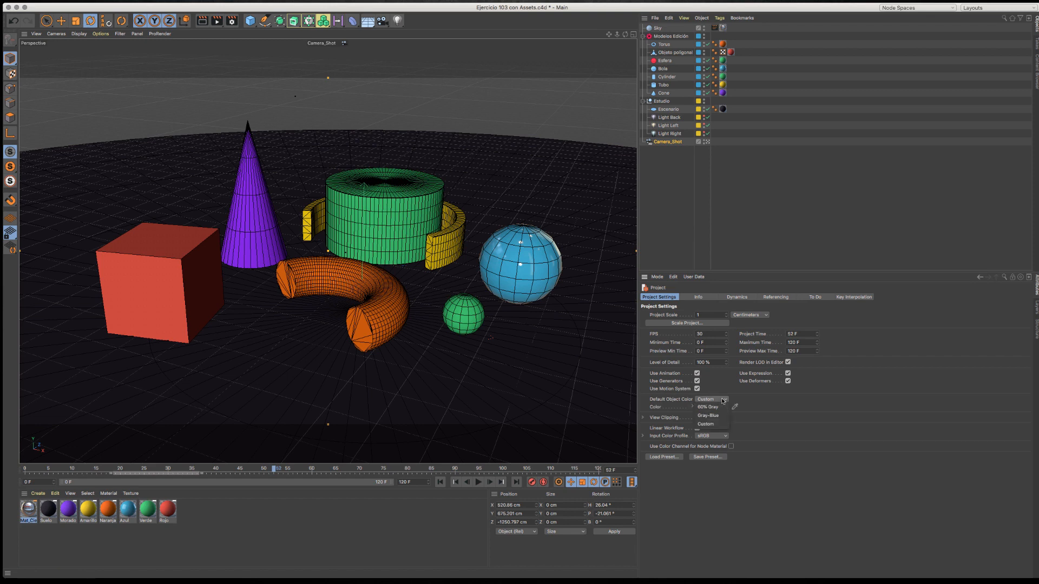
left_click(717, 408)
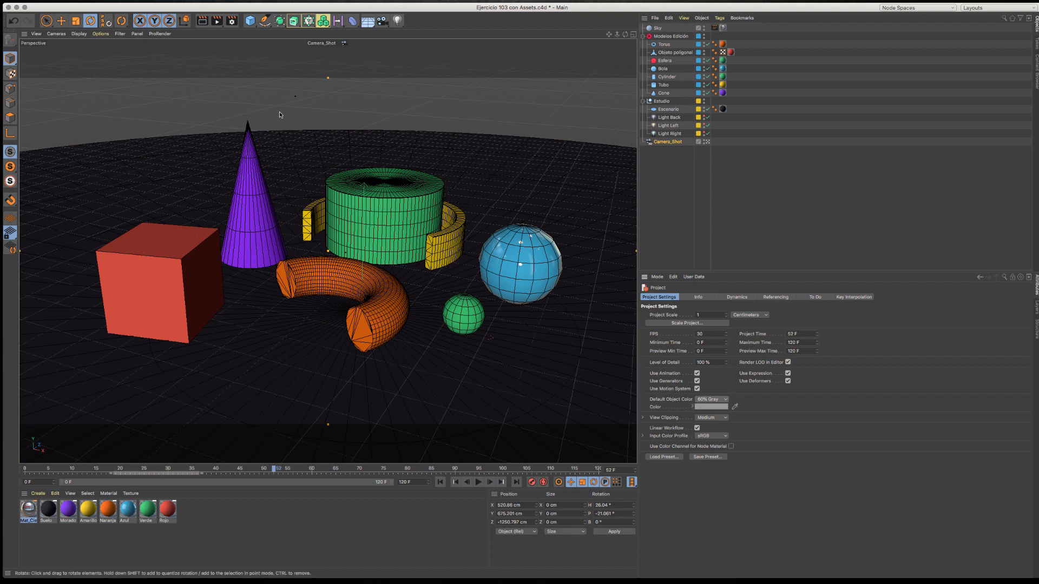
left_click(249, 22)
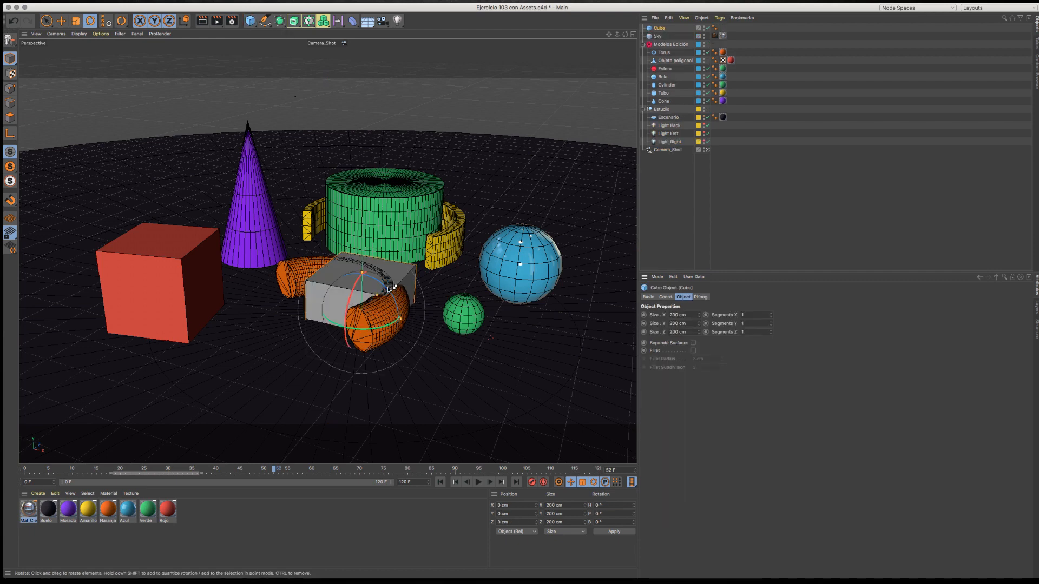
key("ctrl+z")
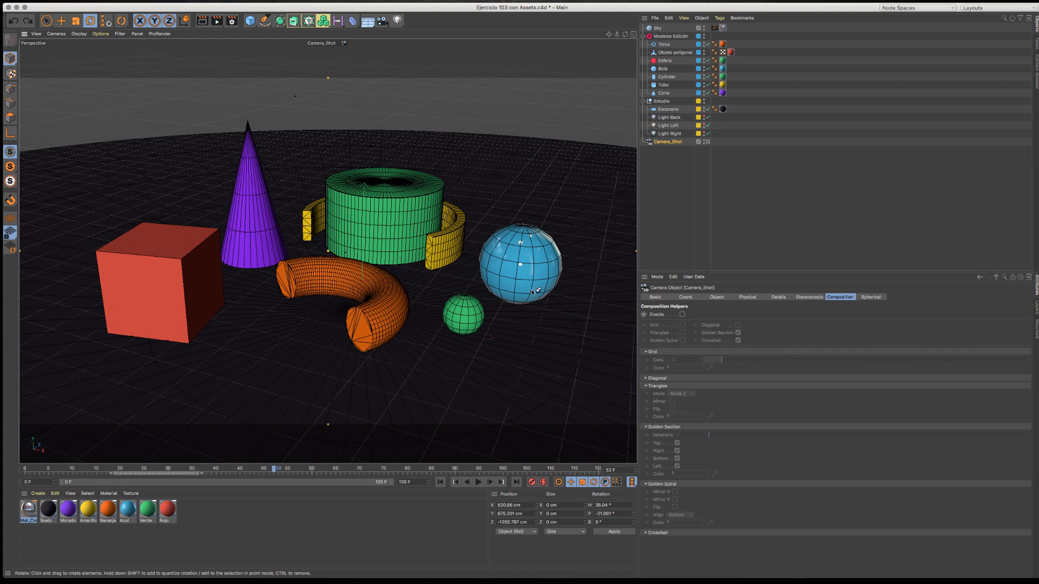
Step: Set the project's Default Object Color to a custom red with 80% saturation
key("ctrl+d")
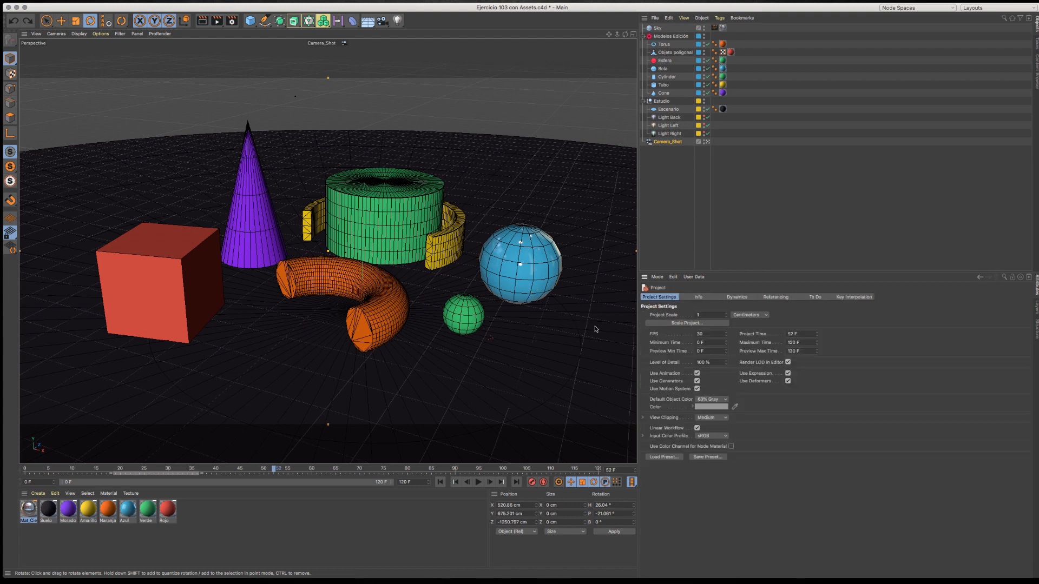
left_click(711, 407)
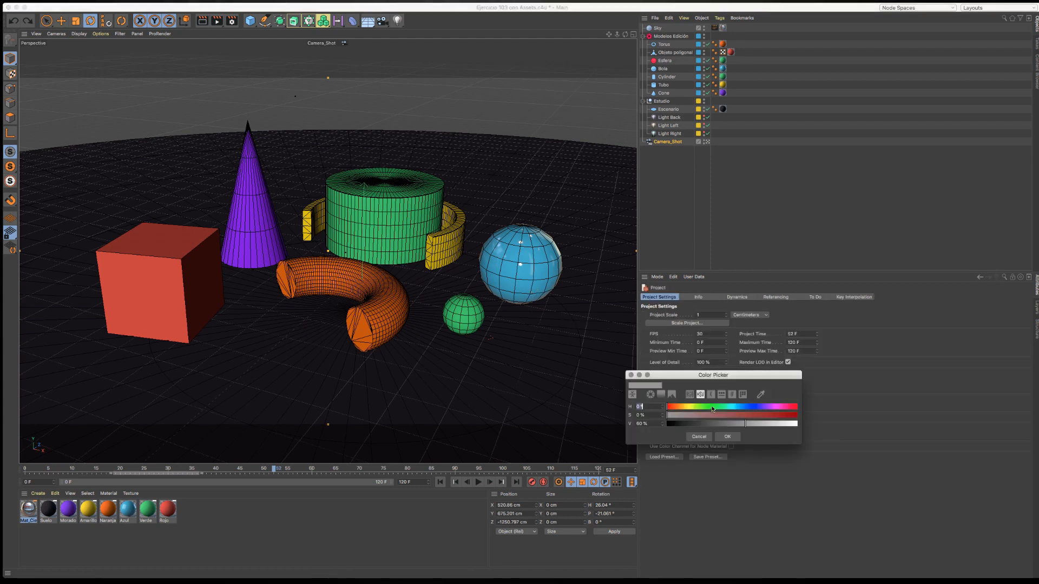
left_click(689, 408)
left_click_drag(713, 413, 771, 414)
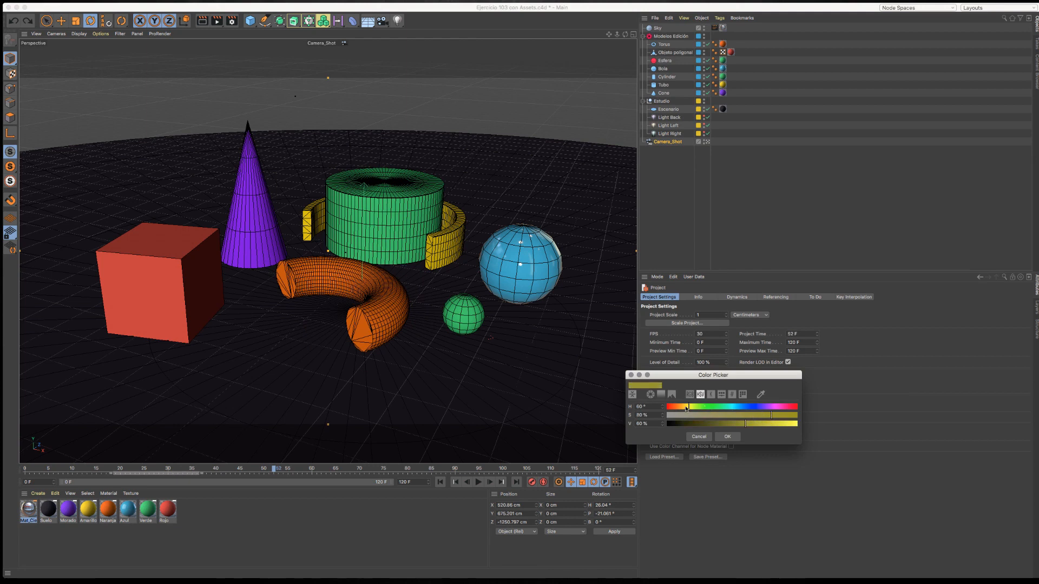
left_click_drag(686, 407, 669, 407)
left_click(757, 423)
left_click(728, 437)
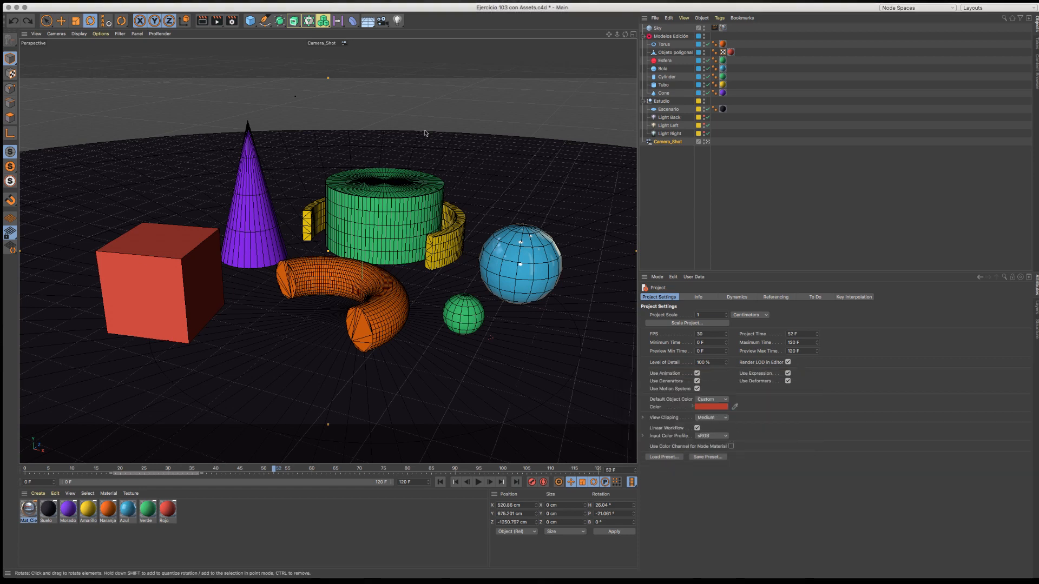
Step: Add a capsule and move it up and in front of the torus to test the custom color, and undo both
left_click(254, 25)
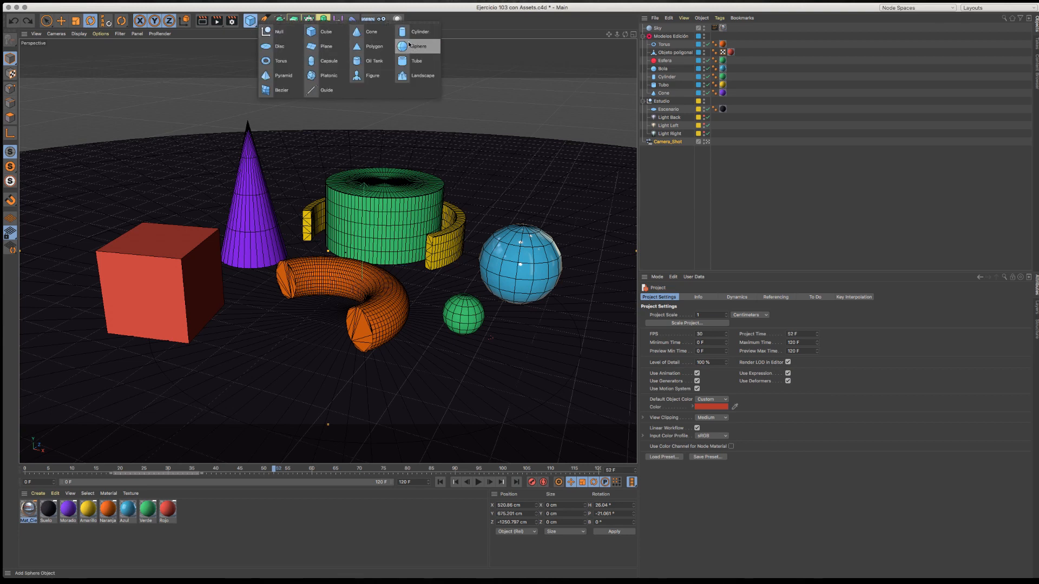
left_click(326, 61)
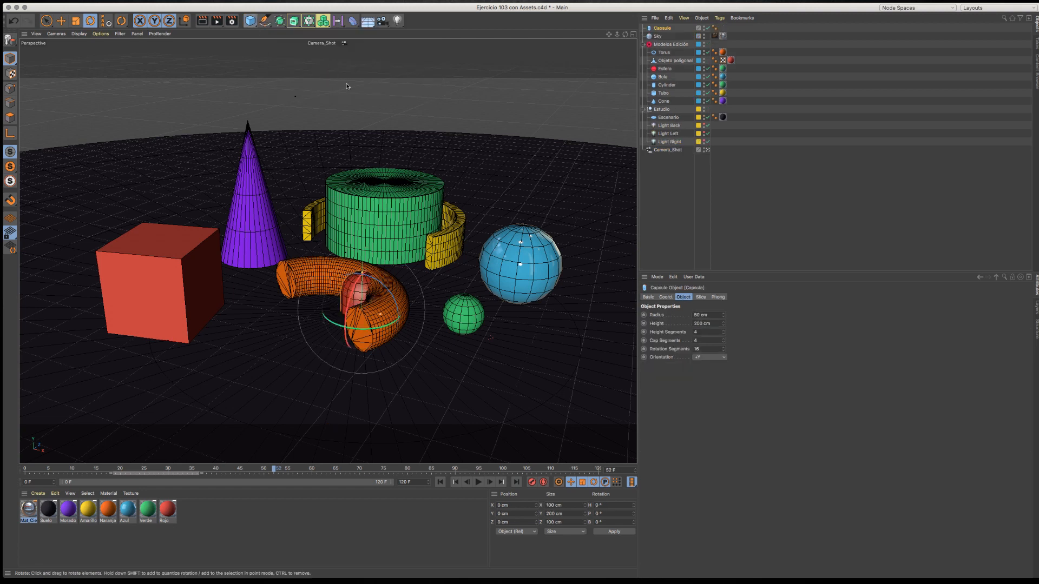
key("e")
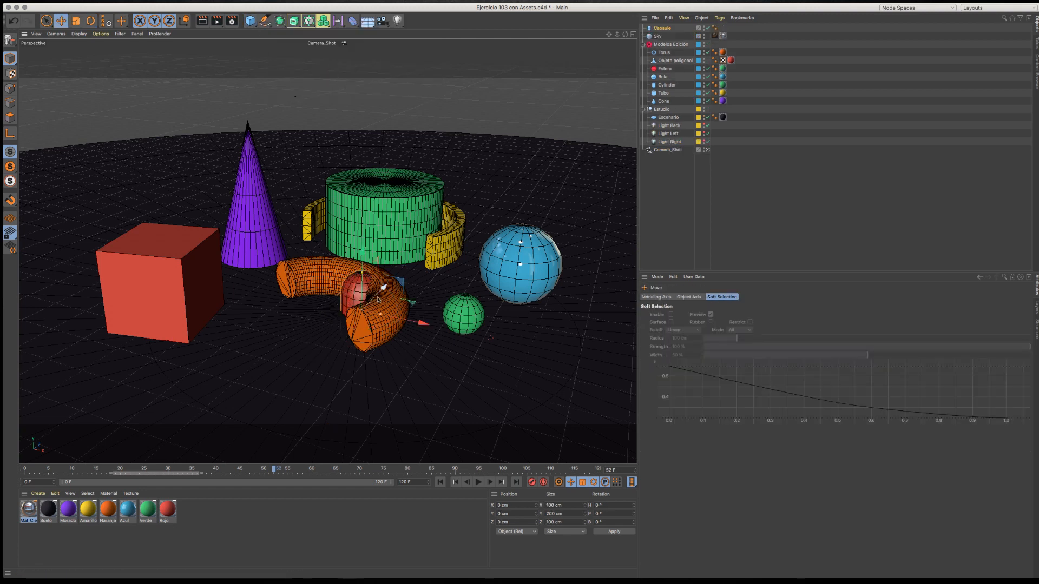
left_click_drag(360, 298, 328, 234)
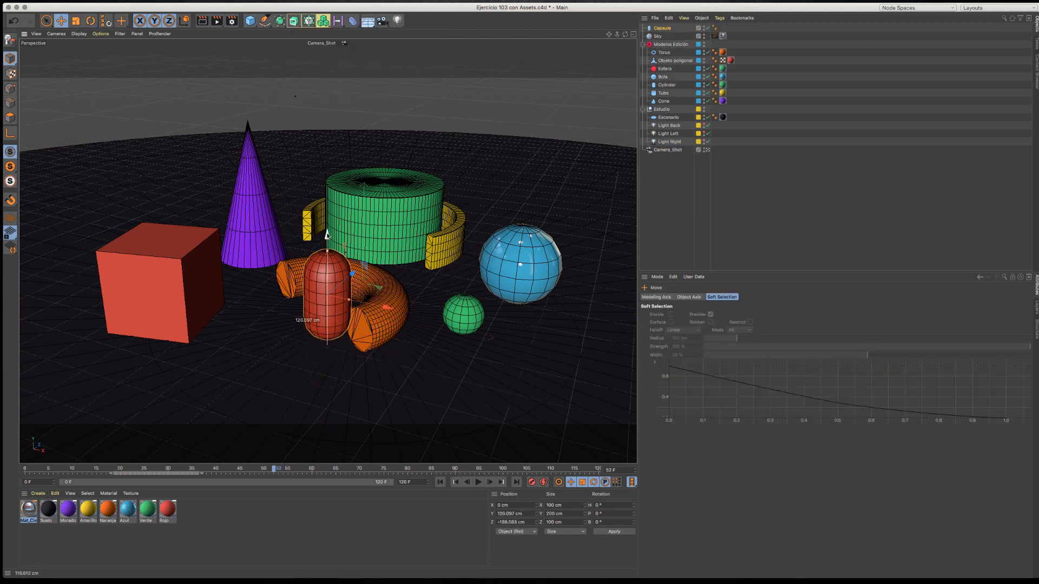
key("super+z")
key("super+z")
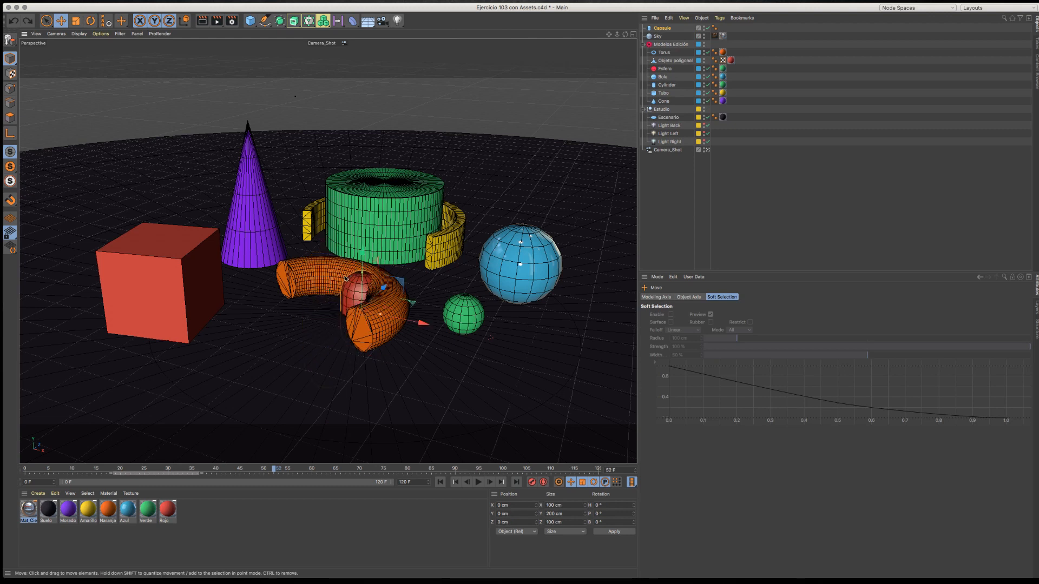
key("super+z")
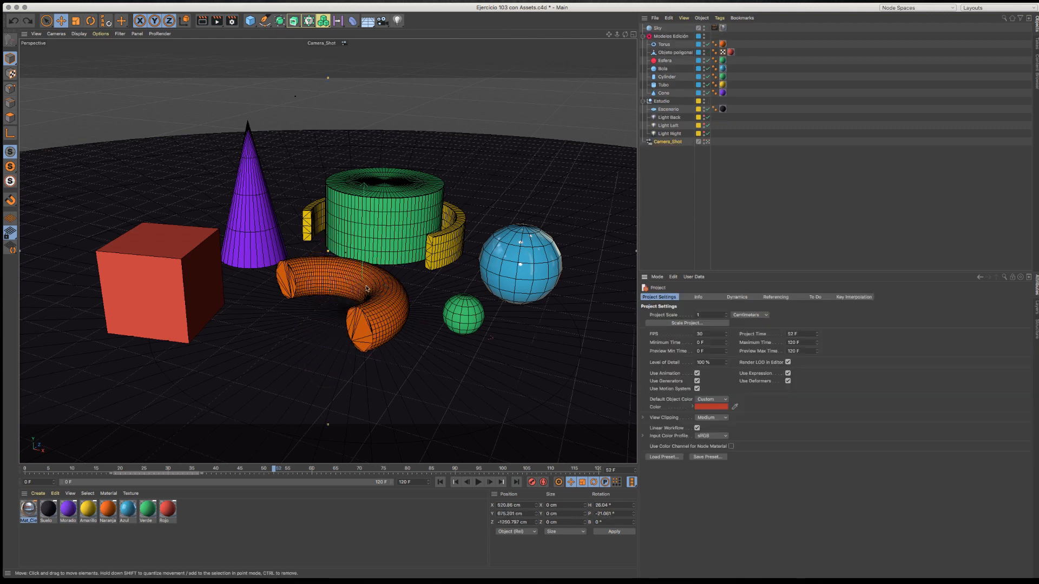
Step: Set the Default Object Color to Gray-Blue, add a cube to test the color, and undo the cube
key("super+d")
left_click(717, 400)
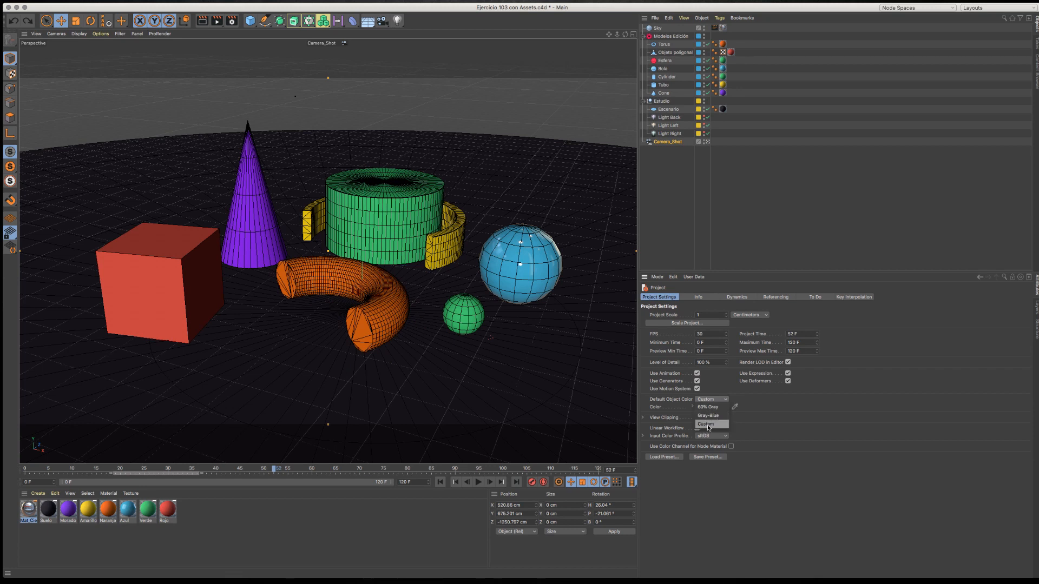
left_click(709, 416)
left_click(250, 21)
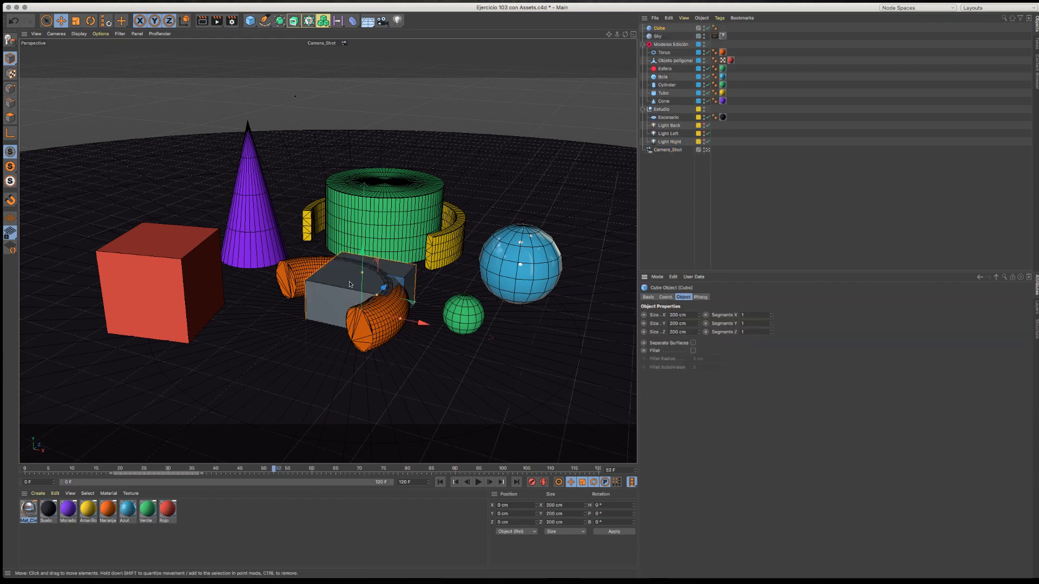
key("ctrl+z")
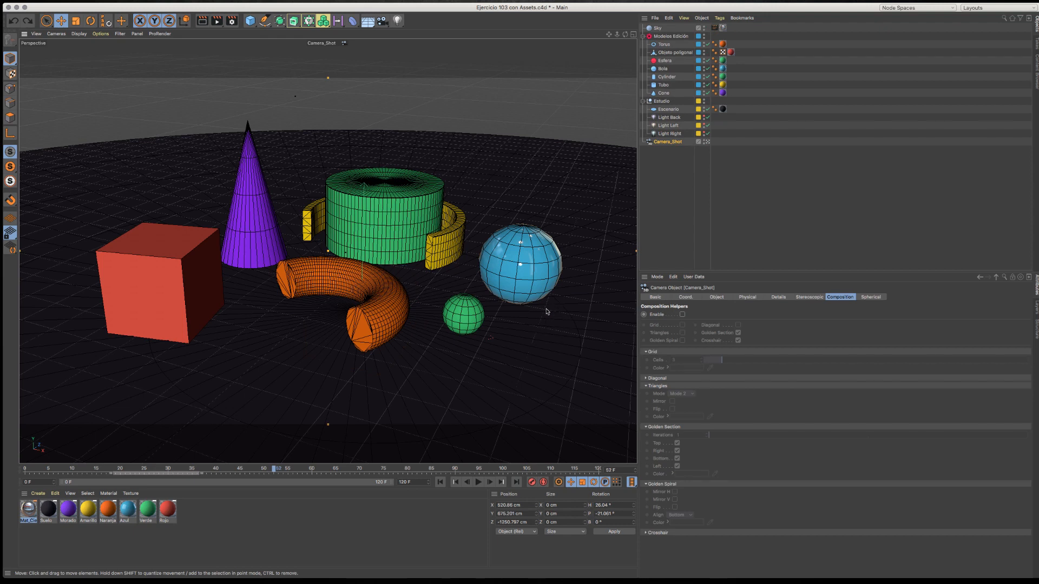
Step: Set the Default Object Color to 60% Gray, add a cube to check the color, and undo the cube
key("ctrl+d")
left_click(716, 401)
left_click(716, 408)
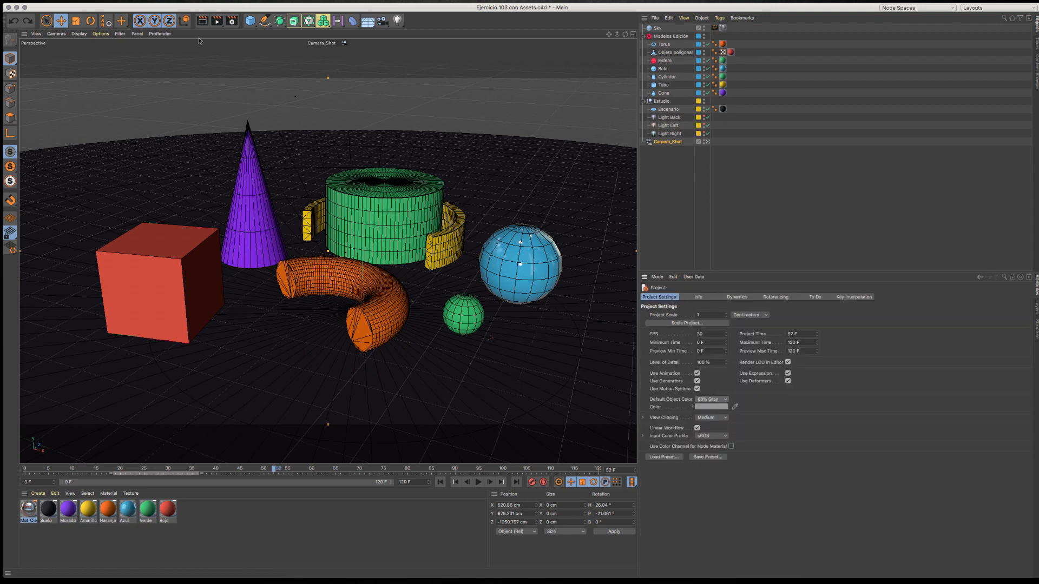
left_click(250, 21)
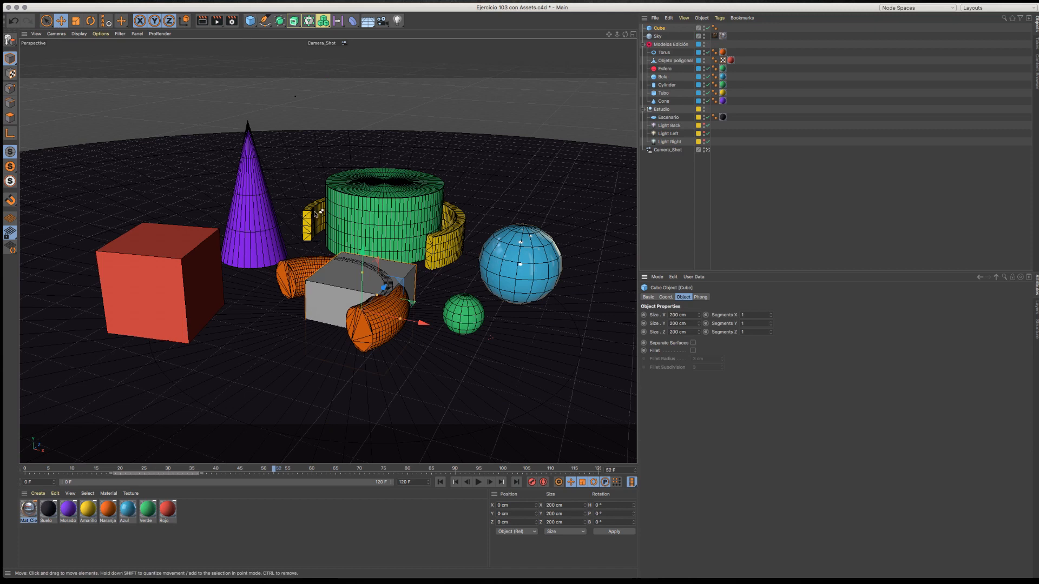
key("ctrl+z")
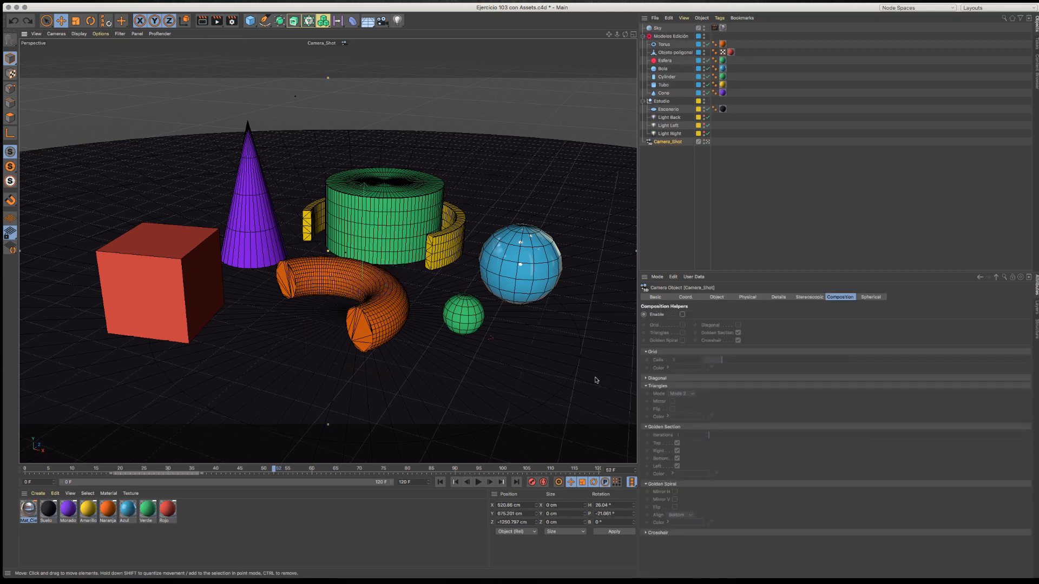
Step: Expand the View Clipping values in the project settings and view the red cube's near corner up close
key("ctrl+d")
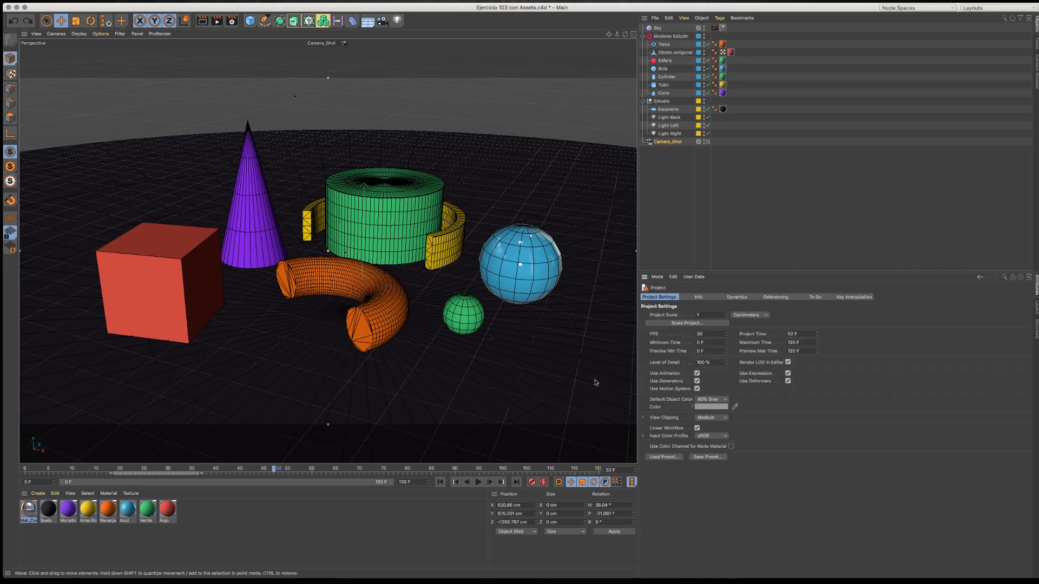
left_click(644, 418)
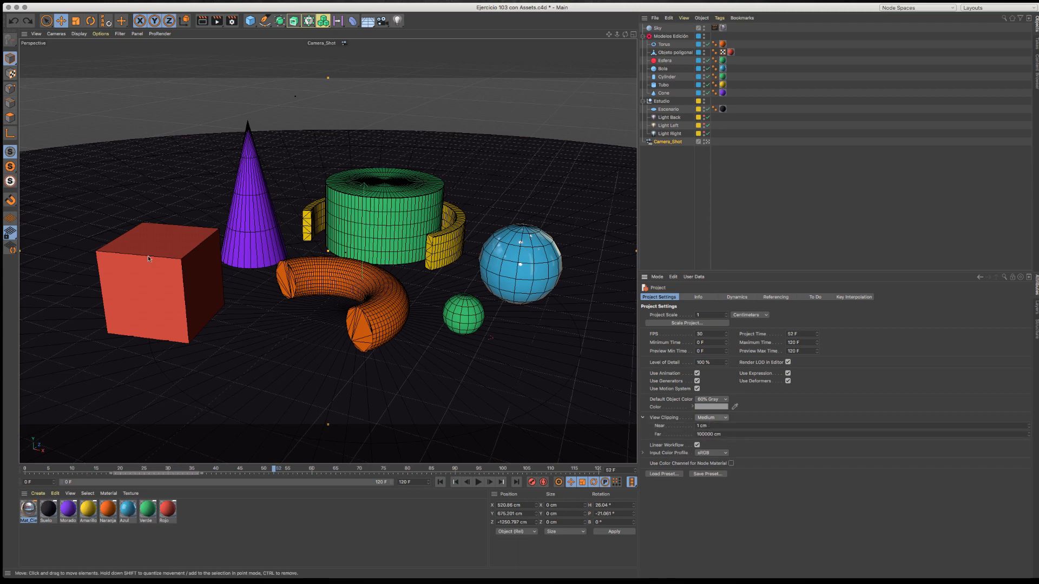
scroll(148, 256, "up", 2)
scroll(166, 261, "up", 8)
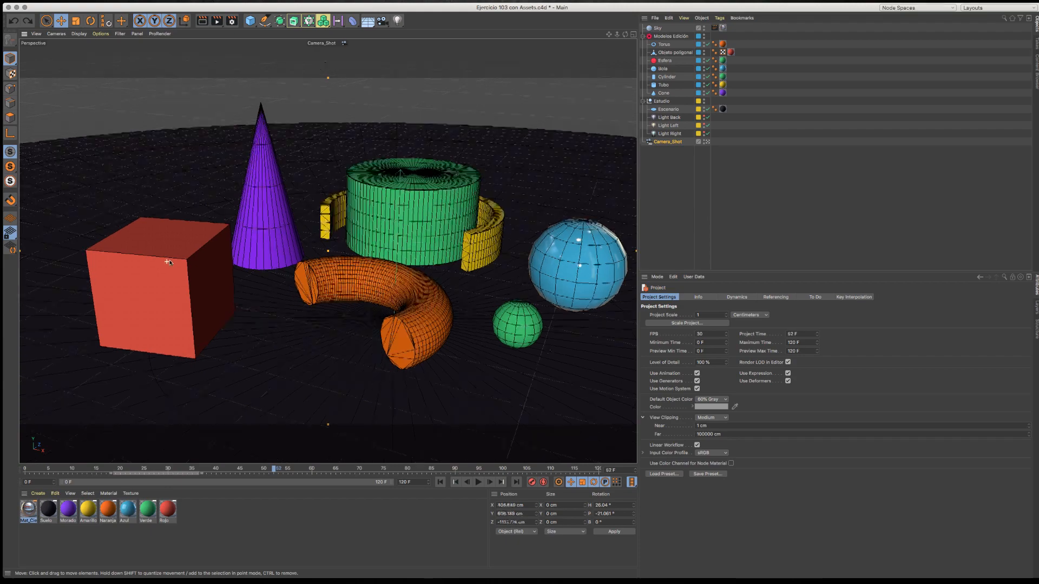
left_click_drag(214, 247, 189, 257, "alt")
right_click_drag(198, 252, 321, 261, "alt")
middle_click_drag(211, 270, 281, 233, "alt")
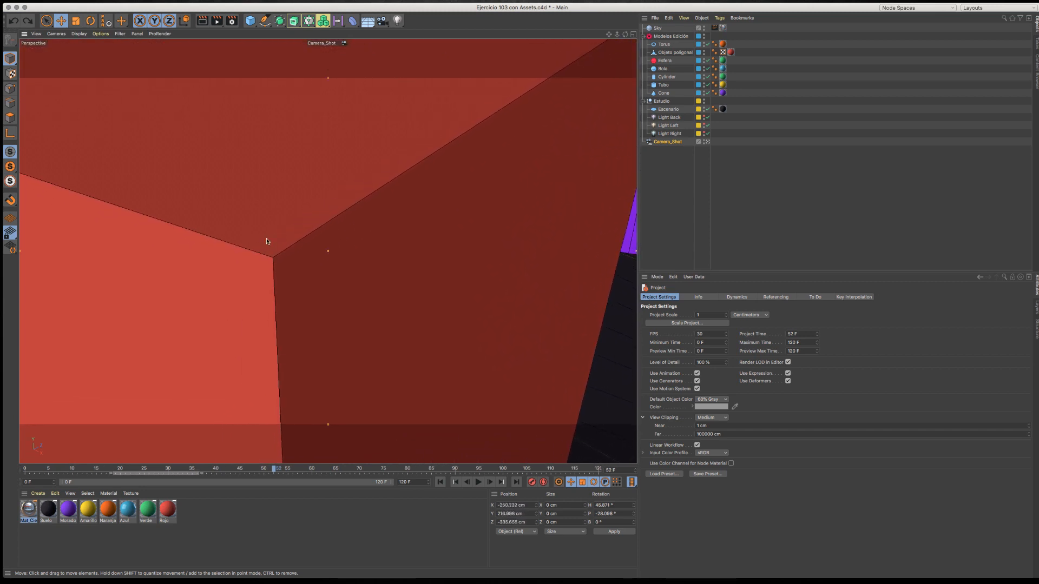
Step: Examine how the near clipping distance affects the red cube's corner at very close range
right_click_drag(240, 262, 315, 256, "alt")
left_click_drag(373, 249, 320, 253, "alt")
right_click_drag(322, 248, 441, 253, "alt")
right_click_drag(274, 255, 206, 260, "alt")
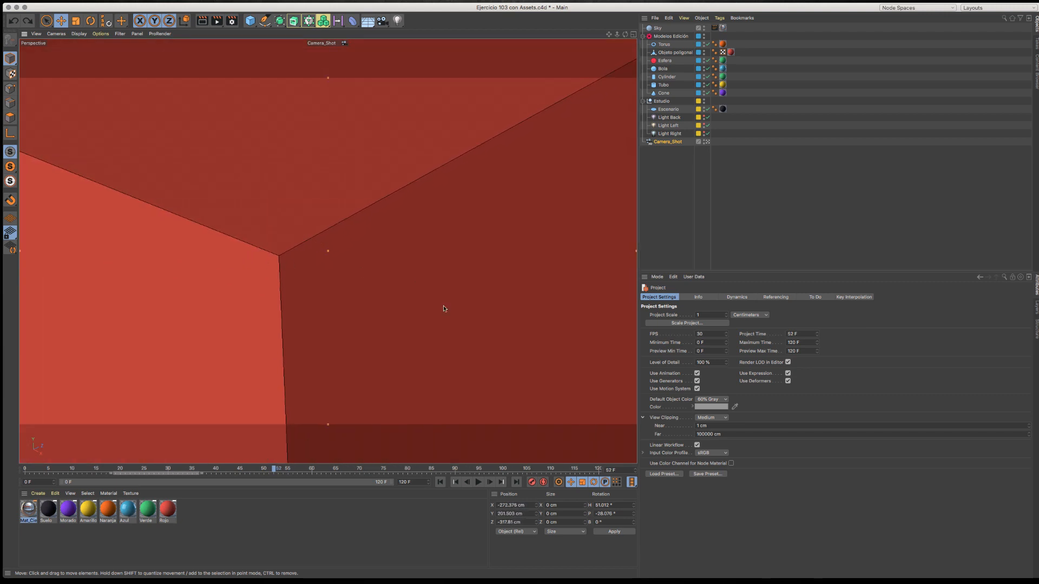
left_click(698, 425)
middle_click_drag(267, 256, 377, 281, "alt")
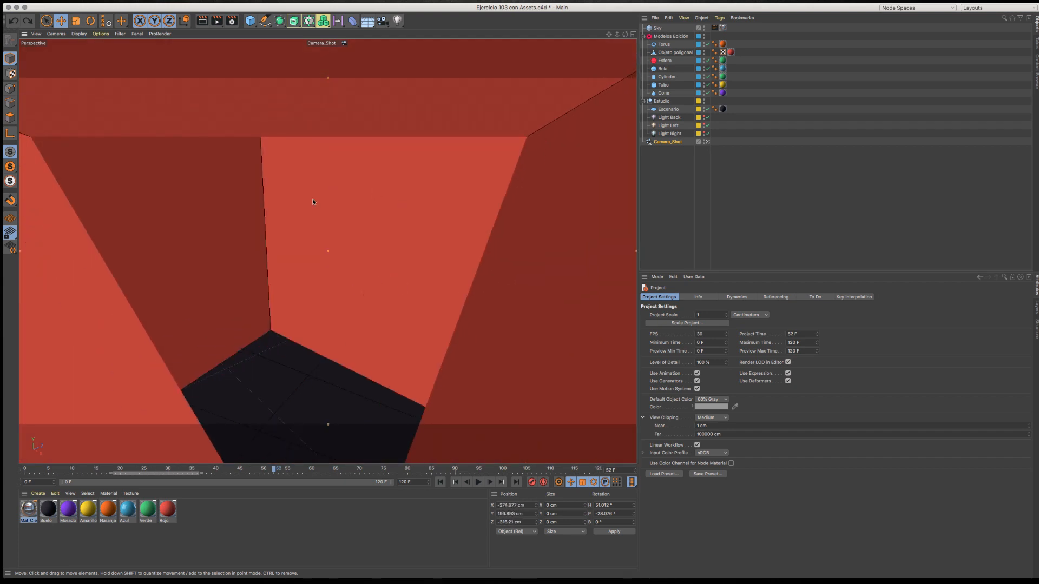
scroll(397, 290, "down", 10)
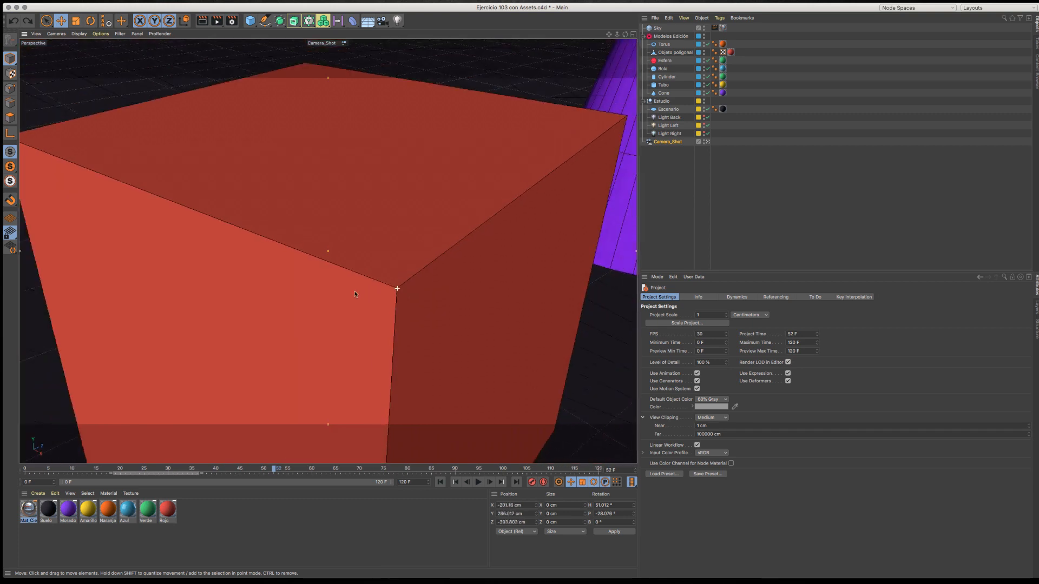
scroll(433, 295, "down", 5)
middle_click_drag(409, 304, 421, 293, "alt")
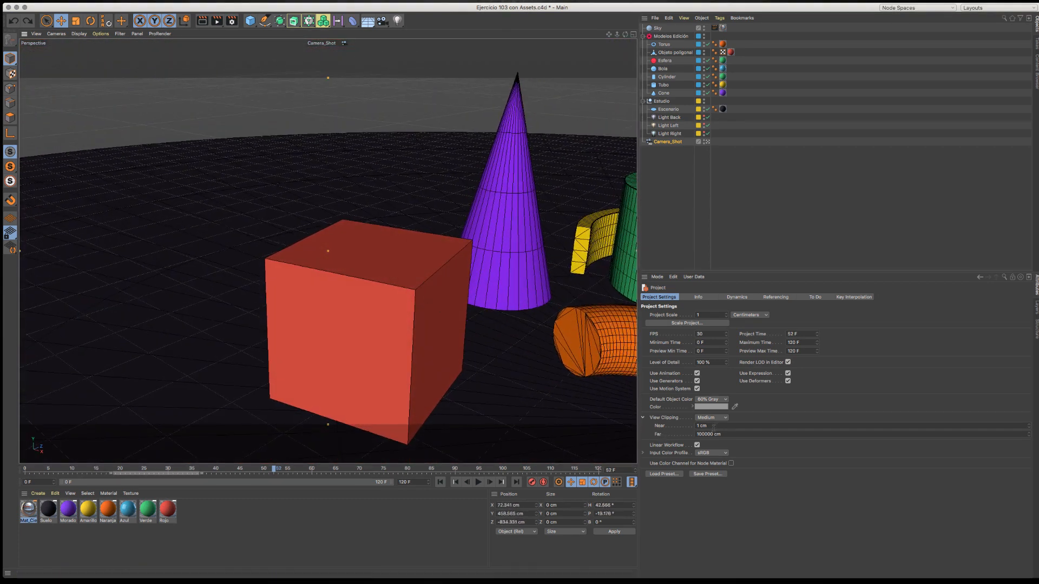
Step: Set the View Clipping Near distance to 10 cm and check its effect close to the red cube's corner
left_click(714, 427)
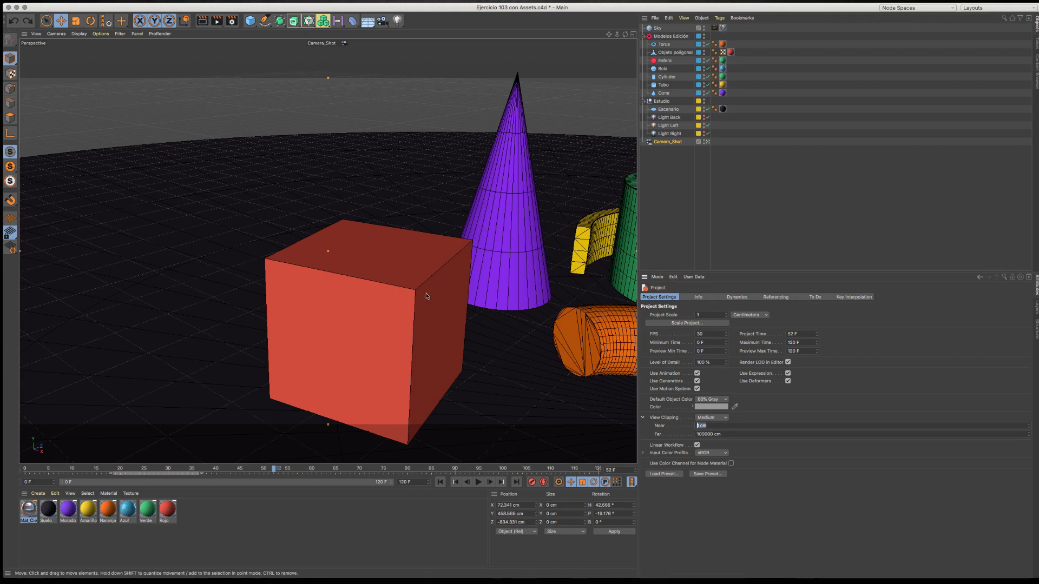
scroll(427, 296, "up", 6)
left_click_drag(370, 225, 374, 250, "alt")
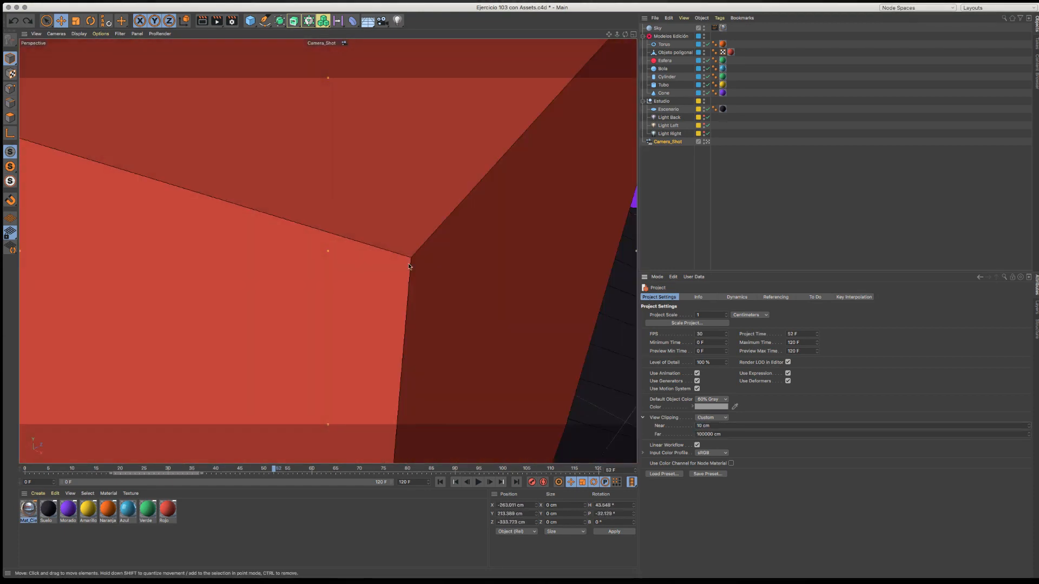
right_click_drag(408, 264, 498, 266, "alt")
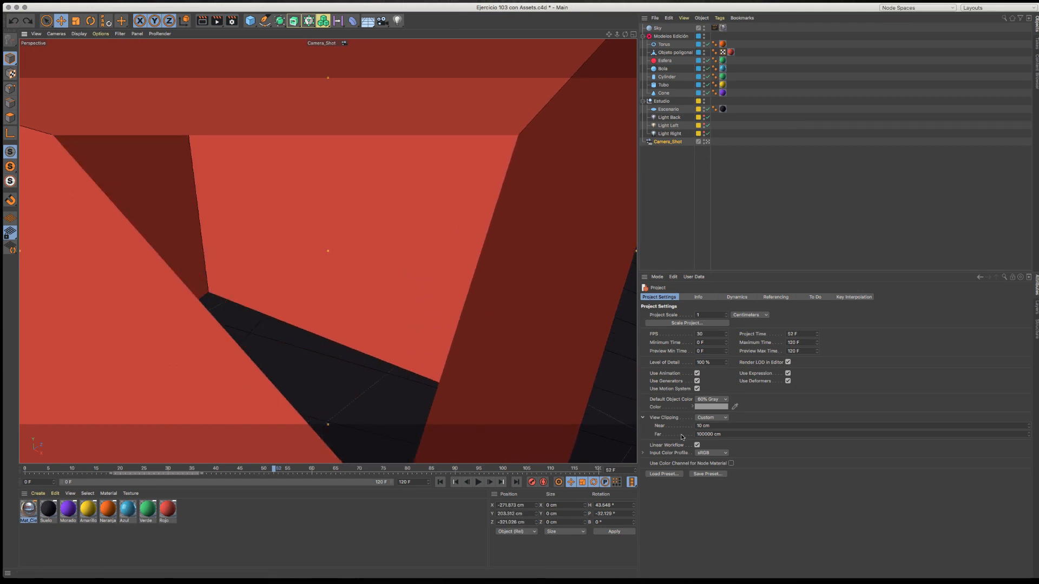
Step: Set the View Clipping Near distance to 1 cm and bring all the objects back into view
left_click(700, 426)
key("Return")
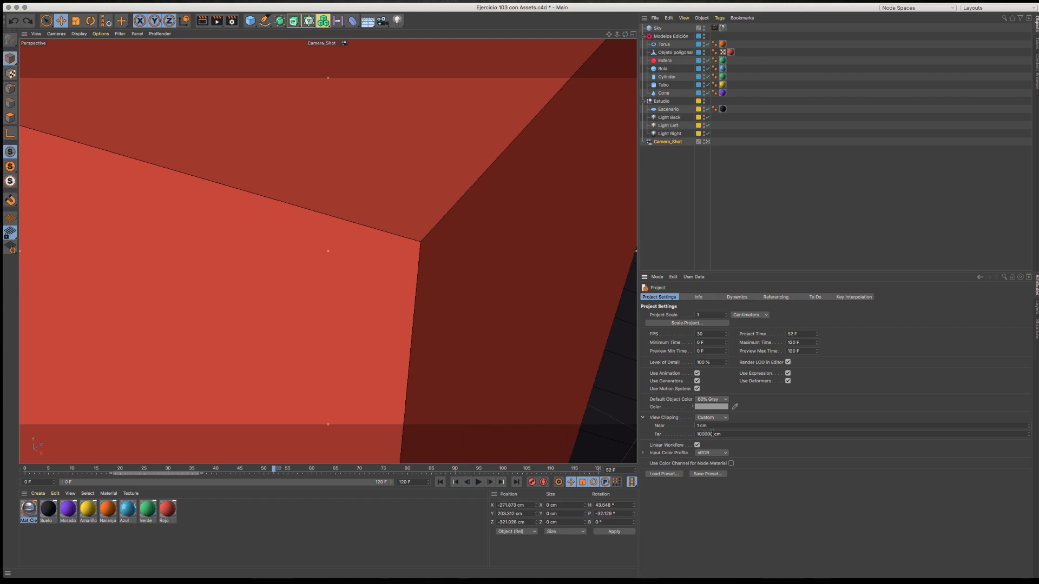
right_click_drag(481, 292, 412, 294, "alt")
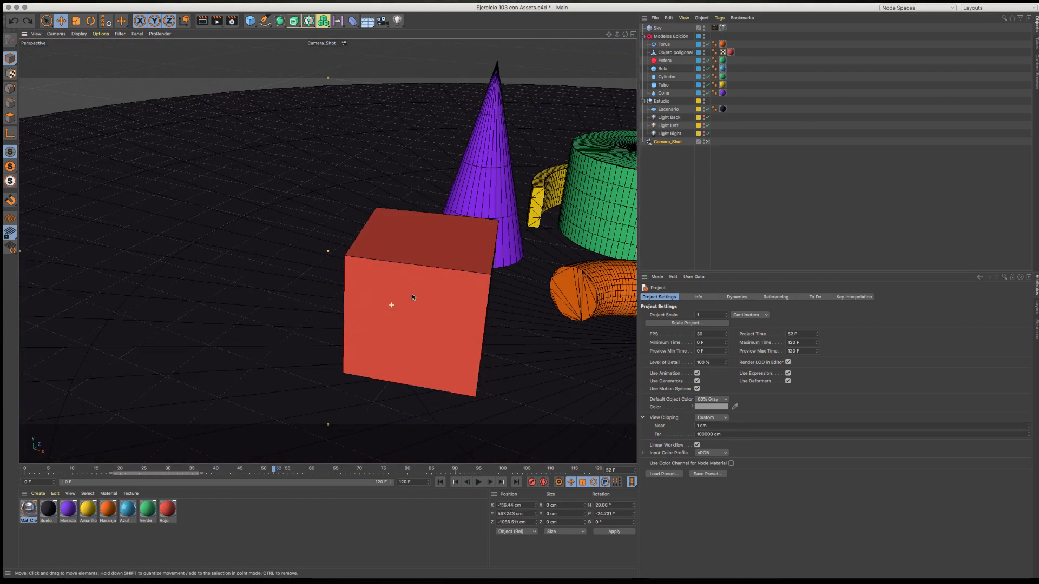
middle_click_drag(402, 301, 107, 280, "alt")
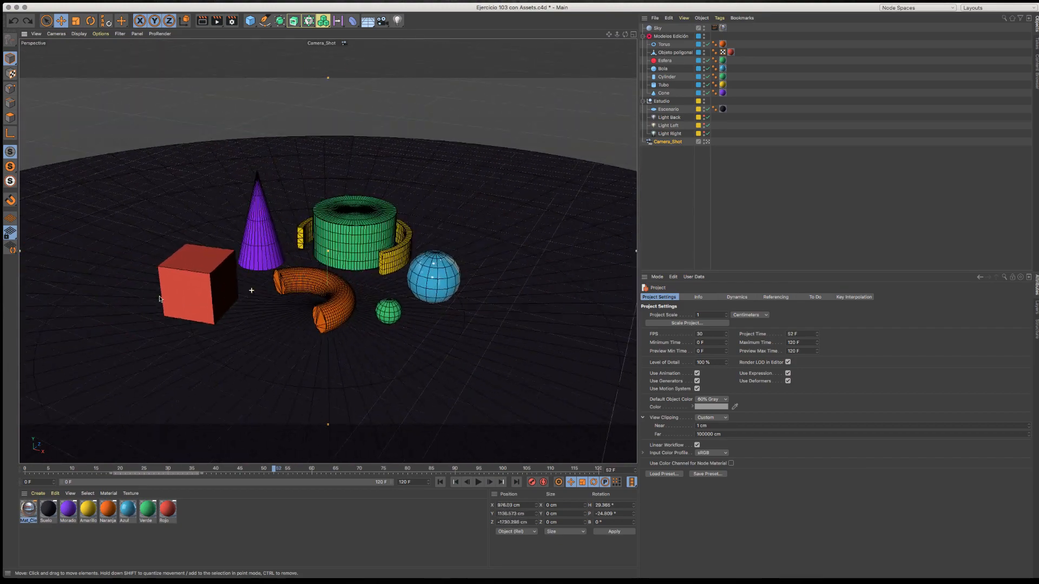
scroll(233, 301, "up", 10)
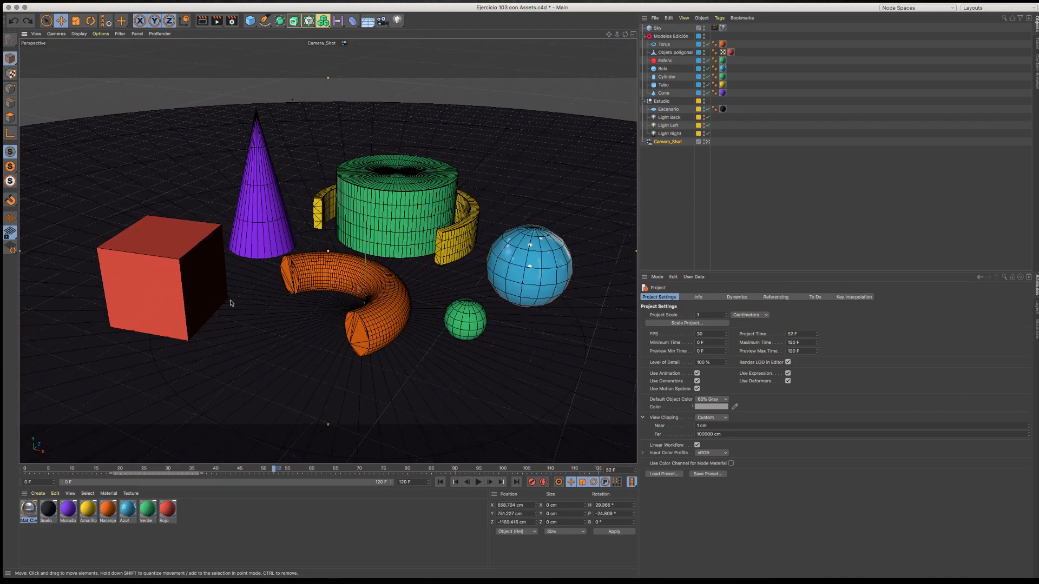
left_click_drag(227, 301, 308, 254, "alt")
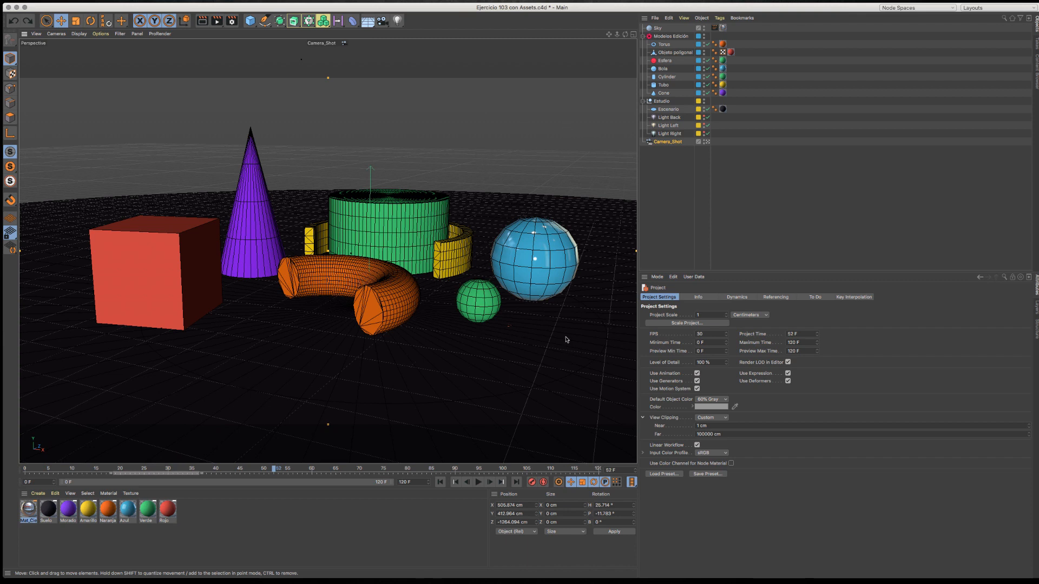
Step: Set the Near Clipping of Camera_Shot to 20 cm in its detail properties
left_click(667, 141)
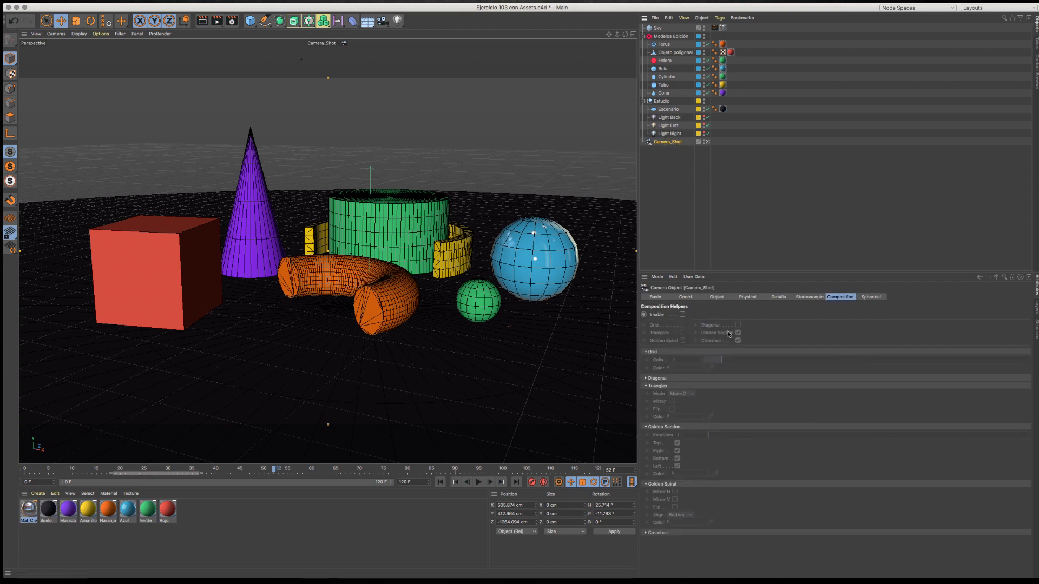
left_click(776, 298)
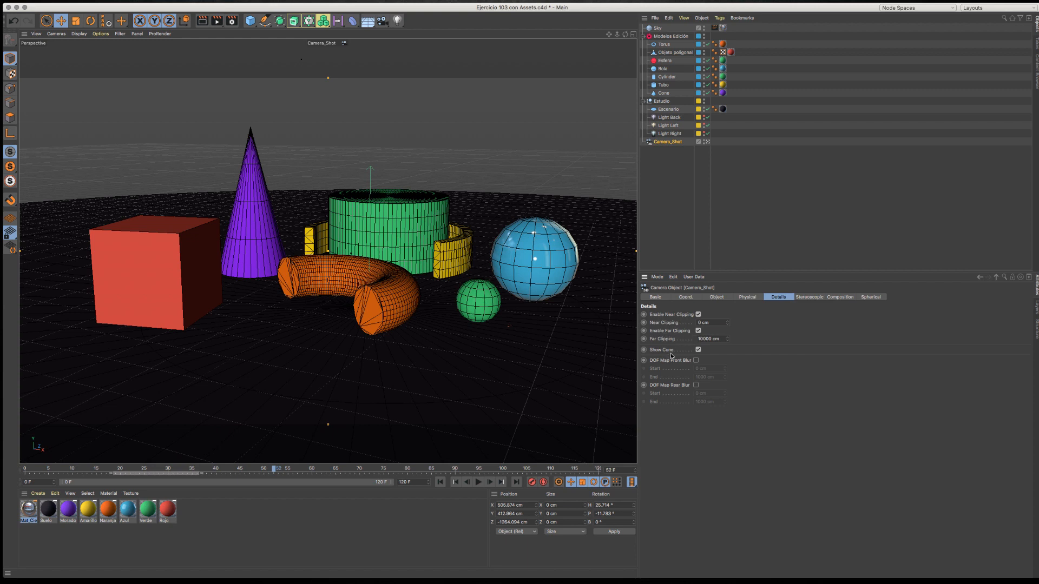
left_click_drag(710, 323, 628, 320)
type("20")
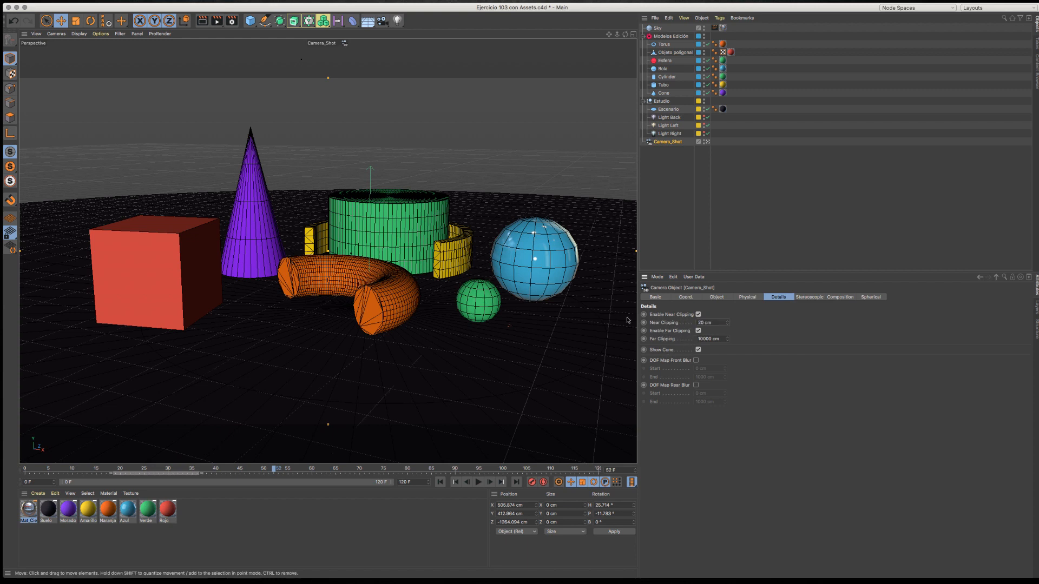
Step: Lower Camera_Shot's Near Clipping to 16 cm while viewing the red cube's corner up close
left_click_drag(164, 236, 151, 232, "alt")
right_click_drag(152, 233, 421, 251, "alt")
left_click_drag(251, 261, 286, 256, "alt")
right_click_drag(287, 258, 342, 255, "alt")
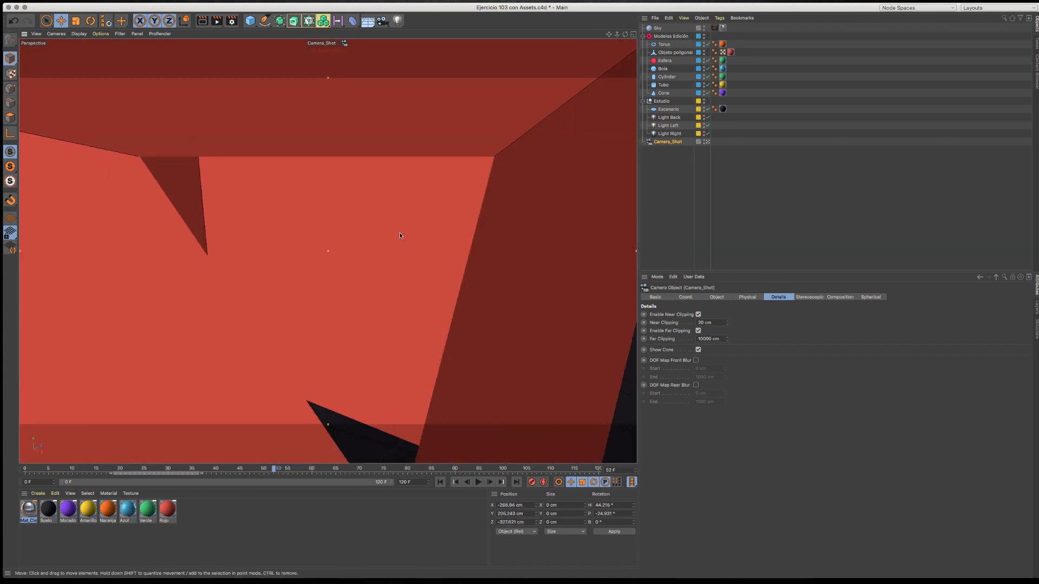
left_click_drag(705, 324, 665, 323)
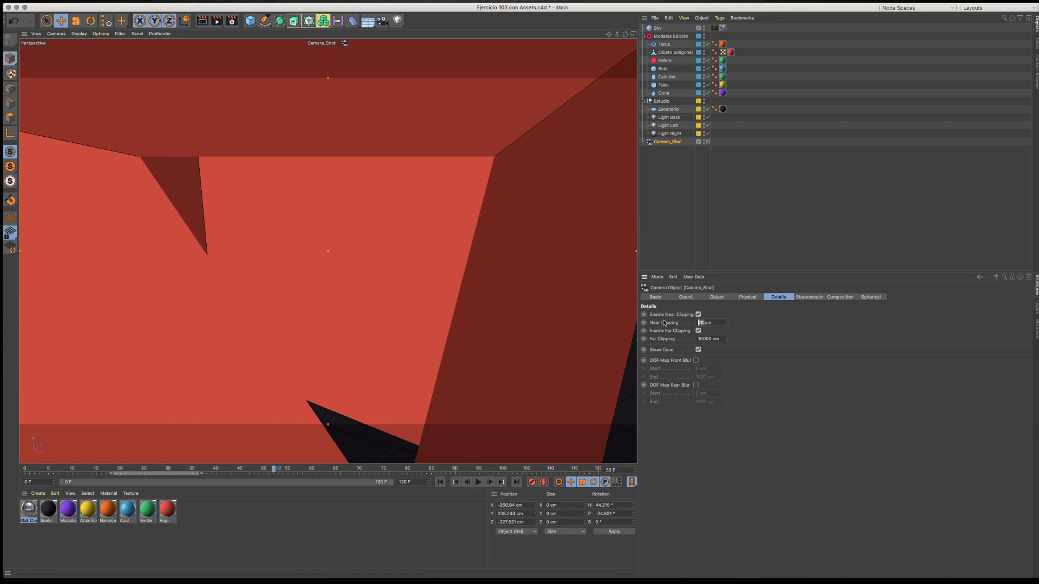
type("10")
key("Return")
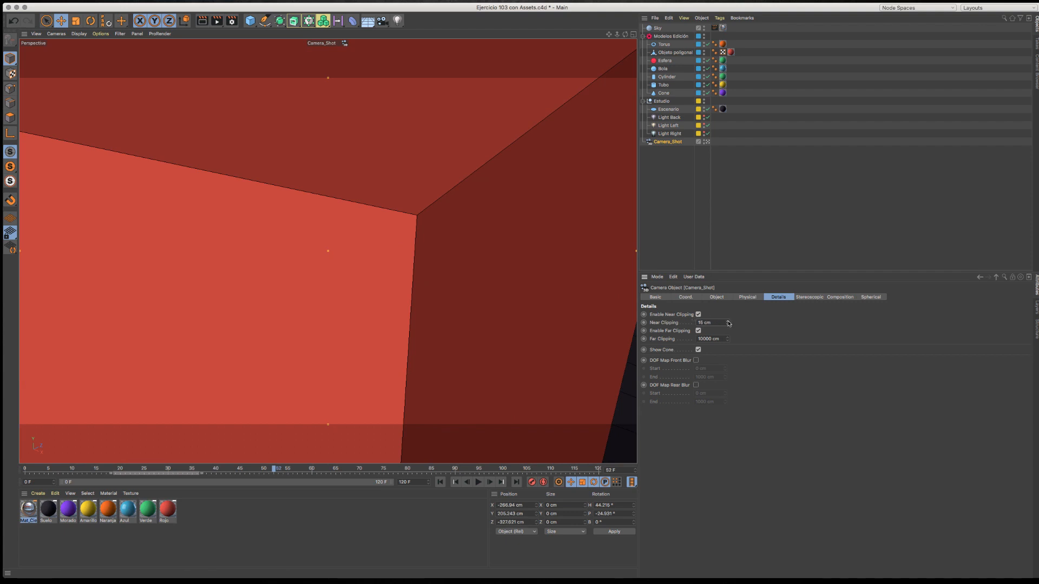
left_click(728, 321)
Step: Examine how the camera's near clipping cuts the red cube's corner at slightly different distances and angles
scroll(410, 267, "down", 1)
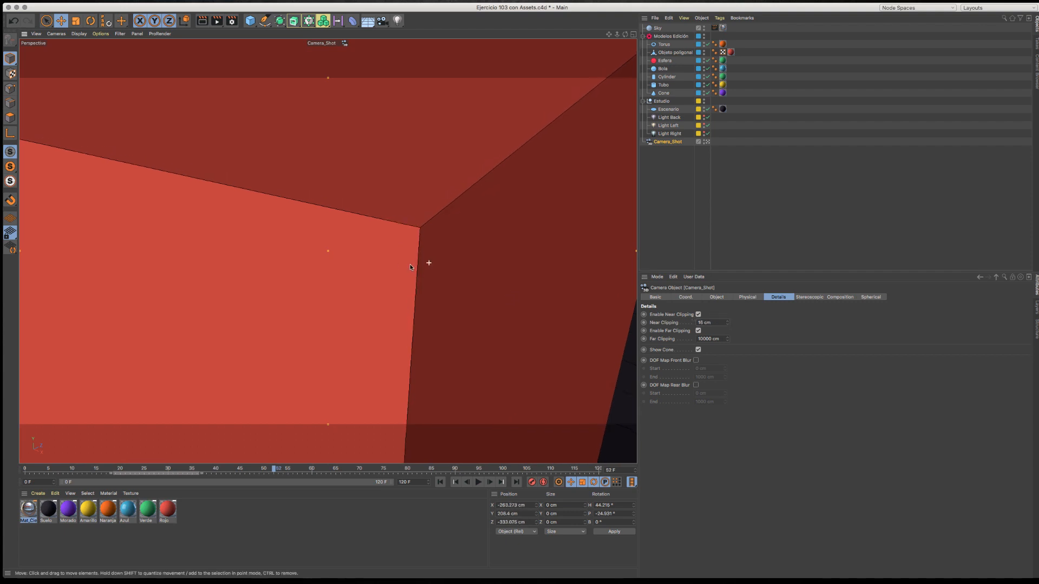
scroll(410, 267, "up", 1)
scroll(427, 263, "down", 1)
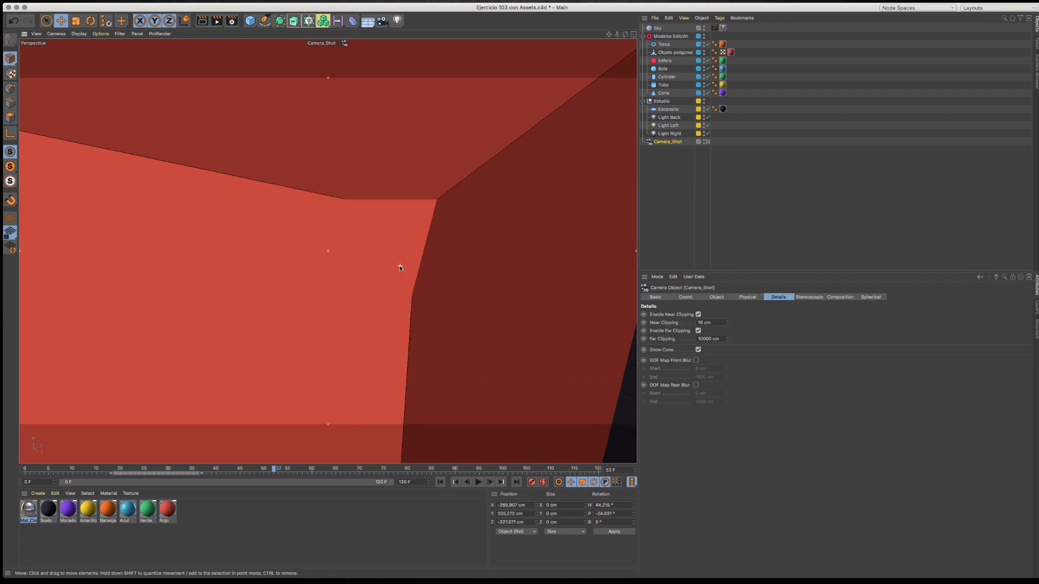
scroll(398, 263, "down", 2)
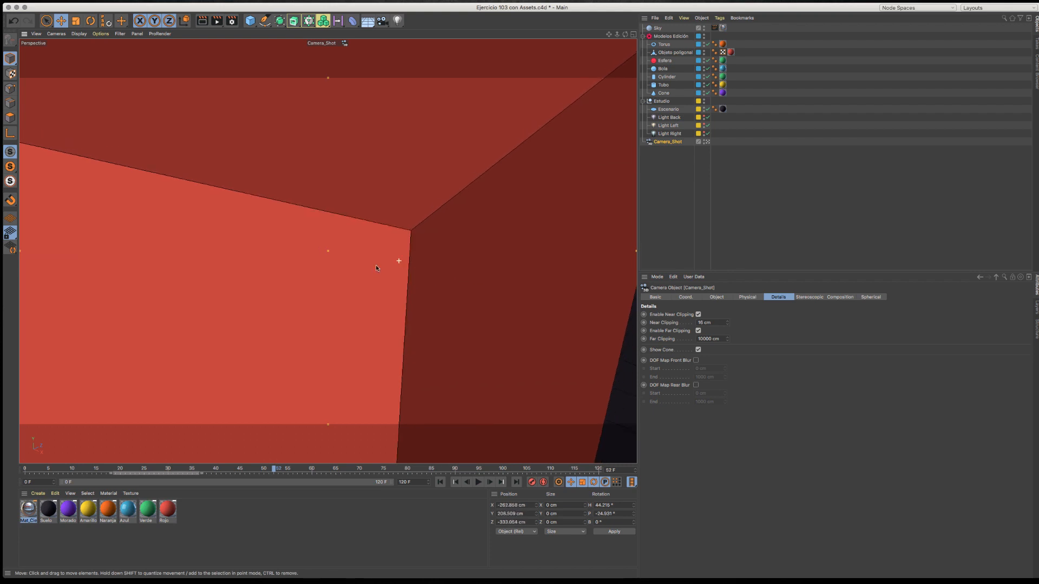
left_click_drag(388, 241, 454, 242, "alt")
scroll(516, 247, "down", 2)
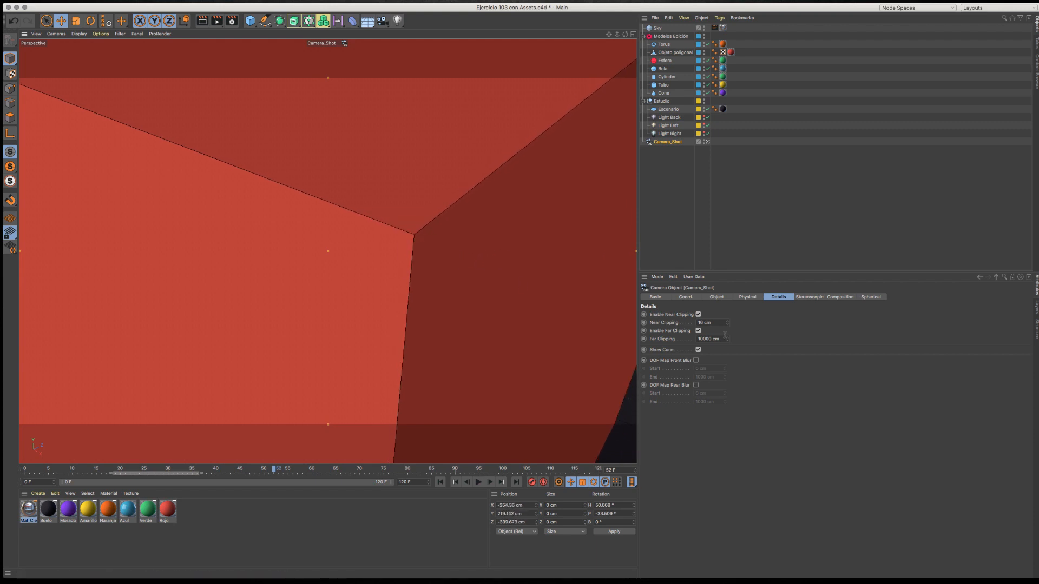
double_click(717, 323)
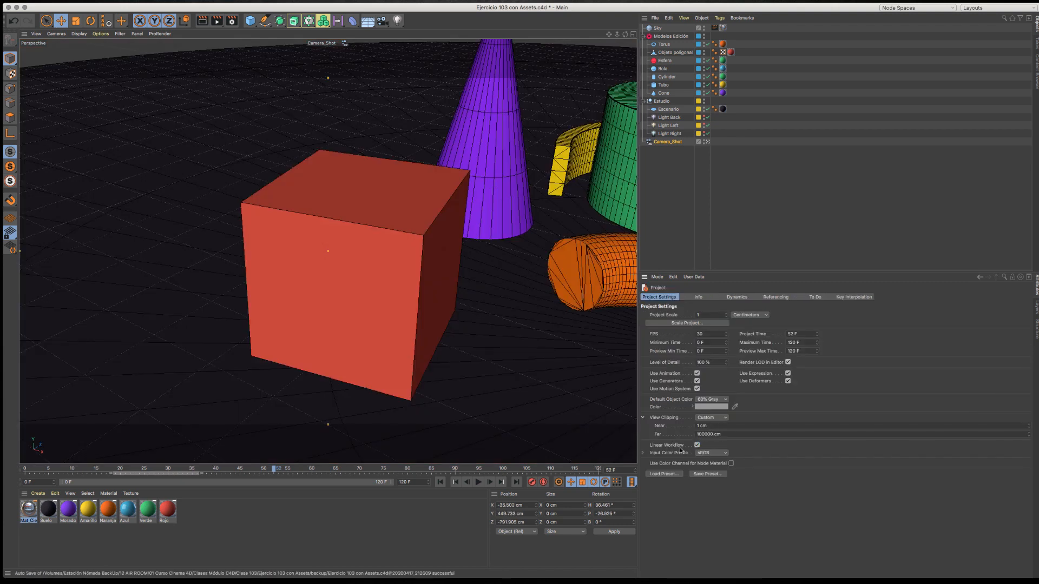
Step: Turn the project's Linear Workflow off and back on to compare the material and viewport colors
left_click(697, 445)
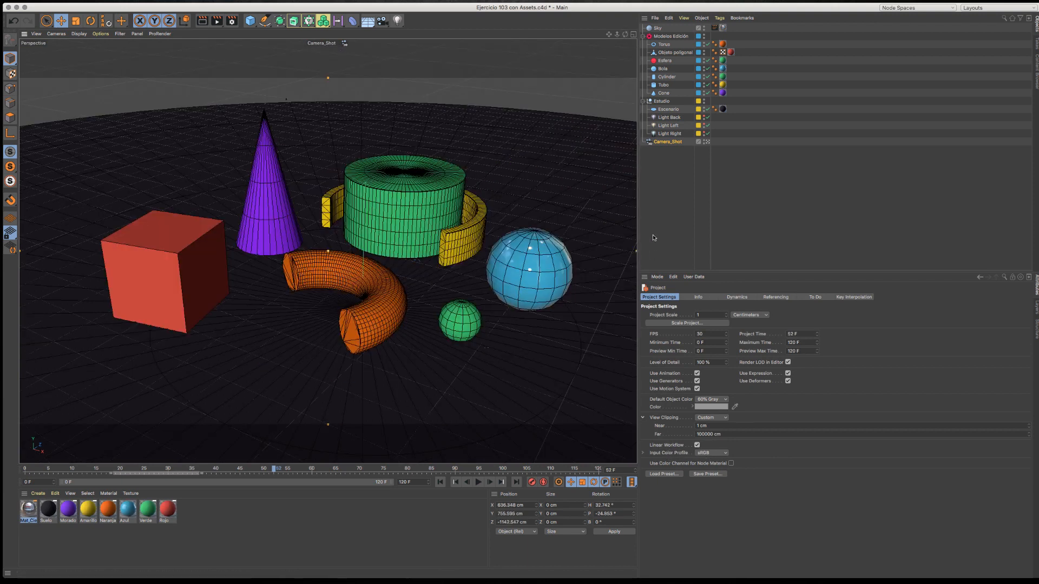
left_click(697, 445)
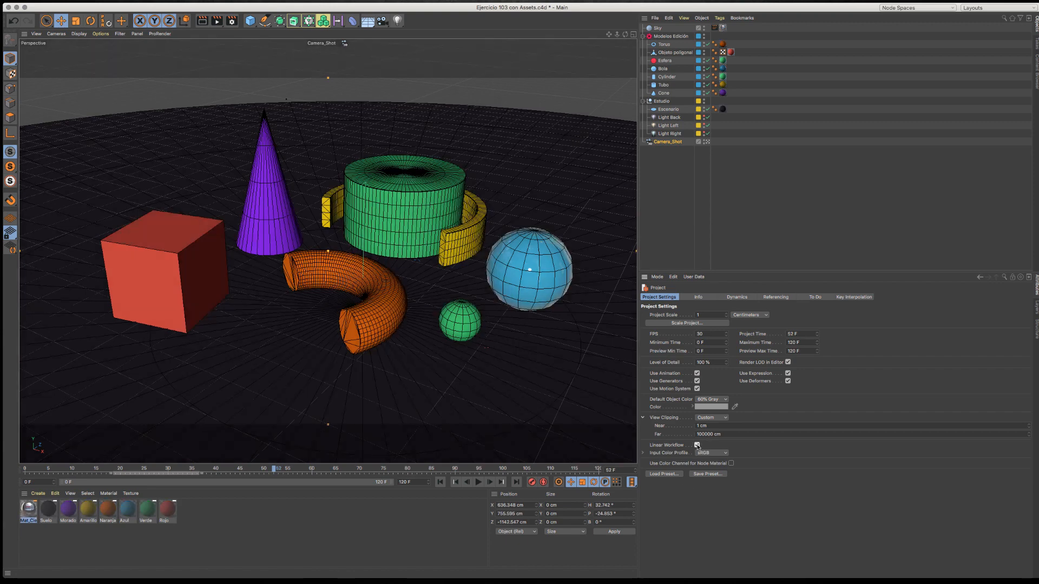
left_click(698, 446)
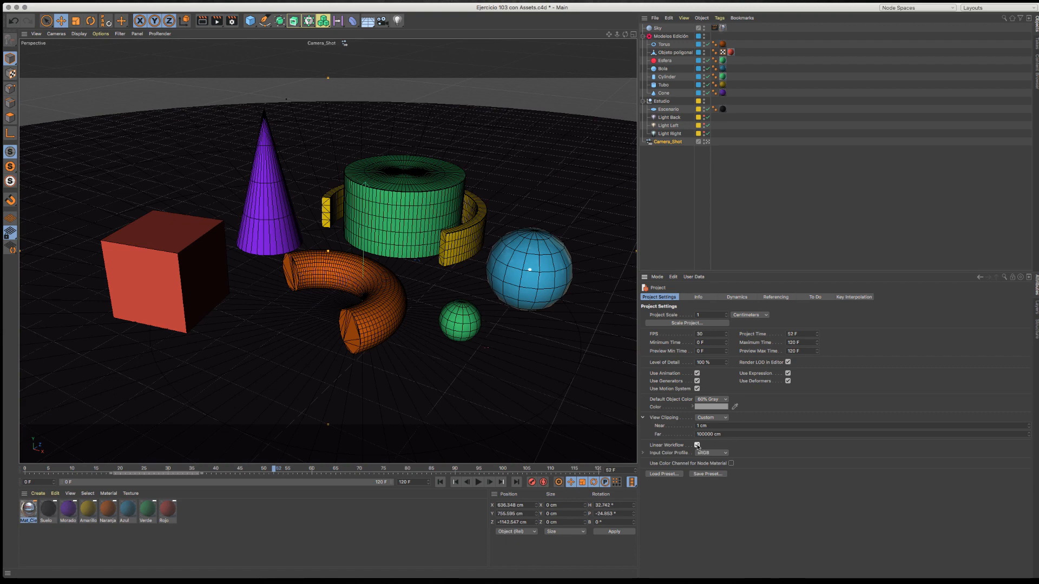
Step: Set the project's Input Color Profile to Linear and inspect the object colors in the viewport
left_click(712, 453)
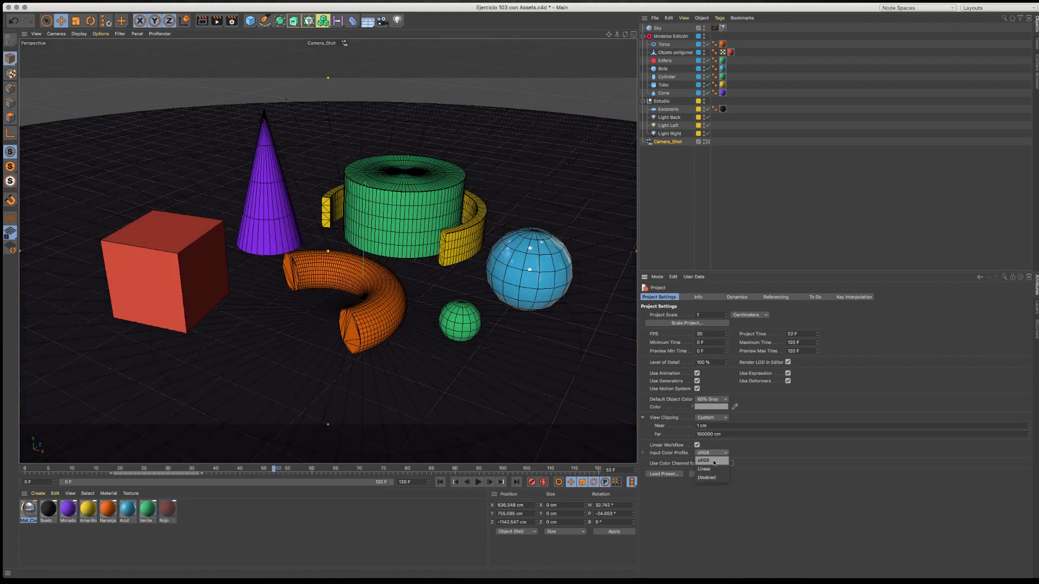
left_click(656, 462)
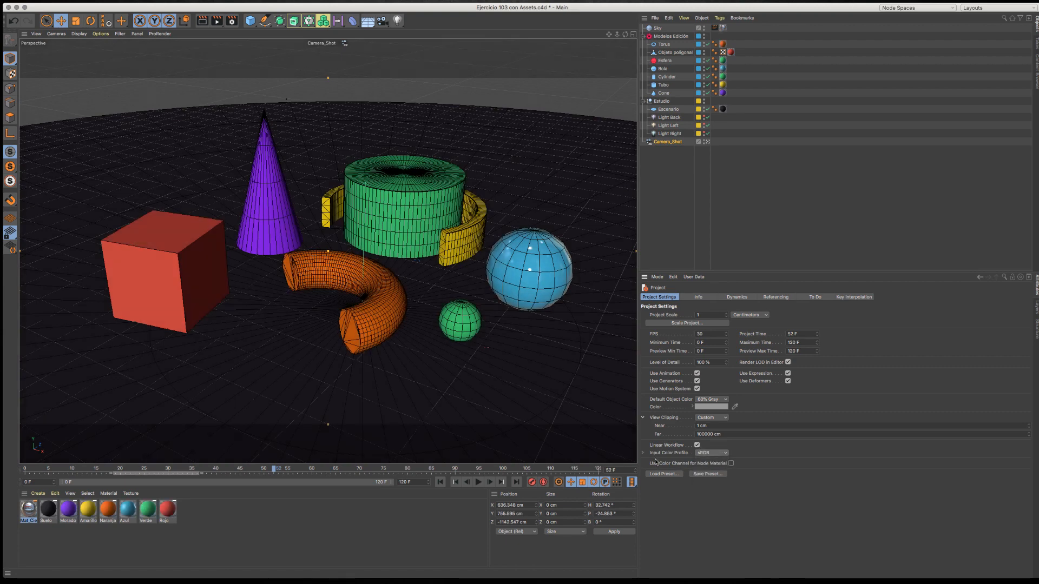
left_click(712, 453)
left_click(711, 469)
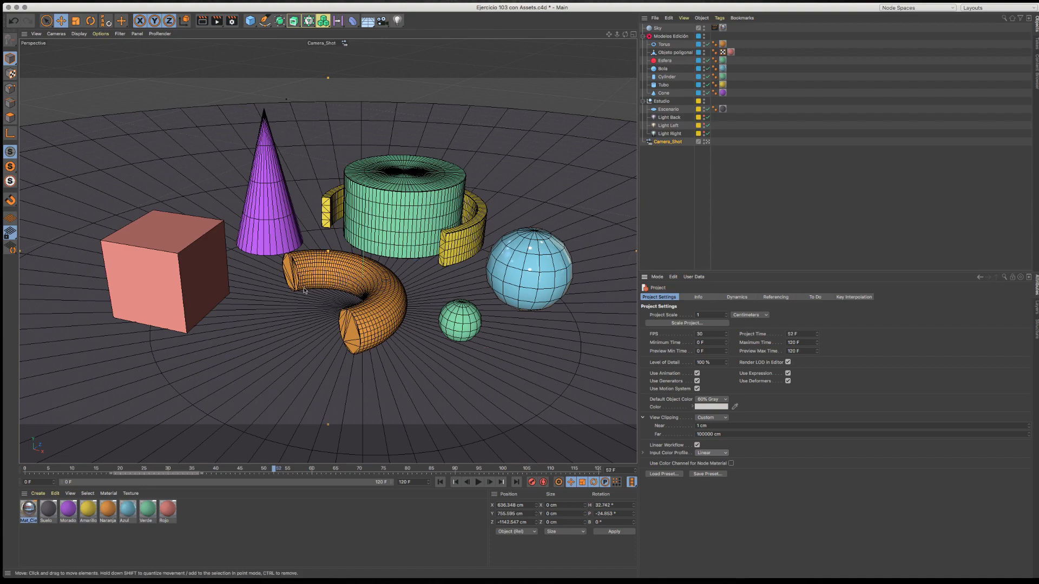
left_click_drag(303, 290, 342, 301, "alt")
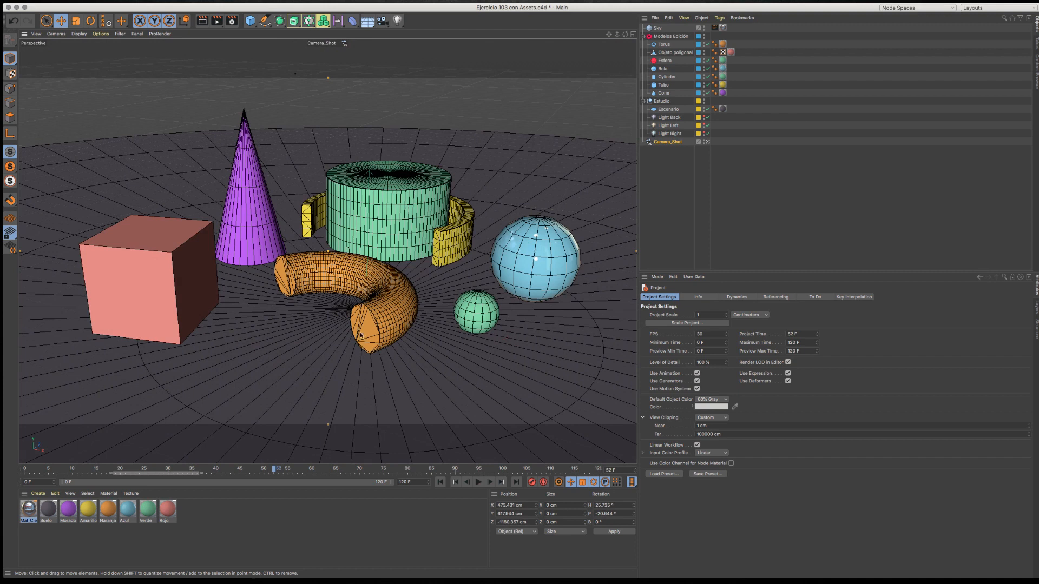
left_click(712, 455)
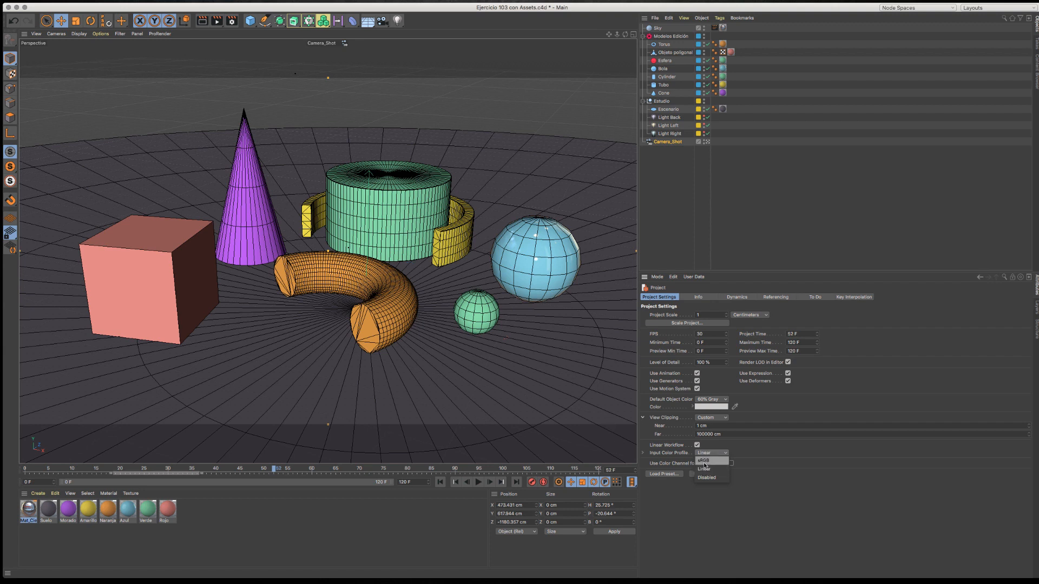
left_click(704, 469)
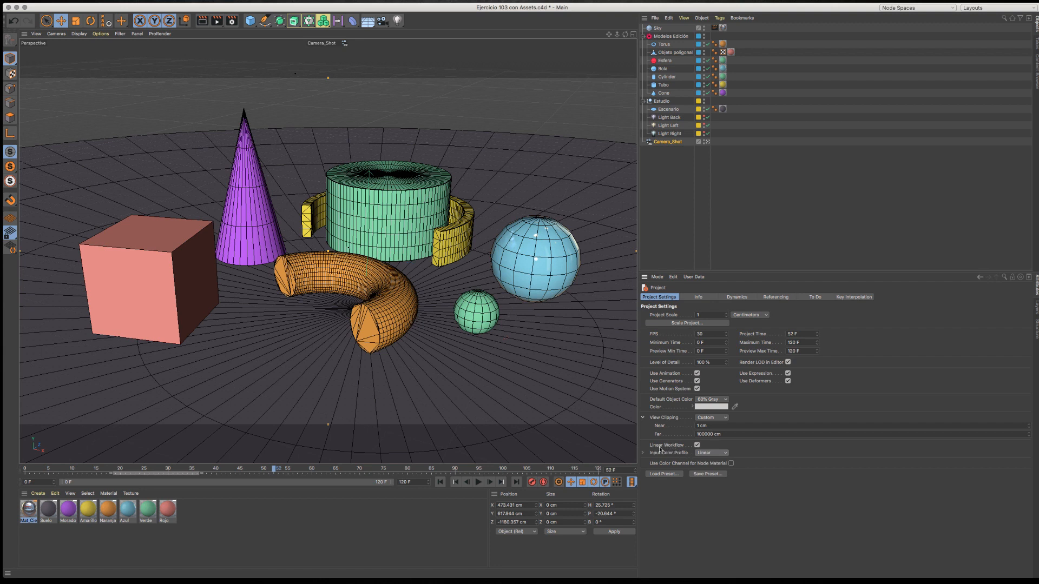
Step: Return the Input Color Profile to sRGB and inspect the scene from a higher angle
left_click(704, 454)
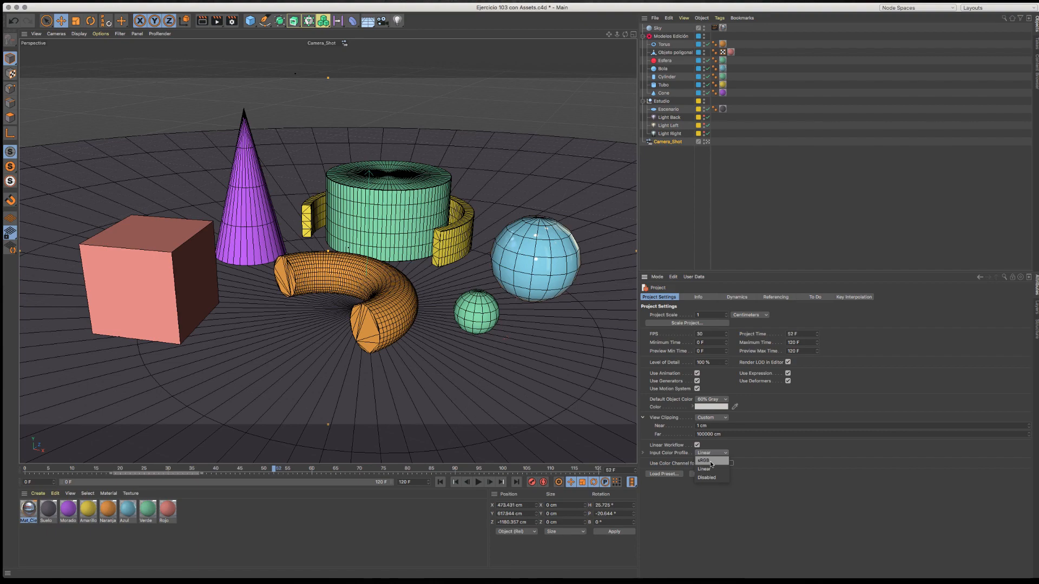
left_click(710, 462)
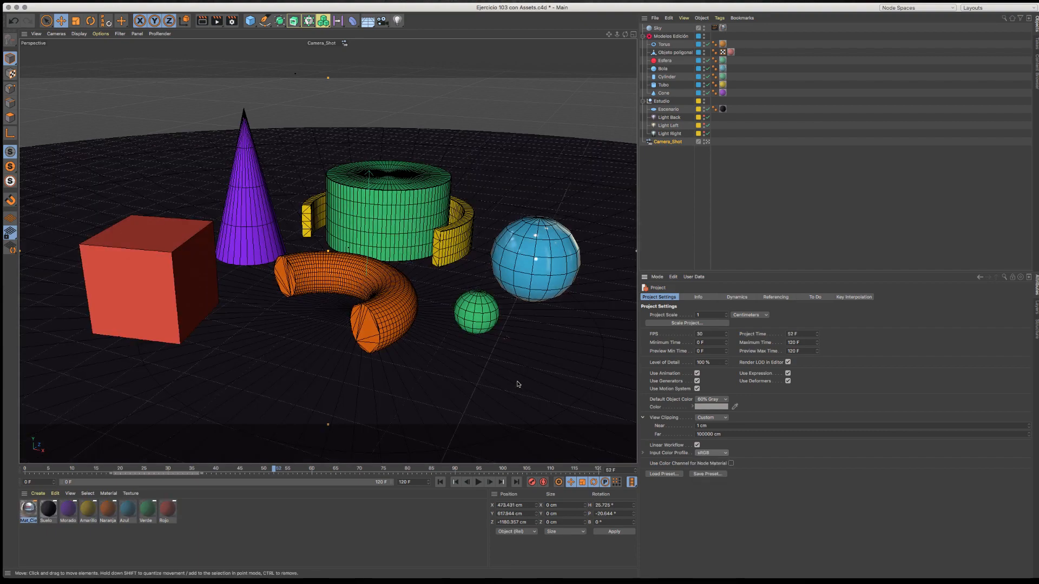
left_click_drag(295, 286, 505, 349, "alt")
Step: Render the view with the Input Color Profile set to Linear, and restore the profile to sRGB
left_click(712, 453)
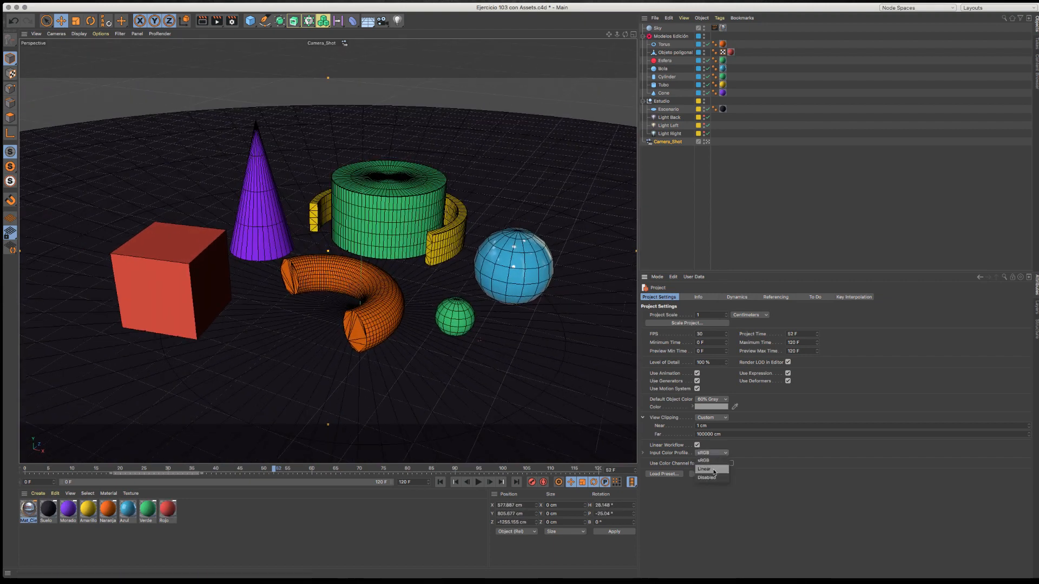
left_click(718, 471)
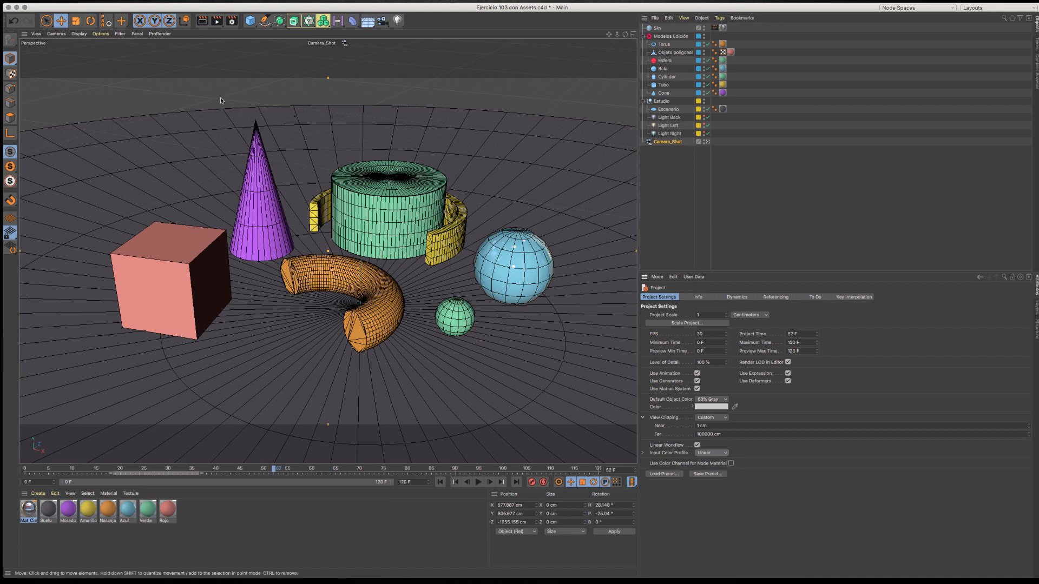
left_click(202, 23)
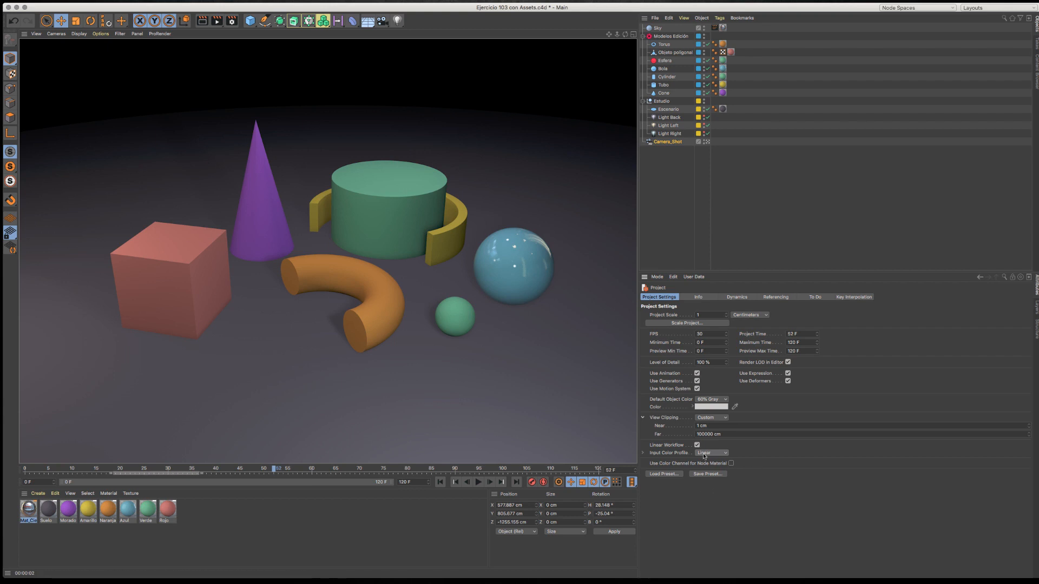
left_click(704, 453)
left_click(704, 464)
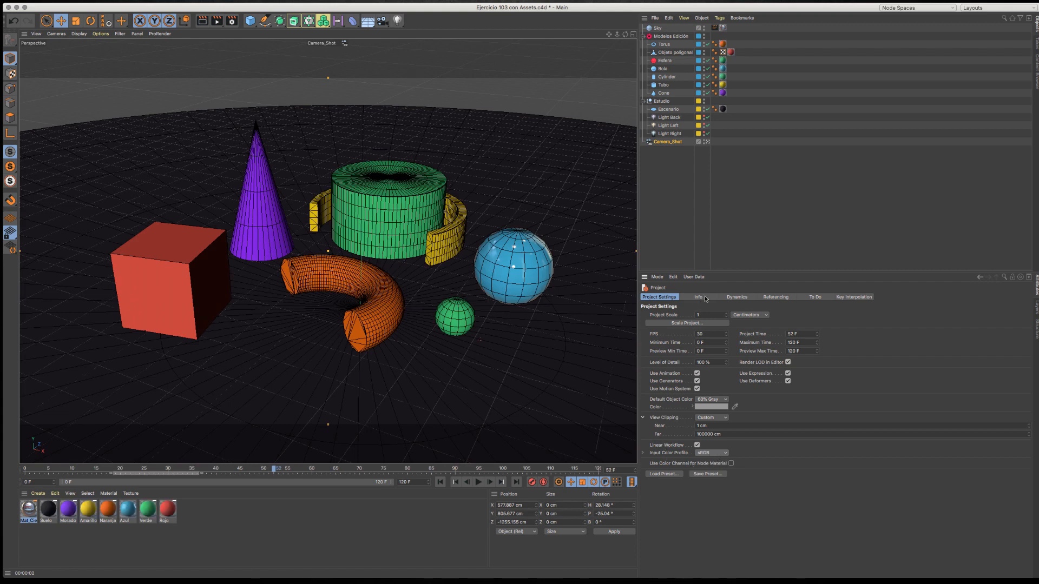
Step: Show the project's Info settings and save the project to refresh its save date and preview image
left_click(705, 298)
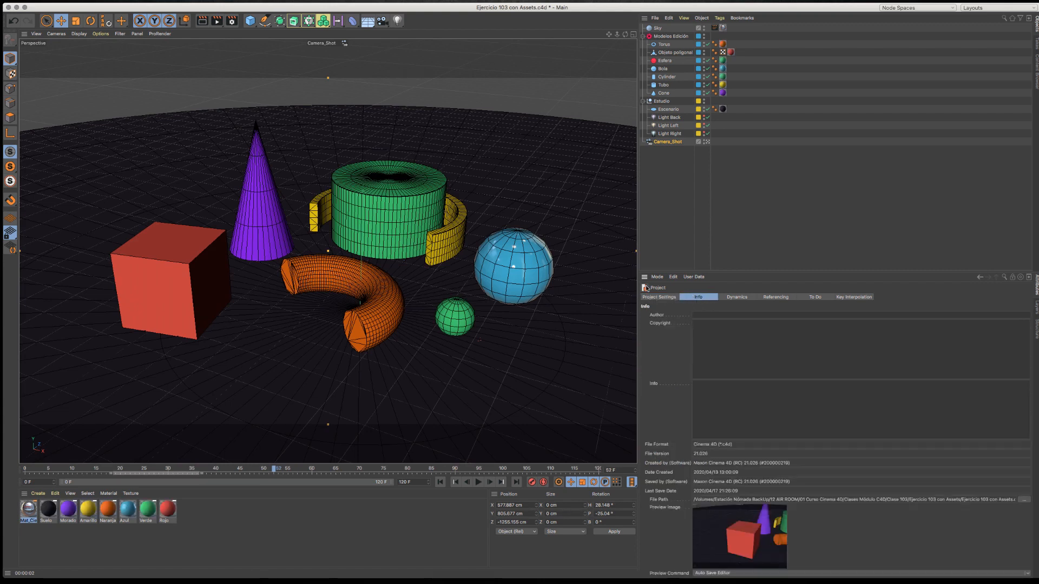
left_click(704, 322)
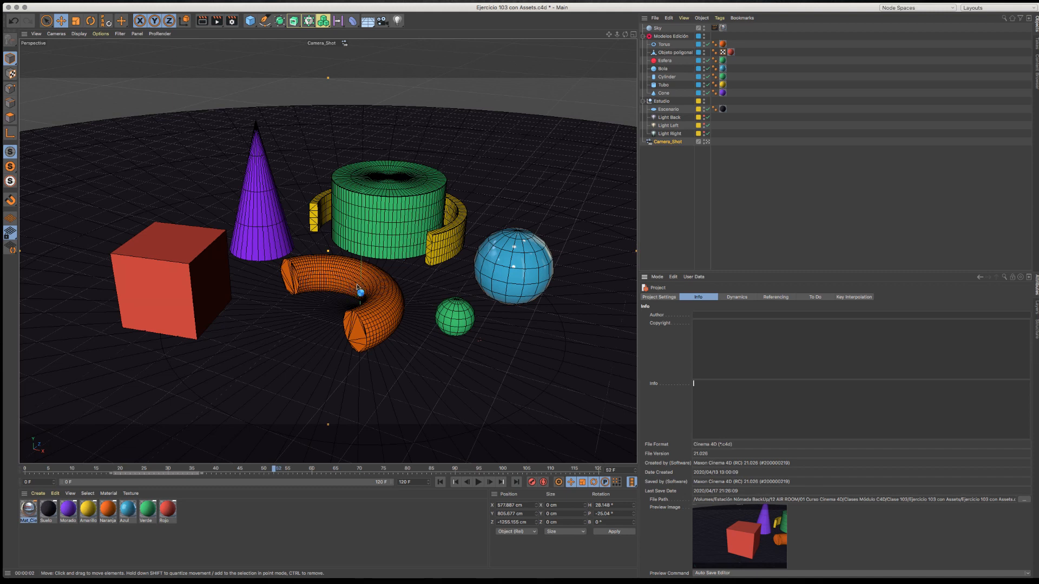
key("super+s")
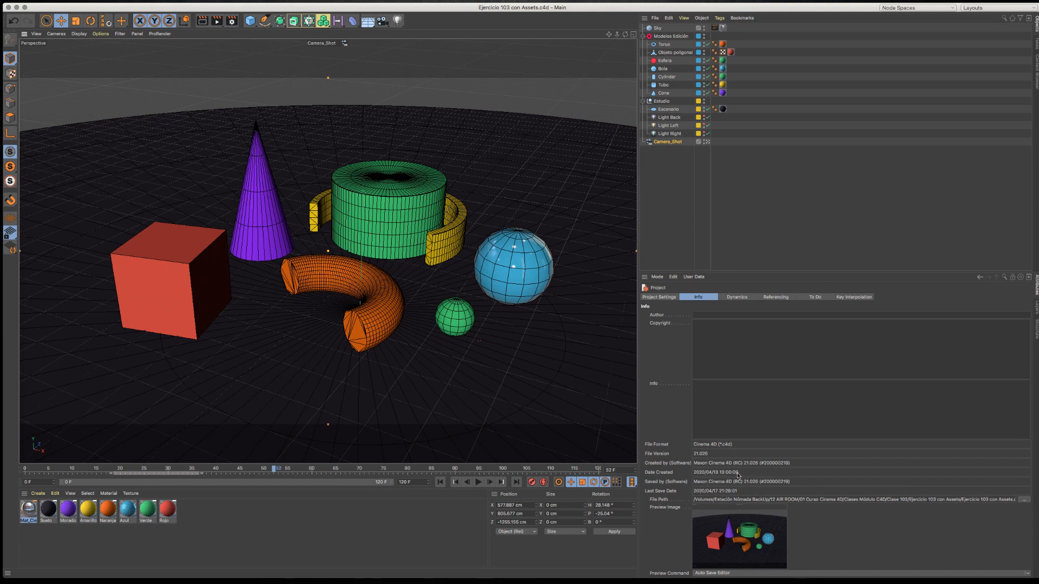
Step: Examine the project's general Dynamics settings, focusing on the Gravity and Density values
left_click(732, 297)
left_click(667, 316)
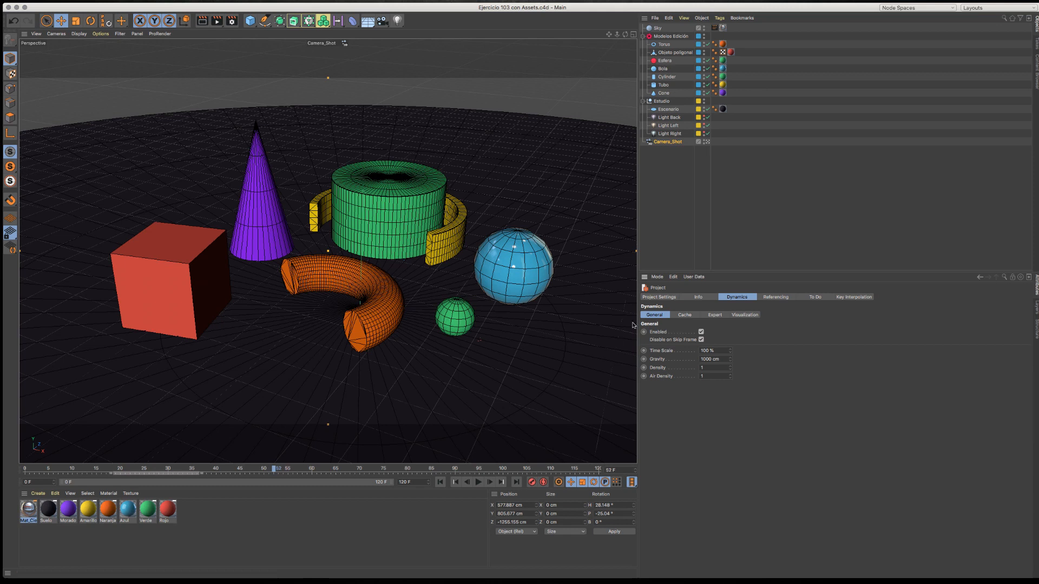
left_click(710, 360)
left_click(722, 368)
left_click(709, 360)
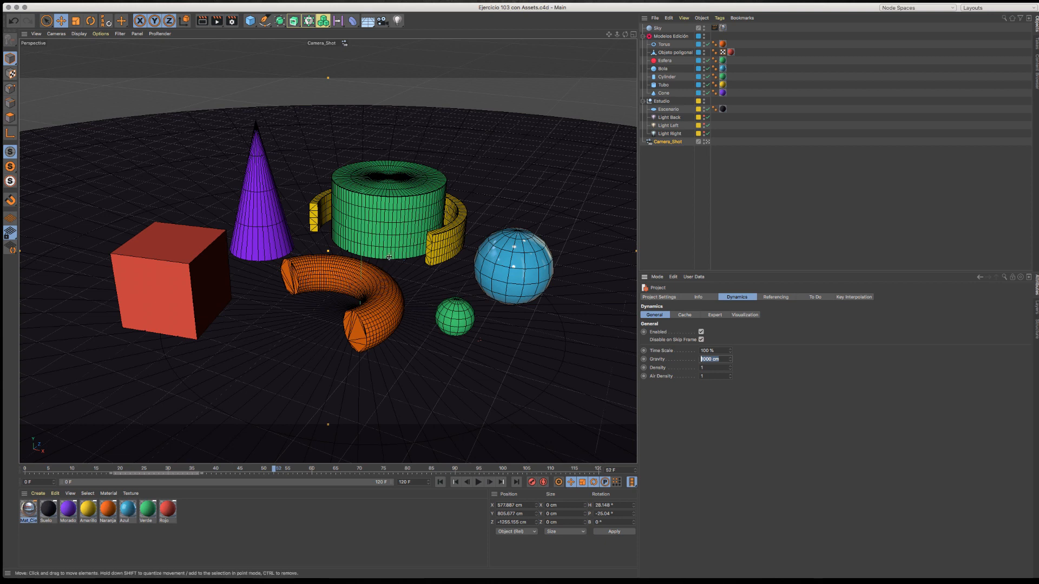
Step: Review the Cache, Expert and Visualization settings of the project's Dynamics
left_click(685, 315)
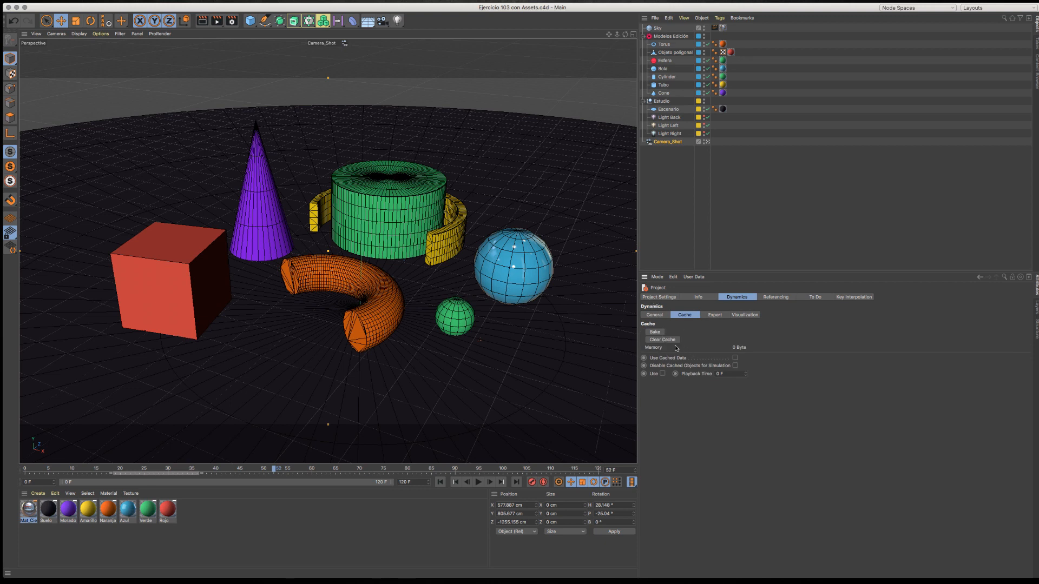
left_click(714, 315)
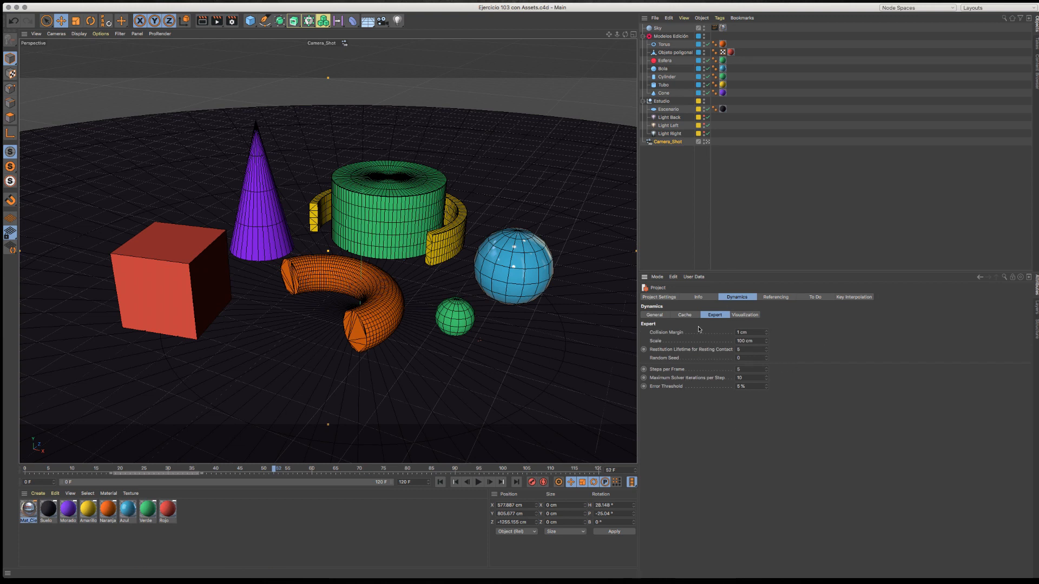
left_click(739, 315)
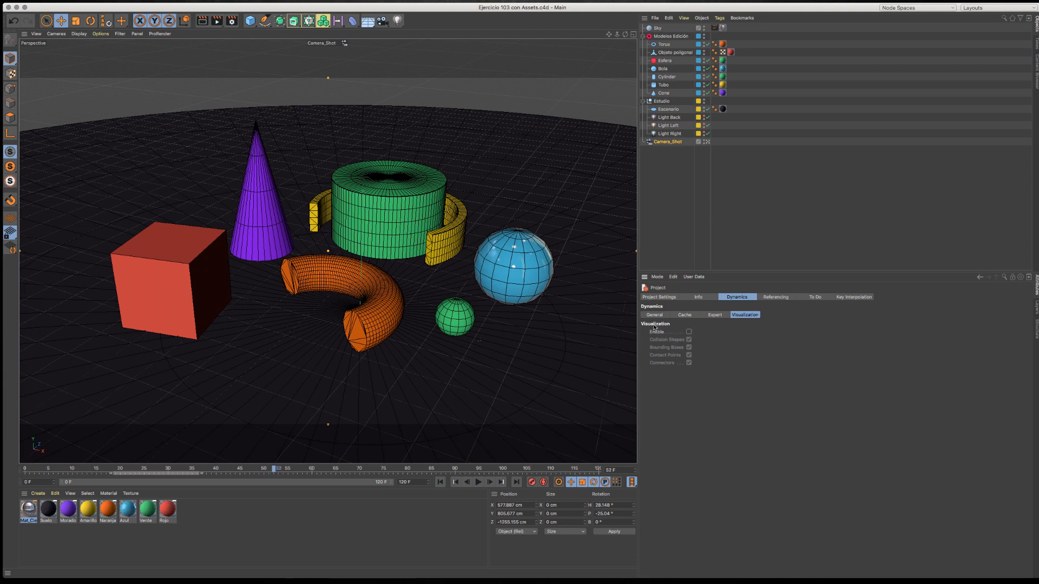
Step: Review the project's Referencing, To Do and Key Interpolation settings, including the available Interpolation types
left_click(777, 298)
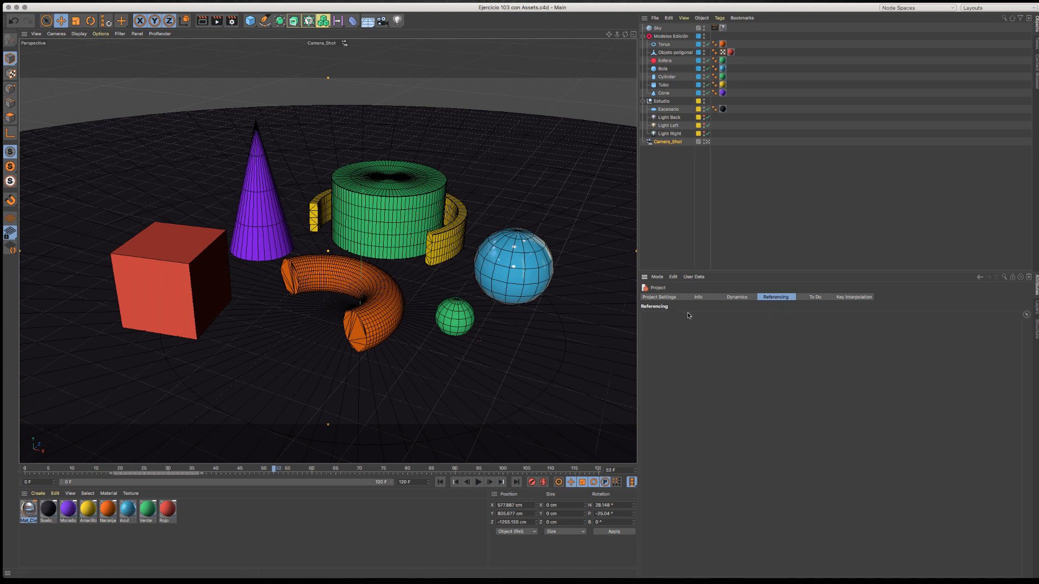
left_click(822, 298)
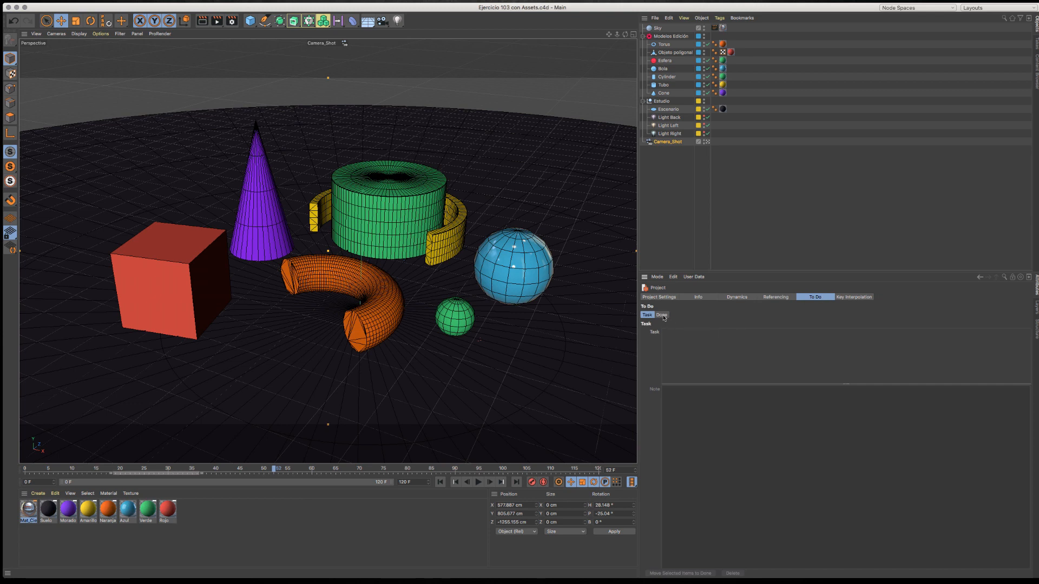
left_click(864, 301)
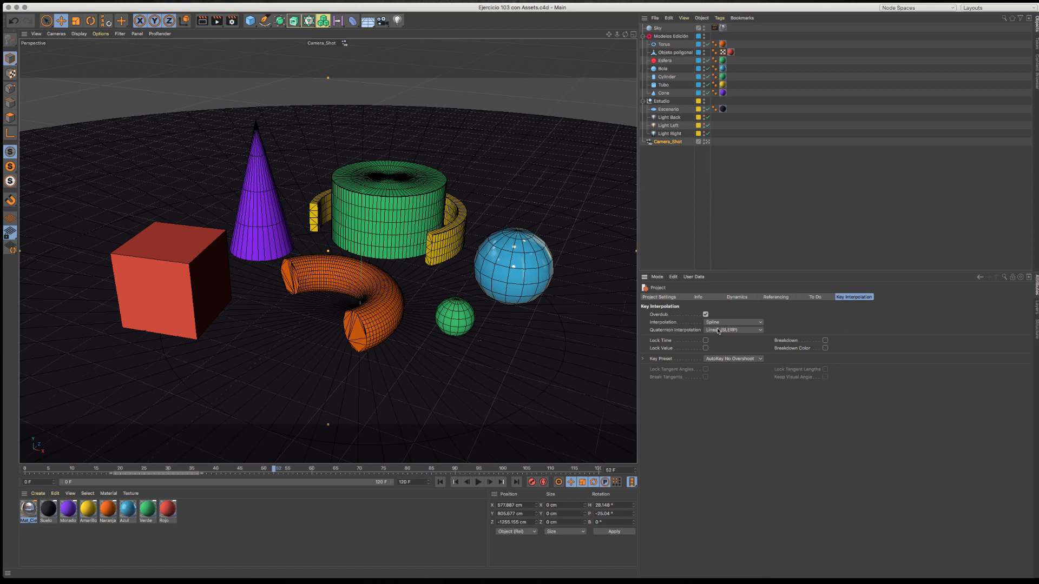
left_click(750, 324)
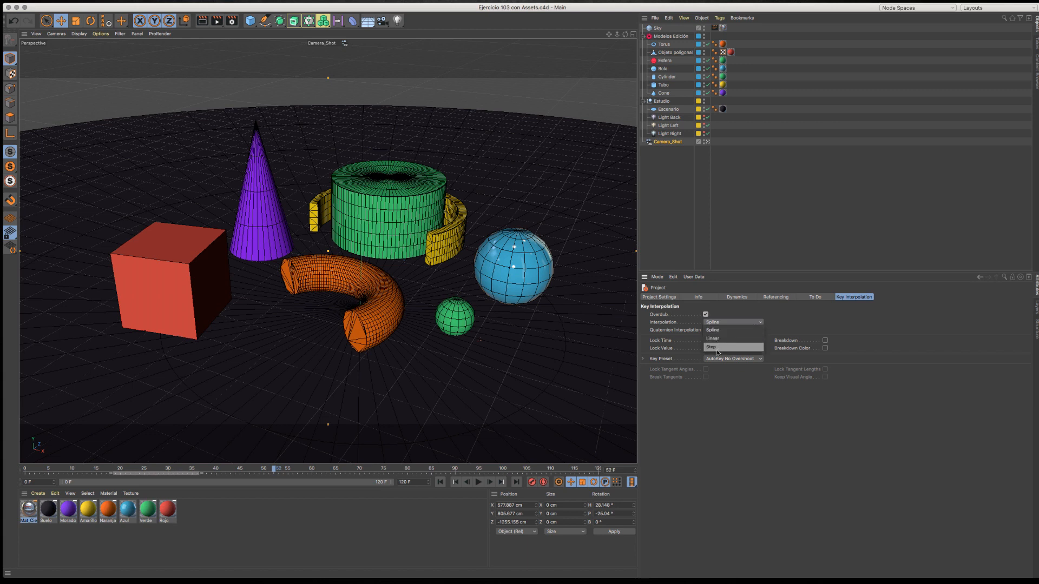
left_click(798, 328)
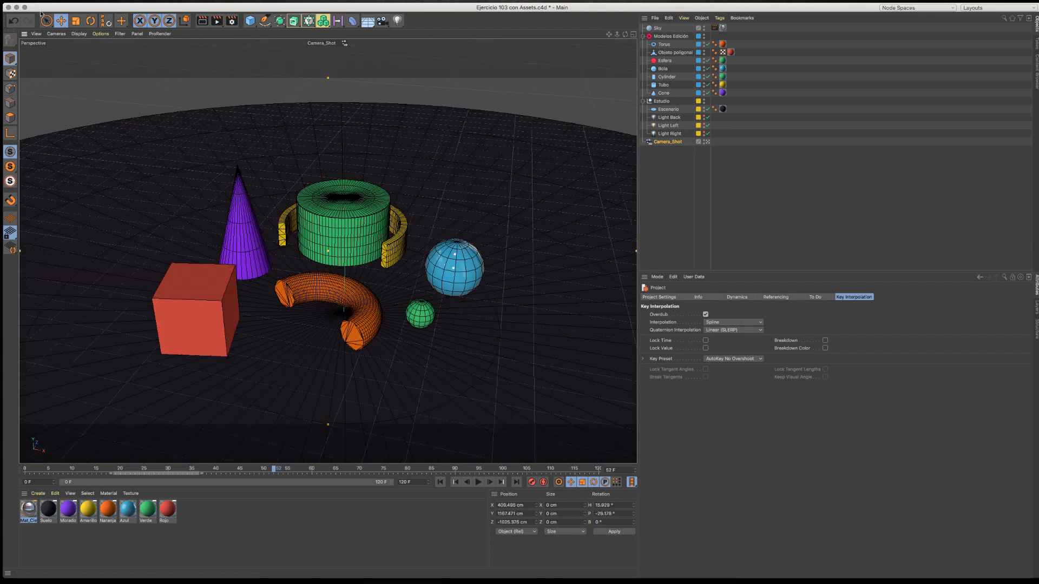
Step: Create a new project and add a cube primitive at the origin
left_click(65, 4)
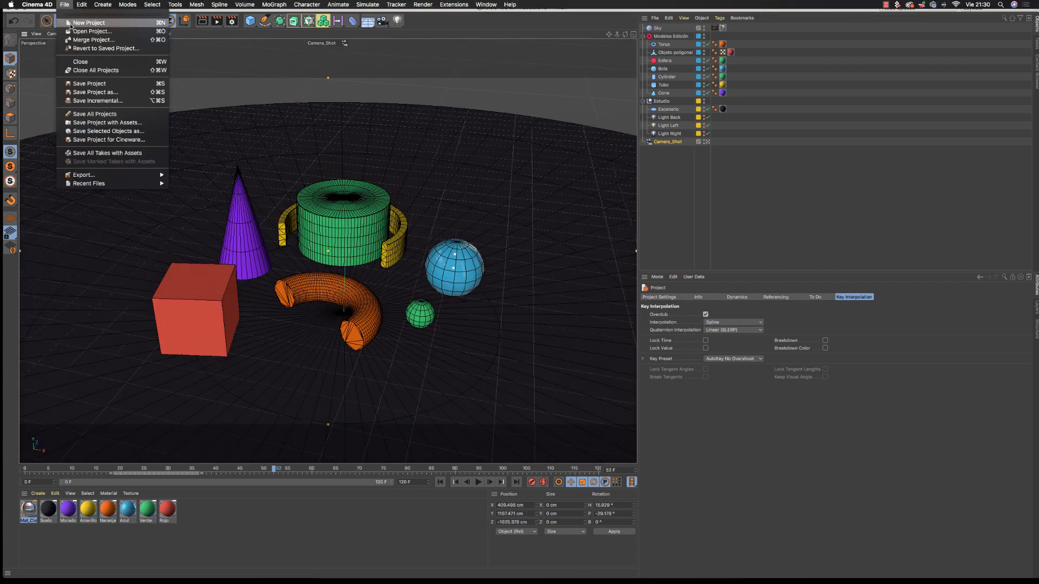
left_click(74, 24)
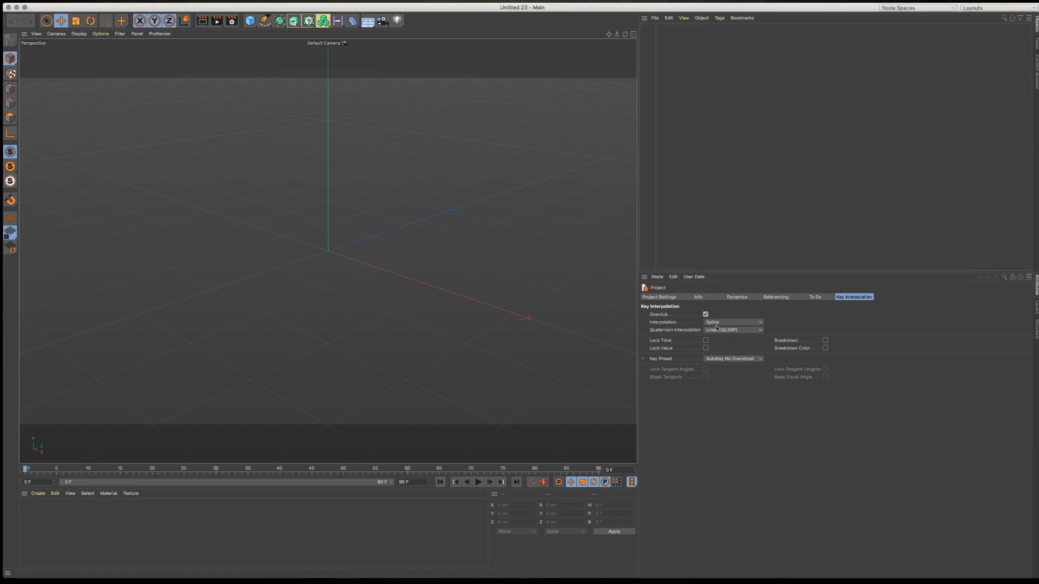
left_click(250, 22)
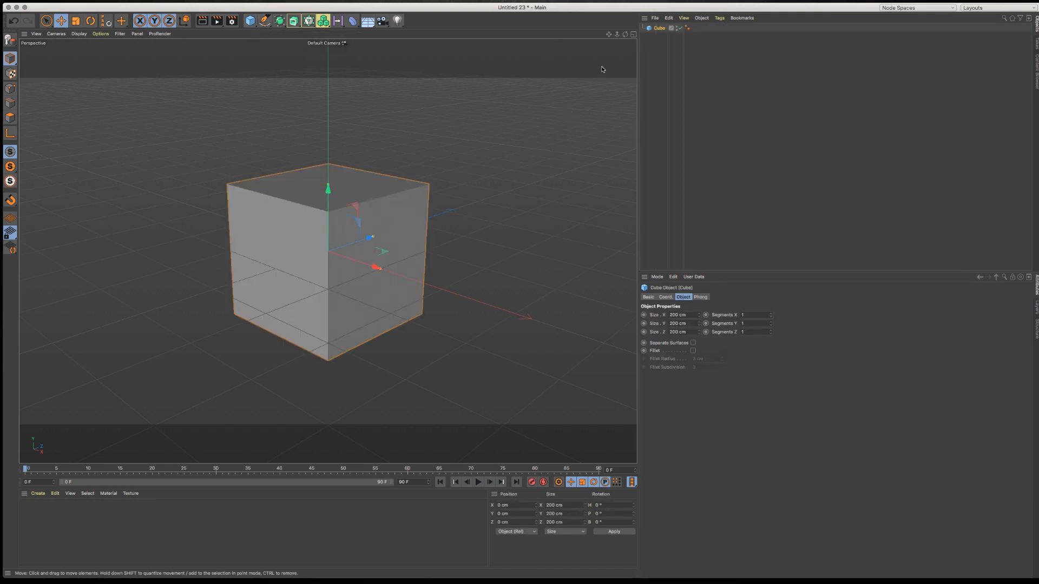
left_click_drag(617, 34, 575, 53)
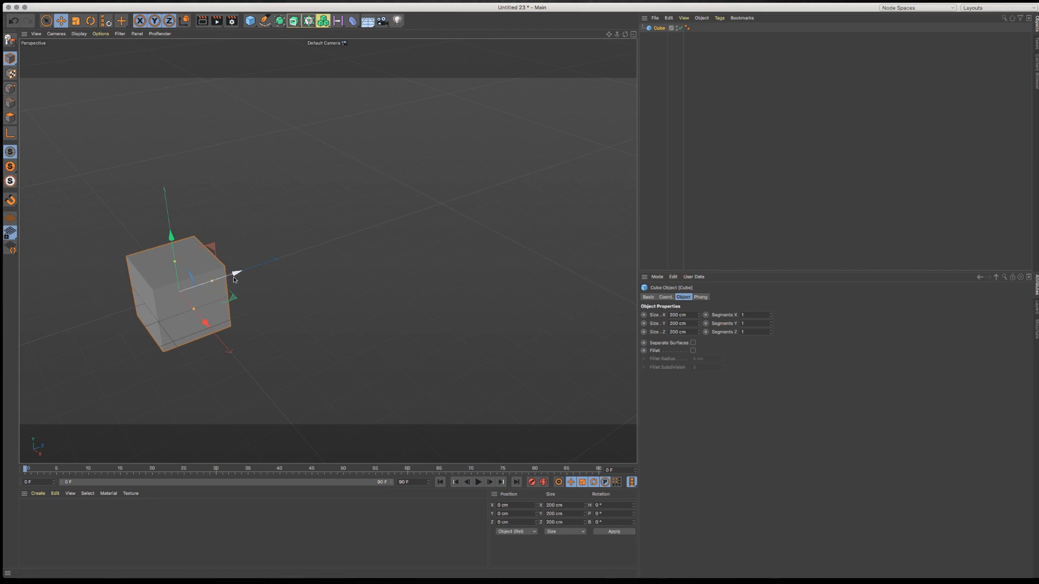
Step: Try moving the cube along its Z axis, and undo the move
left_click_drag(234, 277, 495, 221)
key("super+z")
Step: Show the cube's coordinates and turn off parameter recording for keyframes, toggling scale and rotation recording off and back on
left_click(666, 297)
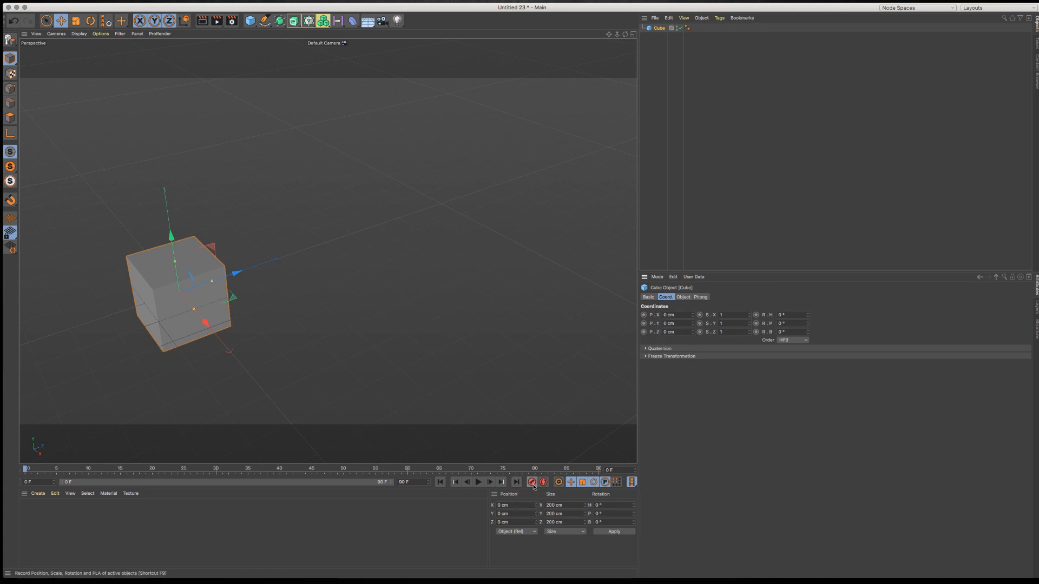
left_click(583, 484)
left_click(594, 485)
left_click(605, 484)
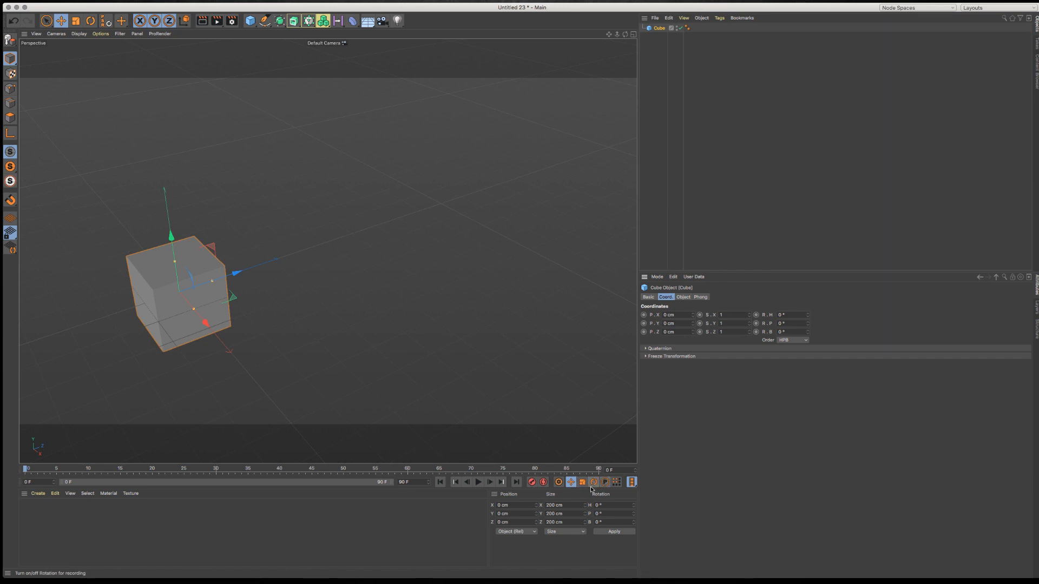
left_click(592, 486)
left_click(583, 483)
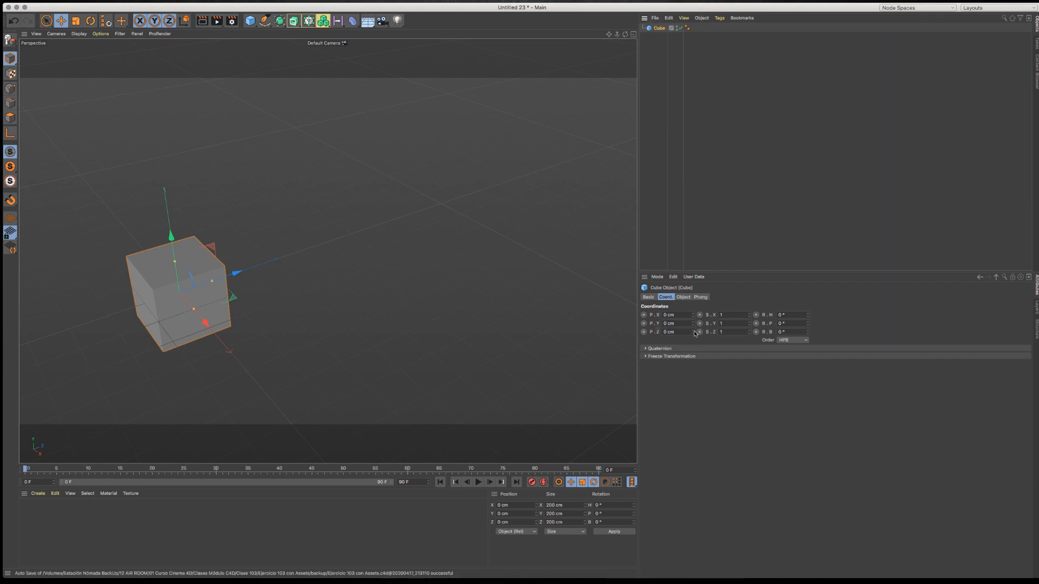
Step: Try a Z position of about 193 cm for the cube, and undo the change
left_click_drag(695, 332, 731, 331)
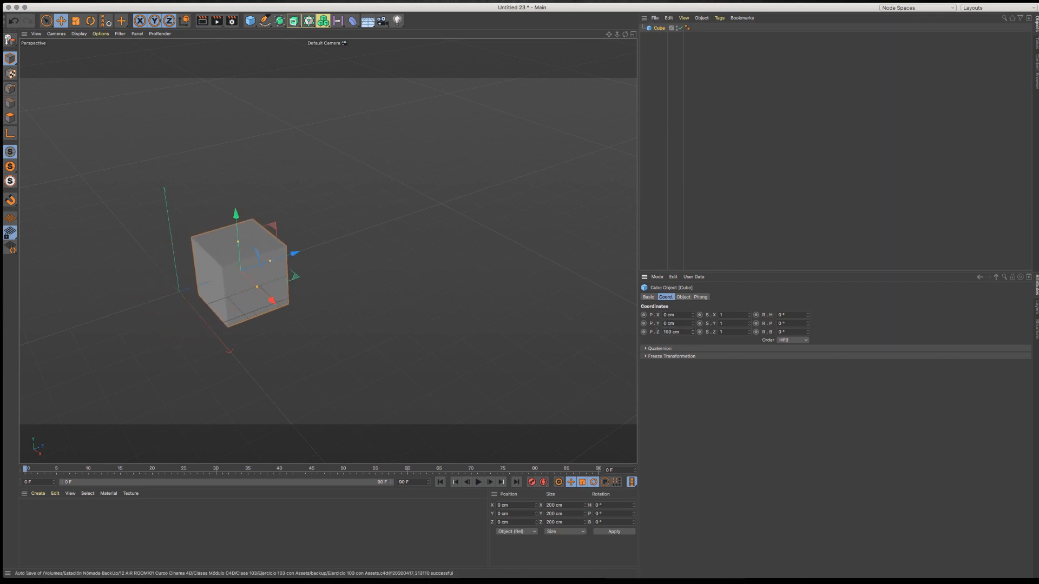
key("super+z")
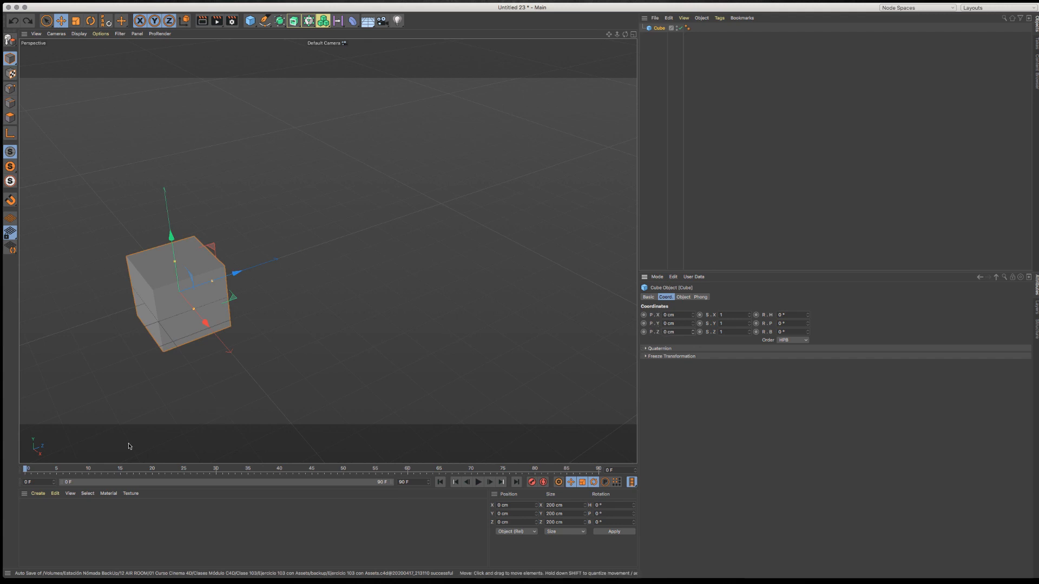
Step: Keyframe the cube's Z position at 0 cm on frames 0 and 90, and at about 1002 cm on frame 45
left_click(644, 331)
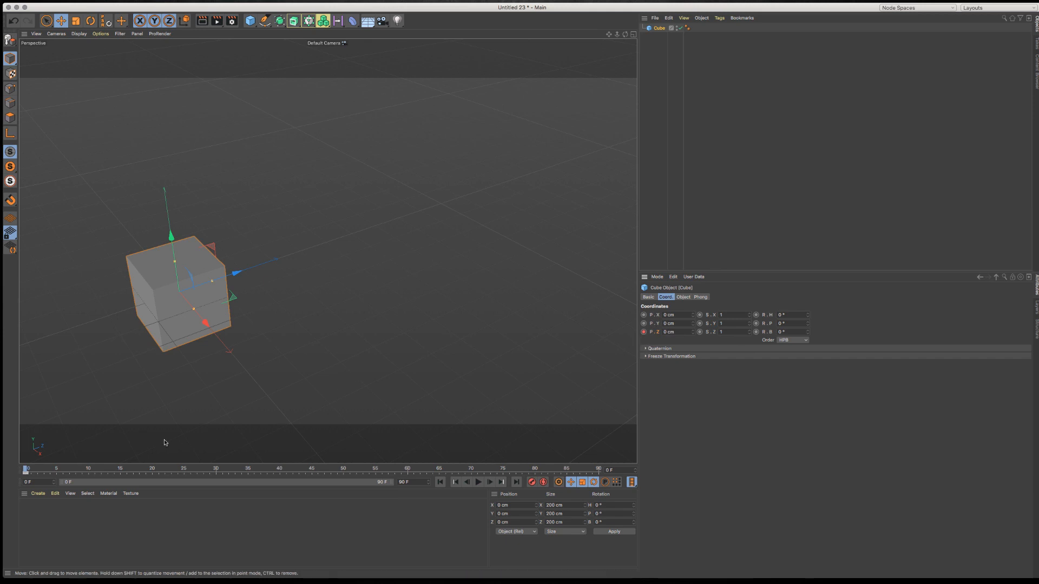
left_click_drag(26, 470, 598, 470)
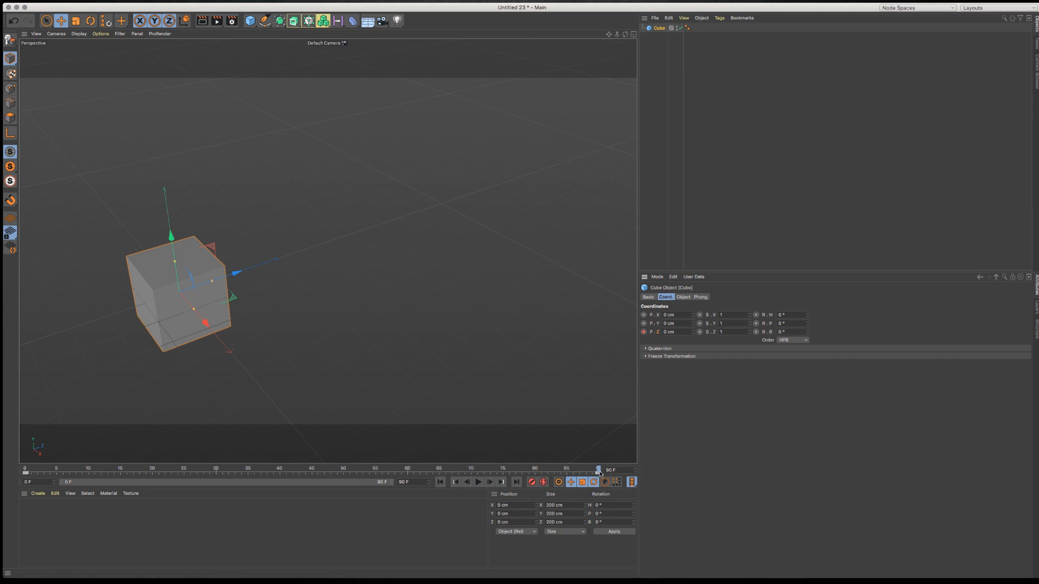
left_click_drag(599, 470, 313, 470)
left_click_drag(234, 275, 495, 228)
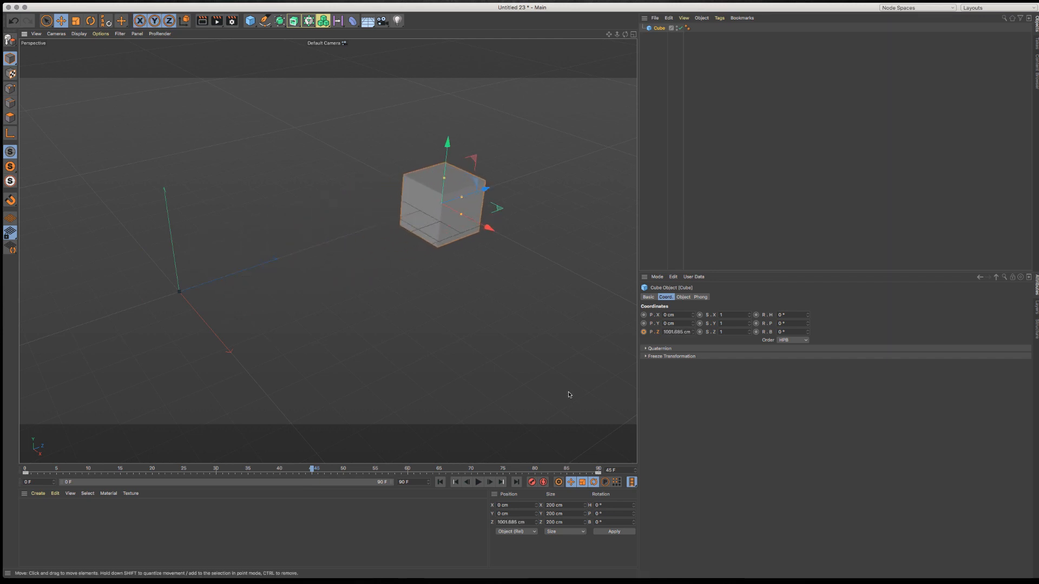
left_click(644, 333)
Step: Play the animation from the first frame and show the cube's motion curve in an enlarged F-Curve timeline beside the cube
left_click(440, 482)
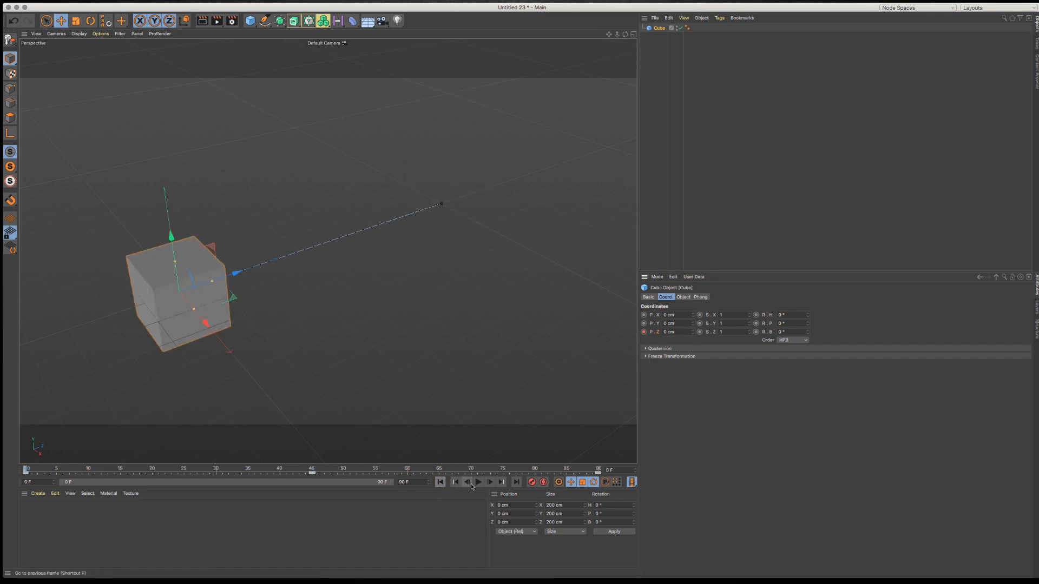
left_click(479, 483)
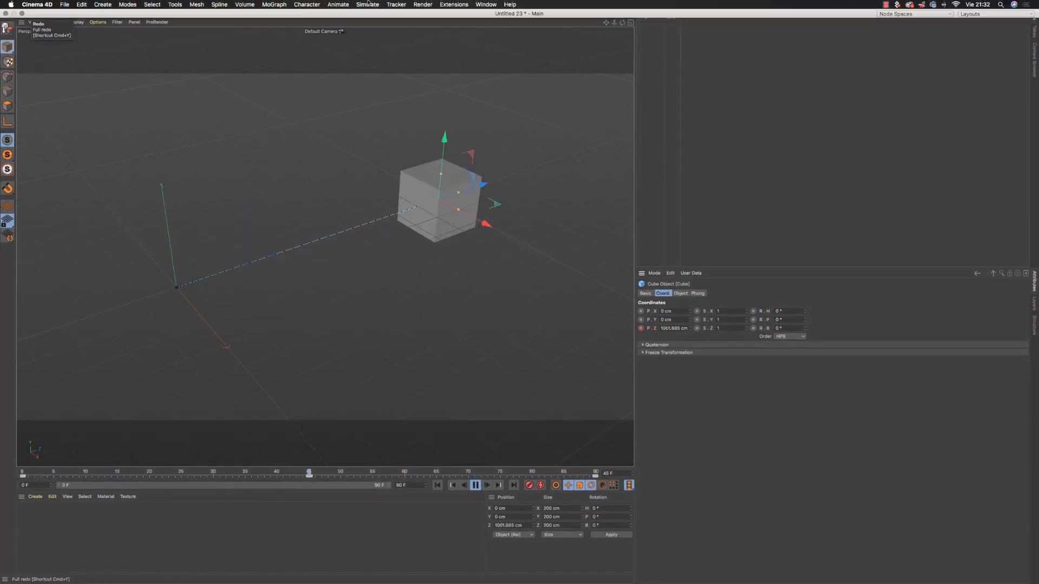
left_click(485, 4)
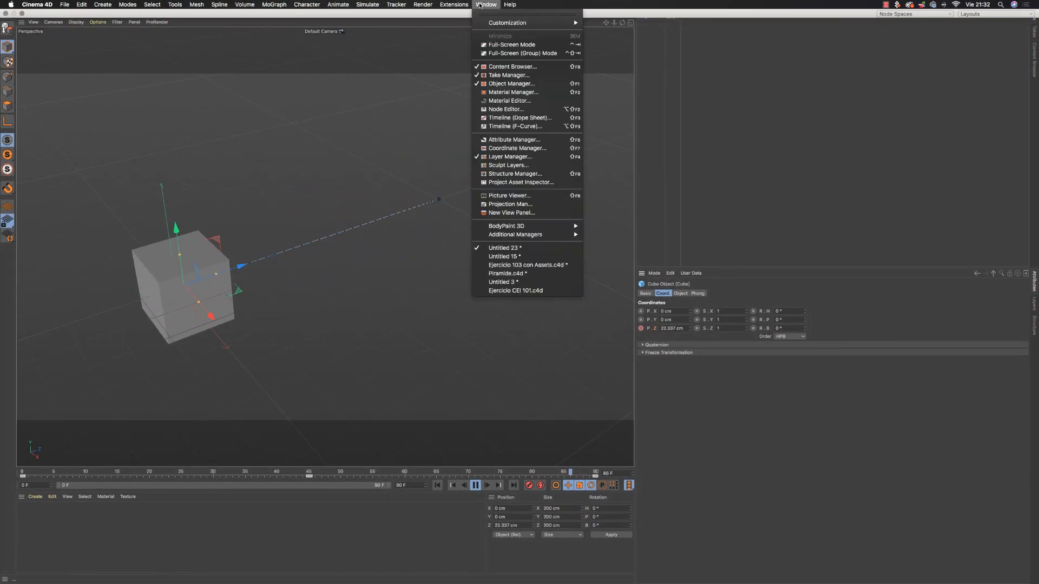
left_click(520, 126)
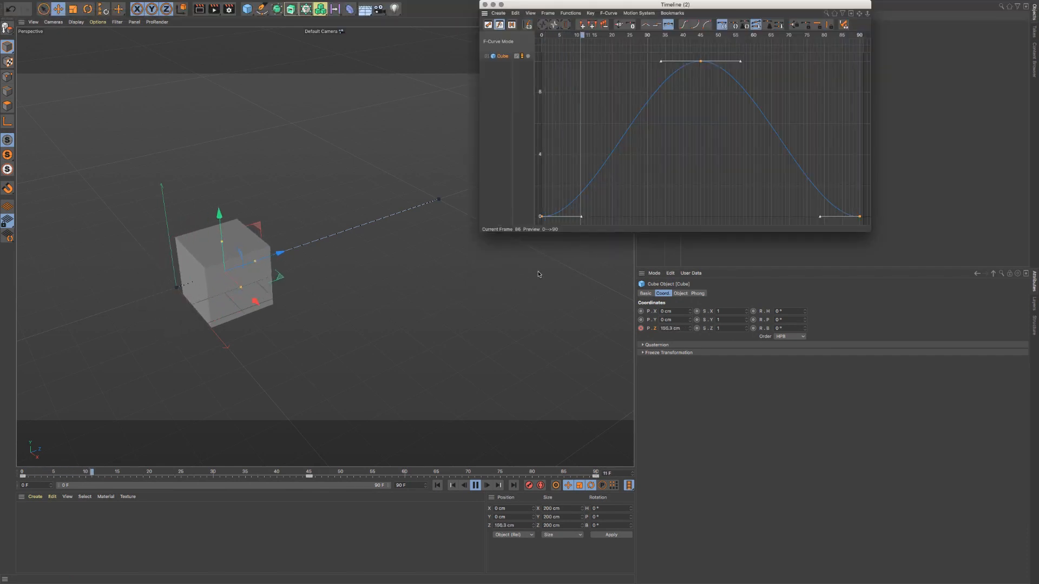
left_click_drag(585, 100, 562, 72)
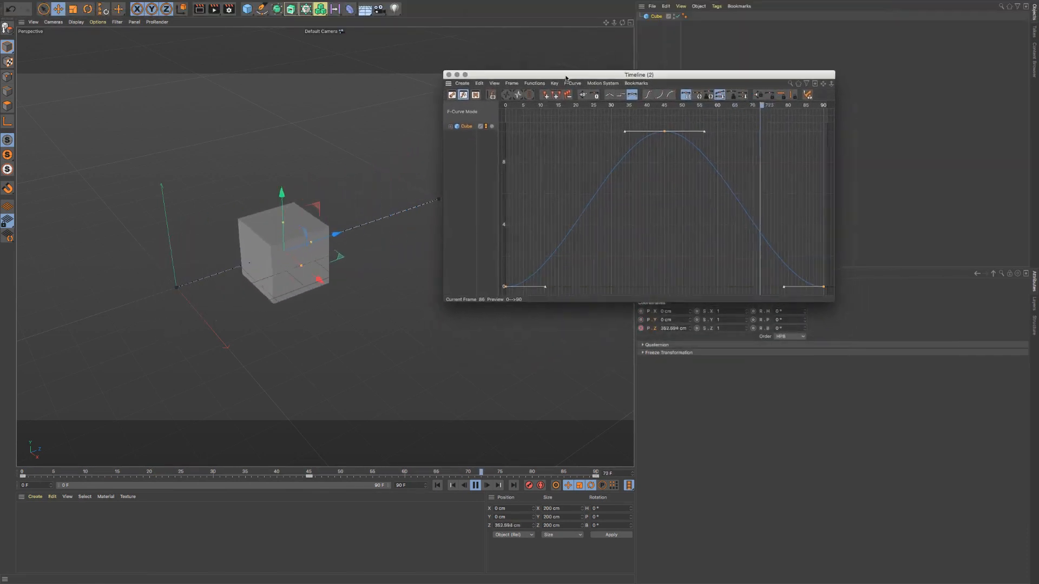
left_click_drag(830, 298, 885, 335)
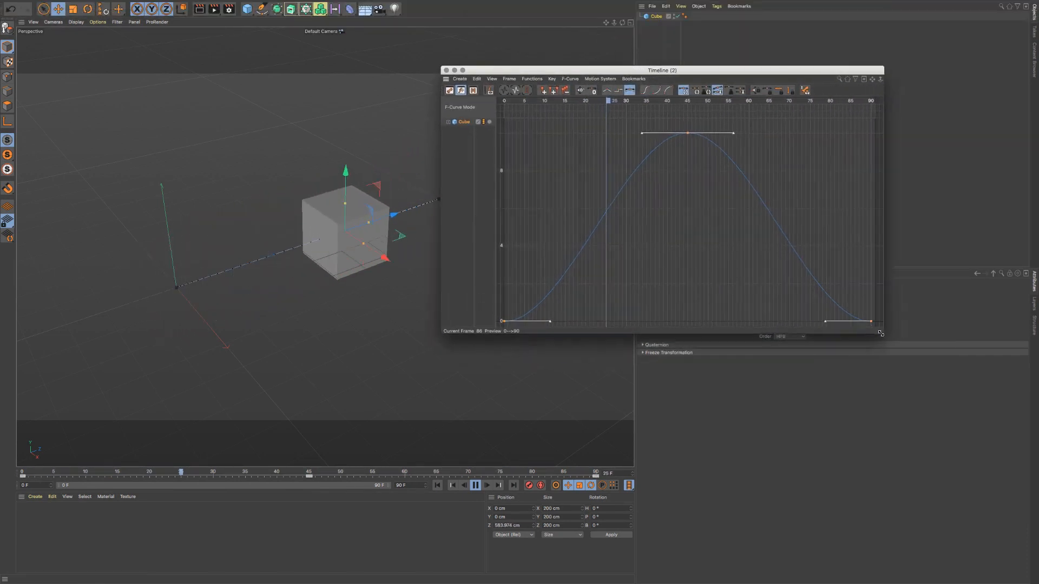
left_click_drag(586, 71, 484, 79)
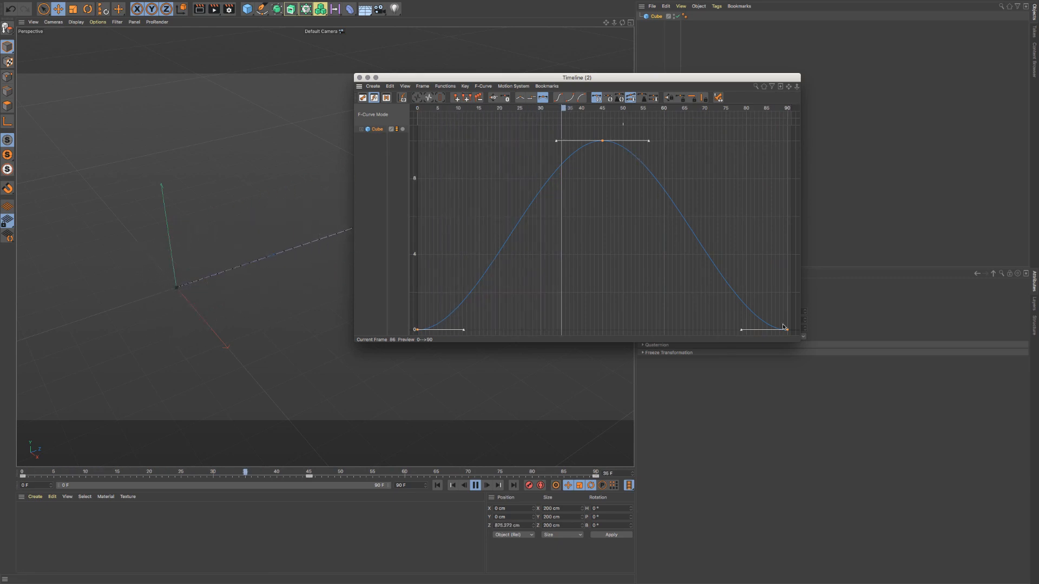
left_click_drag(455, 82, 597, 137)
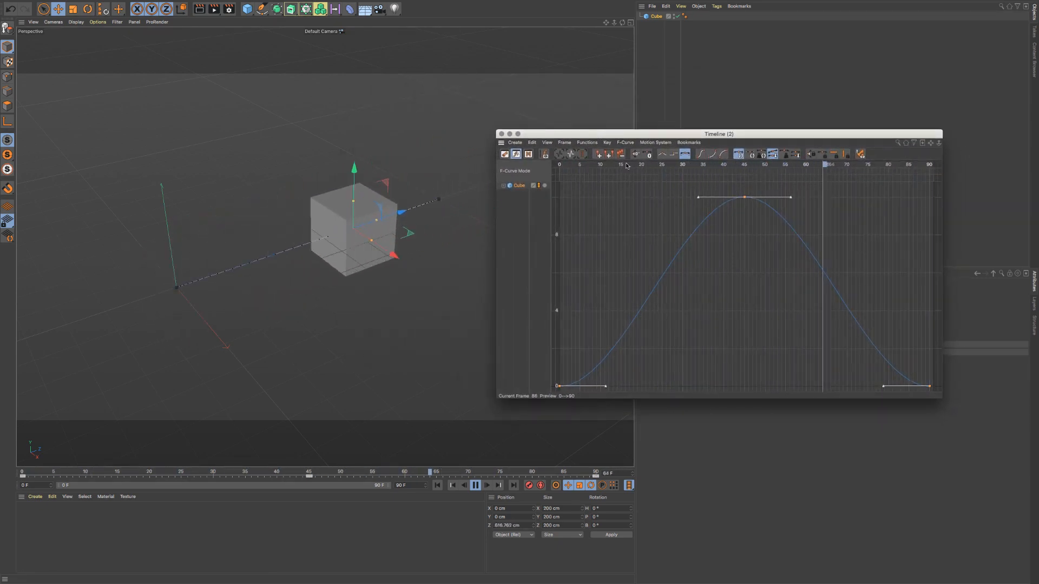
left_click_drag(616, 136, 587, 92)
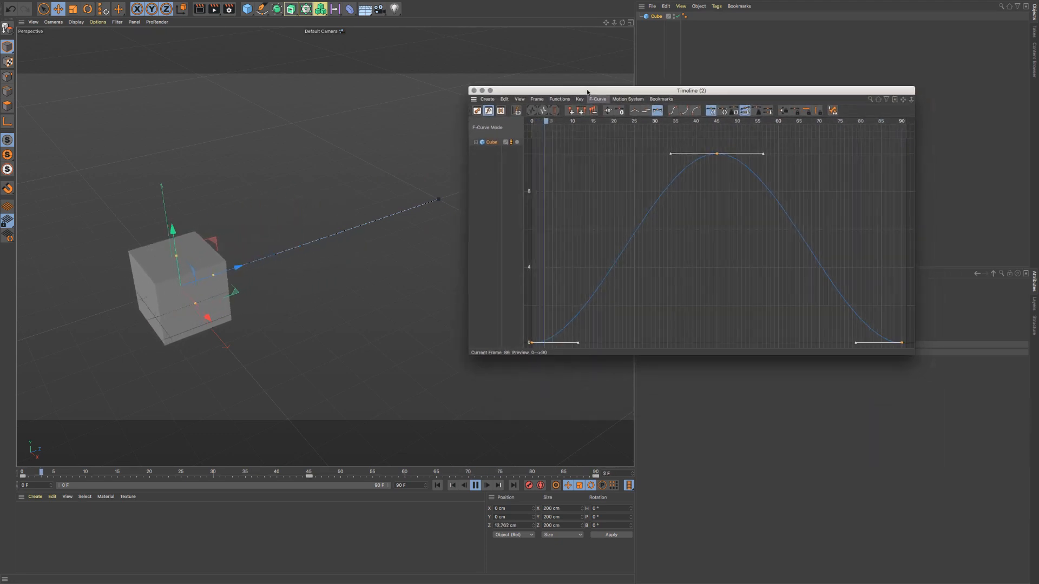
Step: Set the cube's Z position keys to linear interpolation in the F-Curve timeline
left_click(635, 111)
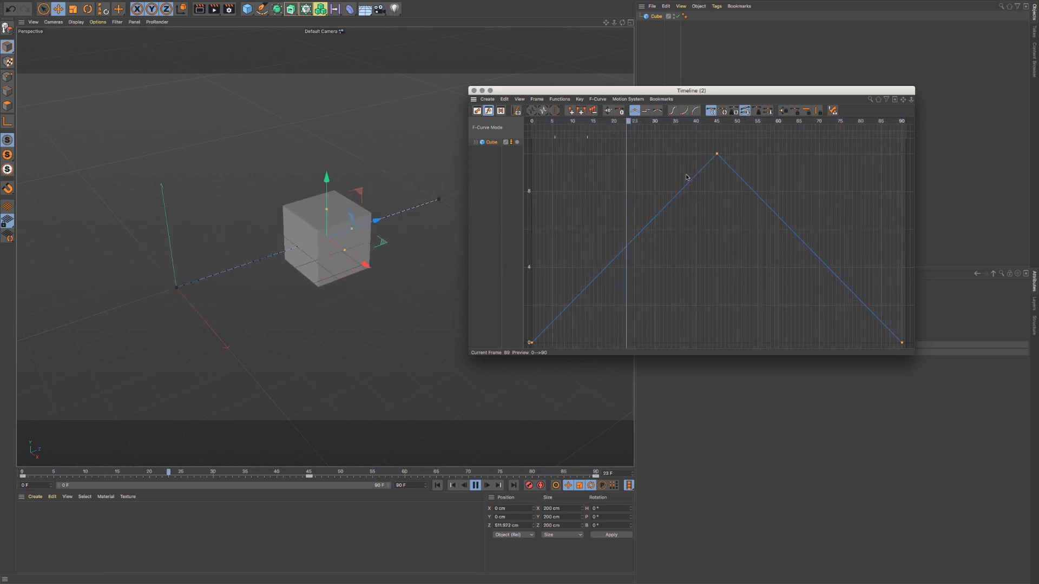
left_click_drag(551, 89, 552, 86)
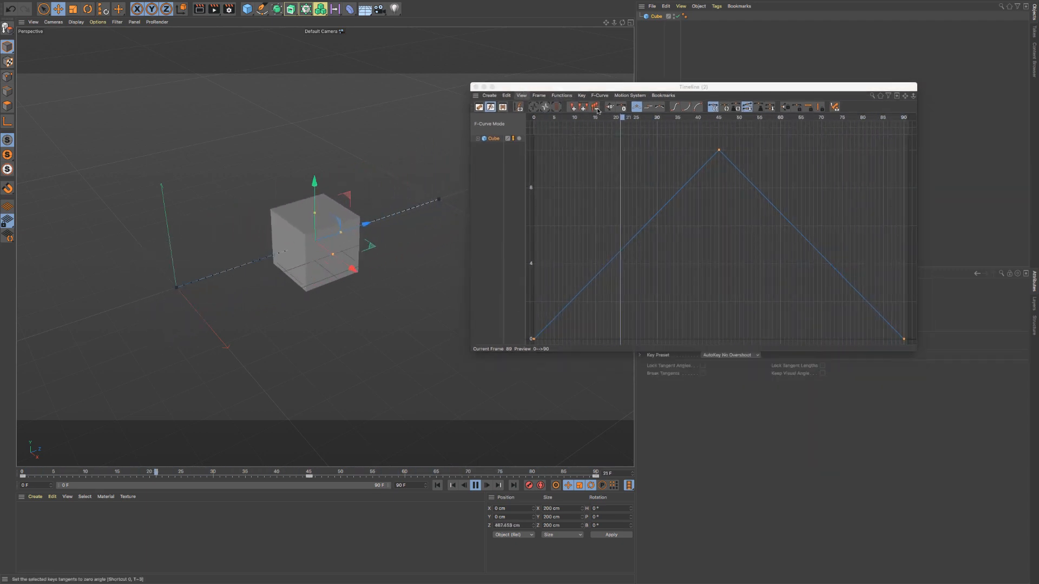
Step: Arrange the timeline above the project's Key Interpolation settings, frame the whole curve, and review the default Interpolation options
left_click_drag(616, 83, 272, 261)
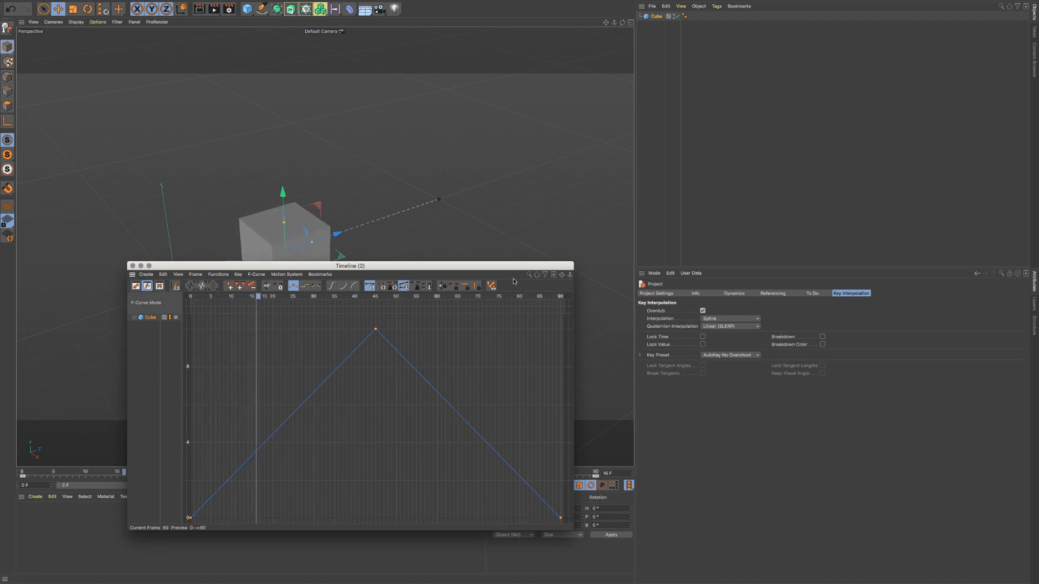
left_click_drag(510, 270, 875, 35)
left_click_drag(494, 295, 582, 196)
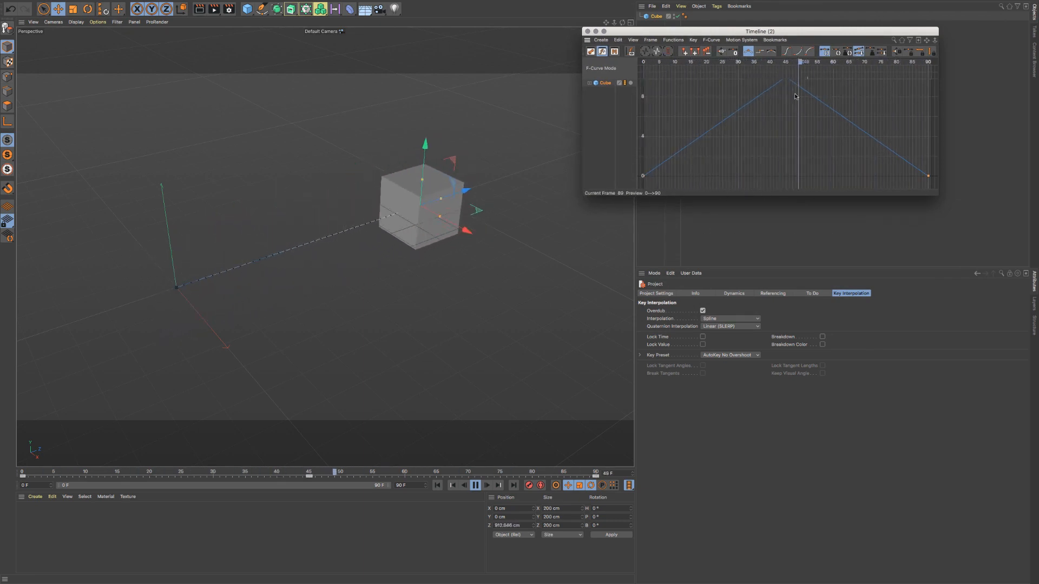
key("h")
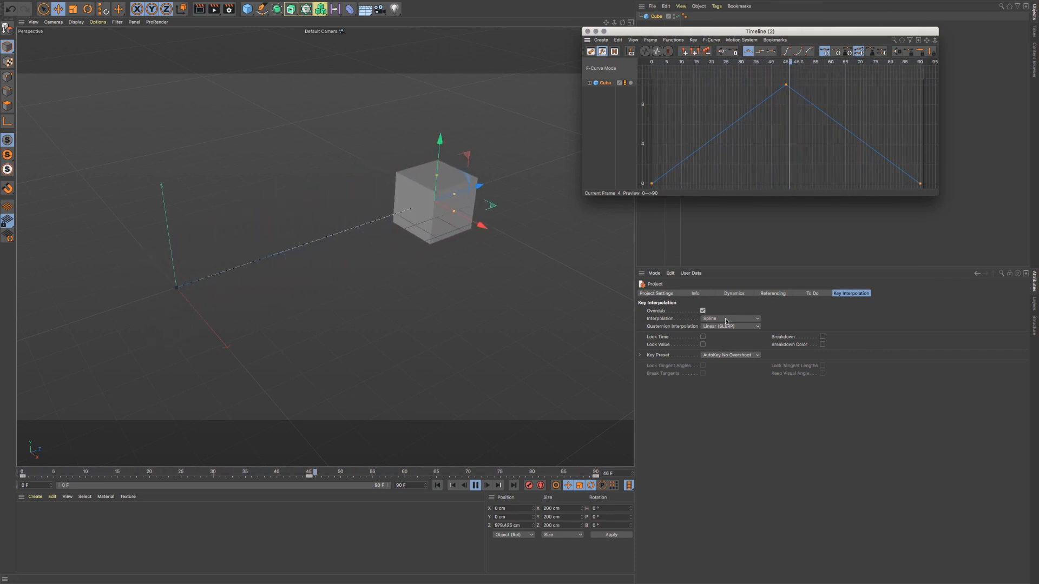
left_click(743, 321)
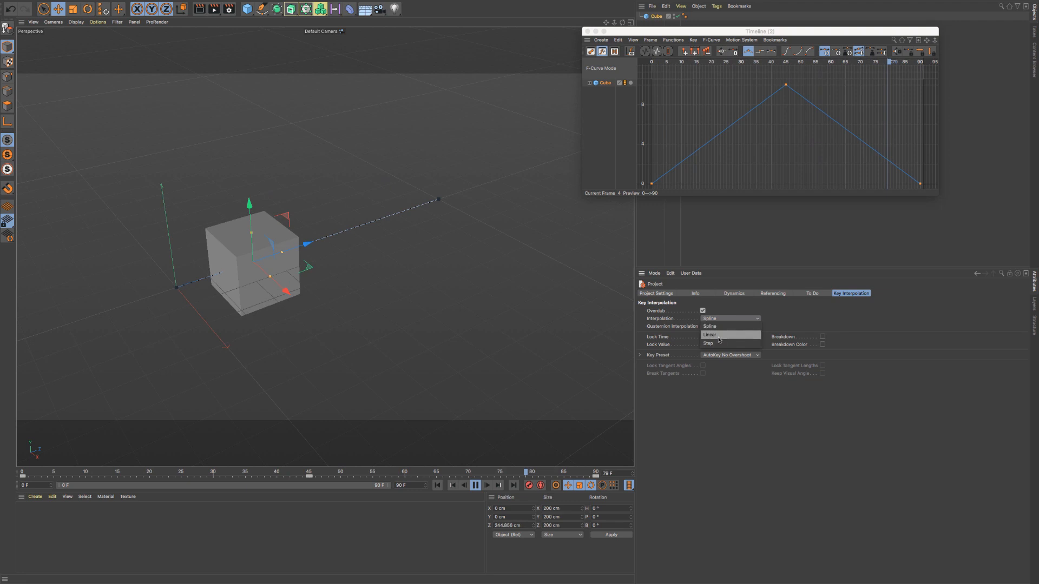
left_click(816, 325)
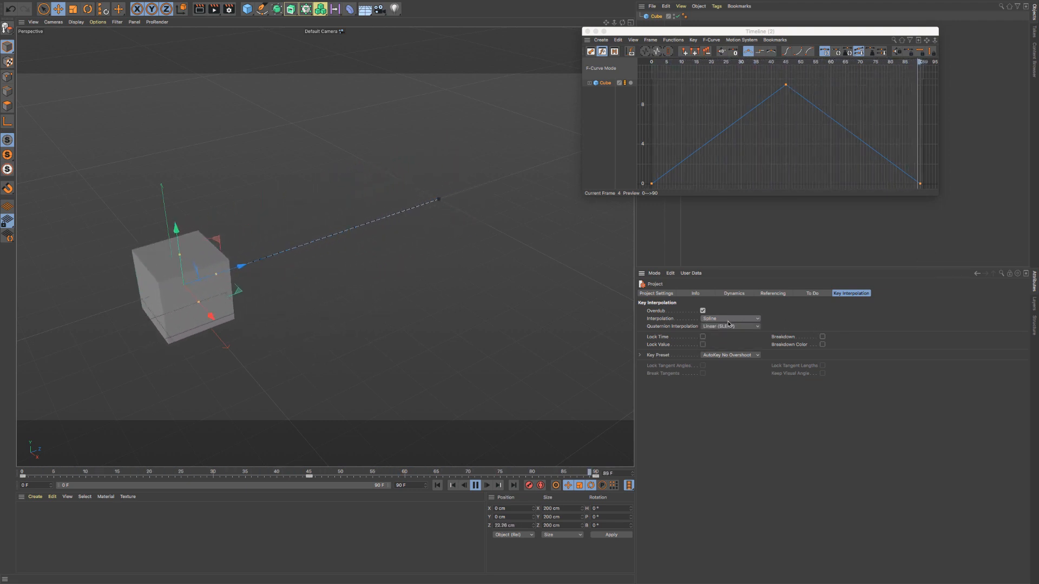
Step: Set the cube's Z position keys to spline interpolation and steepen the curve by angling the tangents of the frame 0 and frame 90 keys
left_click(770, 52)
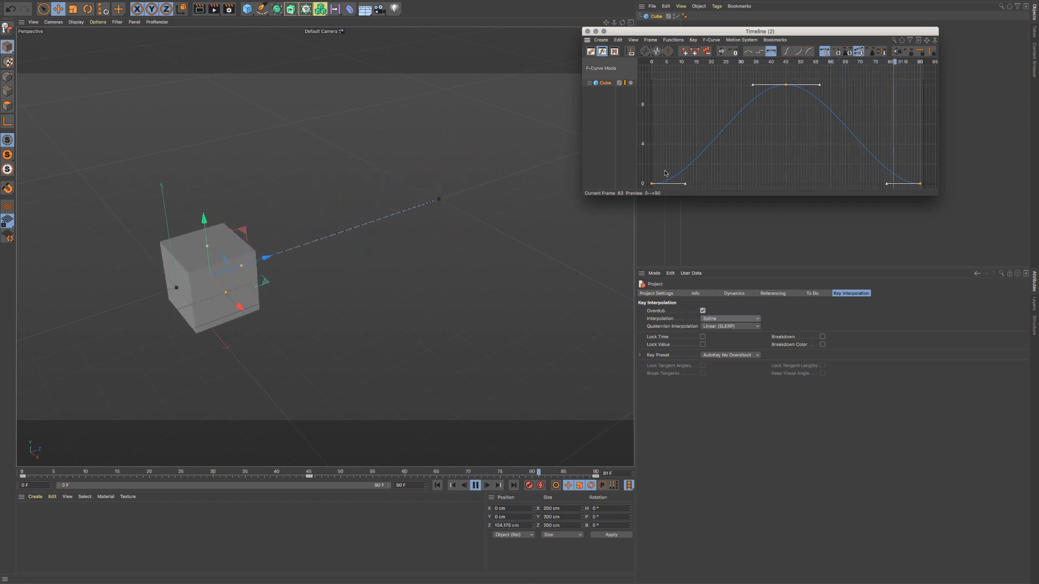
left_click_drag(644, 169, 665, 190)
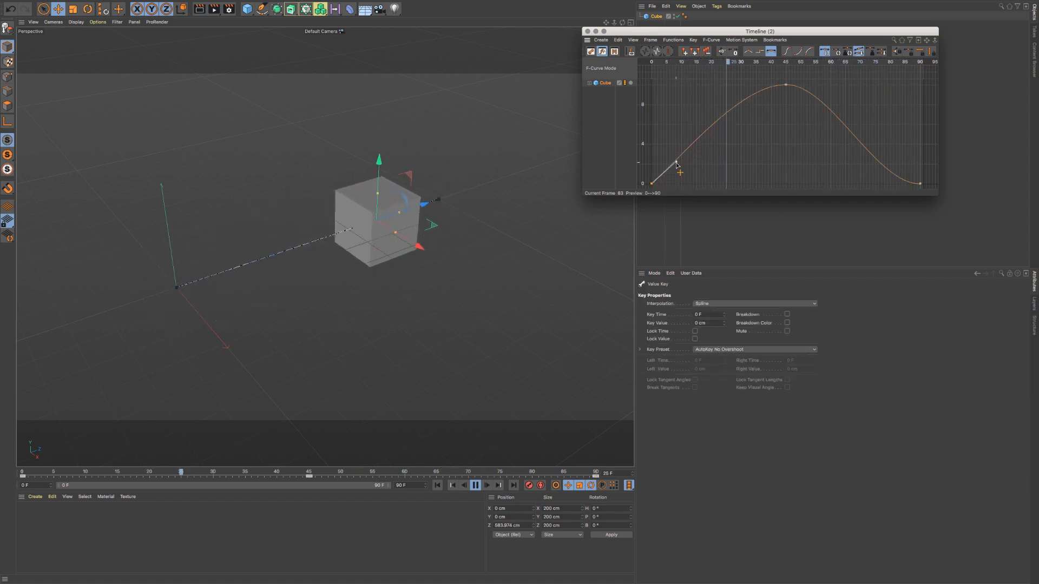
left_click(674, 152)
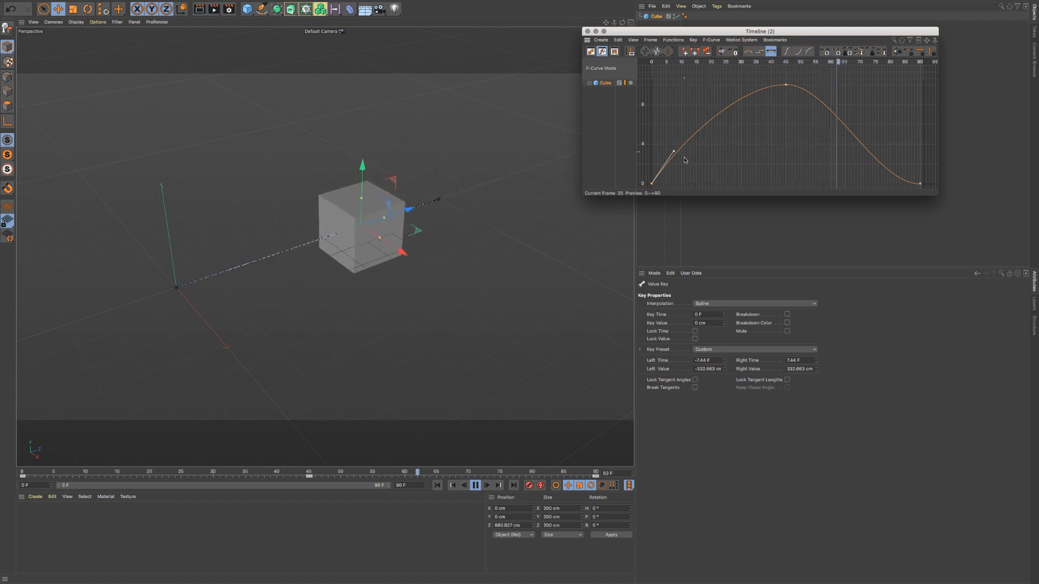
left_click(921, 185)
left_click_drag(886, 185, 897, 157)
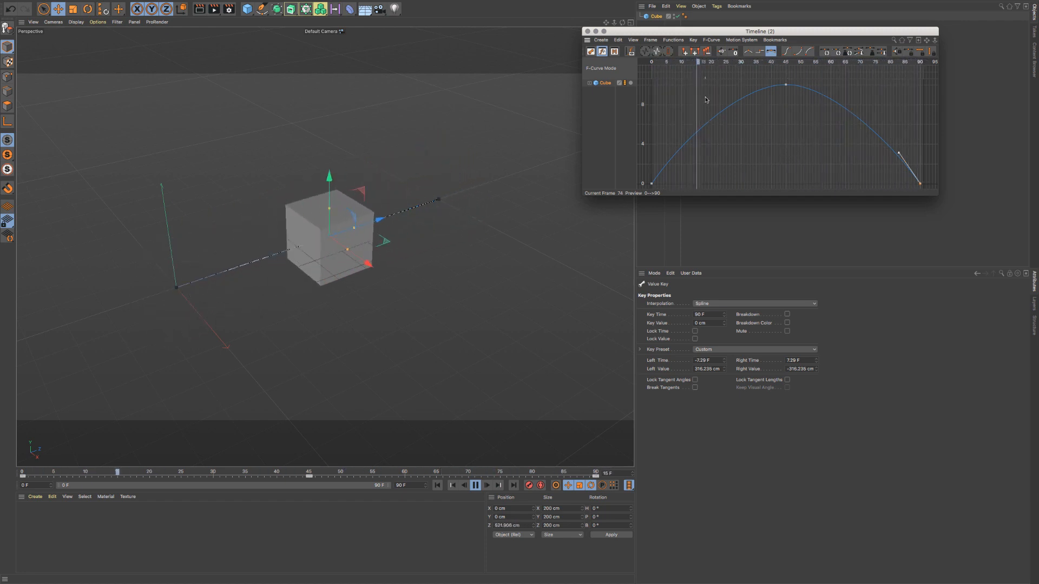
Step: Set the curve keys at frames 0 and 45 to linear interpolation in the F-Curve timeline
left_click(786, 86, "shift")
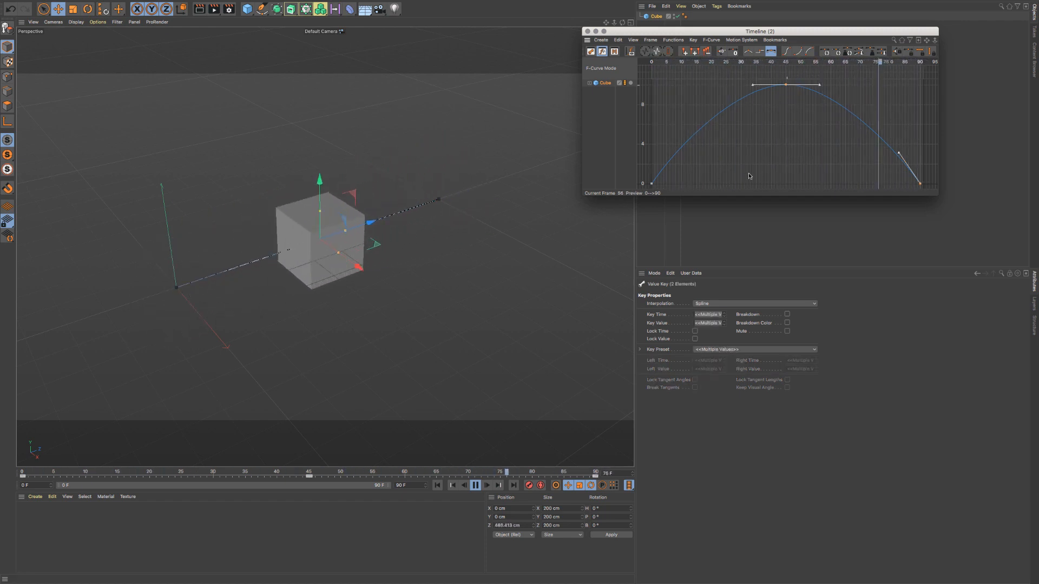
left_click(653, 184)
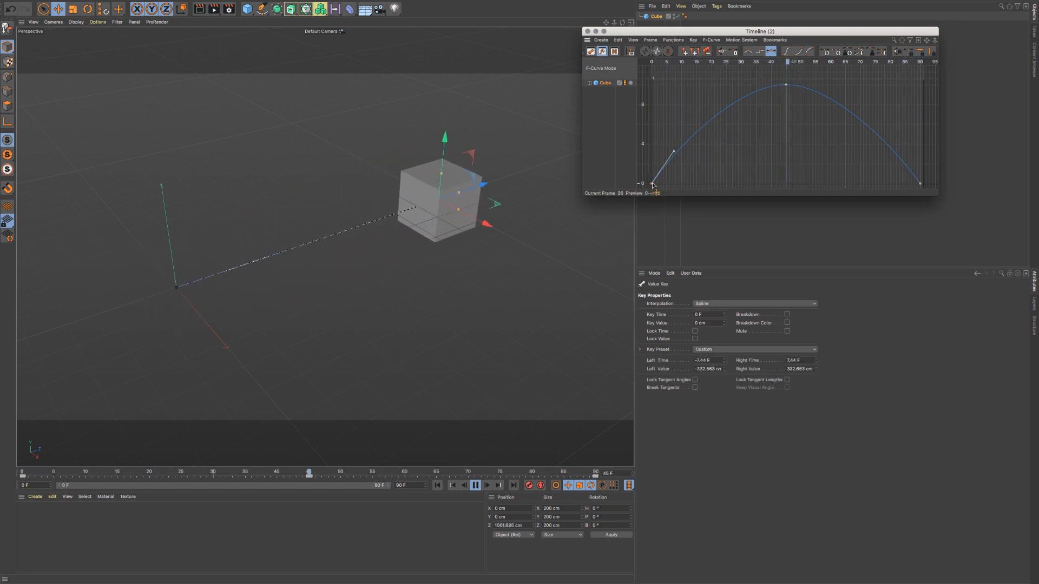
left_click(750, 54)
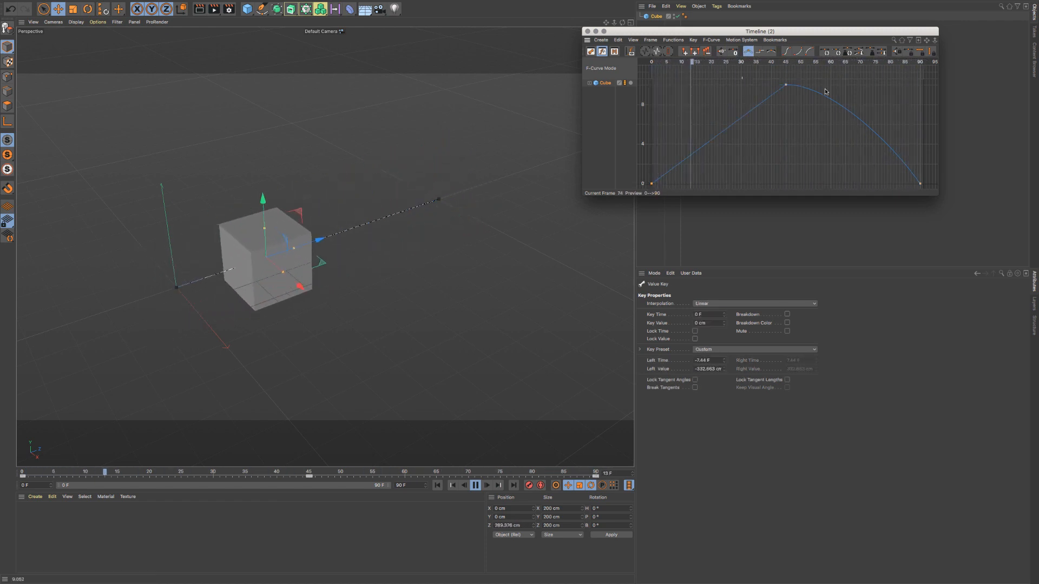
left_click(786, 85)
left_click(750, 52)
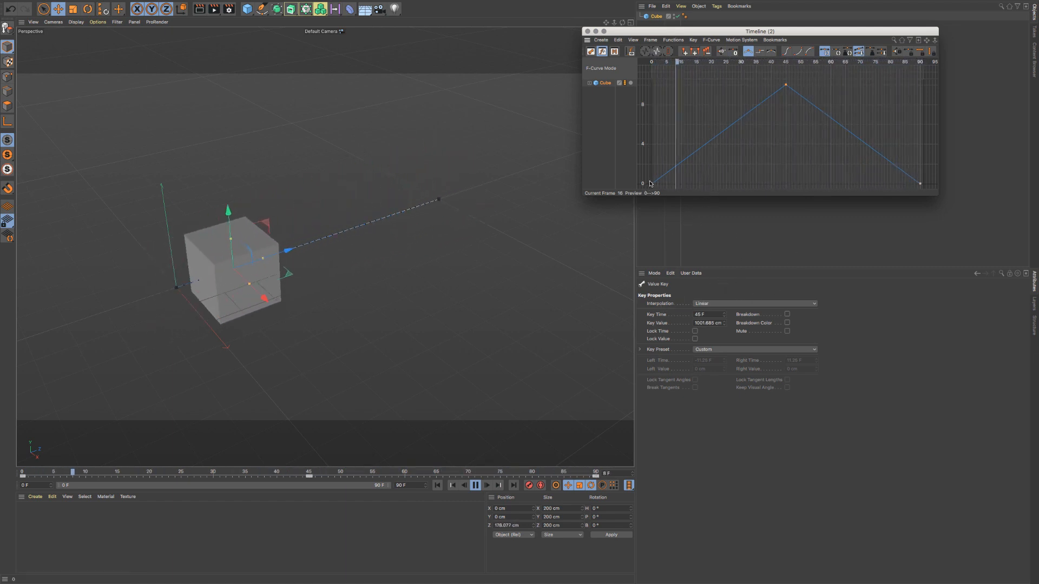
Step: Undo the linear interpolation and the tangent adjustments on the cube's position curve
key("super+z")
key("super+z")
key("super+z")
key("super+z")
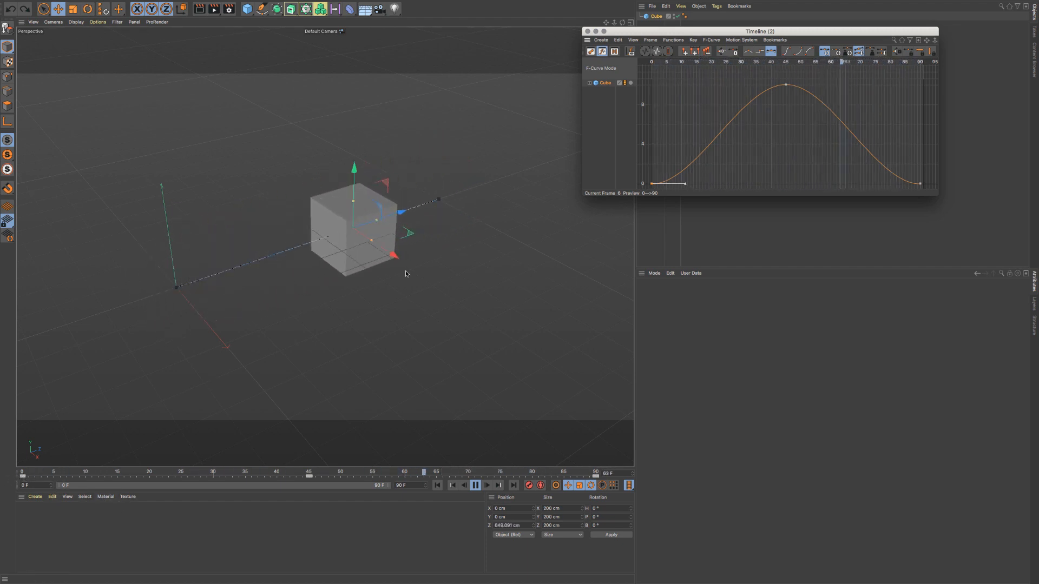
Step: Set Interpolation to Linear in the properties of the keys at frames 0 and 45, and close the F-Curve timeline
left_click(22, 477)
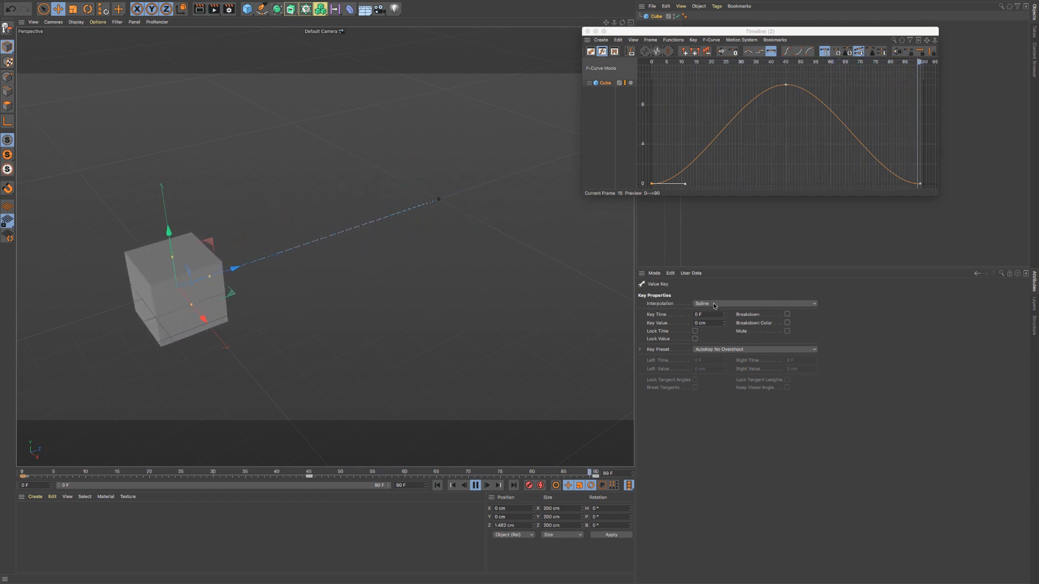
left_click(735, 304)
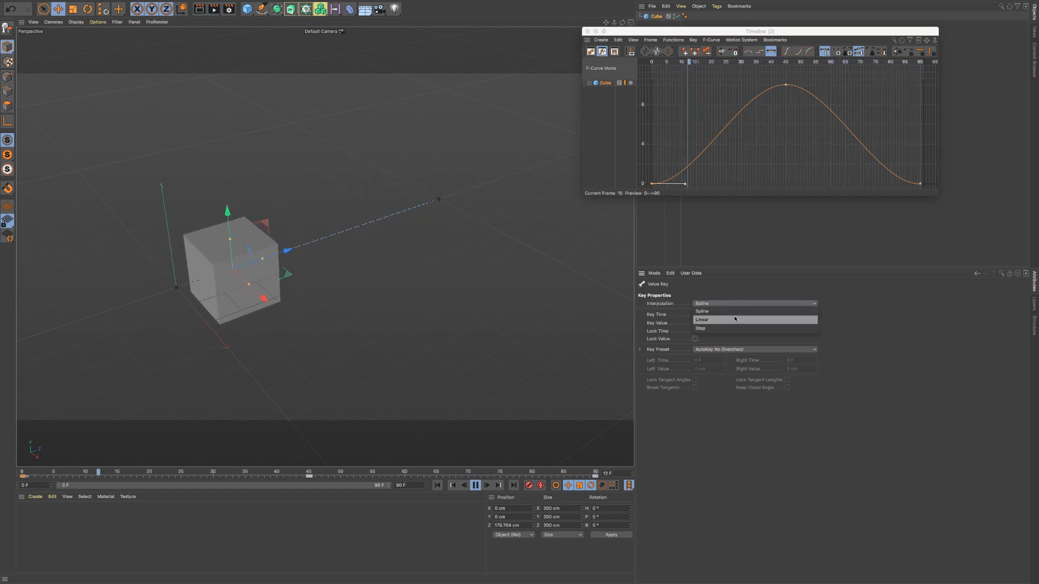
left_click(735, 319)
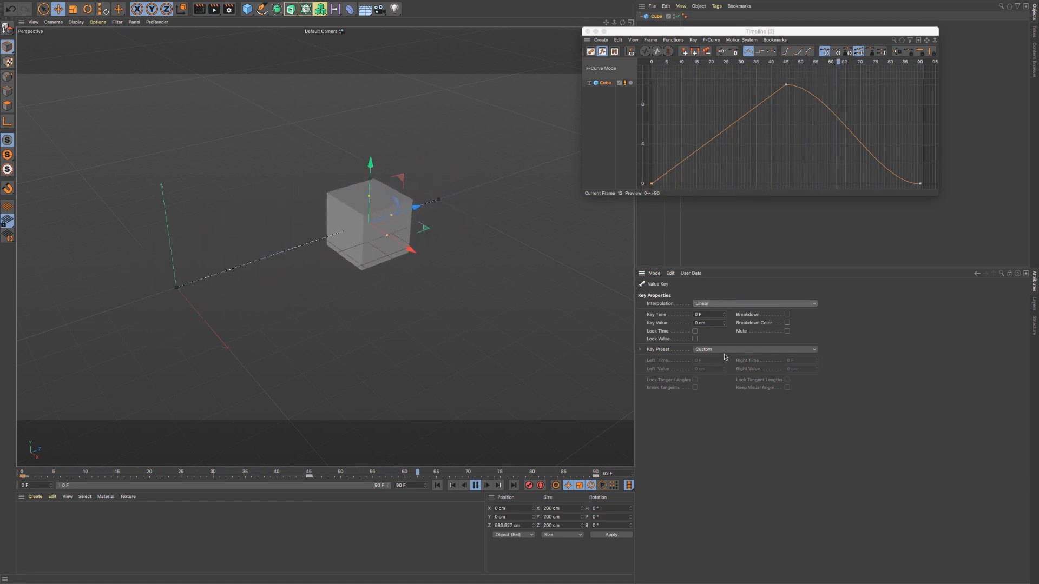
left_click(309, 476)
left_click(752, 303)
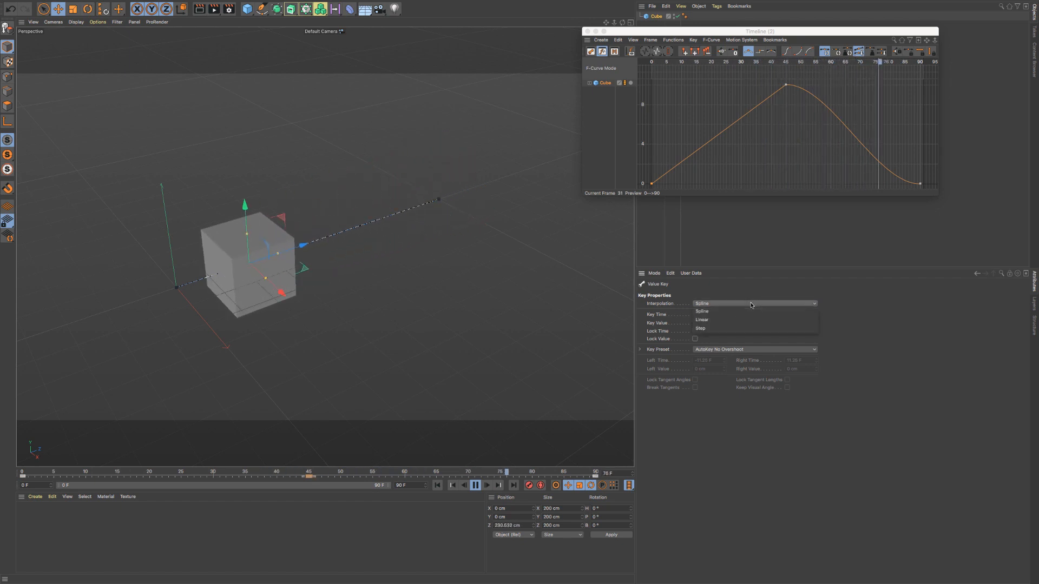
left_click(745, 323)
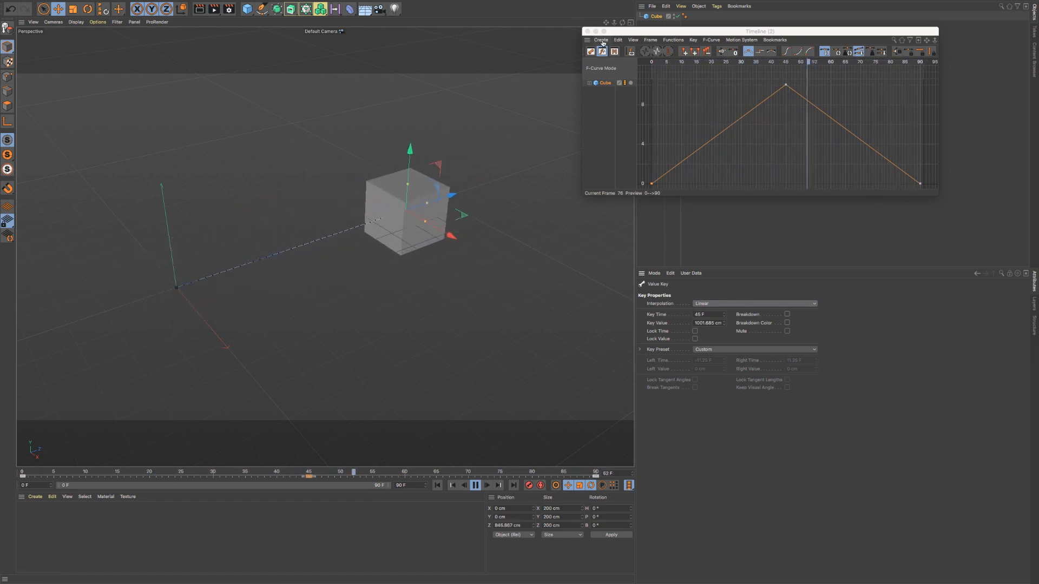
left_click(589, 31)
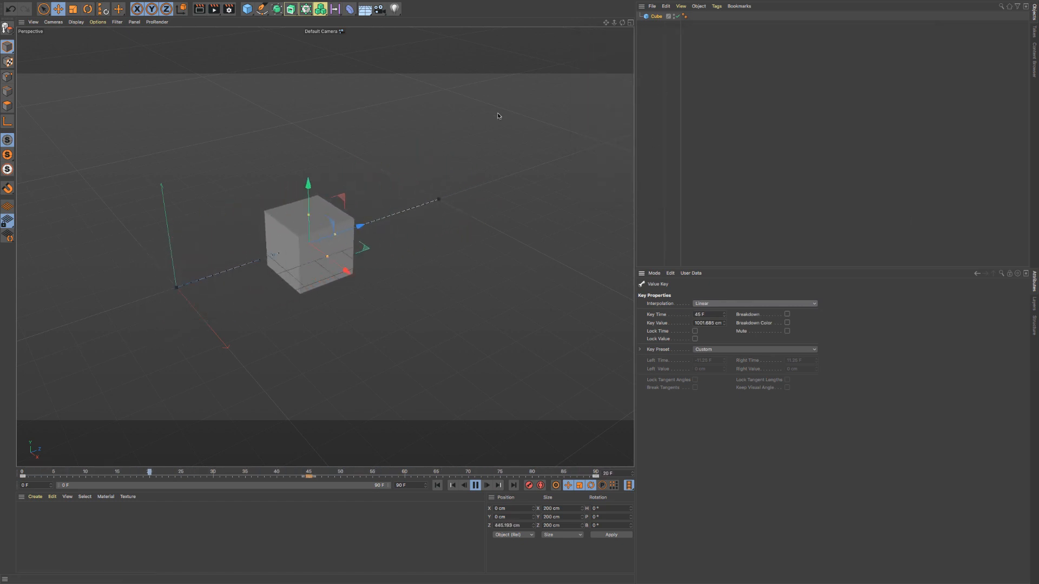
Step: Switch to the Ejercicio 103 con Assets project and show its Project Info
key("ctrl+d")
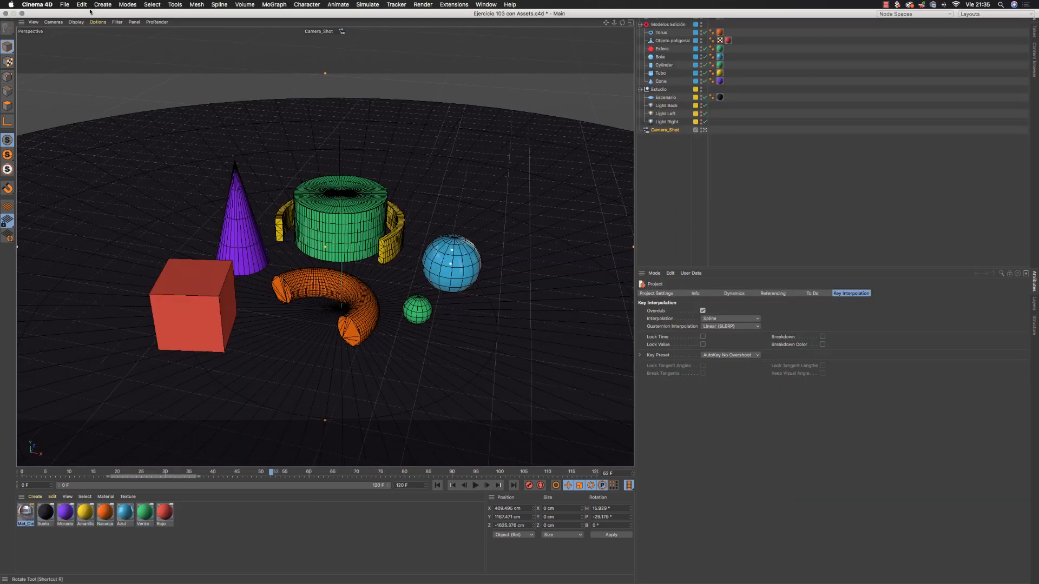
left_click(81, 5)
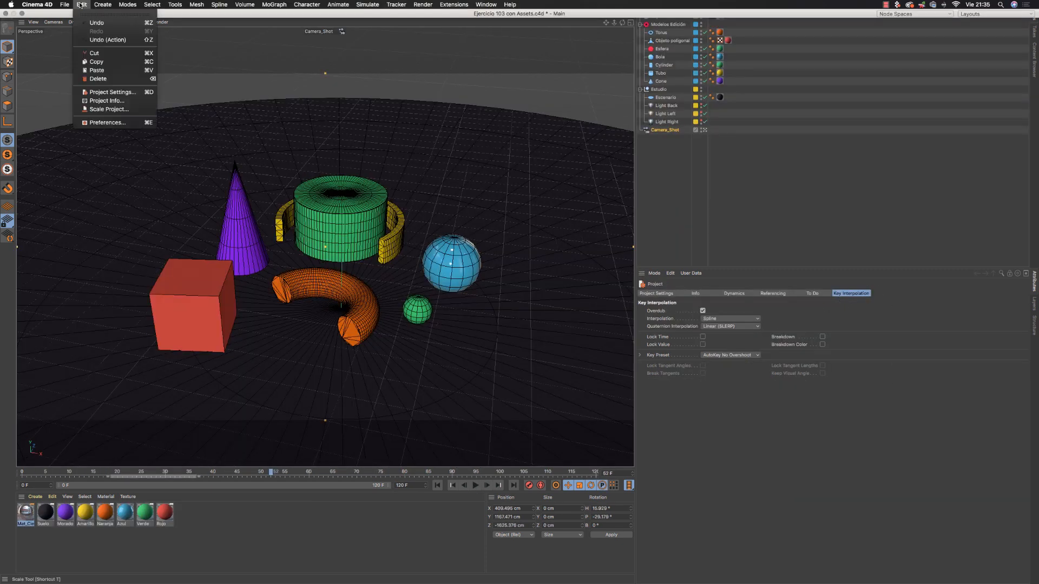
left_click(102, 100)
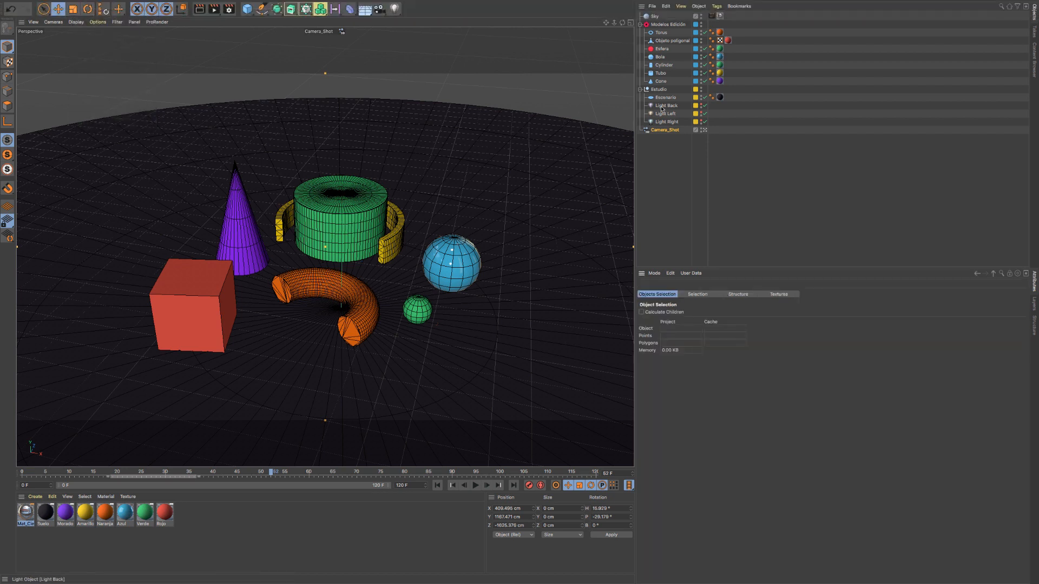
Step: Select all the model objects from Torus through Cone and show the Project Info for this selection
left_click(661, 81)
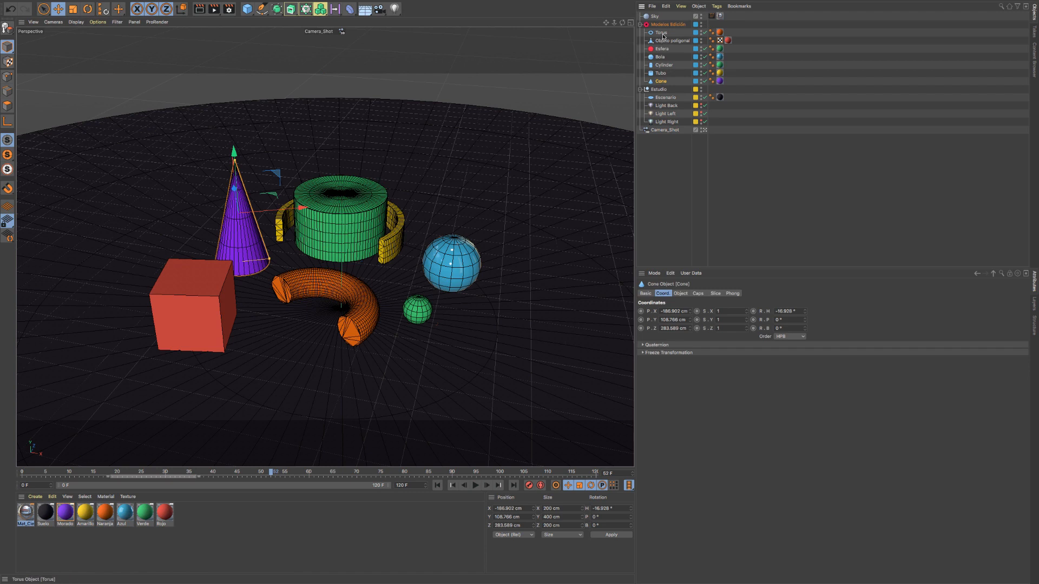
left_click(661, 33, "shift")
mouse_move(120, 7)
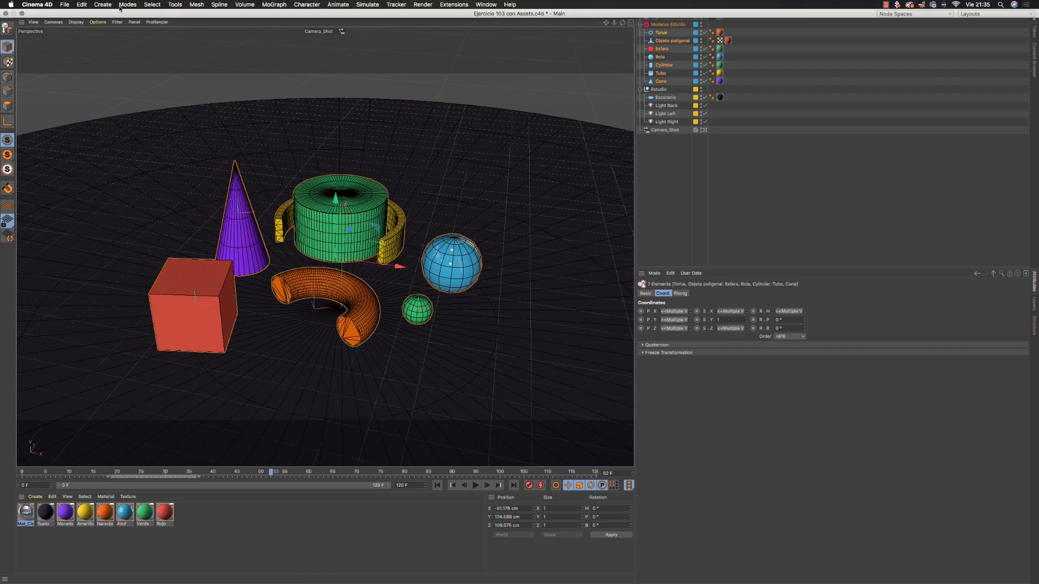
left_click(82, 5)
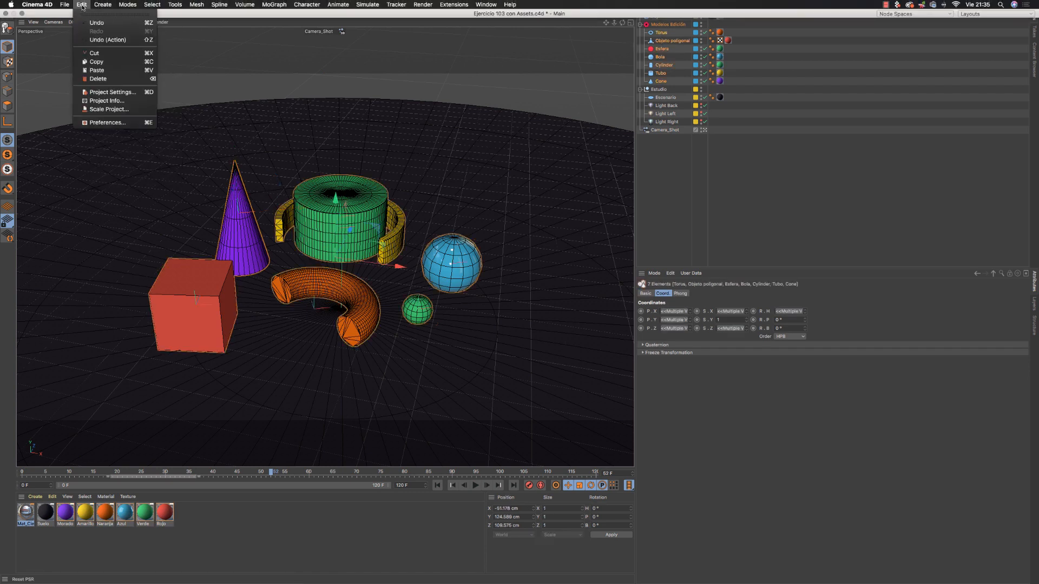
left_click(106, 101)
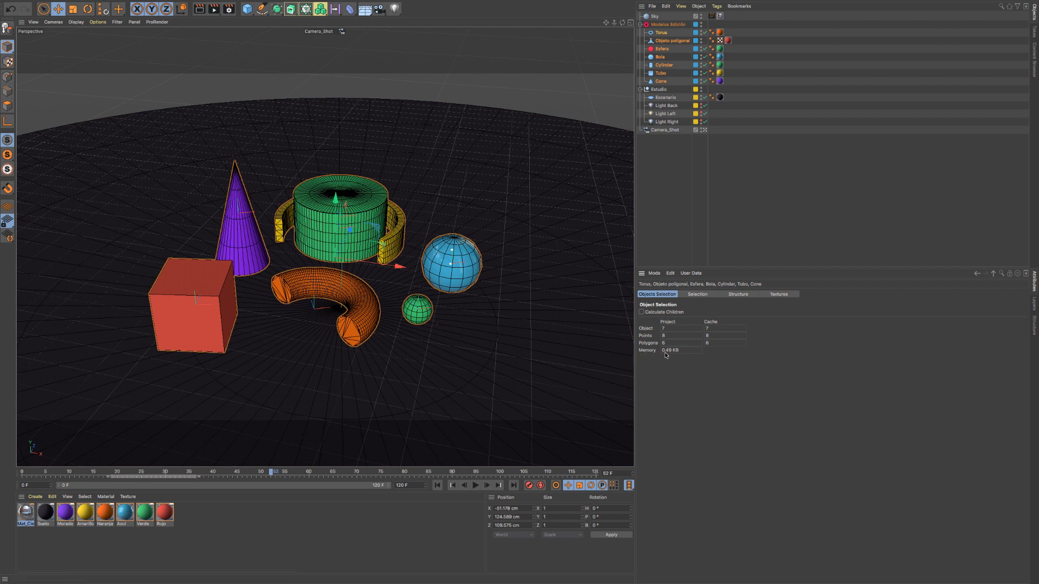
Step: Review the Selection, Structure and Textures information for the selected objects, and return to the object selection statistics
left_click(698, 297)
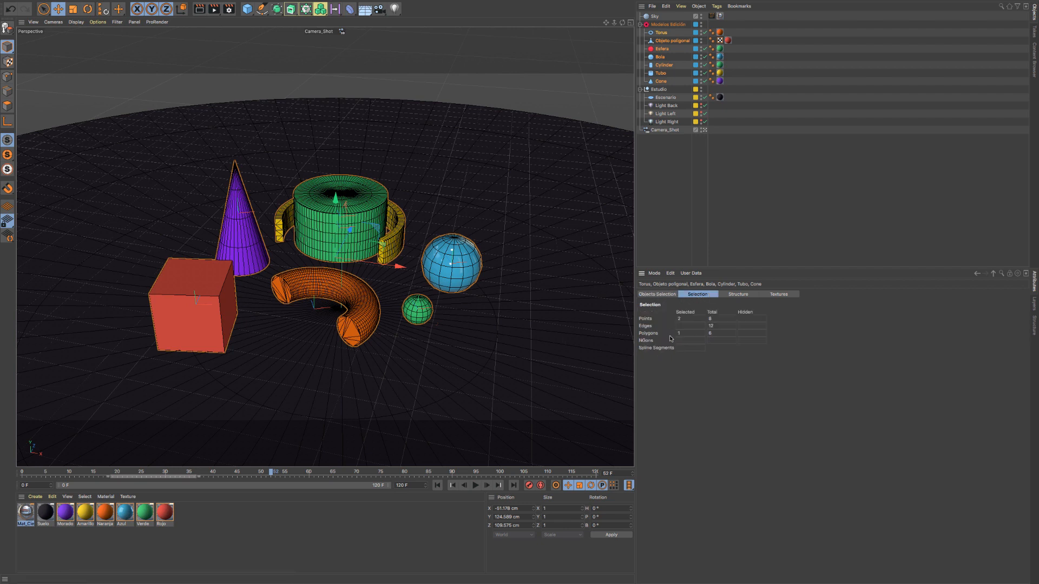
left_click(736, 297)
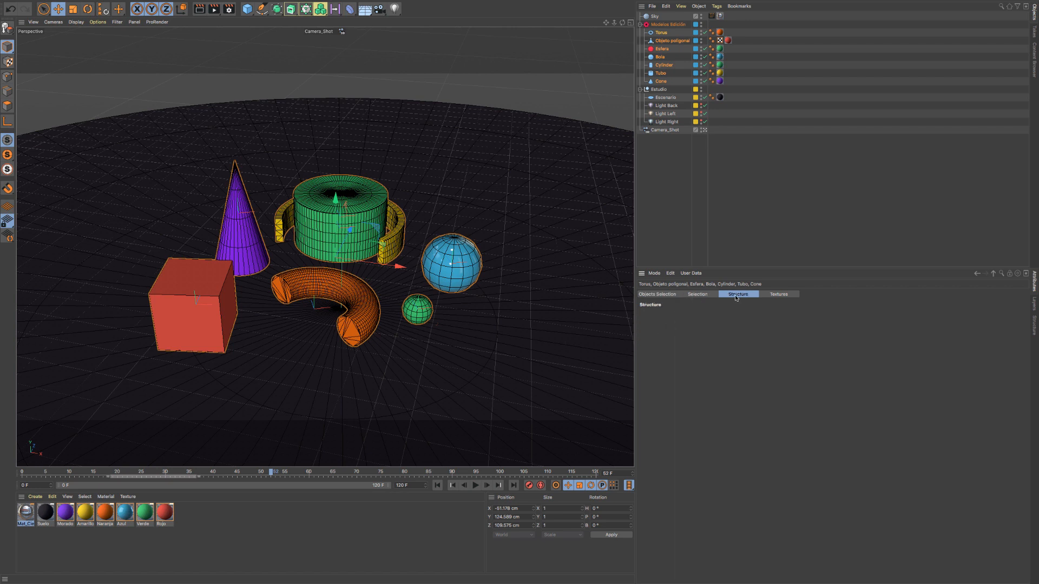
left_click(778, 294)
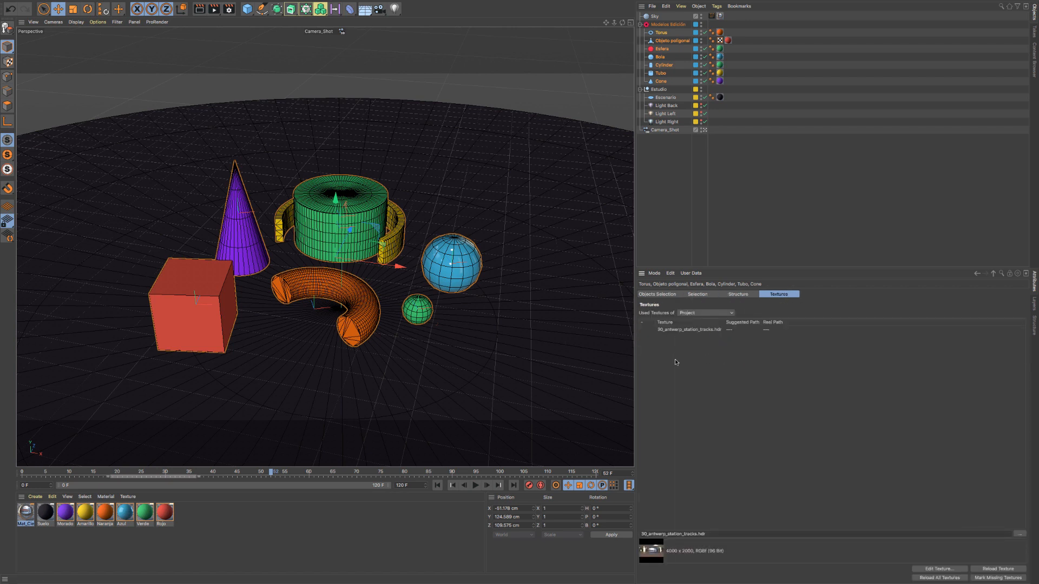
left_click(657, 295)
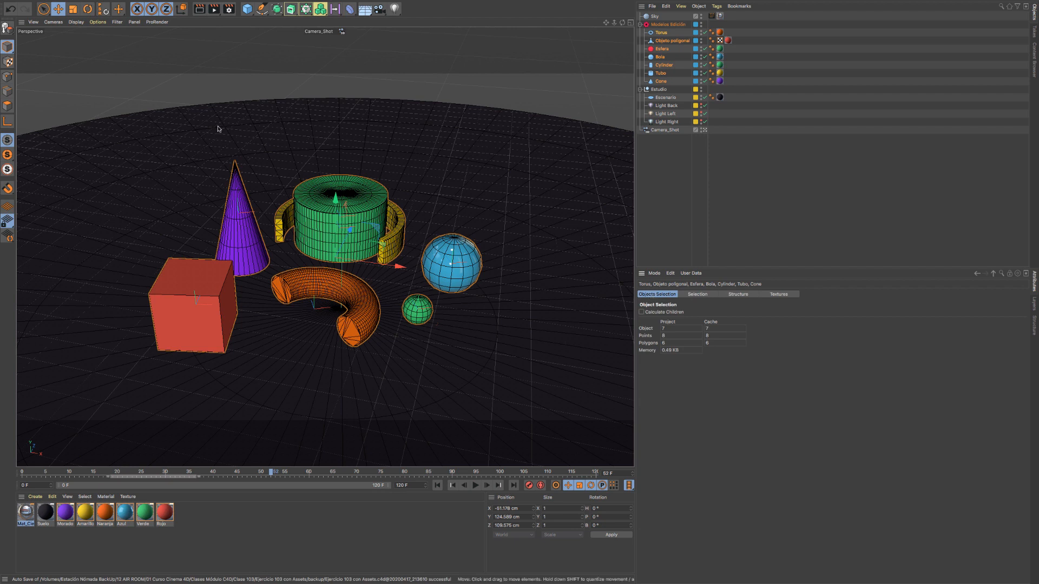
Step: Open the Preferences and review the interface's Language and Scheme options, keeping English (en-US) and Dark
left_click(82, 4)
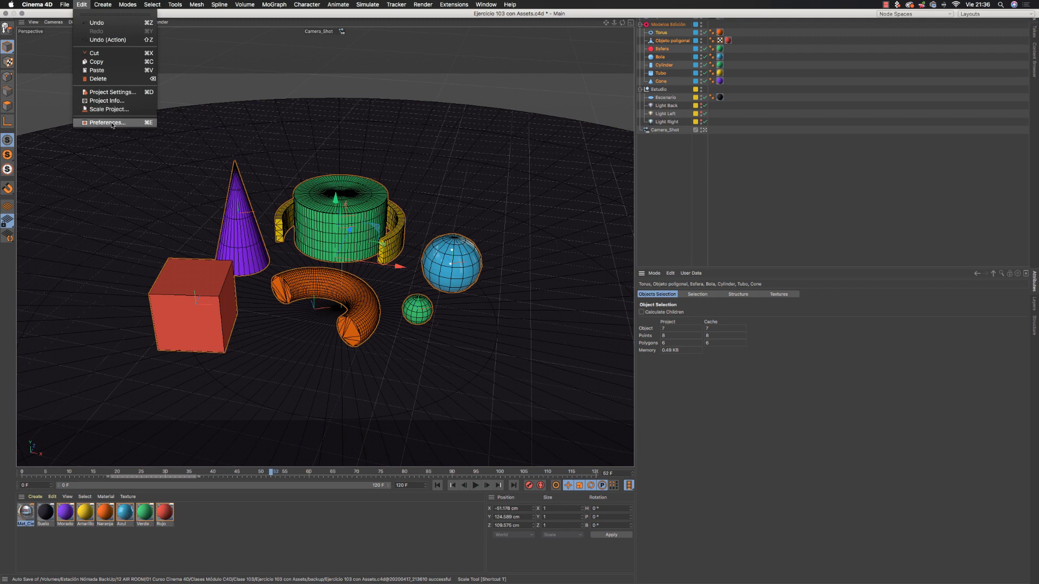
left_click(111, 123)
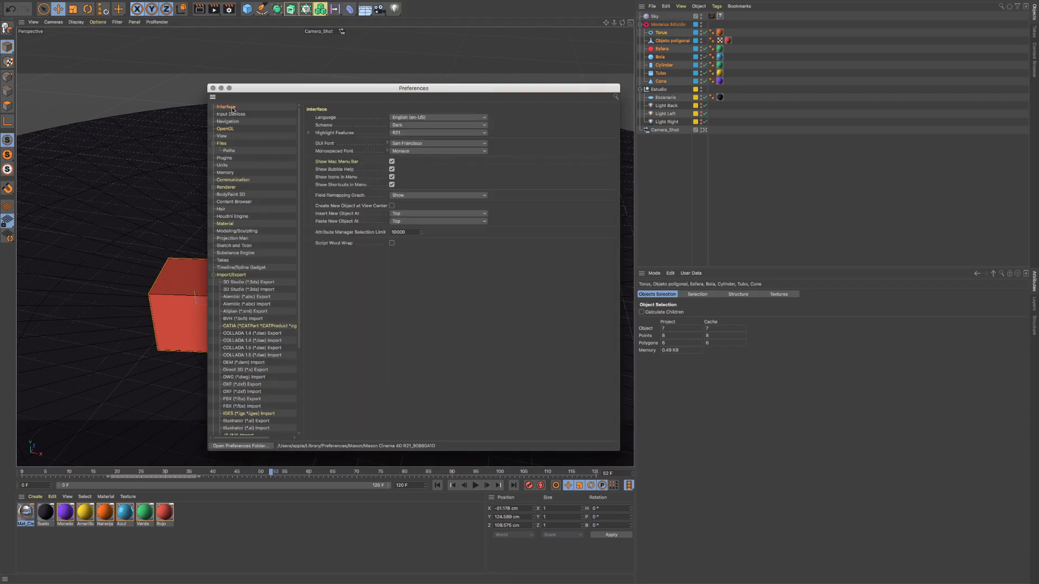
left_click(476, 117)
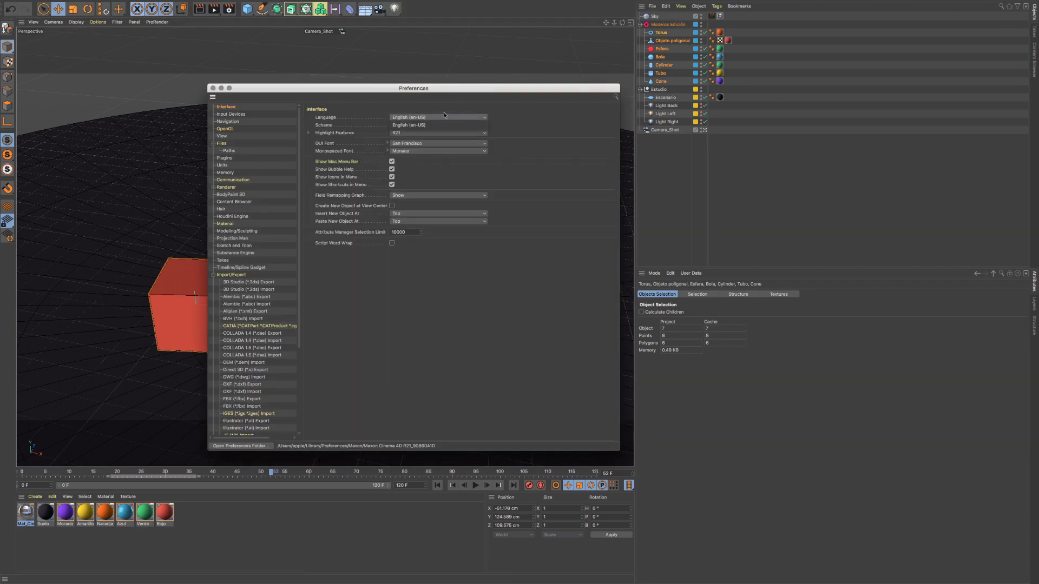
left_click(407, 120)
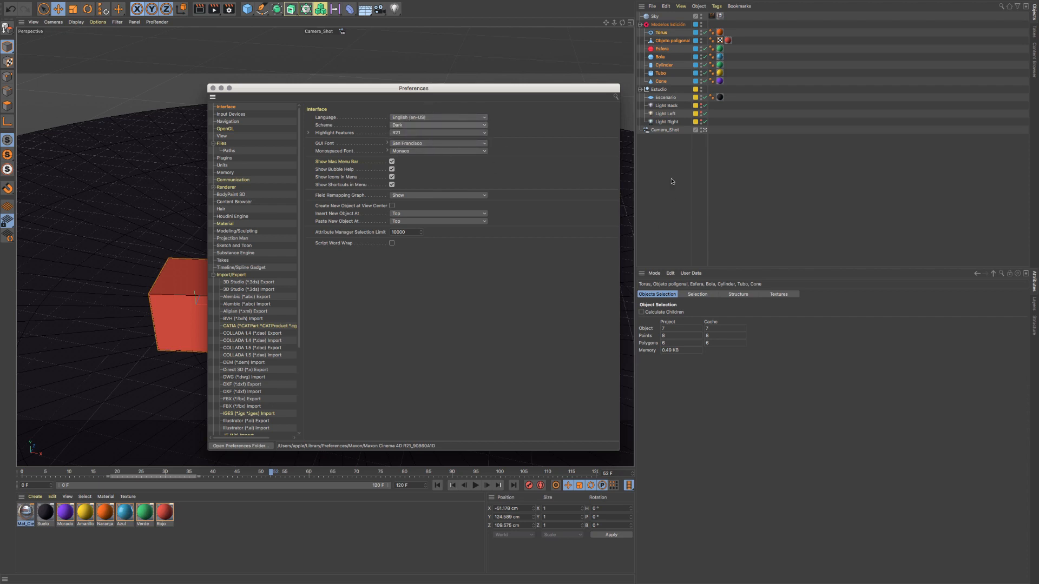
left_click(445, 125)
left_click(445, 136)
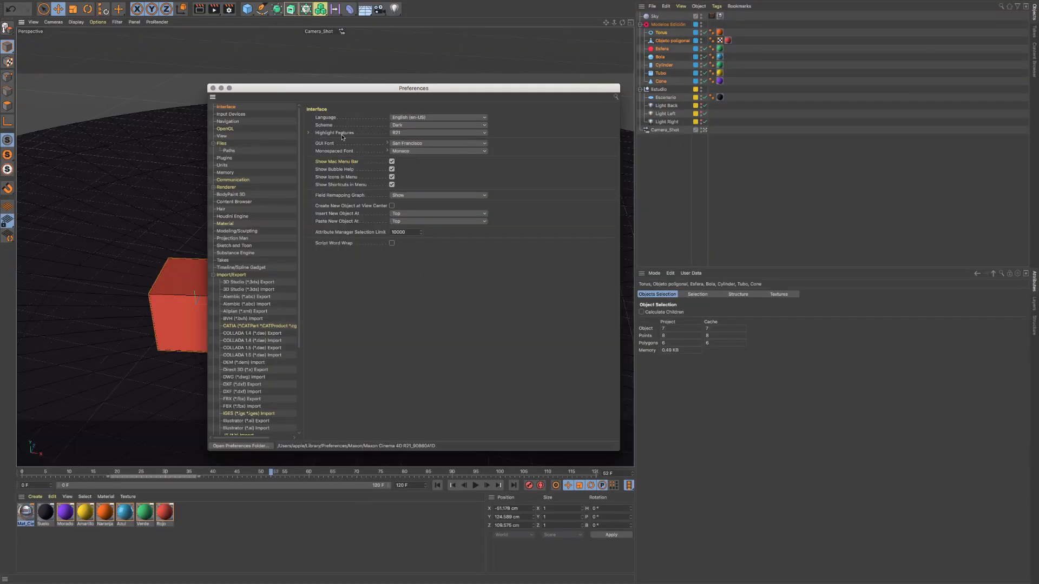
Step: Compare the R20 and R19 settings of Highlight Features in the Interface preferences, and return the option to R21
left_click(420, 134)
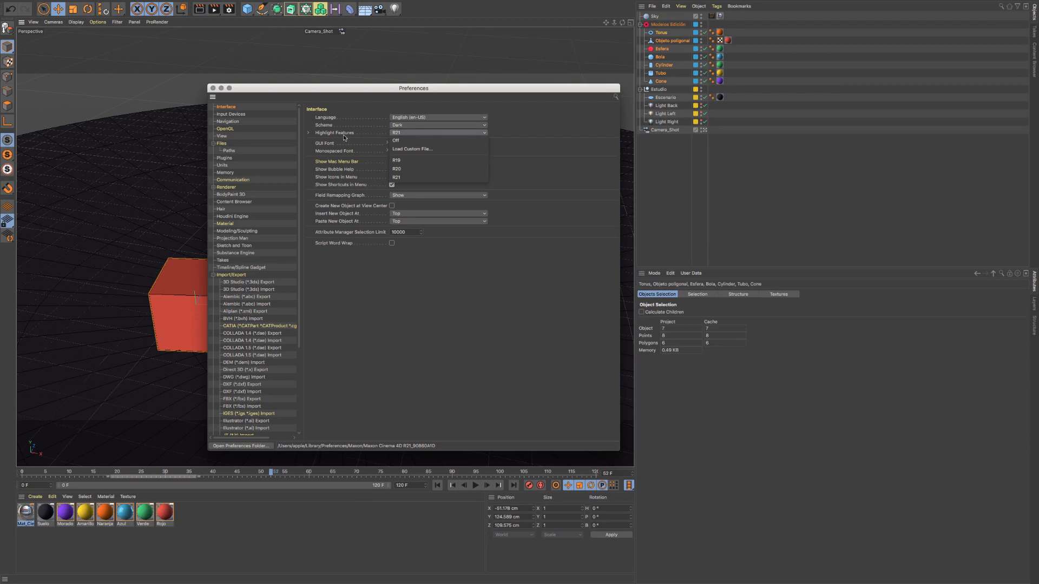
left_click(420, 170)
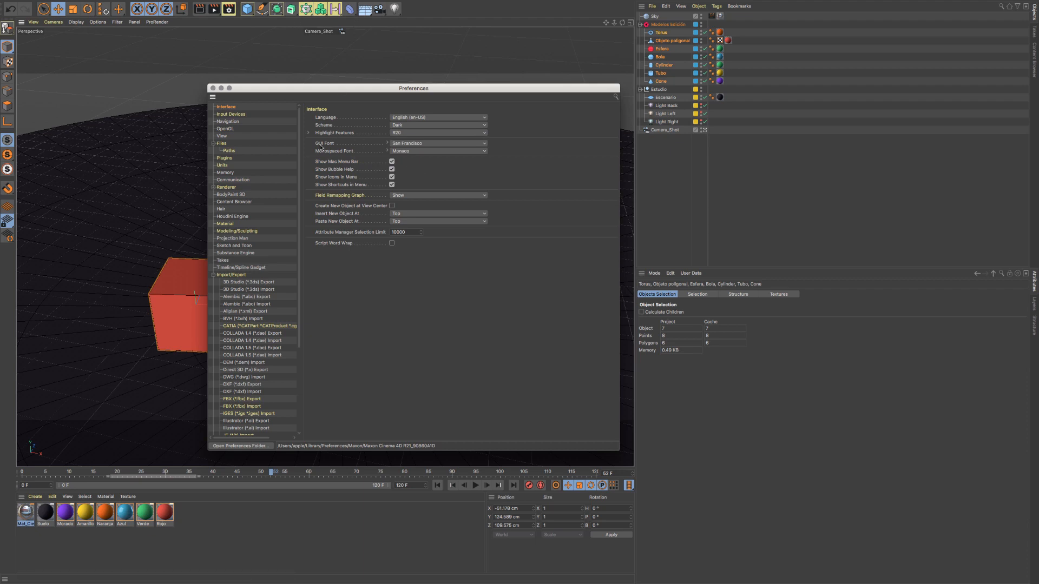
left_click(411, 133)
left_click(418, 161)
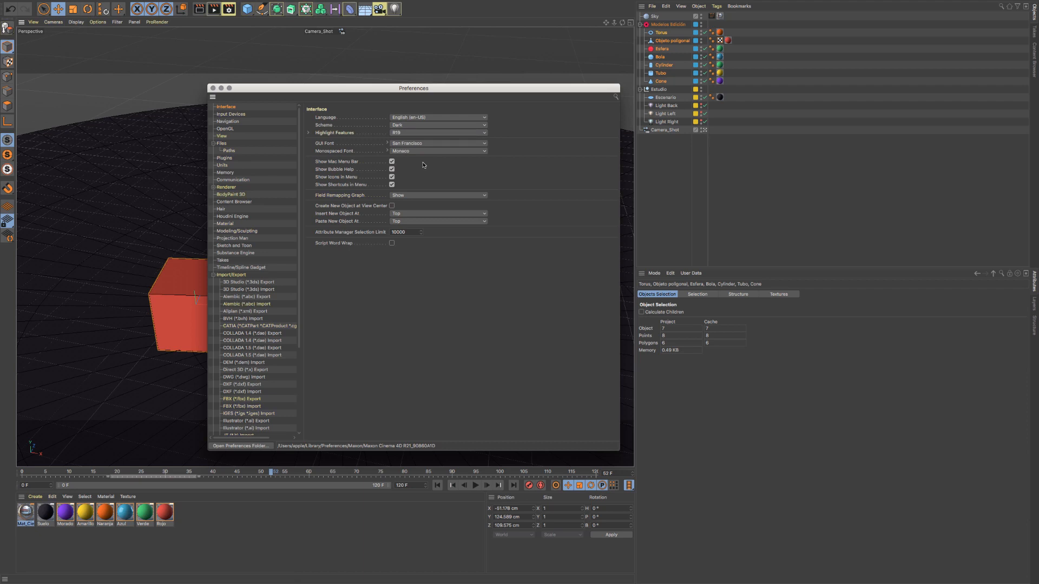
left_click(410, 132)
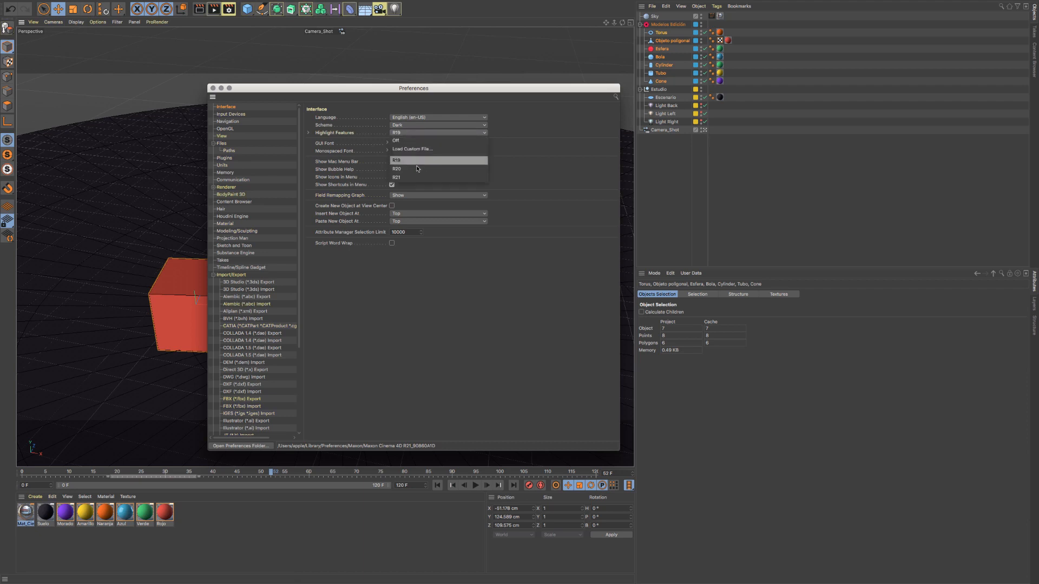
left_click(414, 166)
left_click(415, 131)
left_click(421, 177)
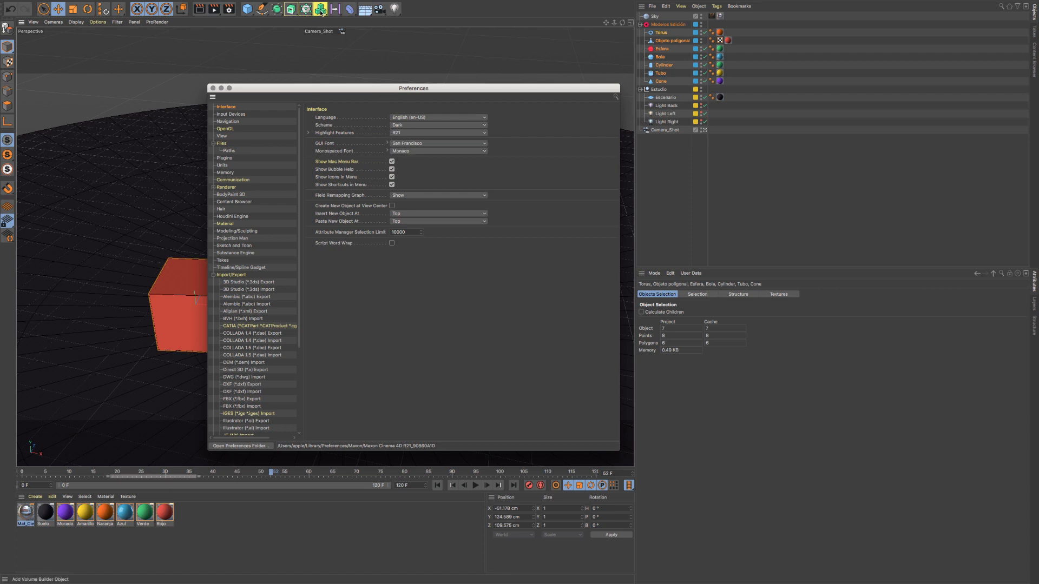
left_click(414, 134)
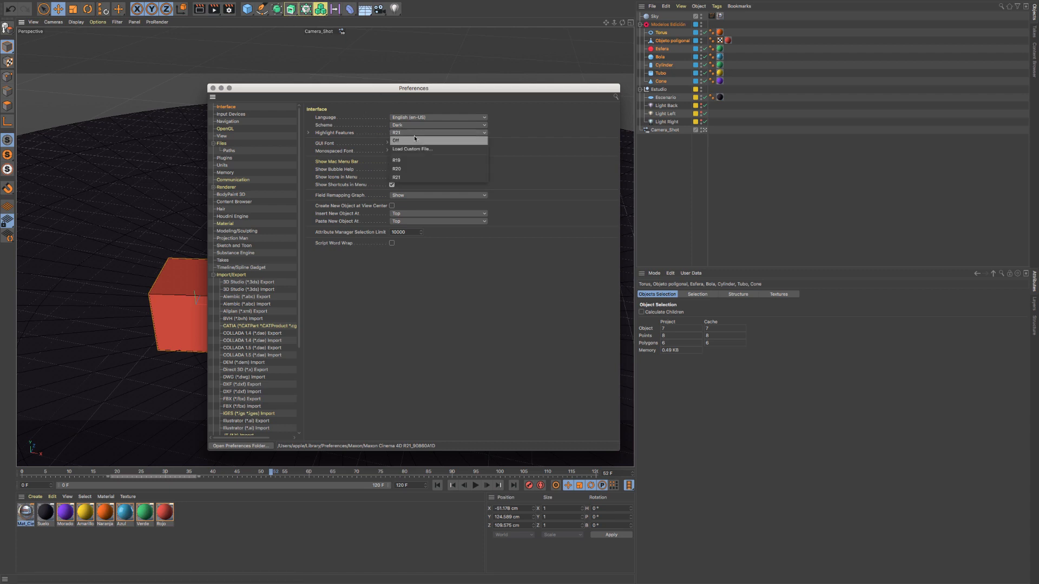
left_click(423, 178)
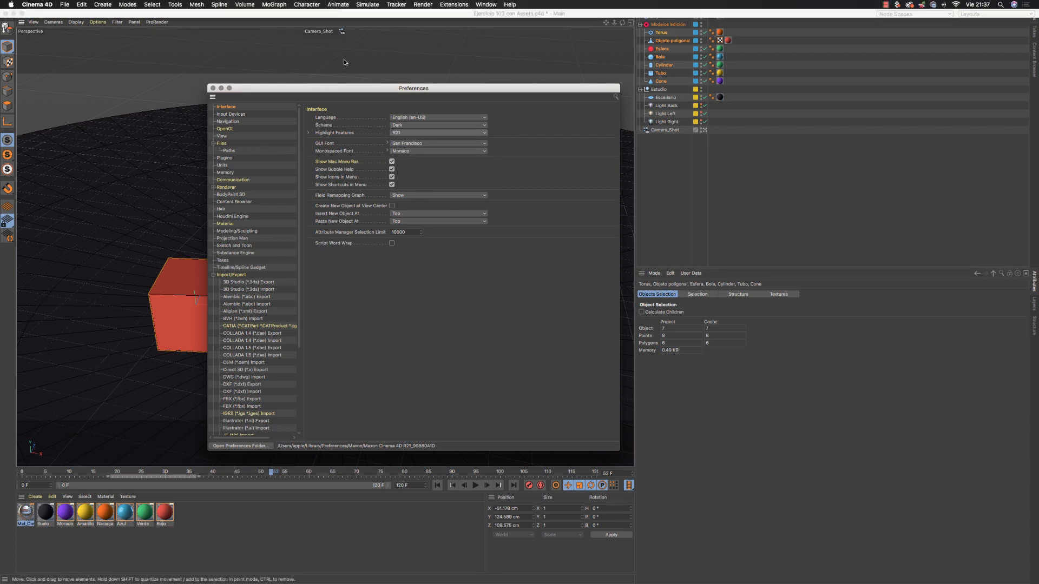
Step: Move the Preferences window clear of the 3D objects and inspect the GUI Font choice, keeping San Francisco
left_click_drag(350, 92, 453, 148)
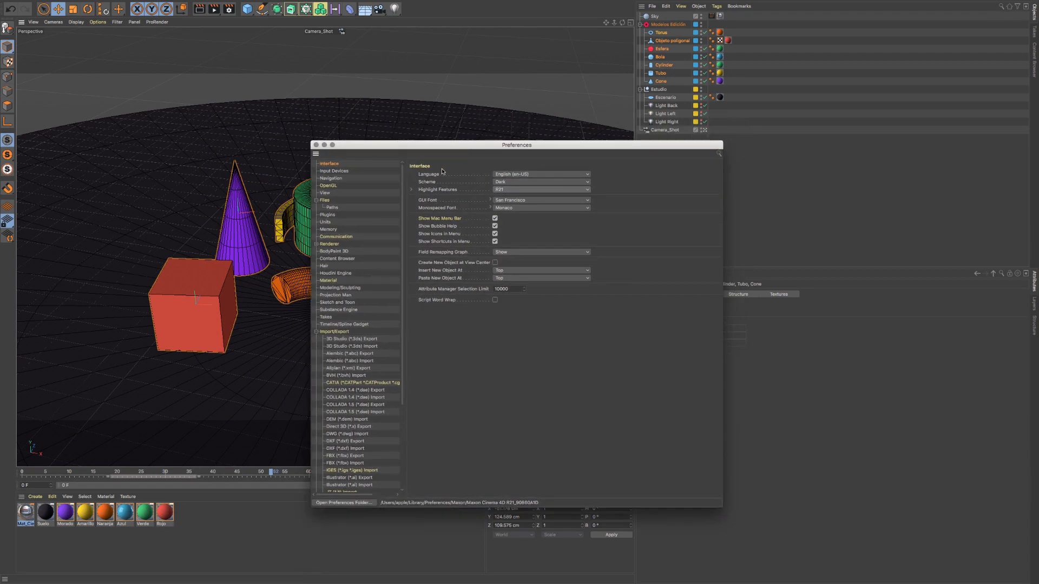
left_click_drag(467, 153, 678, 178)
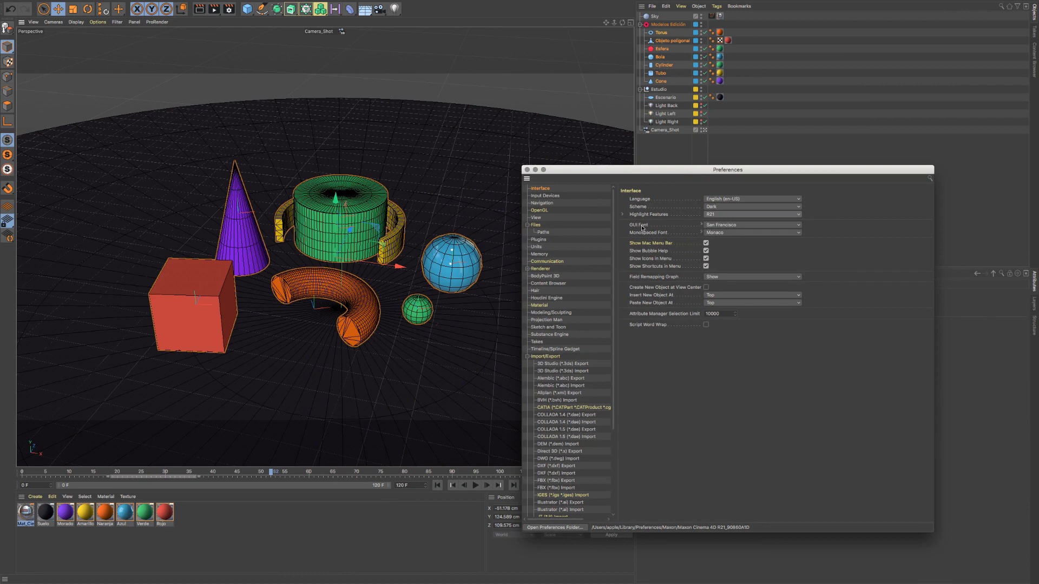
left_click(736, 227)
left_click(956, 244)
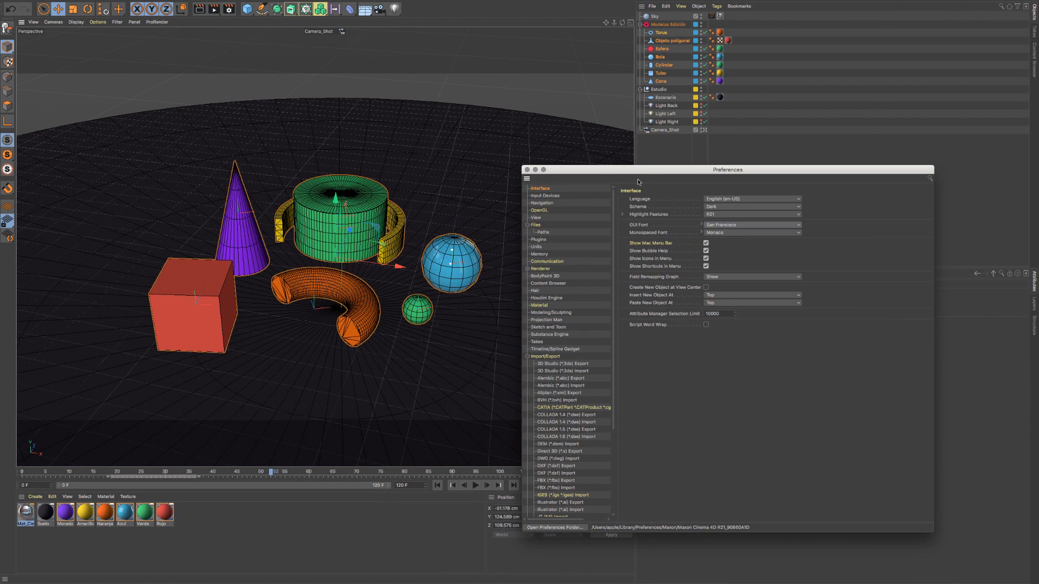
Step: Reposition the Preferences window and review the Insert New Object At options, keeping Top
left_click_drag(638, 182, 602, 163)
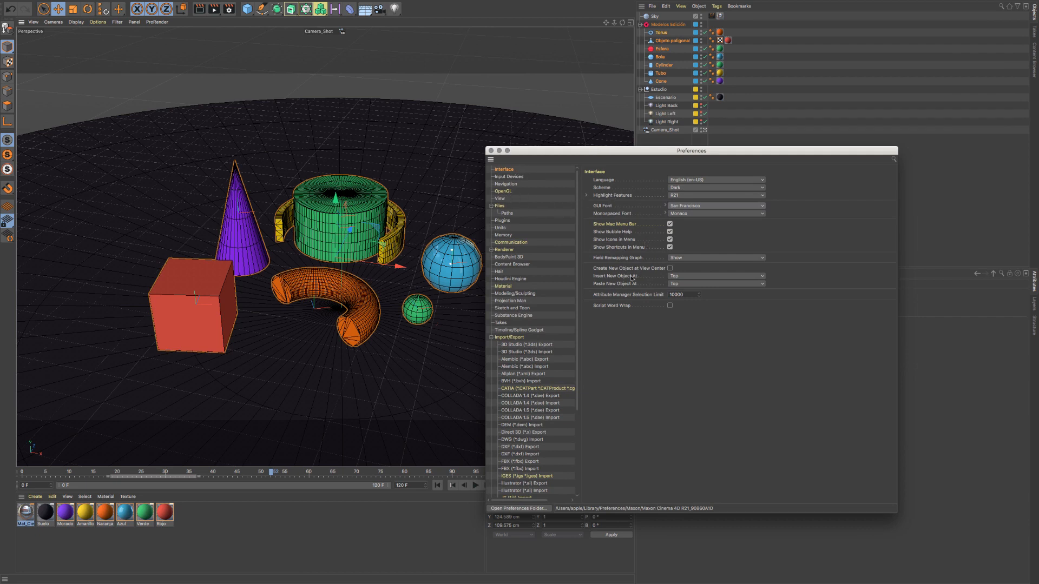
left_click_drag(659, 150, 545, 183)
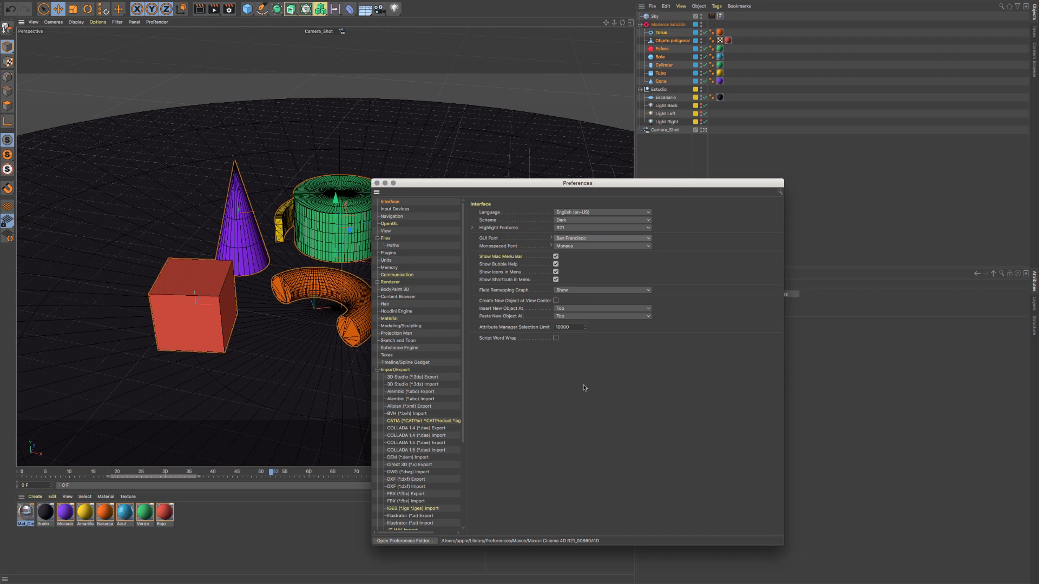
left_click(633, 309)
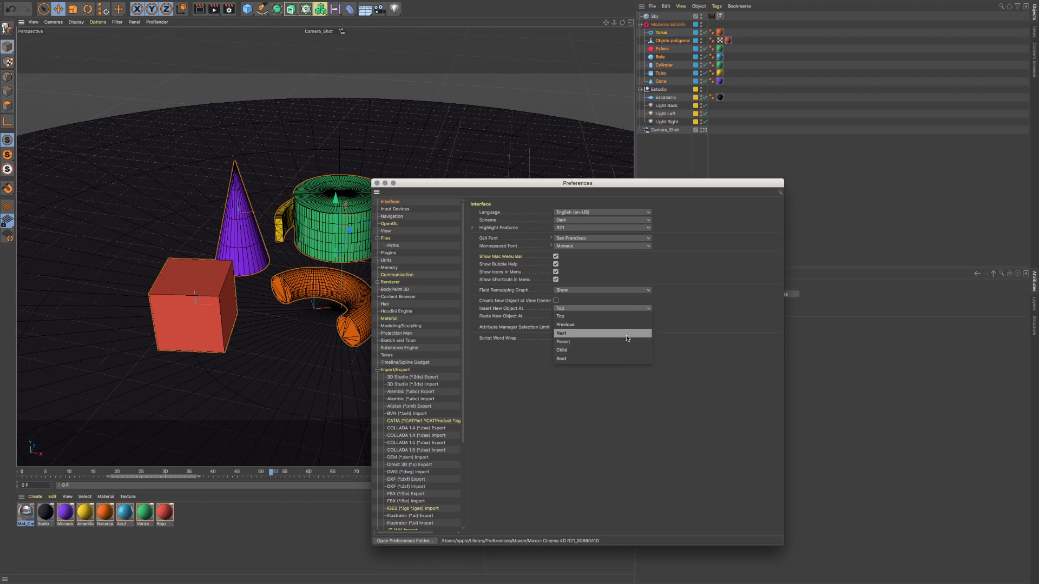
left_click(625, 320)
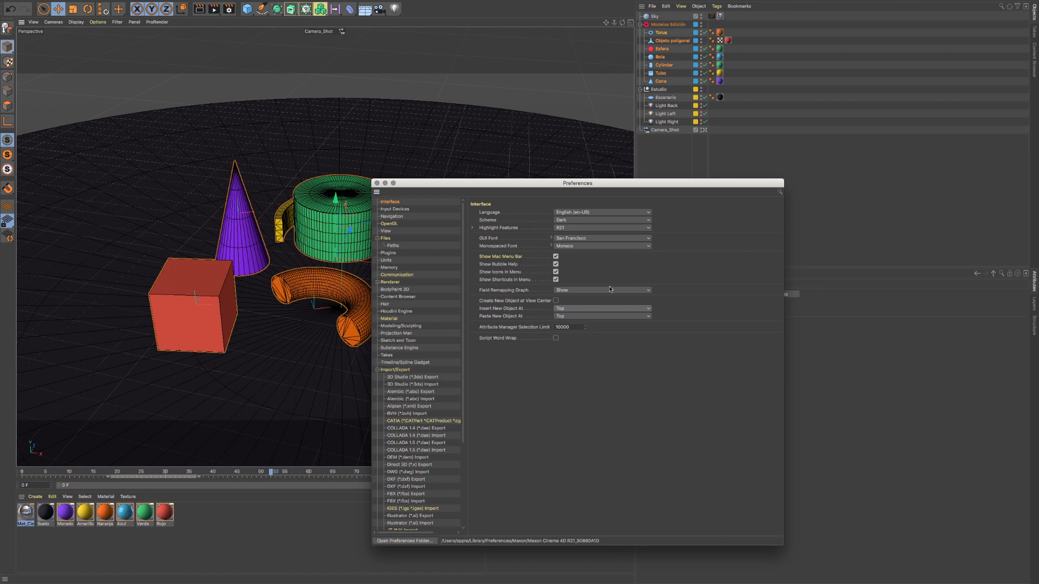
Step: Review the Input Devices, Navigation and OpenGL preference pages
left_click(395, 209)
left_click(391, 216)
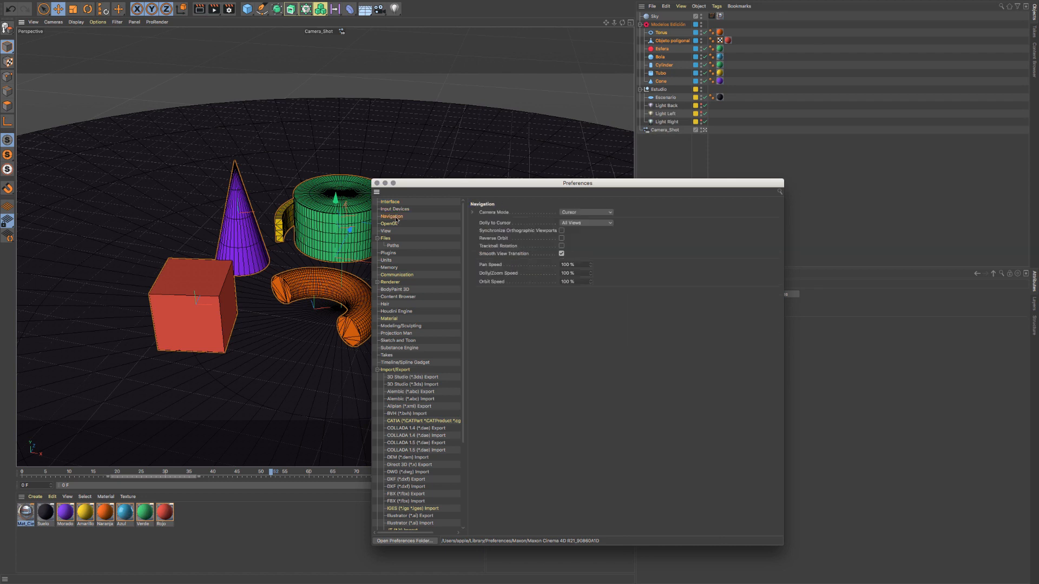
left_click(389, 223)
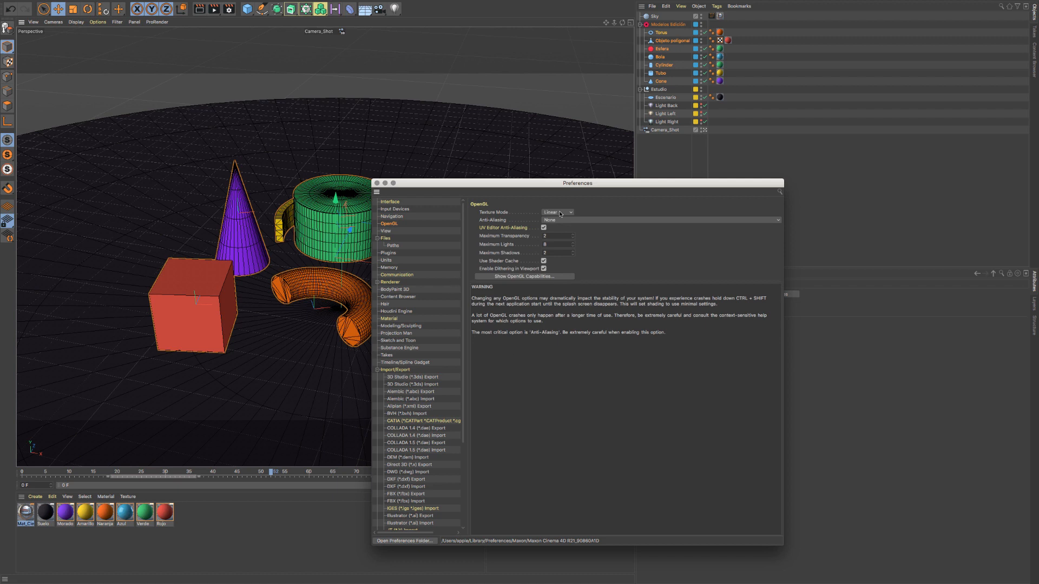
left_click(620, 210)
left_click_drag(491, 288, 472, 288)
Step: Show the Files preferences and view the list of recent project files that the Recent Files setting controls
left_click(386, 238)
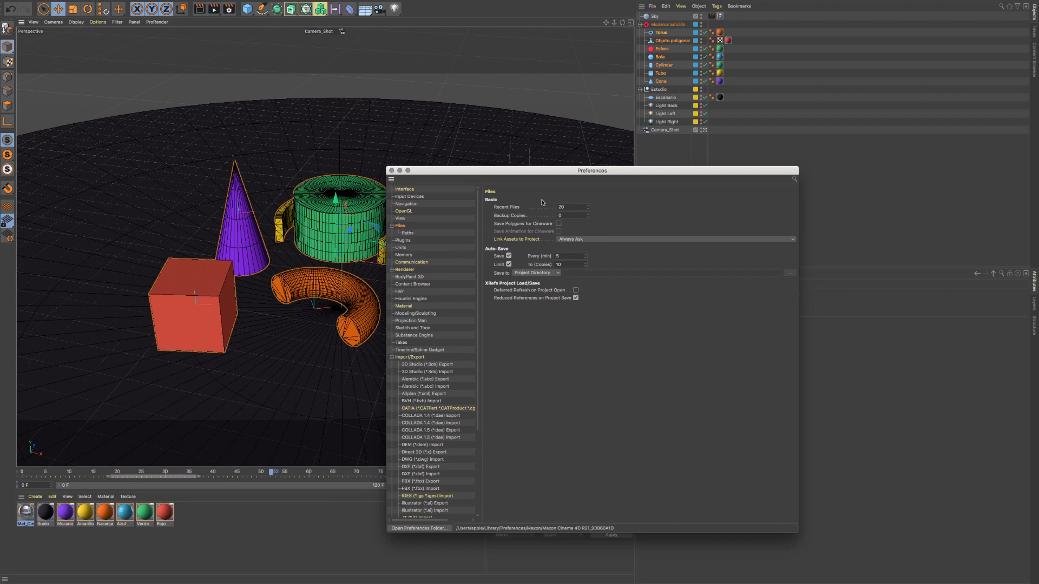
left_click(63, 5)
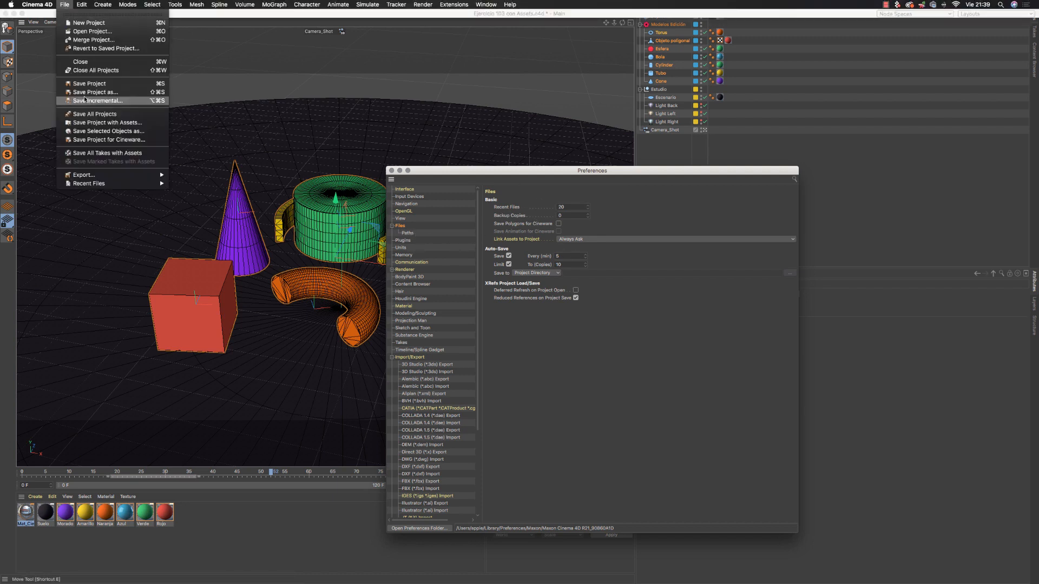
mouse_move(95, 183)
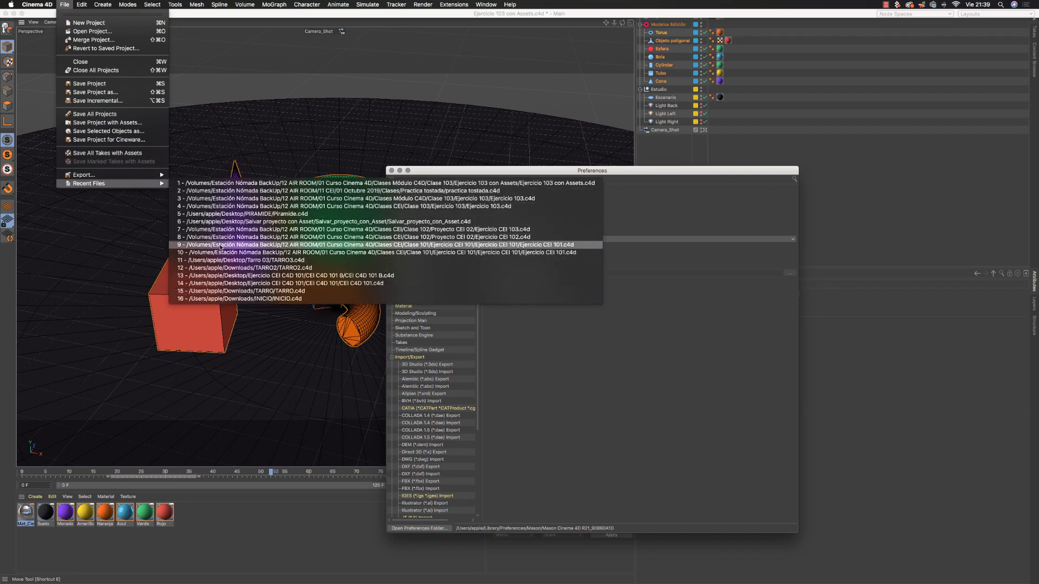
left_click(62, 5)
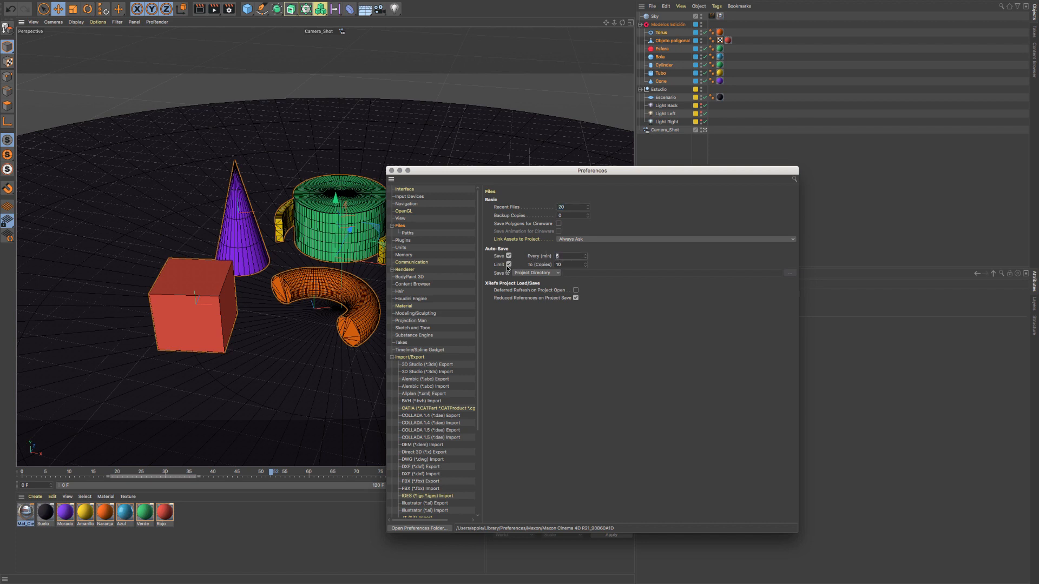
Step: Set the Auto-Save limit to 10 copies in the Files preferences
left_click(573, 265)
double_click(574, 265)
type("10")
key("Return")
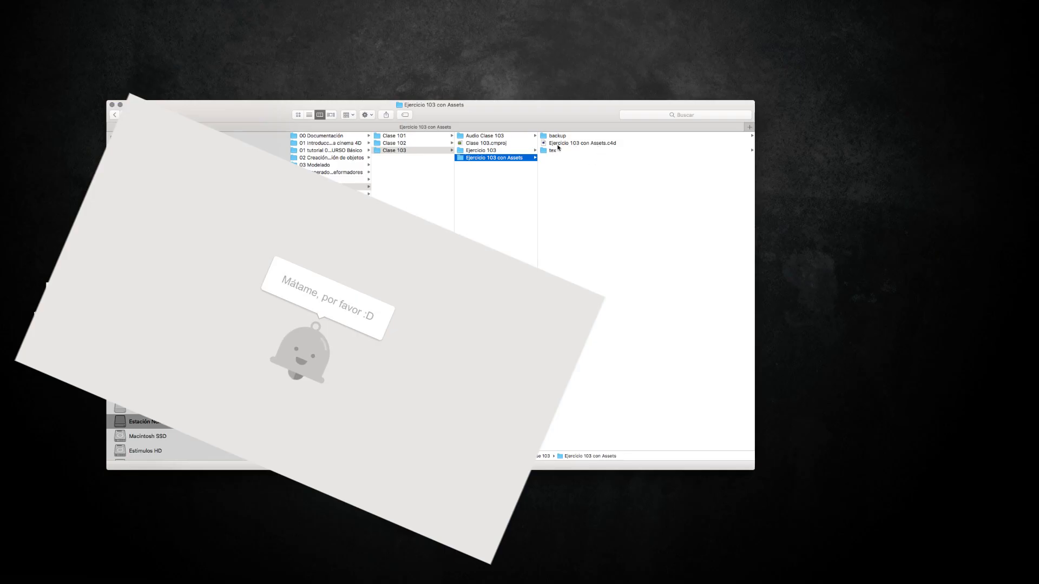
Step: Switch to Finder, look into the Ejercicio 103 con Assets project's tex and backup folders, and select the first backup copy
left_click(554, 151)
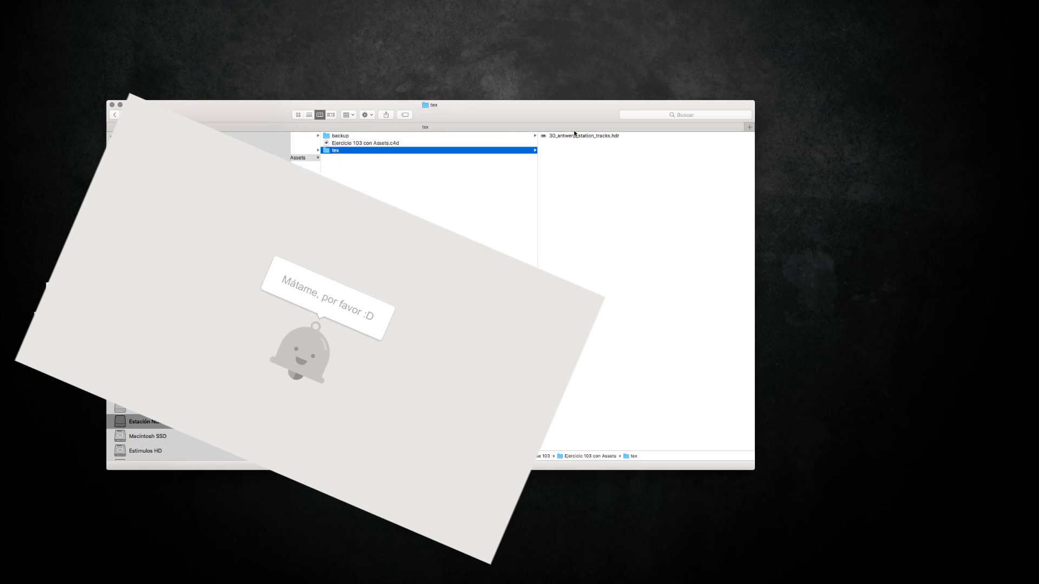
left_click(337, 136)
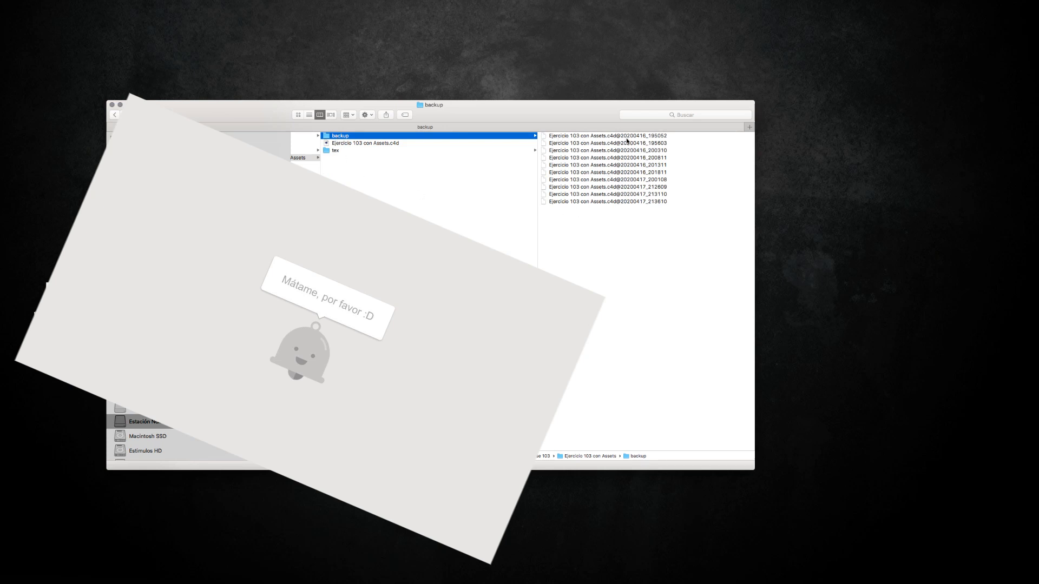
left_click(587, 139)
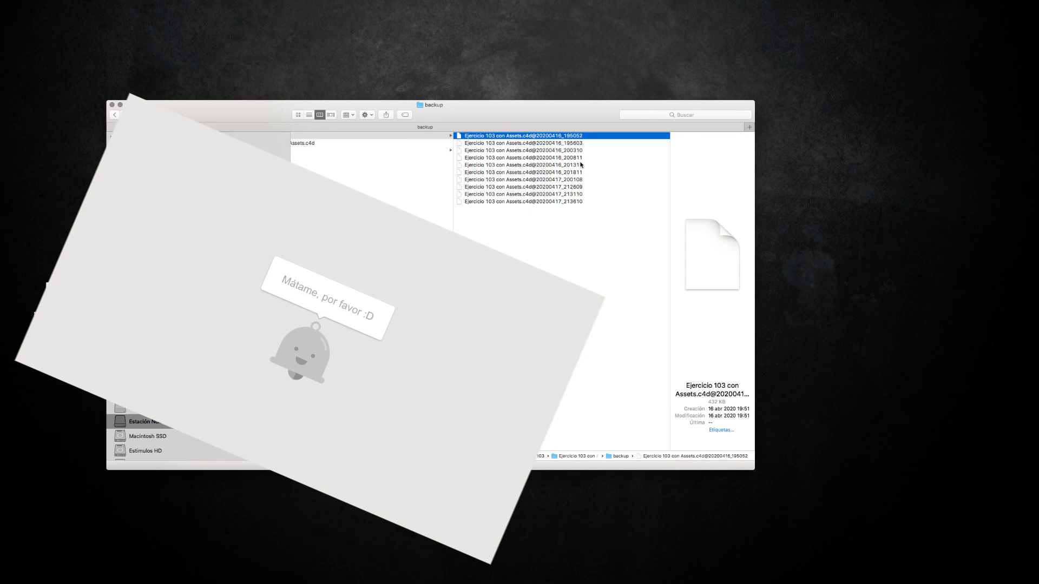
Step: Go down and back up through the auto-saved project copies in the backup folder to examine their dates and times
key("Down")
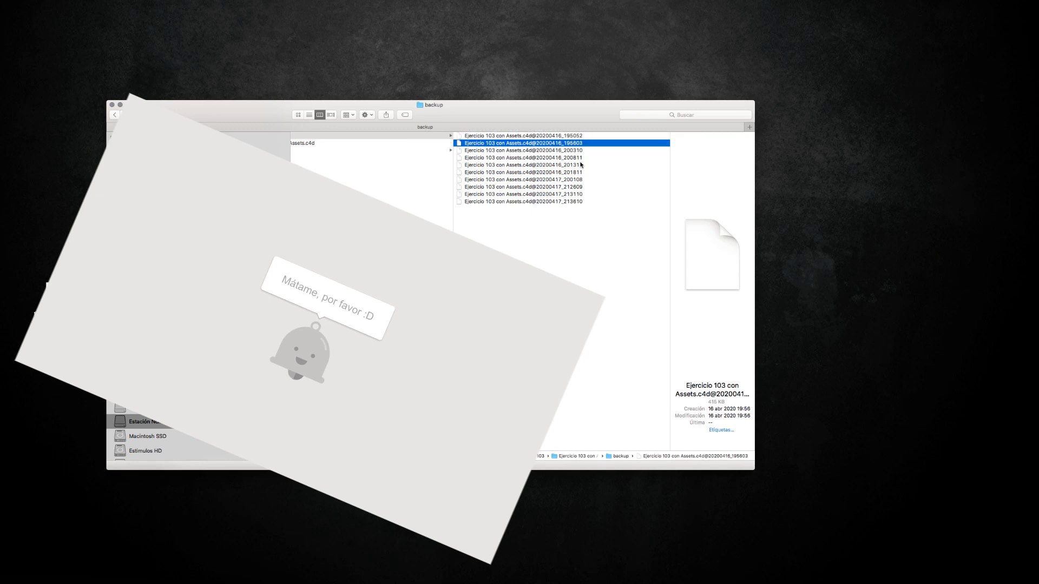
key("Down")
key("Down")
key("Down")
key("Down")
key("Down")
key("Down")
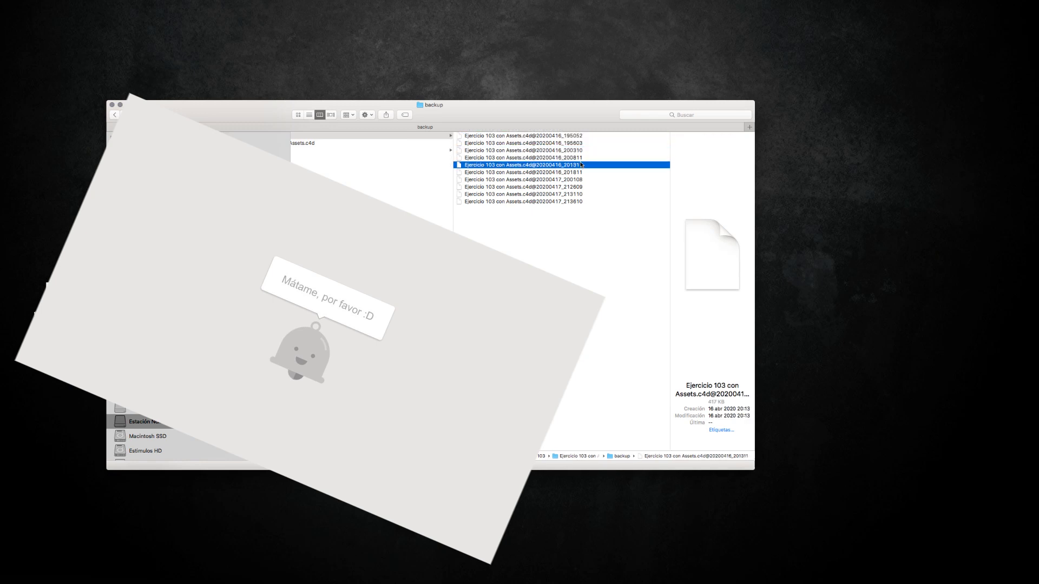
key("Down")
key("Down")
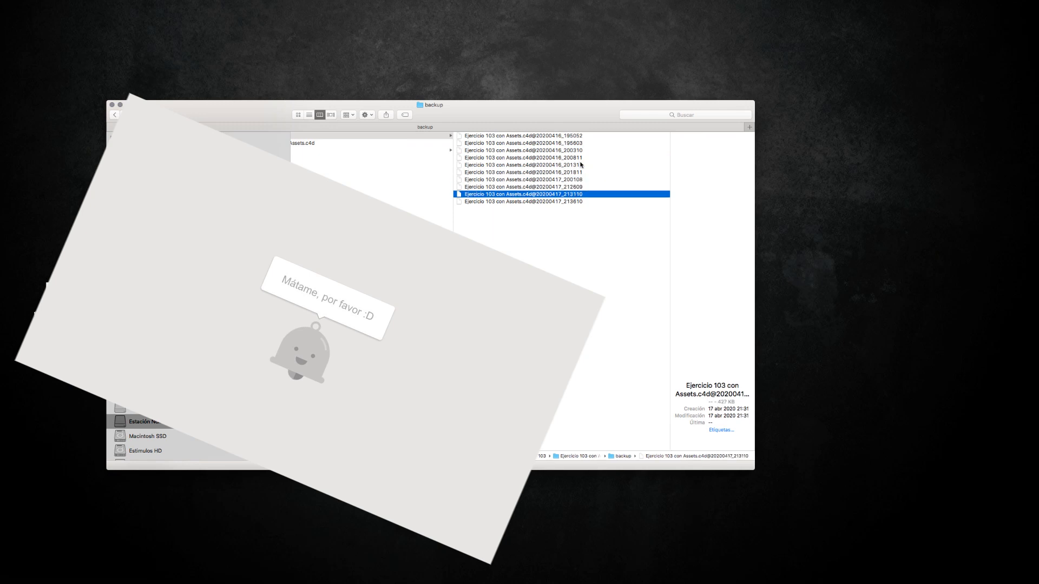
key("Up")
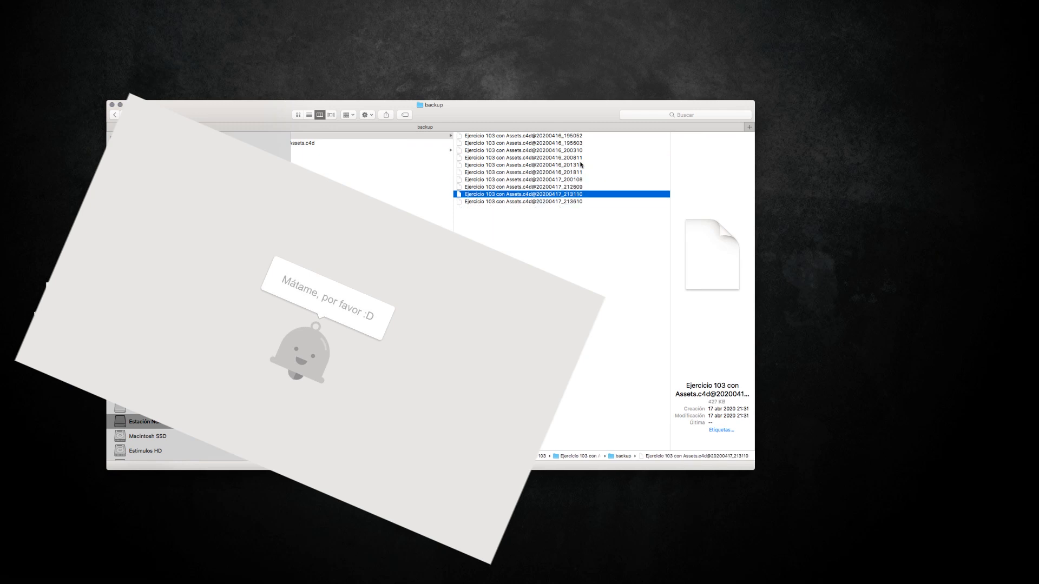
key("Up")
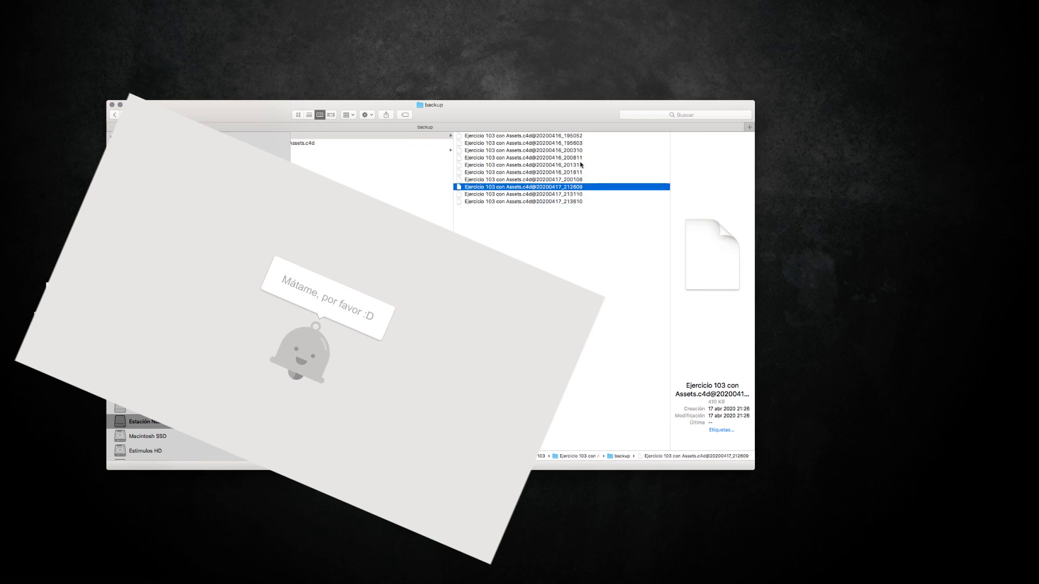
key("Up")
key("Up")
key("Up")
key("Up")
key("Up")
key("Up")
key("Up")
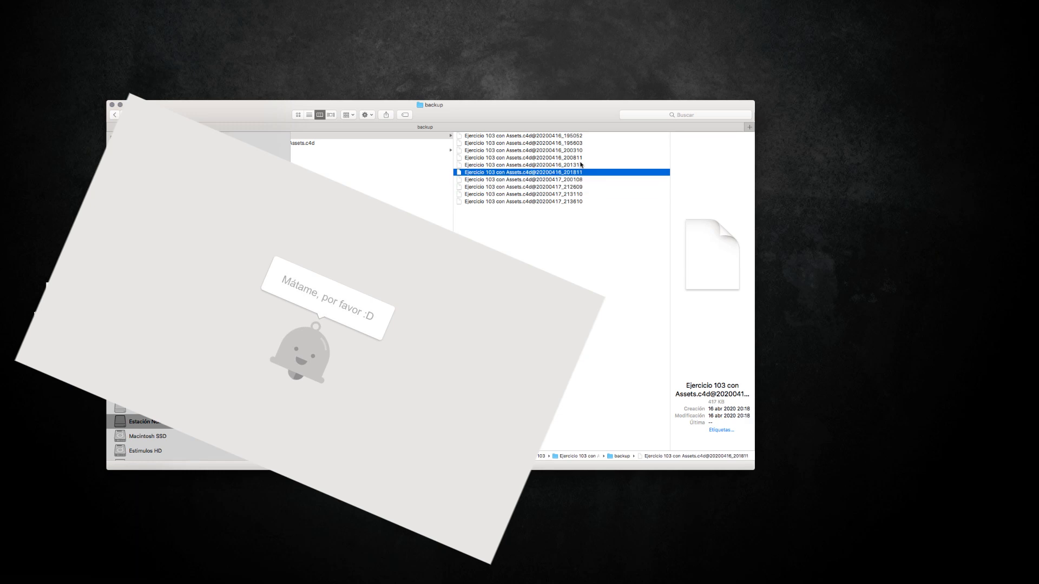
Step: Look through the dated auto-save copies of the Ejercicio 103 con Assets project in the backup folder
key("Down")
key("Down")
key("Down")
key("Down")
key("Down")
key("Down")
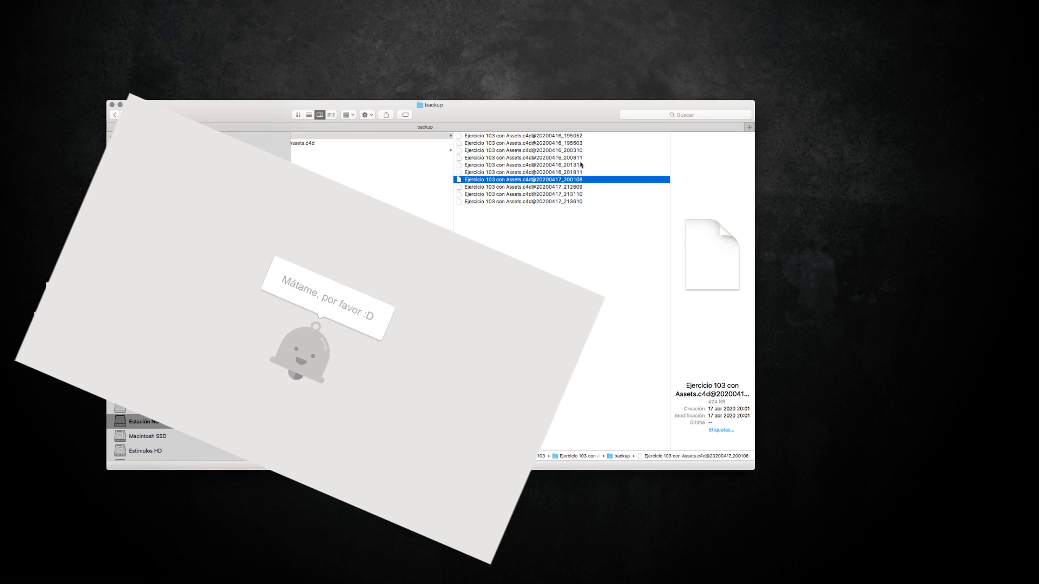
key("Down")
key("Down")
key("Down")
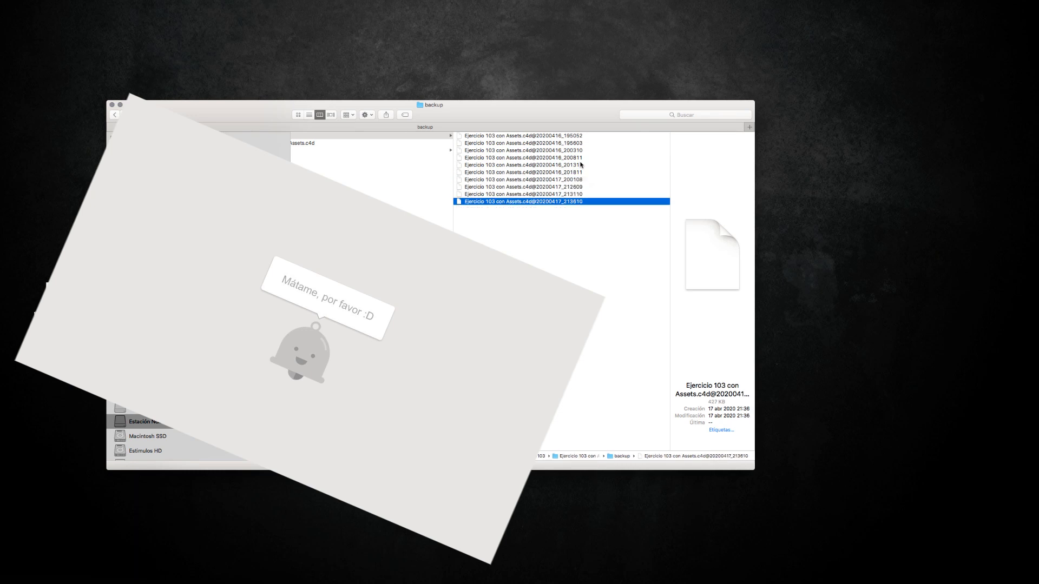
key("Up")
key("Up")
key("Up")
key("Up")
key("Up")
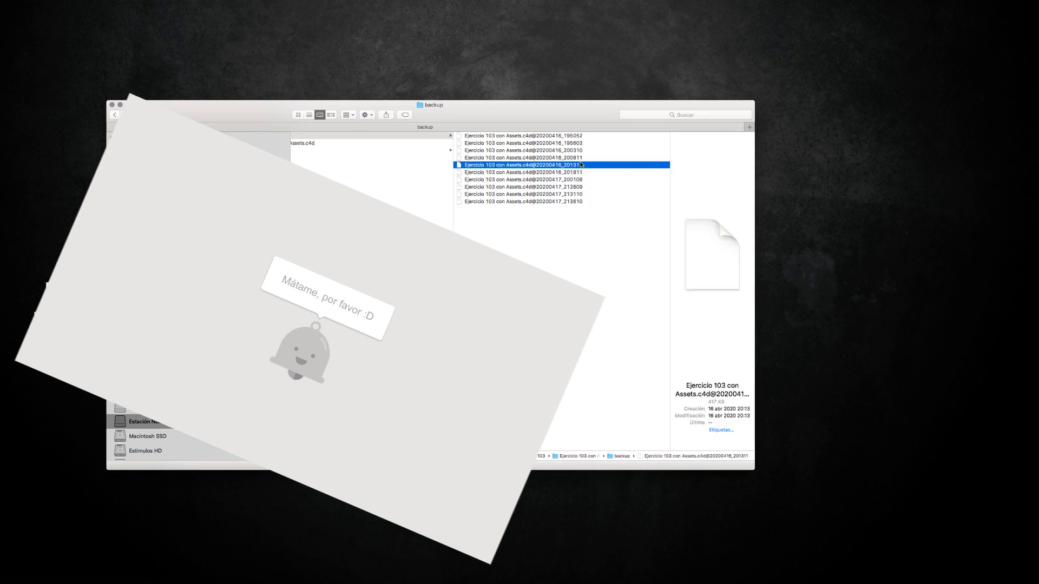
key("Down")
key("Down")
key("Down")
key("Down")
key("Down")
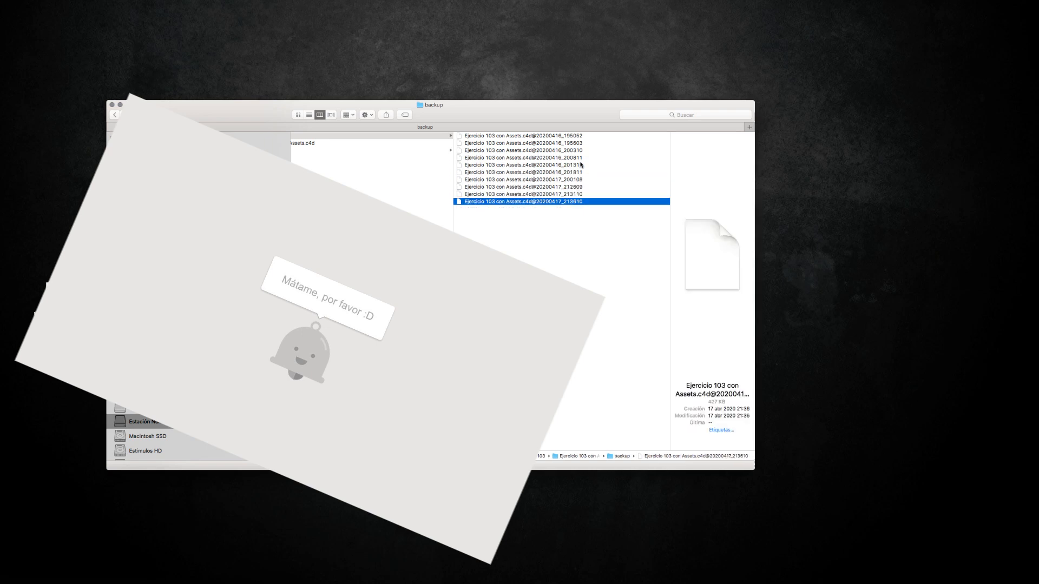
key("Up")
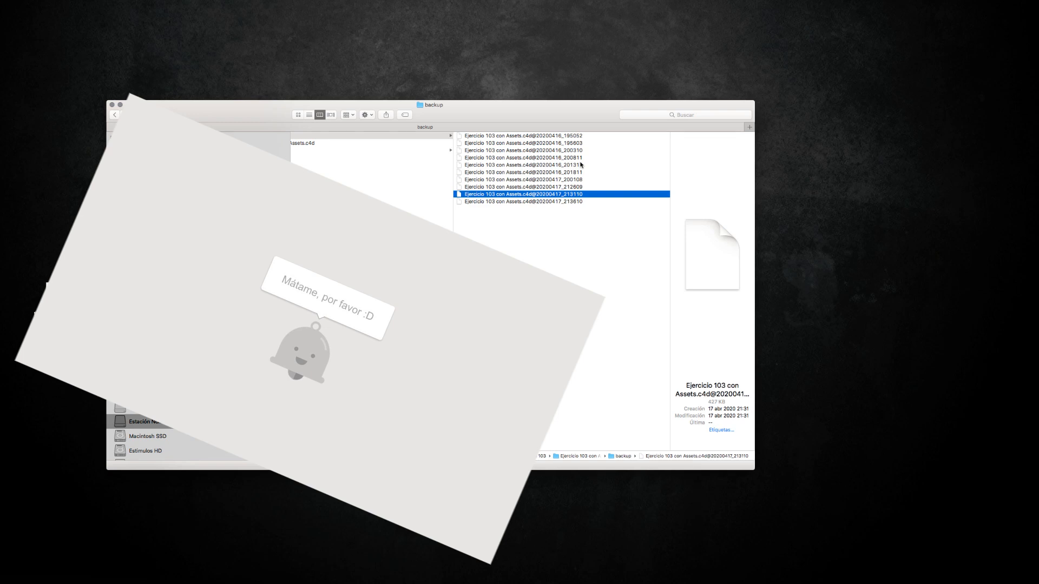
key("Down")
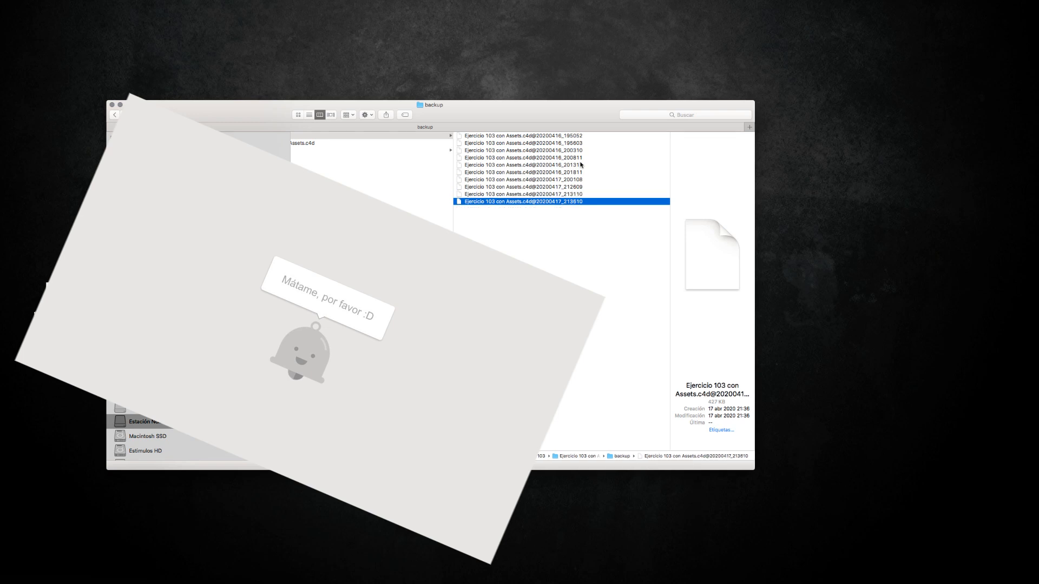
key("Up")
key("Up")
key("Up")
key("Up")
key("Up")
key("Up")
key("Up")
key("Up")
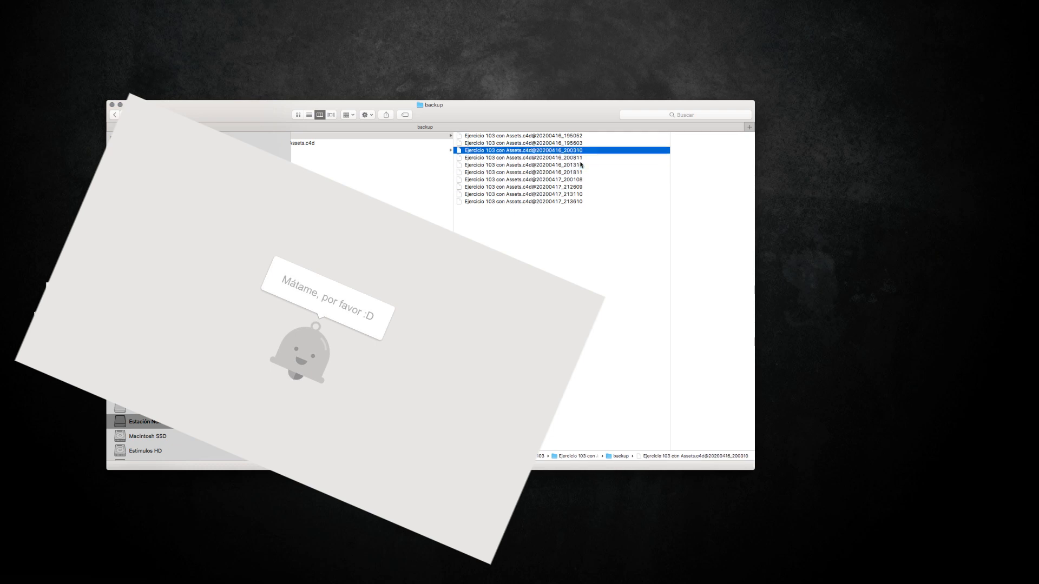
key("Up")
key("Down")
key("Down")
key("Down")
key("Down")
key("Down")
key("Down")
key("Down")
key("Down")
key("Down")
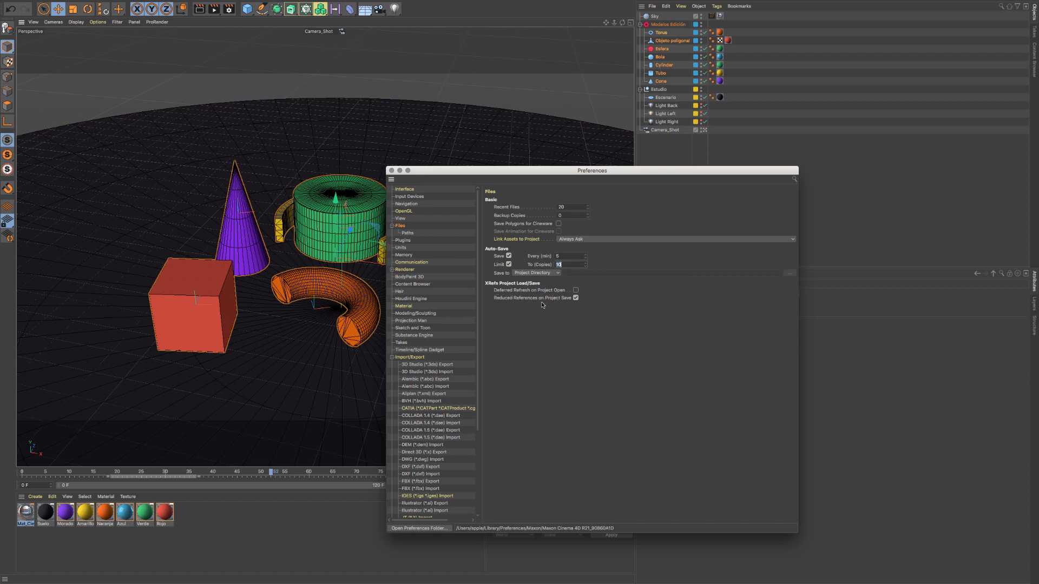
Step: Examine the Unit Display, Animation Unit and RGB Range options in the Units preferences
left_click(407, 241)
left_click(401, 248)
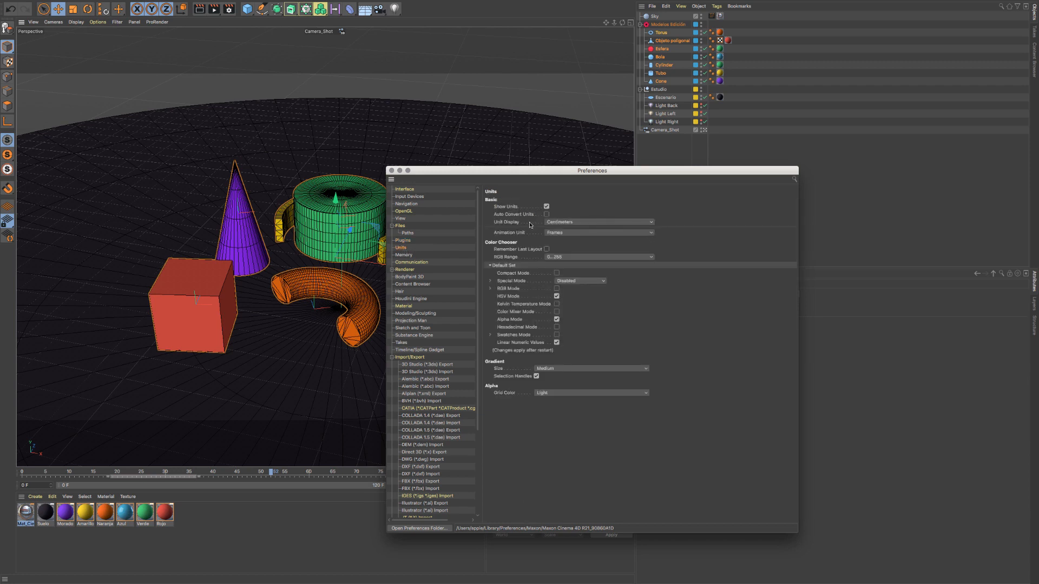
left_click(640, 223)
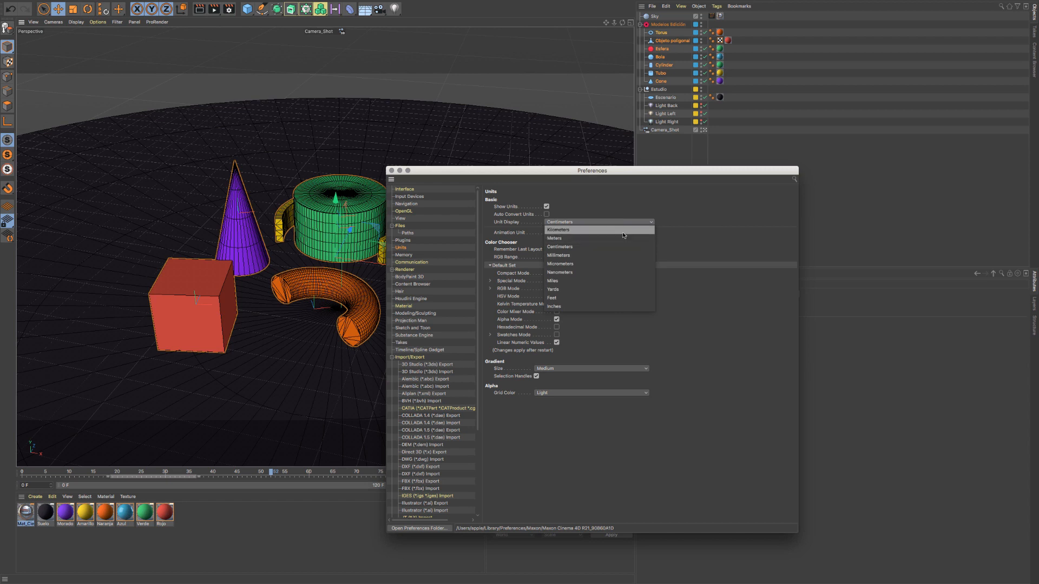
left_click(705, 236)
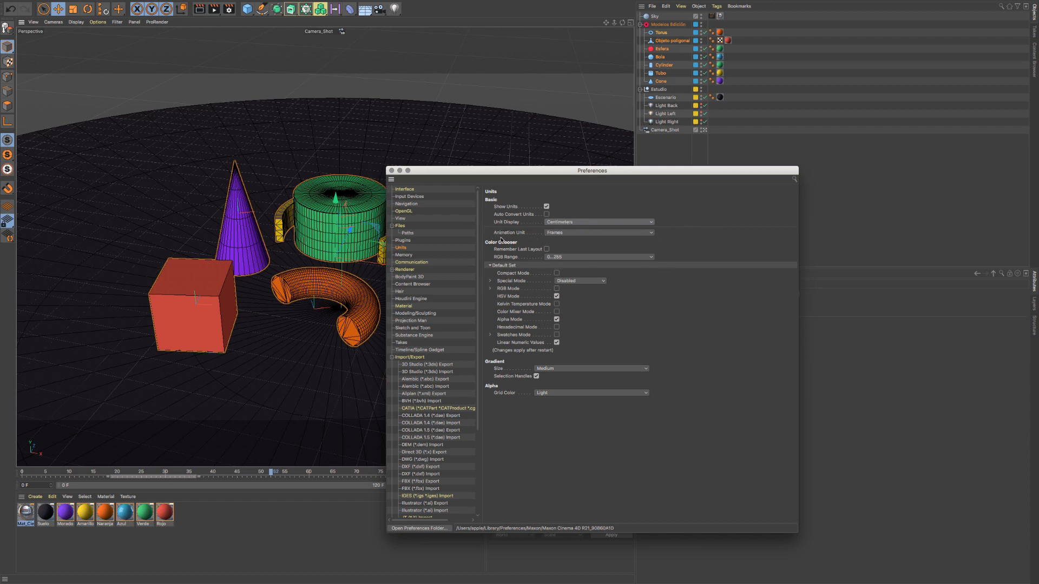
left_click(594, 235)
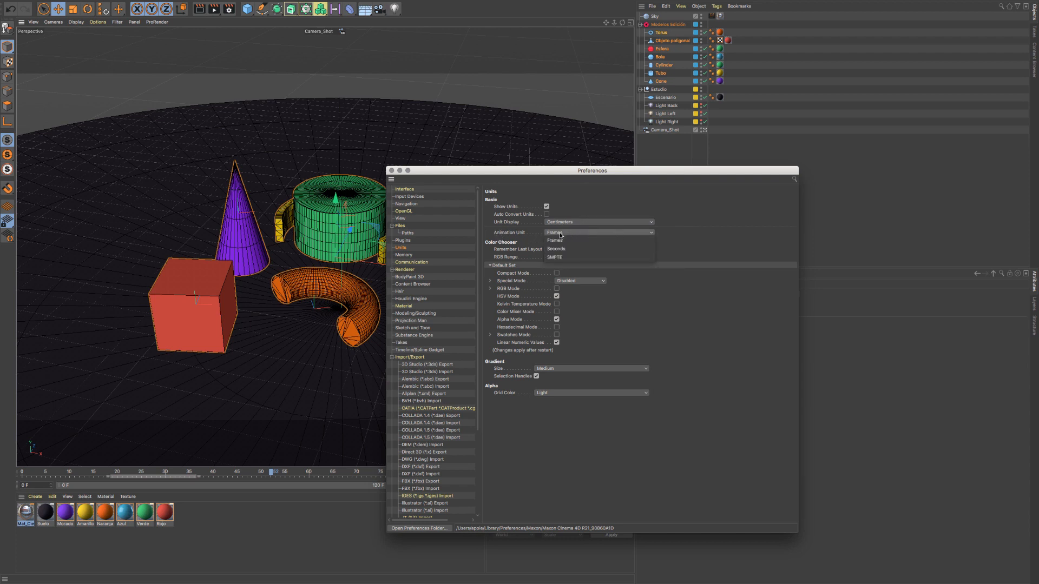
left_click(690, 235)
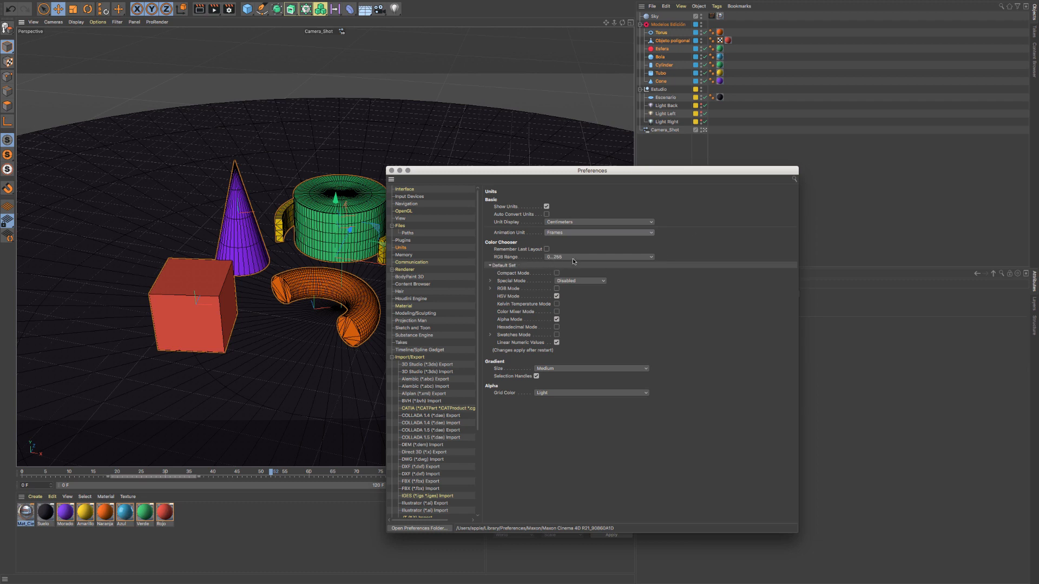
left_click(600, 257)
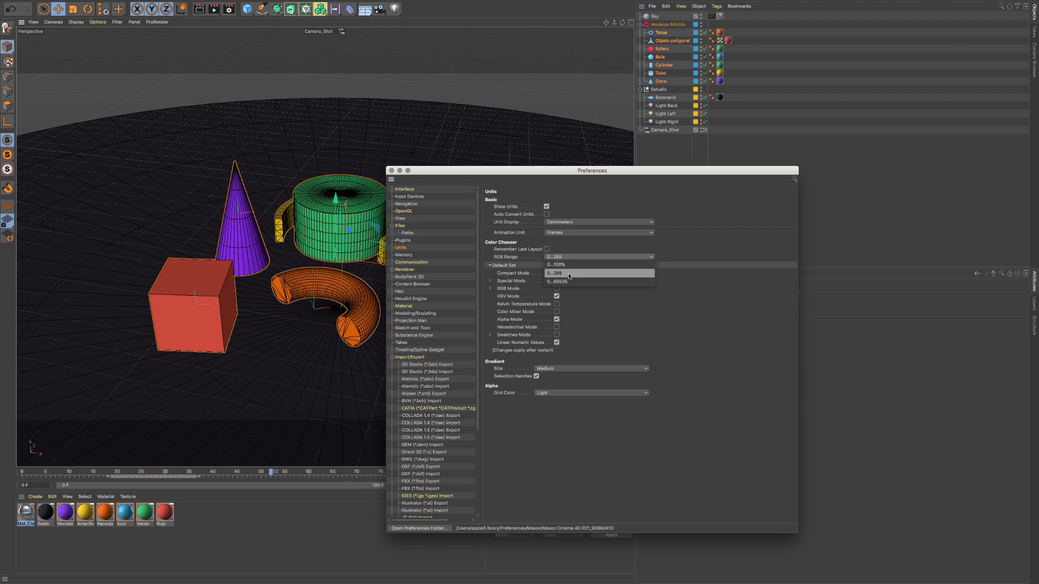
left_click(621, 276)
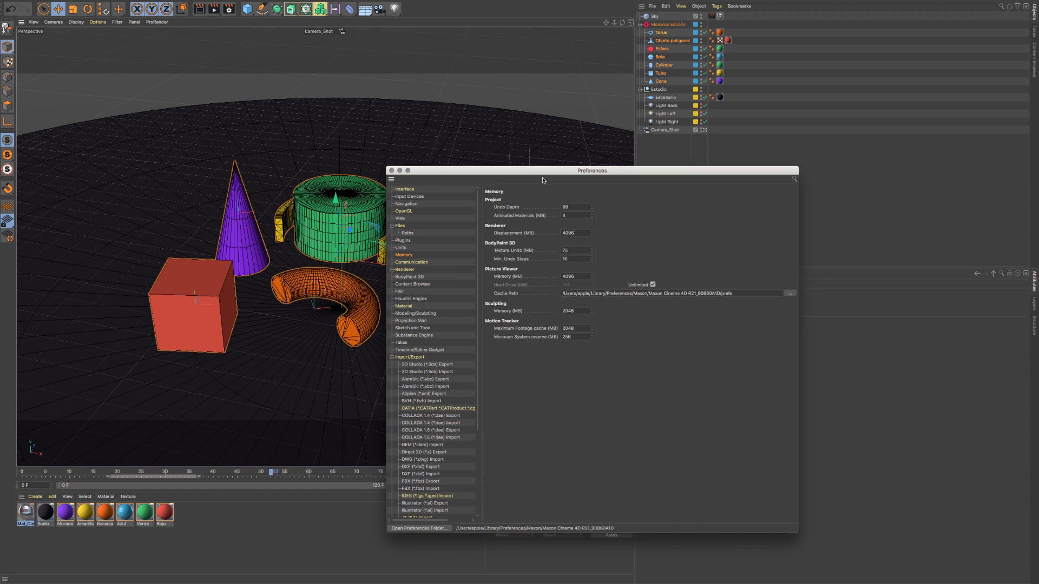
Step: Examine the Memory preferences for undo depth, animated materials, displacement, BodyPaint 3D texture undo and Picture Viewer memory
left_click_drag(534, 173, 533, 171)
double_click(569, 205)
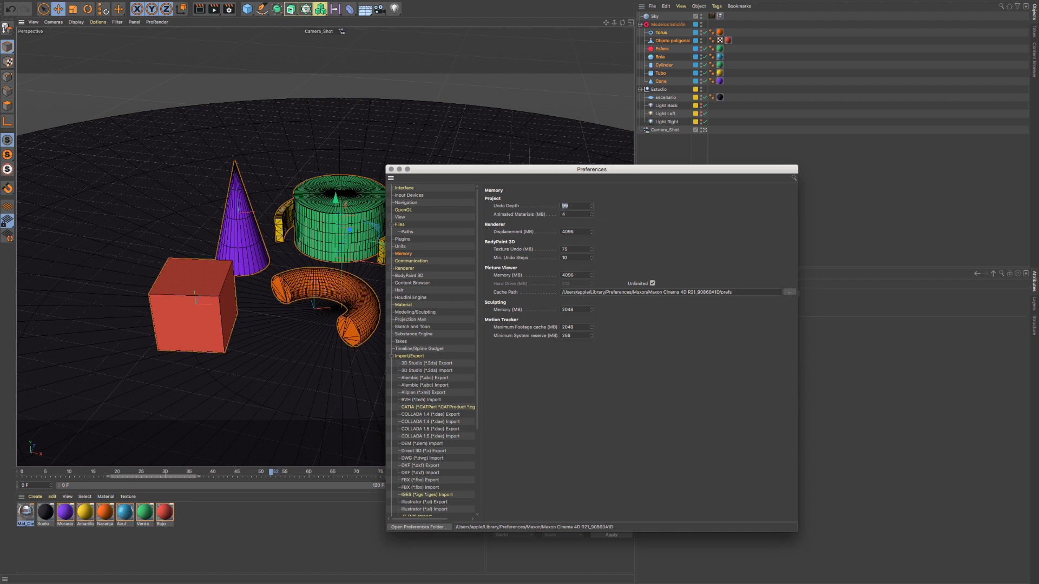
left_click(572, 215)
double_click(562, 231)
left_click(578, 232)
left_click_drag(578, 232, 537, 236)
double_click(564, 250)
left_click(576, 276)
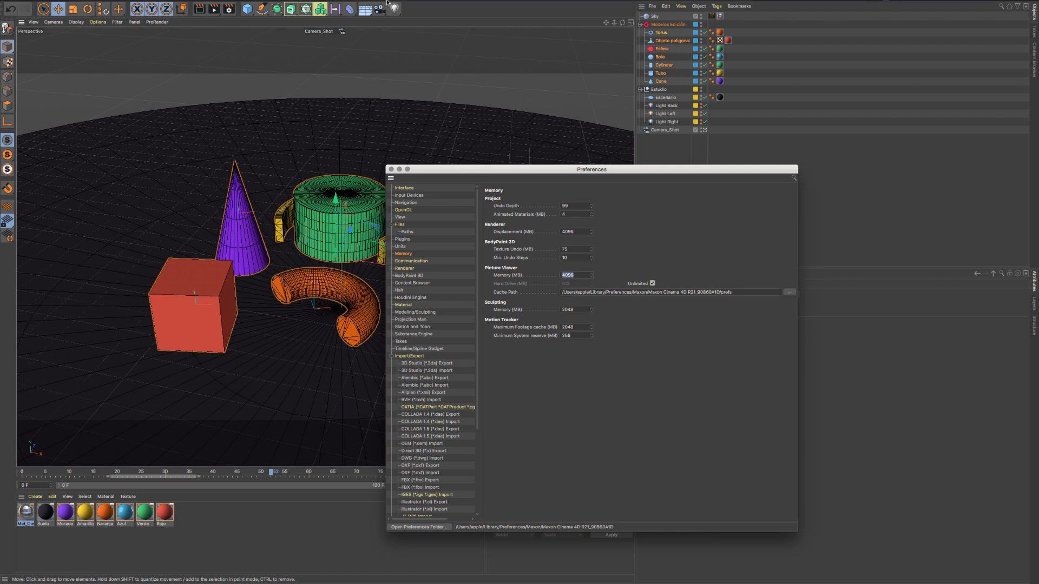
Step: View the latest render in the Picture Viewer and close the viewer
left_click(214, 11)
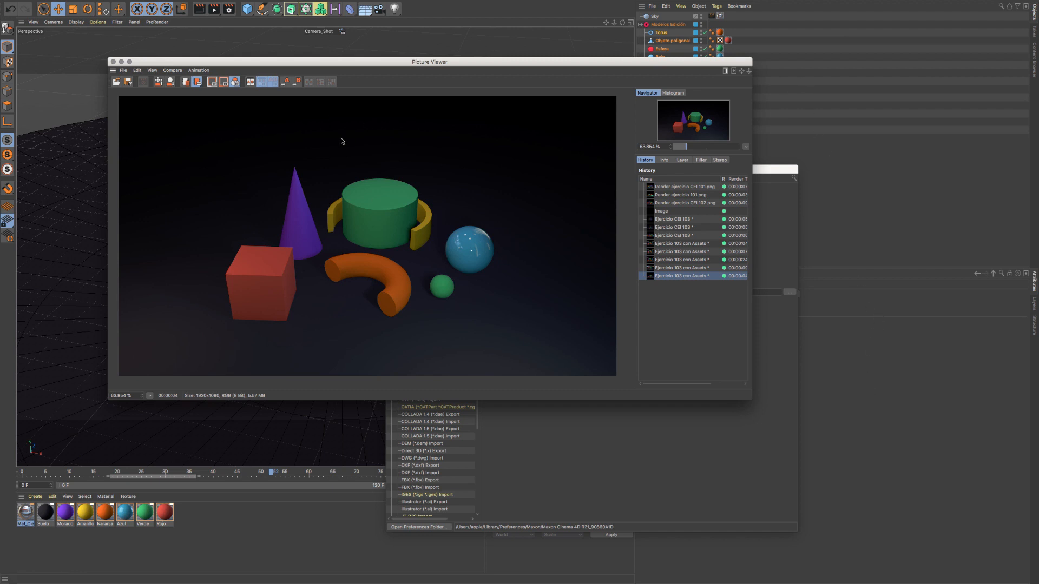
left_click_drag(289, 60, 275, 54)
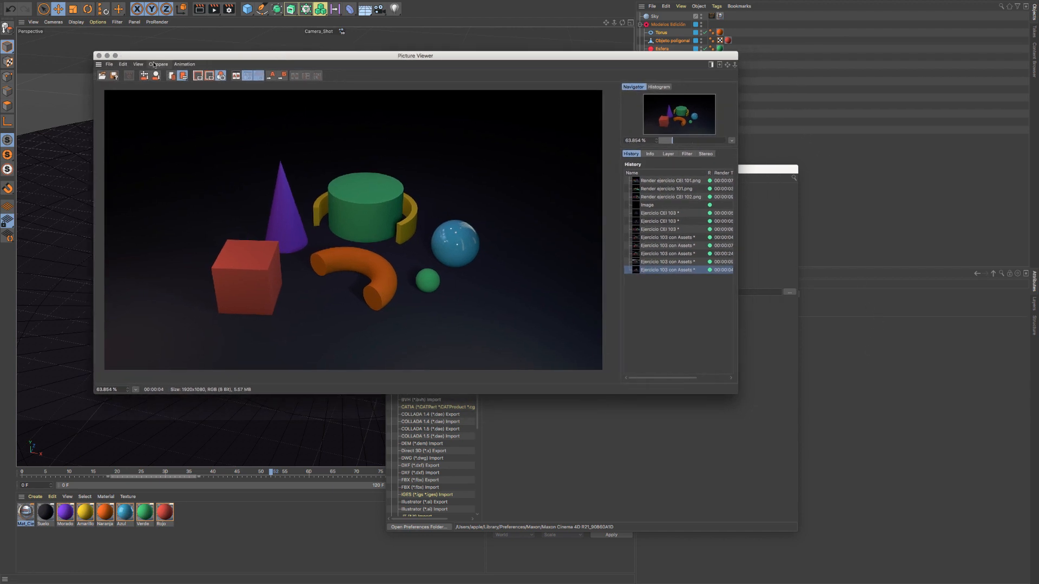
left_click(99, 55)
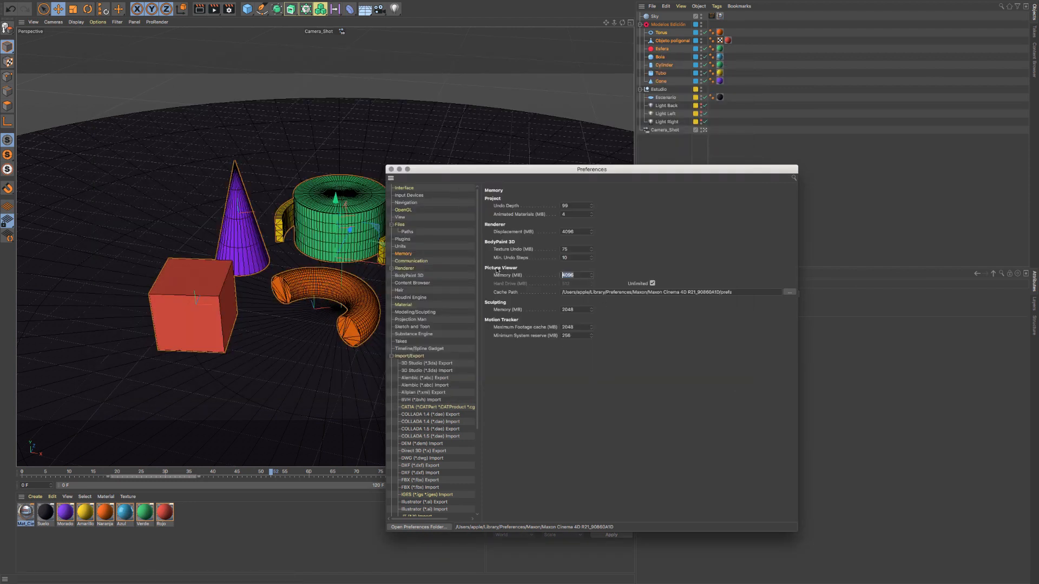
Step: Examine the Sculpting and Motion Tracker memory limits and the Picture Viewer cache path
left_click(569, 310)
left_click(574, 327)
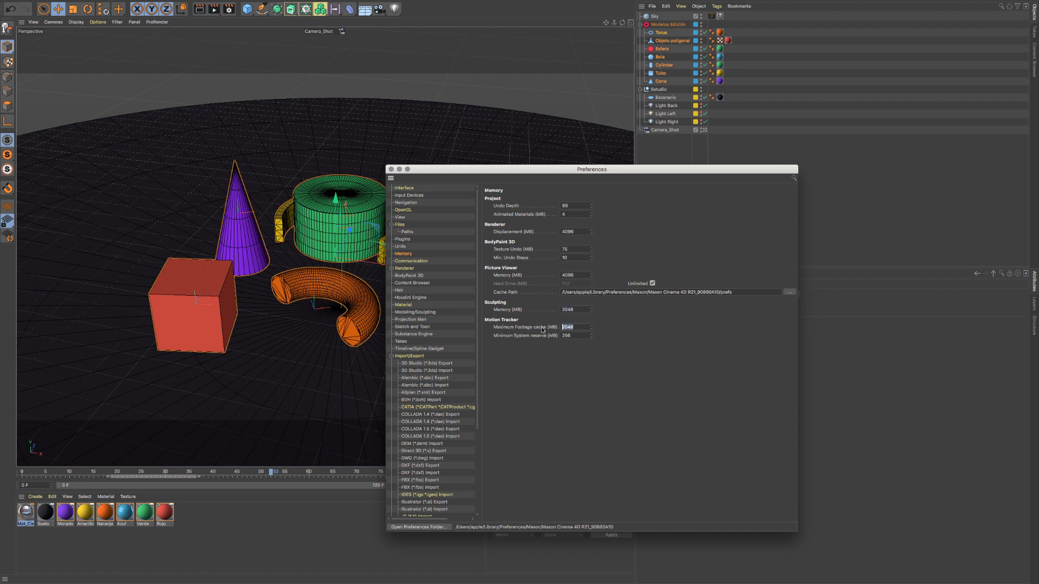
left_click(576, 336)
left_click_drag(750, 294, 524, 284)
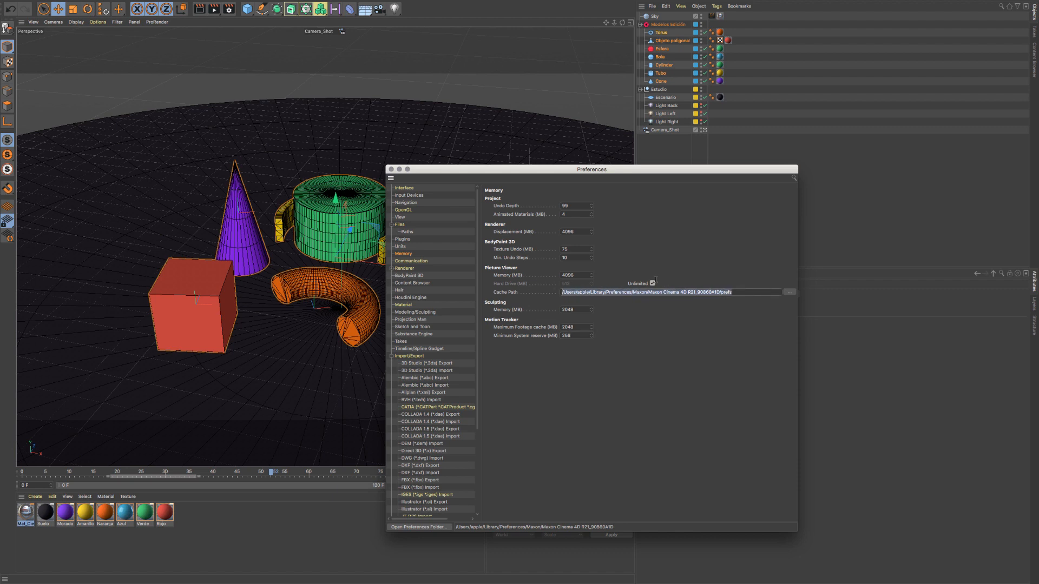
Step: Review the preference categories from Communication and Renderer through Content Browser and Modeling/Sculpting to Sketch and Toon
left_click(418, 257)
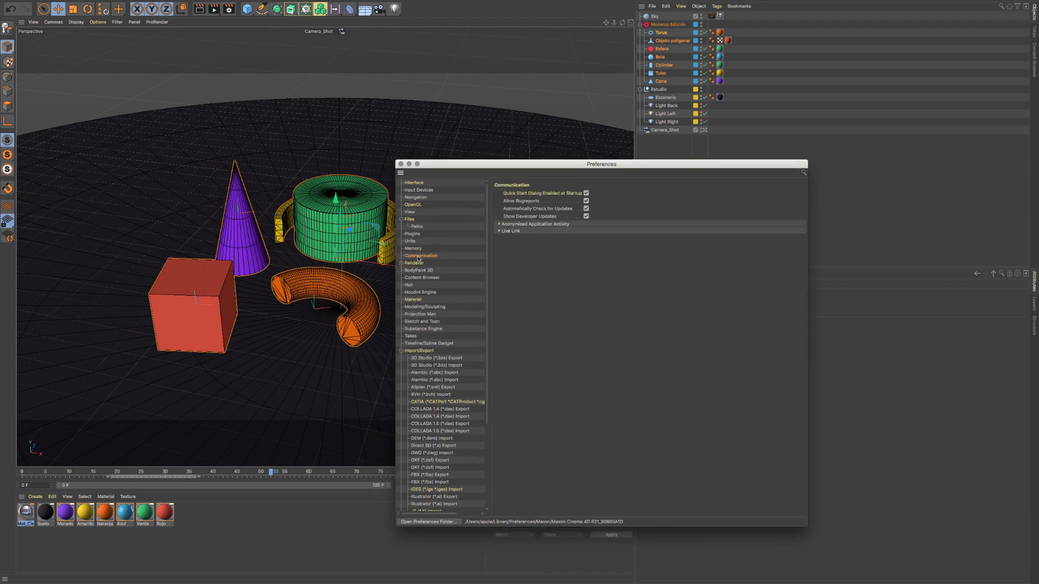
left_click(414, 264)
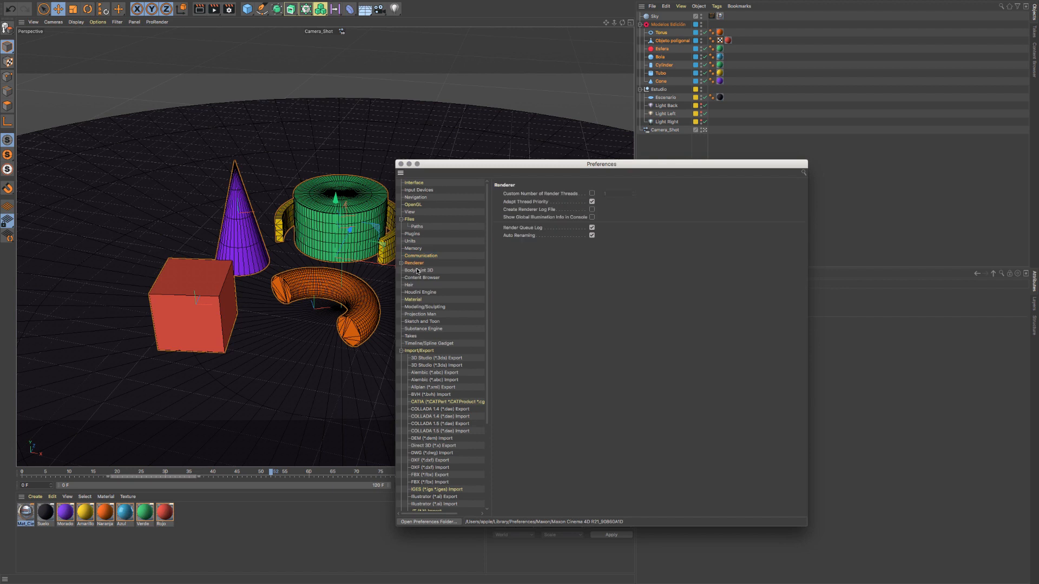
left_click(421, 272)
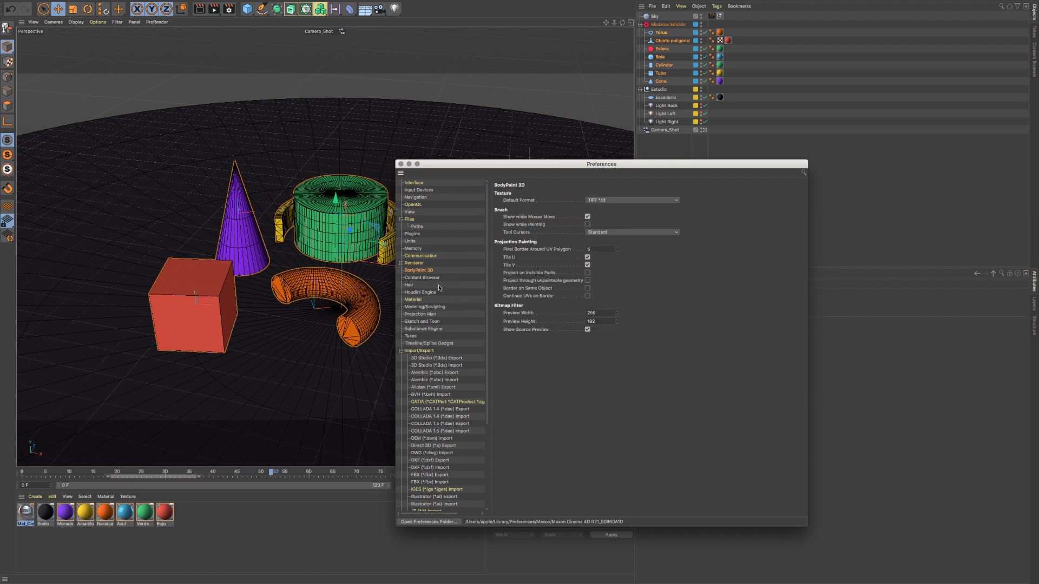
left_click(438, 278)
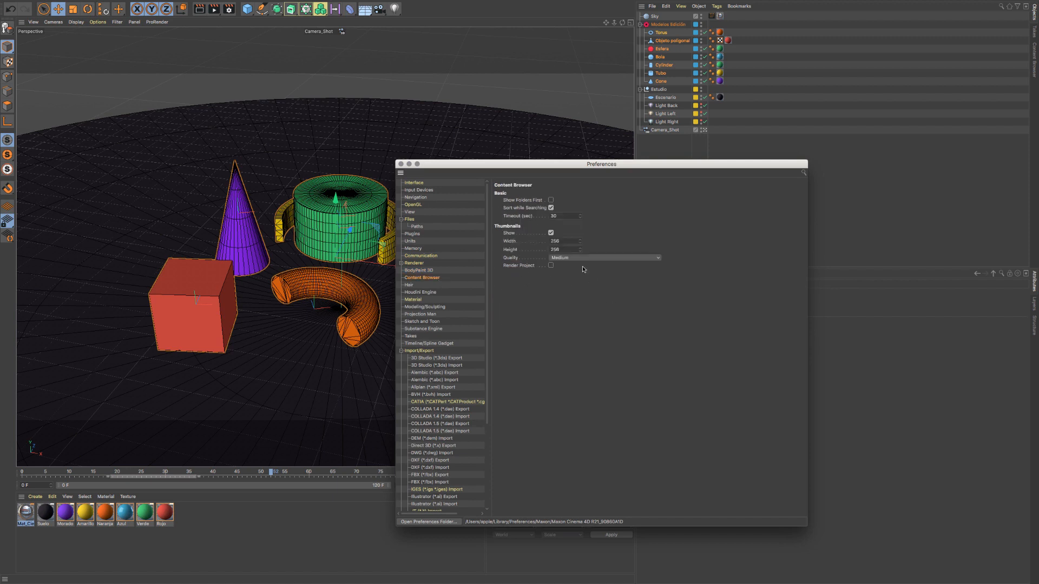
left_click(419, 292)
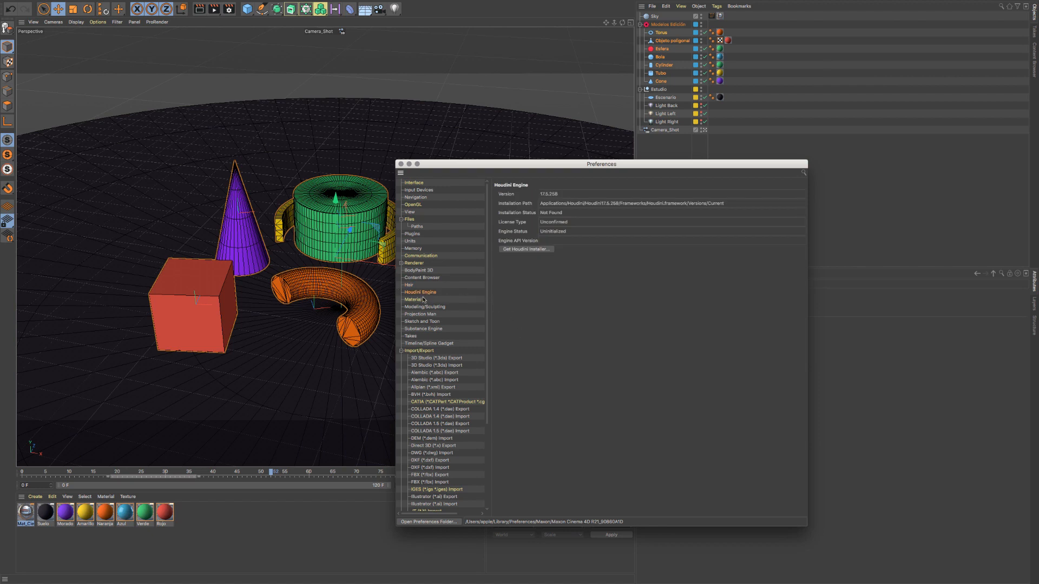
left_click(426, 300)
left_click(441, 307)
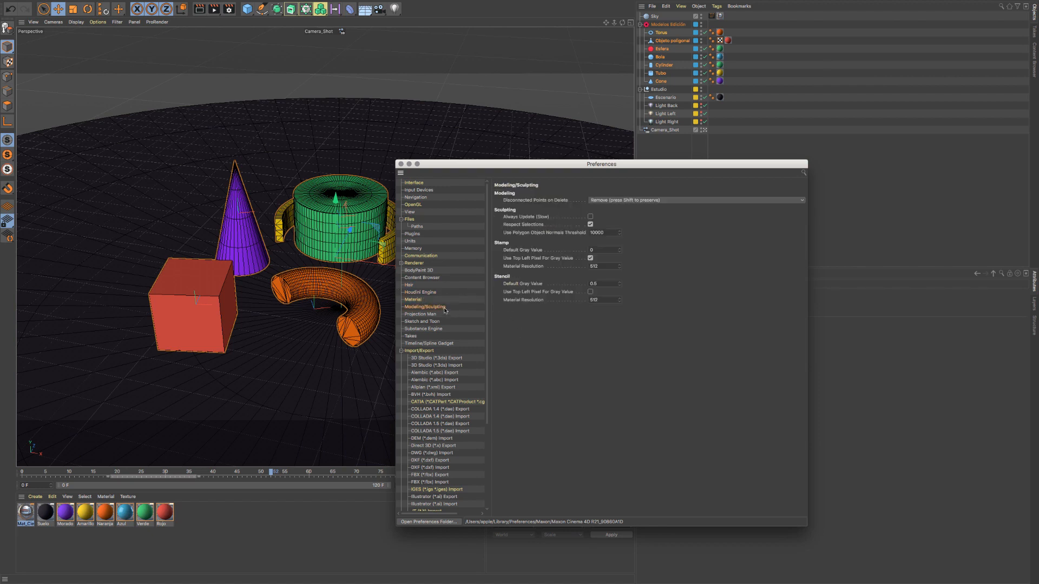
left_click(436, 314)
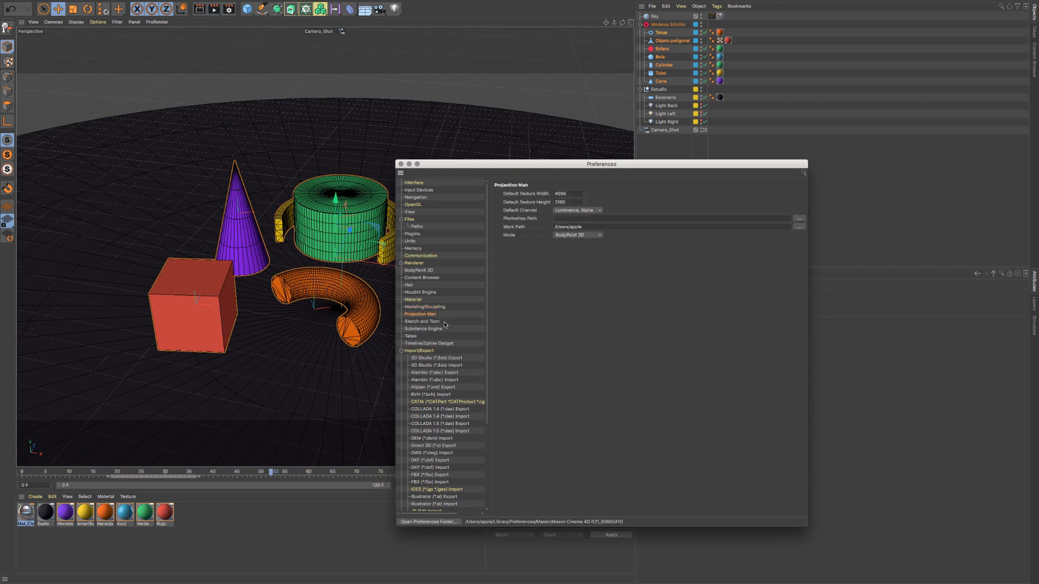
left_click(445, 323)
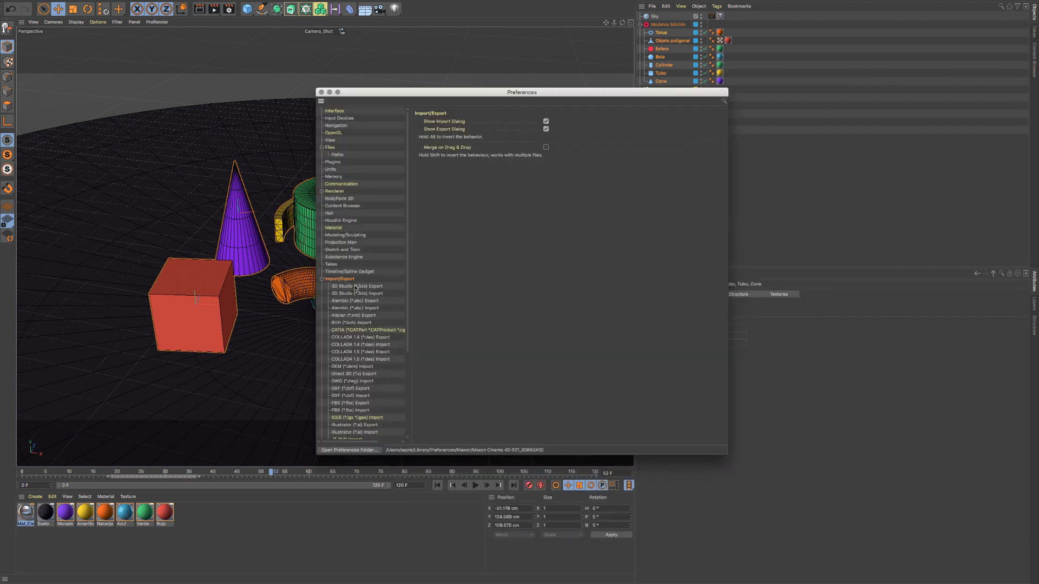
Step: Review the Import/Export preferences for the 3D Studio, Alembic, Allplan and BVH formats
left_click(356, 286)
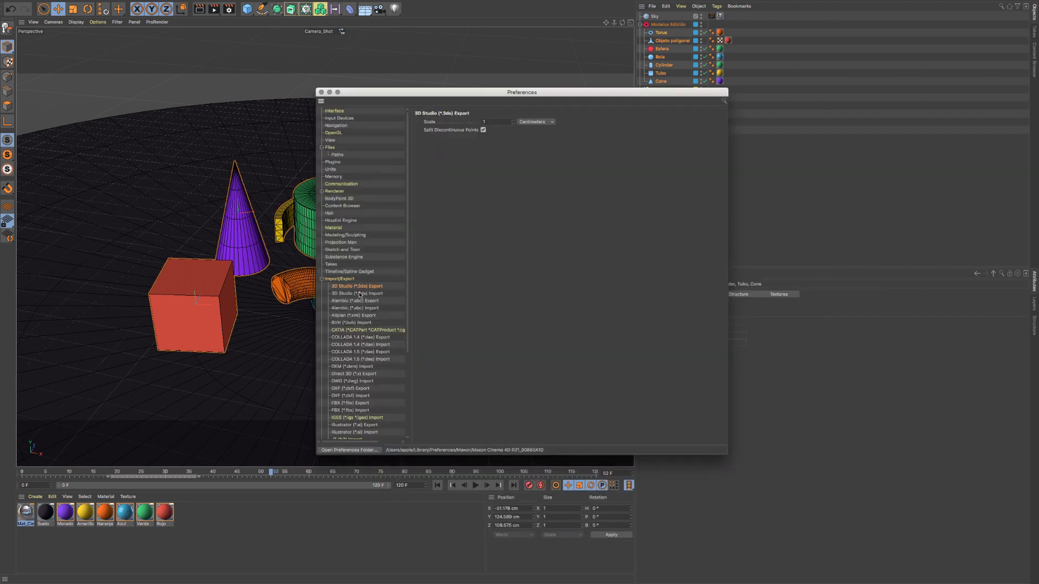
left_click(362, 301)
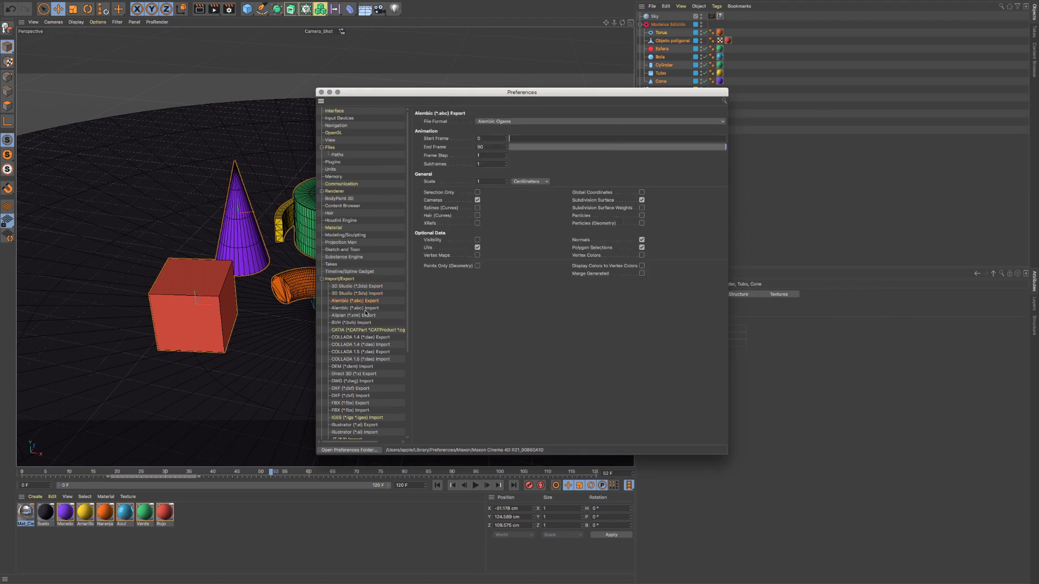
left_click(369, 308)
left_click(365, 316)
left_click(362, 324)
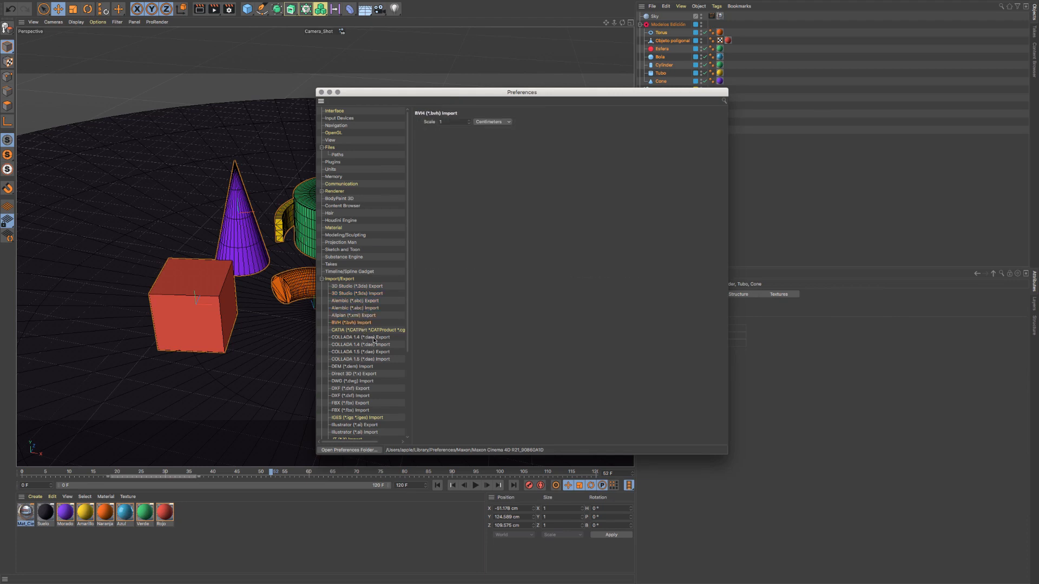
Step: Enlarge the Preferences window and collapse the Import/Export category
left_click_drag(726, 456, 807, 557)
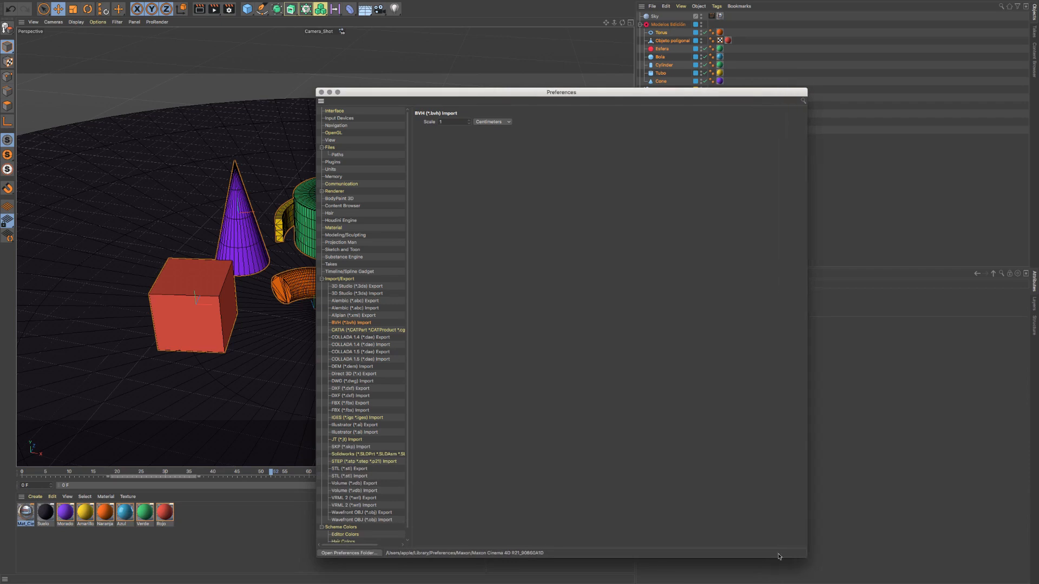
left_click(322, 279)
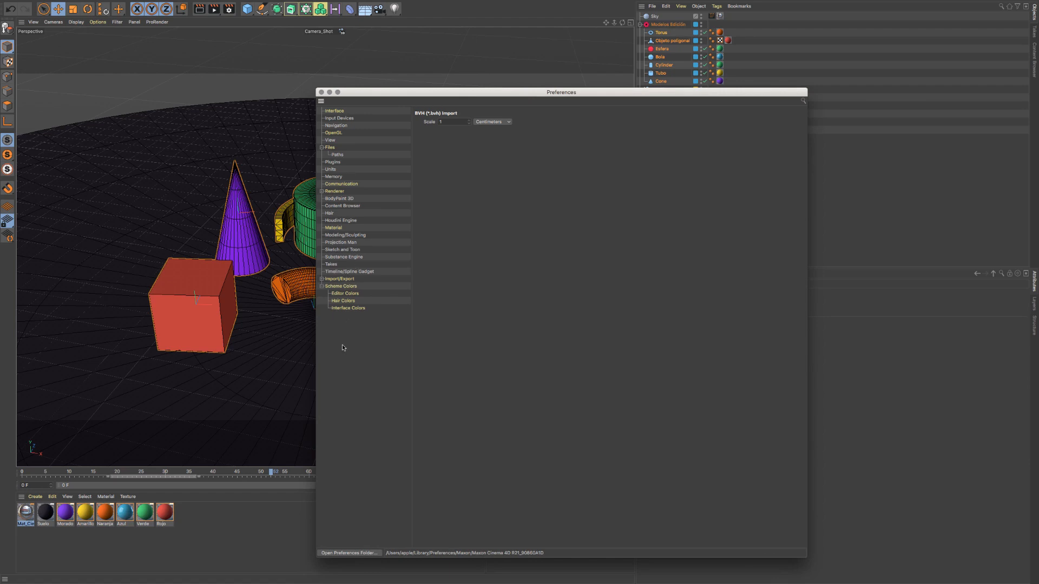
Step: Review the Scheme Colors preferences for Editor Colors, Hair Colors and the full Interface Colors list
left_click(356, 299)
left_click(350, 295)
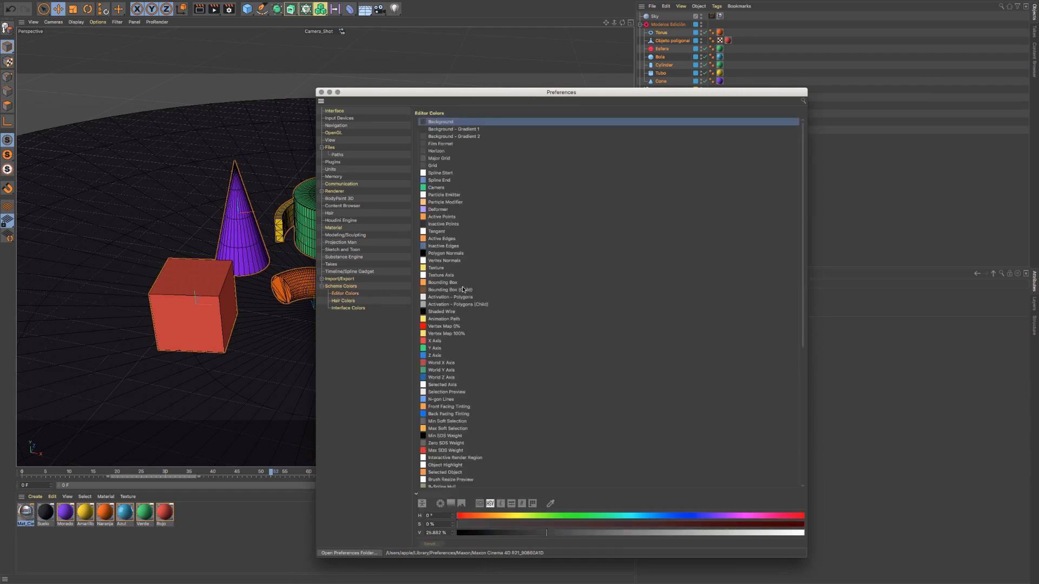
left_click(358, 301)
left_click(359, 310)
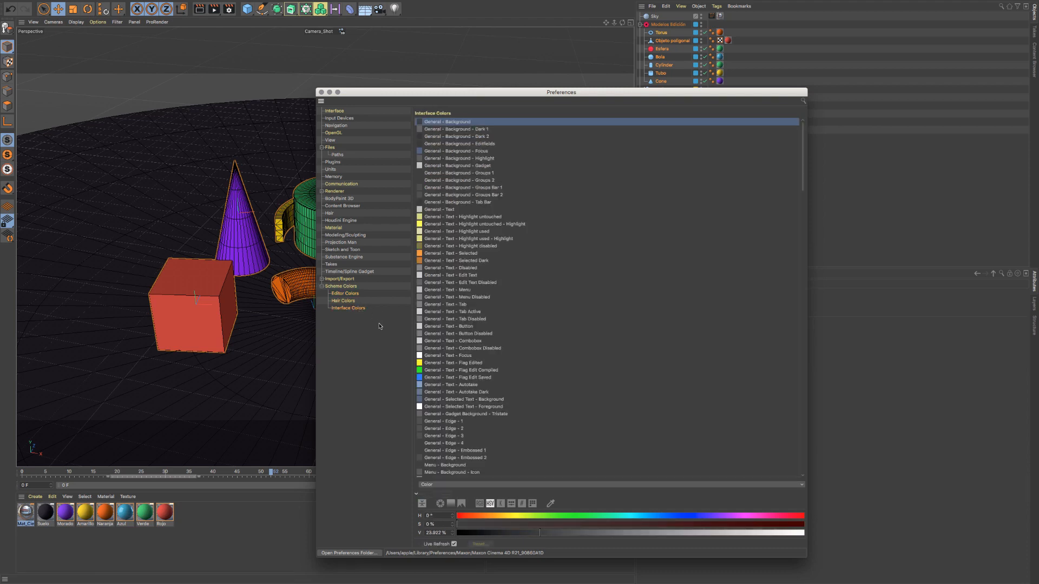
scroll(598, 309, "down", 10)
scroll(599, 312, "down", 5)
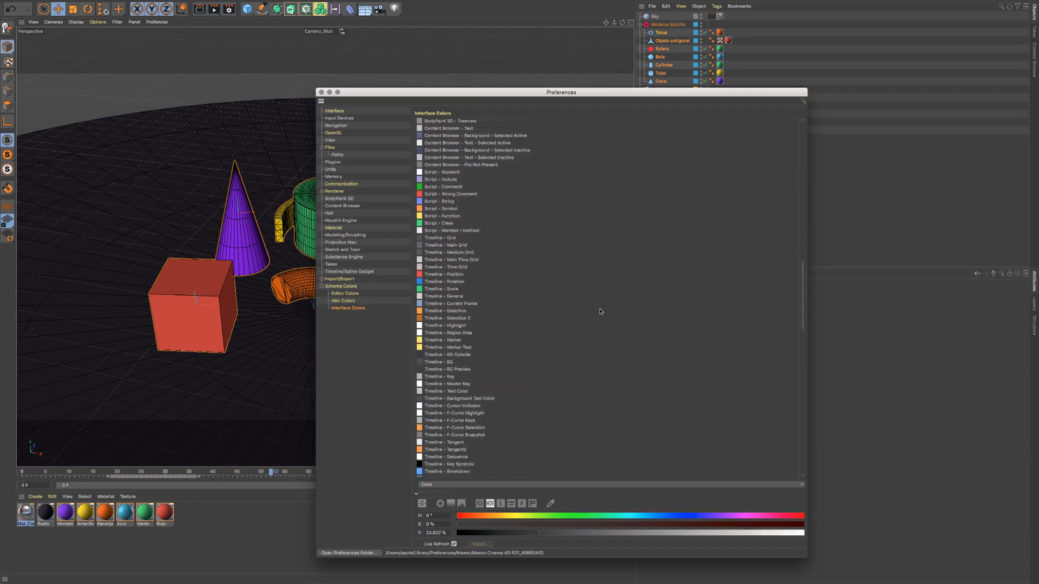
scroll(600, 312, "down", 20)
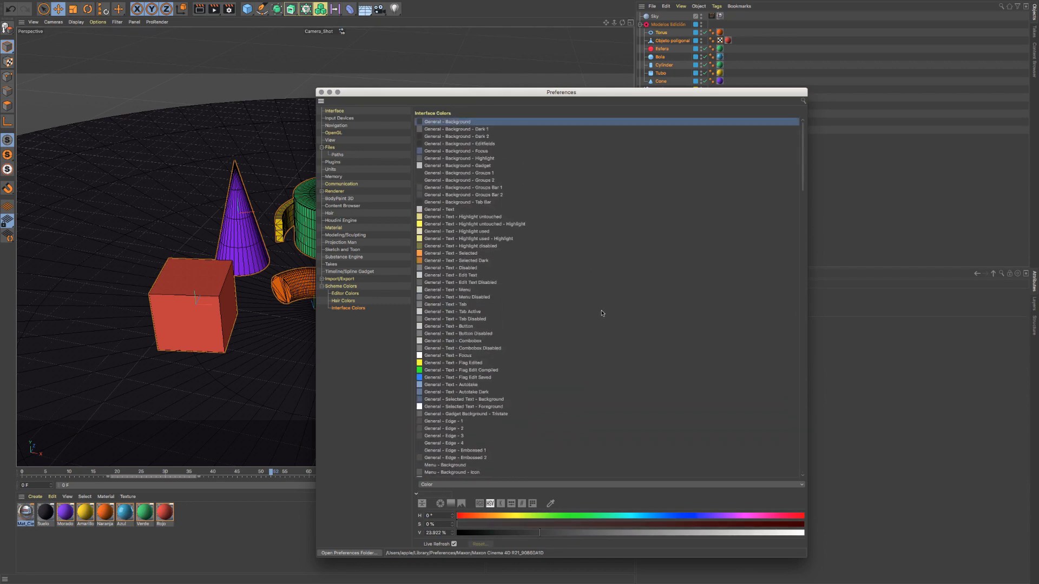
scroll(599, 314, "up", 20)
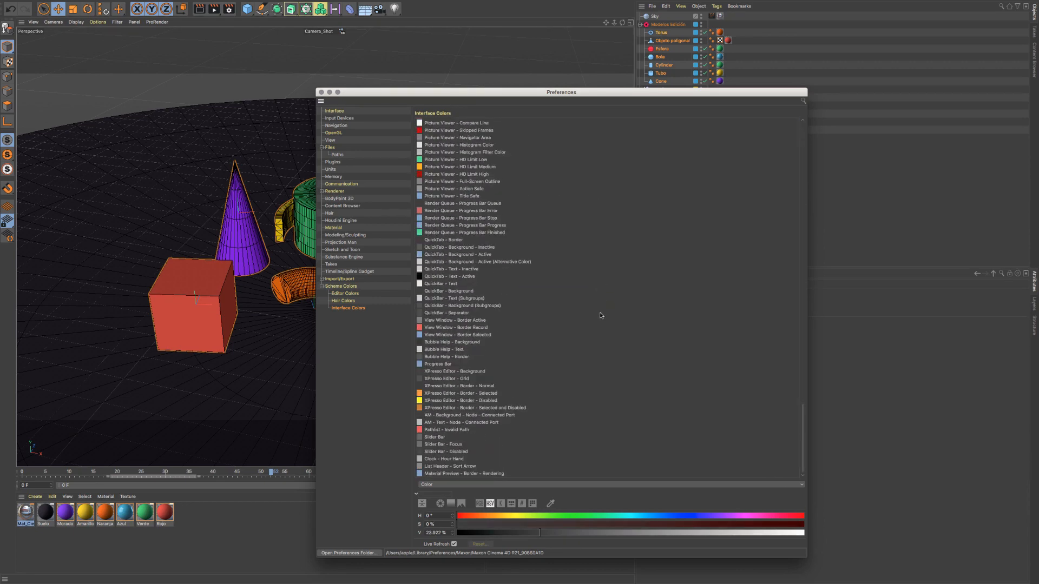
scroll(598, 325, "down", 20)
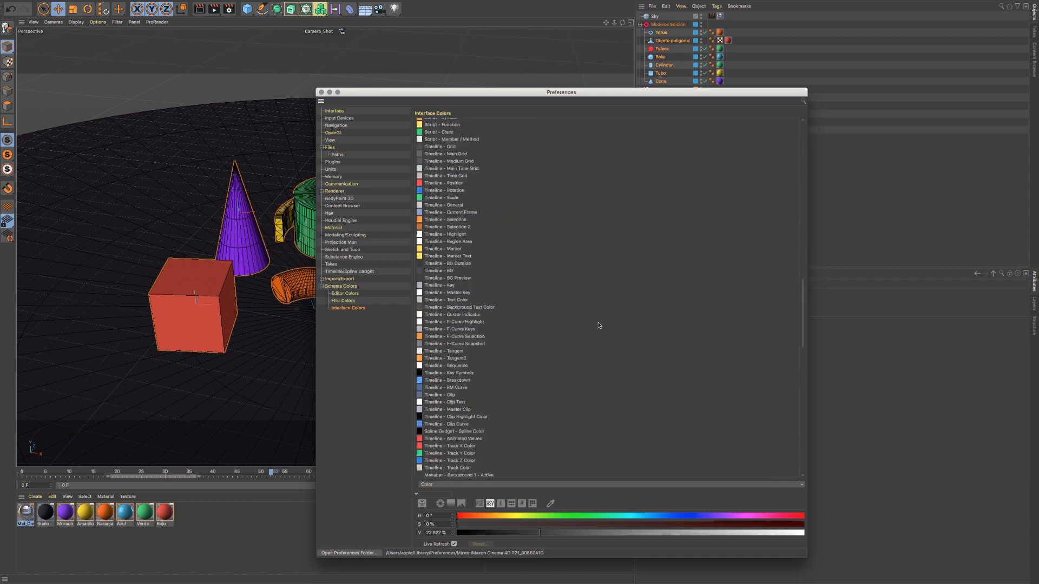
scroll(563, 280, "up", 20)
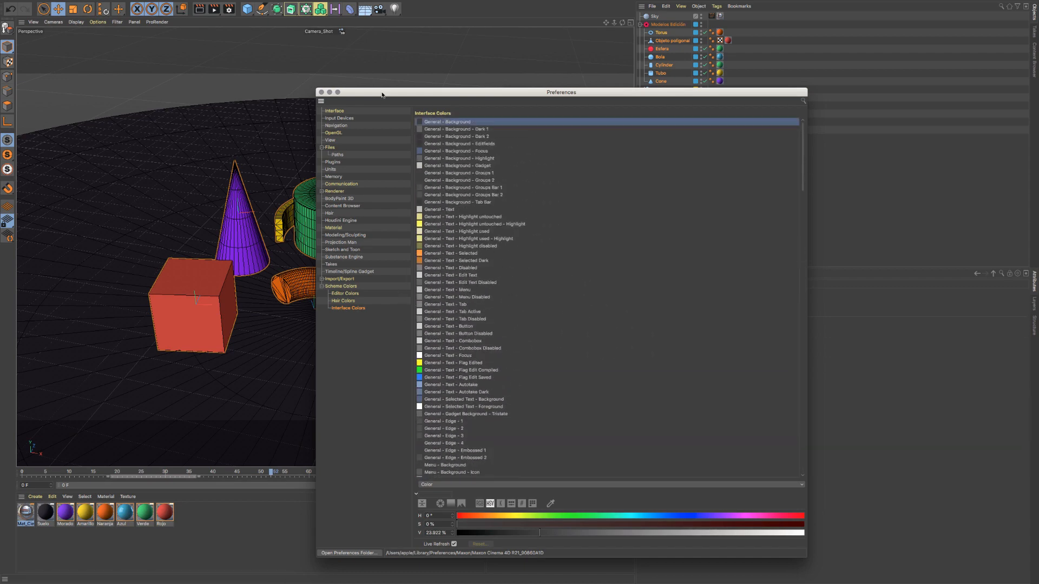
Step: Move the Preferences window aside and close it
left_click_drag(383, 95, 298, 57)
left_click(236, 54)
left_click(81, 4)
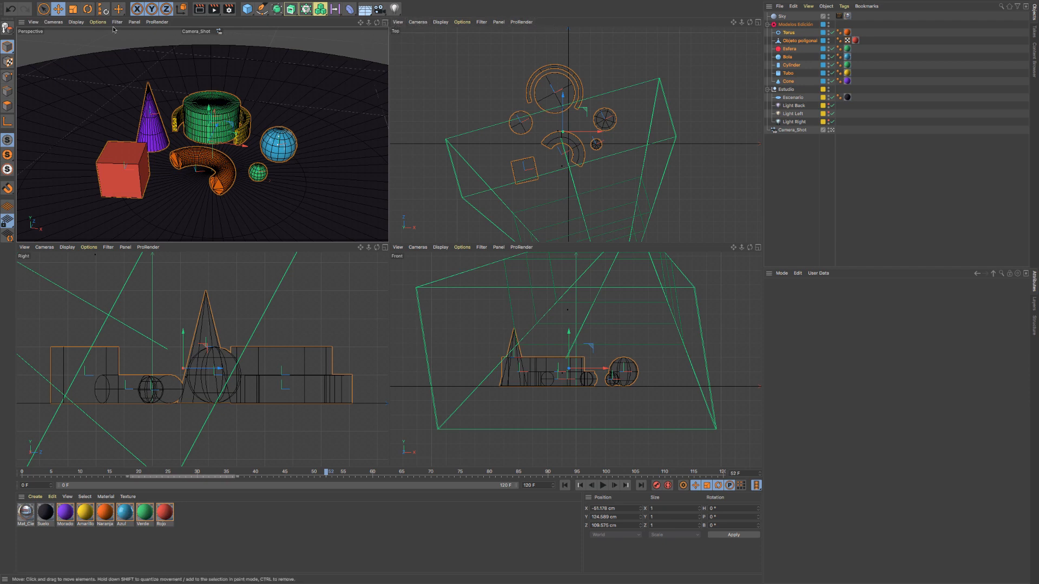
Step: Maximize the Perspective view, switch back to the four-view layout, and maximize the Perspective view again
left_click(385, 24)
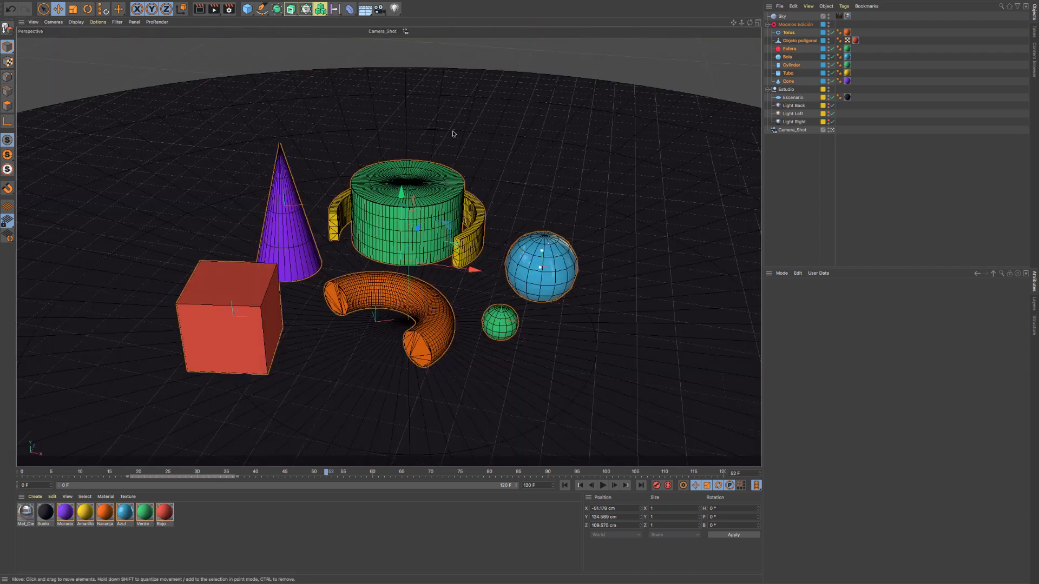
left_click(758, 22)
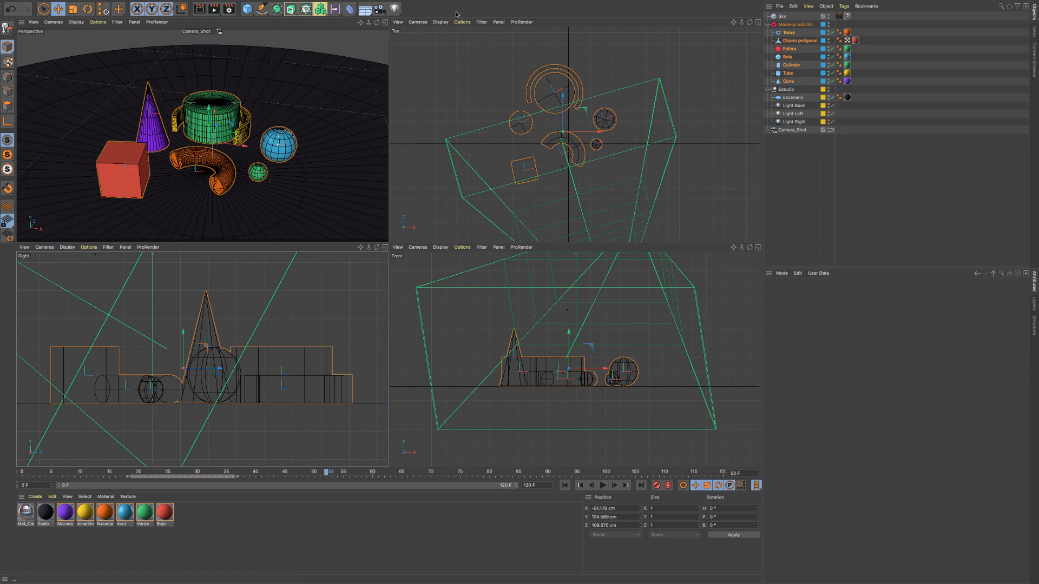
left_click(386, 23)
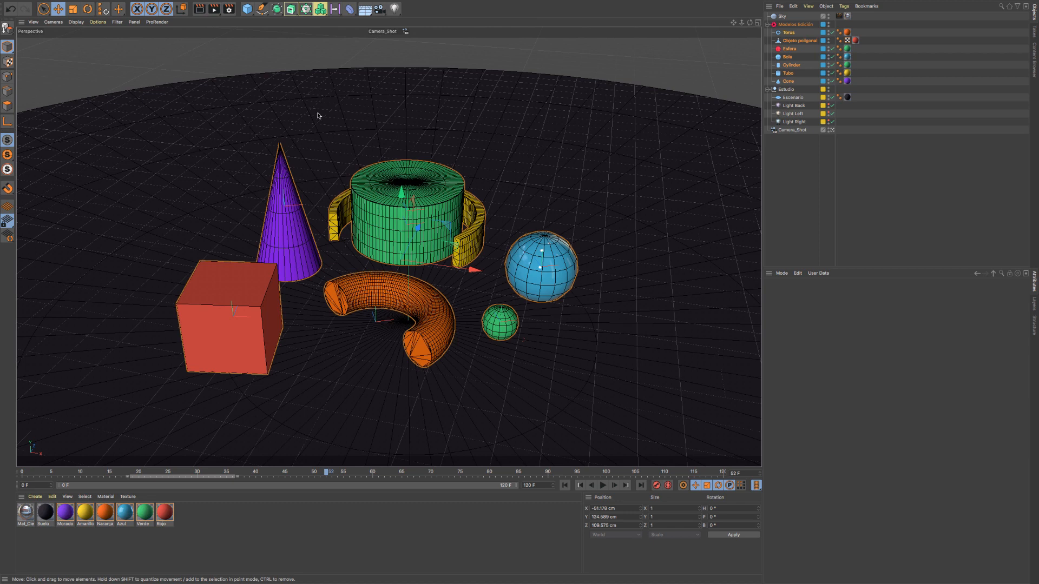
Step: Display the Perspective view in Gouraud Shading and deselect all objects
left_click(77, 23)
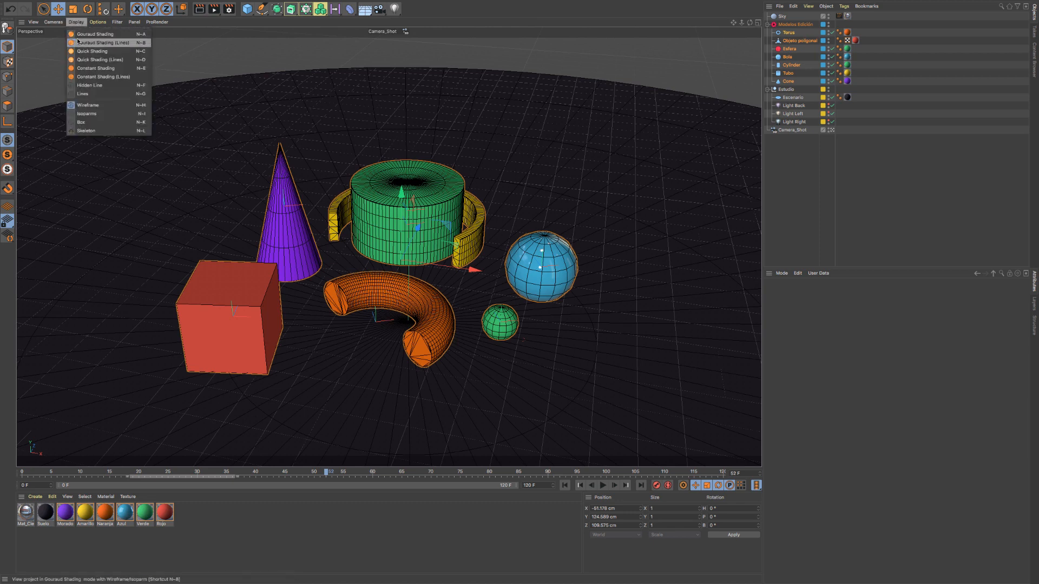
left_click(85, 35)
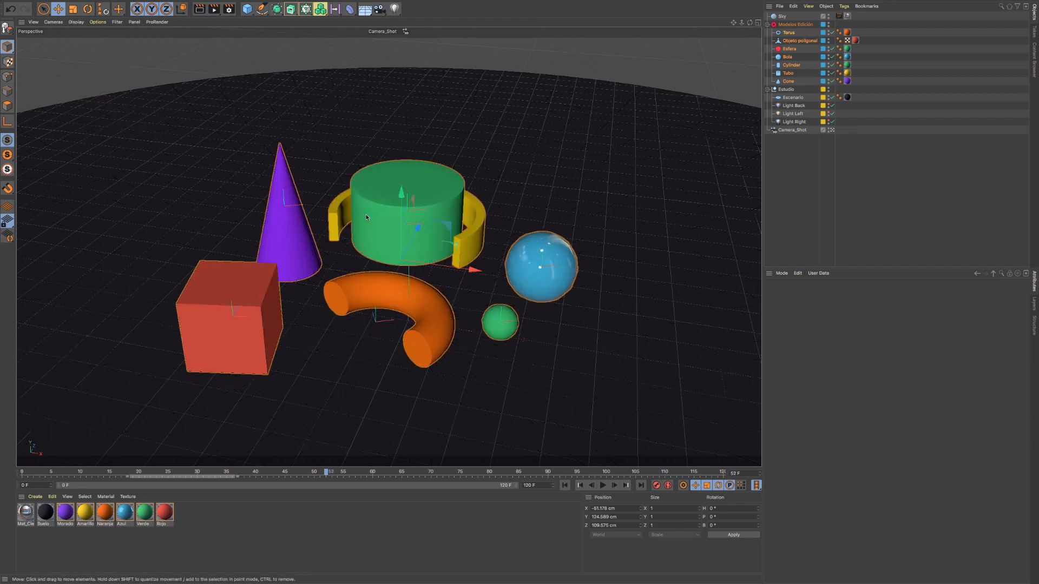
left_click(794, 168)
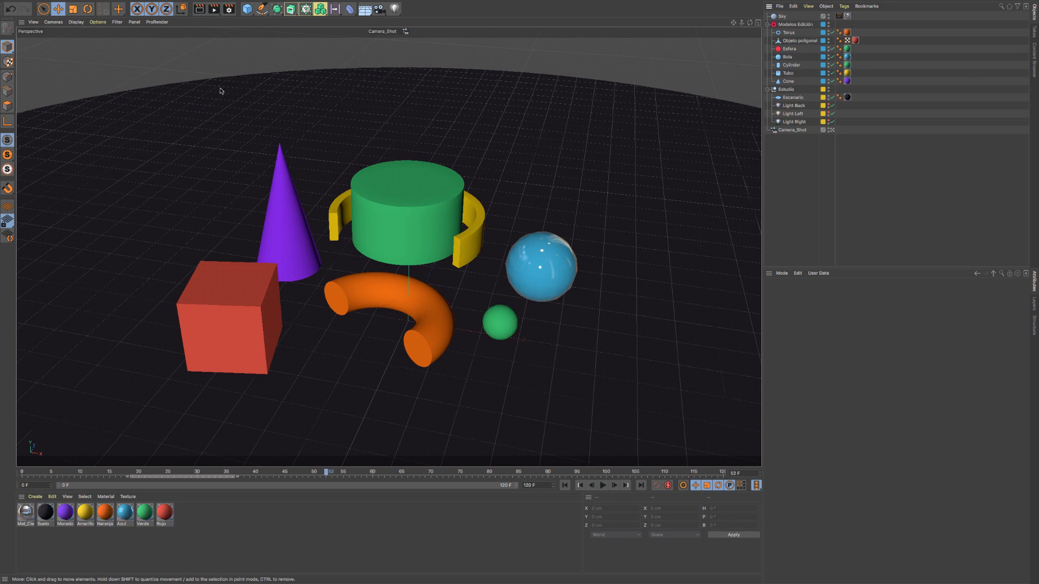
Step: Switch the Perspective view to Gouraud Shading (Lines) and back to Gouraud Shading
left_click(76, 22)
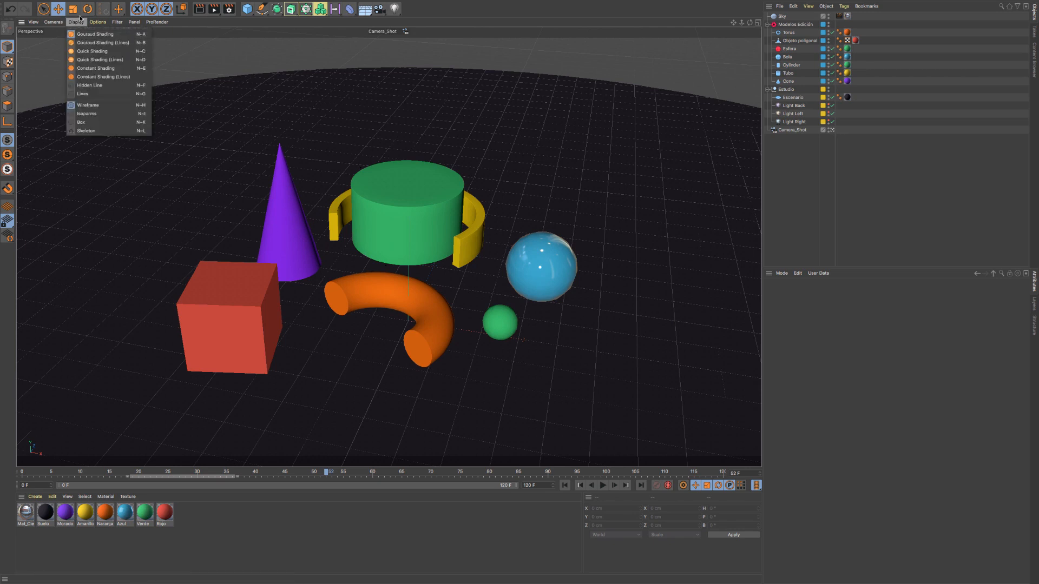
left_click(81, 44)
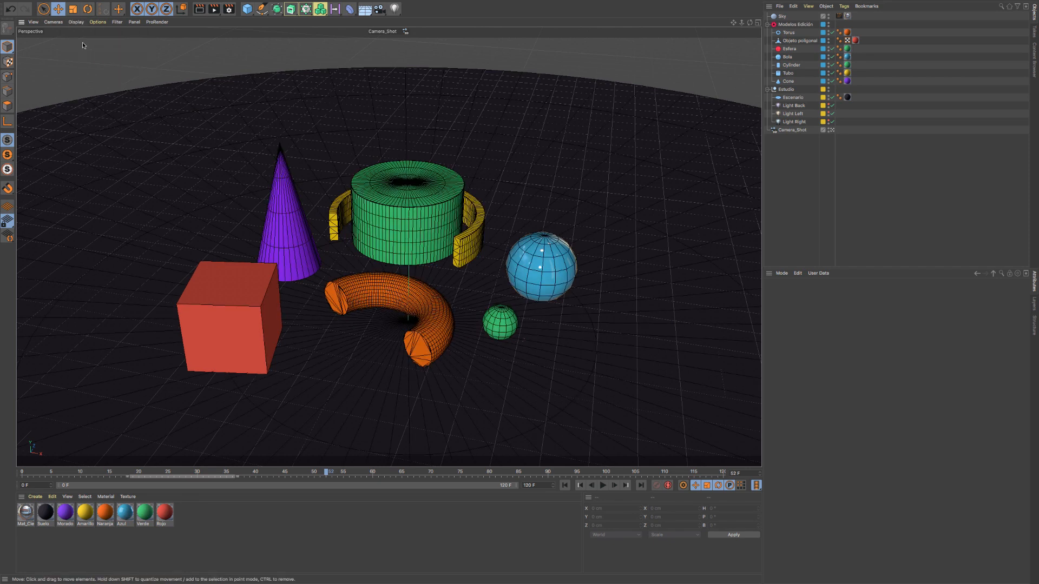
left_click(75, 22)
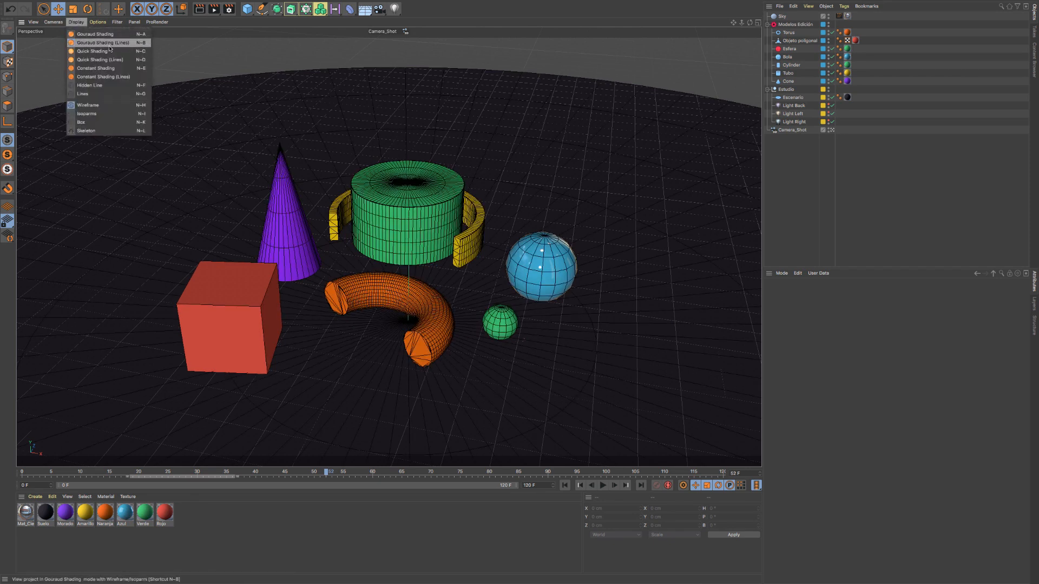
left_click(92, 35)
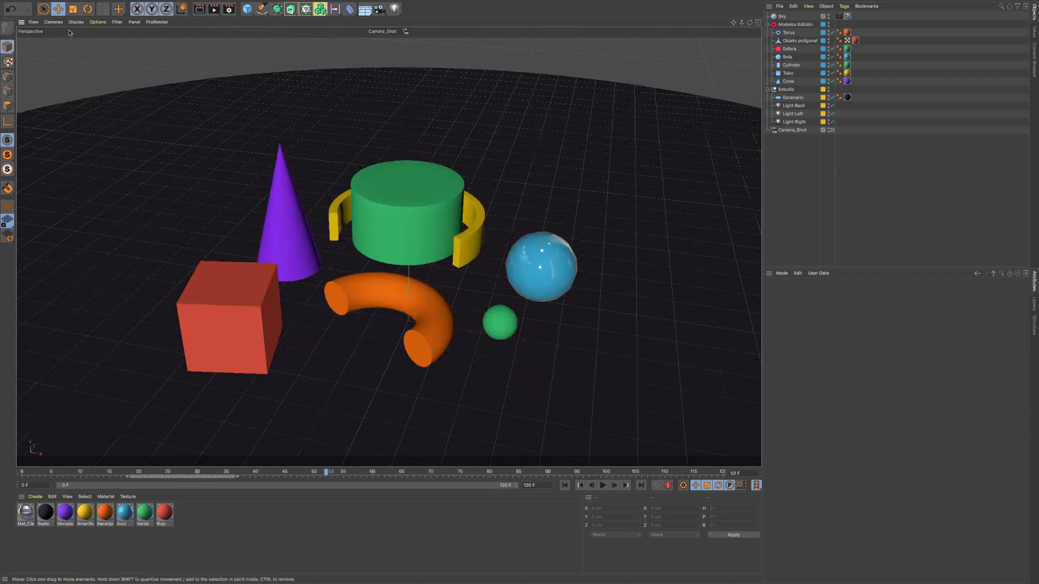
Step: Try the Quick Shading, Constant Shading and Constant Shading (Lines) display modes in the Perspective view
left_click(77, 22)
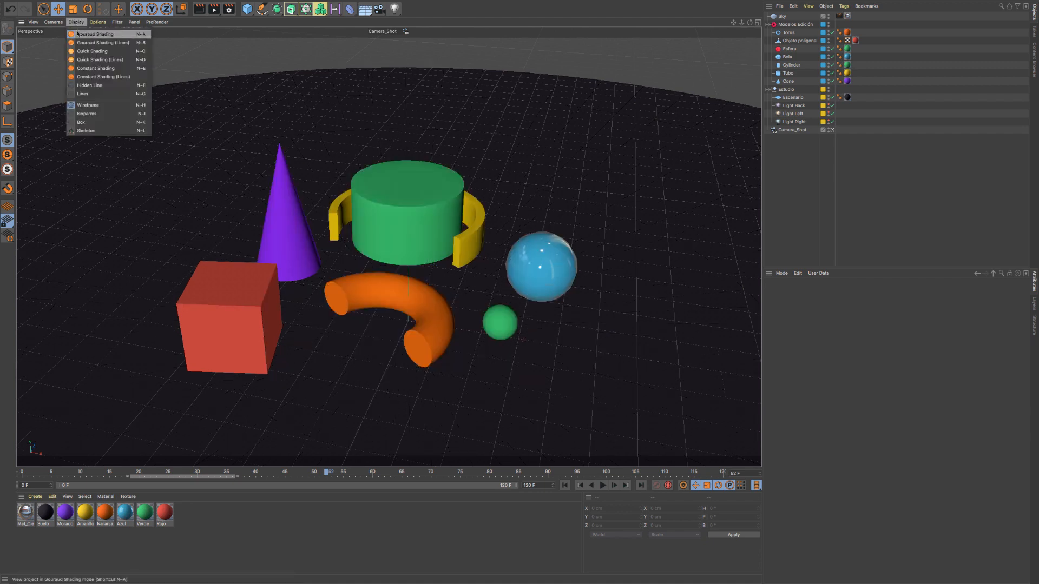
left_click(87, 52)
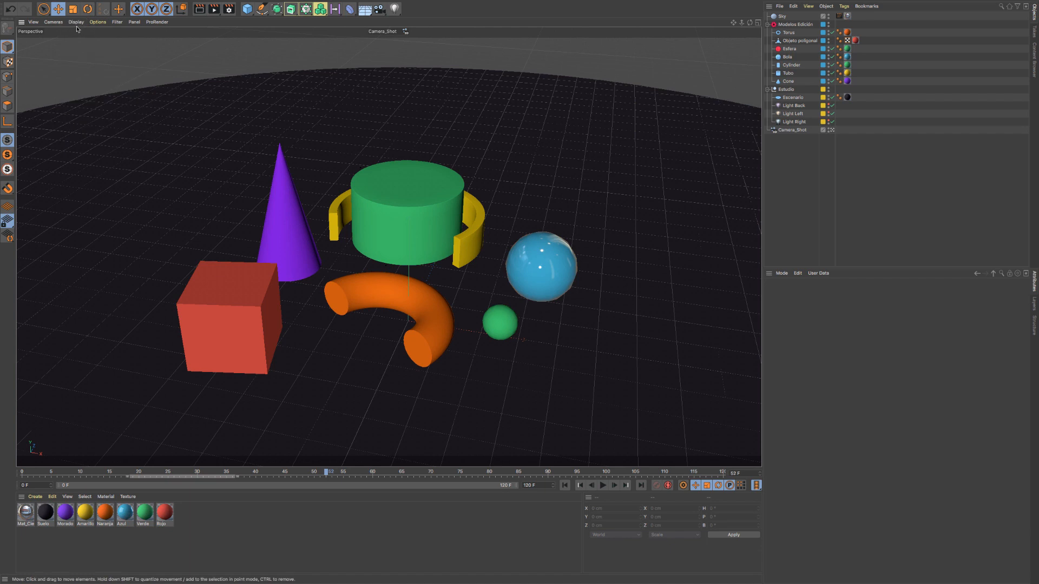
left_click(77, 22)
left_click(100, 70)
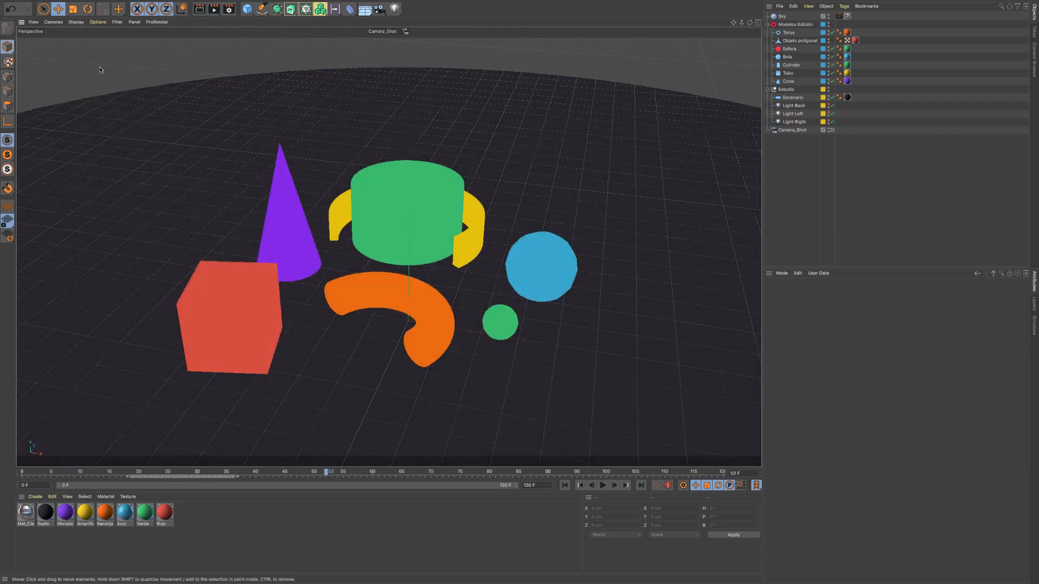
left_click(77, 22)
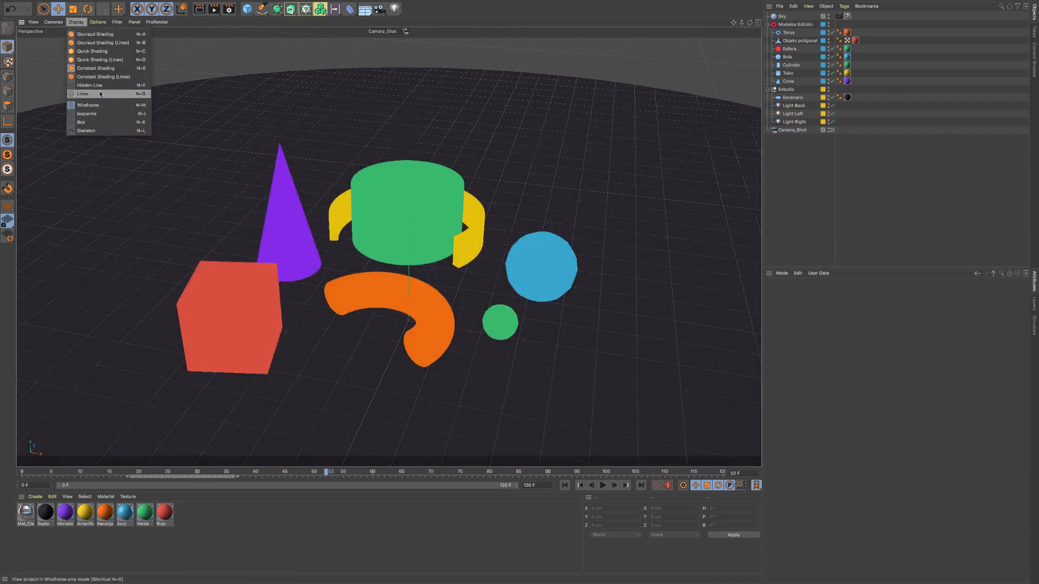
left_click(90, 78)
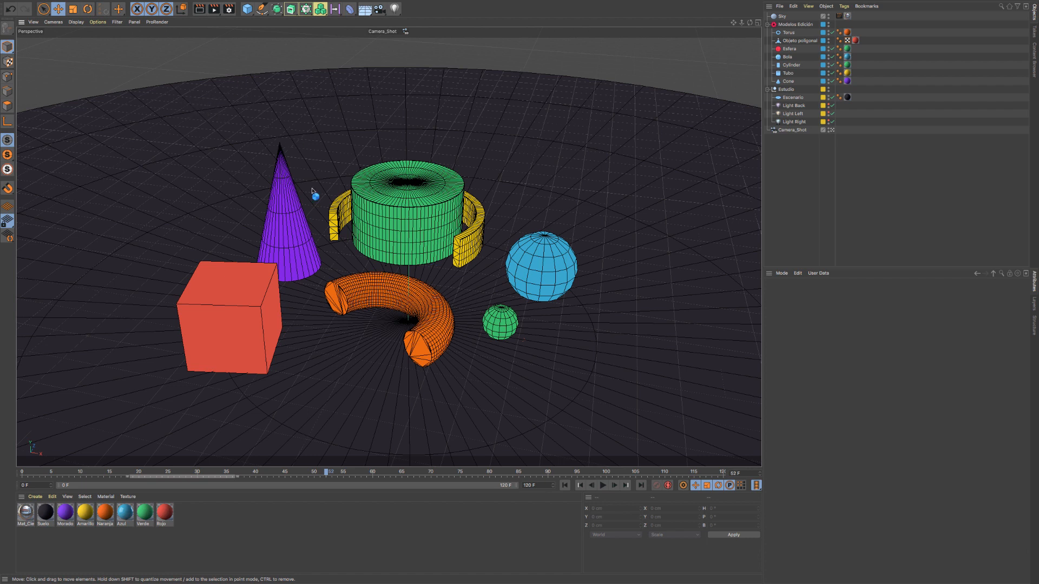
Step: Display the objects around the green cylinder in Lines mode for a close-up look at their wireframes
scroll(403, 206, "up", 5)
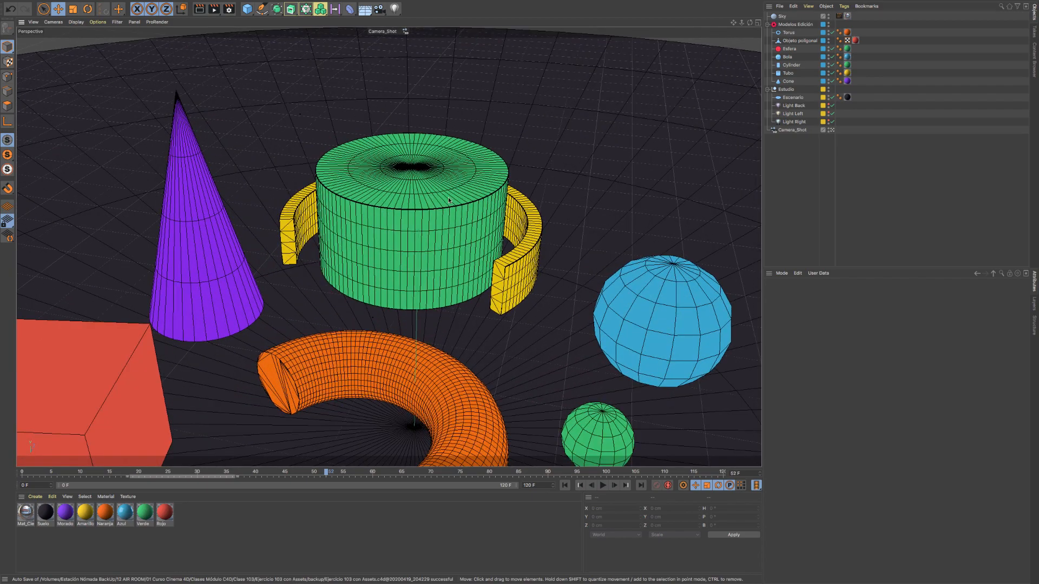
scroll(449, 201, "up", 3)
left_click(99, 24)
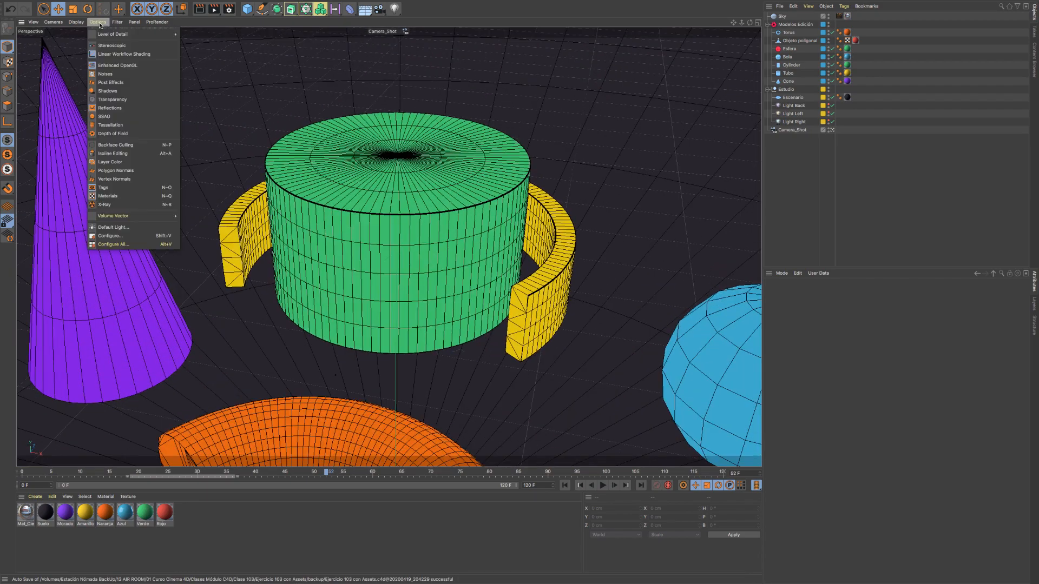
mouse_move(76, 22)
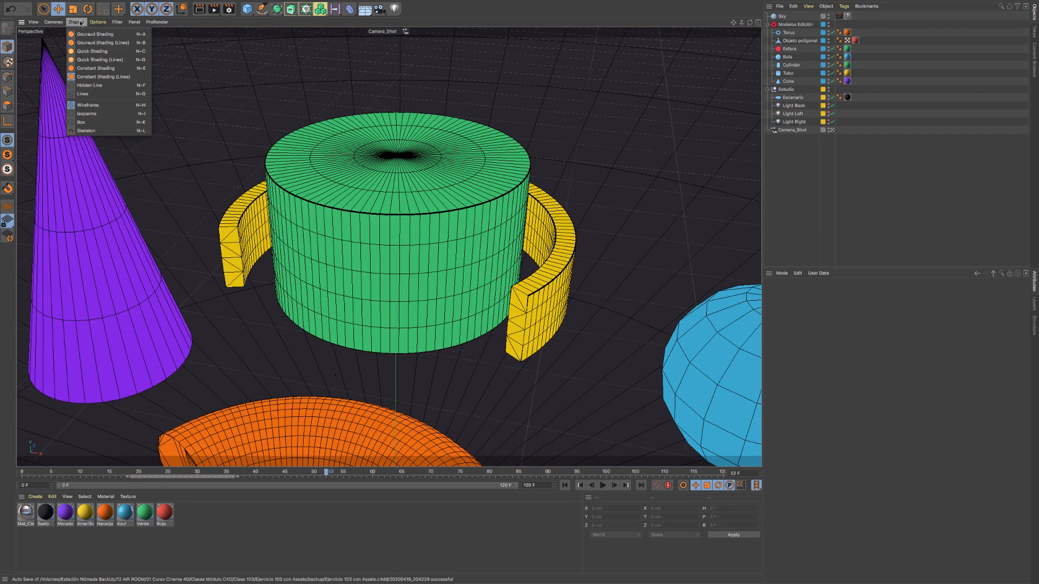
left_click(93, 96)
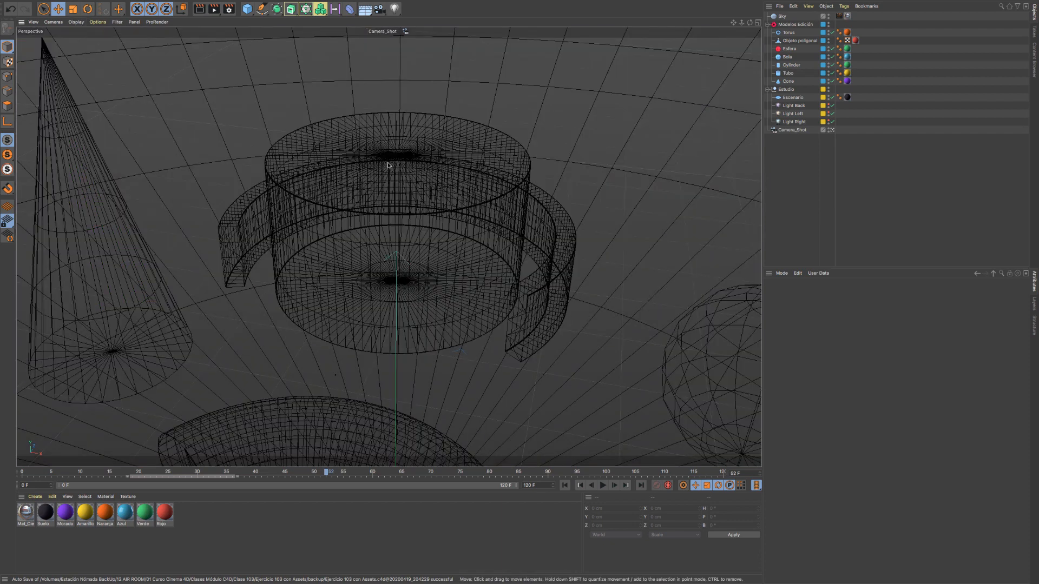
Step: Set the Perspective view's display mode to Gouraud Shading (Lines) and bring all the objects back into frame
left_click(75, 22)
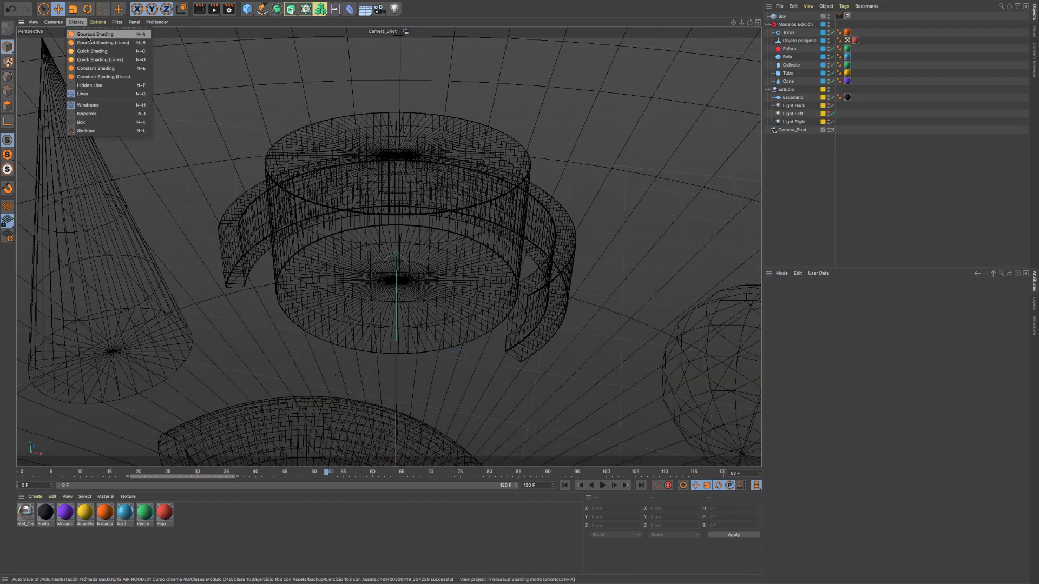
left_click(92, 43)
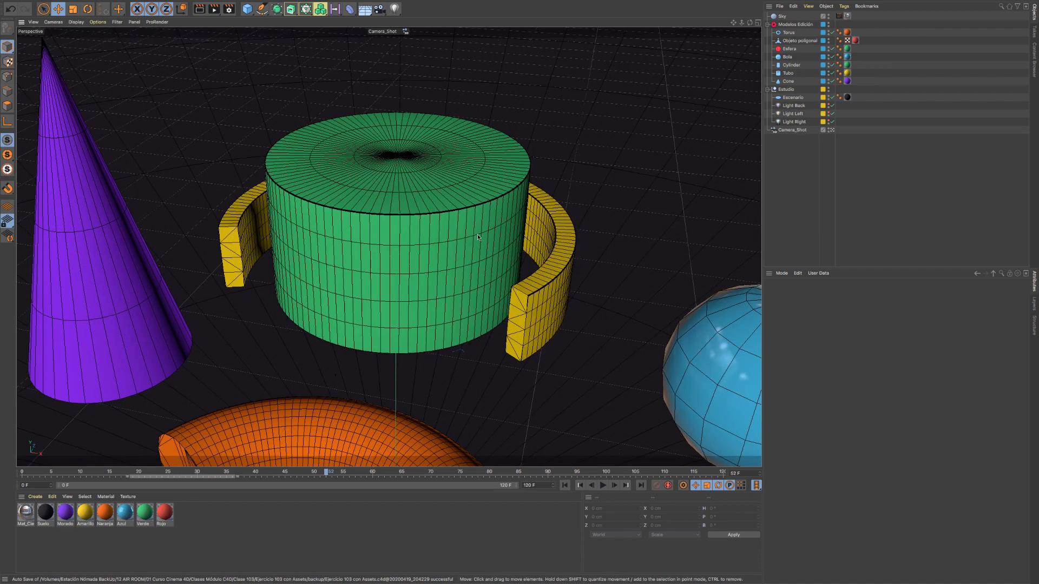
scroll(489, 229, "down", 8)
mouse_move(432, 318)
left_mouse_down("alt")
mouse_move(449, 319)
mouse_move(447, 328)
mouse_move(431, 317)
left_mouse_up("alt")
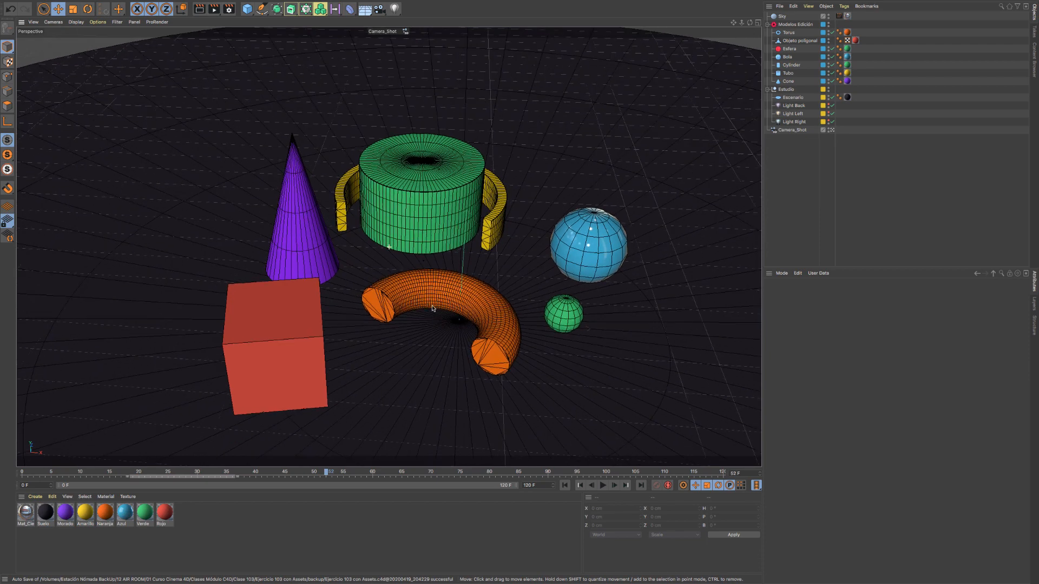
left_click(99, 22)
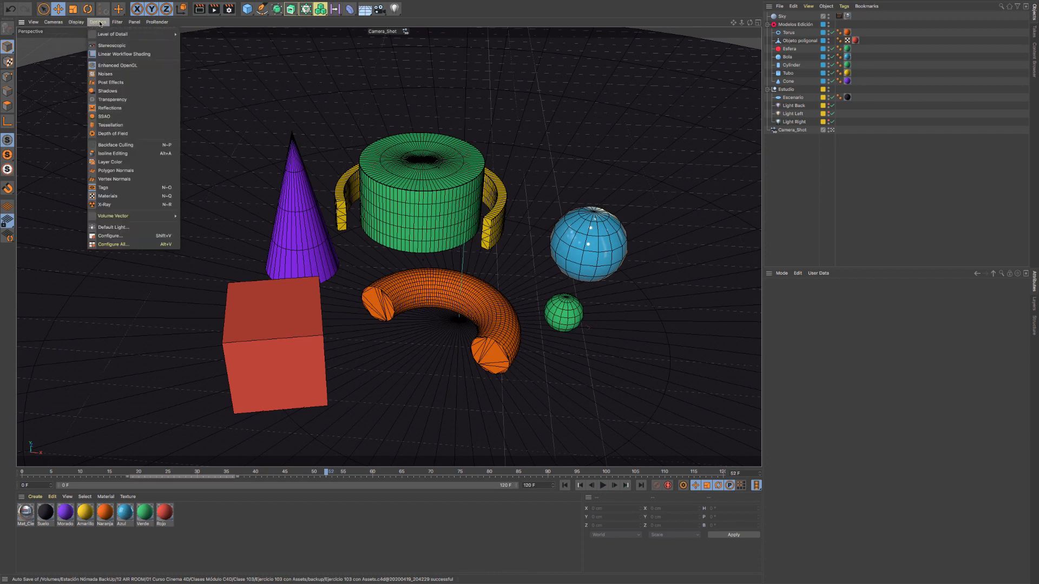
mouse_move(37, 25)
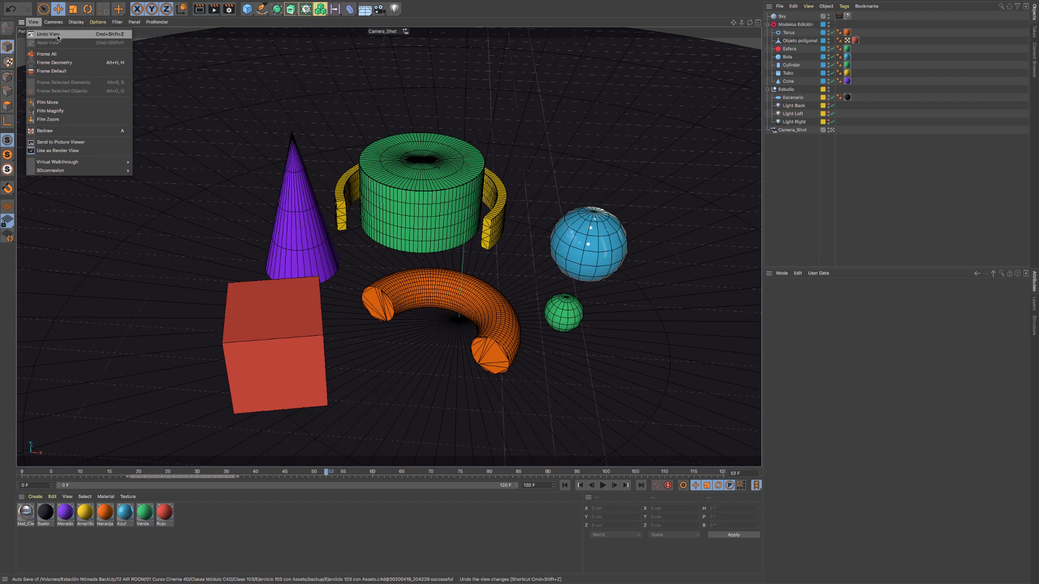
left_click(185, 65)
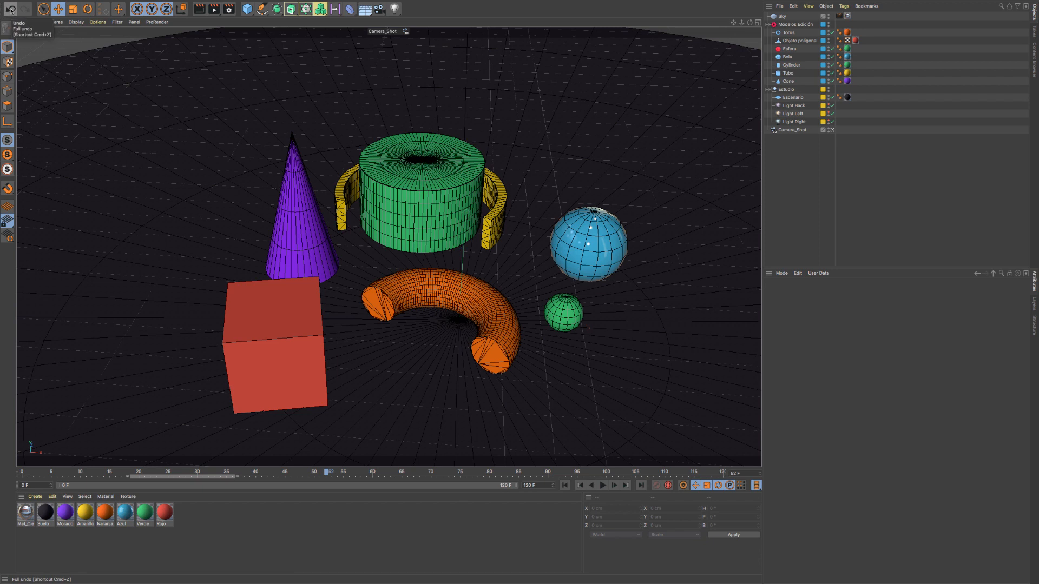
left_click(33, 22)
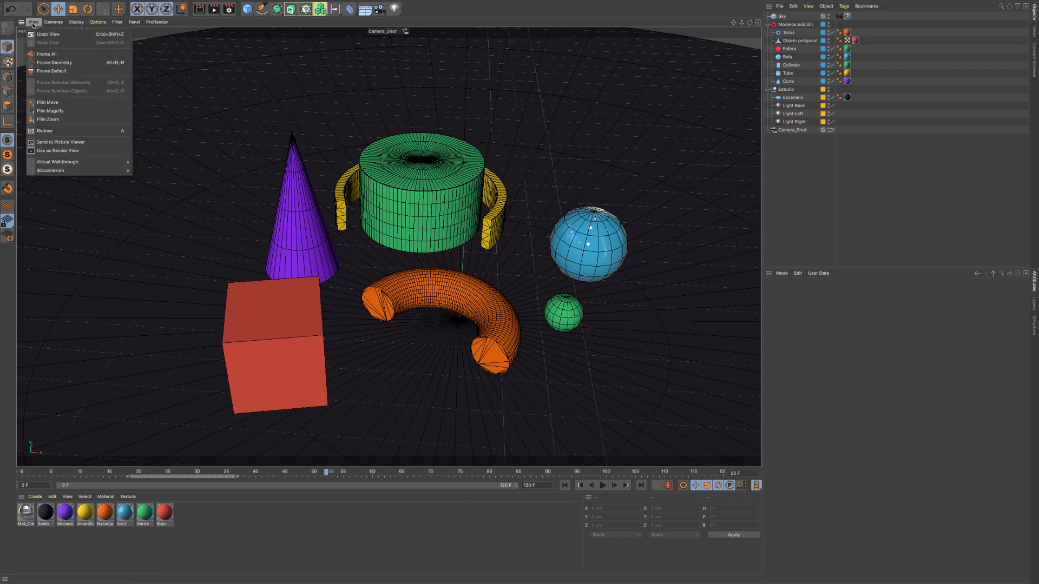
mouse_move(53, 21)
left_click(277, 53)
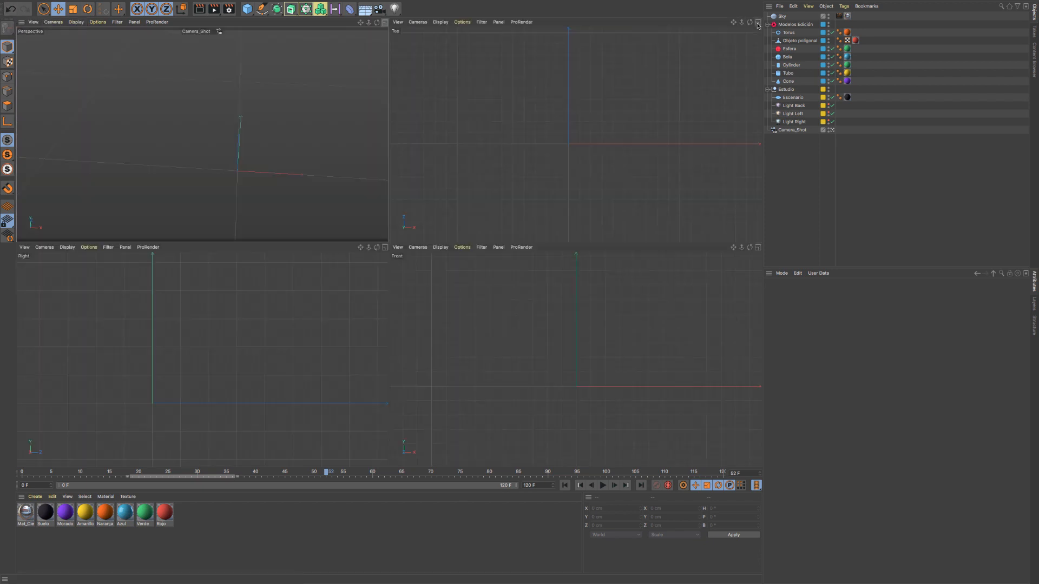
Step: Switch to the four-view layout, rotate the Top view, and revert that rotation with Undo View
left_click(757, 22)
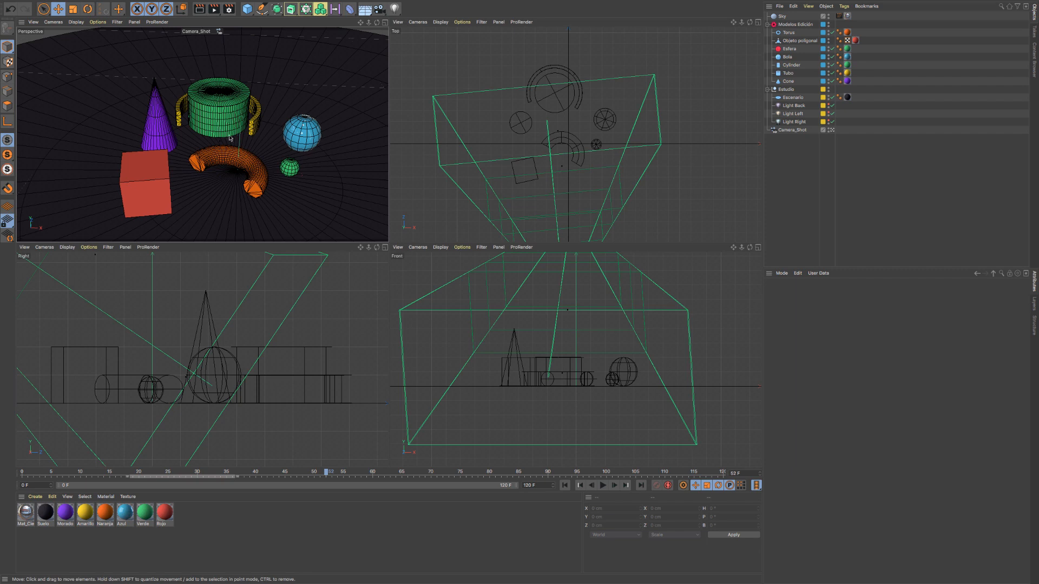
left_click_drag(230, 138, 222, 160, "alt")
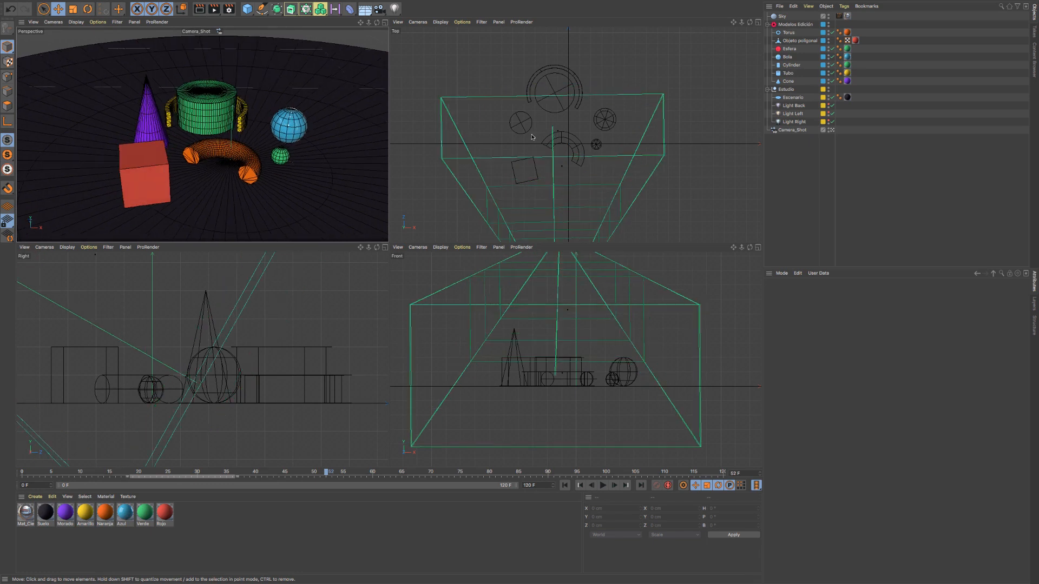
left_click_drag(533, 131, 548, 131, "alt")
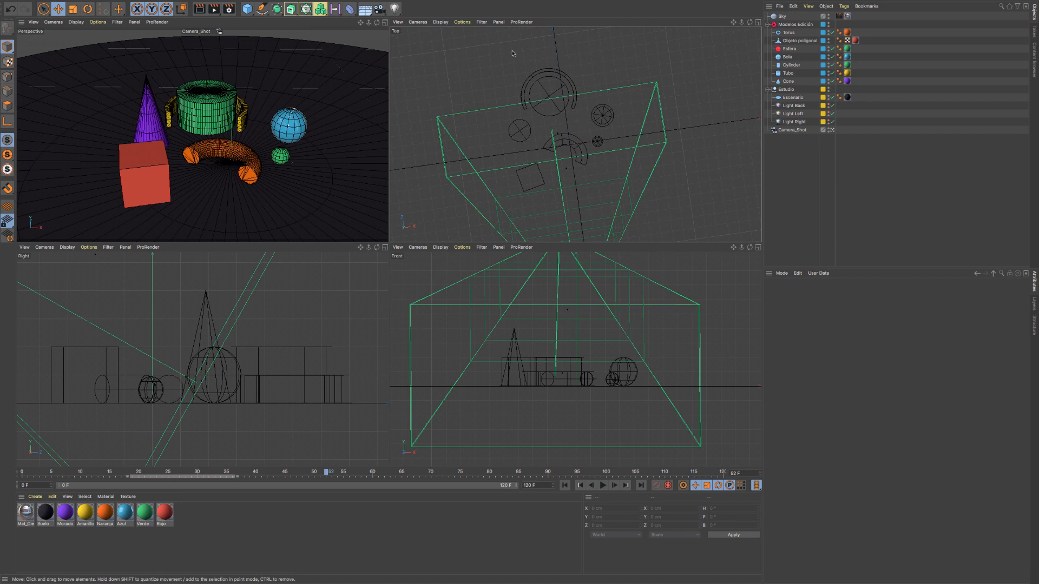
left_click(398, 23)
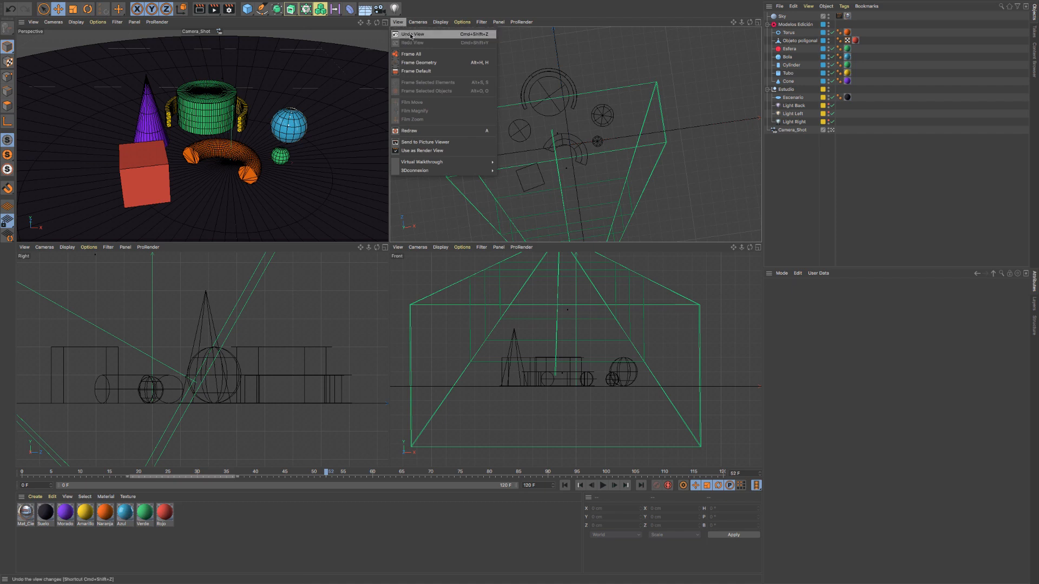
left_click(410, 36)
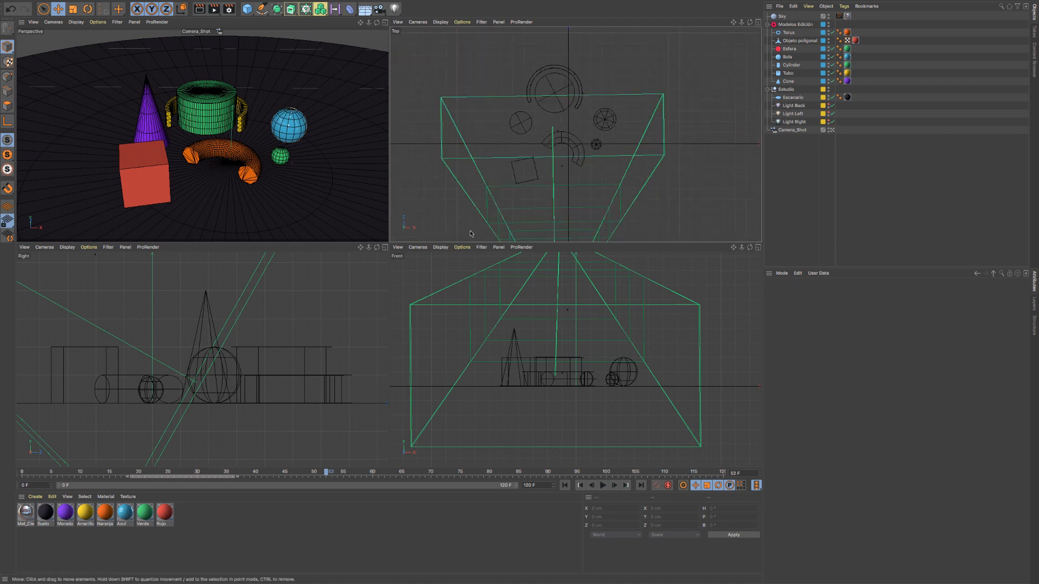
Step: Move the green cylinder toward the orange torus in the Perspective view, and undo the move
left_click(212, 112)
mouse_move(198, 102)
left_mouse_down()
mouse_move(218, 111)
mouse_move(196, 121)
left_mouse_up()
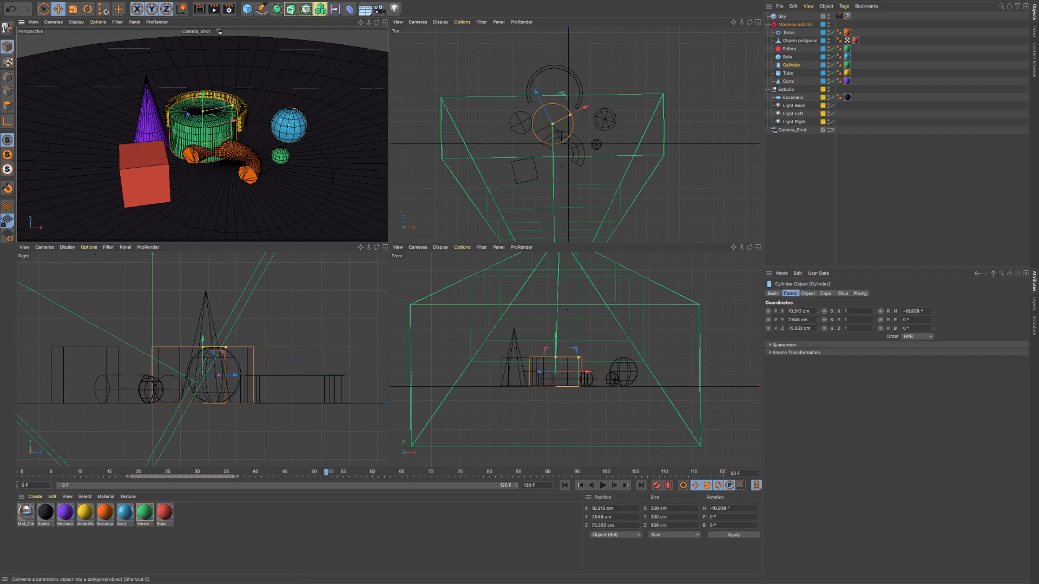
left_click(10, 9)
left_click(11, 9)
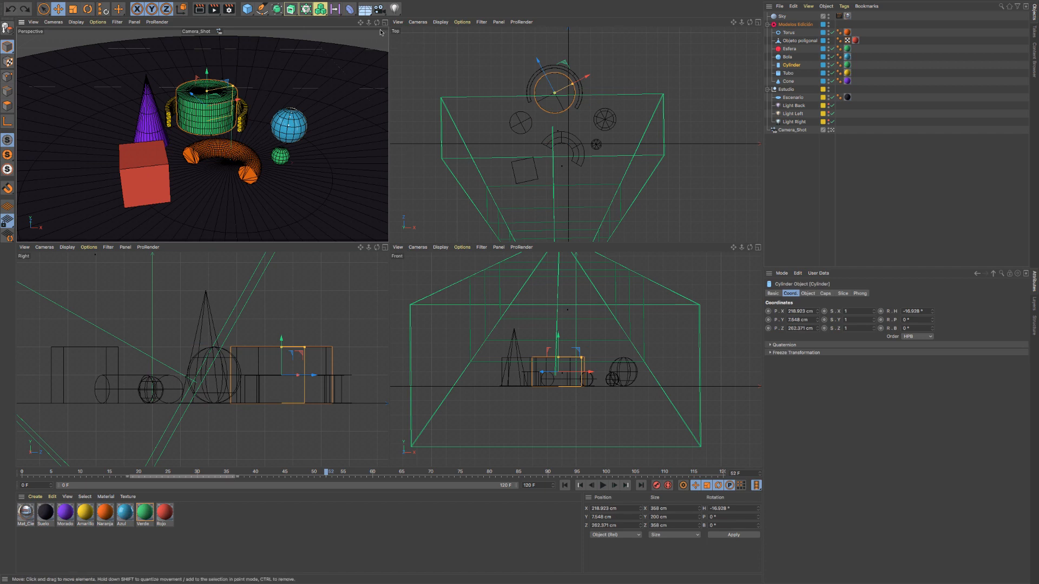
Step: Move the Perspective view's camera back from the objects, and revert that camera move with Undo View
left_click_drag(368, 23, 372, 26)
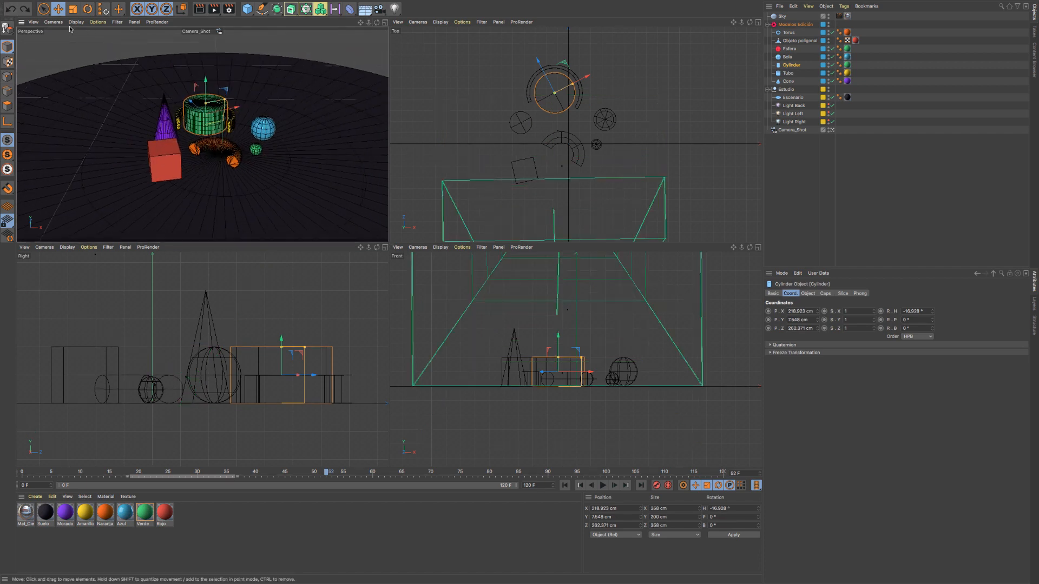
left_click(33, 22)
left_click(46, 40)
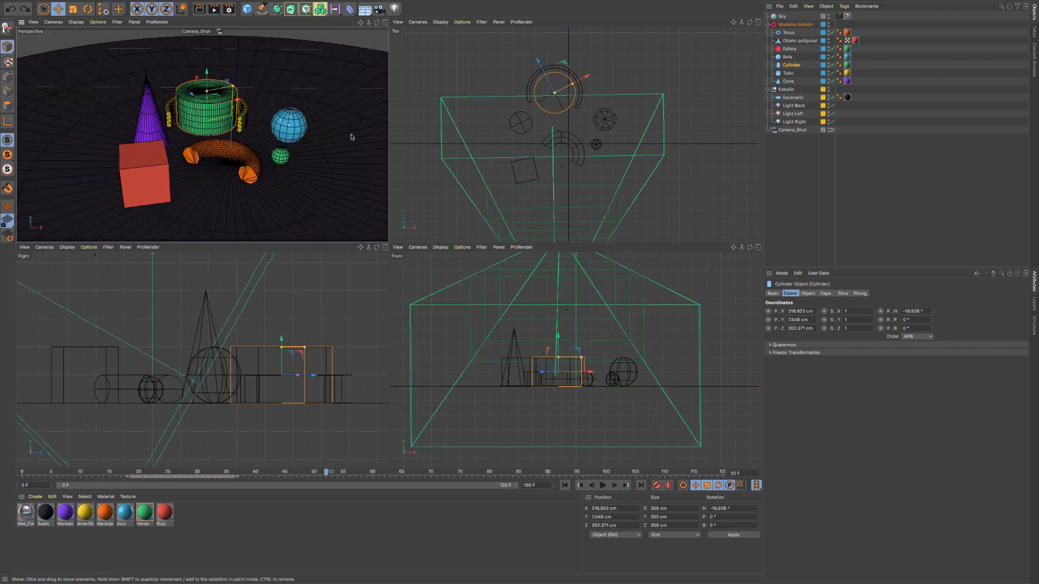
Step: Maximize the Perspective view to a single viewport
left_click(385, 22)
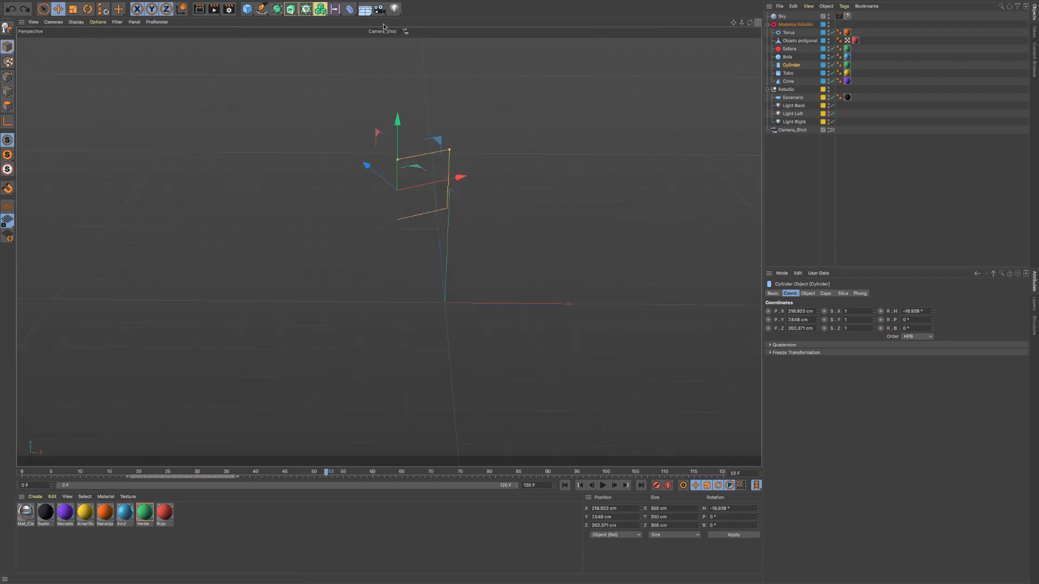
mouse_move(417, 236)
left_mouse_down("alt")
mouse_move(415, 249)
mouse_move(421, 231)
left_mouse_up("alt")
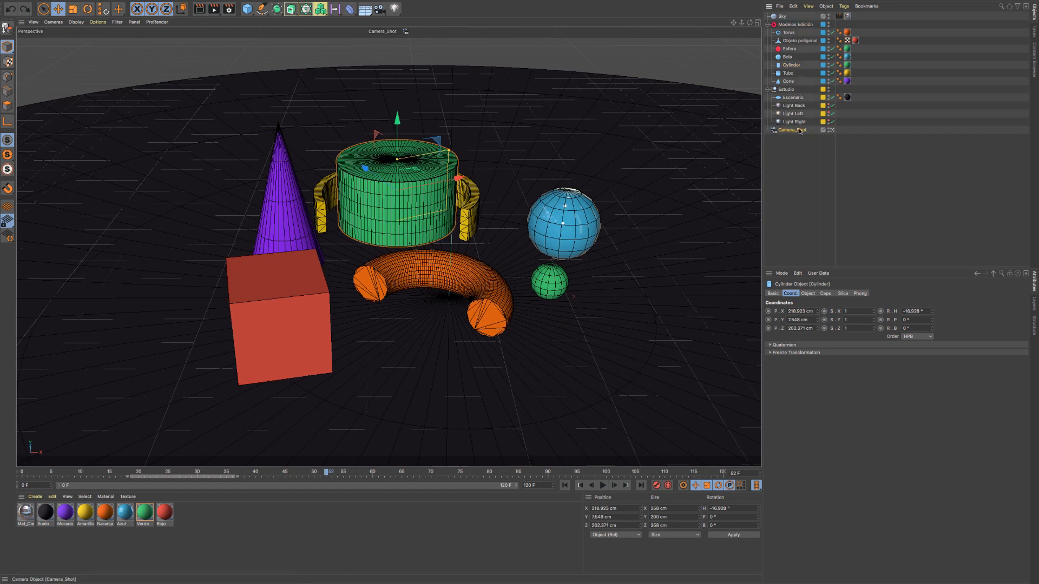
Step: Add a Protection rigging tag to the Camera_Shot object and delete the tag again
left_click(799, 131)
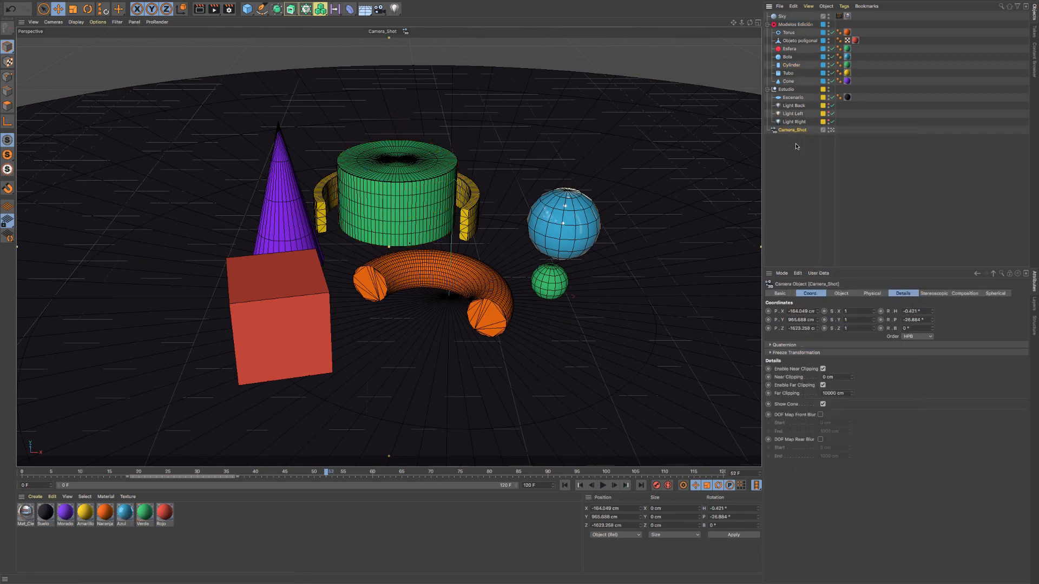
right_click(799, 132)
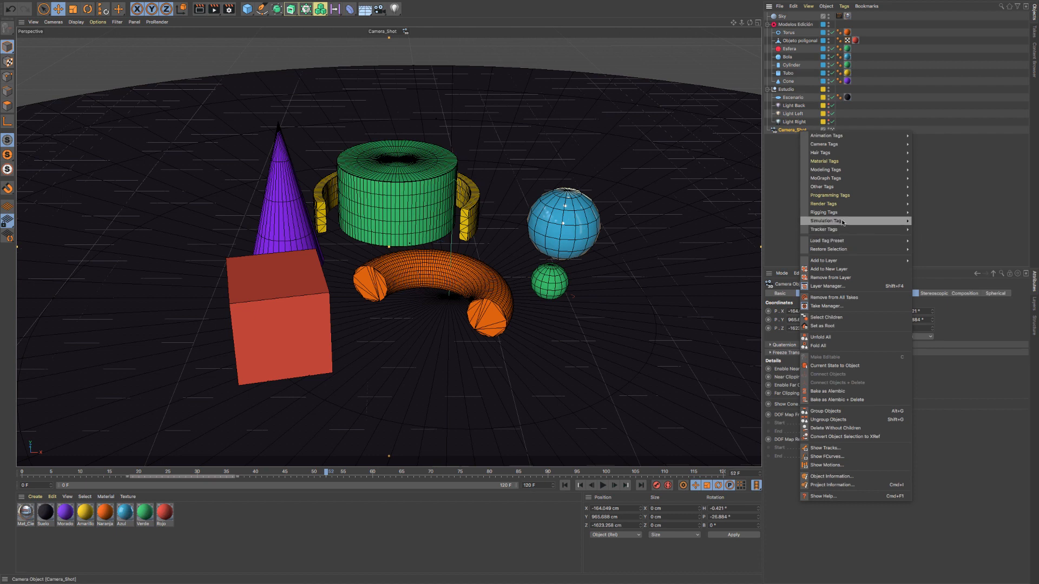
mouse_move(842, 222)
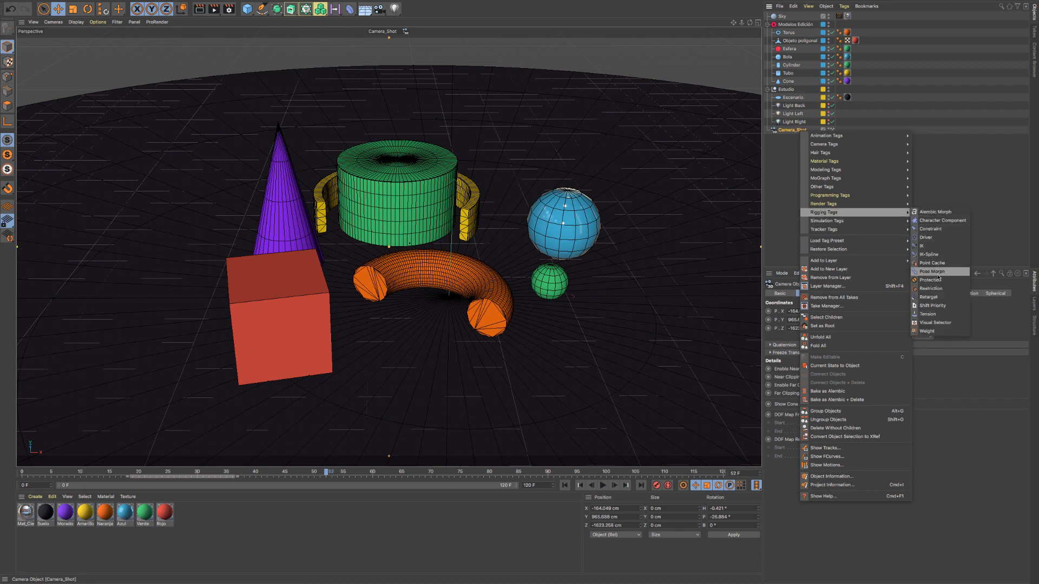
left_click(932, 281)
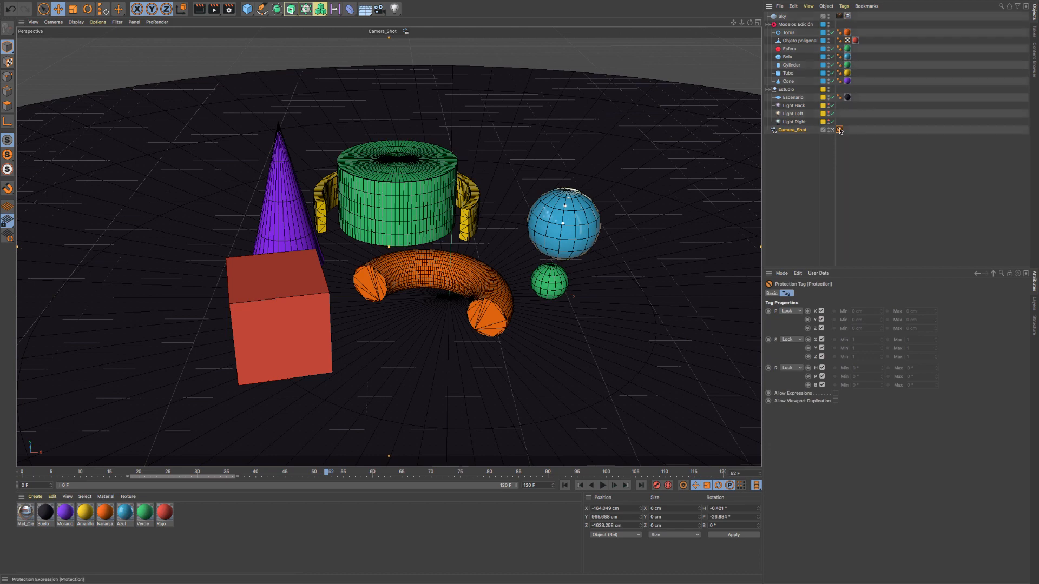
key("Delete")
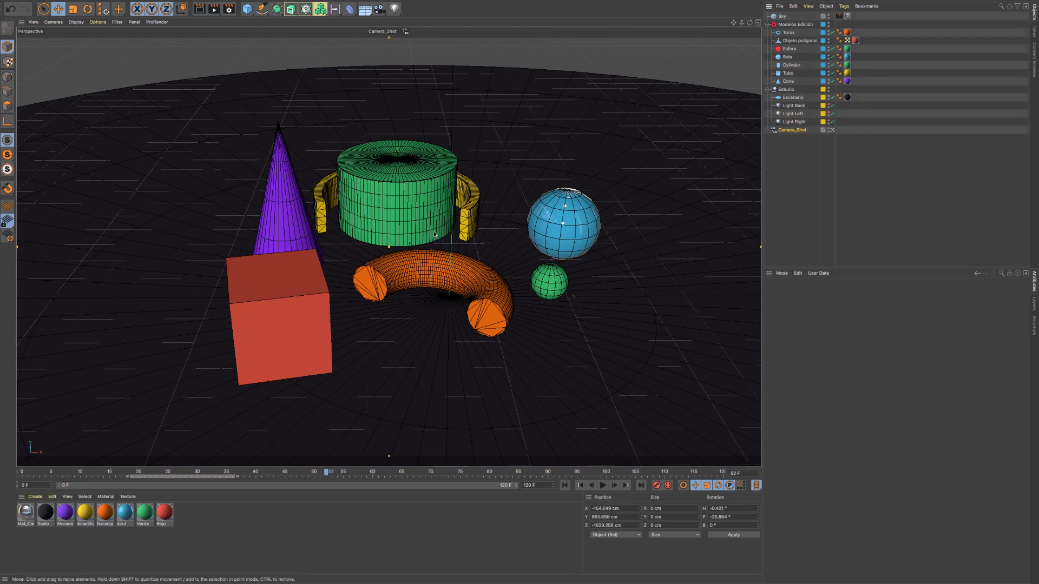
Step: Fit the scene in the Perspective view with Frame All, and pan away and recover it with Frame Geometry
left_click_drag(427, 243, 398, 250, "alt")
scroll(412, 238, "up", 4)
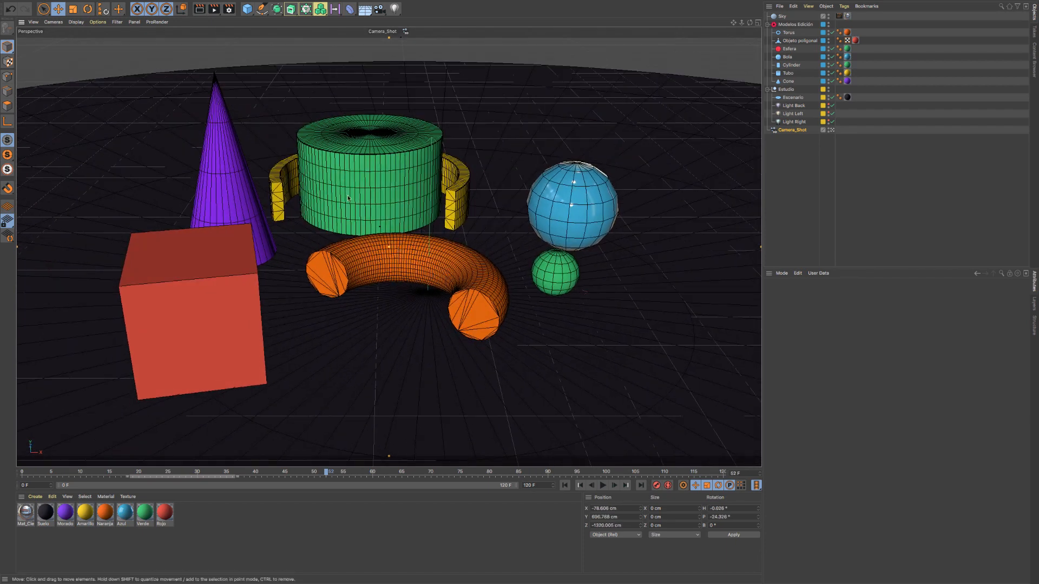
left_click(33, 21)
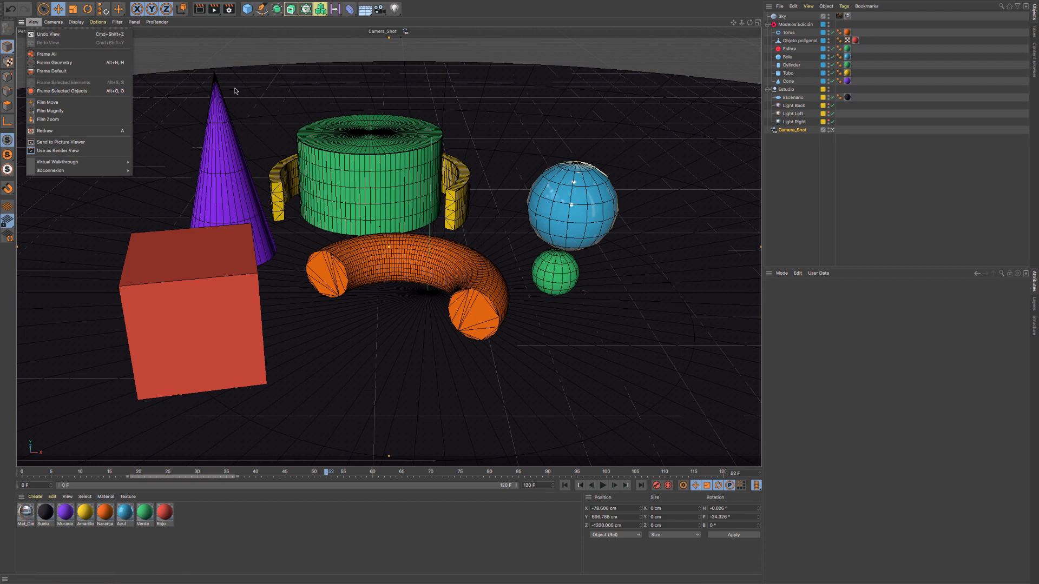
left_click(51, 55)
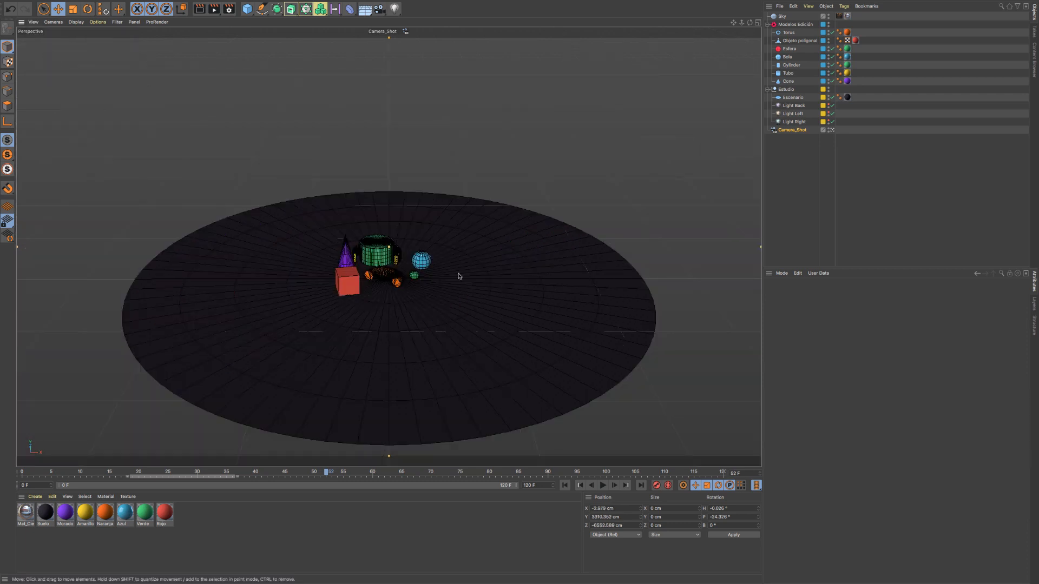
left_click_drag(733, 23, 520, 295)
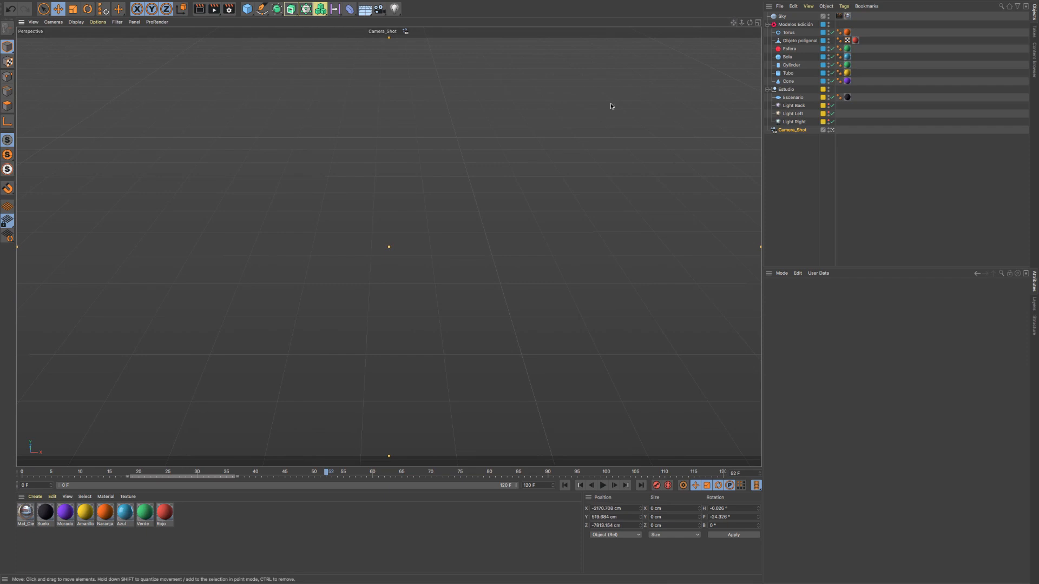
key("h")
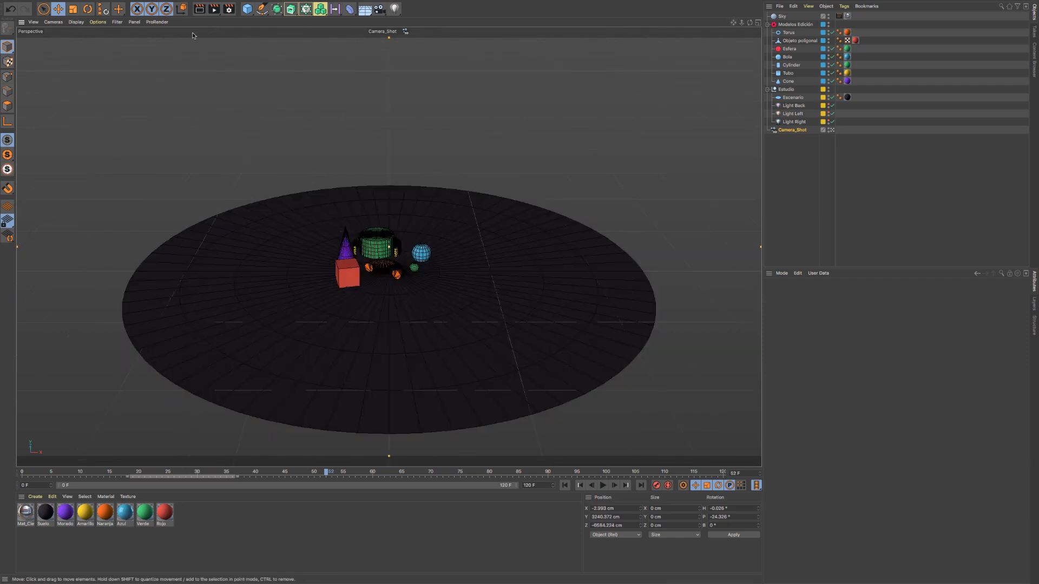
Step: Compare the Frame All and Frame Geometry commands in the Perspective view
left_click(33, 22)
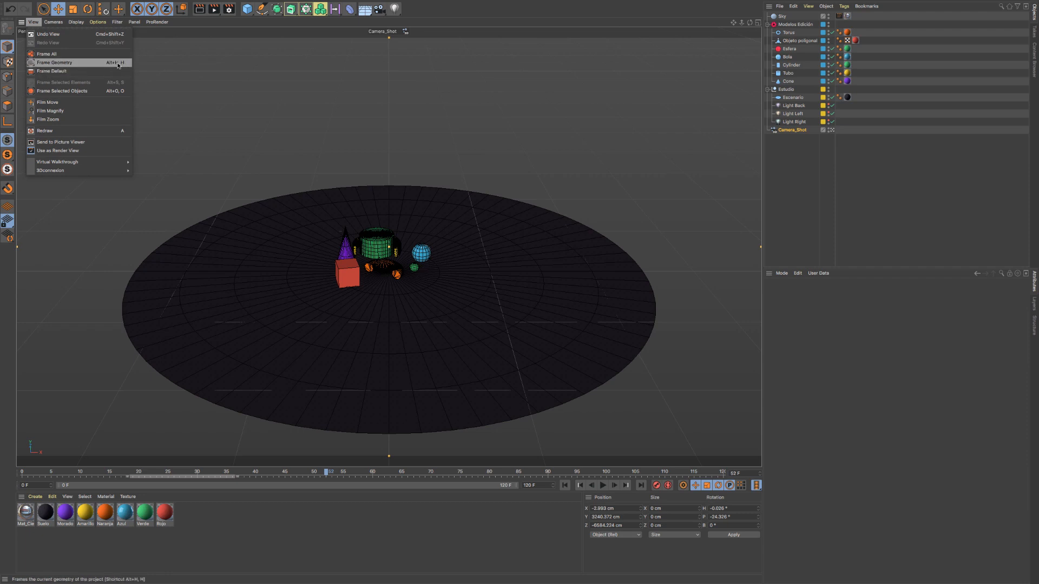
left_click(53, 56)
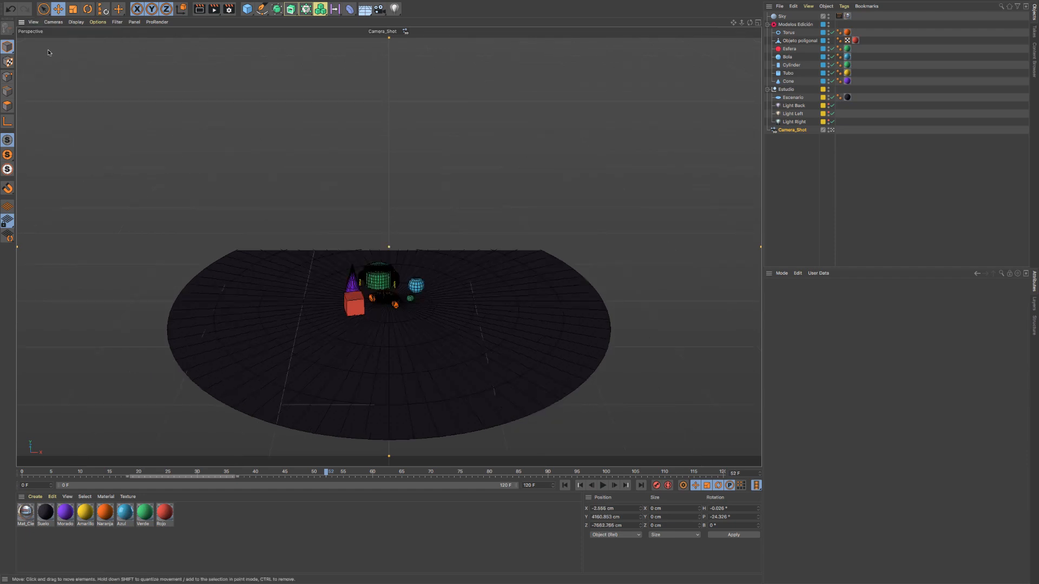
left_click(33, 22)
left_click(66, 62)
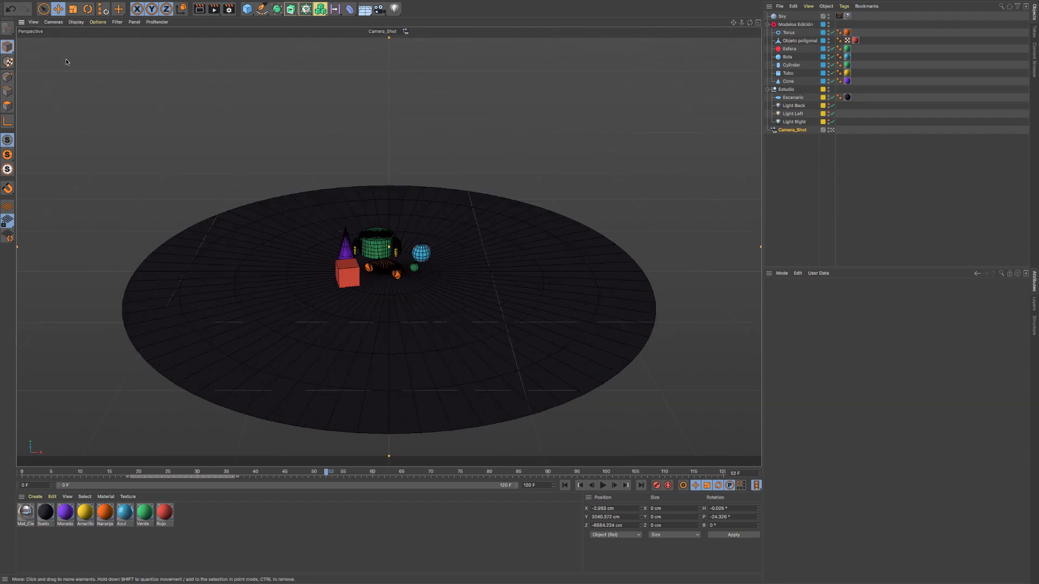
Step: Move the camera in close beside the green cylinder and yellow tube, and reset the view with Frame Default
left_click(33, 23)
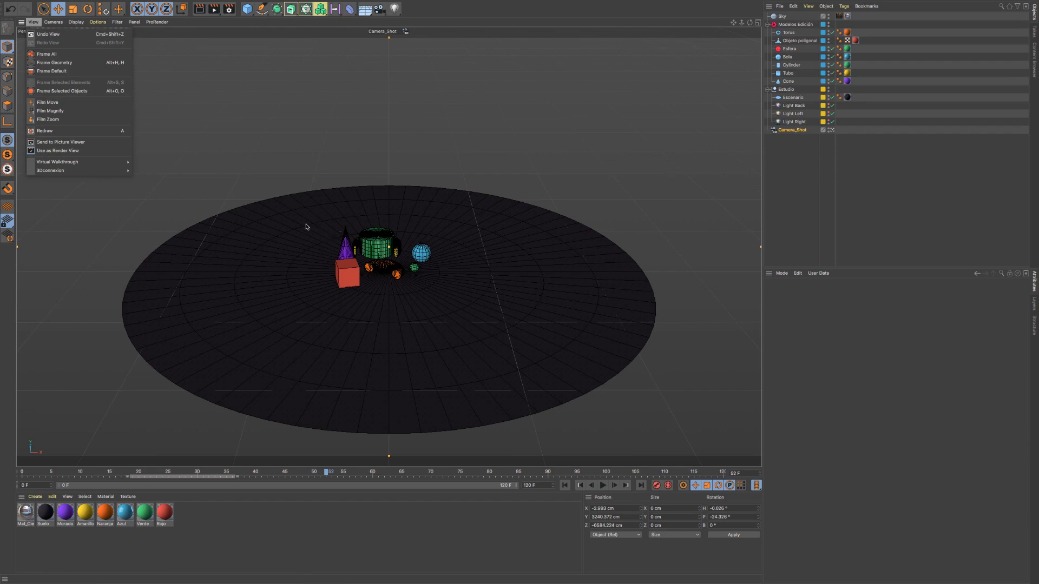
left_click(330, 237)
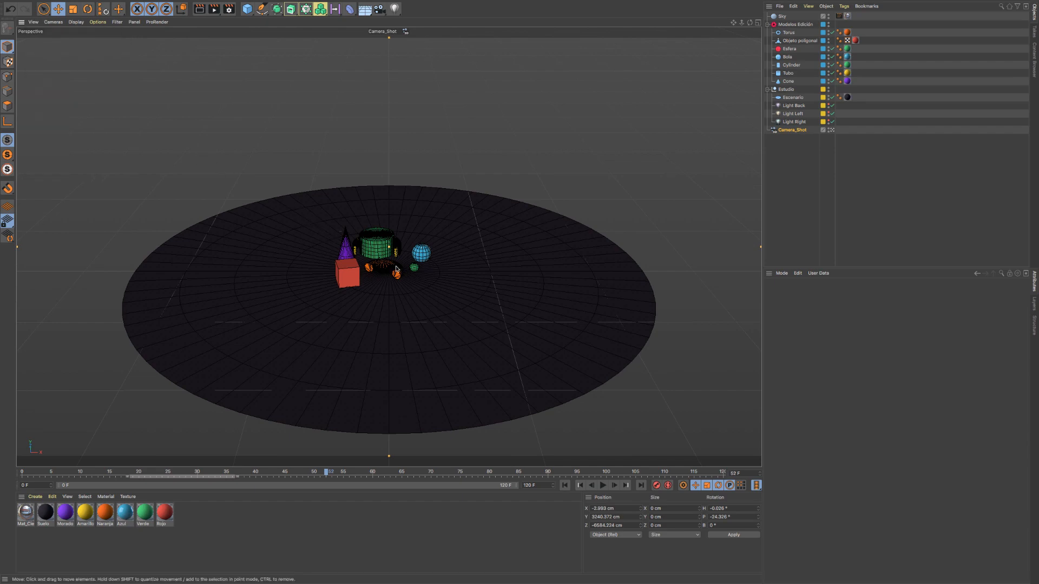
scroll(582, 266, "up", 5)
scroll(423, 315, "up", 3)
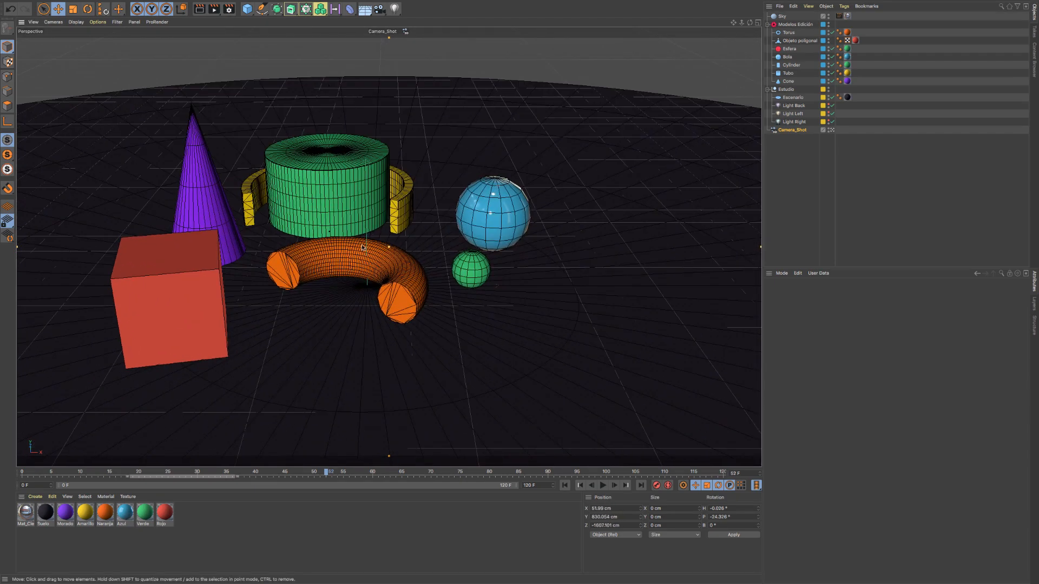
scroll(363, 247, "up", 4)
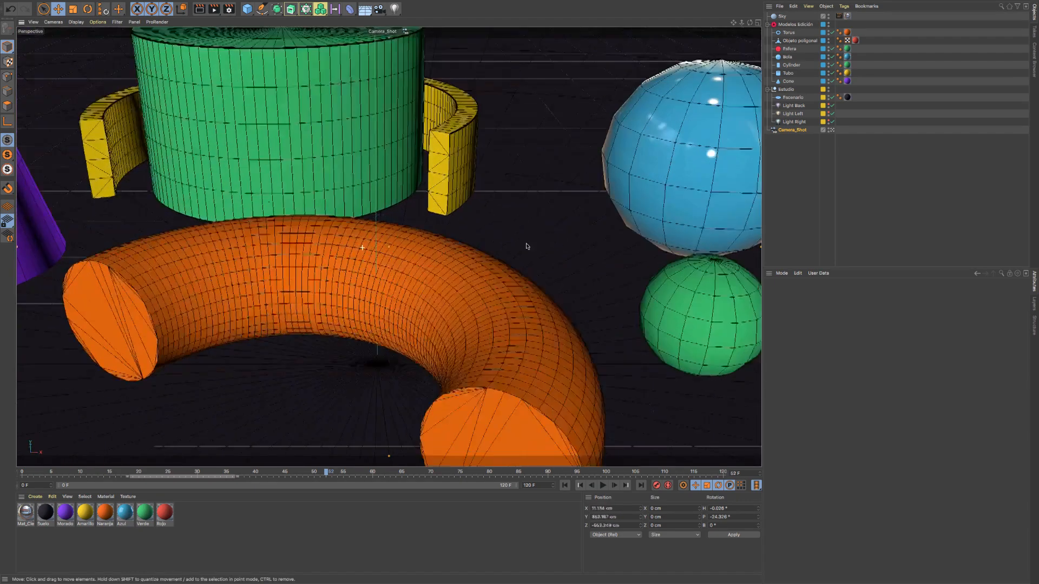
scroll(445, 207, "up", 6)
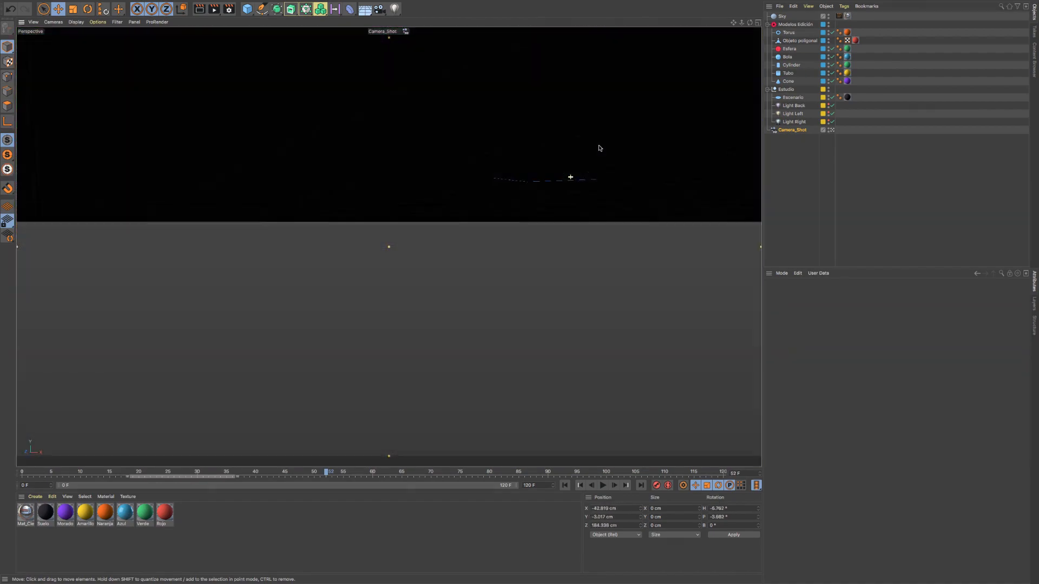
left_click_drag(600, 147, 618, 148, "alt")
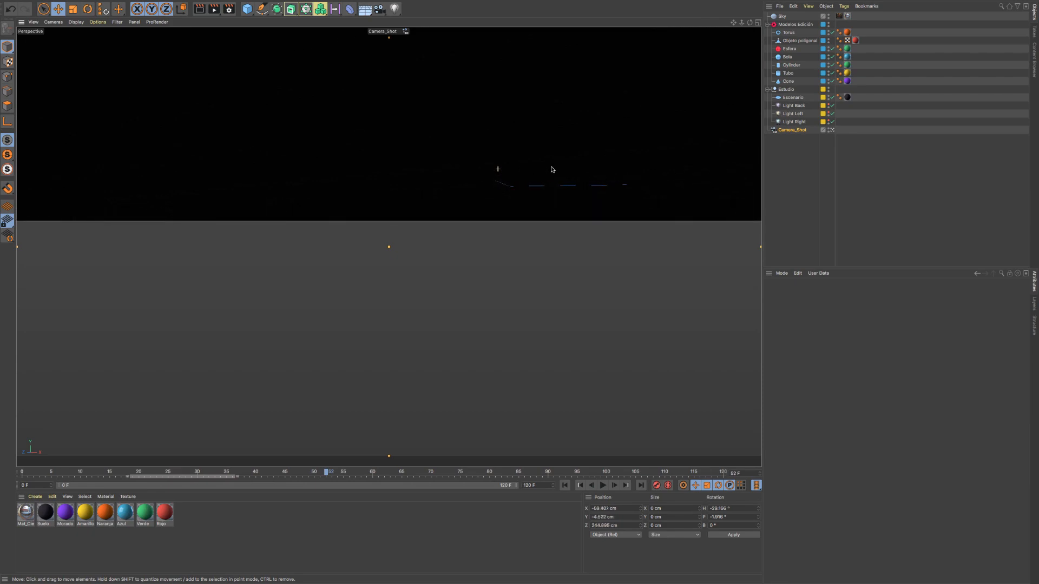
left_click_drag(552, 169, 349, 177, "alt")
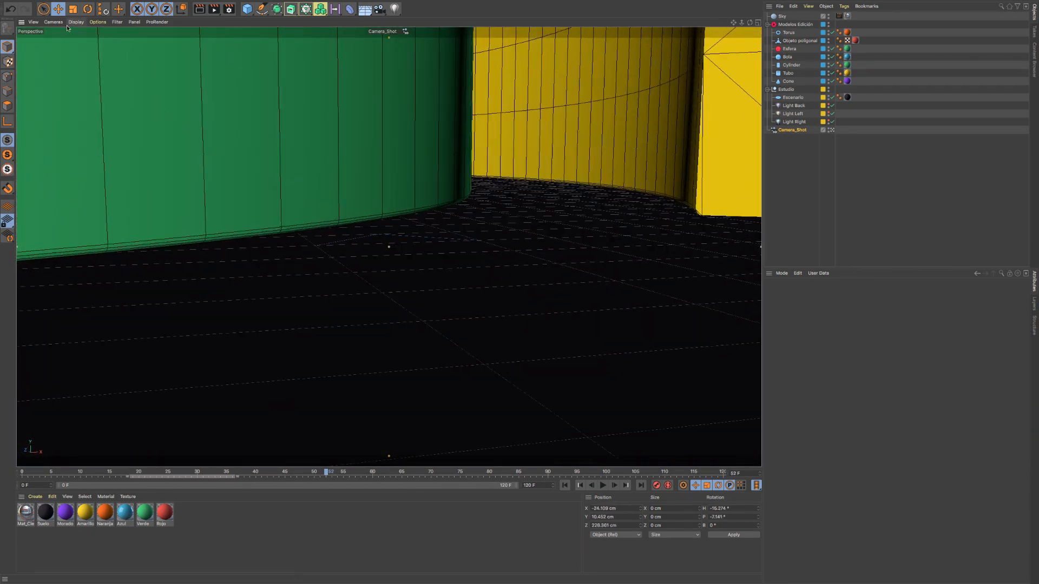
left_click(33, 23)
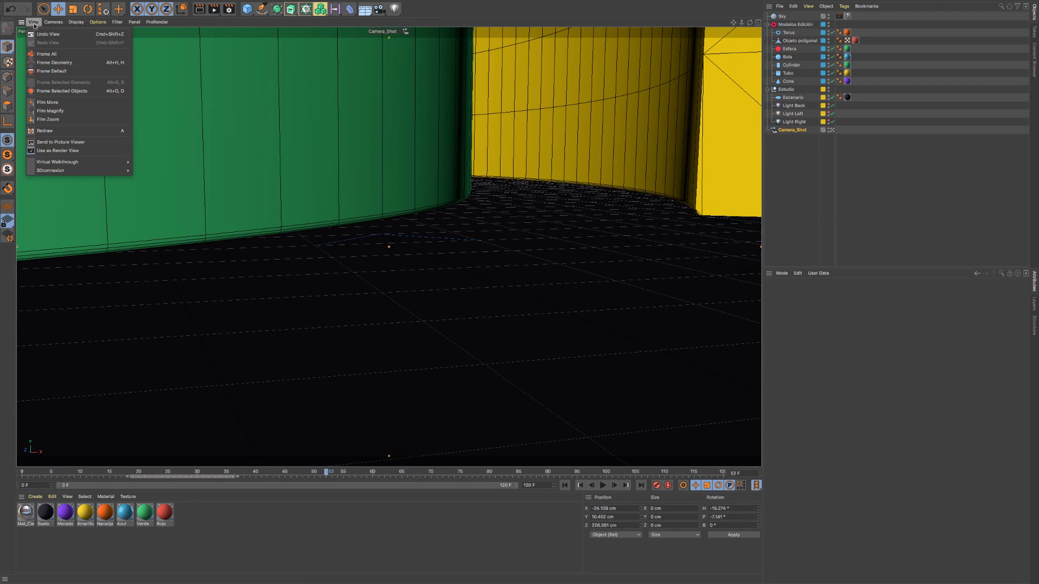
left_click(52, 71)
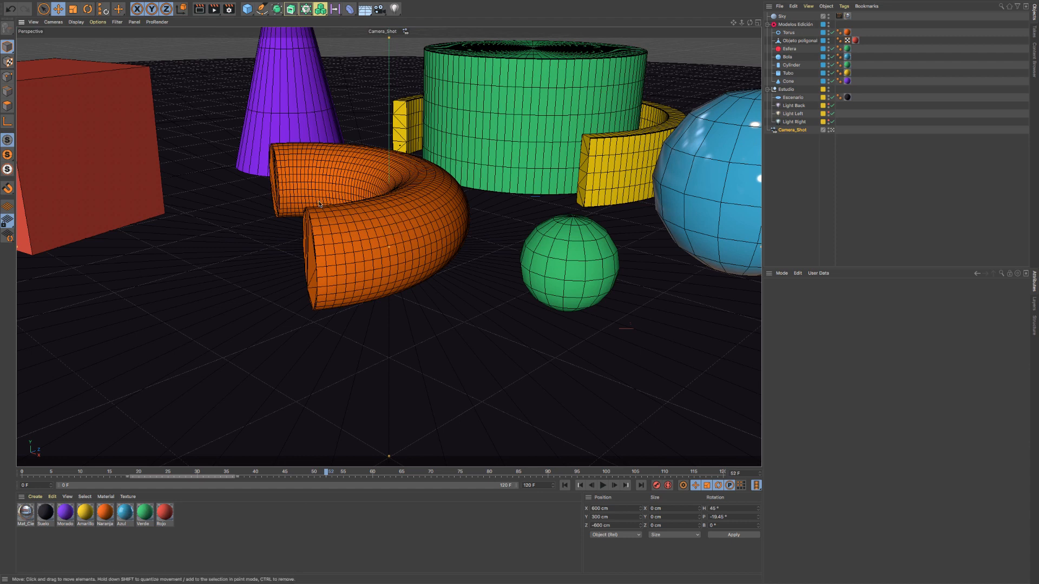
Step: Select the green cylinder and fit it in the Perspective view with Frame Selected Objects
left_click(34, 22)
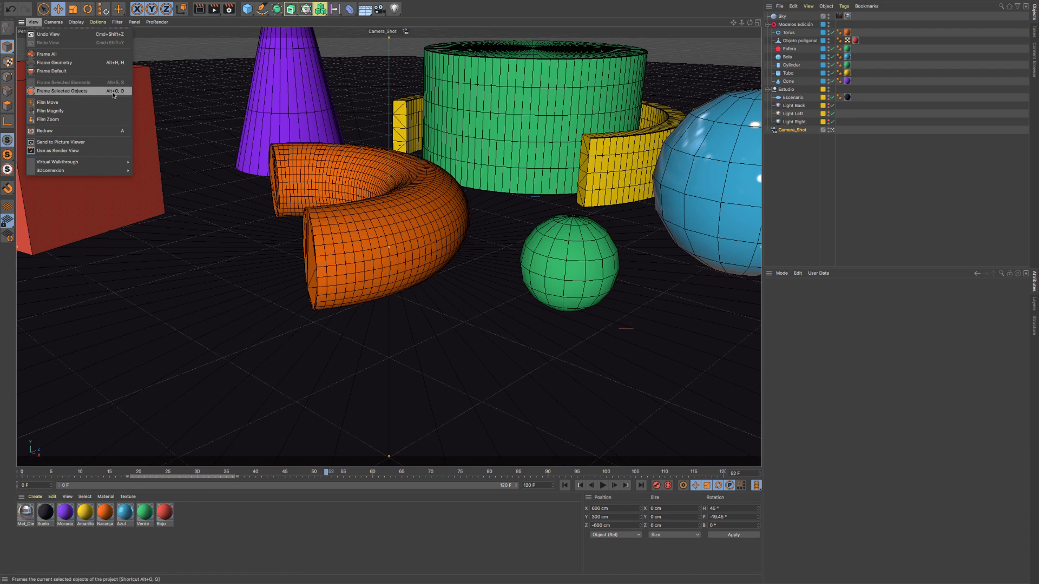
left_click(191, 97)
left_click(448, 104)
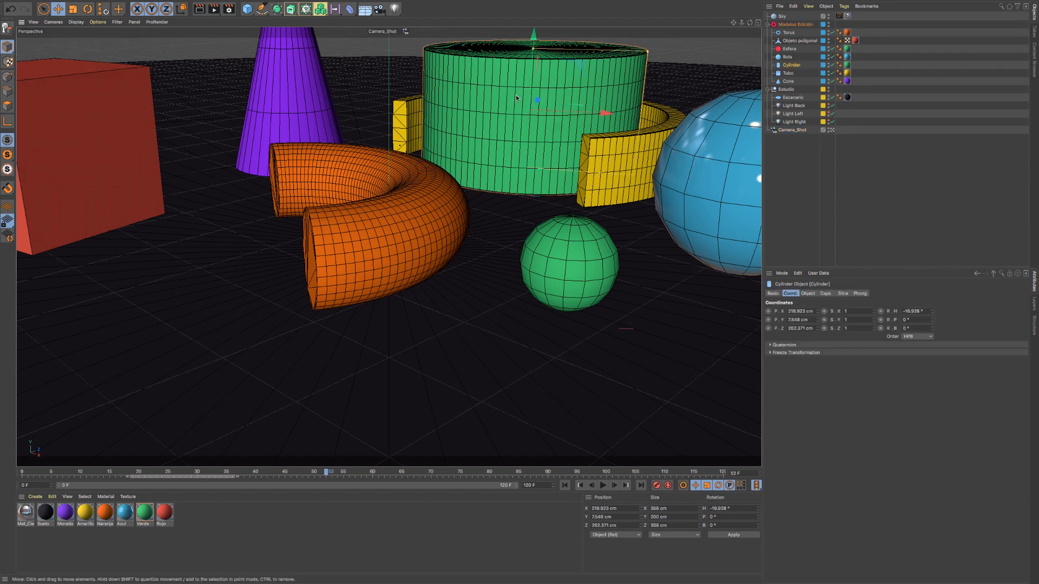
key("o")
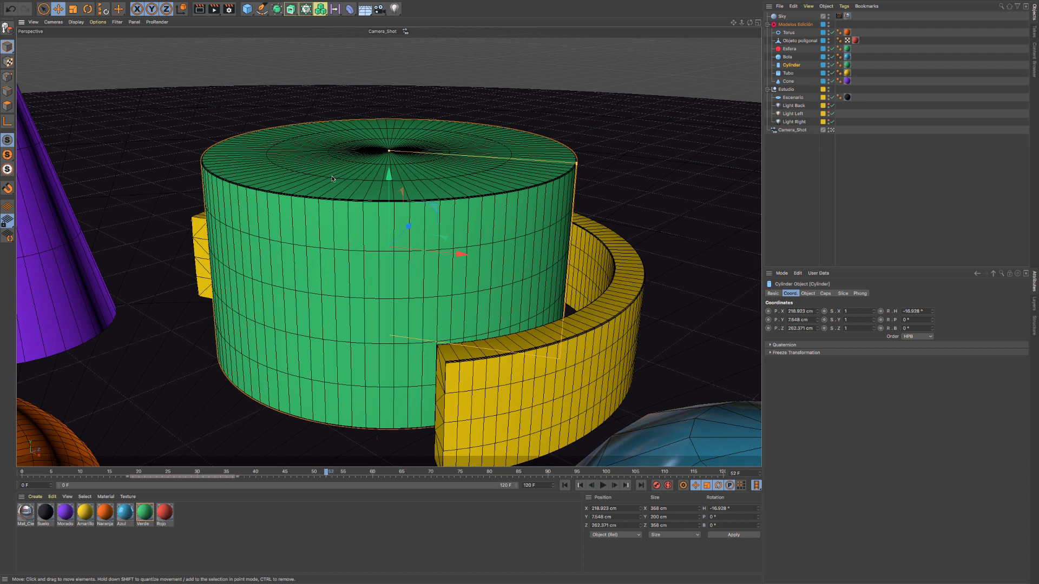
Step: Convert the green cylinder to an editable object and select points in two neighbouring rows on its side with Live Selection
left_click(33, 23)
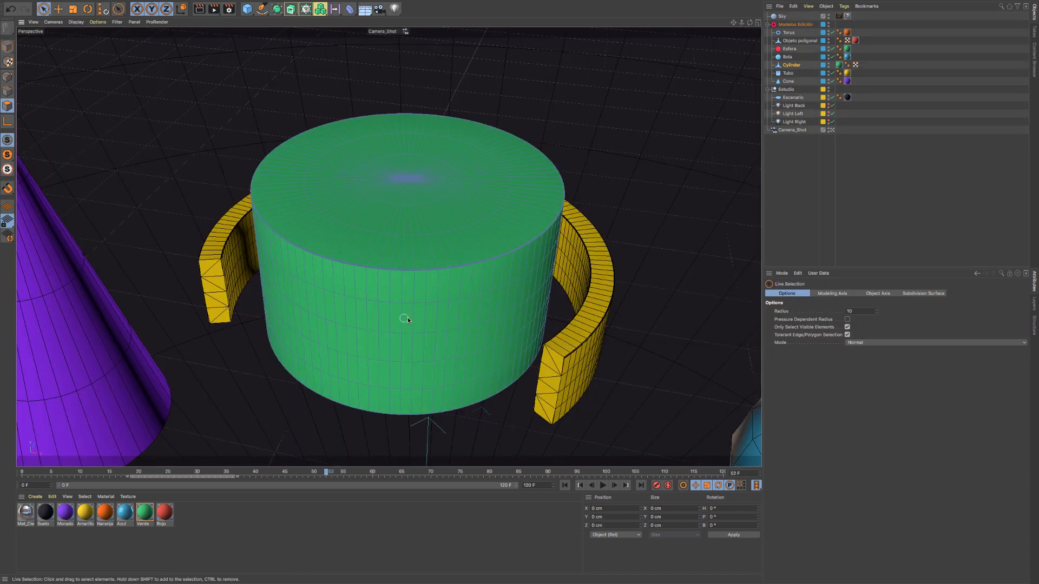
left_click(8, 77)
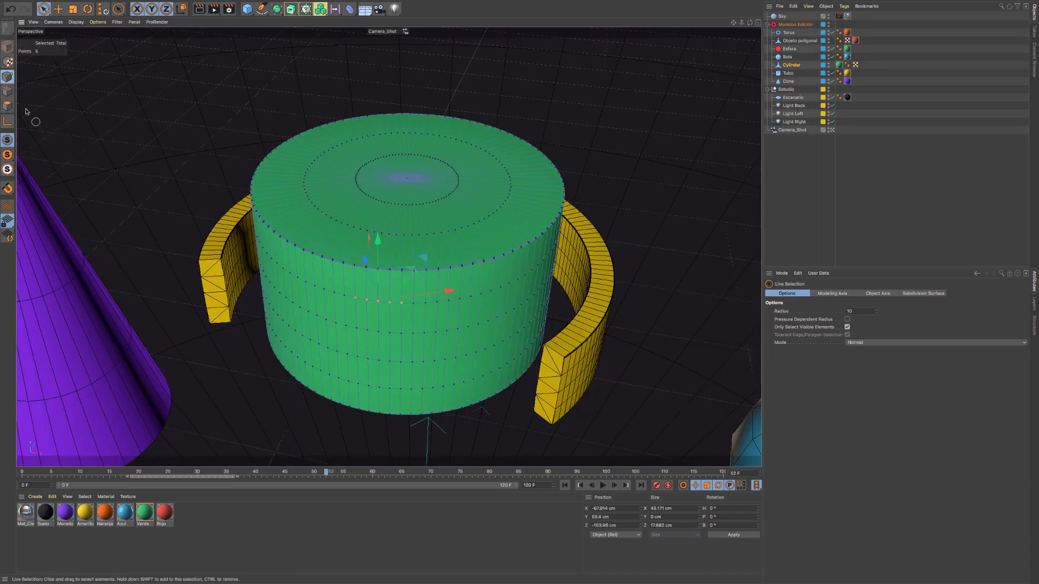
left_click_drag(353, 329, 356, 328, "alt")
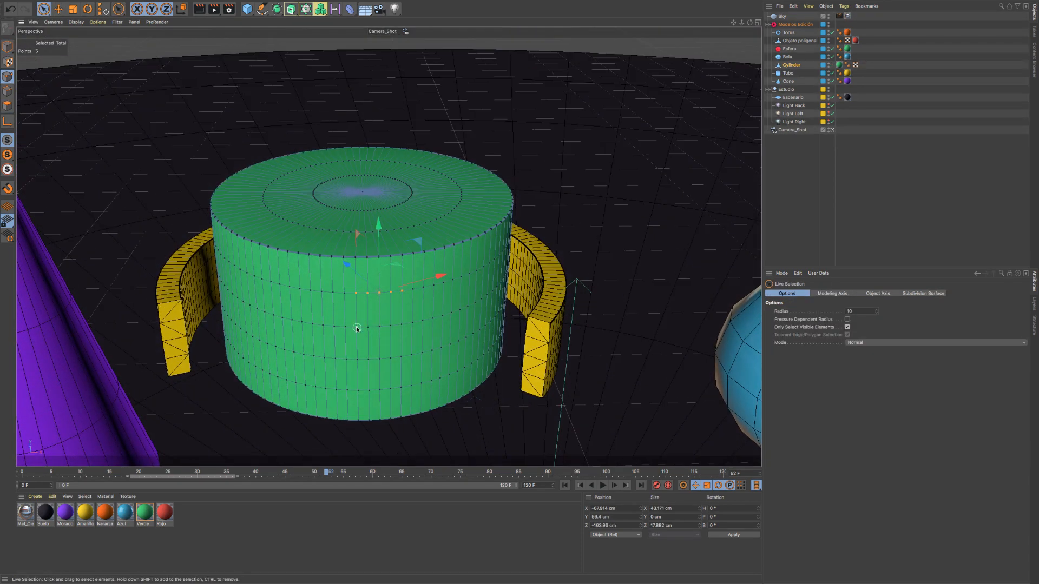
left_click(401, 325, "shift")
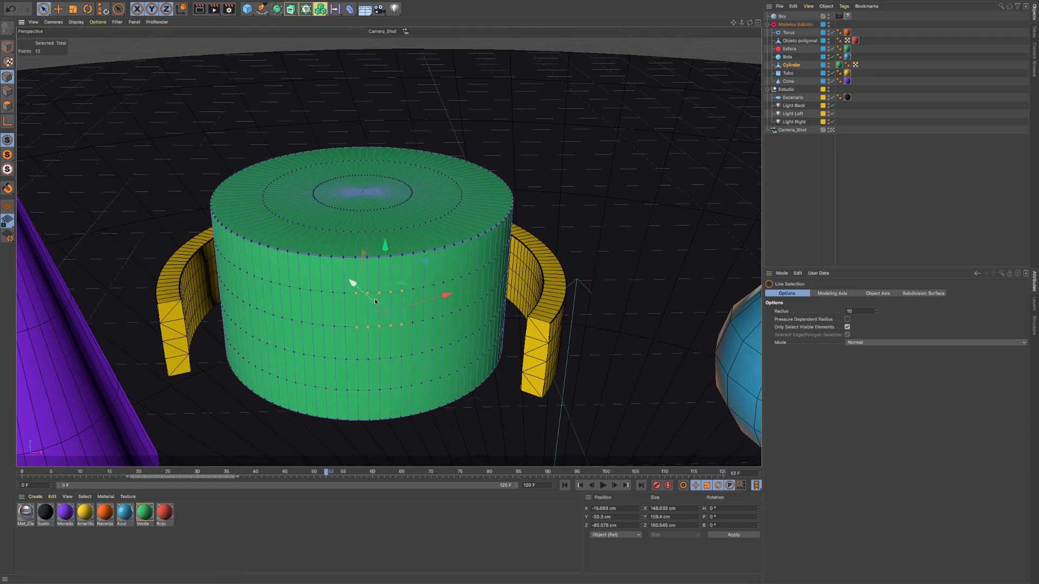
Step: Fit the selected points on the cylinder's side in the view with Frame Selected Elements
scroll(375, 302, "up", 2)
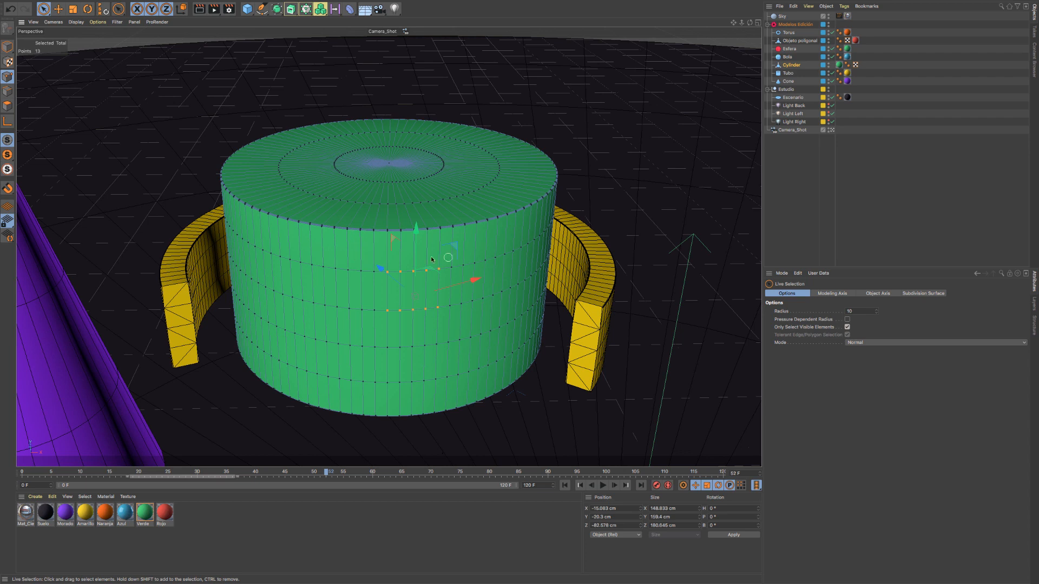
scroll(374, 209, "up", 5)
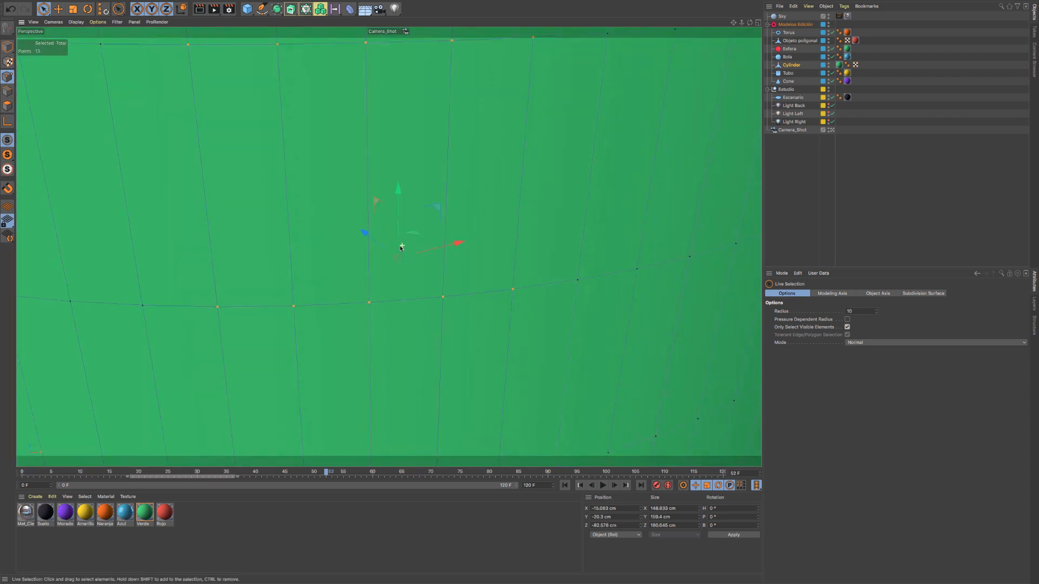
scroll(354, 257, "down", 2)
middle_click_drag(382, 225, 360, 257, "alt")
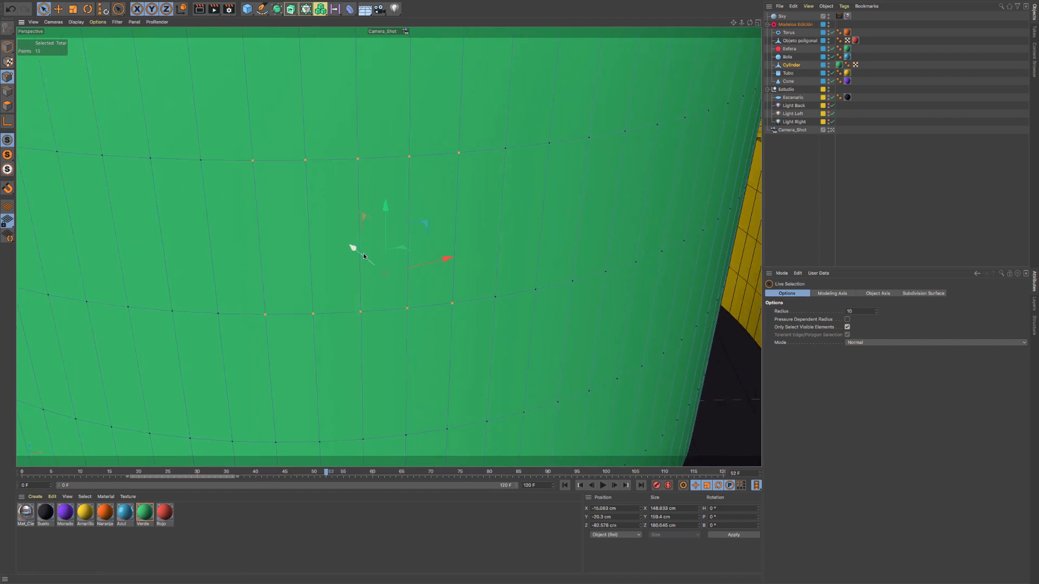
right_click(386, 249)
left_click(361, 249)
scroll(363, 242, "down", 3)
Step: Frame the whole cylinder with Frame Selected Objects, and undo its point selection and conversion to an editable object
left_click(33, 22)
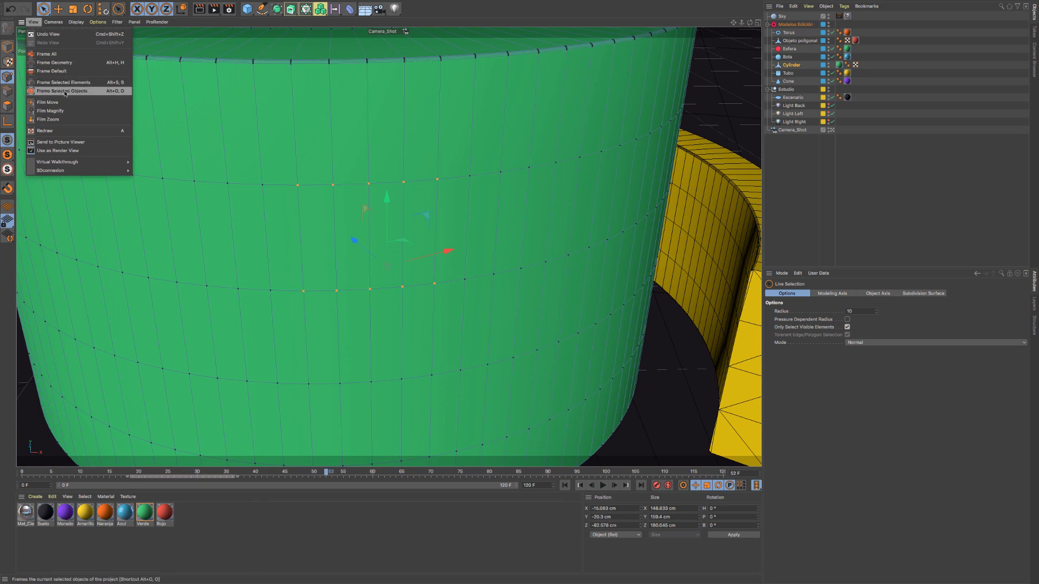
left_click(321, 158)
key("o")
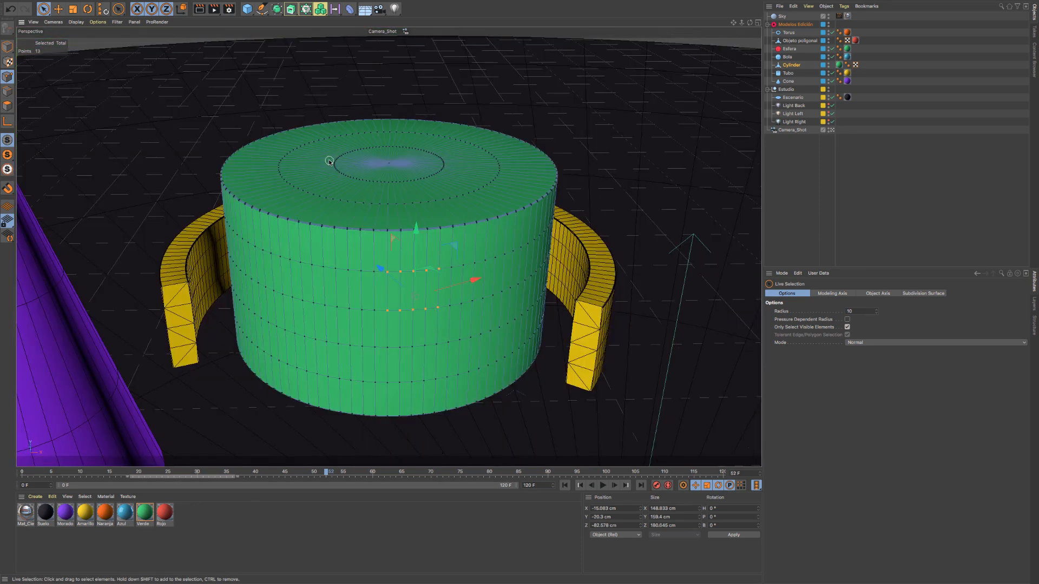
key("super+z")
Step: Shift the Perspective view around the cylinder with Film Move and compare it with the normal camera pan
left_click(33, 22)
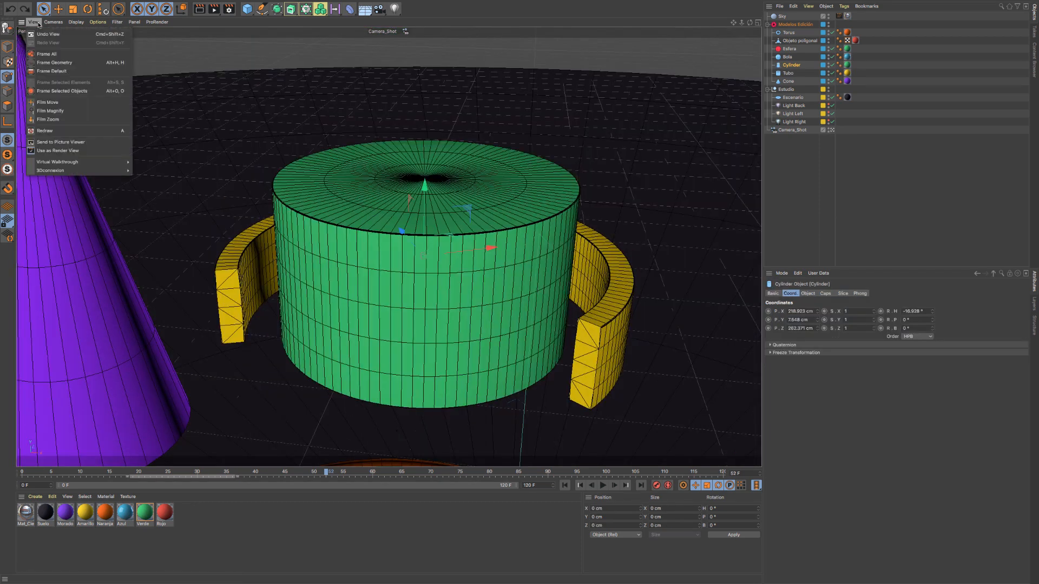
left_click(47, 102)
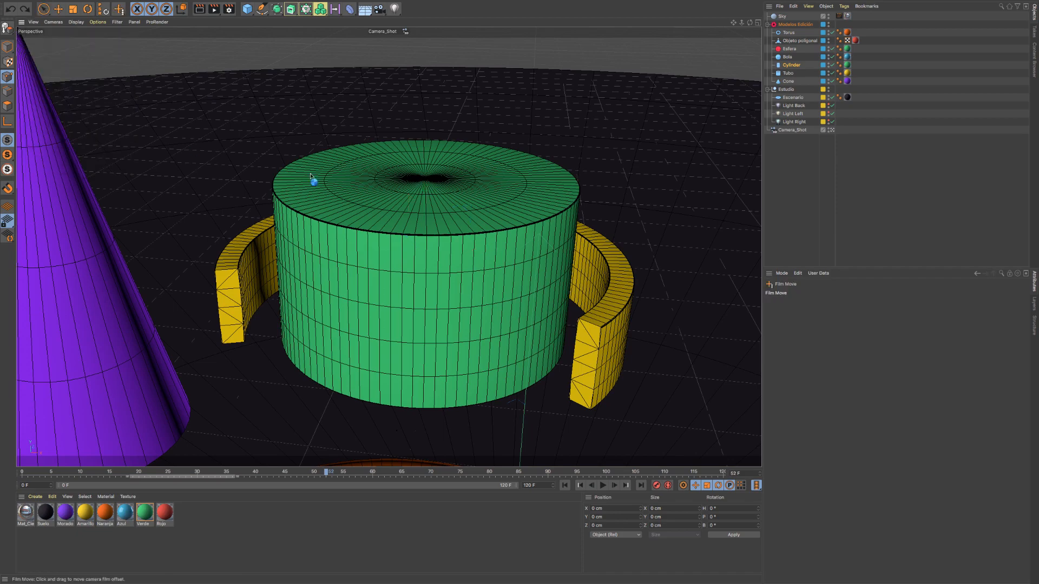
left_click_drag(734, 24, 722, 2)
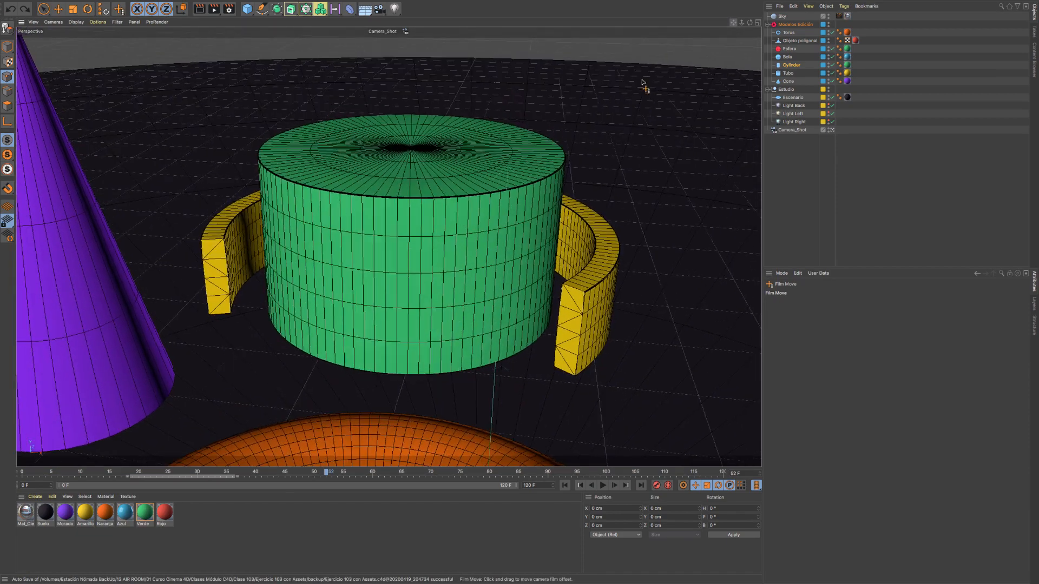
left_click_drag(334, 155, 317, 199)
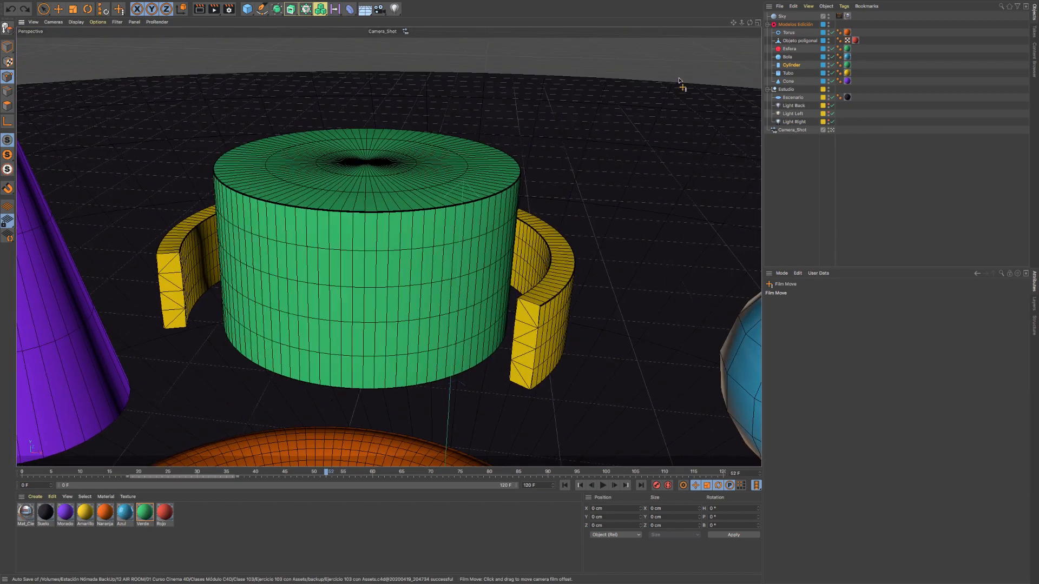
left_click_drag(734, 23, 731, 30)
left_click_drag(389, 246, 519, 297)
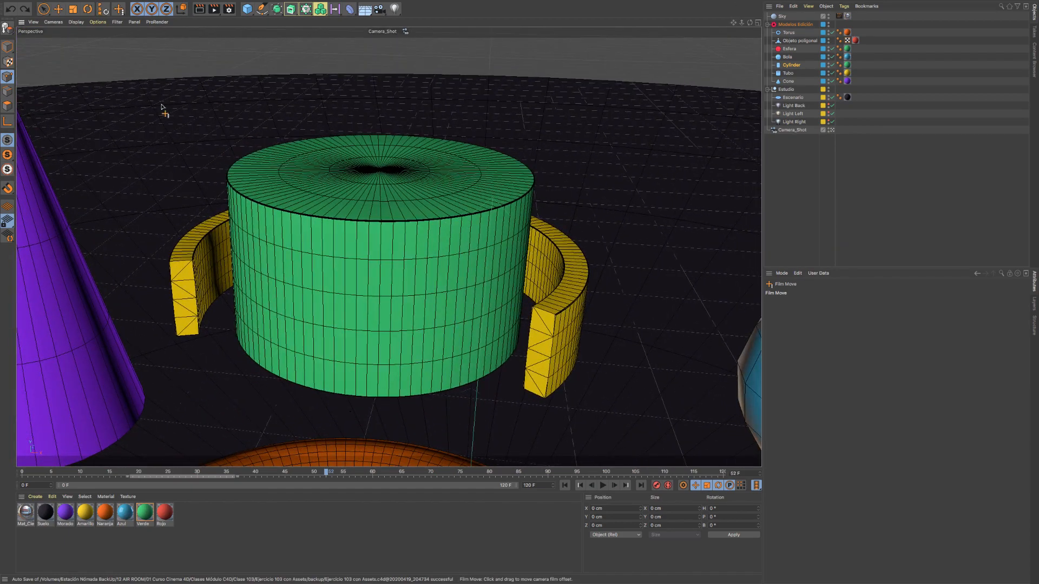
Step: Shorten the camera's focal length with Film Zoom for an extreme wide-angle distortion, and orbit around the objects
left_click(34, 23)
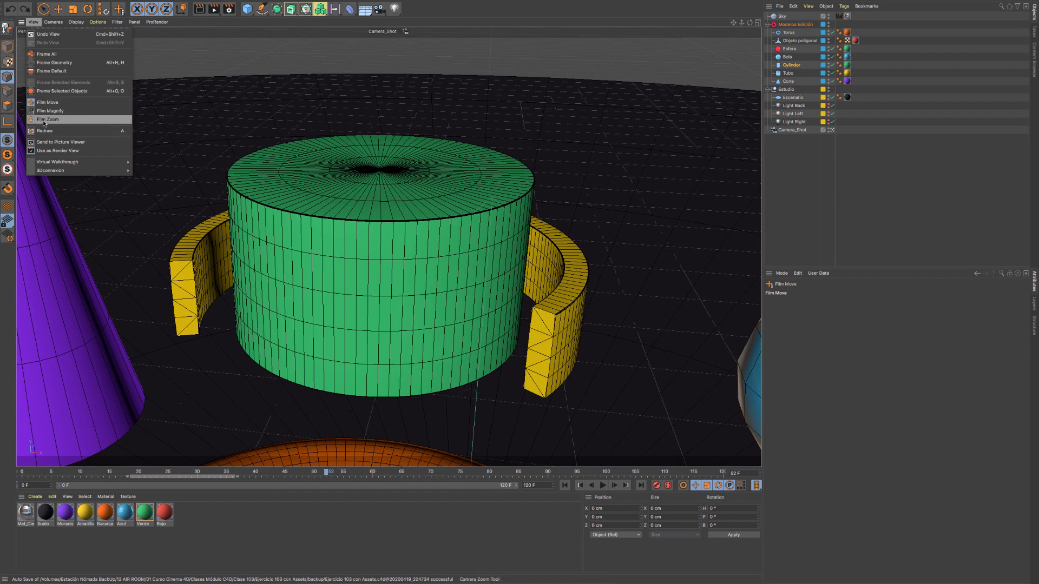
left_click(47, 119)
left_click_drag(431, 262, 431, 219)
mouse_move(389, 253)
left_mouse_down()
mouse_move(395, 230)
mouse_move(407, 255)
mouse_move(355, 227)
mouse_move(358, 245)
mouse_move(353, 229)
mouse_move(320, 219)
mouse_move(395, 251)
mouse_move(543, 234)
mouse_move(422, 266)
mouse_move(348, 232)
mouse_move(290, 224)
mouse_move(397, 228)
mouse_move(498, 260)
mouse_move(379, 272)
mouse_move(388, 270)
left_mouse_up()
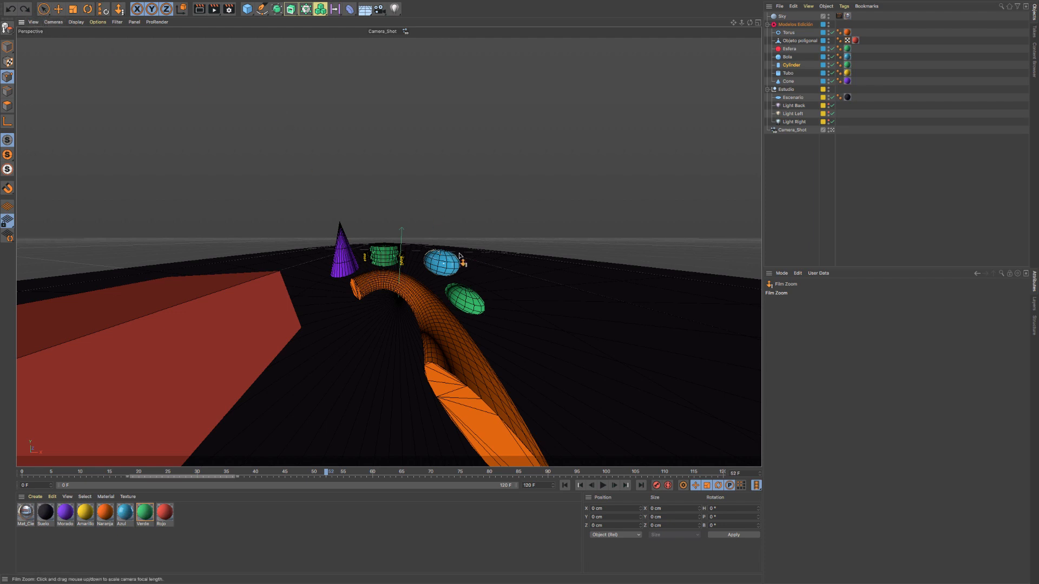
left_click_drag(471, 260, 439, 321)
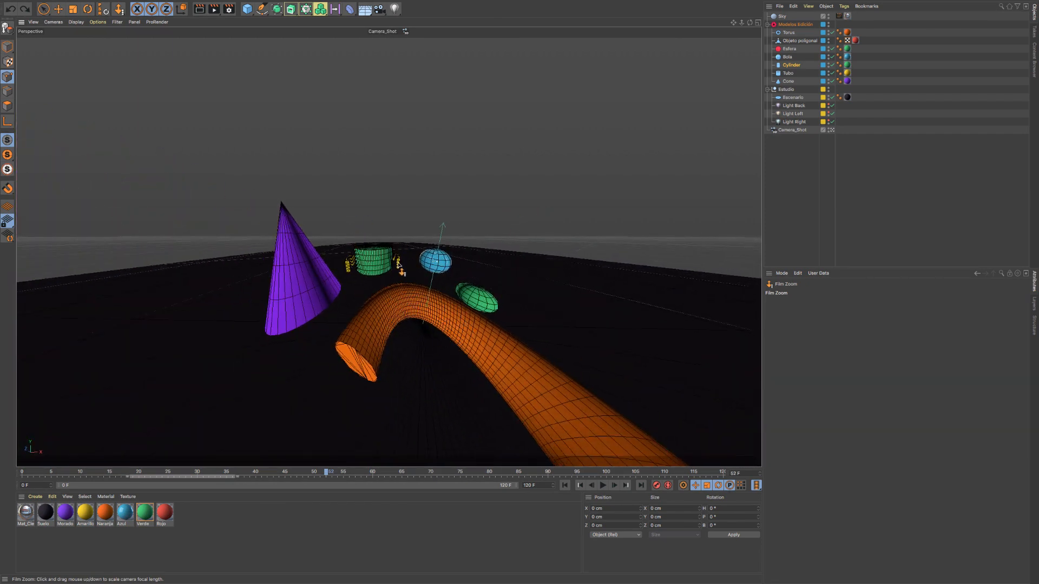
left_click_drag(398, 265, 351, 266, "alt")
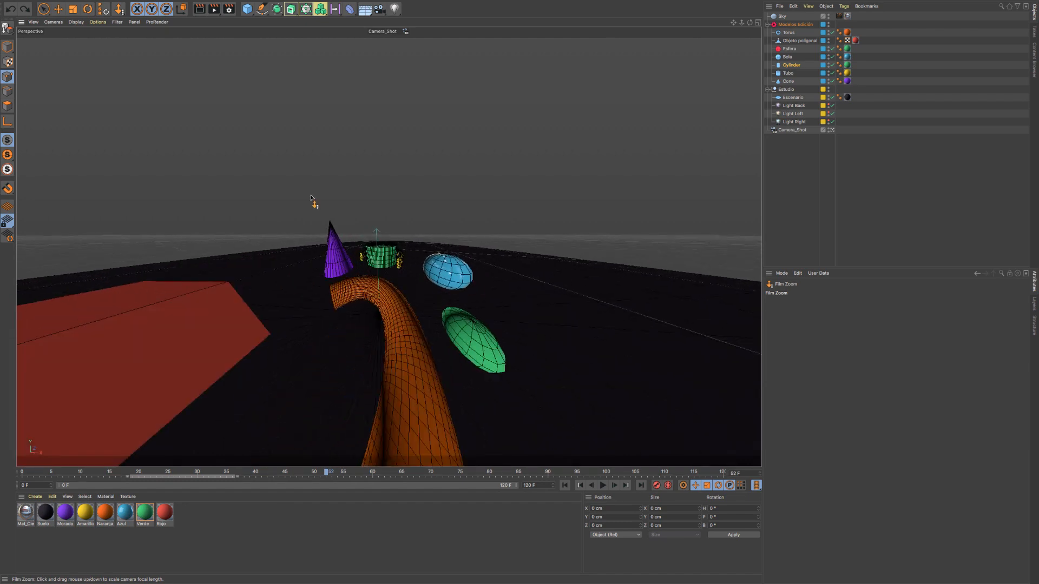
Step: Reset the Perspective view with Frame Default and pull the camera back until all the objects fit in the view
left_click(33, 22)
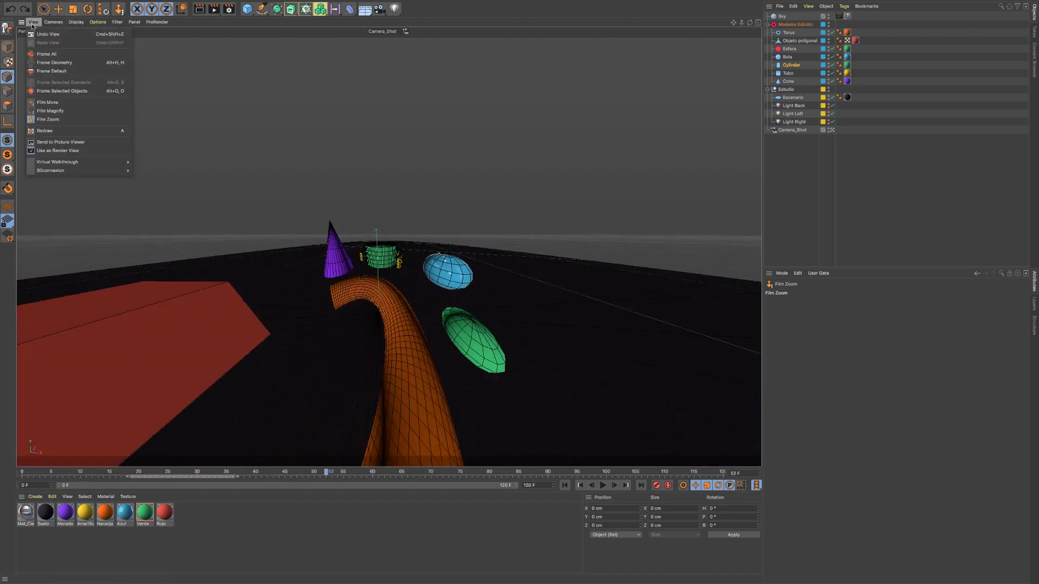
left_click(61, 71)
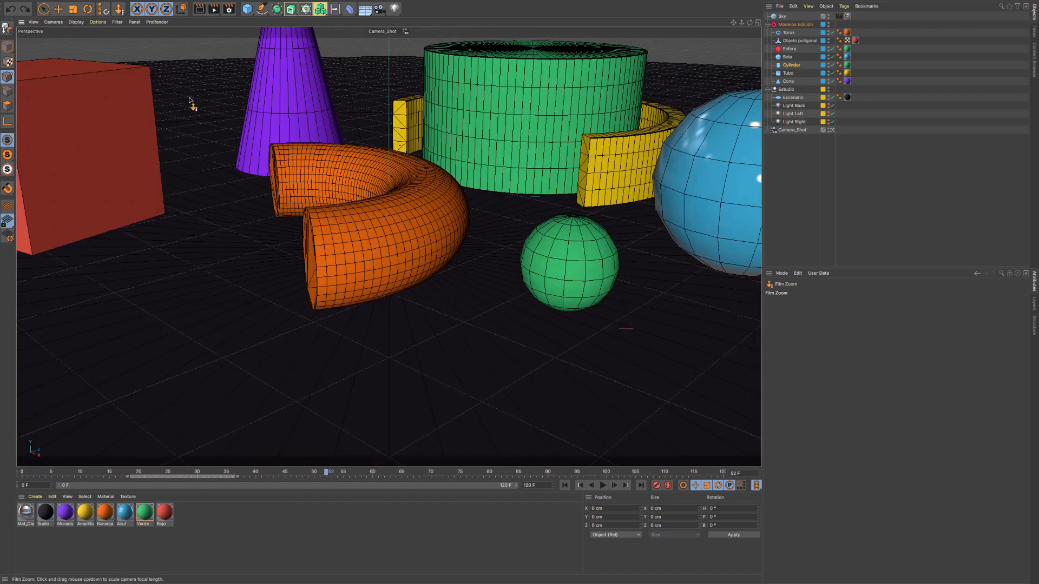
scroll(454, 162, "down", 5)
scroll(444, 165, "up", 5)
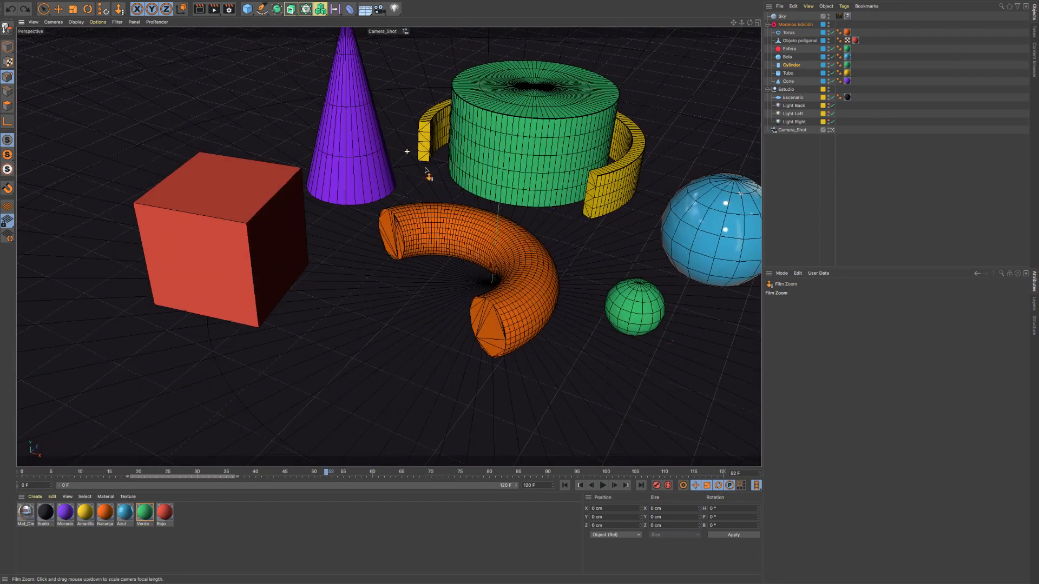
mouse_move(742, 23)
left_mouse_down()
mouse_move(726, 23)
mouse_move(736, 22)
left_mouse_up()
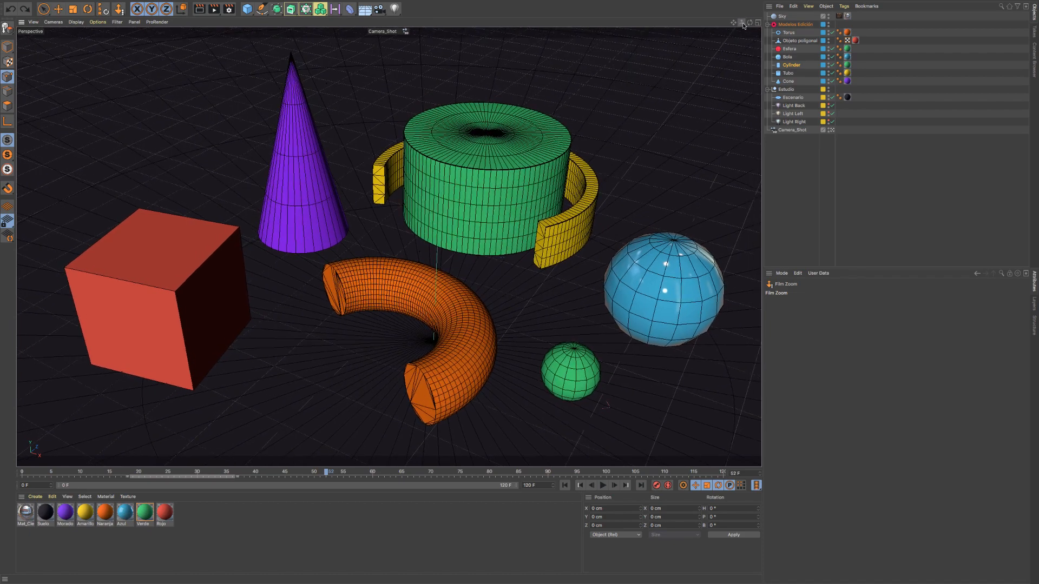
mouse_move(742, 25)
left_mouse_down()
mouse_move(720, 28)
mouse_move(743, 26)
left_mouse_up()
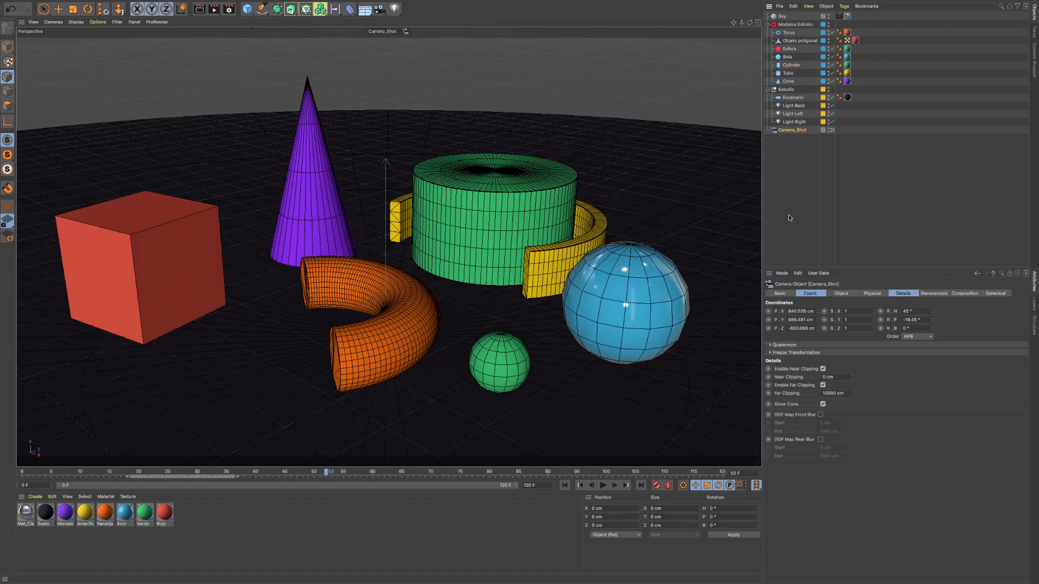
Step: Set the Camera_Shot focal length to Super Wide (15 mm) and bring the camera closer to the objects
left_click(871, 293)
left_click(843, 294)
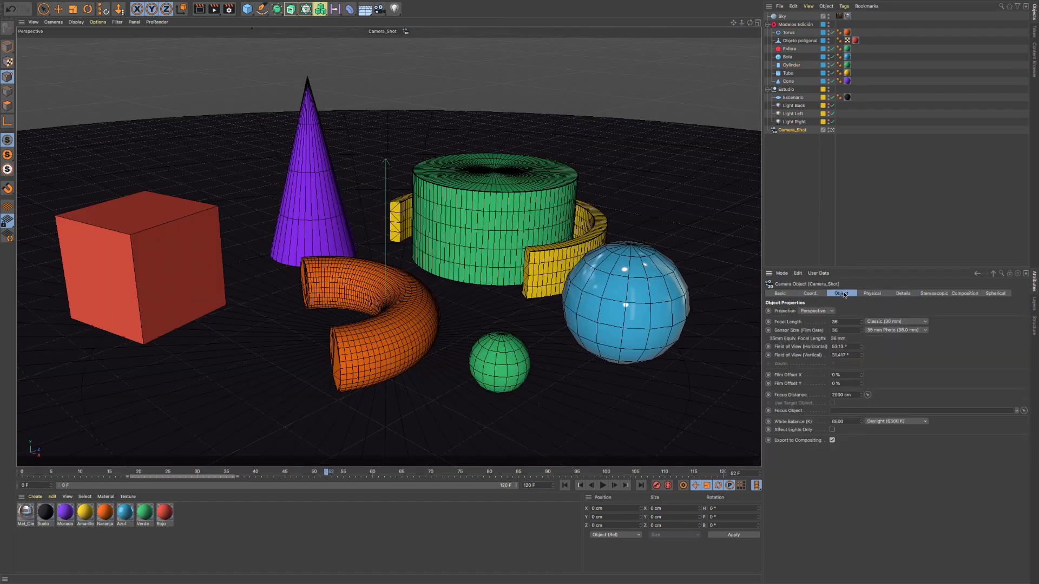
left_click(866, 321)
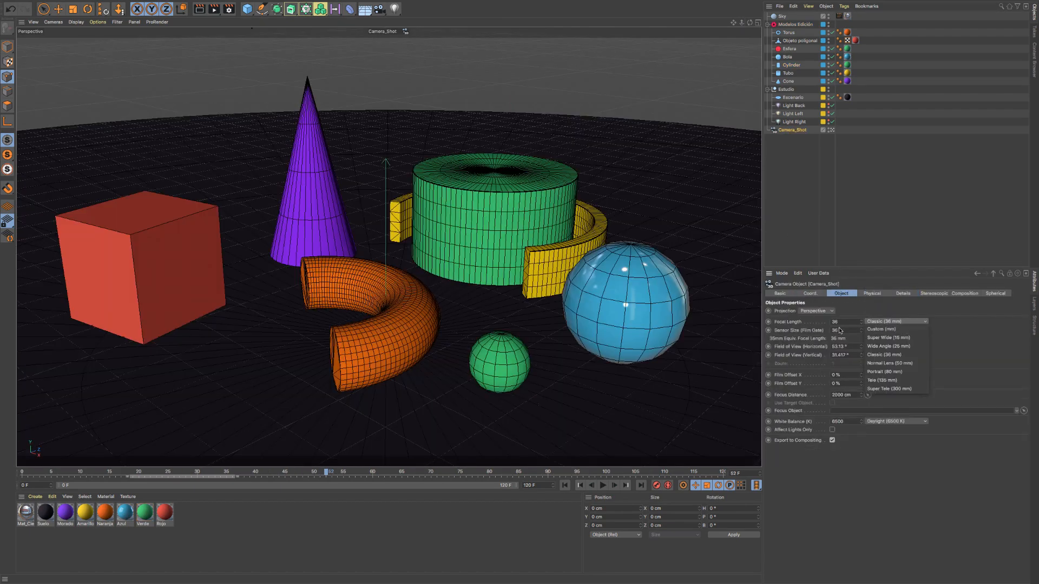
left_click(890, 337)
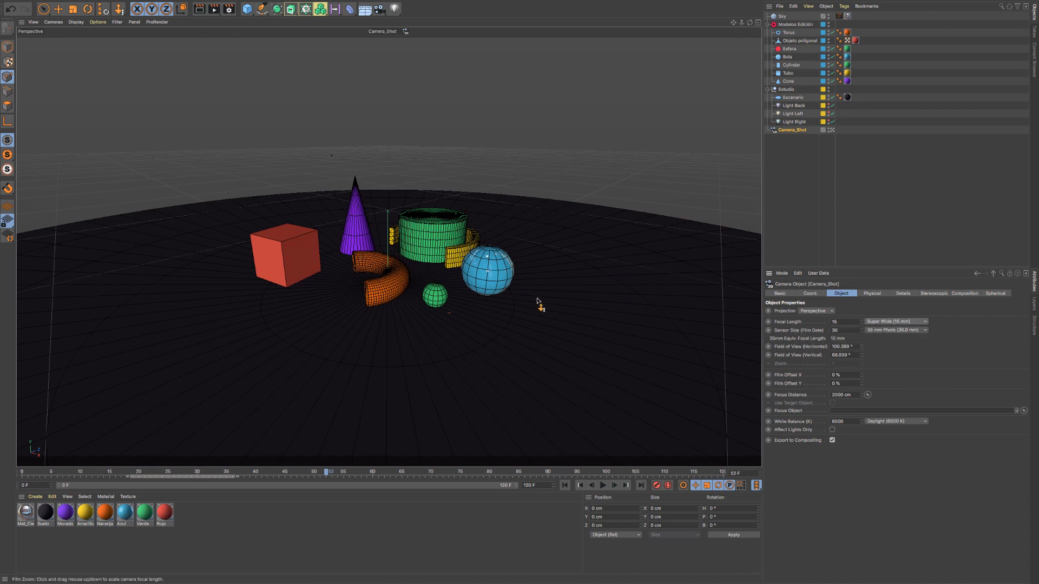
right_click_drag(354, 231, 401, 242, "alt")
mouse_move(440, 255)
left_mouse_down("alt")
mouse_move(432, 243)
mouse_move(402, 243)
mouse_move(455, 261)
left_mouse_up("alt")
mouse_move(455, 261)
right_mouse_down("alt")
mouse_move(428, 260)
mouse_move(459, 258)
right_mouse_up("alt")
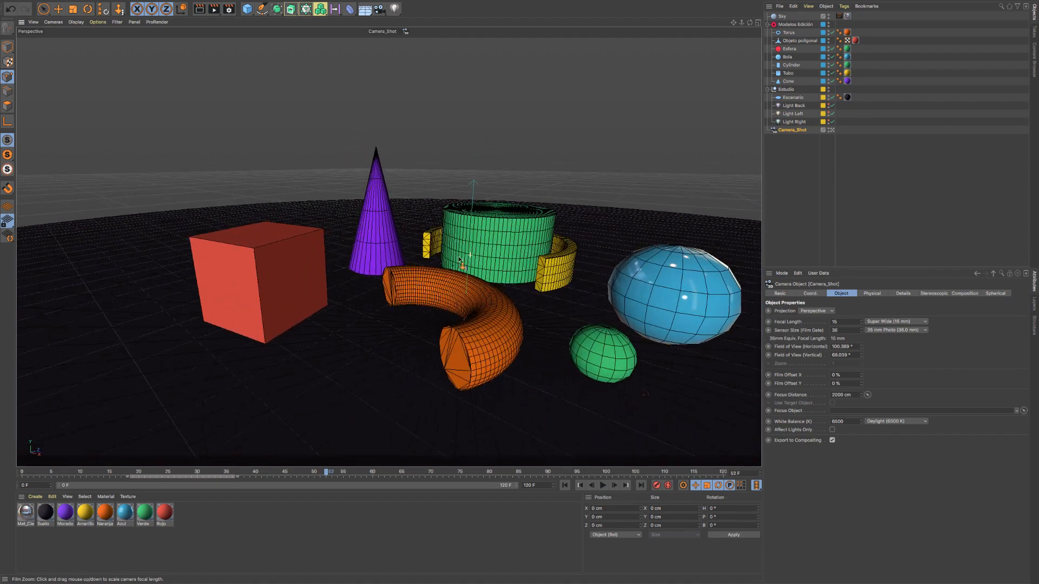
left_click_drag(435, 254, 676, 281, "alt")
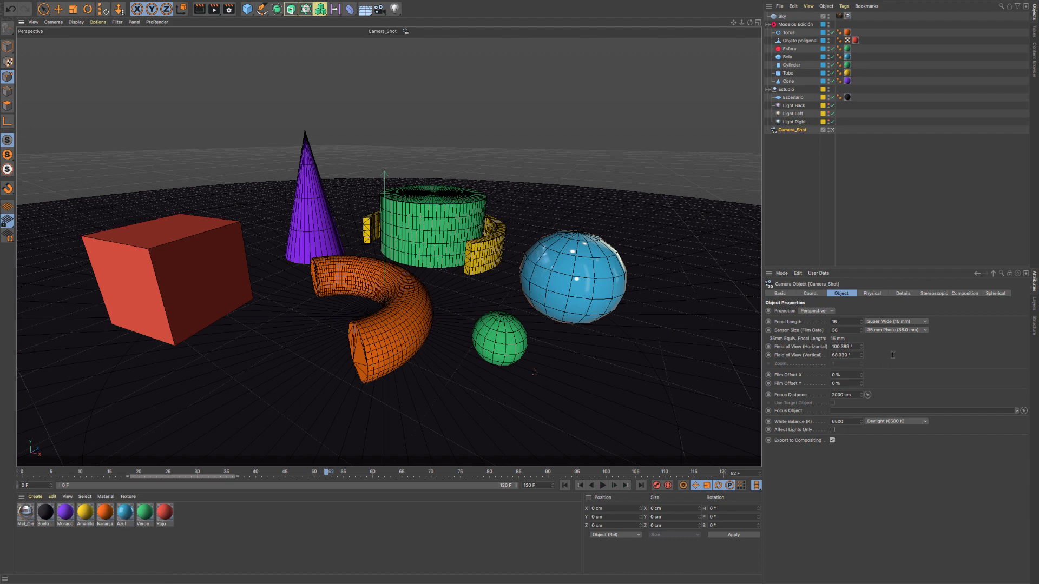
Step: Set the Camera_Shot focal length to Tele (135 mm) and move the camera back until all the objects fit in the view
left_click(904, 325)
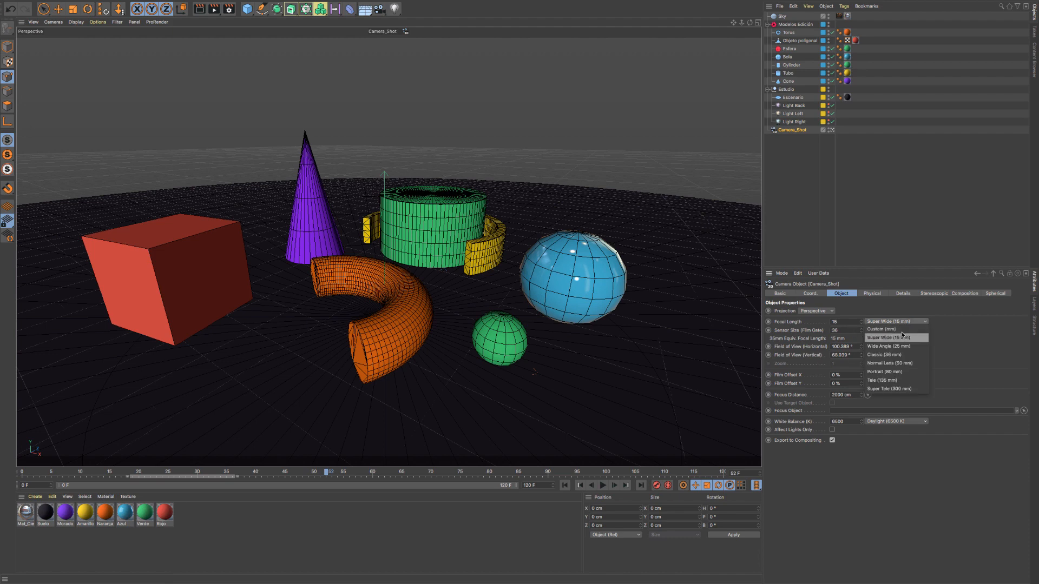
left_click(892, 382)
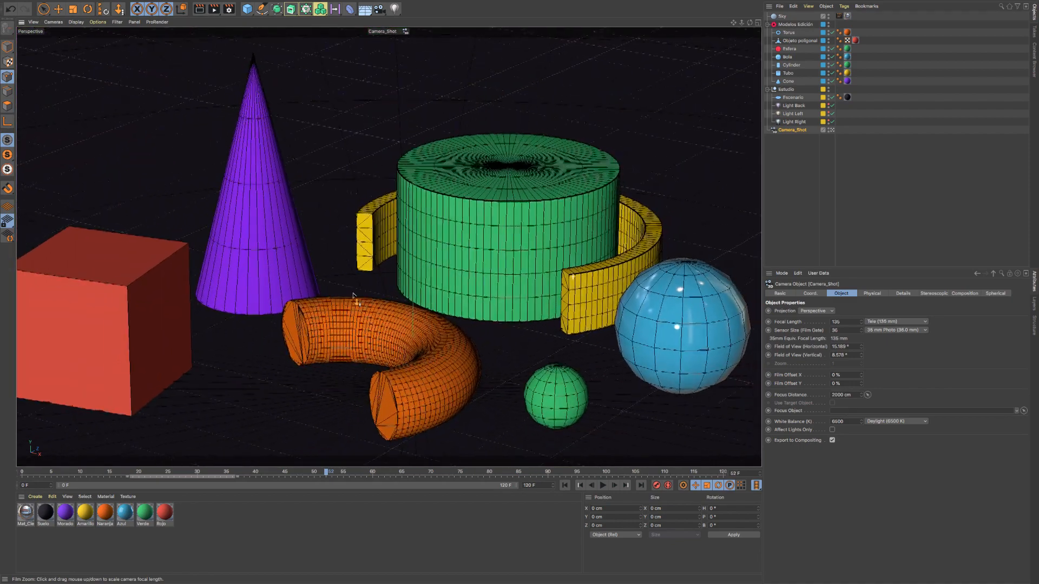
left_click_drag(250, 253, 639, 92)
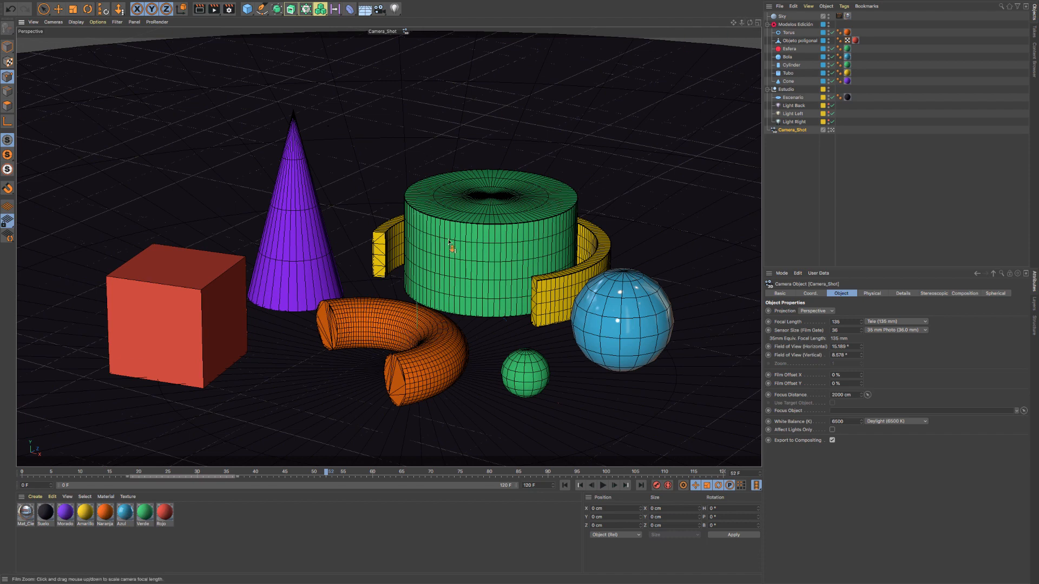
middle_click_drag(425, 272, 439, 239, "alt")
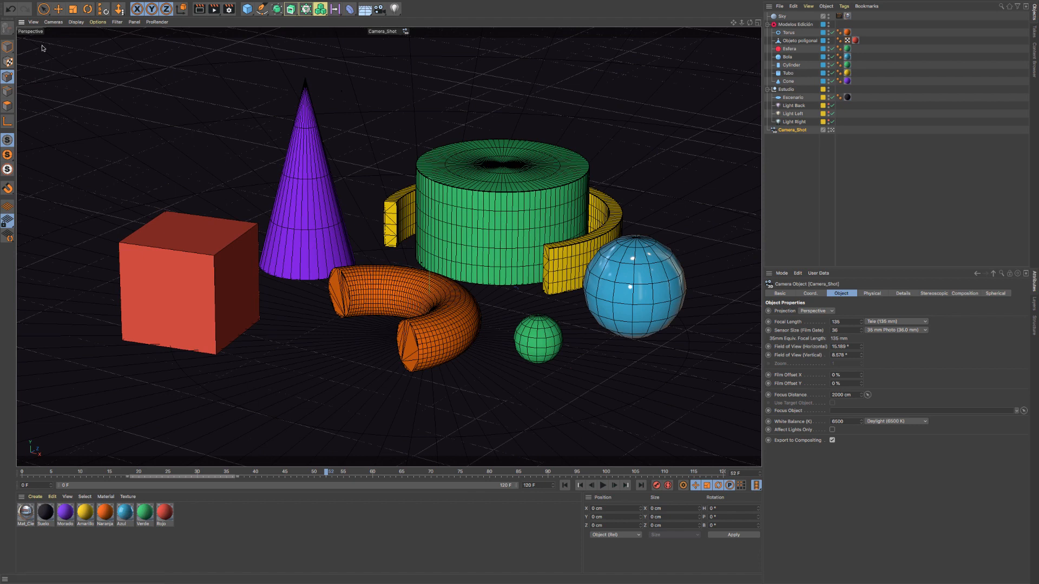
Step: Set the Camera_Shot focal length to Classic (36 mm) and reframe the camera around all the objects
left_click(34, 22)
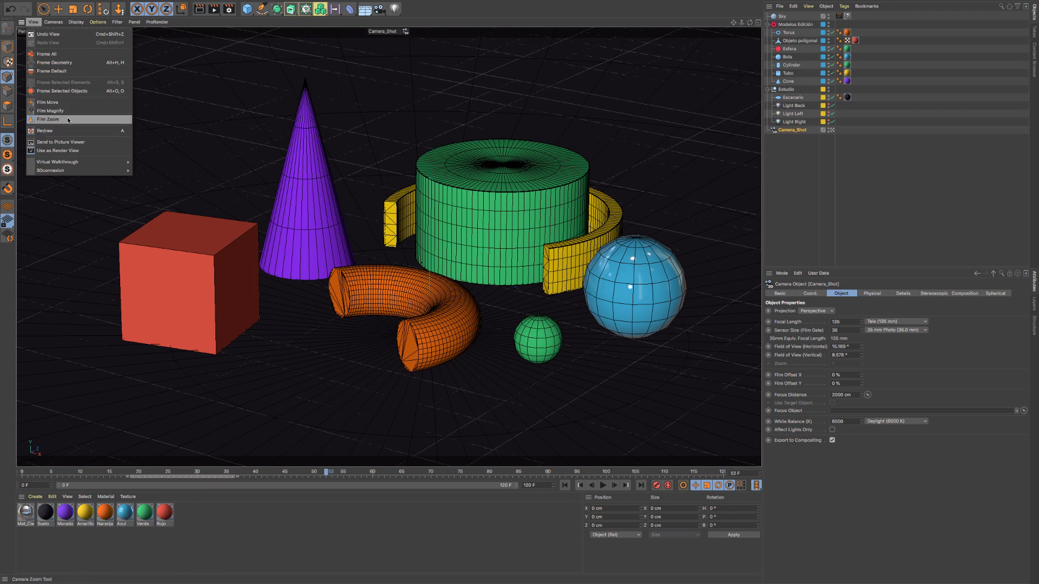
left_click(292, 131)
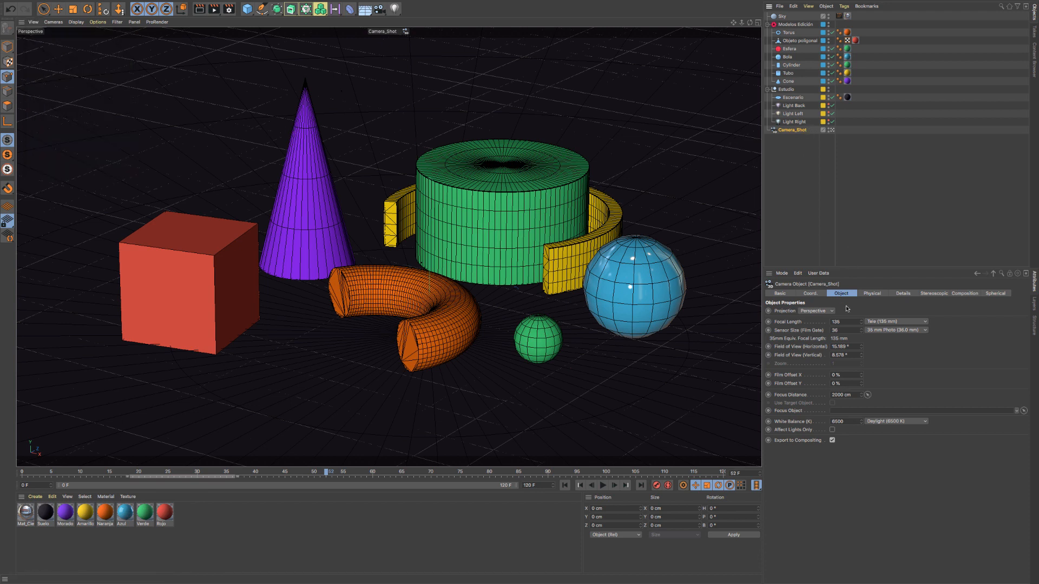
left_click(877, 322)
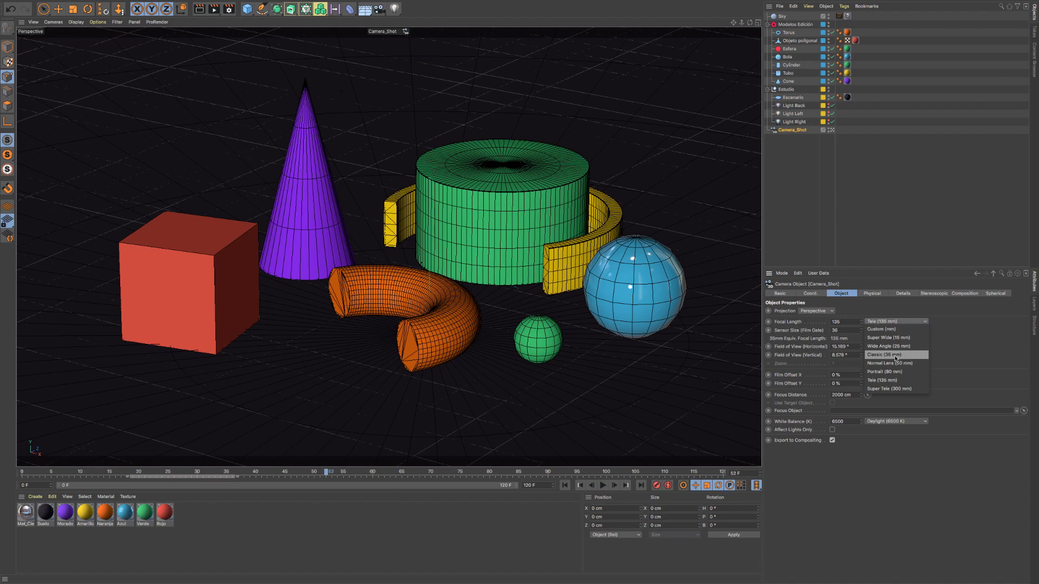
left_click(896, 358)
scroll(584, 254, "up", 5)
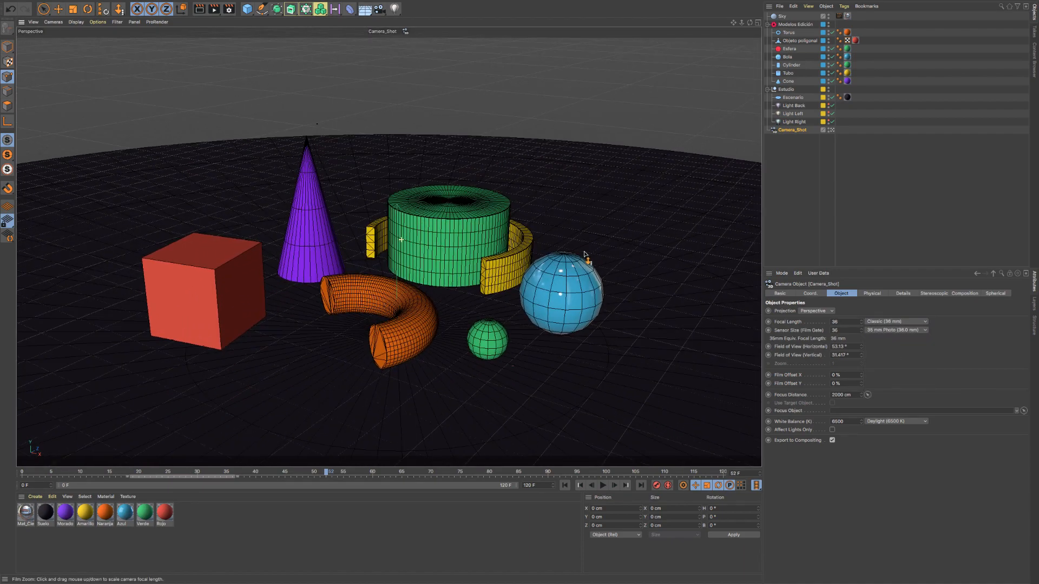
scroll(495, 250, "up", 5)
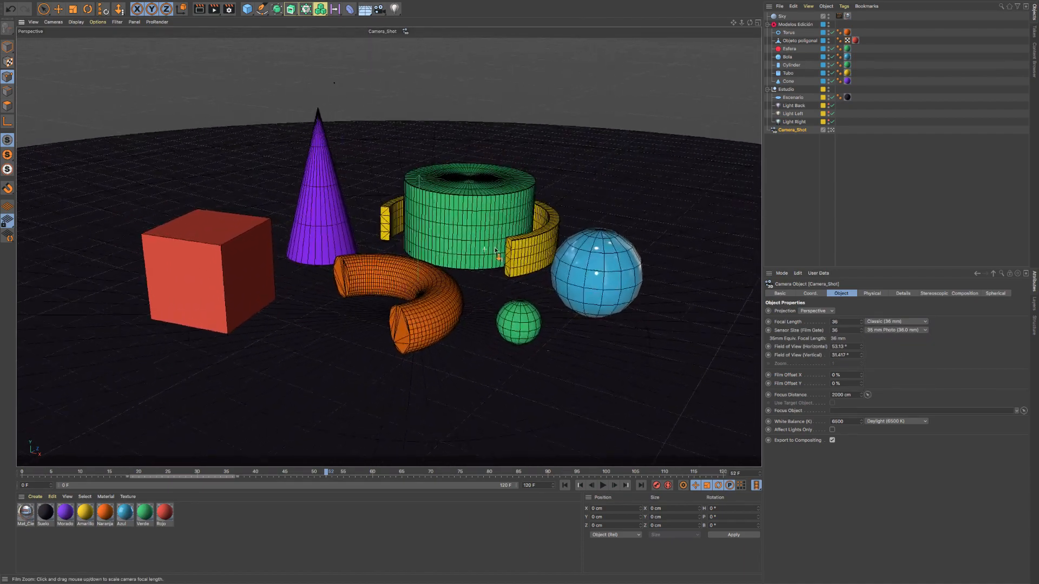
left_click_drag(495, 250, 438, 259, "alt")
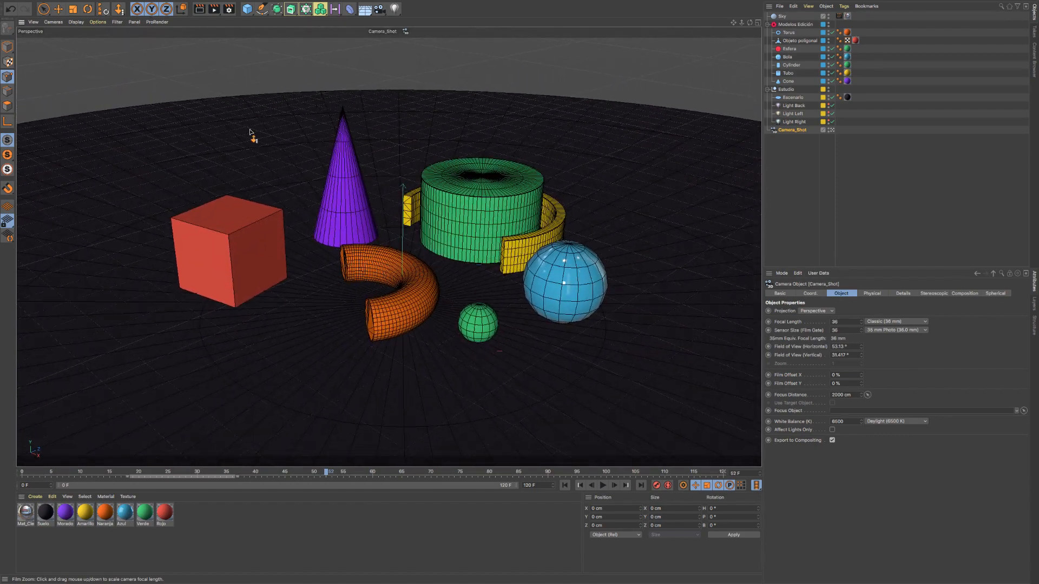
Step: Send the current Perspective view to the Picture Viewer, move the viewer window higher and close it
left_click(33, 22)
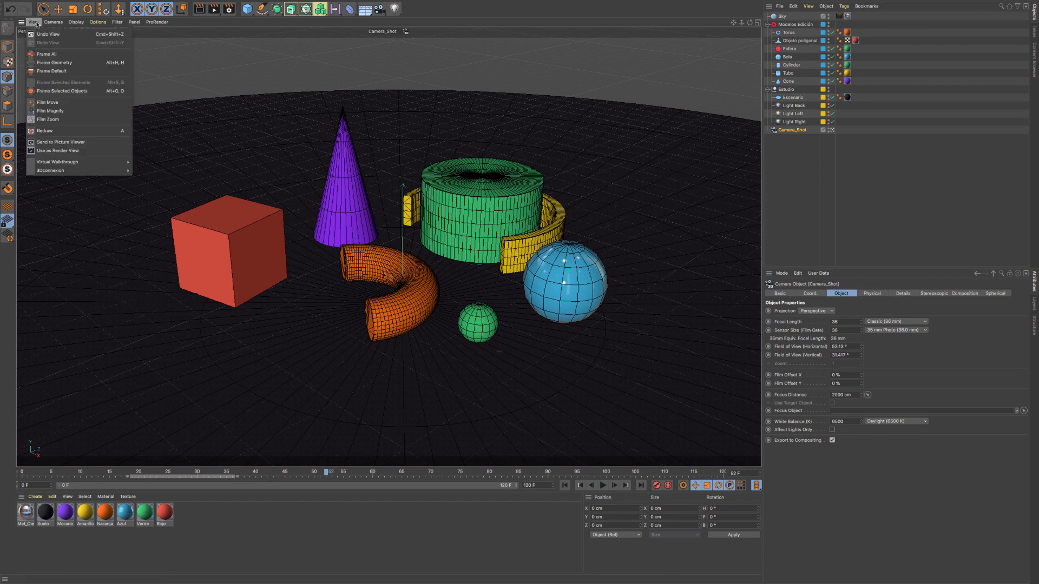
left_click(73, 120)
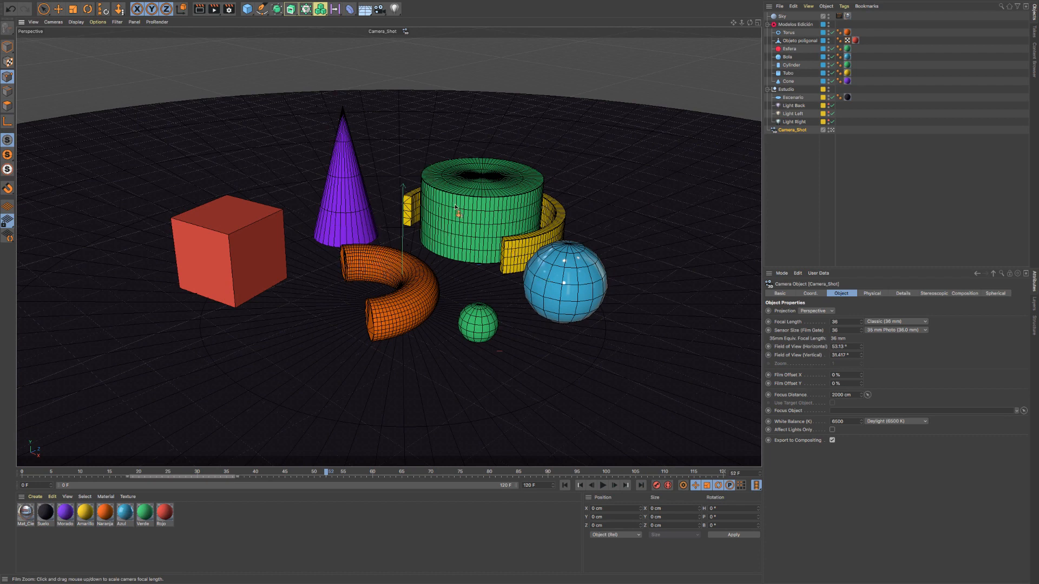
left_click(33, 23)
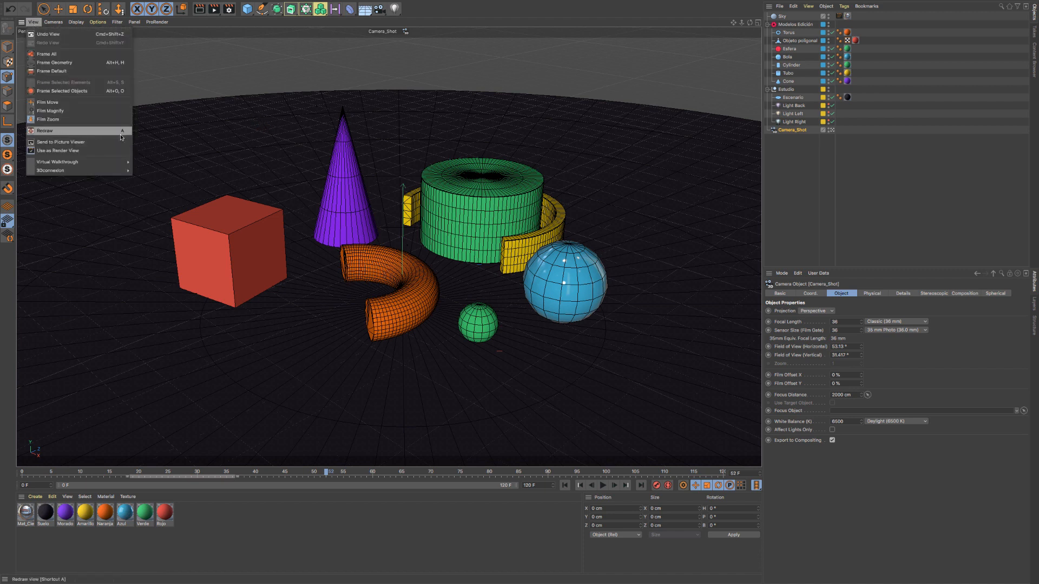
left_click(69, 142)
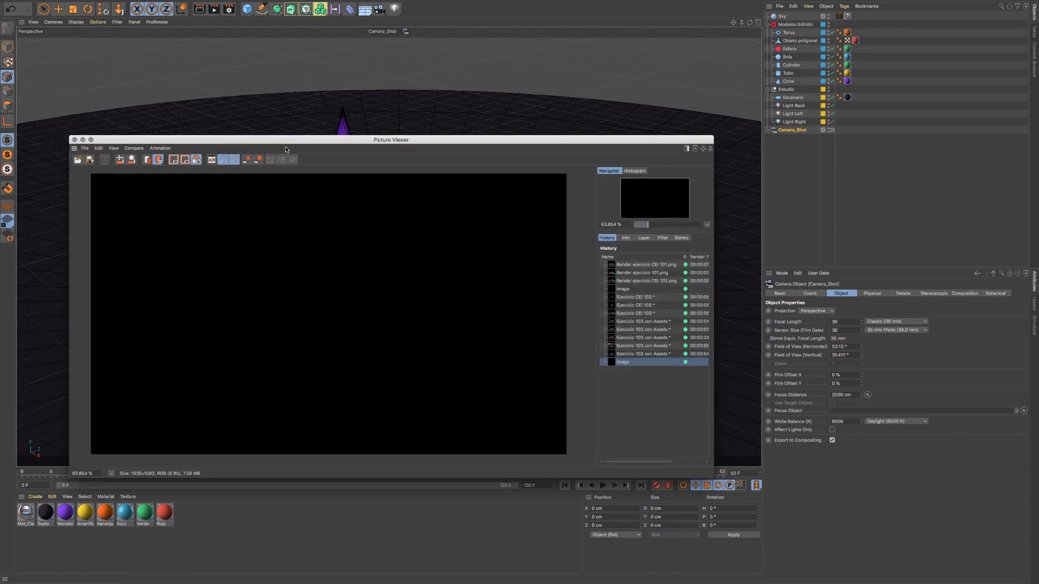
left_click_drag(271, 142, 353, 52)
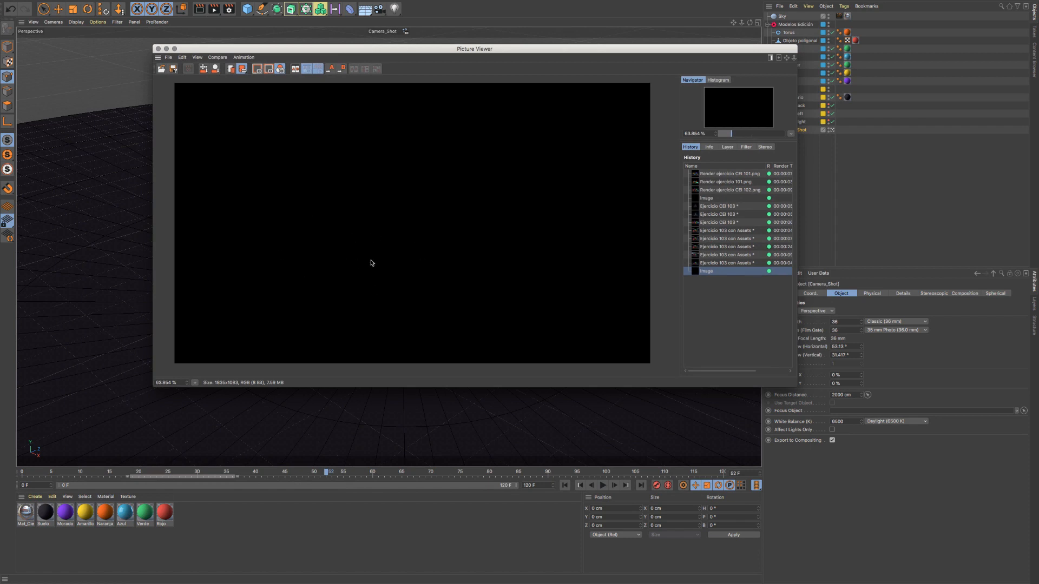
left_click(158, 49)
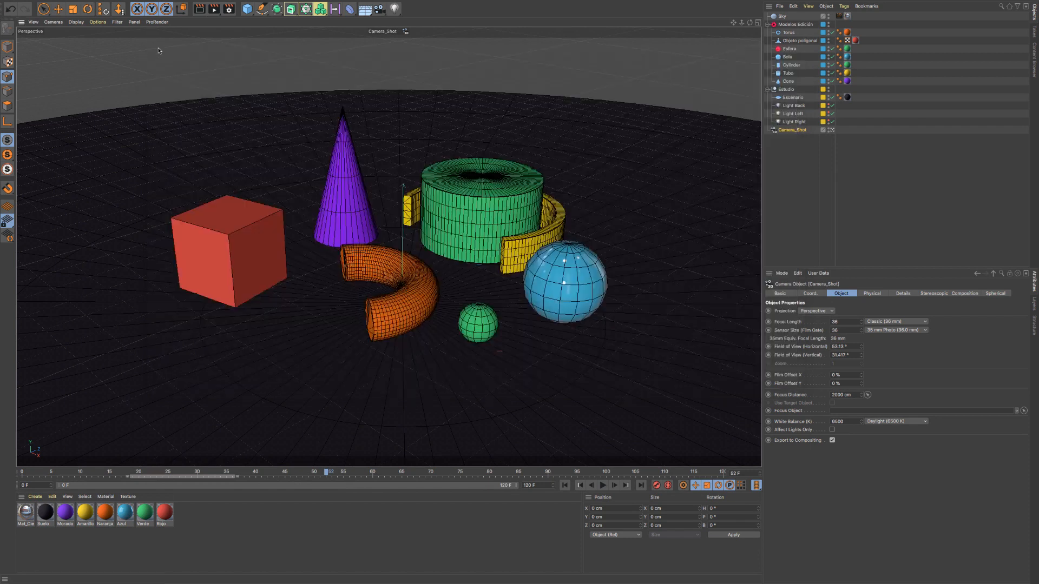
Step: Use the Perspective view as the render view, render it to the Picture Viewer and close the viewer
left_click(33, 22)
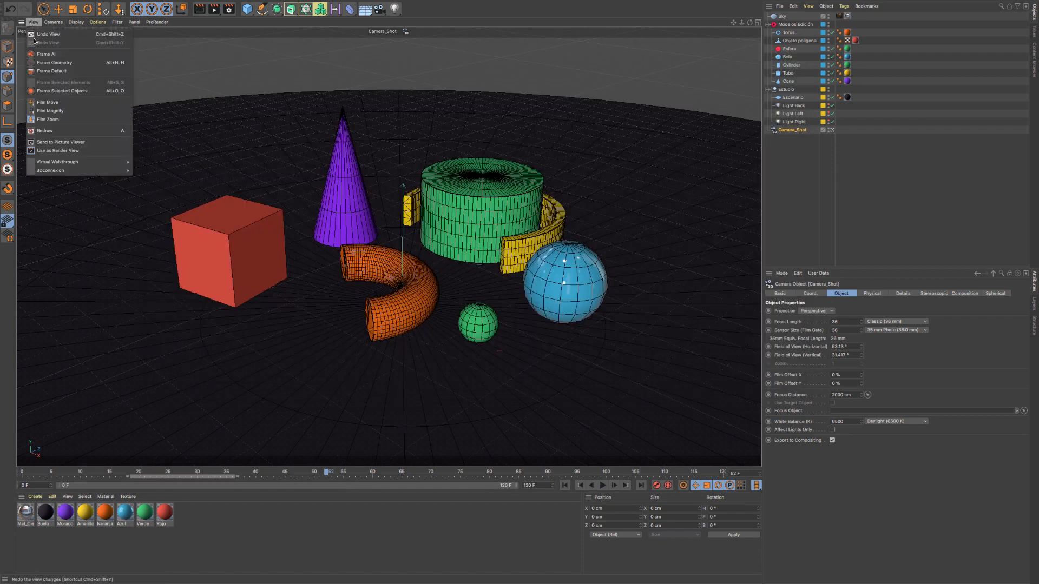
left_click(73, 151)
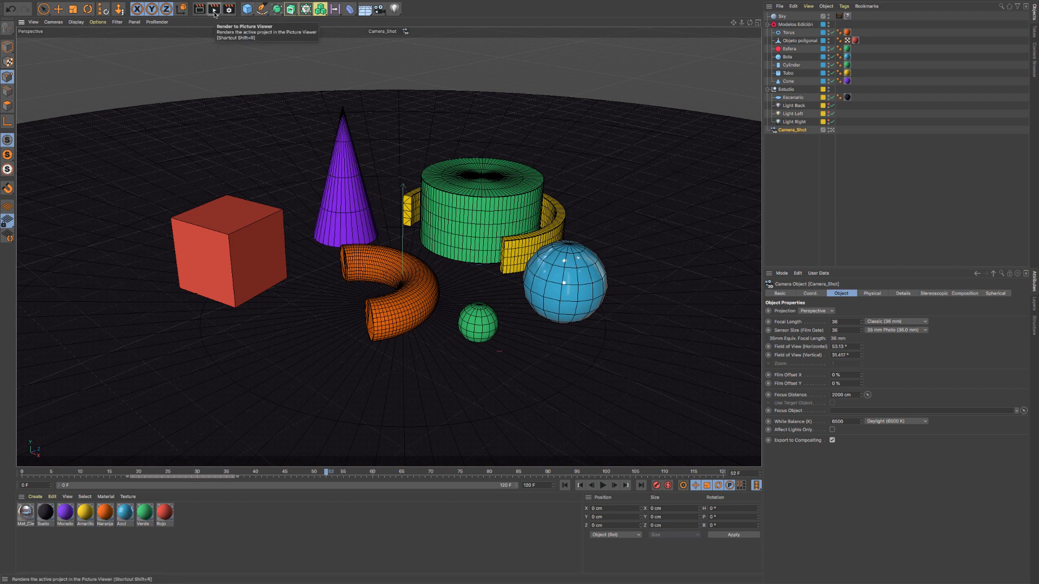
left_click(214, 10)
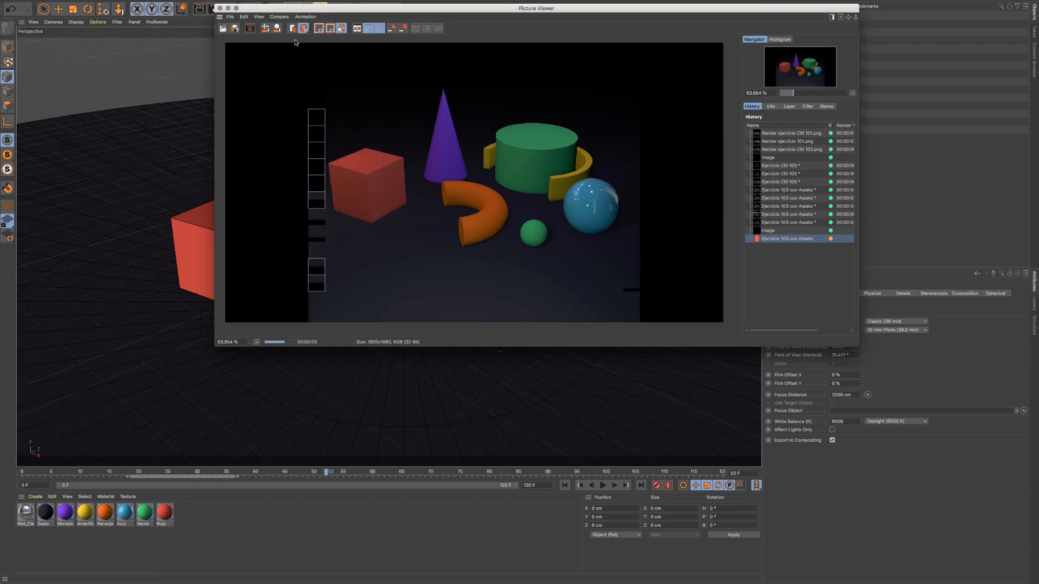
left_click(219, 8)
Step: Show all four views, make the Top view the render view and render it to the Picture Viewer
left_click(758, 23)
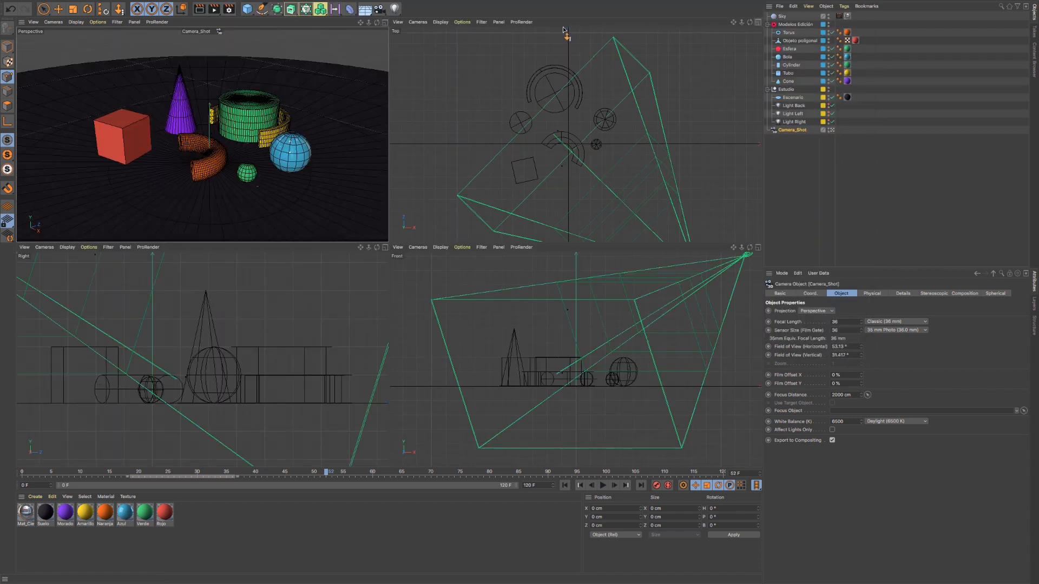
left_click(398, 23)
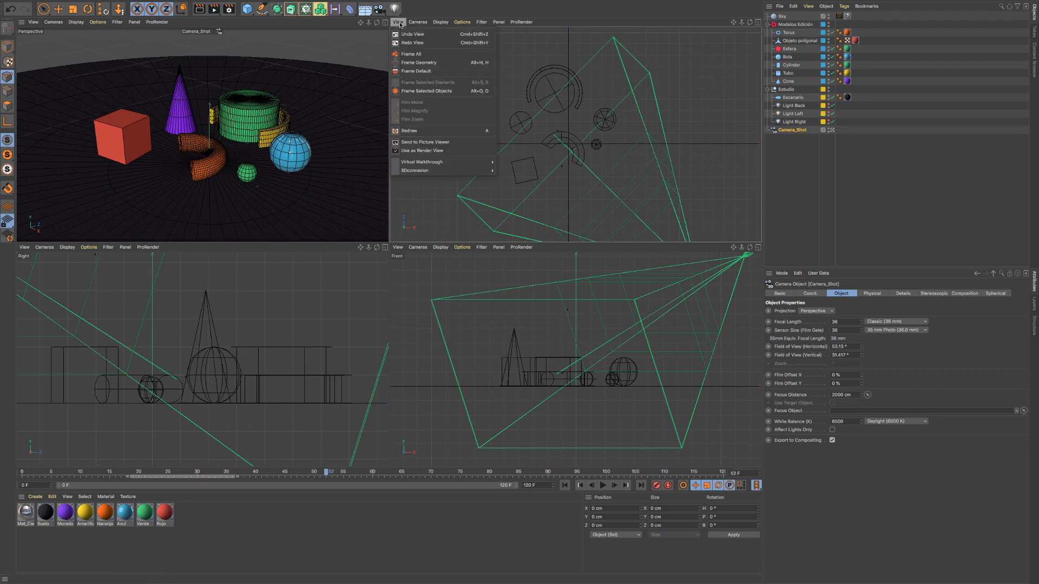
left_click(439, 151)
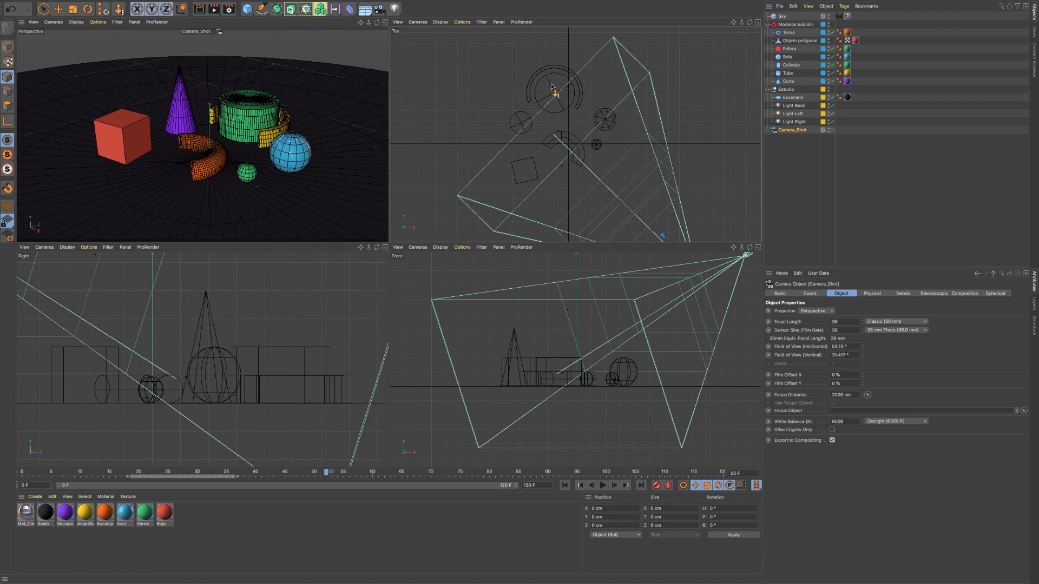
left_click_drag(741, 22, 757, 43)
left_click(213, 9)
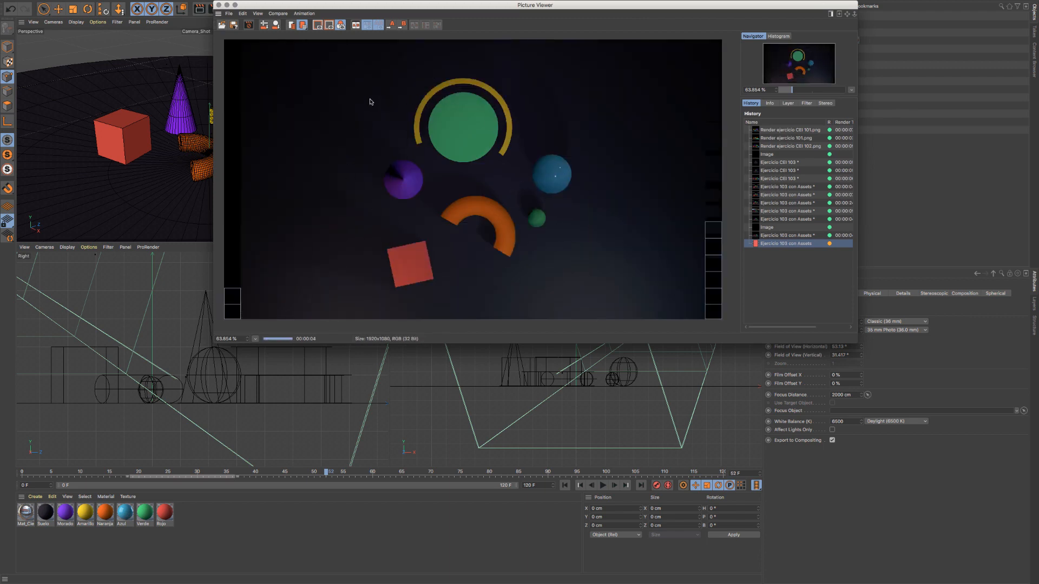
left_click(218, 5)
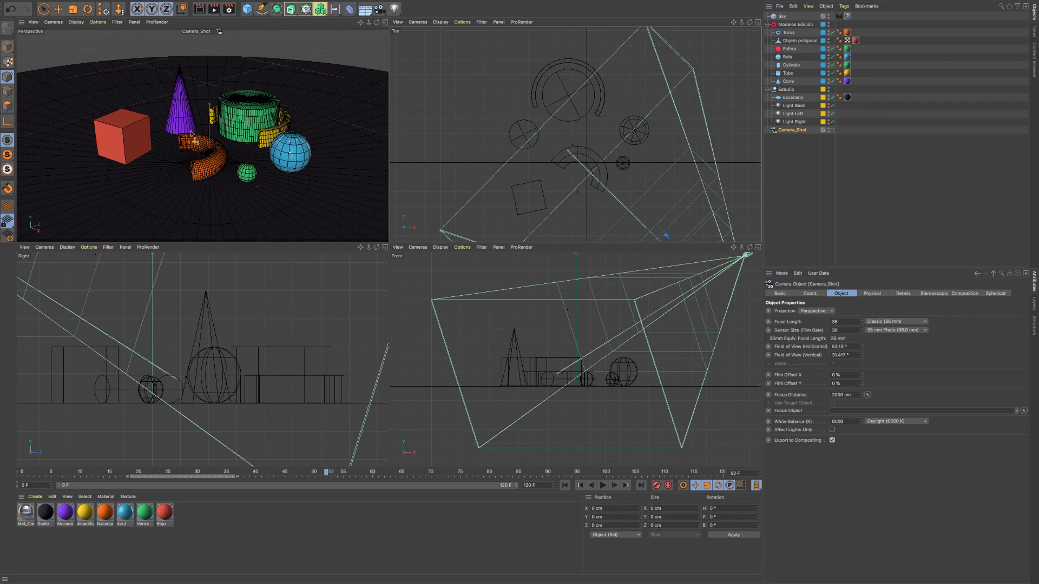
Step: Make the Perspective view the render view again and maximize it
left_click(34, 24)
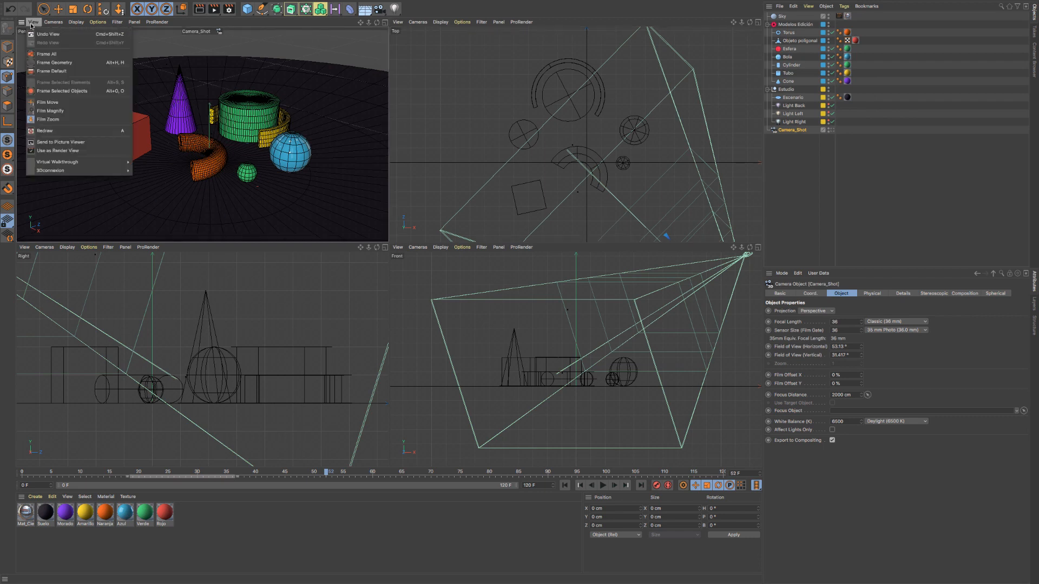
left_click(62, 152)
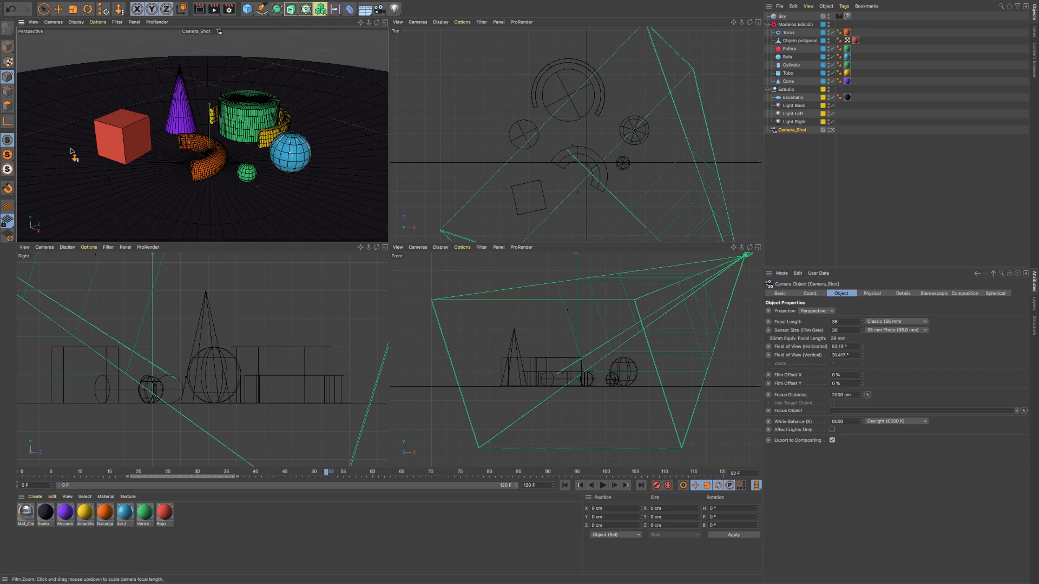
left_click(384, 23)
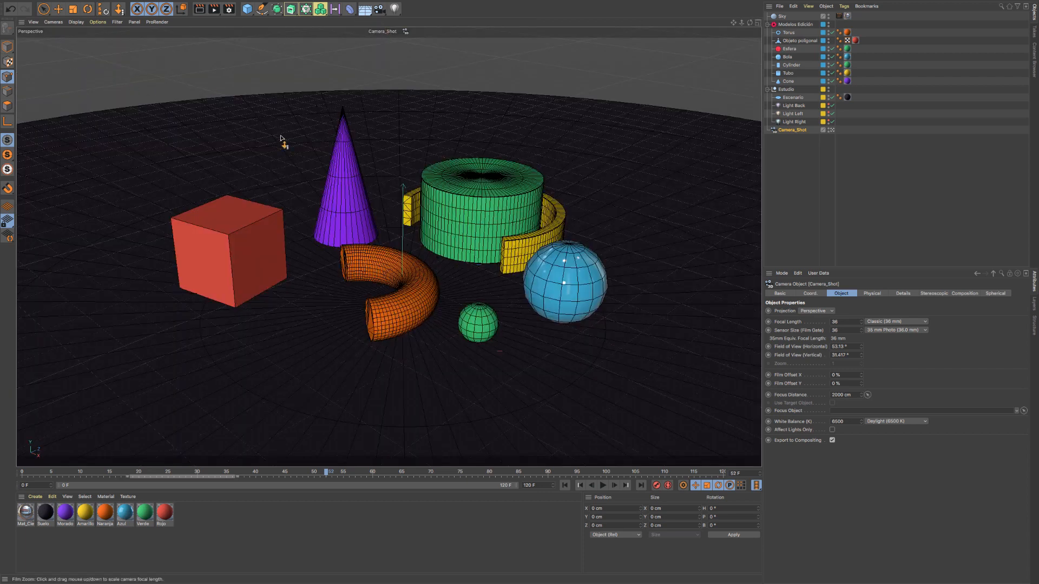
Step: Examine the Virtual Walkthrough and 3Dconnexion view options and the cameras available for the Perspective view
left_click(33, 22)
mouse_move(72, 163)
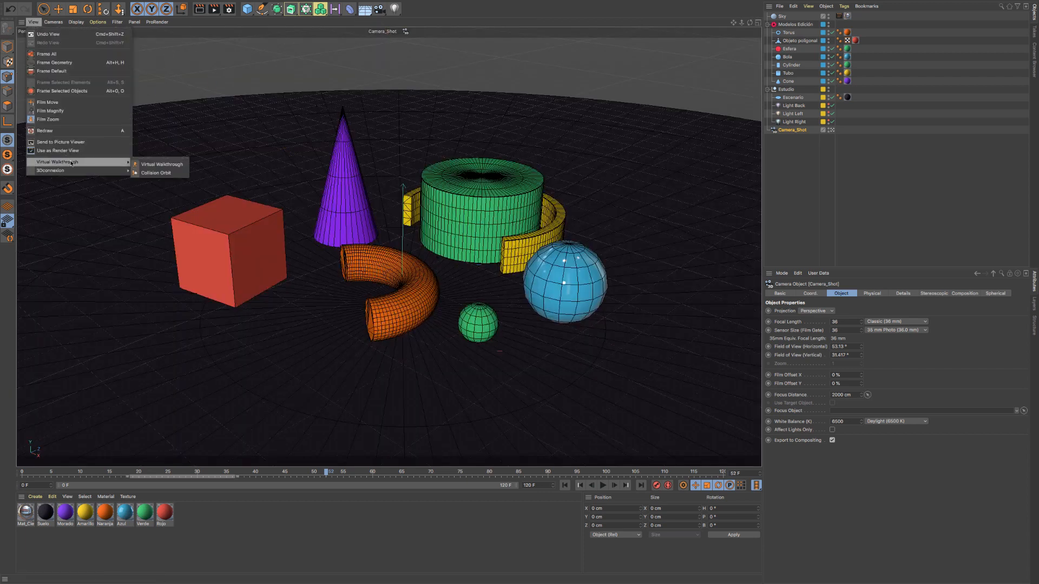
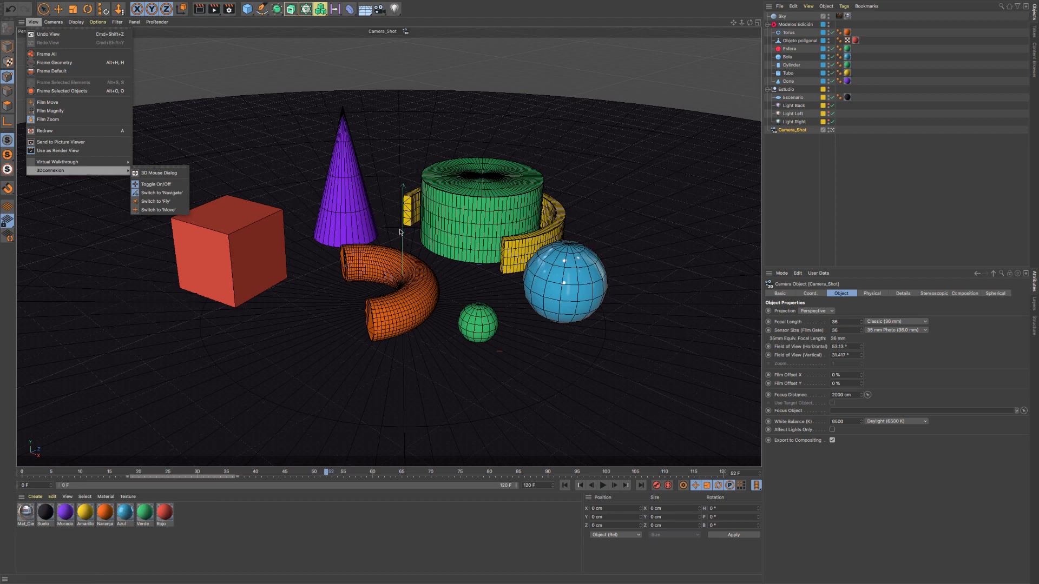
left_click(178, 192)
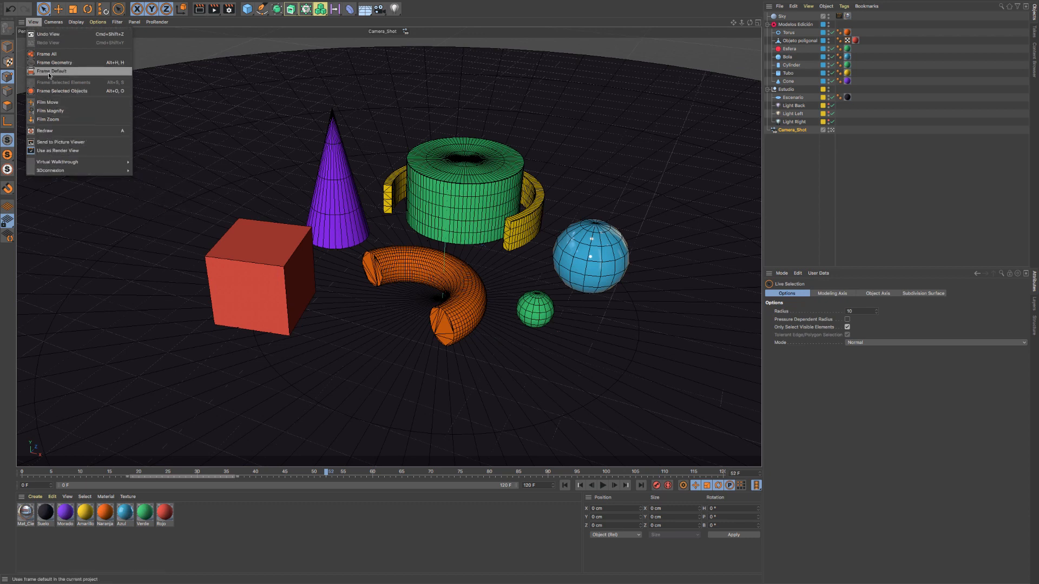
mouse_move(46, 26)
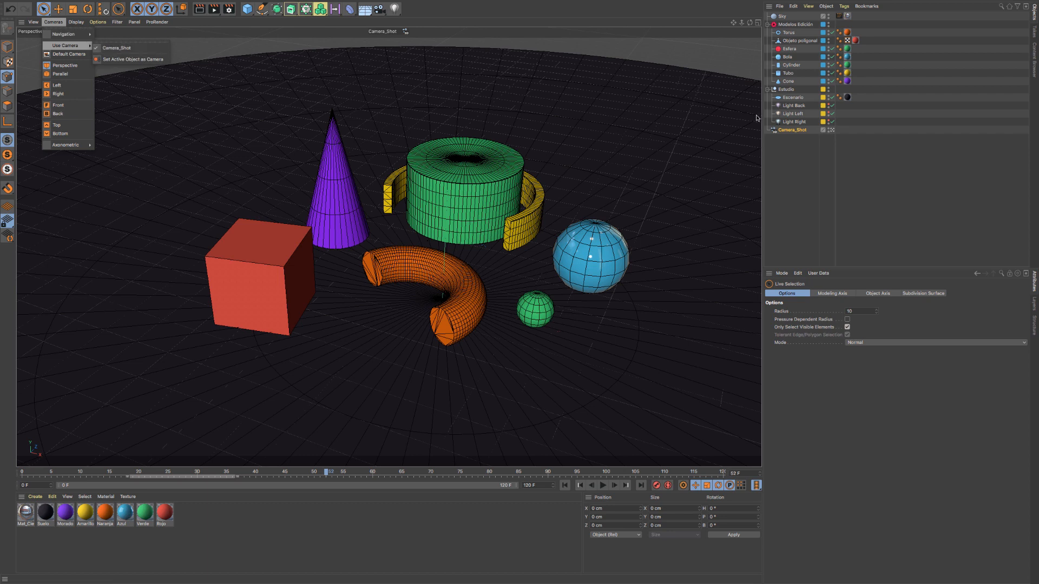
left_click(828, 135)
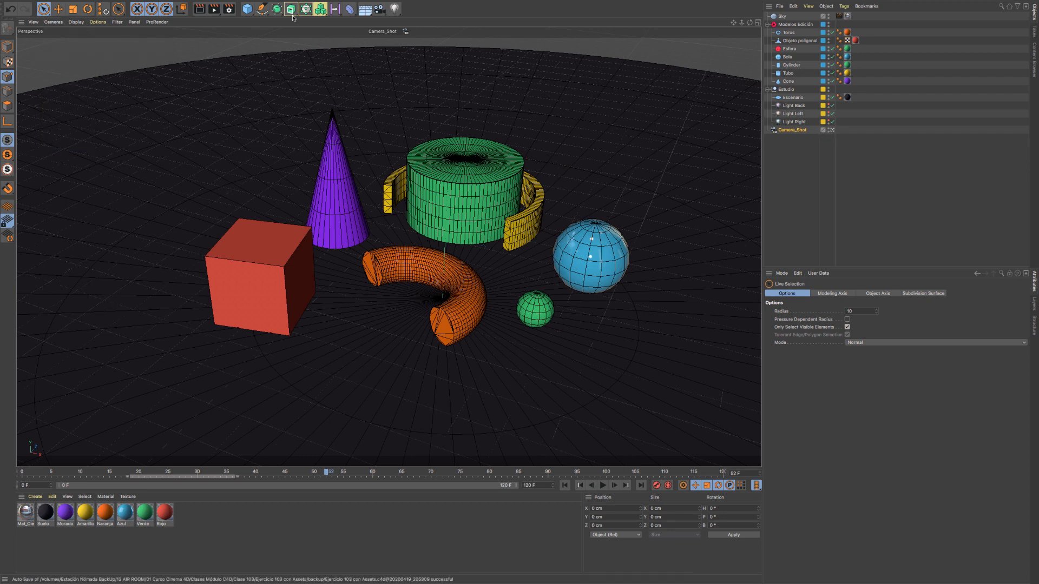
Step: Add a camera named Camera 02, look through it and orbit until the red cube and cone stand in front
left_click_drag(379, 8, 412, 20)
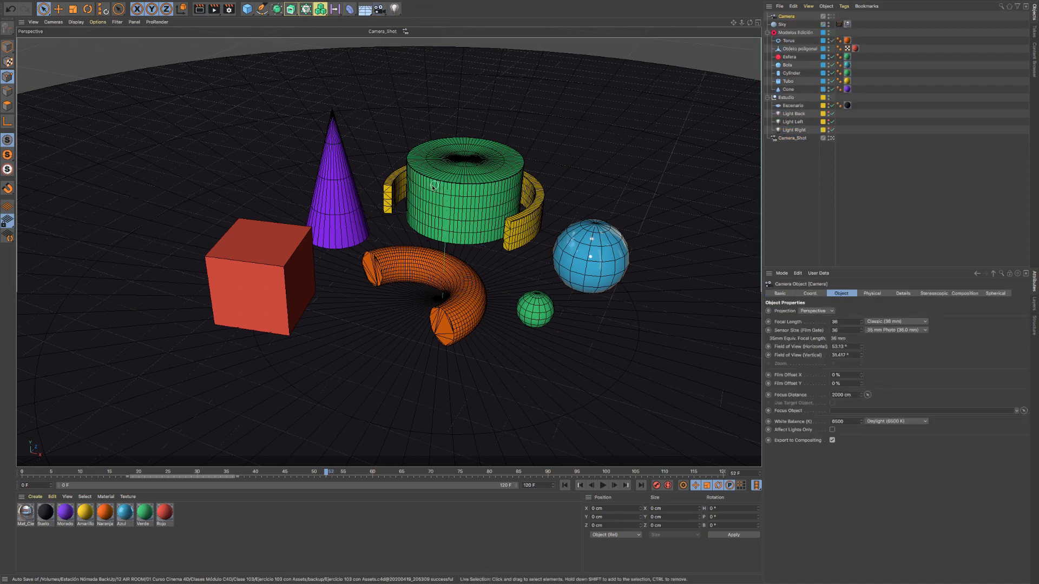
left_click(832, 16)
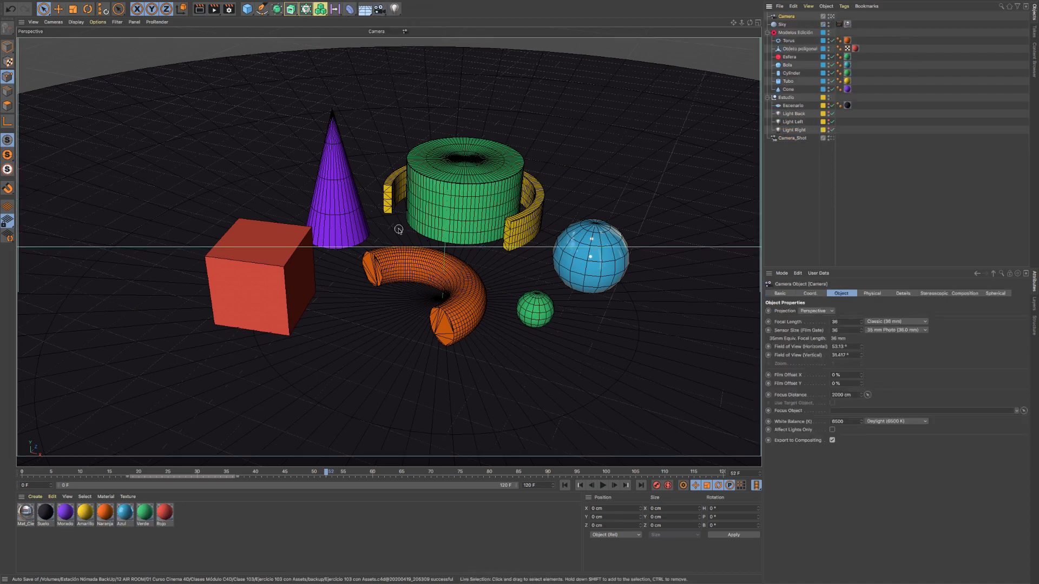
left_click_drag(395, 228, 502, 226, "alt")
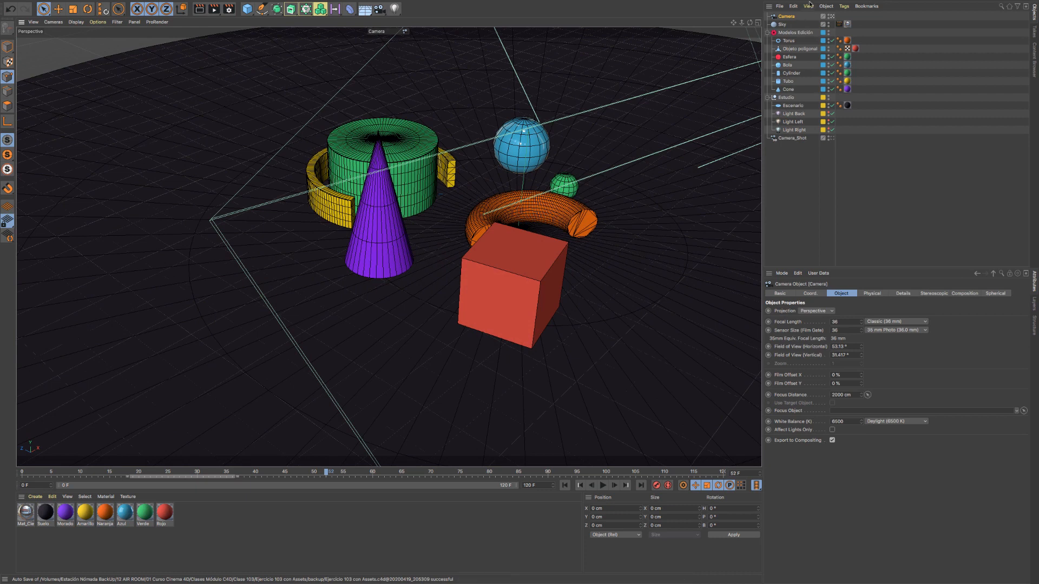
double_click(789, 16)
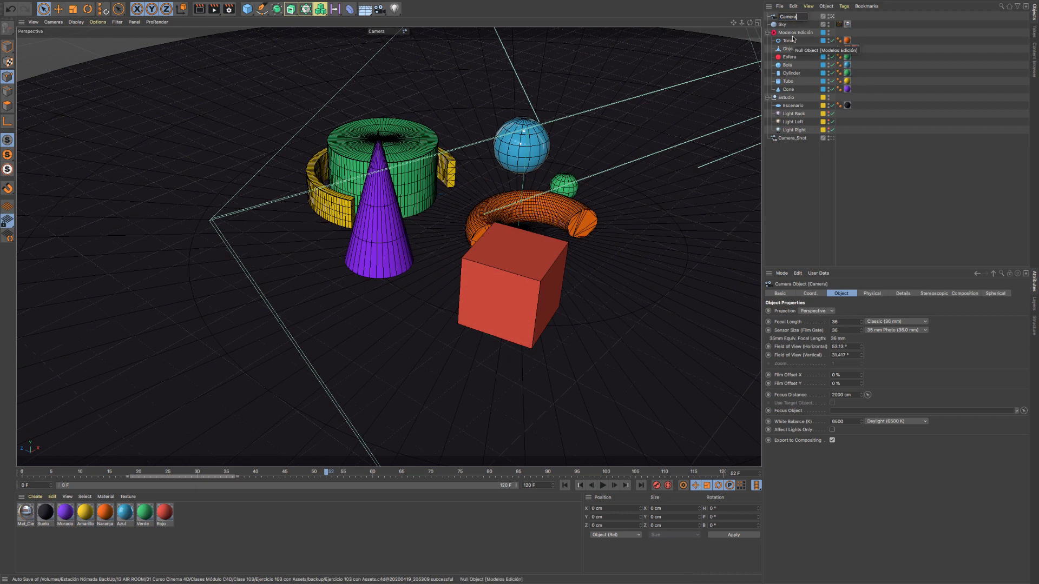
key("Return")
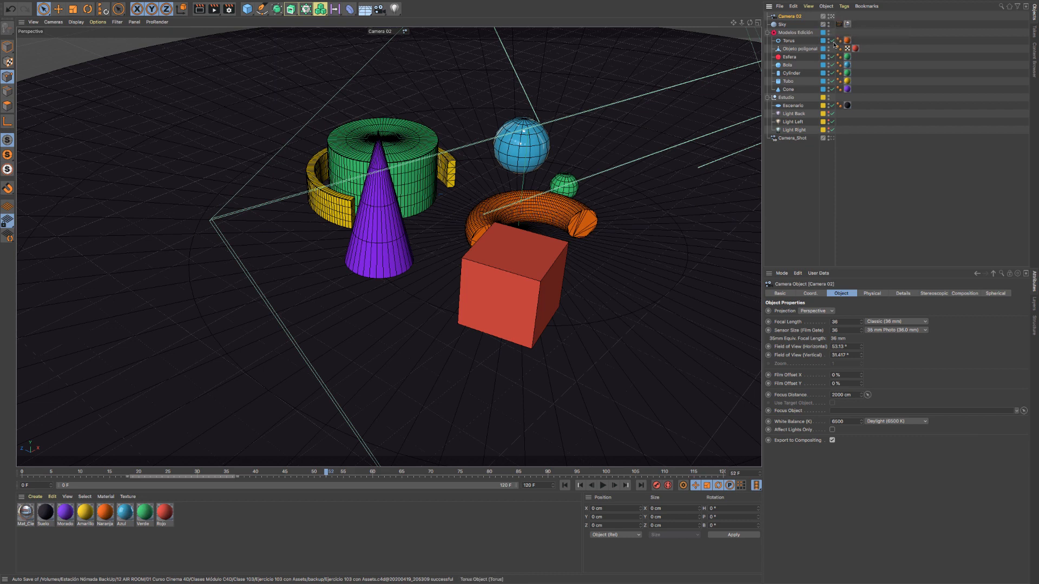
Step: Switch the Perspective view to look through Camera_Shot
left_click(53, 22)
mouse_move(68, 46)
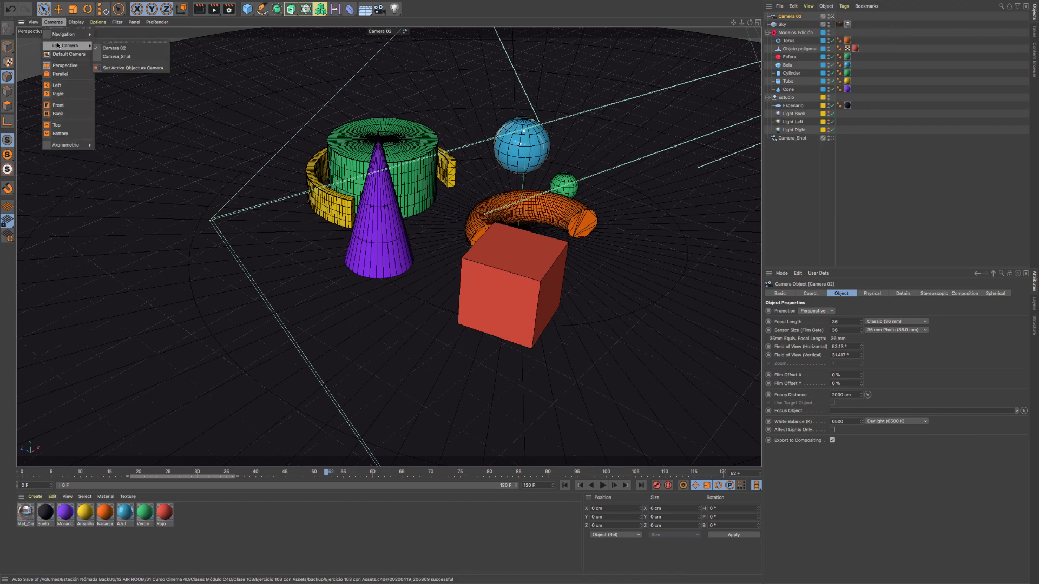
left_click(116, 57)
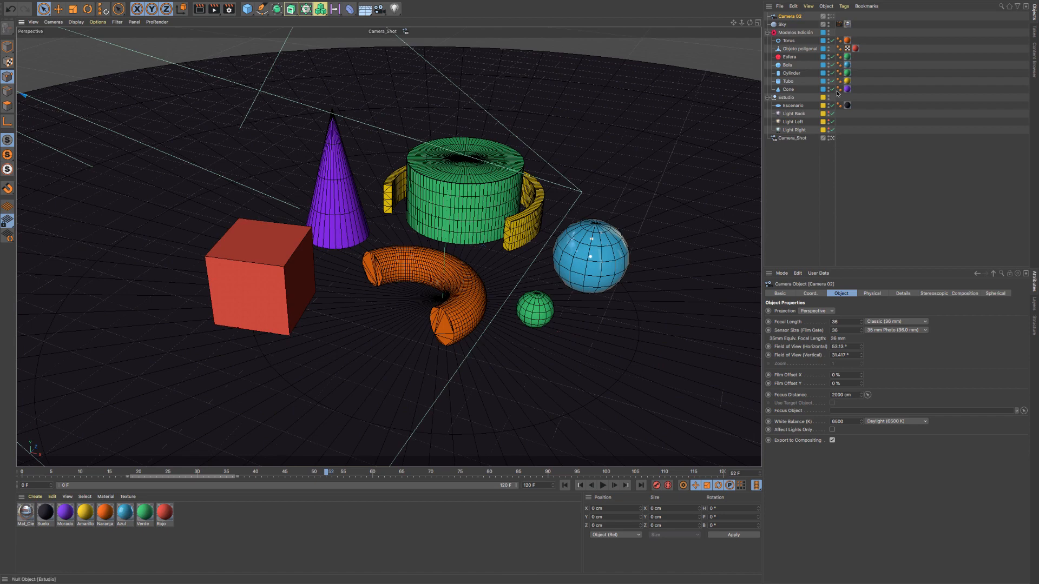
Step: Switch the Perspective view to look through Camera 02, back to Camera_Shot, and through Camera 02 again
left_click(832, 16)
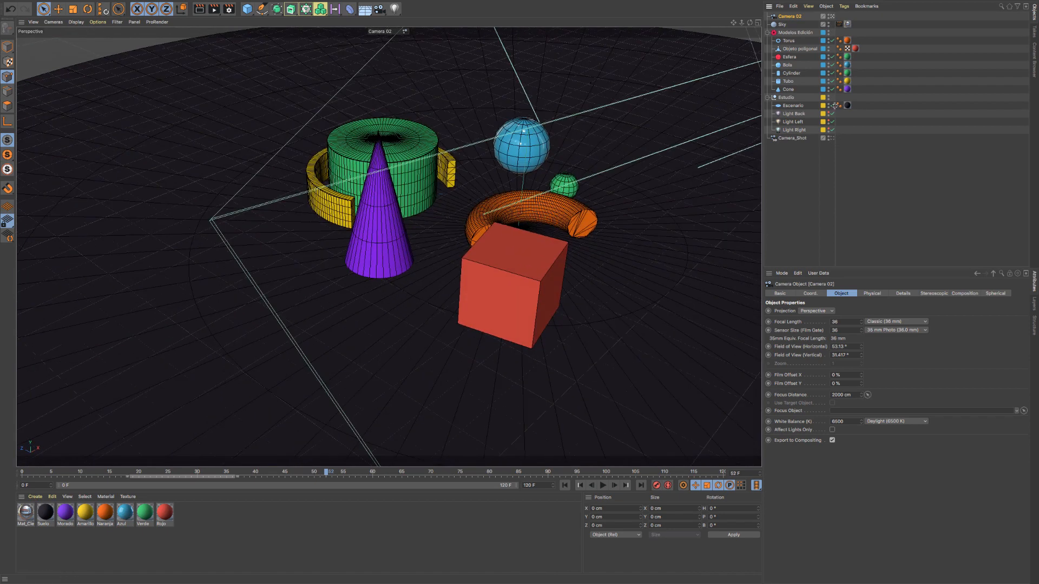
left_click(832, 139)
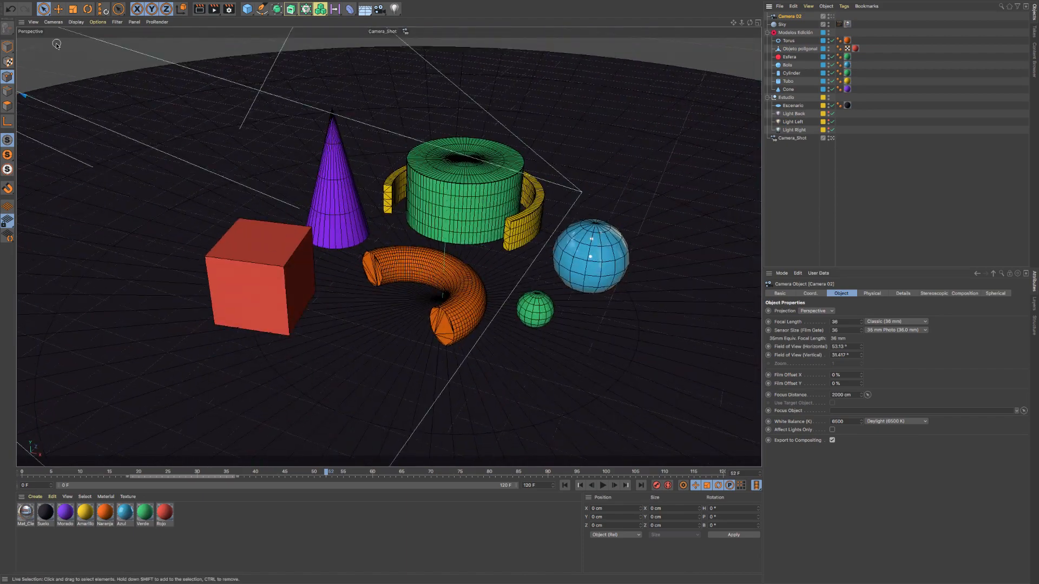
left_click(53, 21)
mouse_move(66, 46)
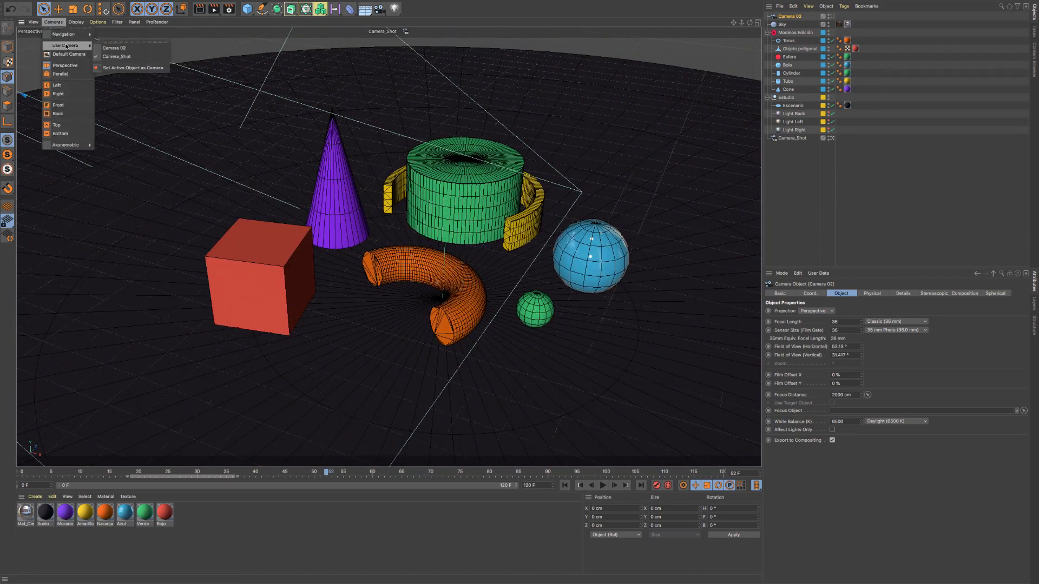
left_click(114, 48)
Step: Return the Perspective view to the Default Camera and reframe the scene to include the objects and camera frustums
left_click(60, 23)
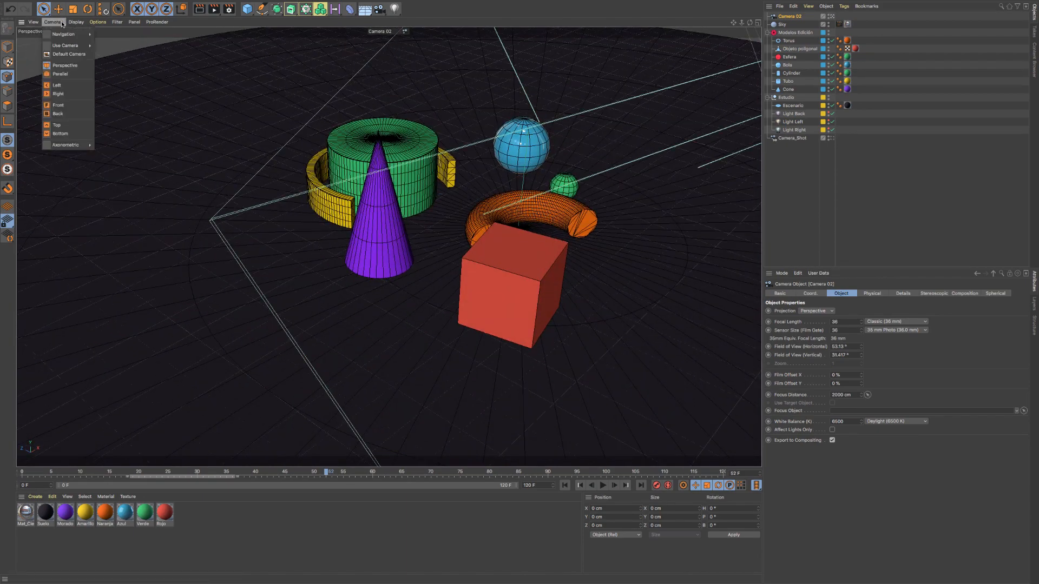
left_click(69, 54)
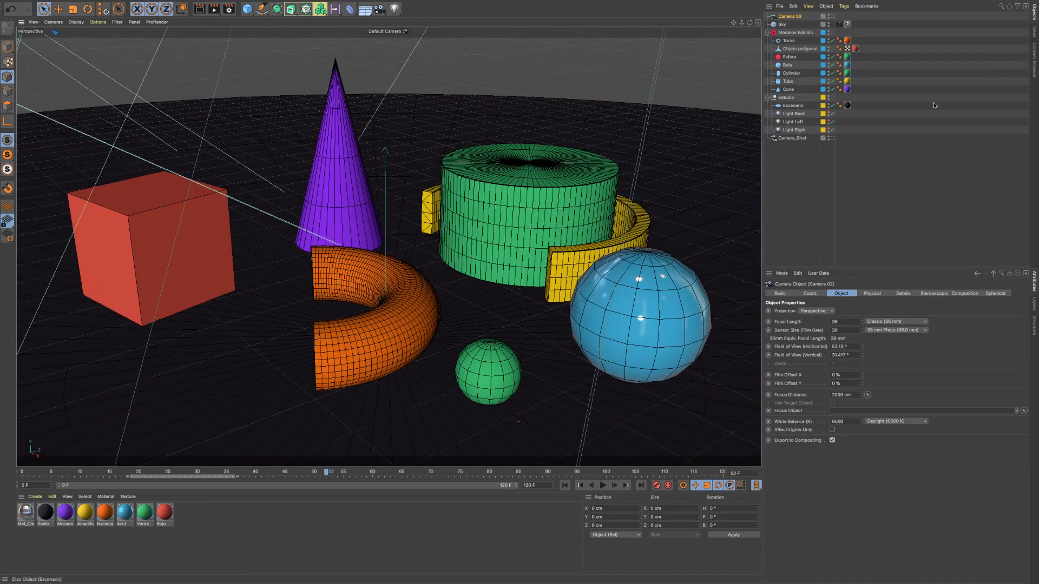
scroll(377, 270, "down", 5)
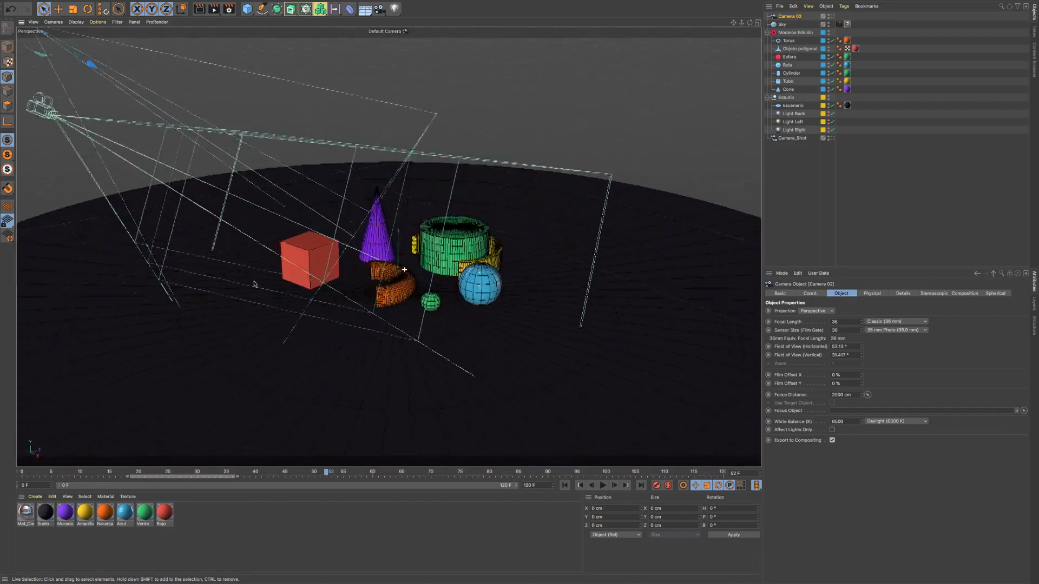
scroll(378, 270, "down", 5)
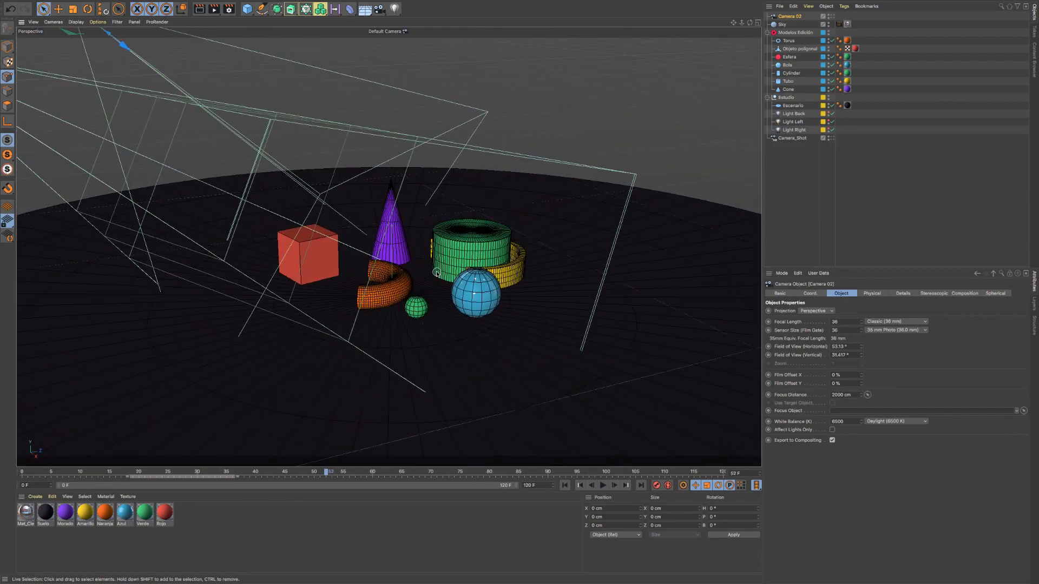
right_click_drag(348, 290, 459, 283, "alt")
mouse_move(459, 283)
left_mouse_down("alt")
mouse_move(417, 304)
mouse_move(346, 281)
mouse_move(447, 280)
mouse_move(389, 288)
mouse_move(472, 294)
mouse_move(461, 293)
left_mouse_up("alt")
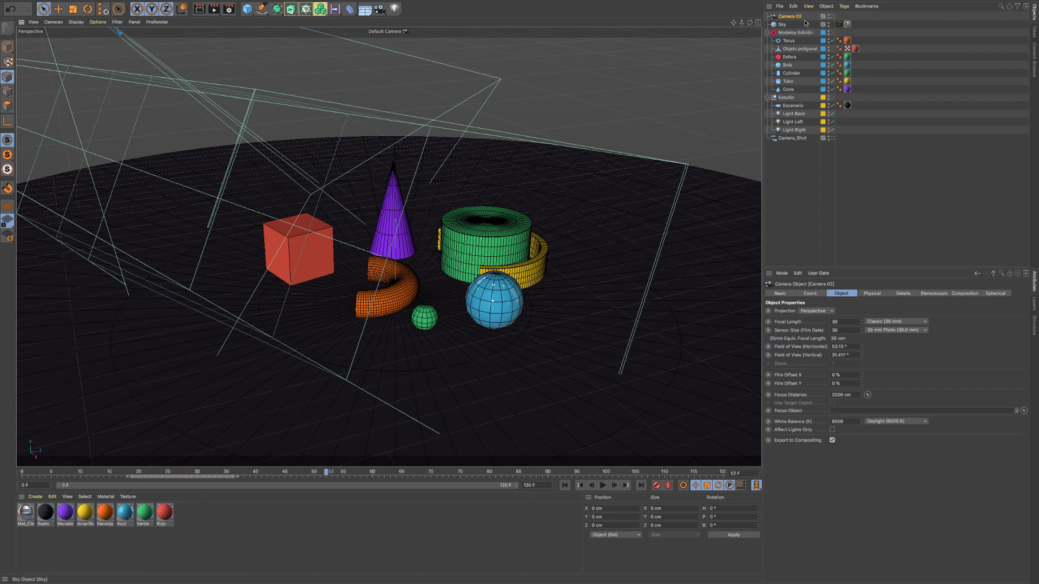
Step: Make Camera_Shot the active camera of the Perspective view
left_click(54, 22)
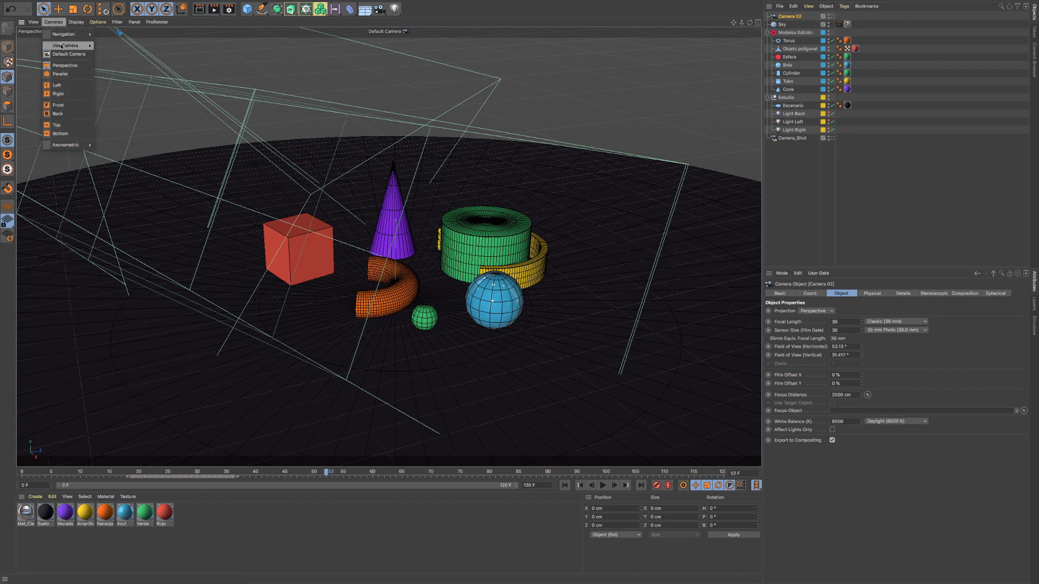
mouse_move(70, 46)
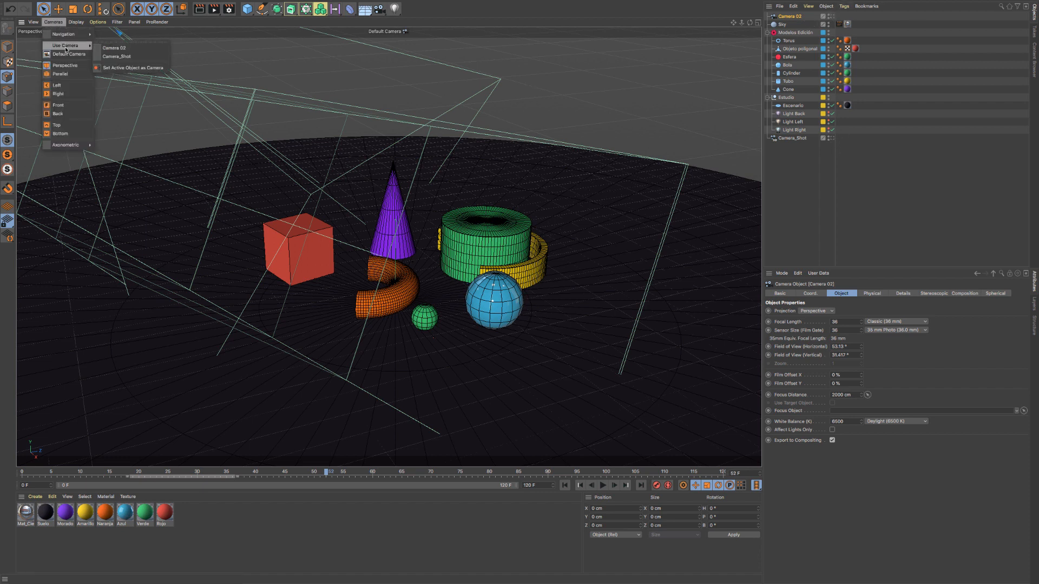
left_click(134, 56)
Step: Set the Camera_Shot view's projection to Parallel and reframe it around the coloured objects
left_click(53, 21)
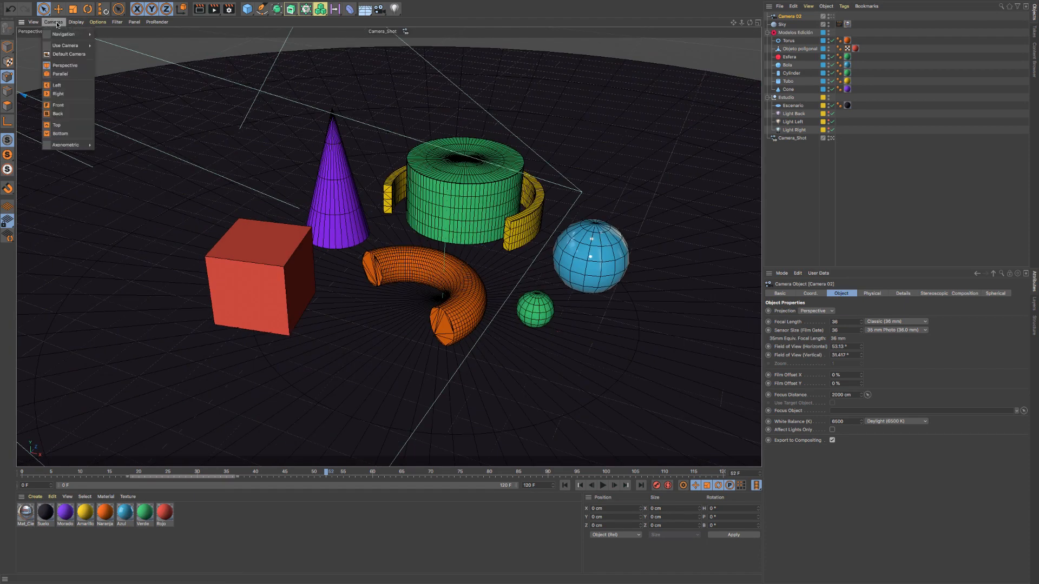
left_click(60, 74)
scroll(441, 172, "down", 15)
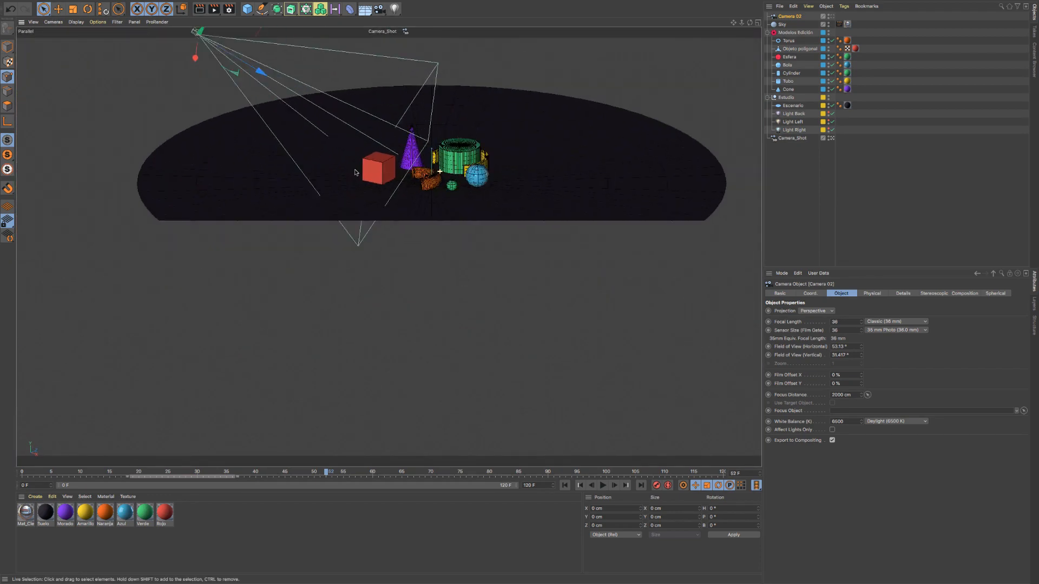
scroll(440, 170, "up", 8)
scroll(403, 168, "up", 8)
middle_click_drag(438, 168, 400, 315, "alt")
mouse_move(400, 314)
left_mouse_down("alt")
mouse_move(426, 314)
mouse_move(405, 331)
left_mouse_up("alt")
middle_click_drag(406, 332, 401, 326, "alt")
scroll(401, 327, "down", 6)
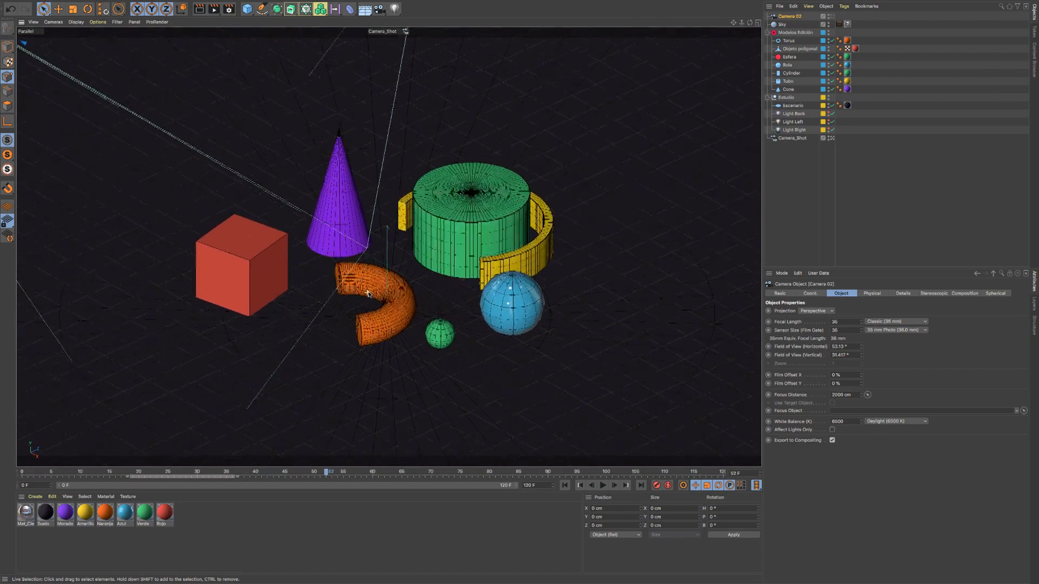
Step: Examine the coloured objects up close in parallel projection from slightly different angles
scroll(362, 268, "up", 5)
scroll(327, 145, "down", 2)
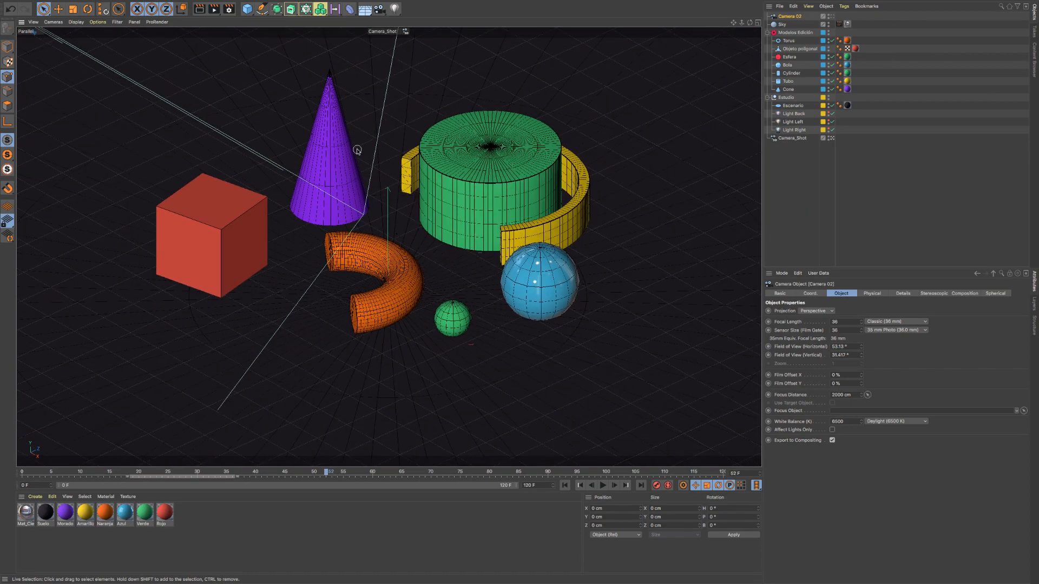
scroll(357, 150, "up", 5)
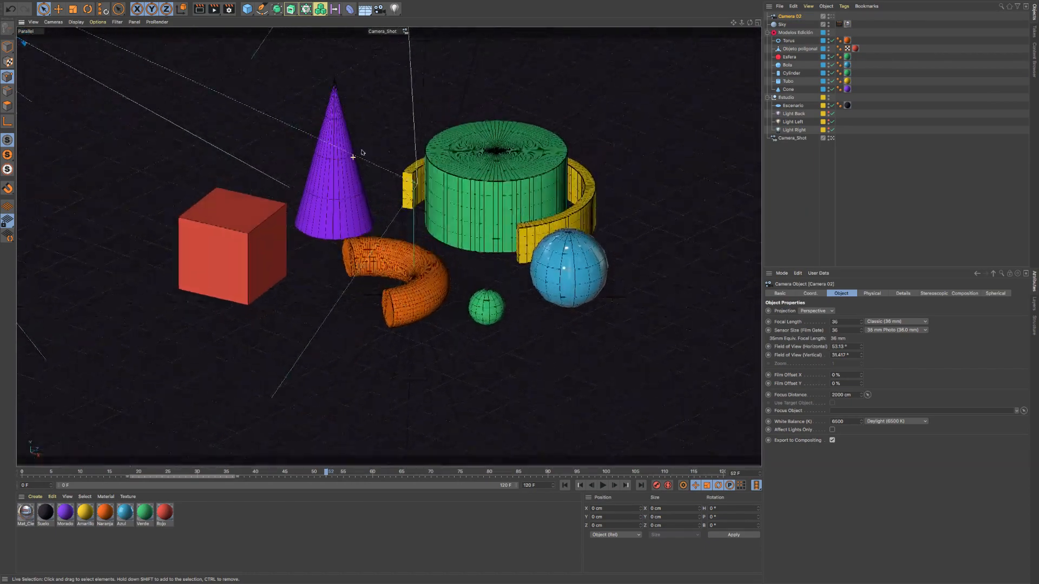
scroll(403, 154, "up", 4)
scroll(411, 157, "down", 2)
scroll(402, 165, "up", 1)
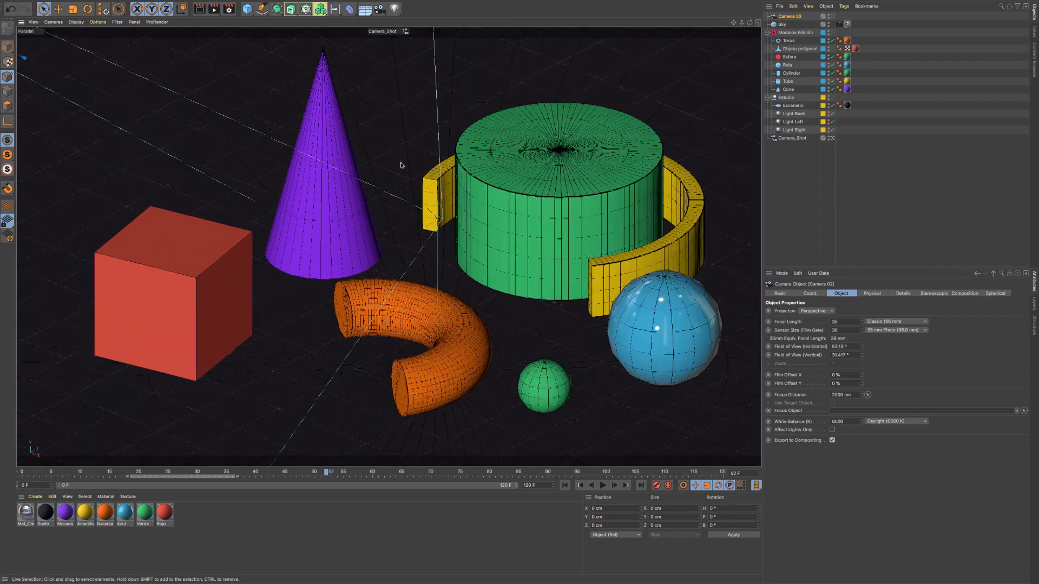
left_click_drag(401, 165, 405, 160, "alt")
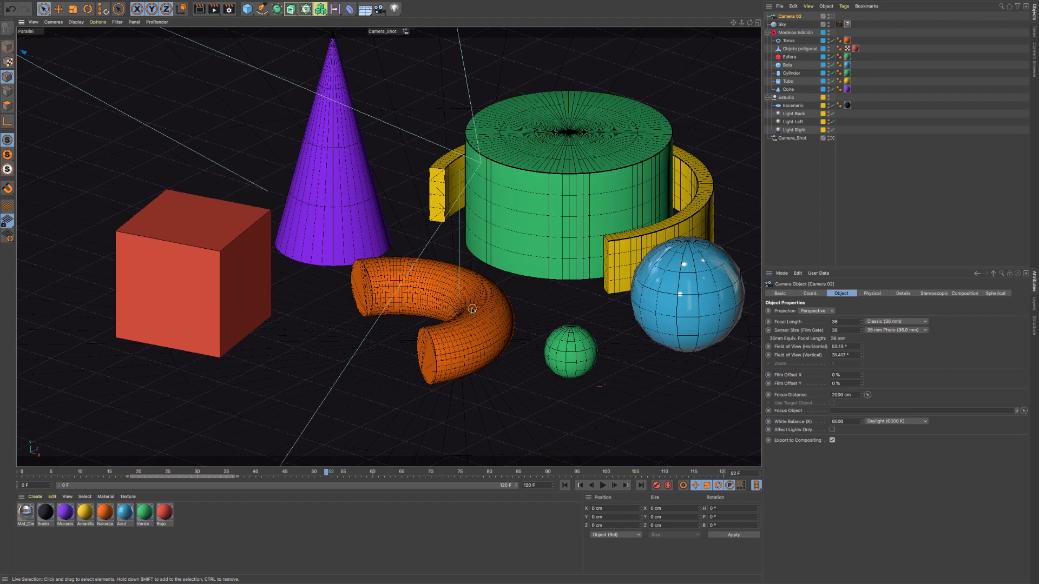
middle_click_drag(472, 310, 415, 328, "alt")
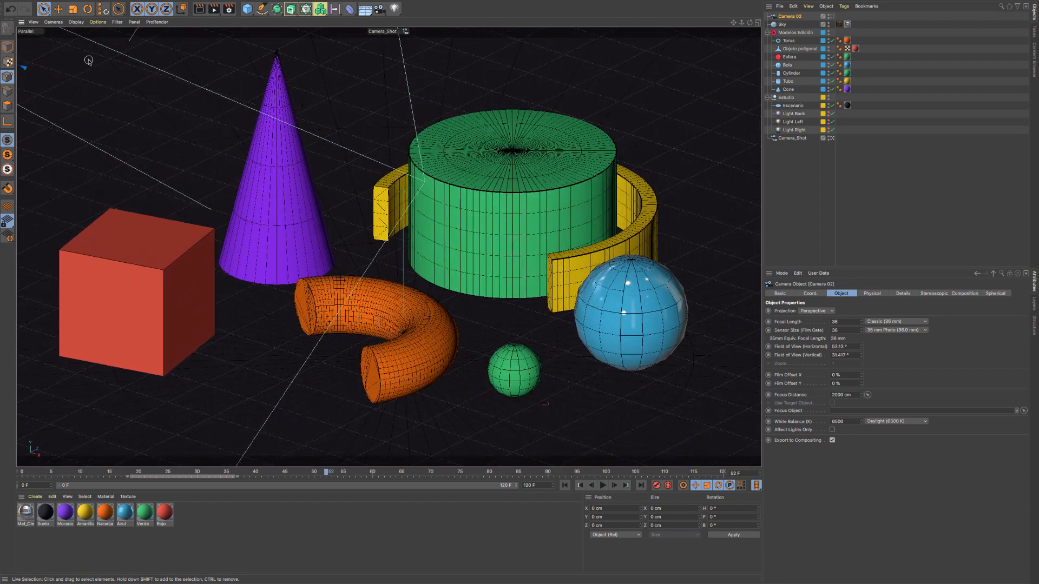
Step: Set the Camera_Shot view's projection back to Perspective and reframe all the coloured objects
left_click(54, 22)
left_click(63, 68)
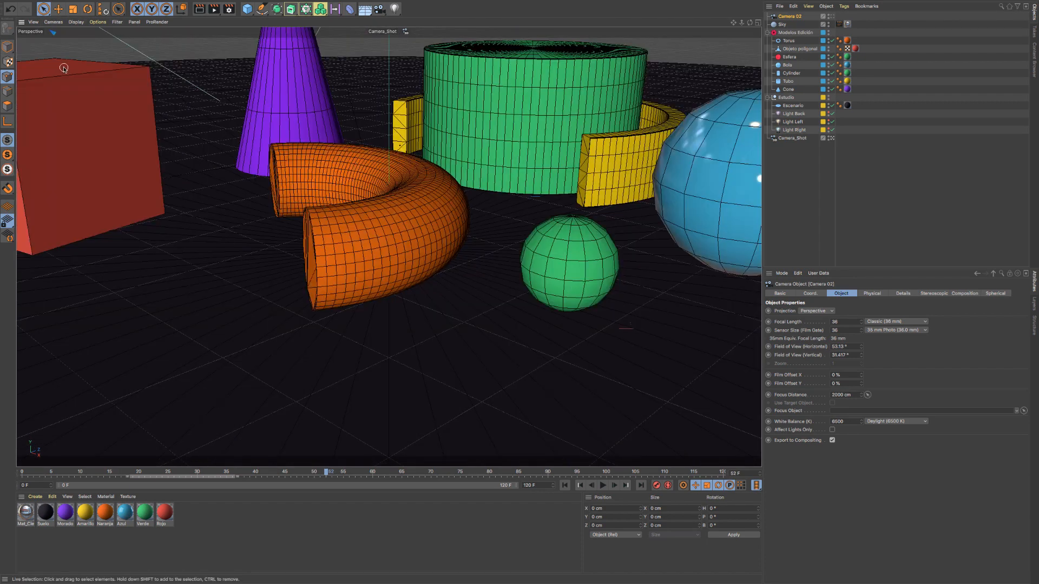
right_click_drag(287, 163, 233, 166, "alt")
middle_click_drag(233, 165, 257, 164, "alt")
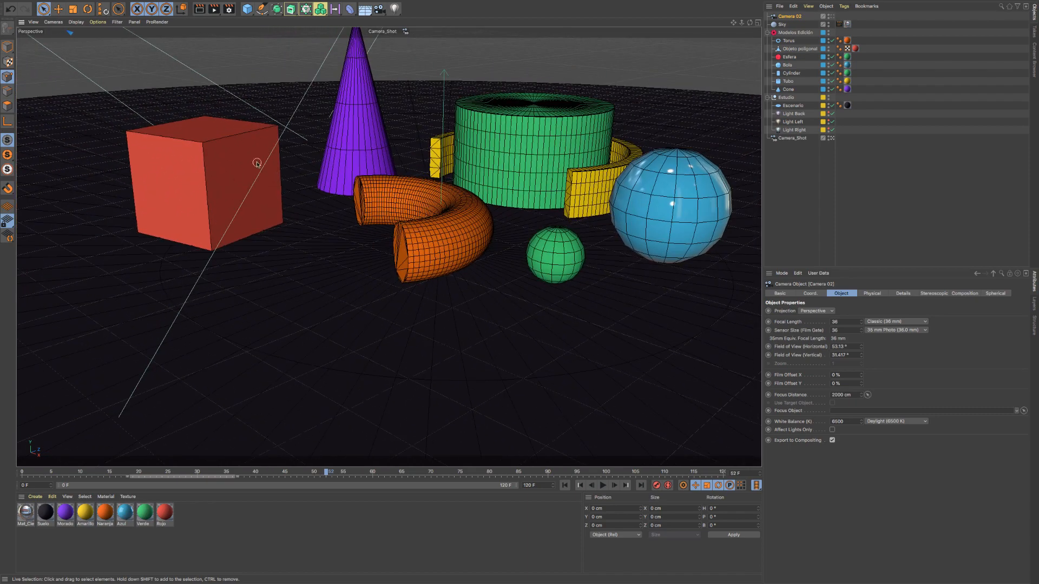
middle_click_drag(337, 171, 314, 237, "alt")
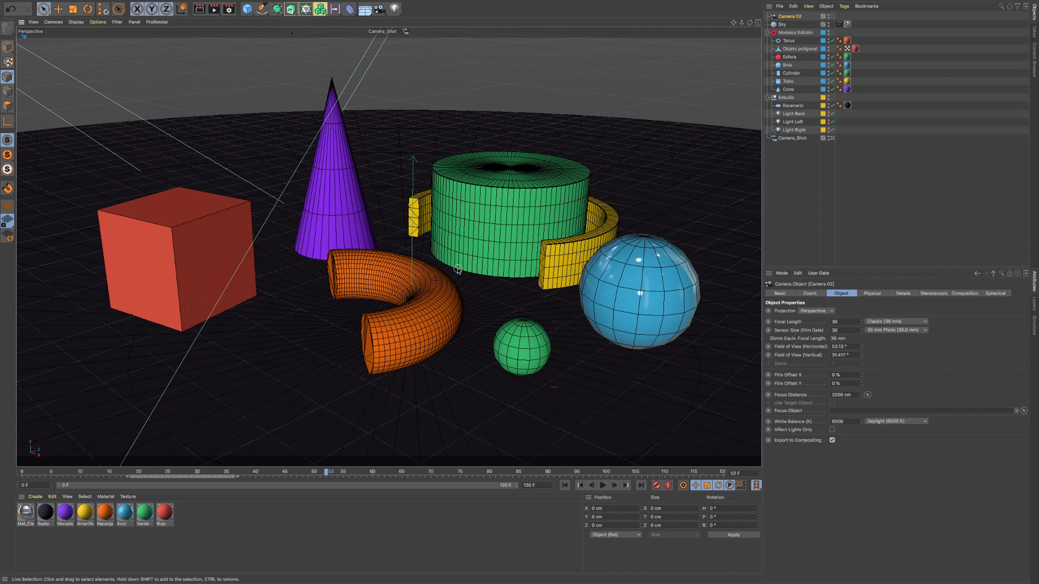
Step: Switch the Camera_Shot view to Parallel projection again and frame the objects from slightly above
left_click(53, 22)
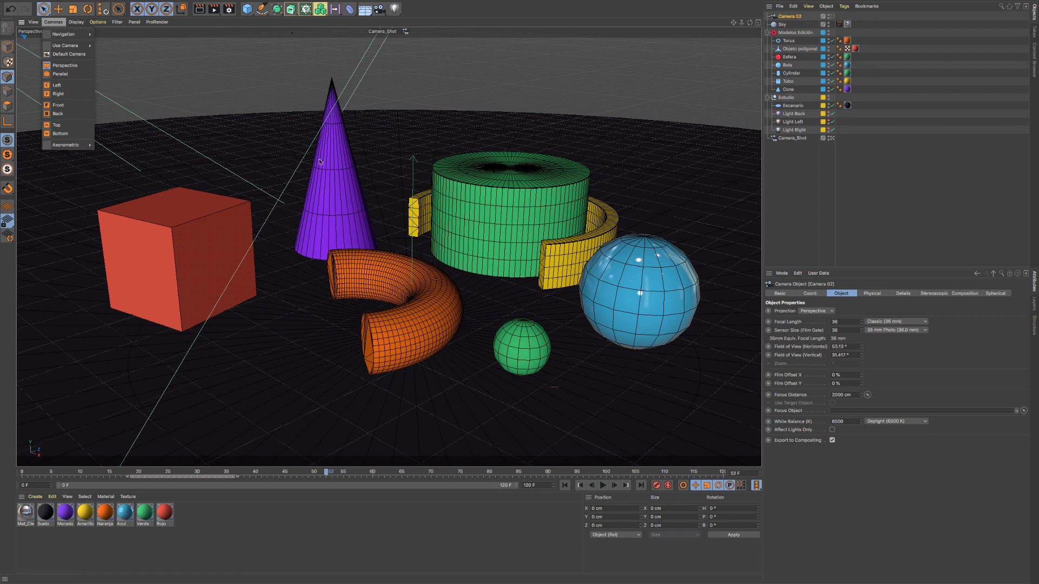
left_click(71, 74)
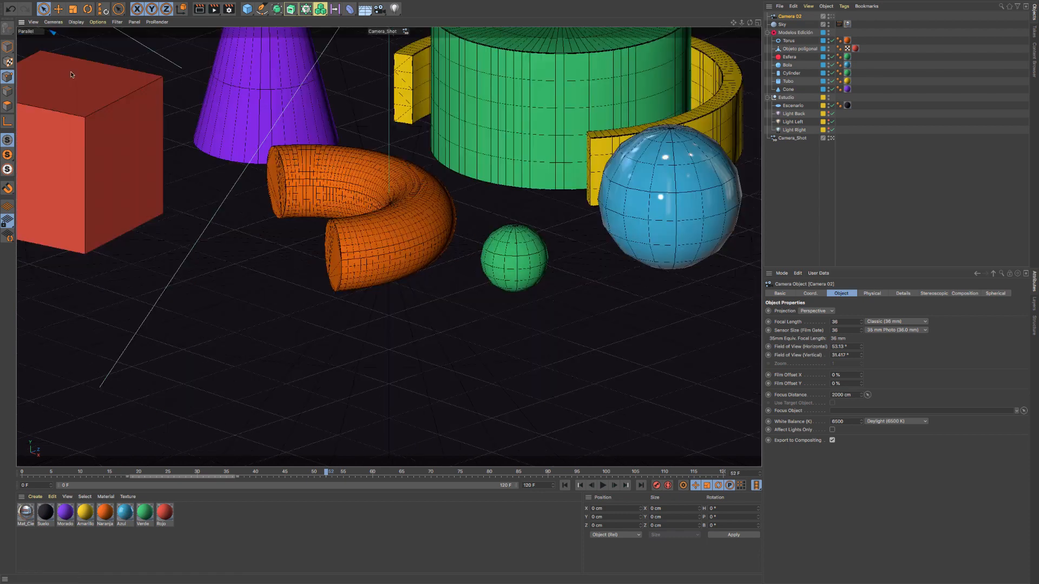
scroll(408, 201, "down", 5)
scroll(408, 201, "up", 4)
middle_click_drag(409, 201, 390, 324, "alt")
scroll(385, 334, "up", 3)
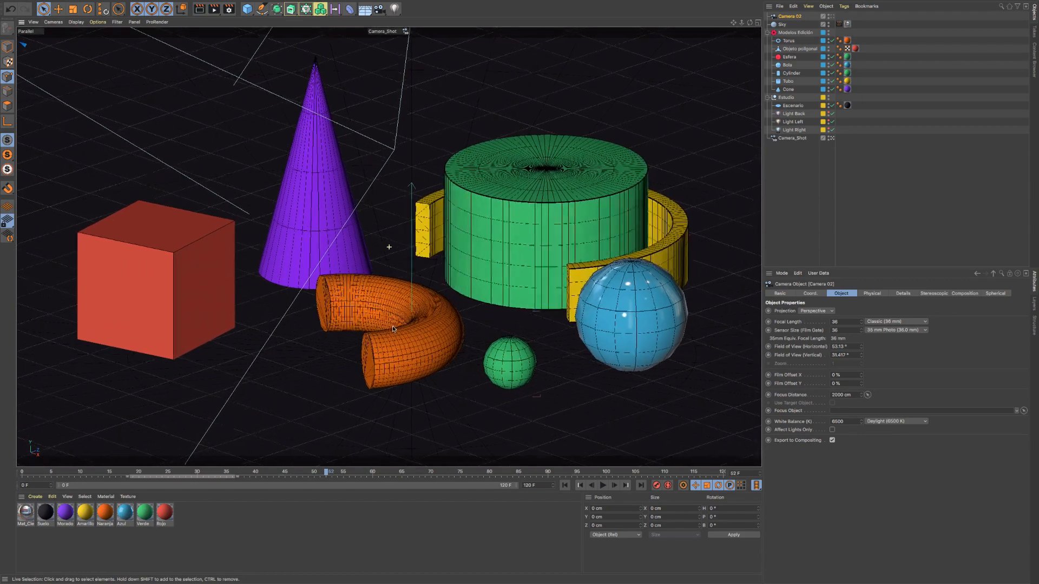
scroll(387, 323, "down", 2)
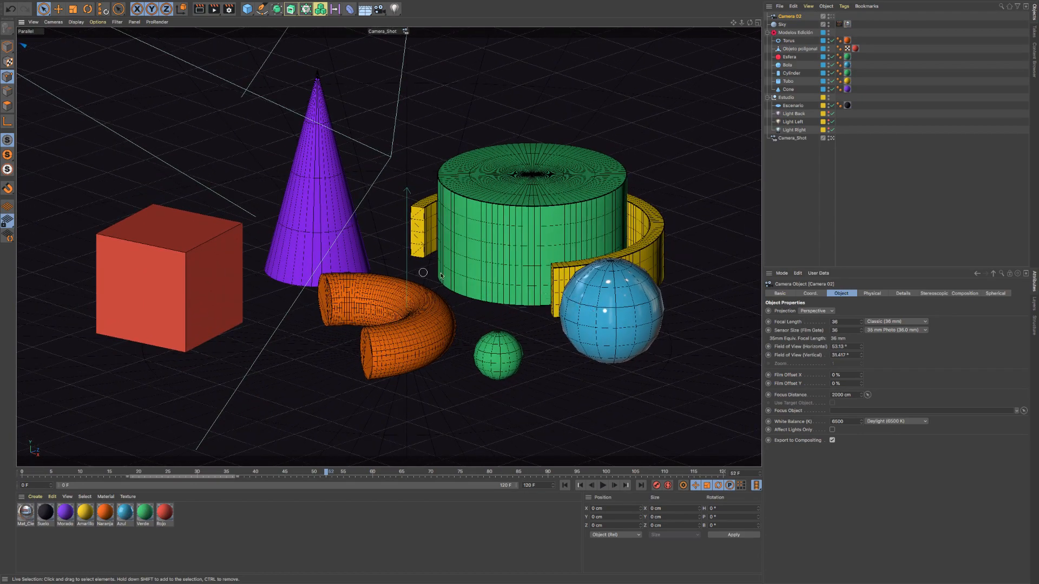
mouse_move(309, 262)
left_mouse_down("alt")
mouse_move(311, 277)
mouse_move(323, 268)
left_mouse_up("alt")
right_click_drag(323, 268, 317, 272, "alt")
middle_click_drag(317, 271, 321, 265, "alt")
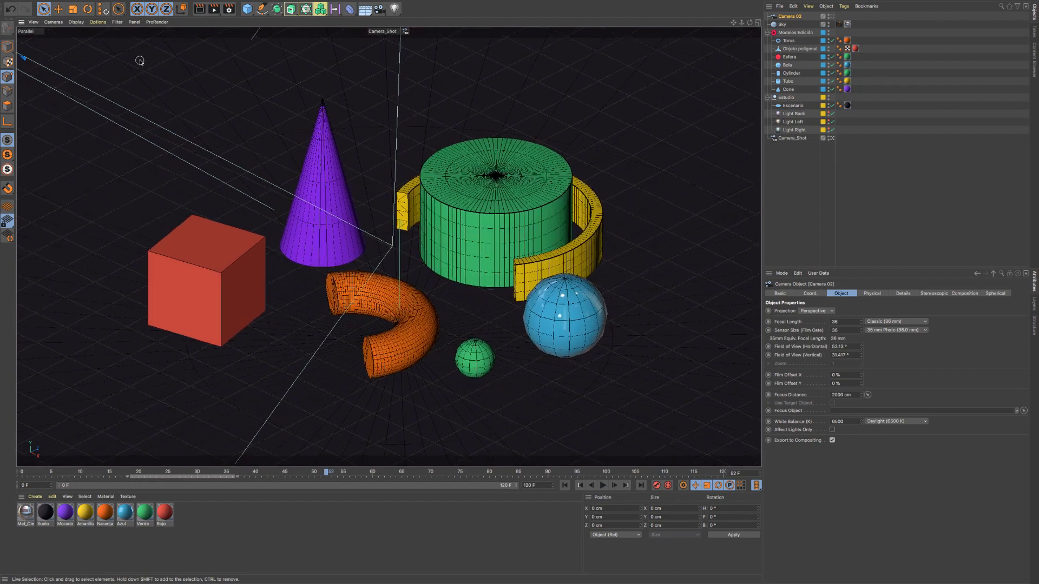
left_click_drag(367, 297, 377, 280, "alt")
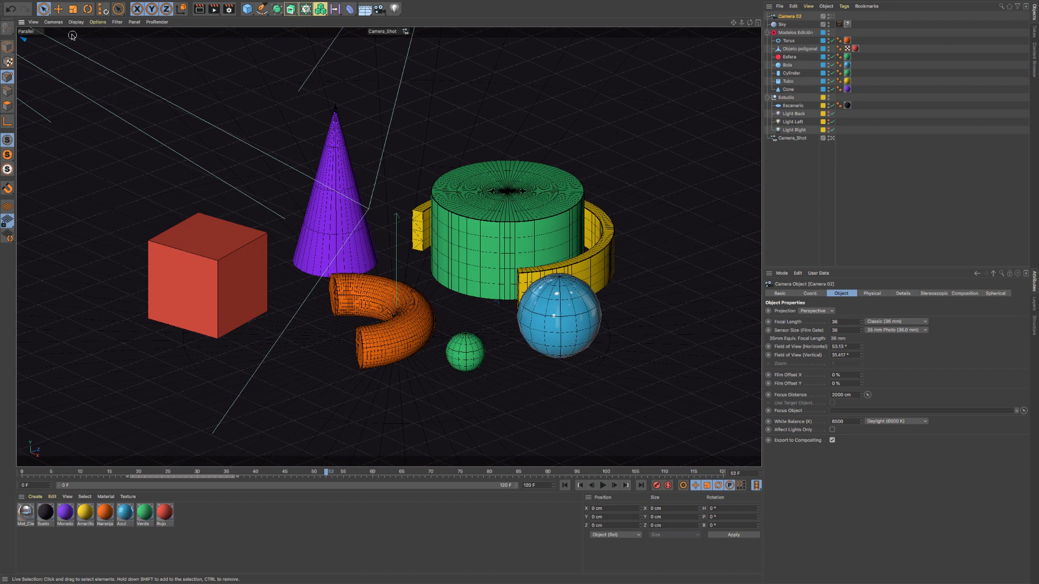
Step: Look over the standard projections offered for the maximized view and display all four viewports
left_click(53, 22)
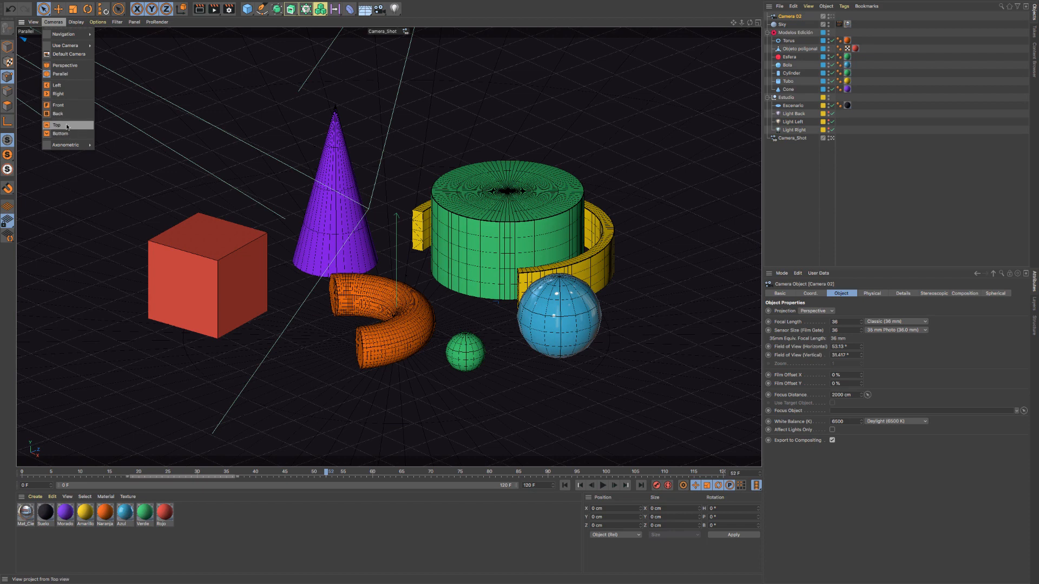
left_click(226, 65)
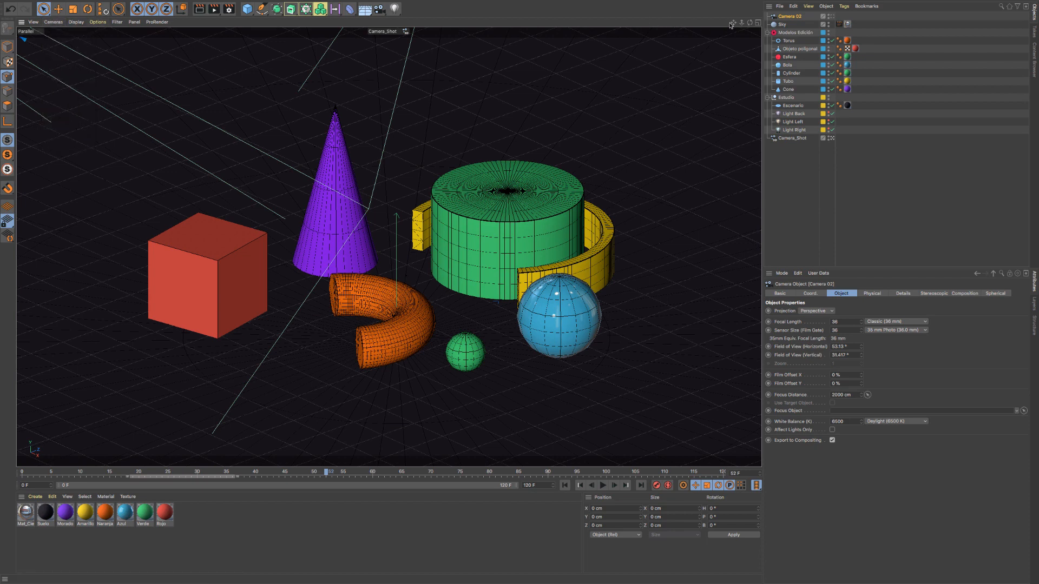
left_click(757, 23)
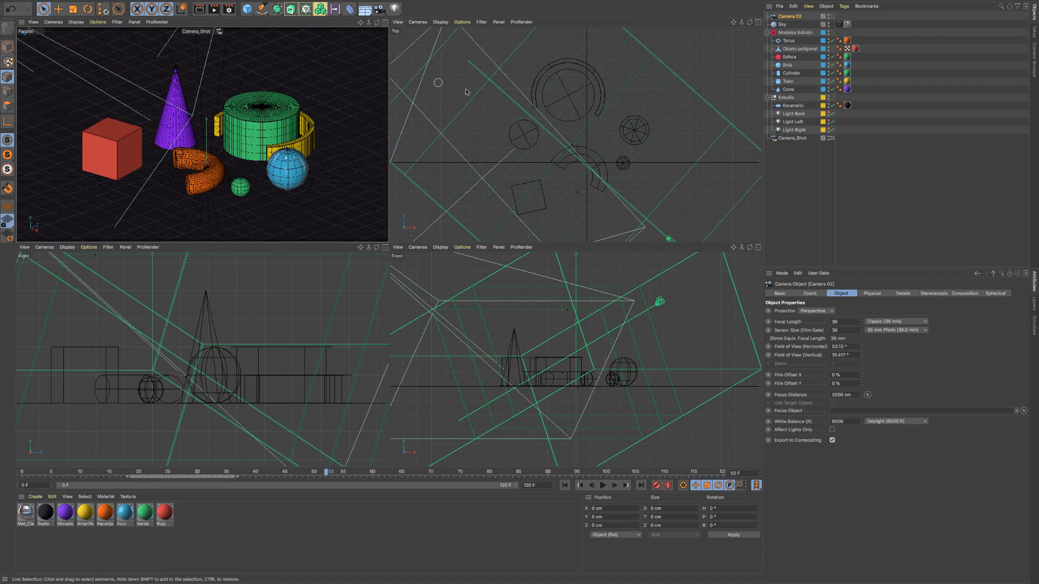
Step: Return the Bottom viewport to the Top projection and zoom it out to fit all the objects
left_click(418, 22)
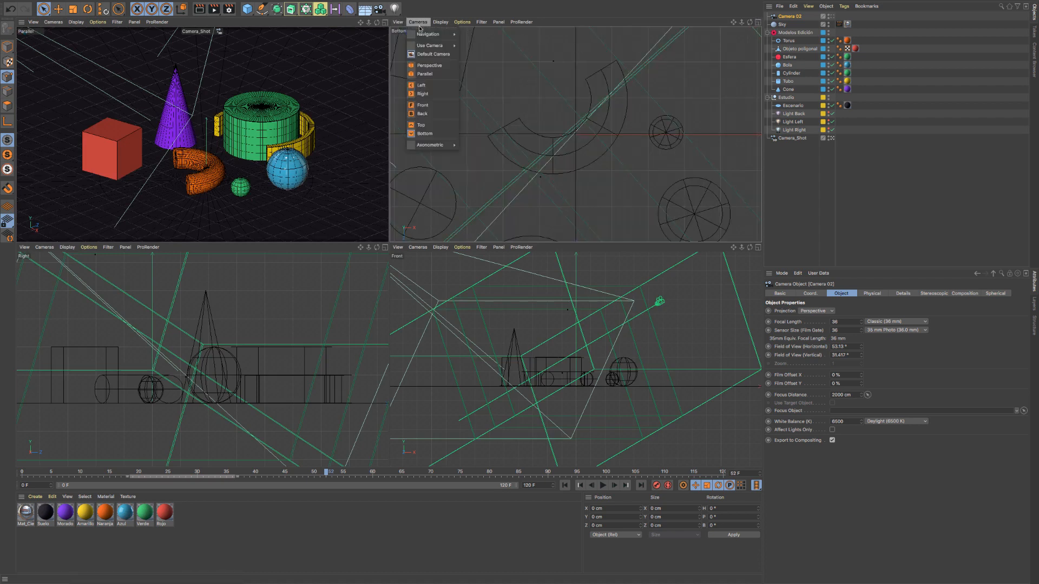
left_click(431, 125)
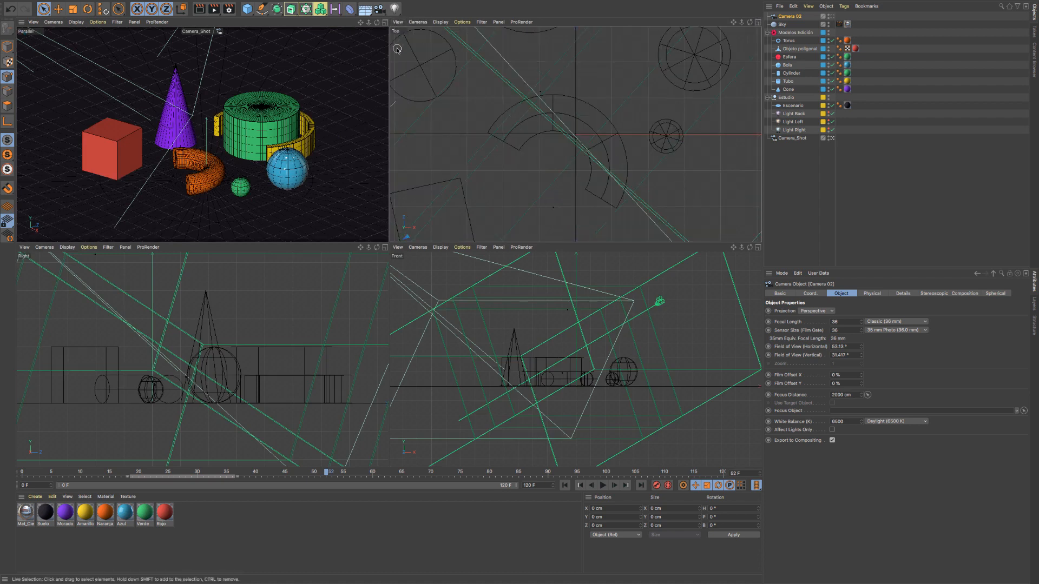
left_click_drag(742, 25, 732, 57)
left_click_drag(576, 134, 579, 136)
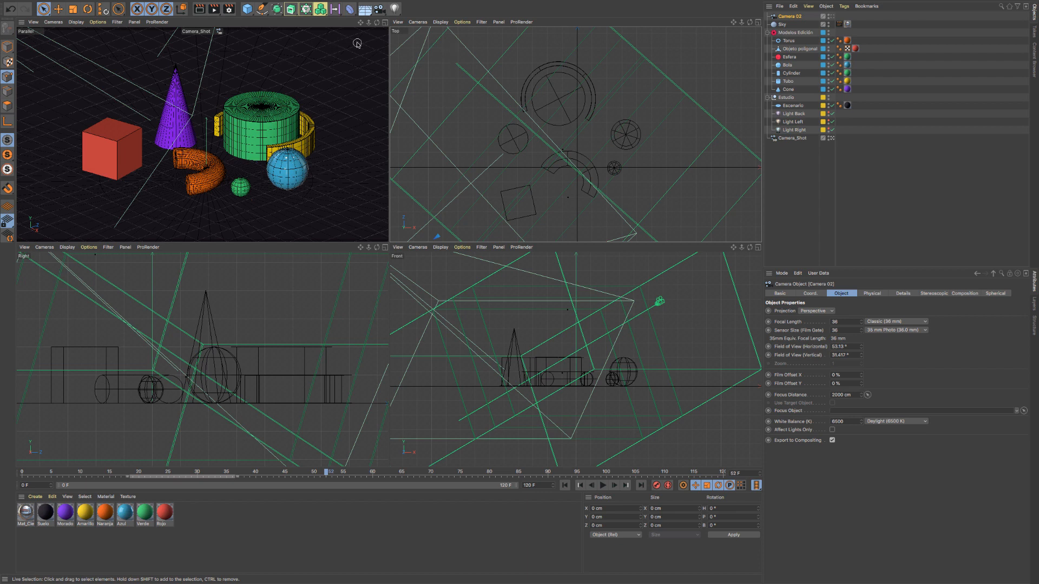
Step: Change the Camera_Shot viewport from Parallel to the Left projection
left_click(53, 22)
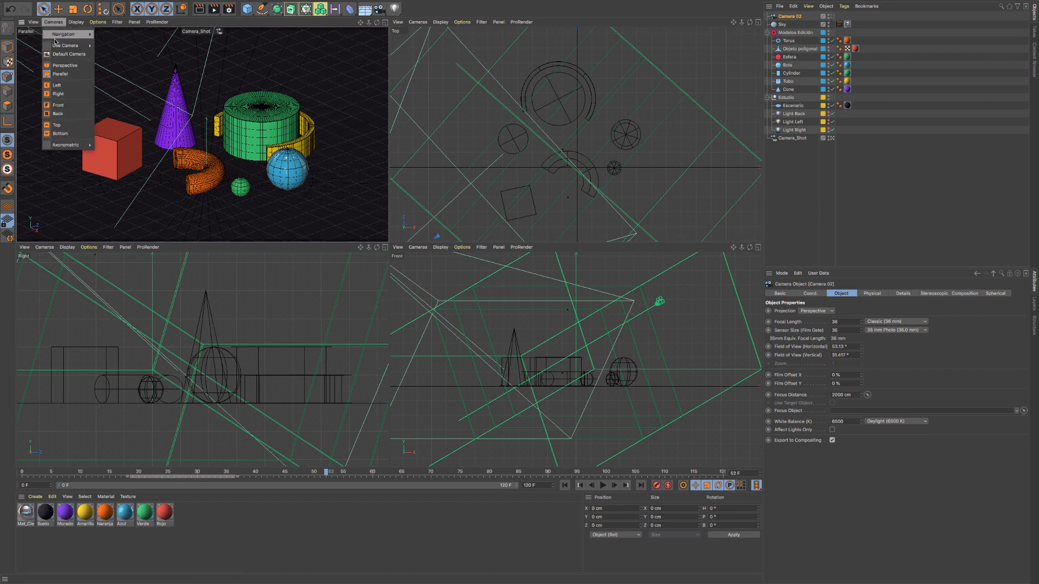
left_click(68, 88)
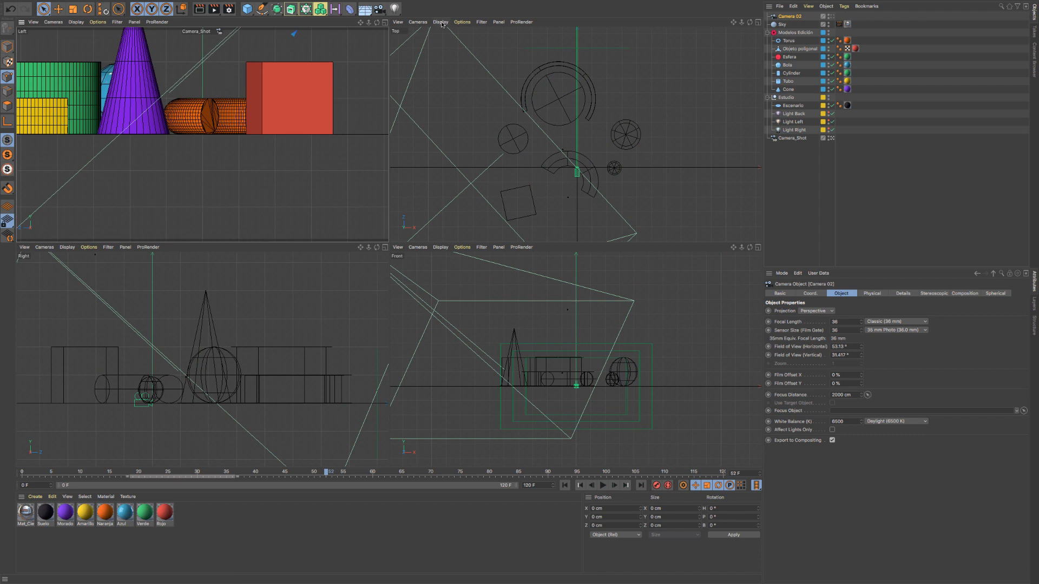
Step: Pan the Left view down to show the whole cone, and switch the Camera_Shot viewport to Perspective projection
middle_click_drag(168, 52, 232, 133, "alt")
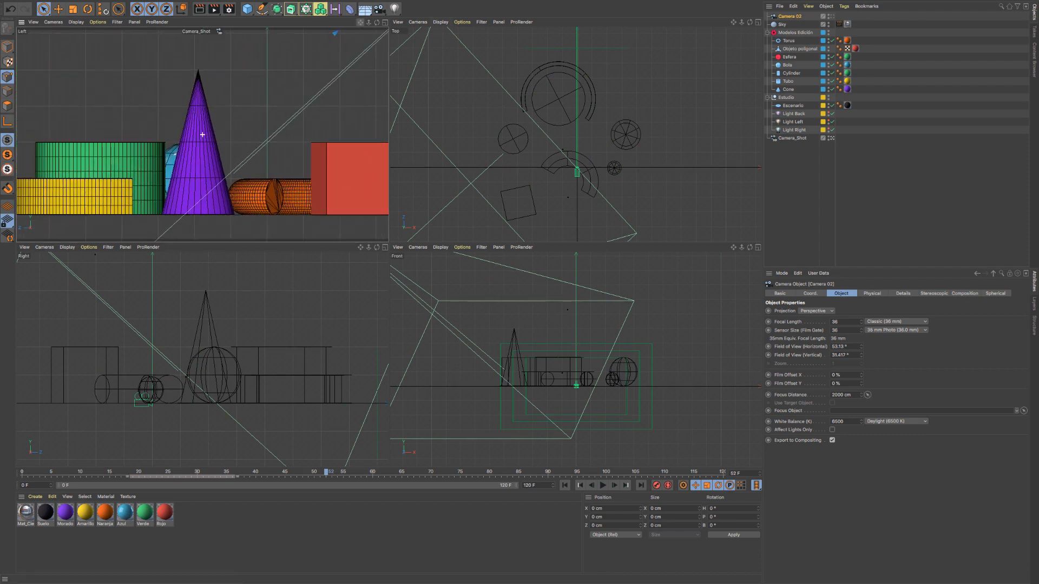
left_click(54, 24)
left_click(64, 67)
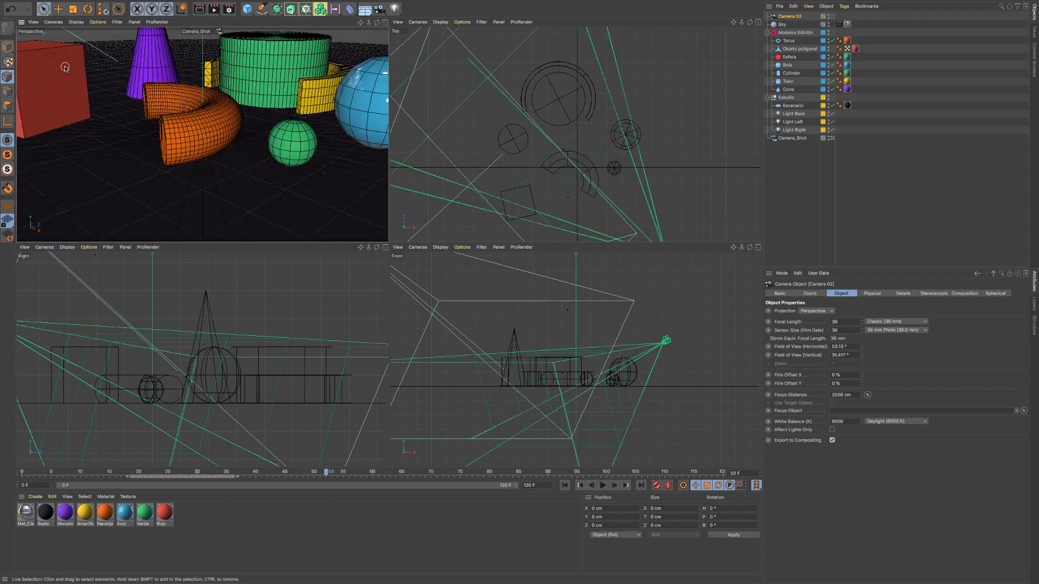
Step: Switch the Camera_Shot viewport to the Isometric axonometric projection and maximize it with all the objects framed
left_click(54, 22)
mouse_move(61, 145)
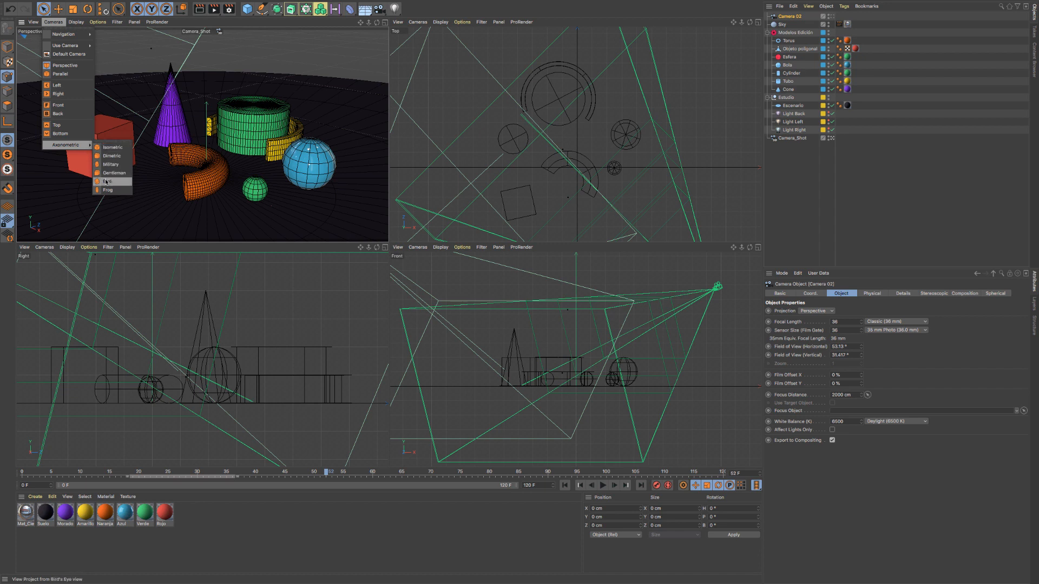
left_click(112, 149)
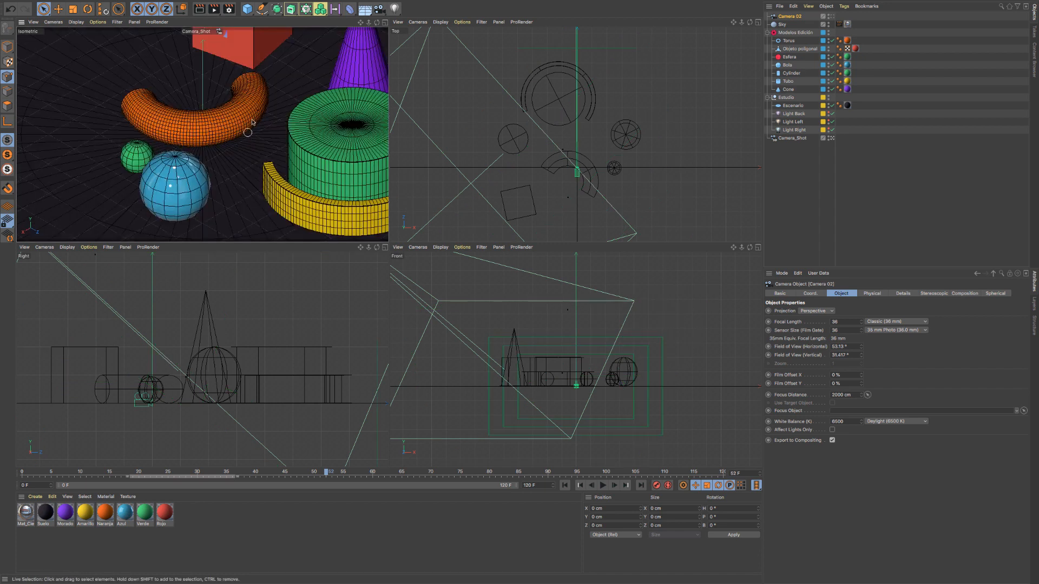
mouse_move(369, 22)
left_mouse_down()
mouse_move(352, 24)
mouse_move(371, 25)
left_mouse_up()
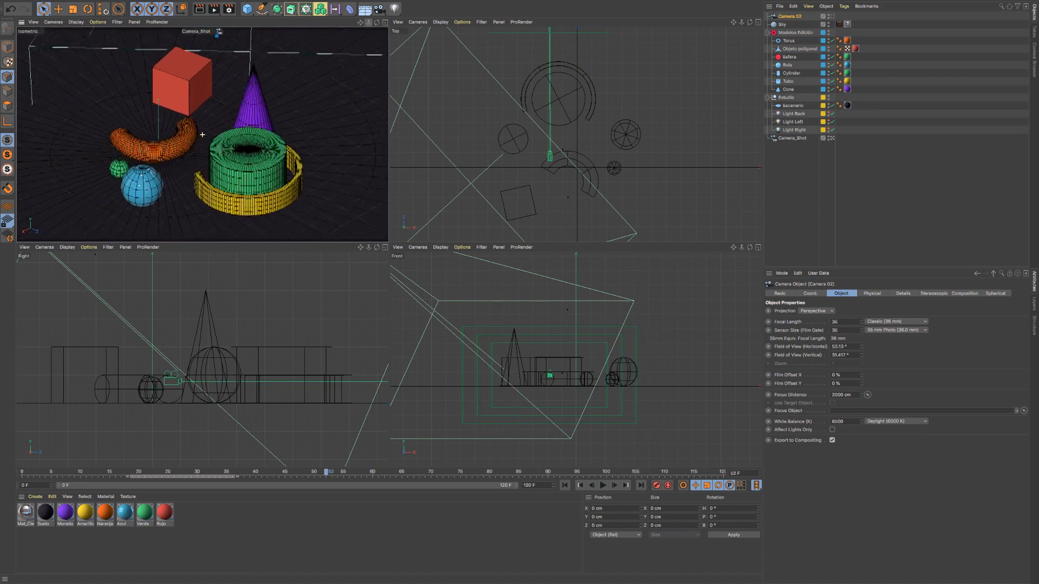
left_click_drag(360, 22, 364, 26)
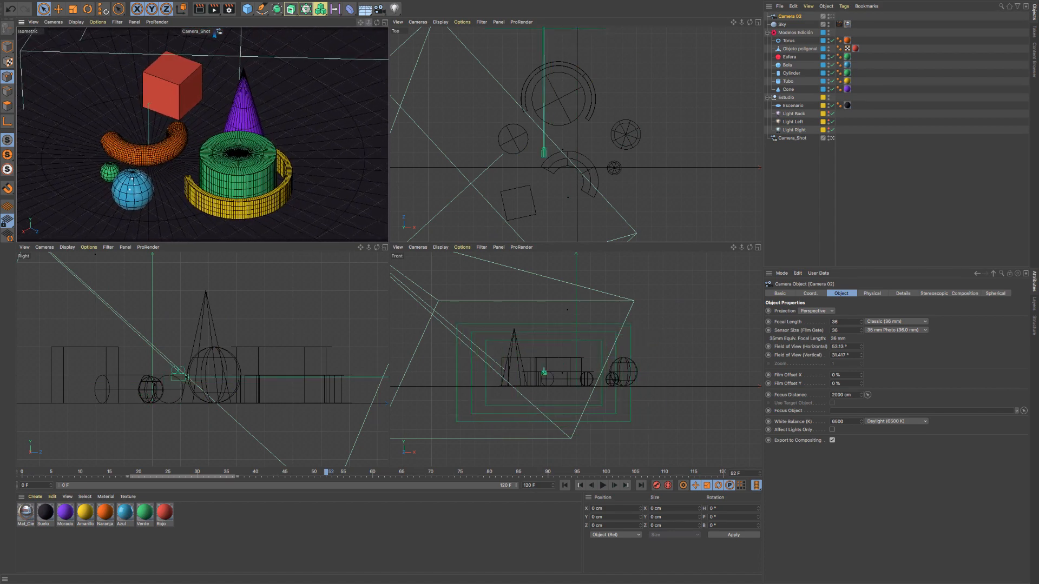
left_click(385, 23)
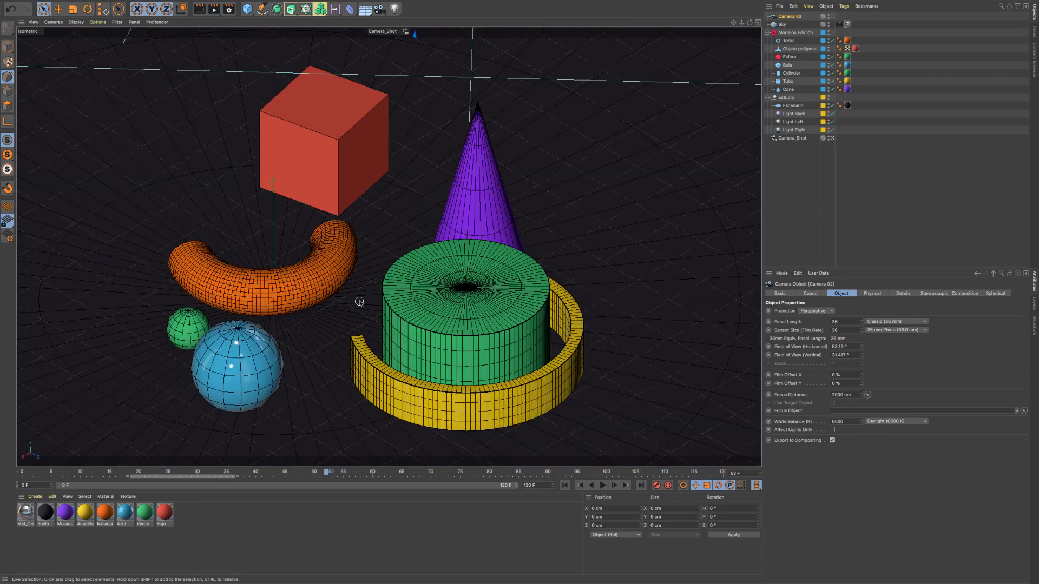
scroll(391, 304, "down", 5)
scroll(391, 304, "up", 3)
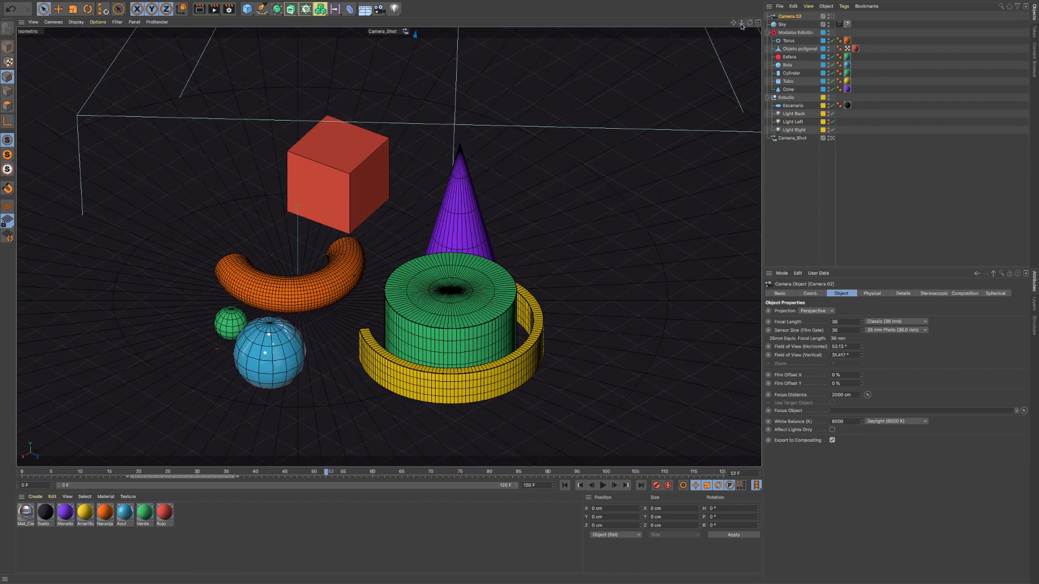
left_click_drag(741, 23, 505, 286)
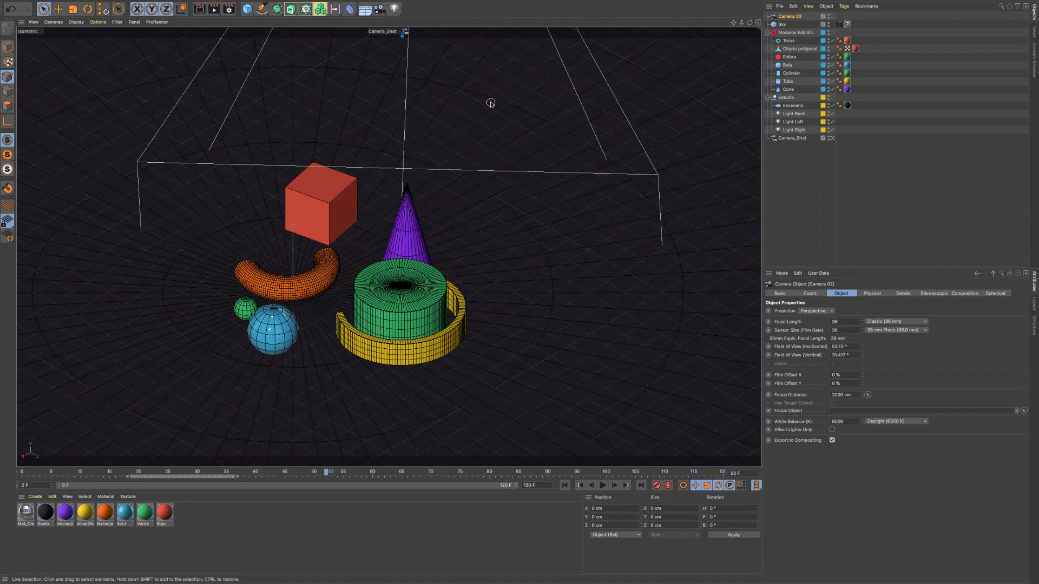
Step: Look over the axonometric projections offered for the maximized Isometric view and return to the four-viewport layout
left_click(60, 22)
mouse_move(66, 146)
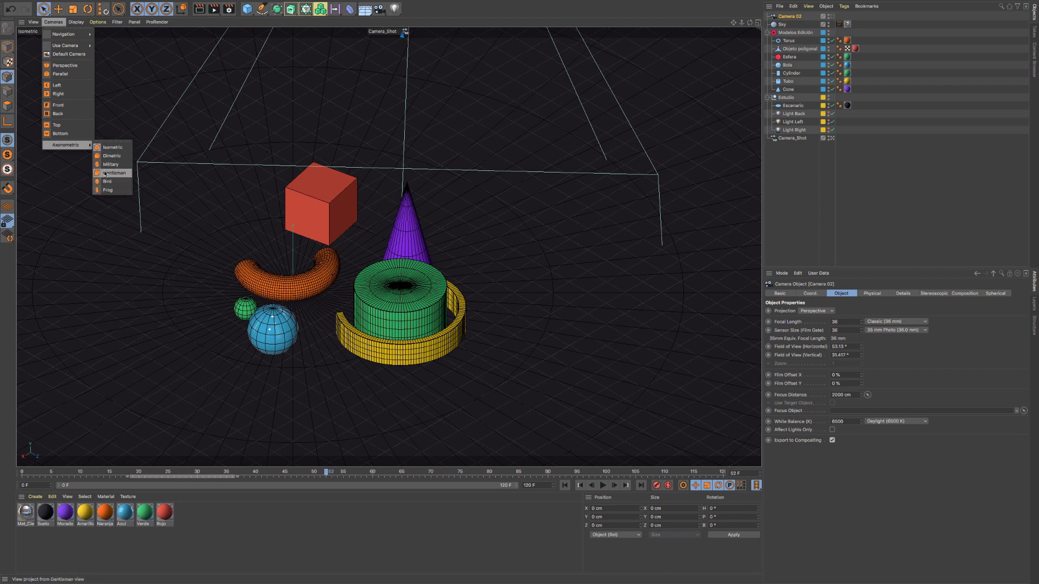
left_click(291, 132)
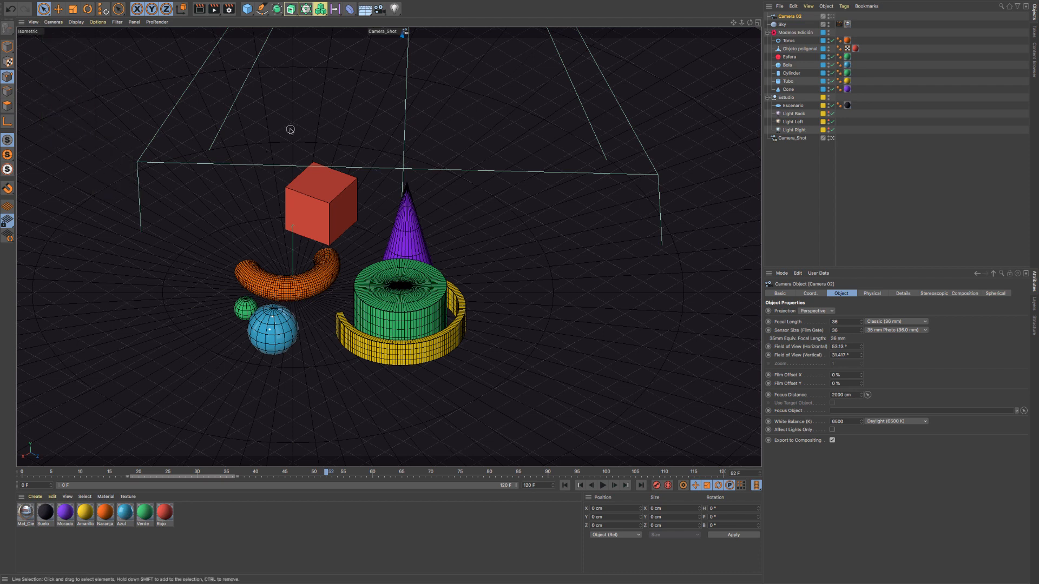
left_click(757, 23)
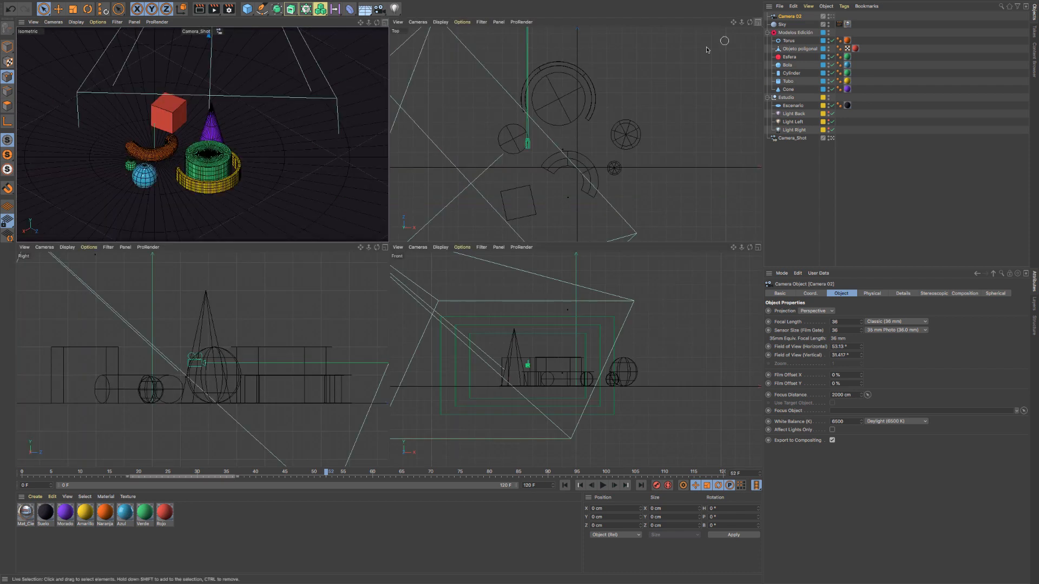
Step: Change the Camera_Shot viewport to the Dimetric projection and fit all the objects in view
left_click(56, 23)
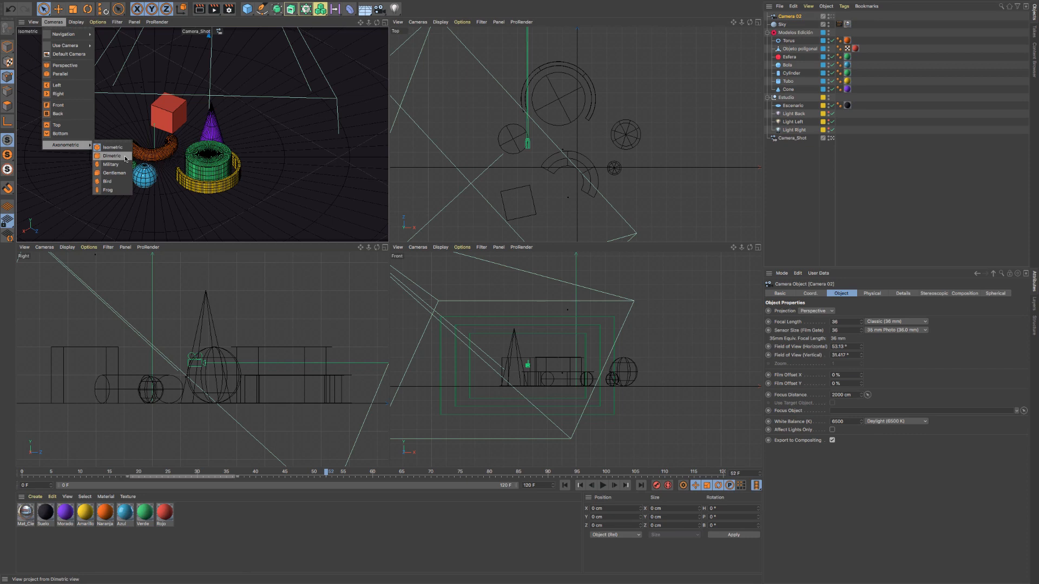
left_click(112, 156)
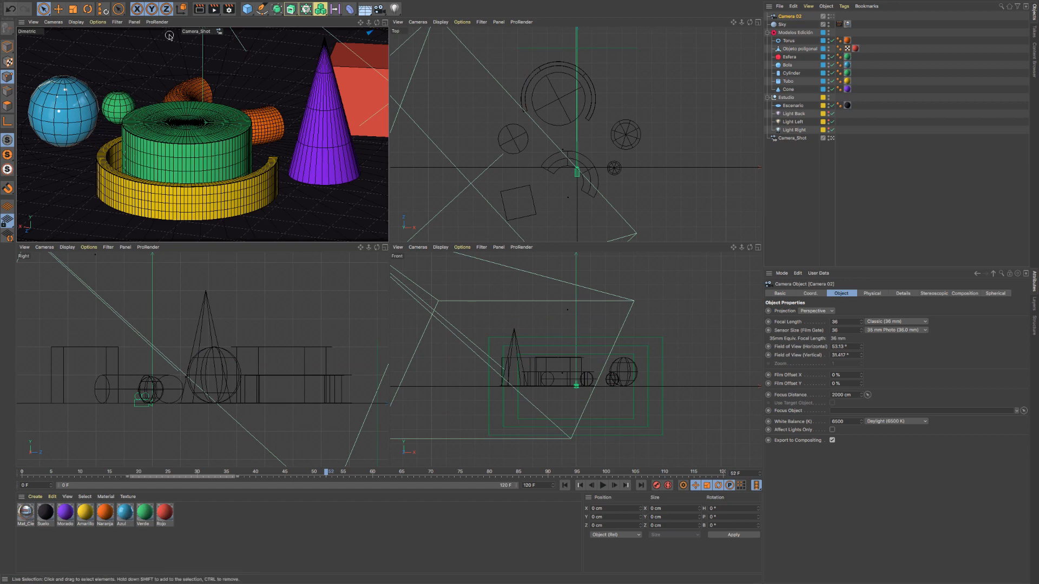
left_click_drag(369, 23, 187, 107)
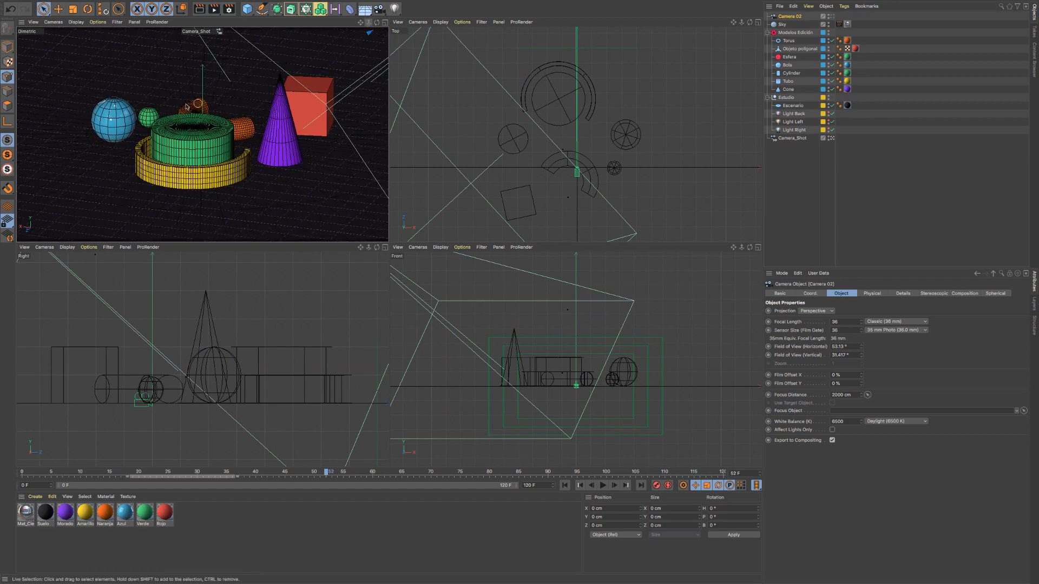
Step: Change the Camera_Shot viewport to the Military projection and fit all the objects in view
left_click(53, 22)
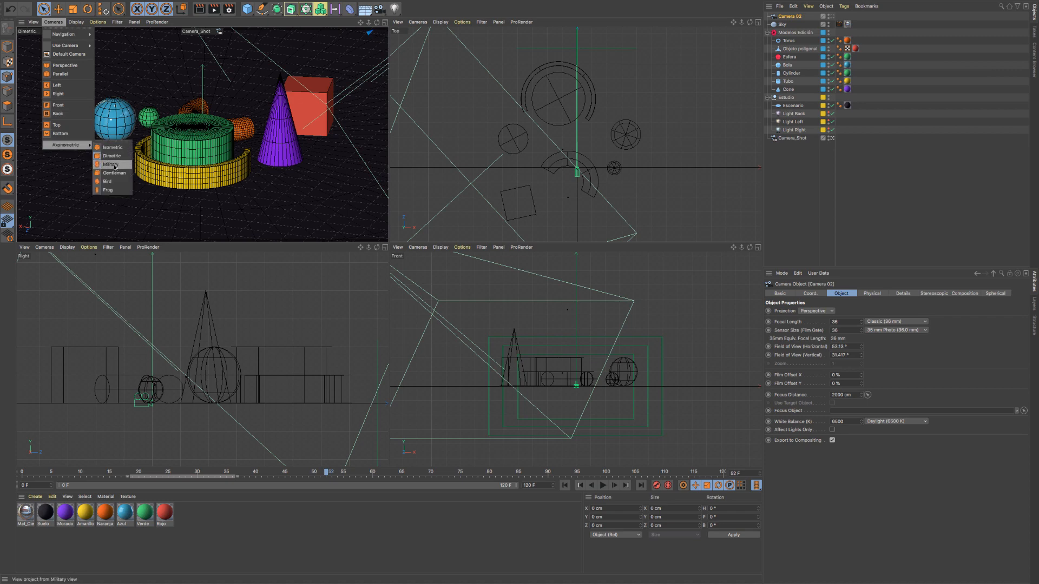
left_click(111, 165)
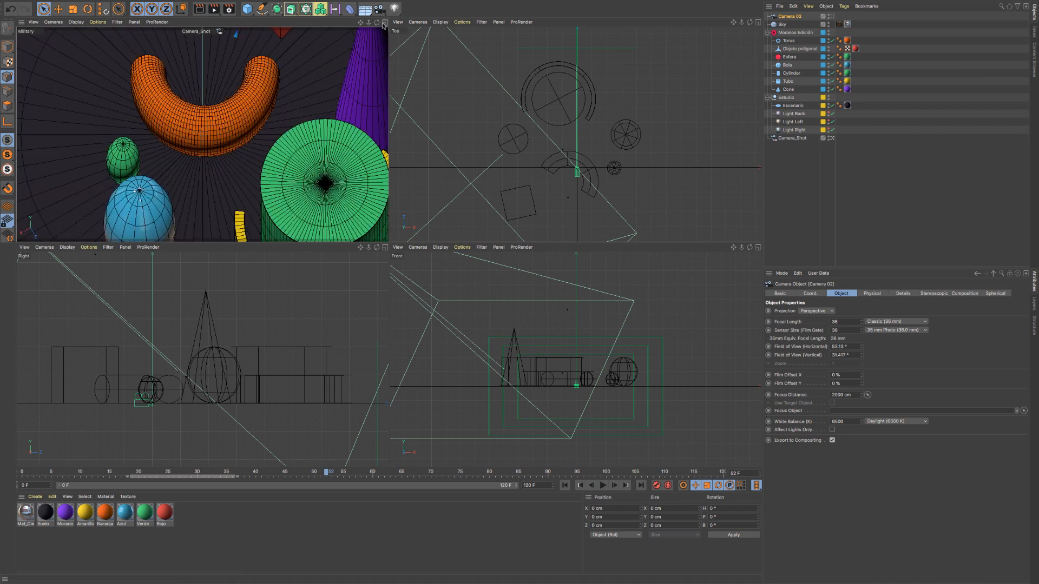
left_click_drag(369, 22, 359, 22)
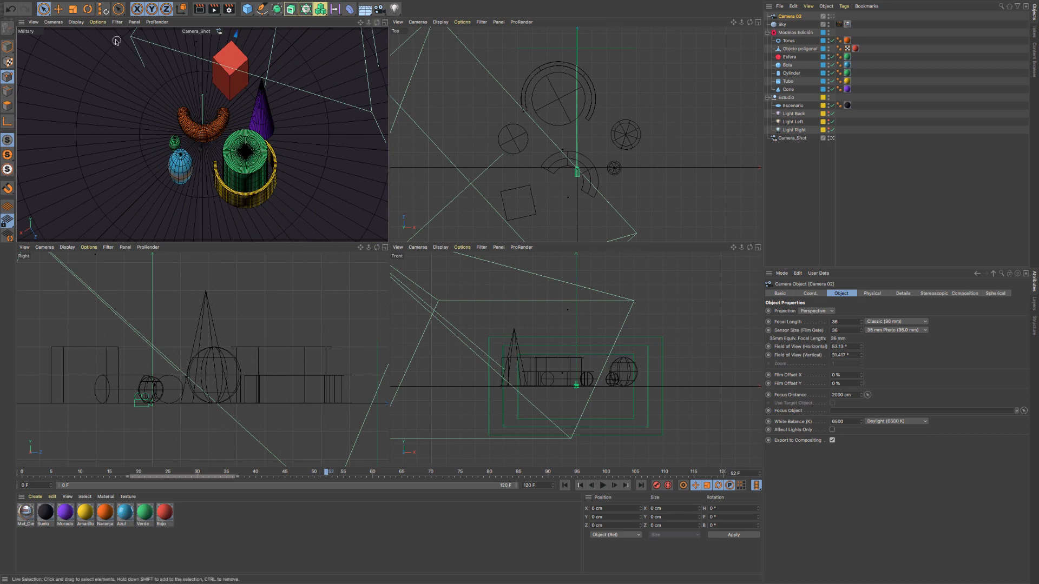
Step: Change the Camera_Shot viewport to the Gentleman projection and fit all the objects in view
left_click(54, 22)
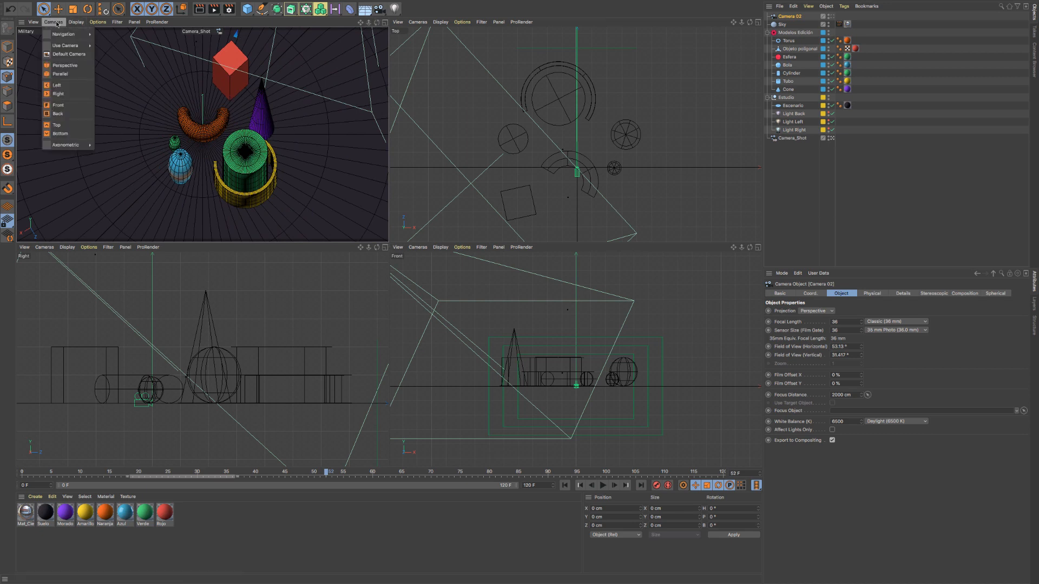
mouse_move(90, 143)
left_click(127, 171)
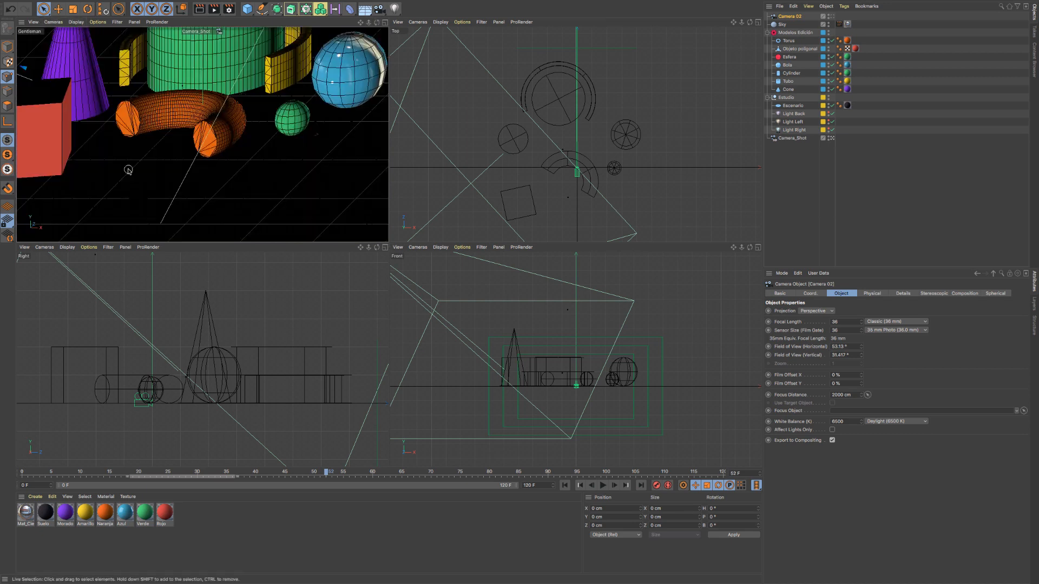
mouse_move(361, 22)
left_mouse_down()
mouse_move(346, 25)
mouse_move(375, 36)
left_mouse_up()
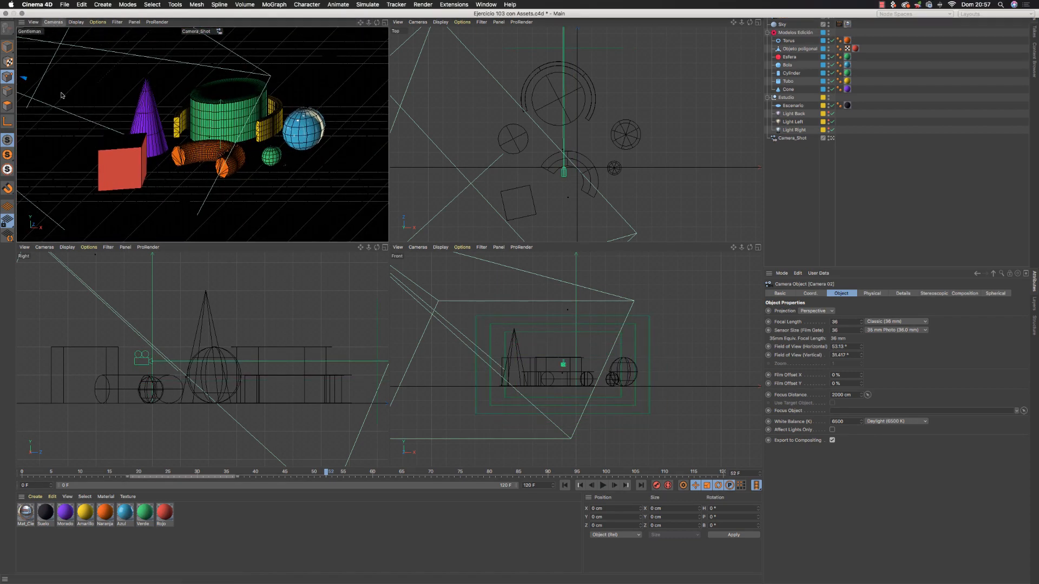
Step: Change the Camera_Shot viewport to the Bird projection and select the Camera_Shot object to display its properties
left_click(55, 21)
mouse_move(66, 145)
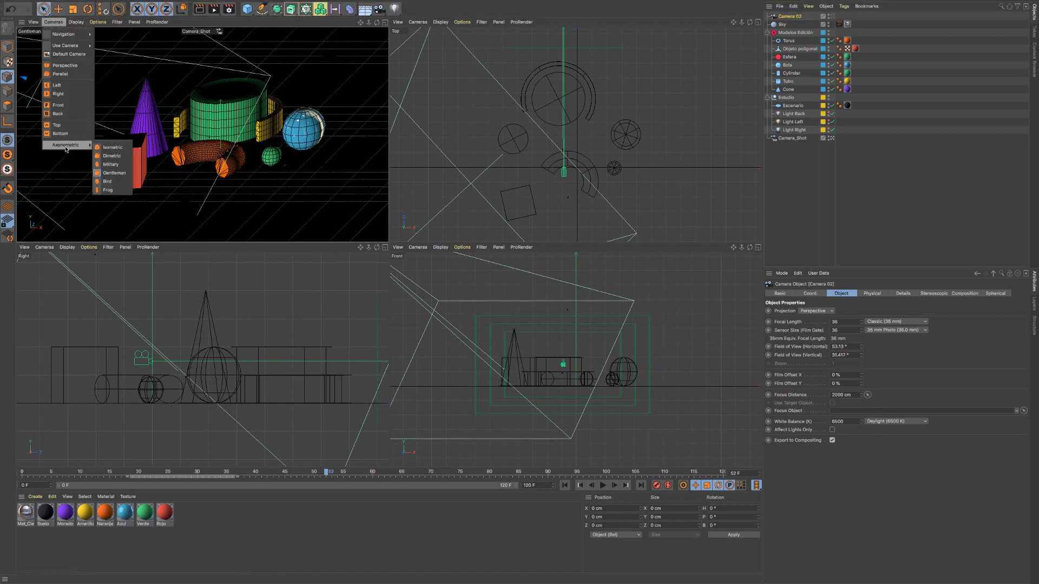
left_click(115, 184)
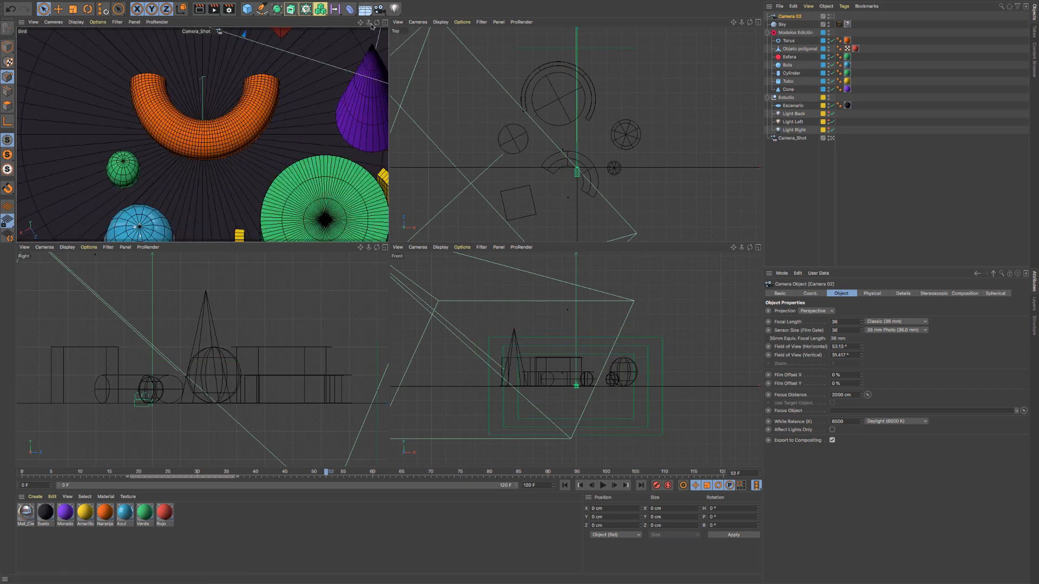
left_click(794, 138)
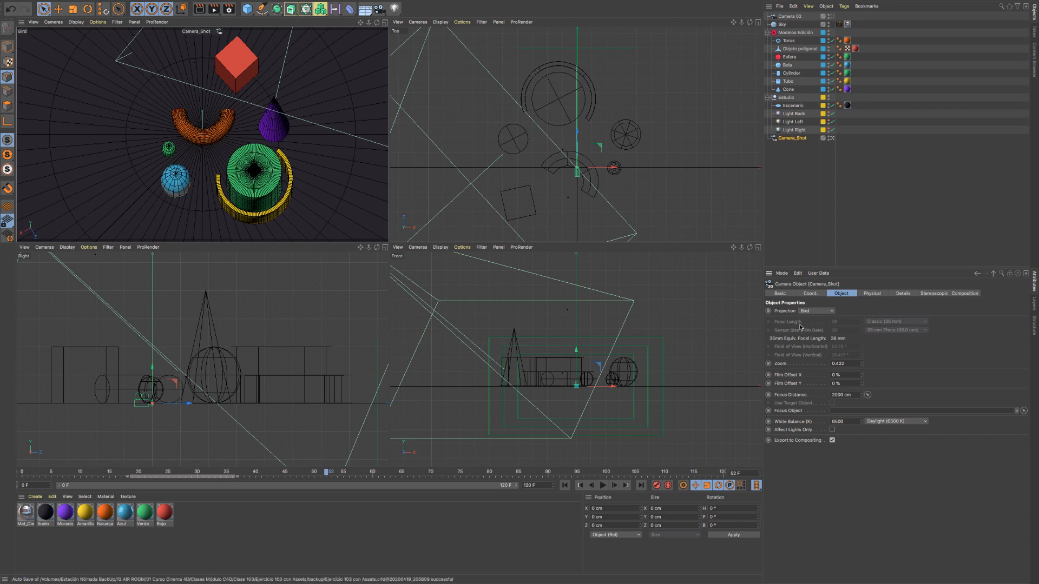
Step: Change the Camera_Shot viewport from Bird to the Frog axonometric projection
left_click(55, 22)
mouse_move(79, 145)
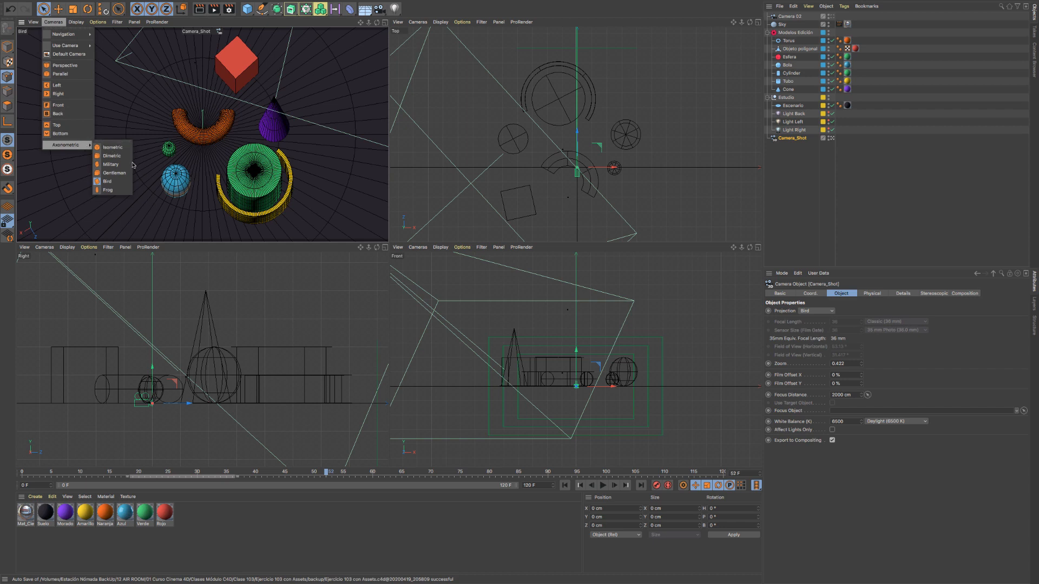
left_click(108, 190)
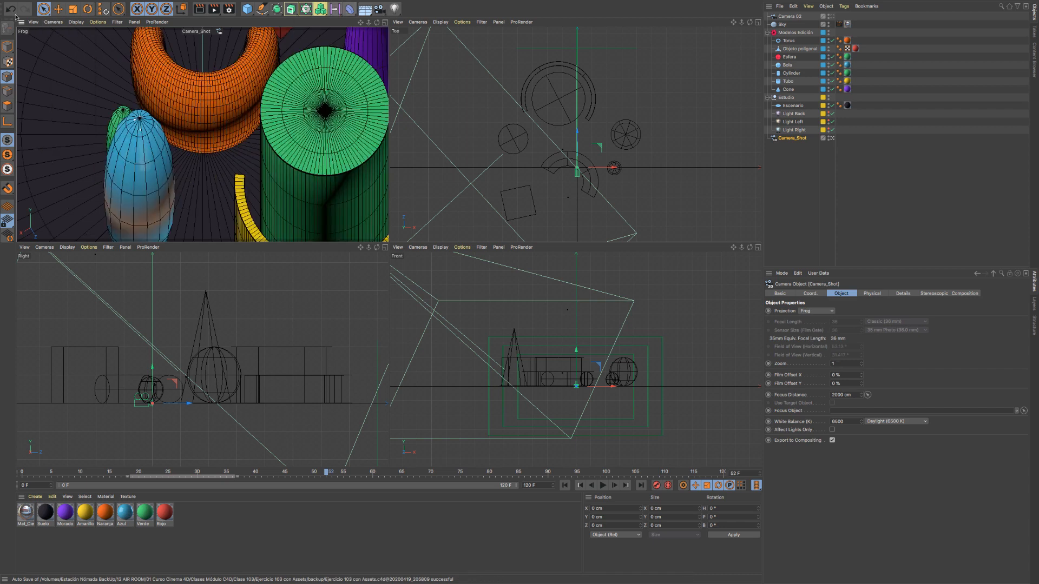
Step: Return the Camera_Shot viewport from Frog to the Isometric projection and frame all the objects
left_click(54, 22)
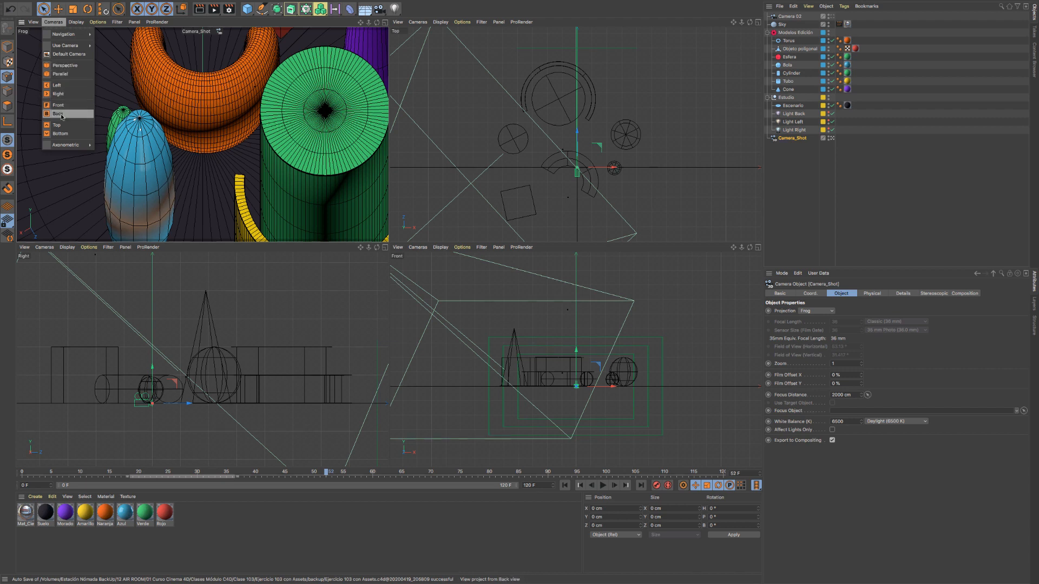
mouse_move(75, 145)
left_click(124, 151)
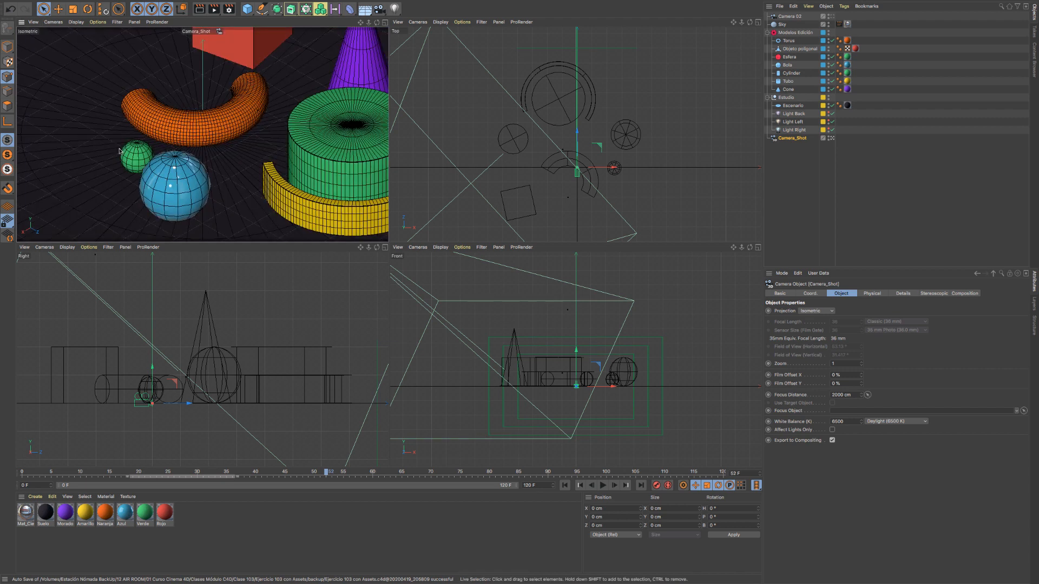
left_click_drag(362, 22, 292, 23)
left_click_drag(361, 23, 337, 28)
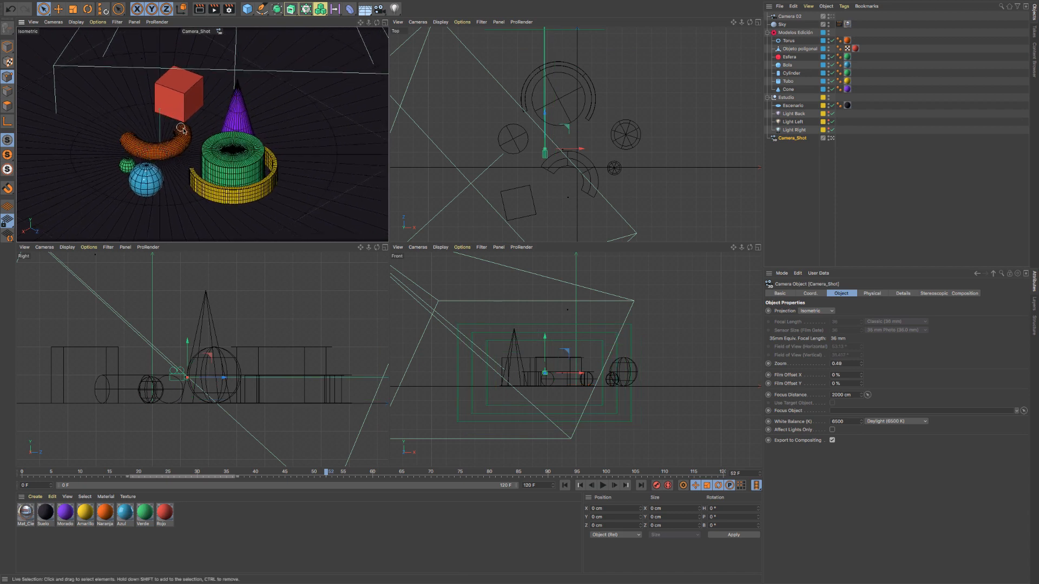
Step: Set the Camera_Shot viewport back to Perspective projection and maximize it with all the objects framed
left_click(53, 22)
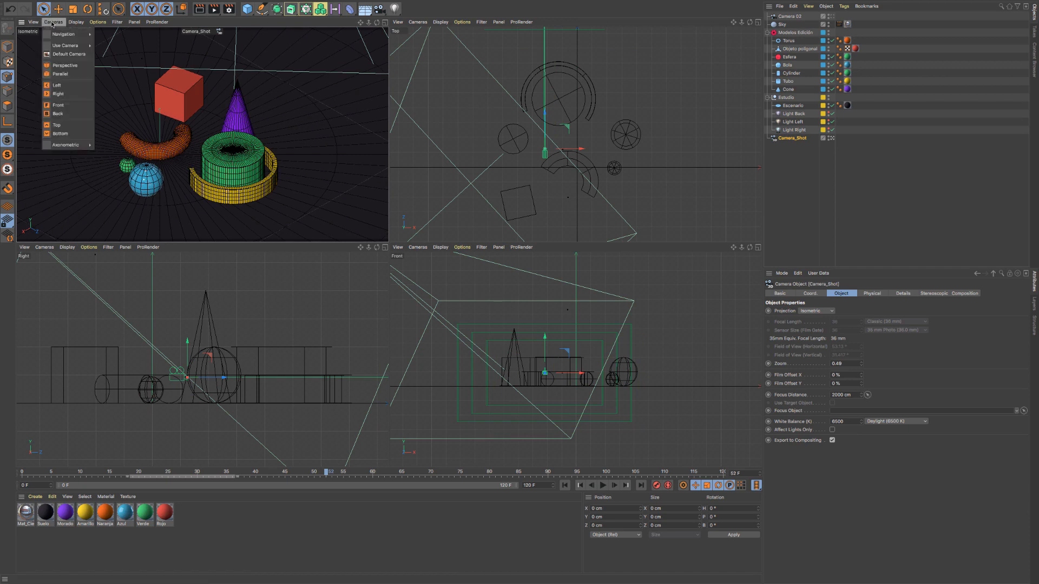
left_click(66, 66)
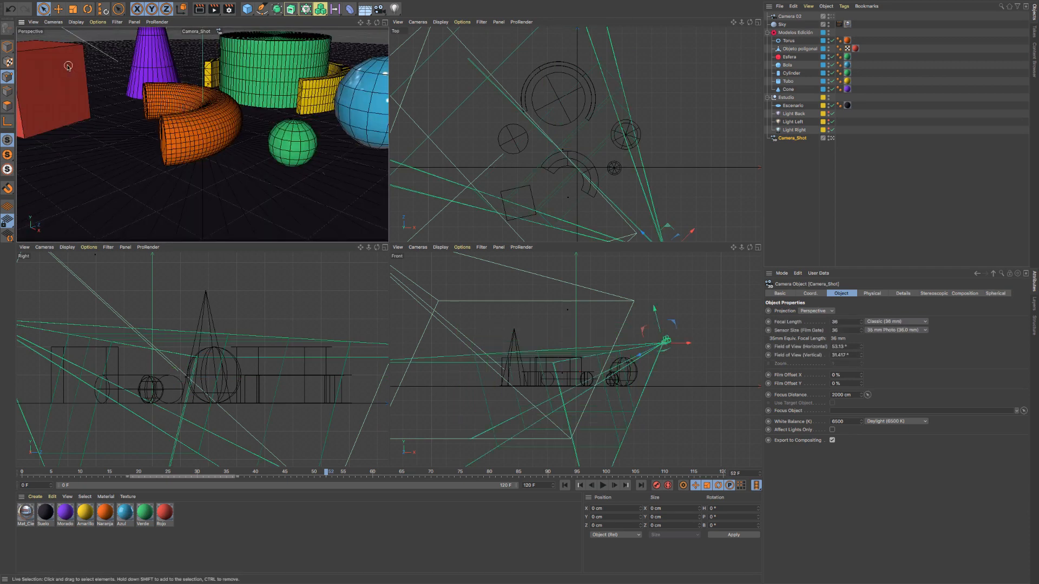
left_click(385, 23)
left_click_drag(734, 23, 698, 22)
left_click_drag(693, 194, 503, 129)
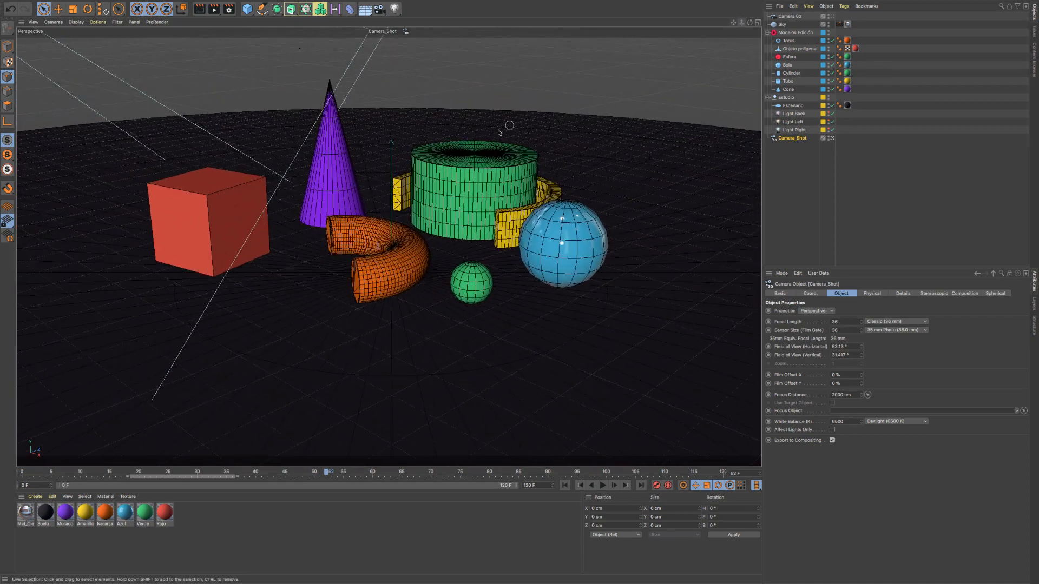
Step: Frame the objects from slightly higher up and set Camera_Shot's focal length preset to Normal Lens (50 mm)
left_click_drag(381, 212, 351, 221, "alt")
right_click_drag(351, 220, 374, 220, "alt")
mouse_move(374, 219)
left_mouse_down("alt")
mouse_move(383, 216)
mouse_move(297, 212)
mouse_move(387, 217)
mouse_move(358, 221)
mouse_move(394, 227)
mouse_move(369, 227)
mouse_move(381, 230)
left_mouse_up("alt")
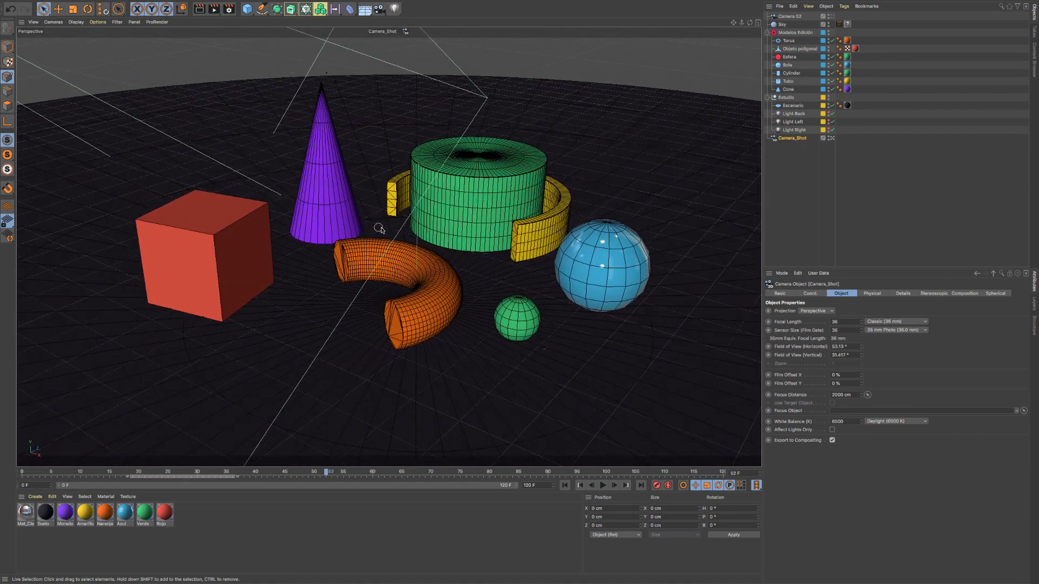
left_click(898, 323)
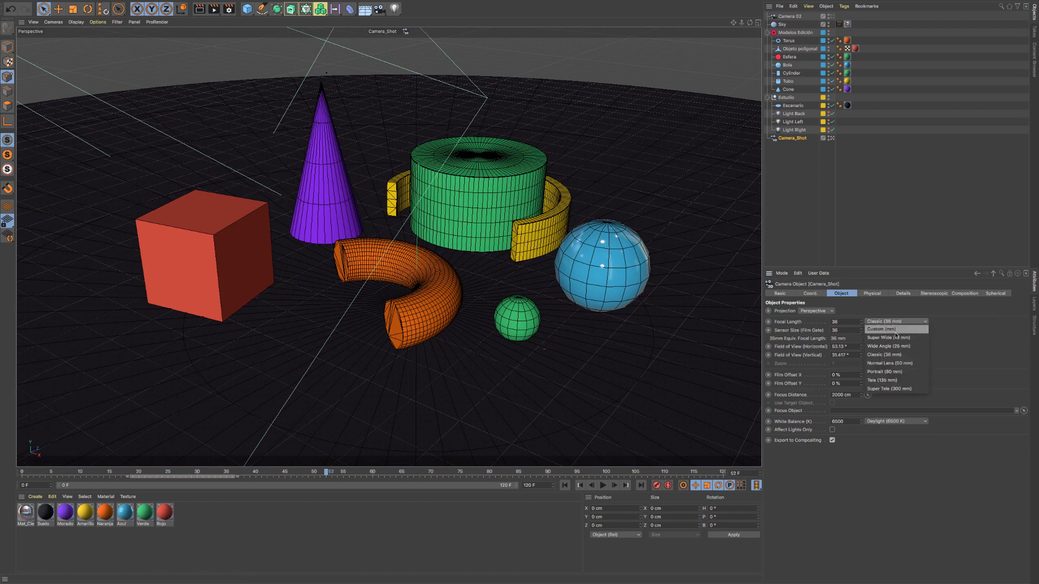
left_click(890, 363)
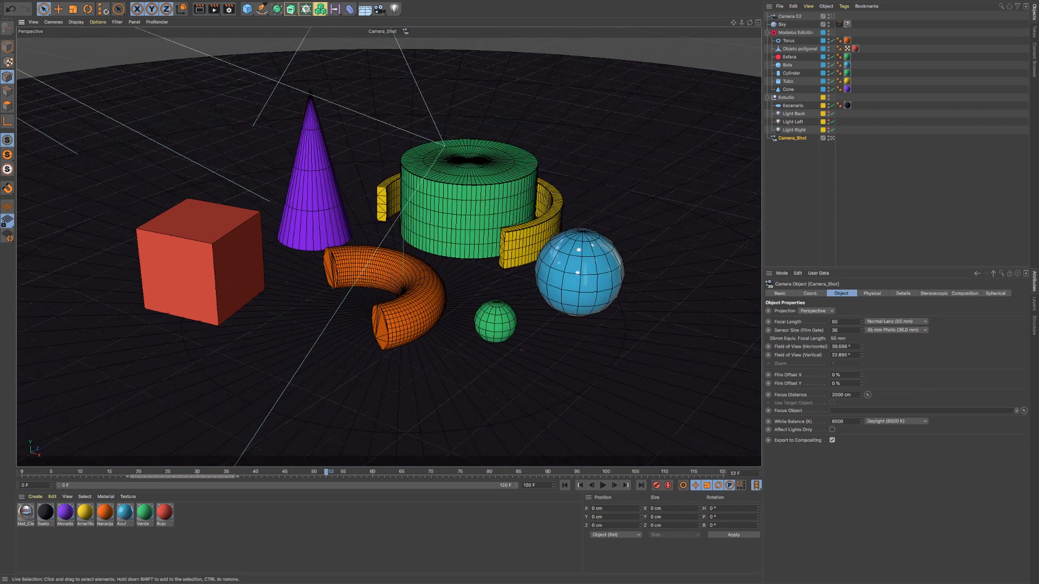
Step: Set the Camera_Shot viewport display to Gouraud Shading without lines and shift the objects slightly lower in the frame
left_click(53, 23)
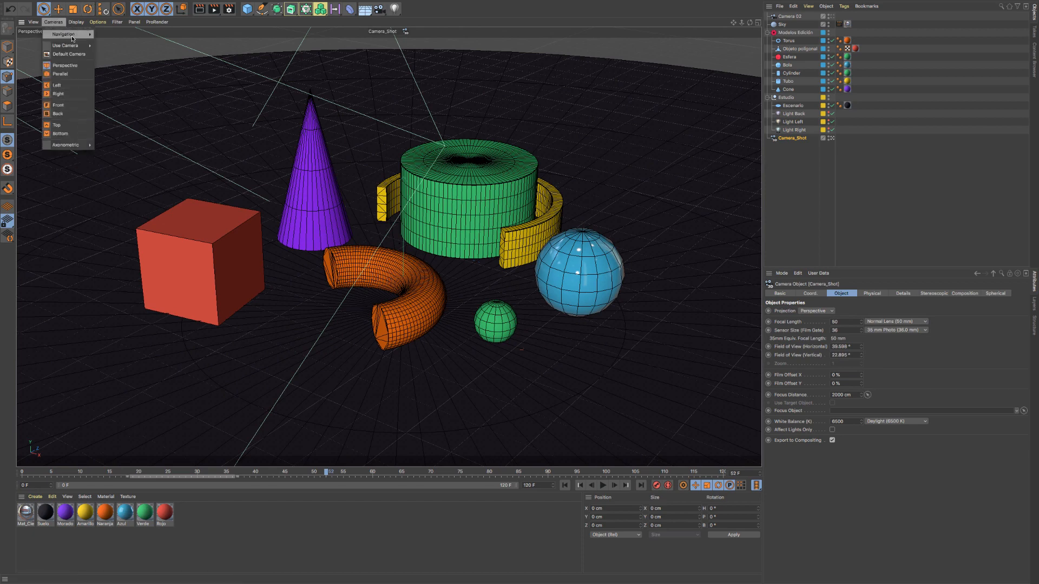
mouse_move(80, 23)
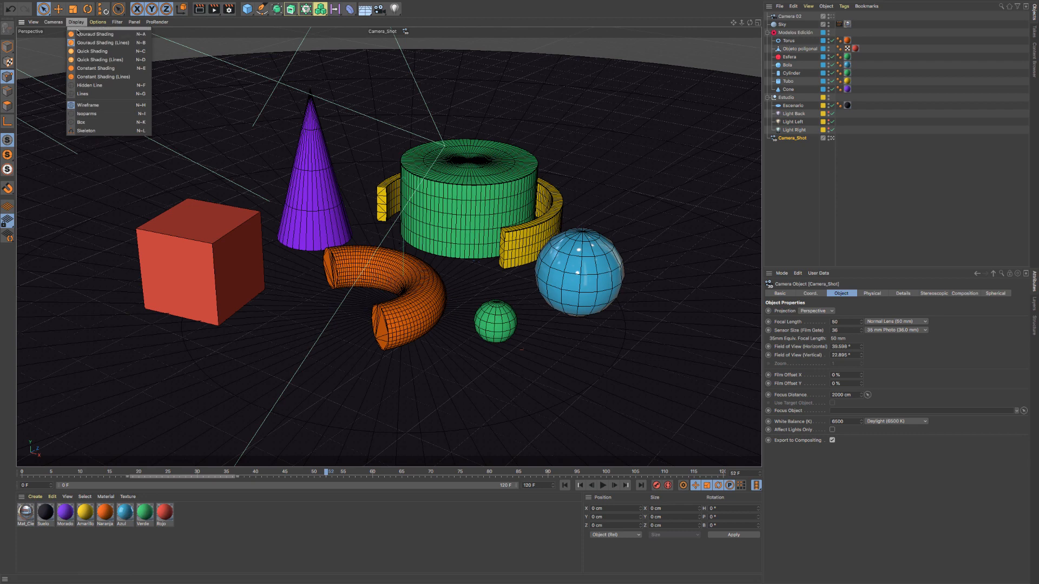
left_click(79, 33)
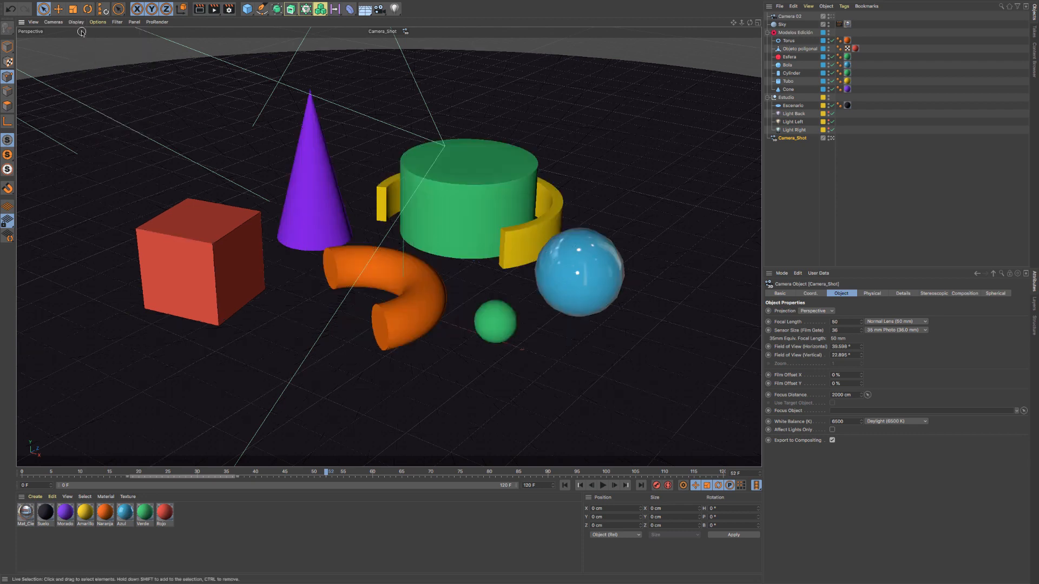
left_click_drag(735, 25, 737, 40)
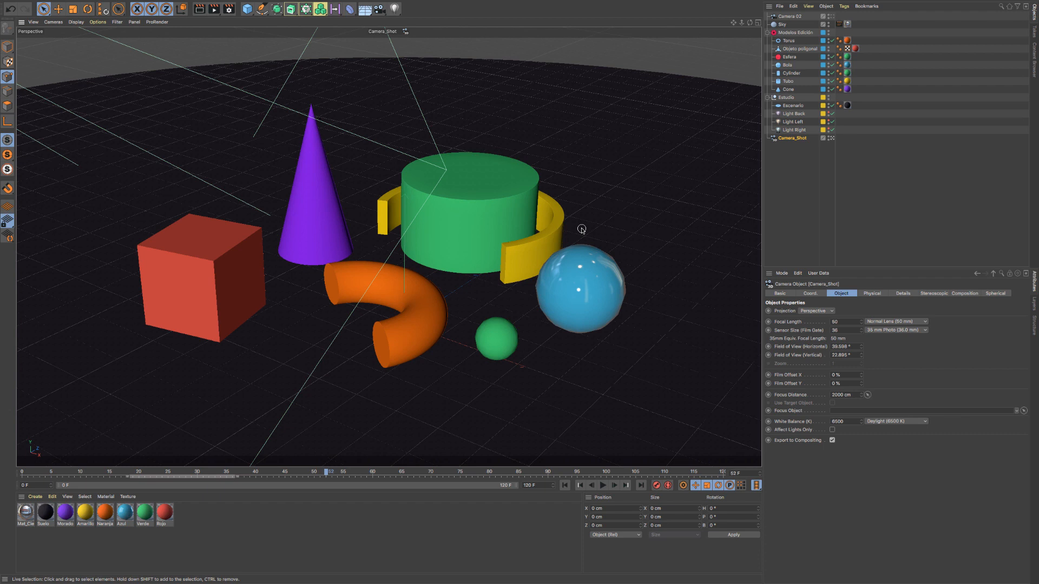
Step: Open the general project settings and examine the viewport's Level of Detail value
left_click(782, 275)
left_click(797, 304)
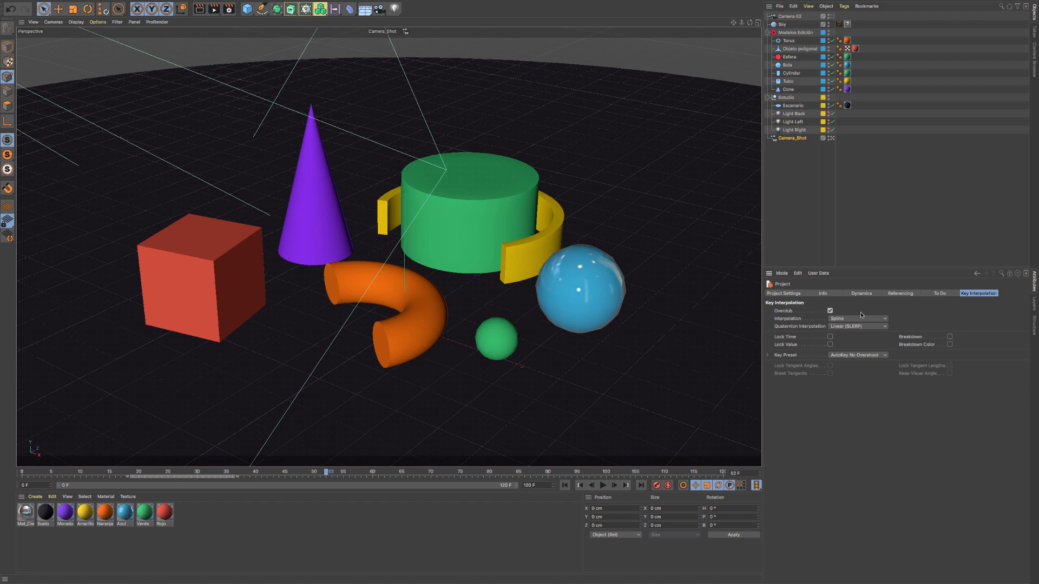
left_click(791, 294)
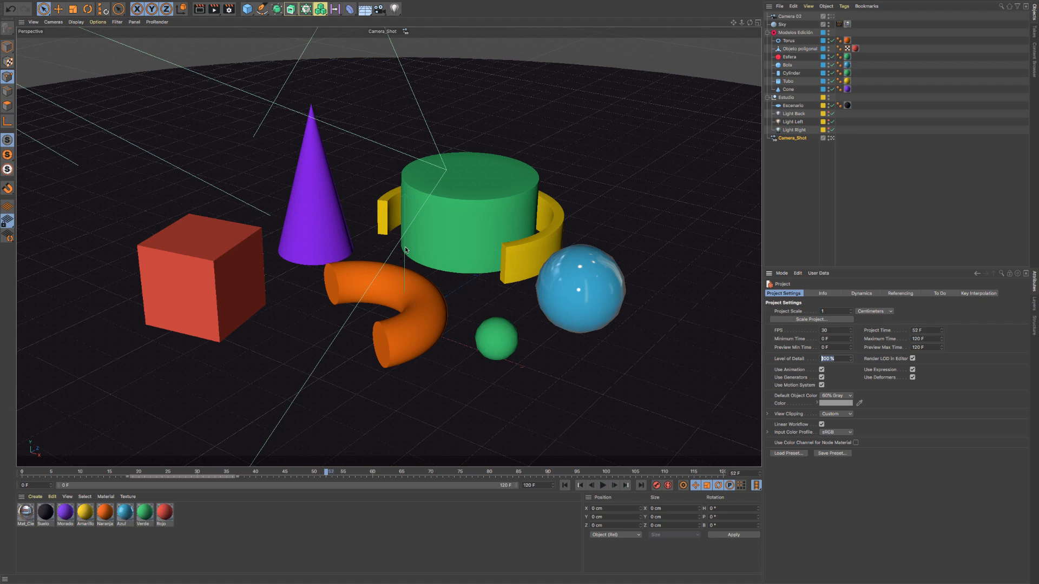
left_click_drag(750, 24, 687, 32)
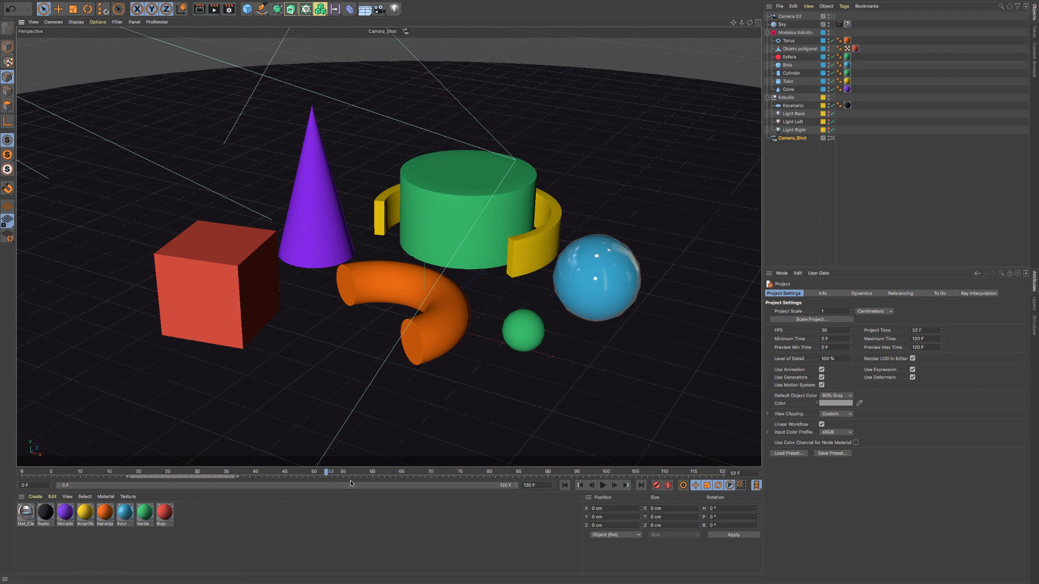
Step: Switch the viewport display to Gouraud Shading (Lines) and from there to Quick Shading
left_click(76, 22)
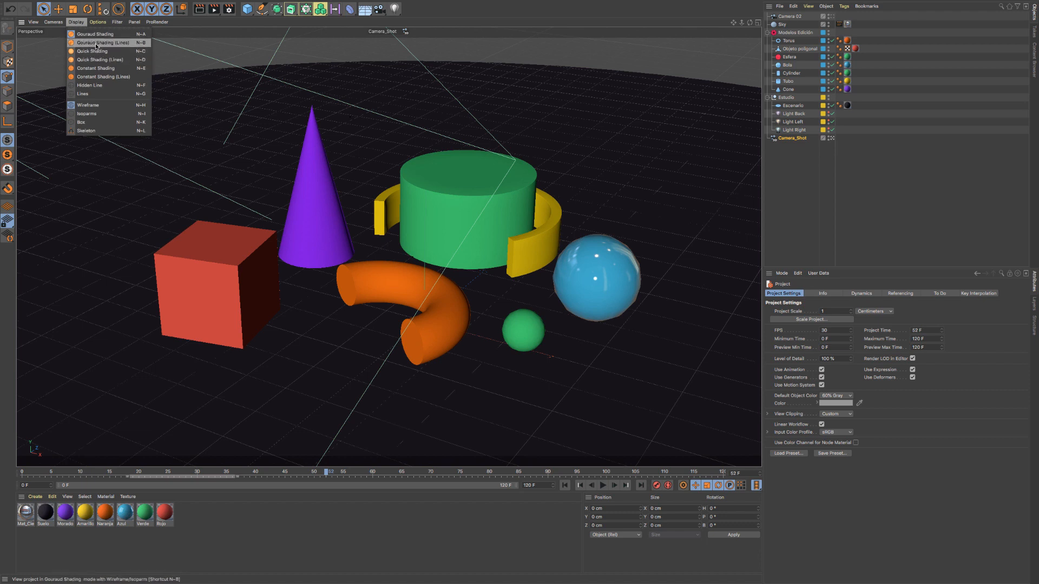
left_click(96, 43)
left_click(76, 22)
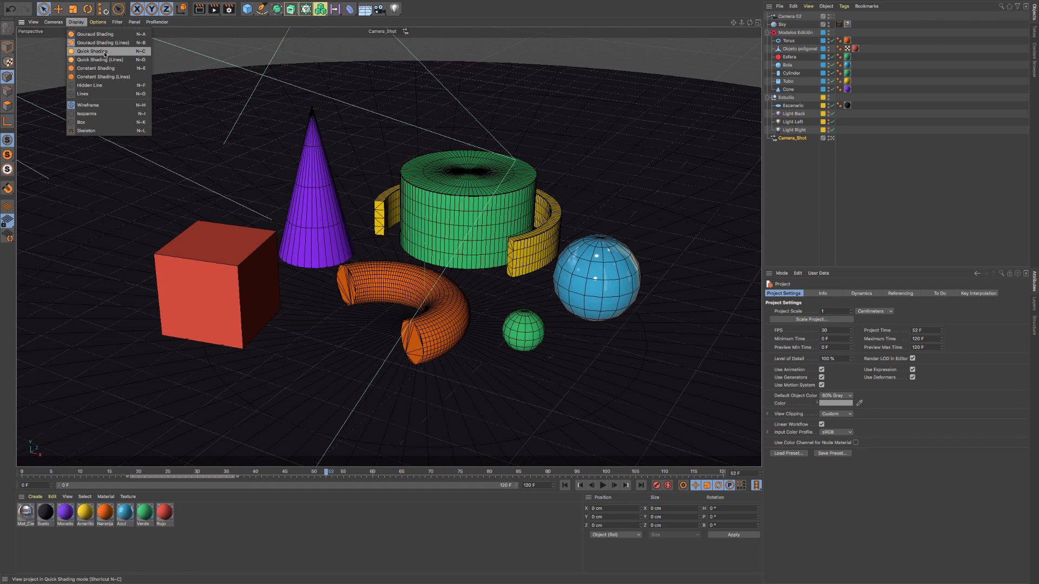
left_click(106, 51)
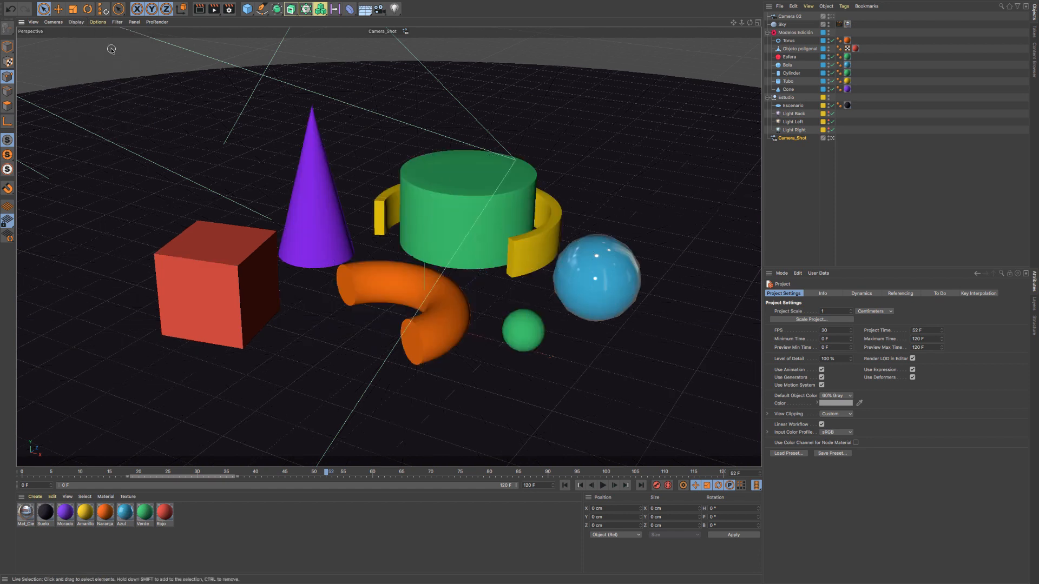
Step: Switch the viewport display to Quick Shading (Lines) and from there to Constant Shading
left_click(77, 22)
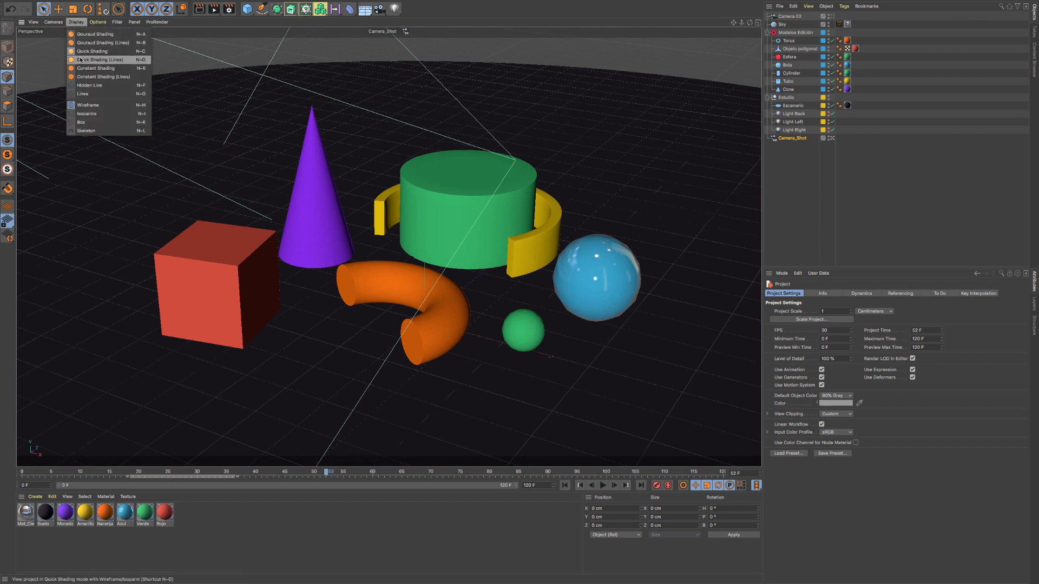
left_click(96, 62)
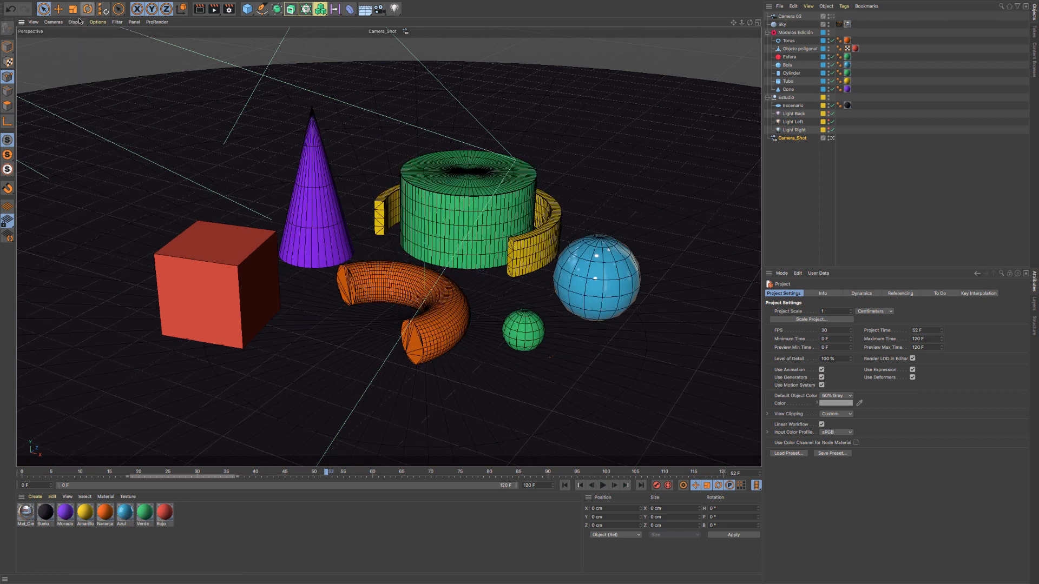
left_click(77, 23)
left_click(92, 68)
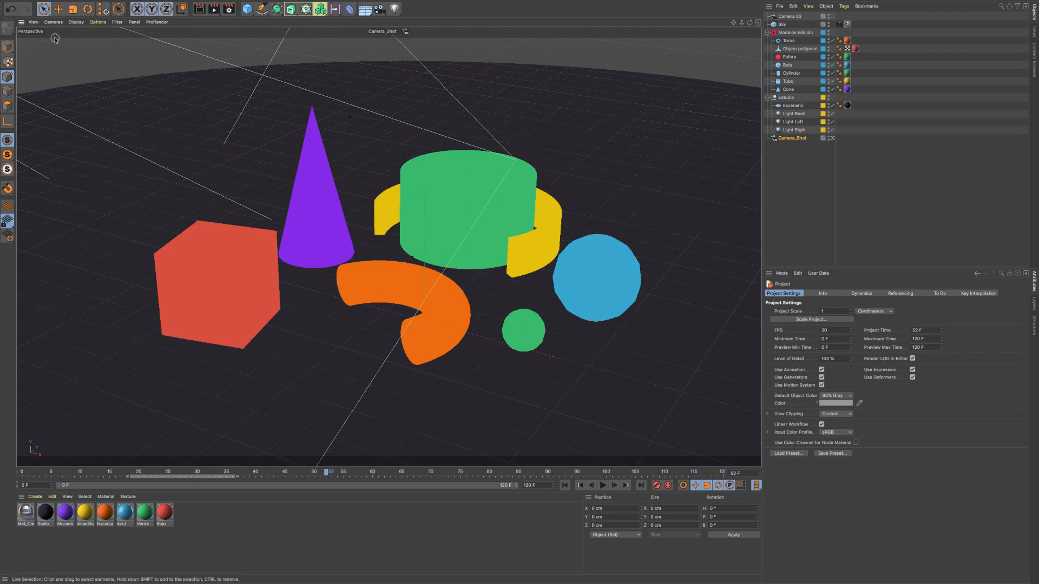
Step: Switch the viewport display to Constant Shading (Lines) and from there to Hidden Line
left_click(76, 22)
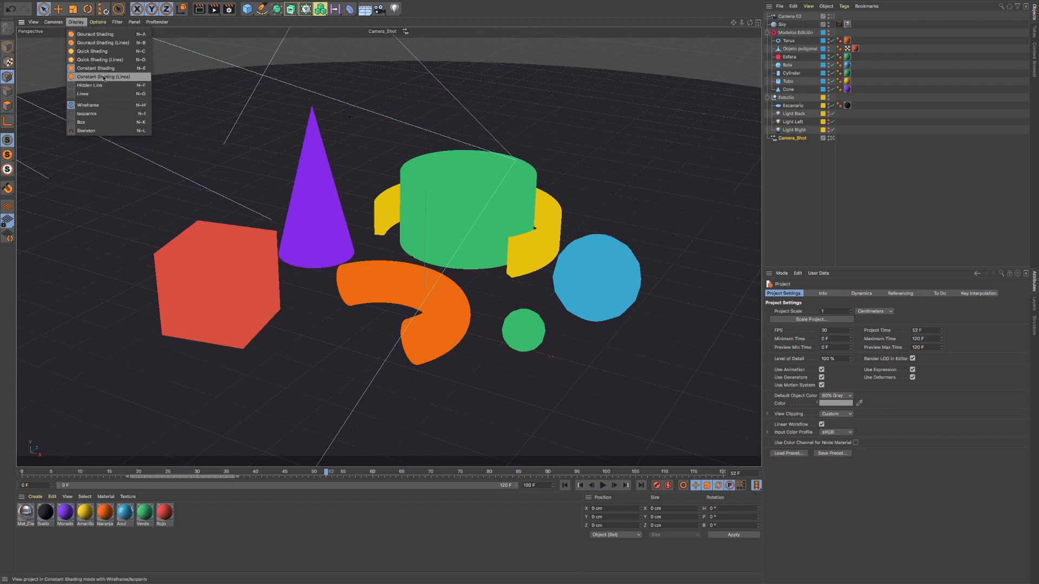
left_click(104, 77)
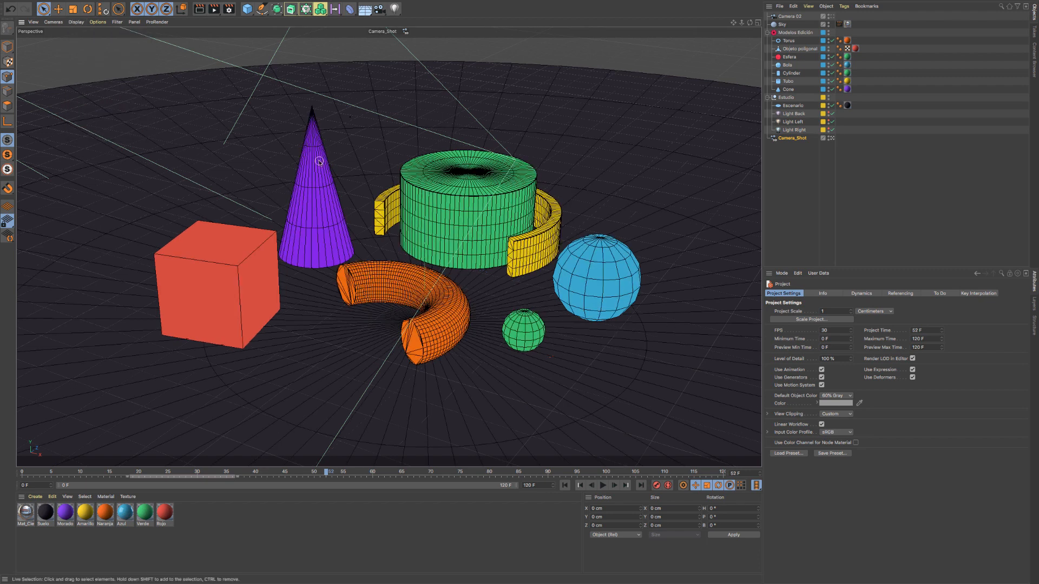
left_click(75, 22)
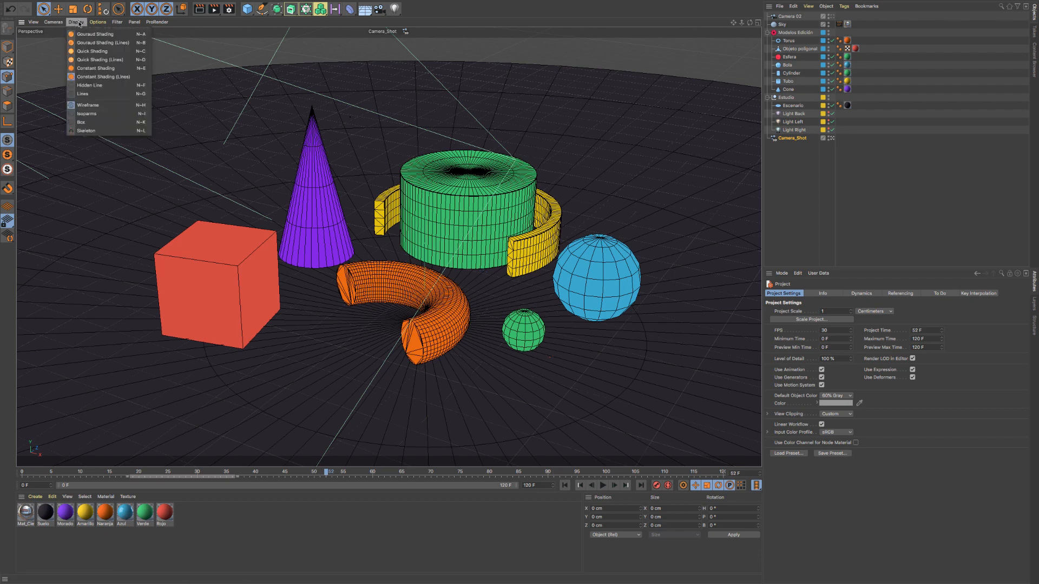
left_click(91, 87)
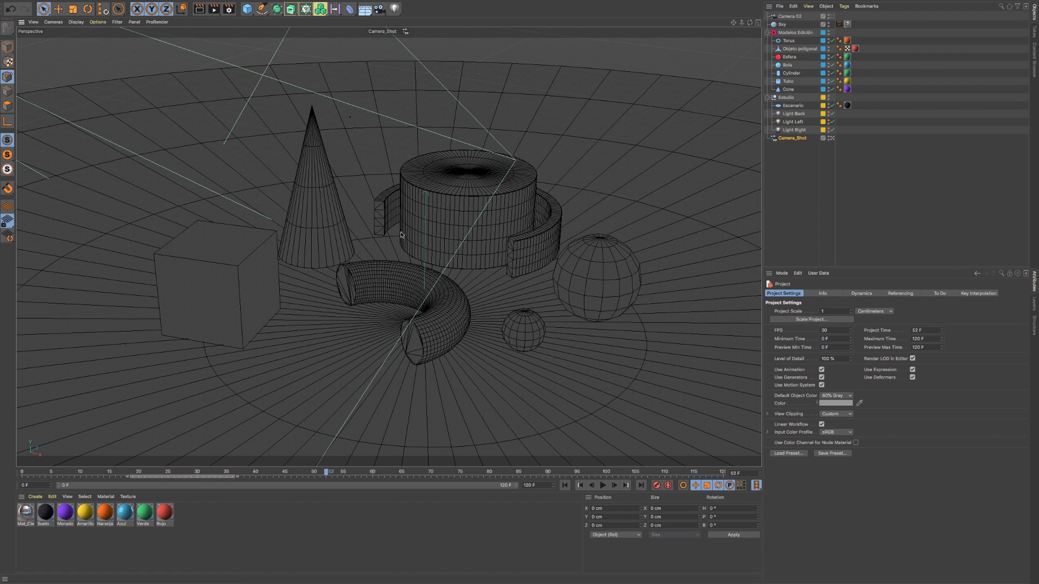
left_click(76, 22)
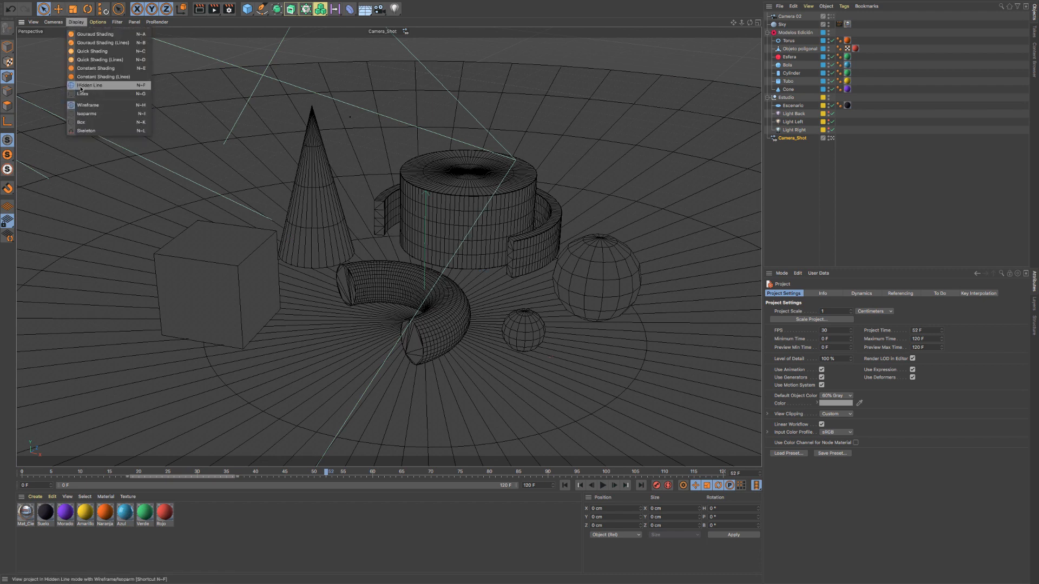
left_click(477, 250)
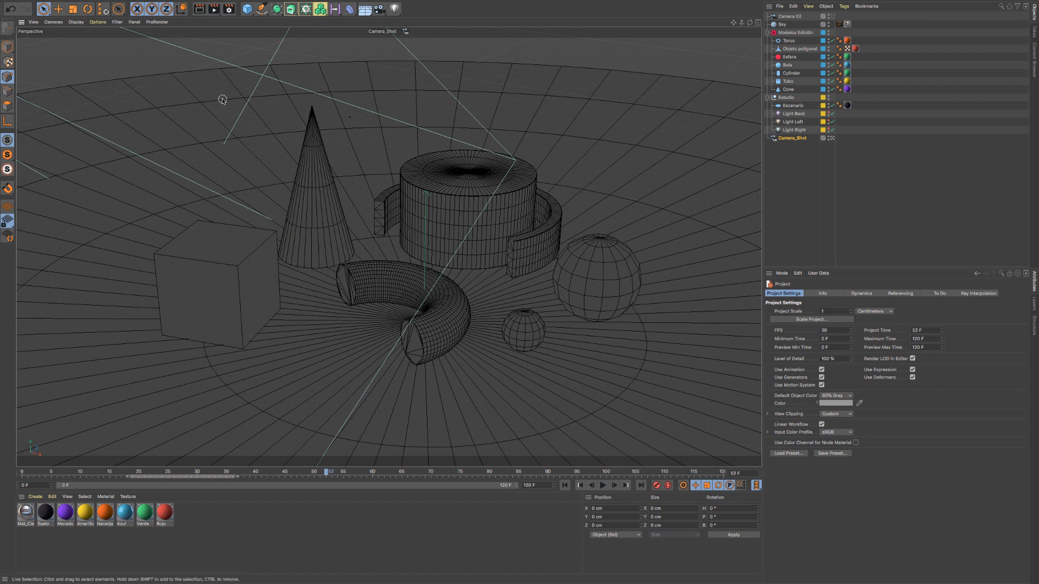
Step: Show all objects in the Lines display mode and return the viewport to Hidden Line
left_click(76, 22)
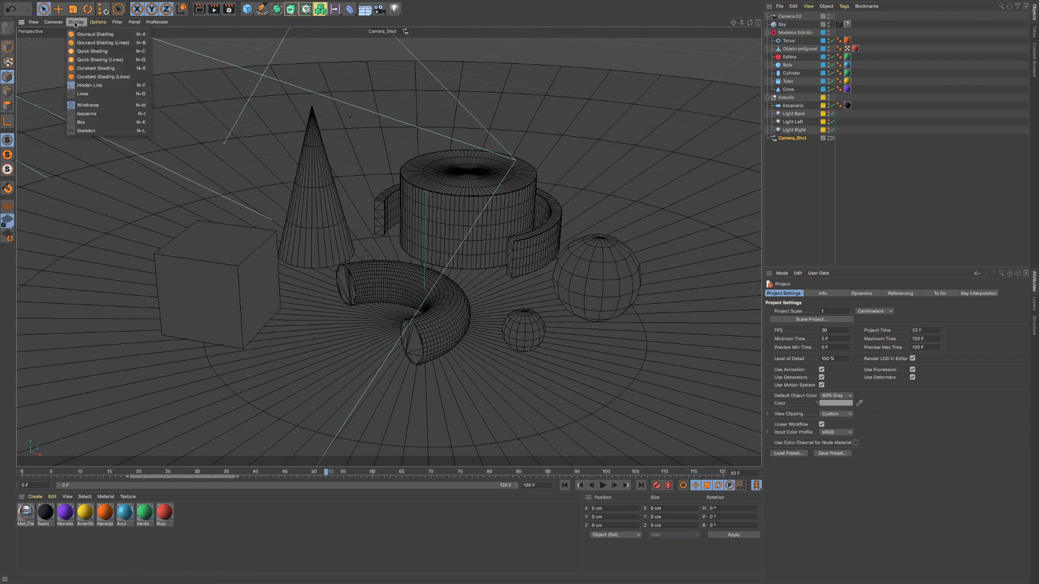
left_click(100, 94)
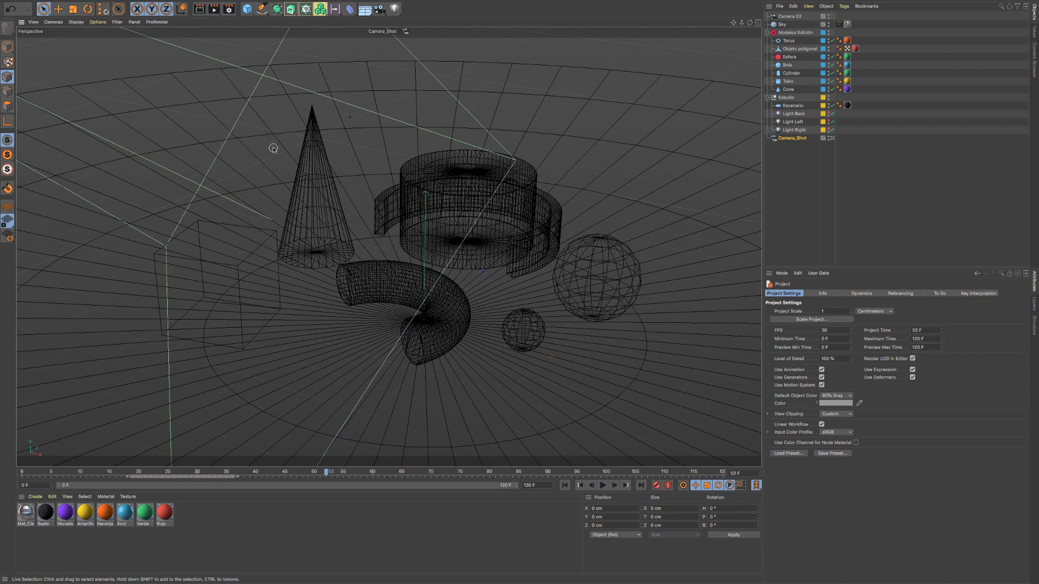
left_click(76, 22)
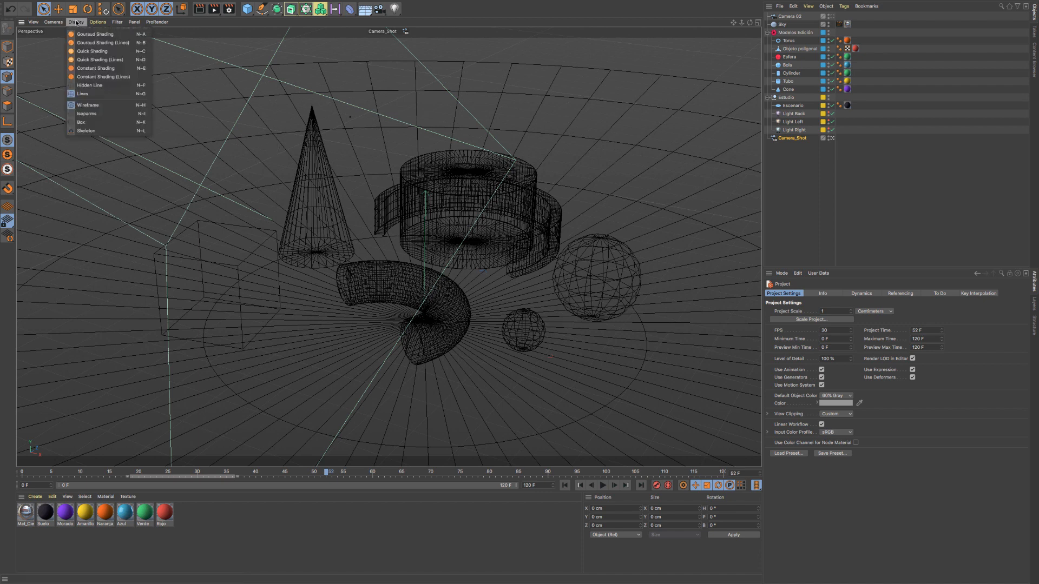
left_click(86, 85)
Step: Change the viewport's line style from Wireframe to Isoparms, and from Isoparms to Box
left_click(76, 22)
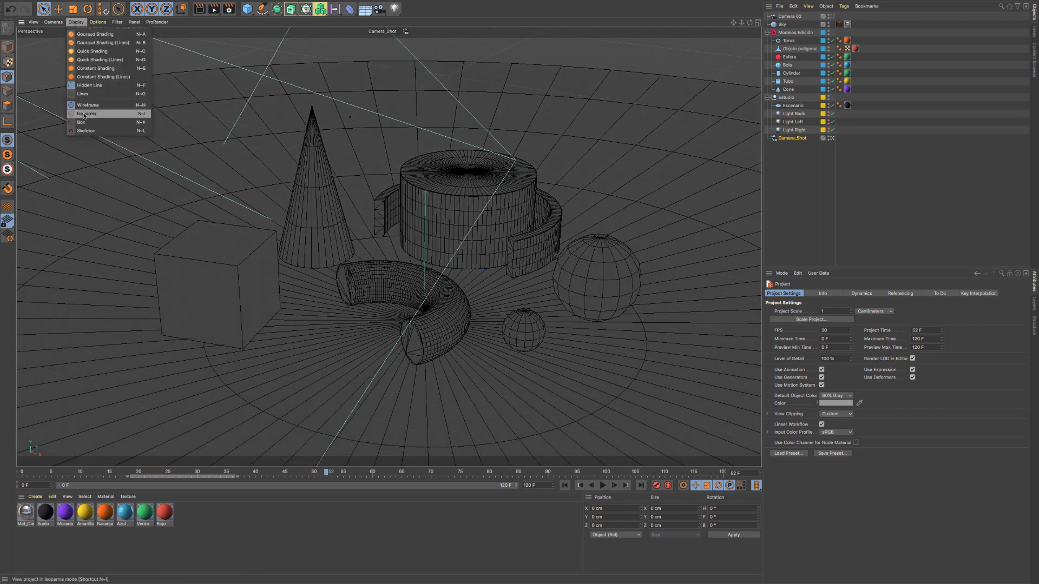
left_click(87, 114)
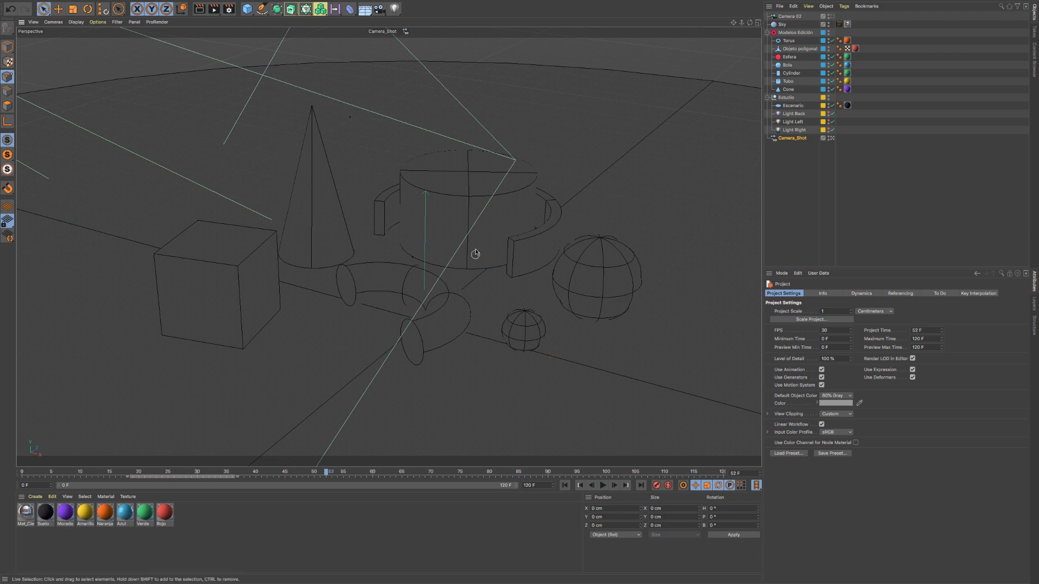
left_click(76, 22)
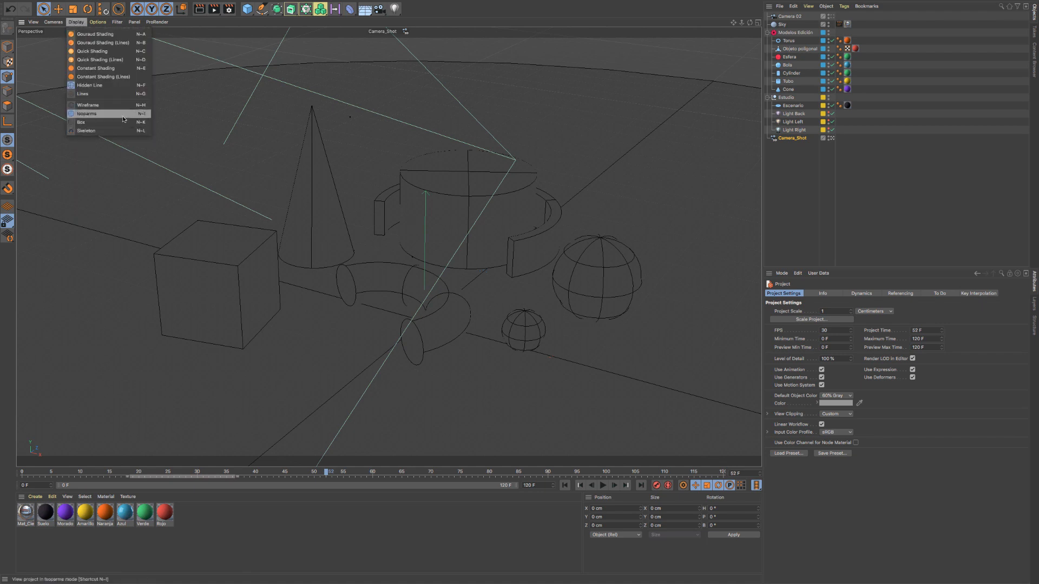
left_click(106, 124)
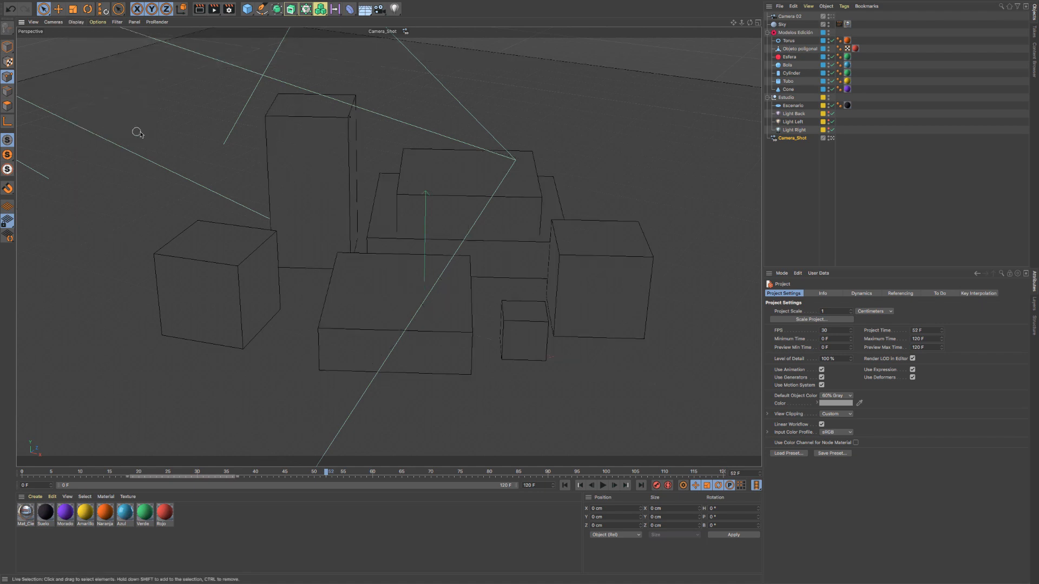
Step: Set the Box-style viewport to Gouraud Shading, render the scene to the Picture Viewer and close the viewer
left_click(76, 22)
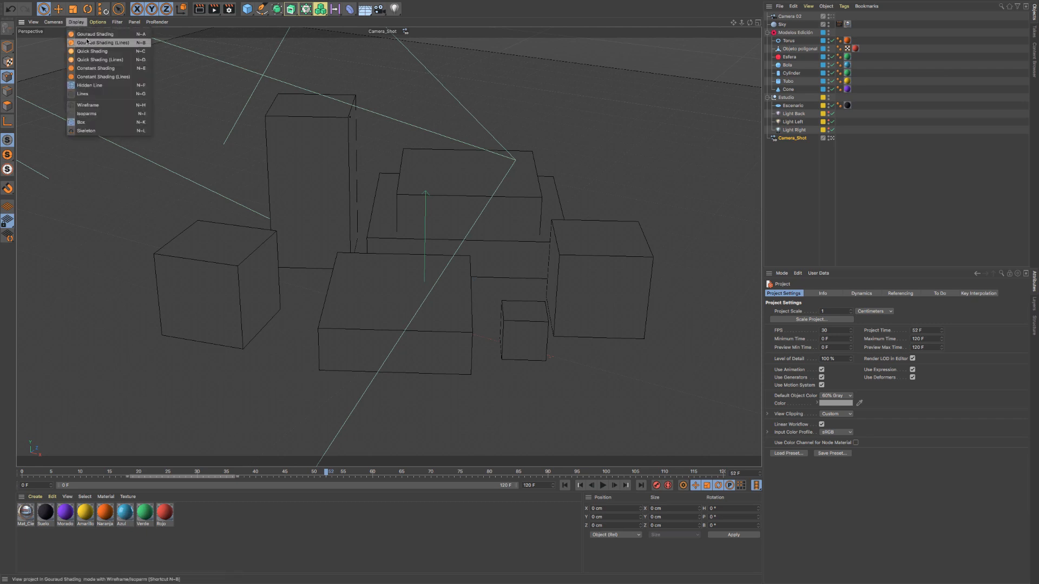
left_click(86, 42)
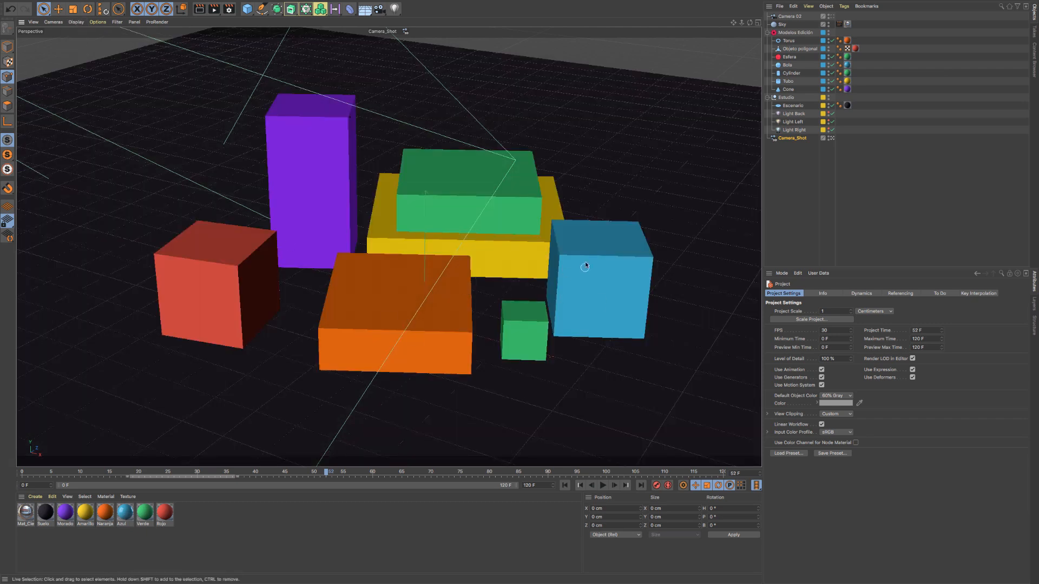
left_click(213, 9)
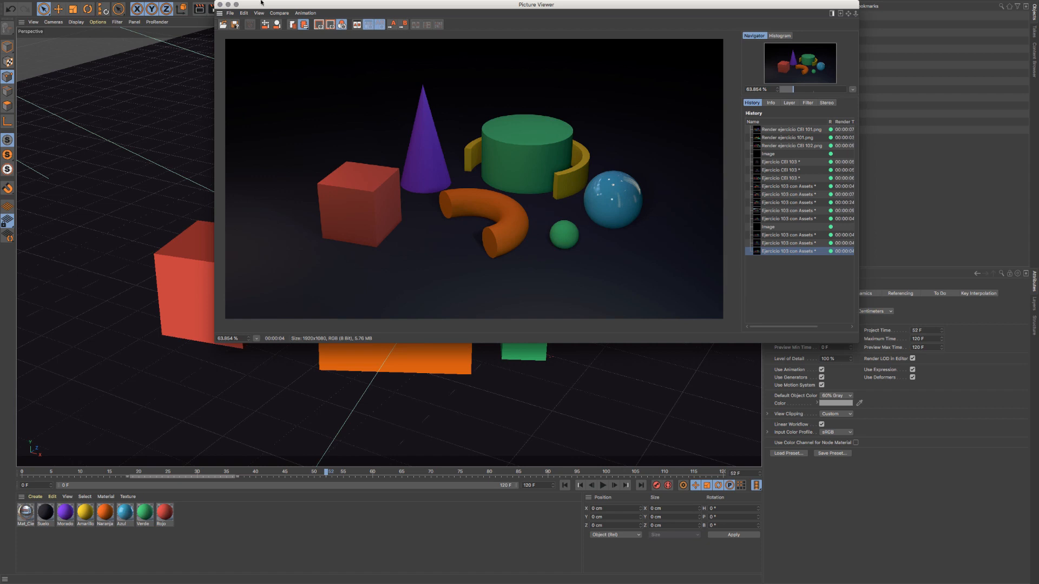
left_click(219, 5)
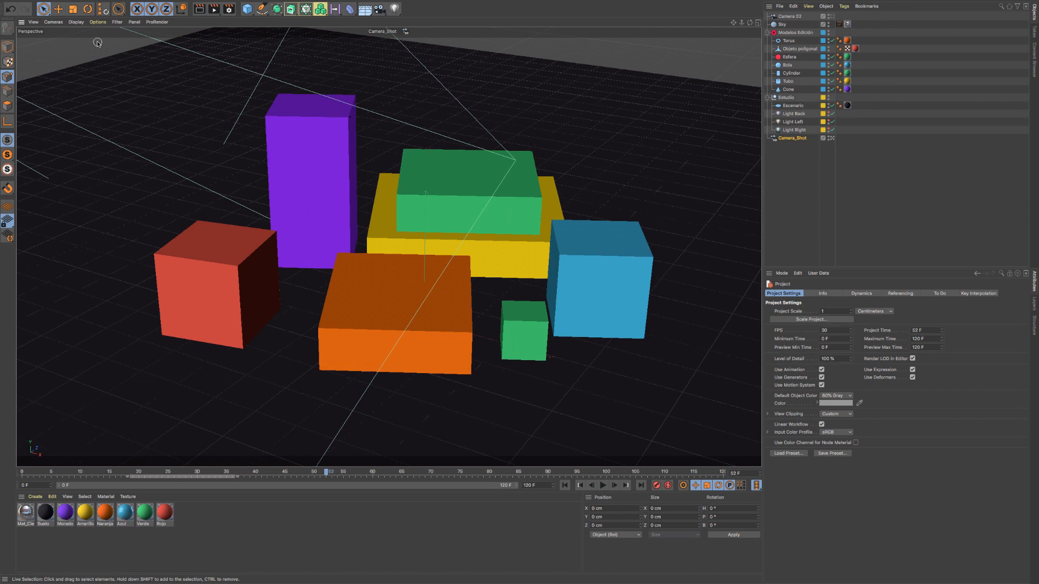
Step: Switch the viewport's line style to Skeleton, render the scene to the Picture Viewer and close the viewer
left_click(76, 22)
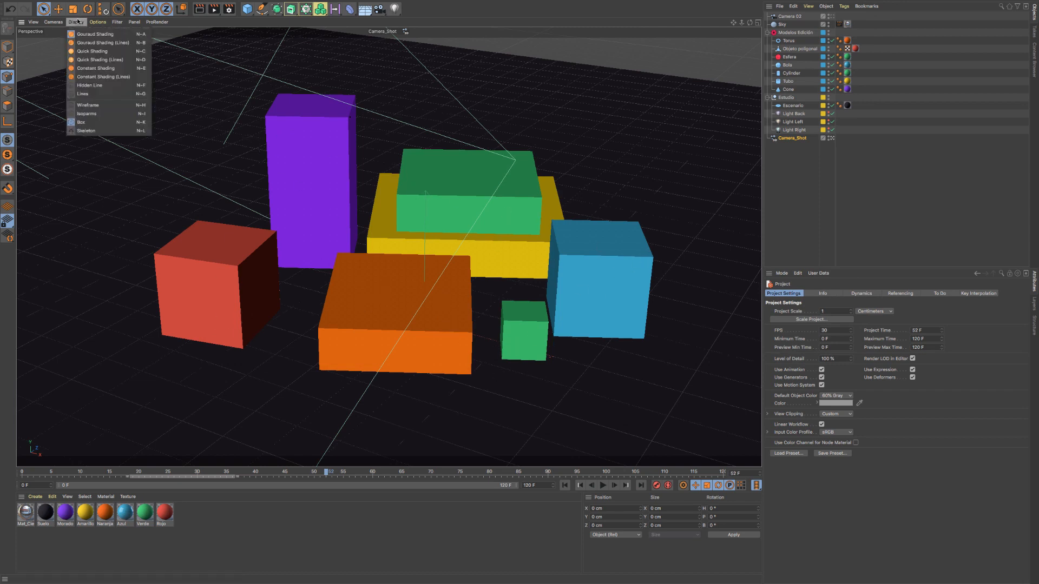
left_click(85, 131)
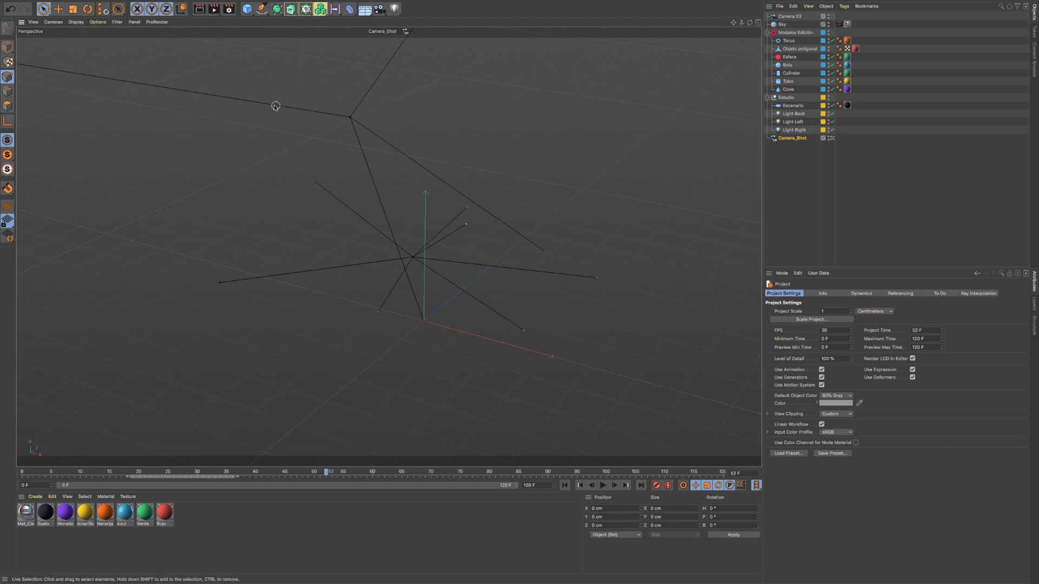
left_click(214, 9)
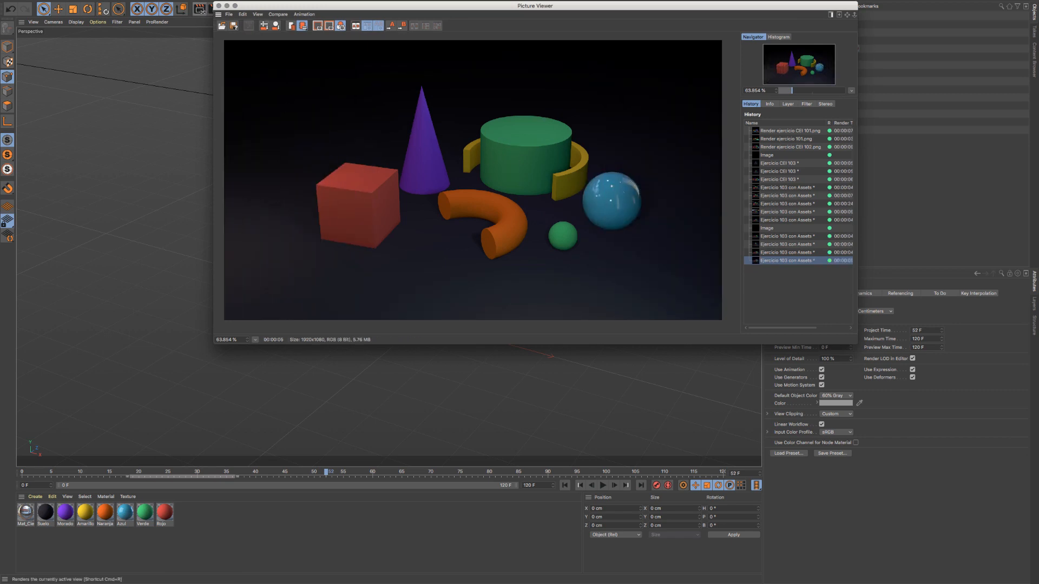
left_click(219, 6)
Step: Return the viewport's line style from Skeleton to Wireframe so the real shapes are displayed
left_click(76, 23)
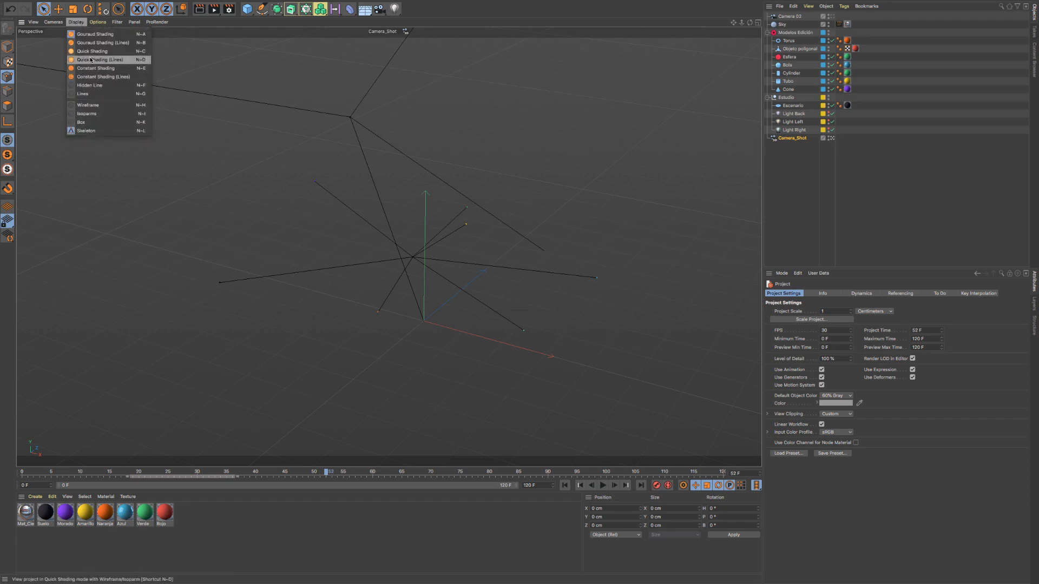
left_click(91, 105)
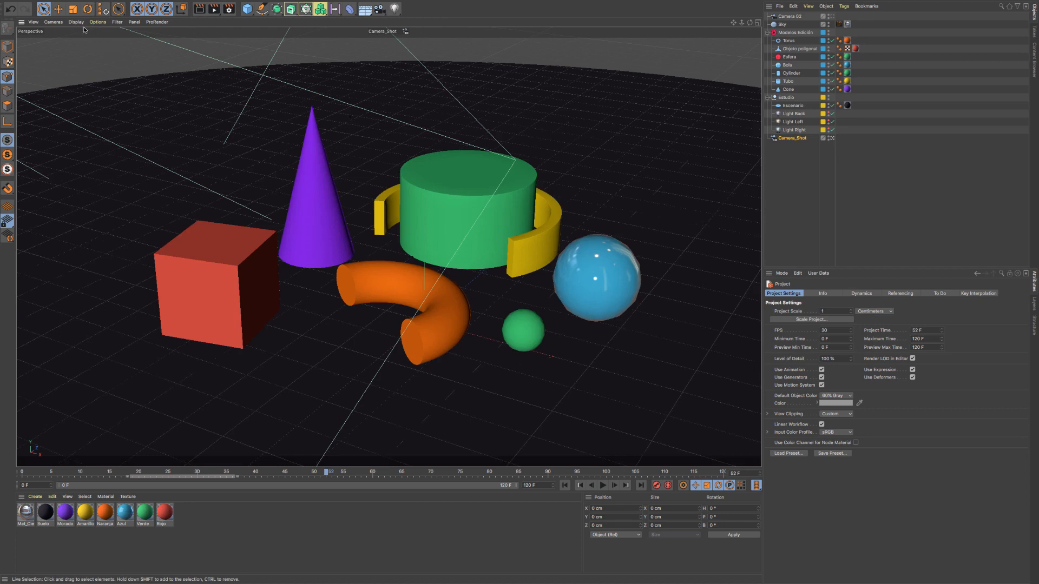
Step: Set the single perspective viewport's display mode to Gouraud Shading (Lines)
left_click(106, 23)
mouse_move(76, 23)
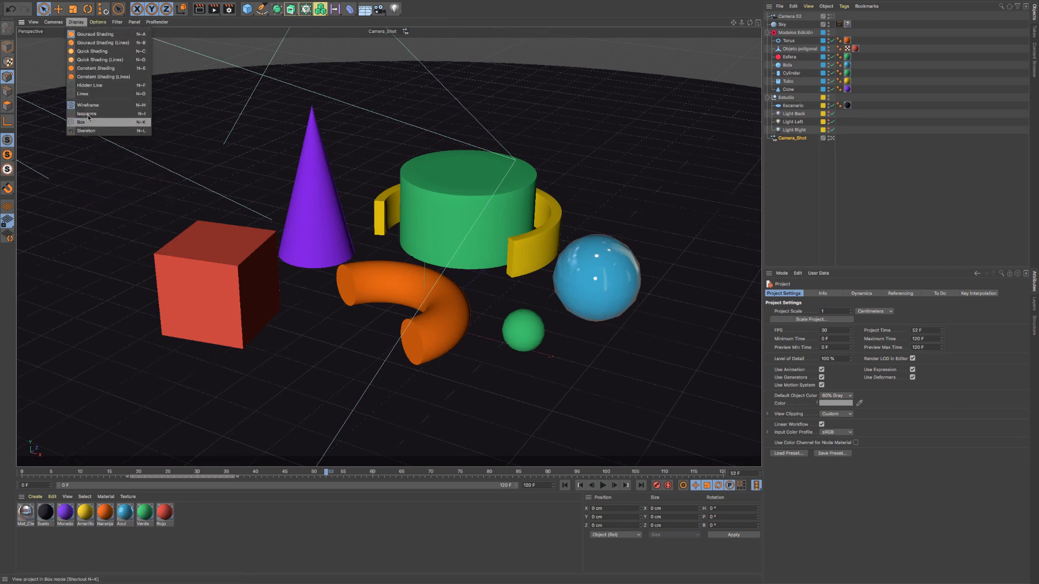
left_click(96, 42)
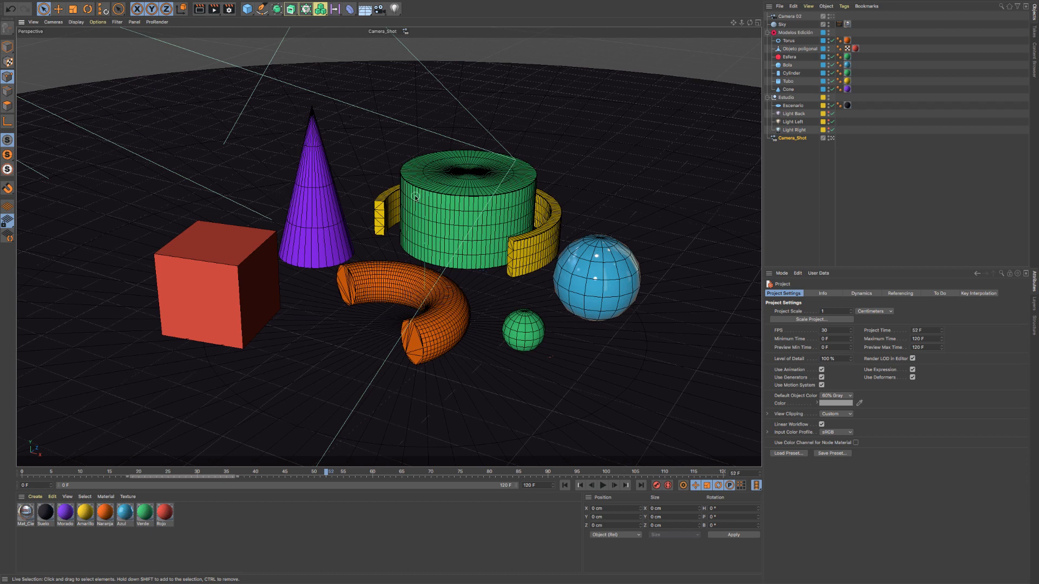
Step: Switch from the single perspective view to the four-view layout
left_click(97, 22)
mouse_move(76, 22)
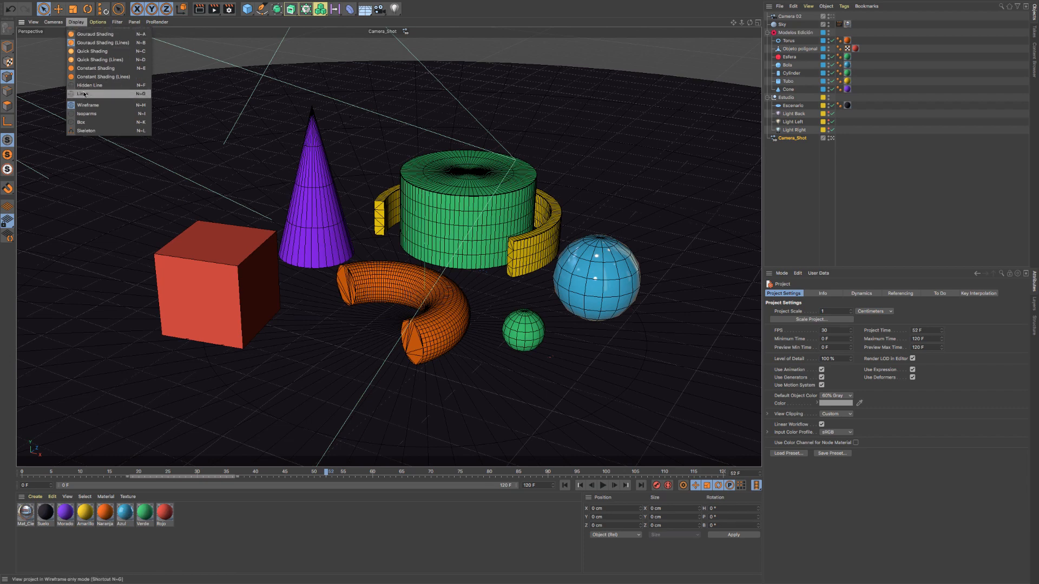
mouse_move(135, 22)
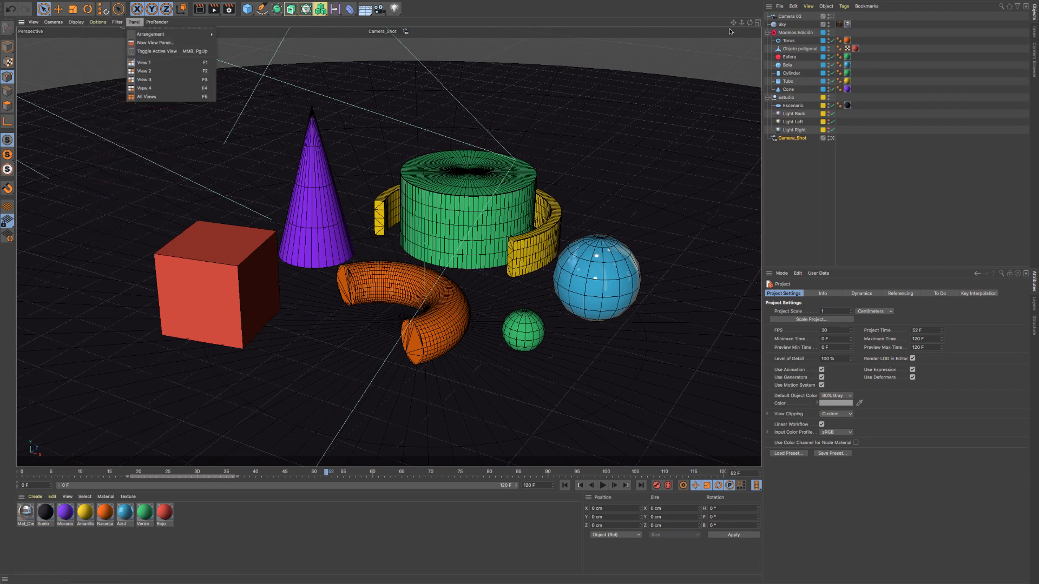
left_click(757, 25)
left_click(758, 23)
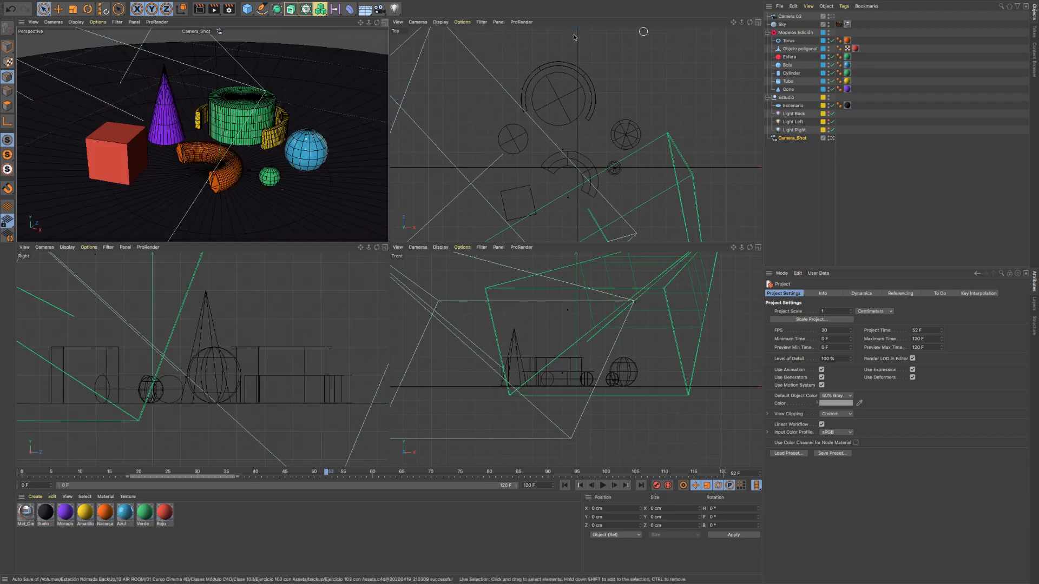
Step: Change the Top viewport to the Perspective camera and display it with Gouraud Shading (Lines)
left_click(417, 22)
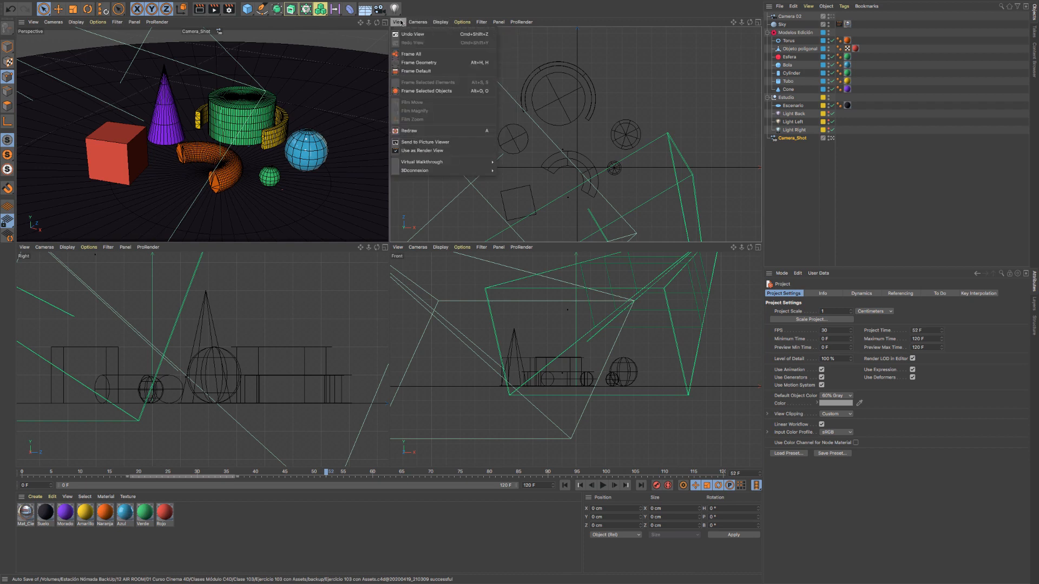
mouse_move(418, 23)
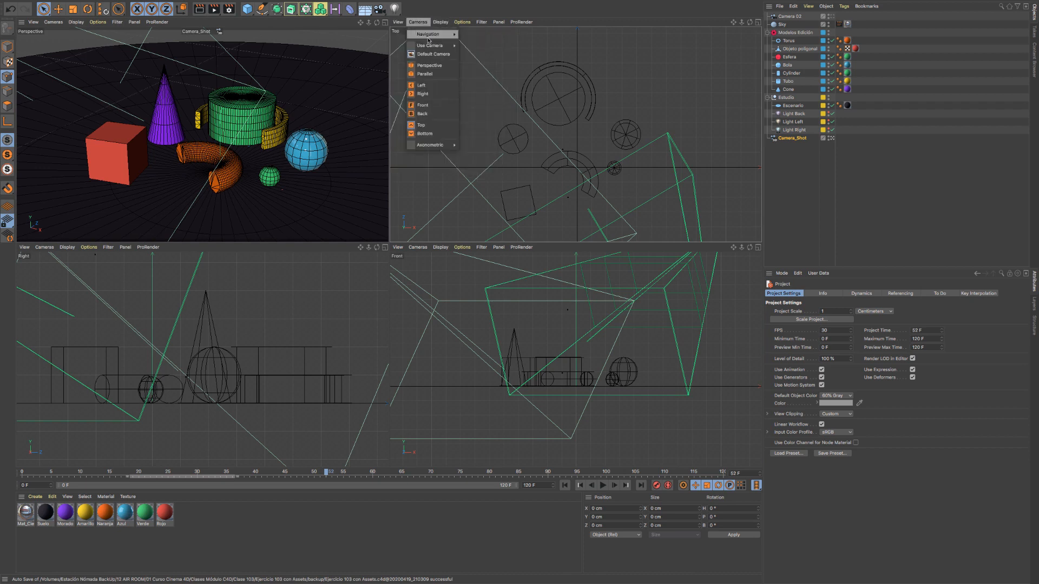
left_click(432, 67)
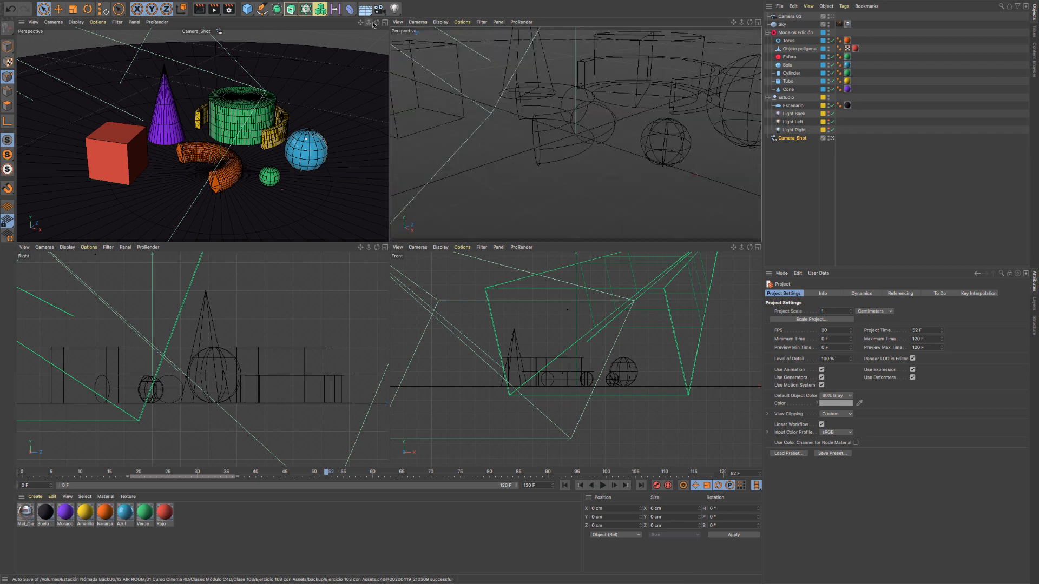
left_click(442, 22)
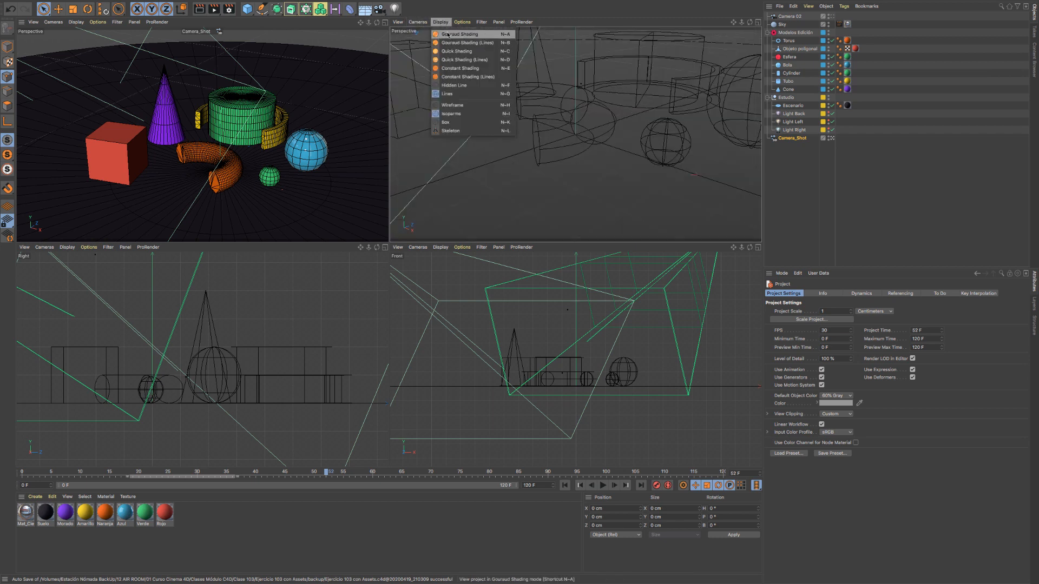
left_click(447, 43)
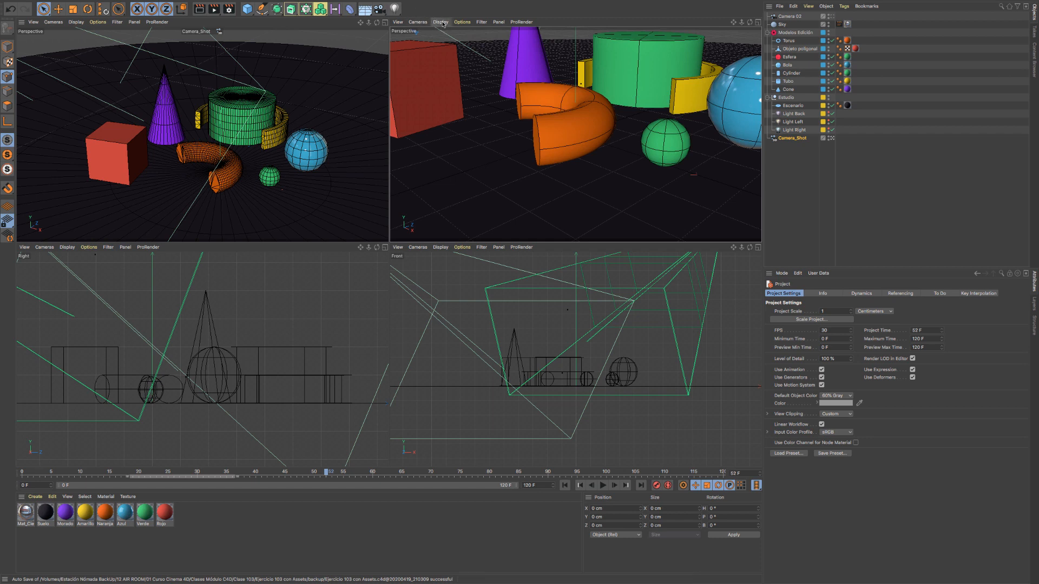
Step: Return that viewport to the Top projection with all objects in frame and set its display mode to Lines
left_click(418, 22)
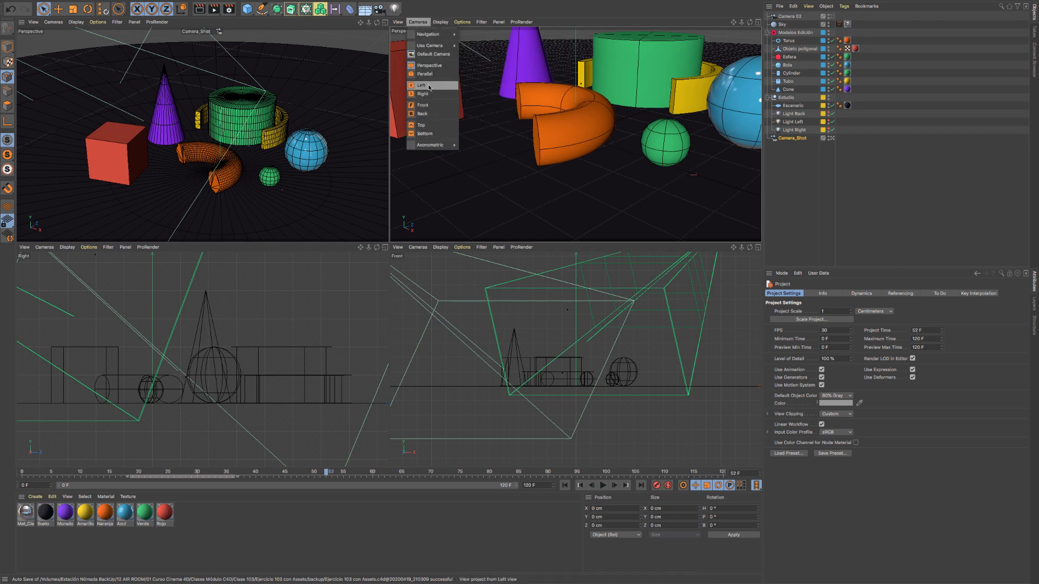
left_click(427, 125)
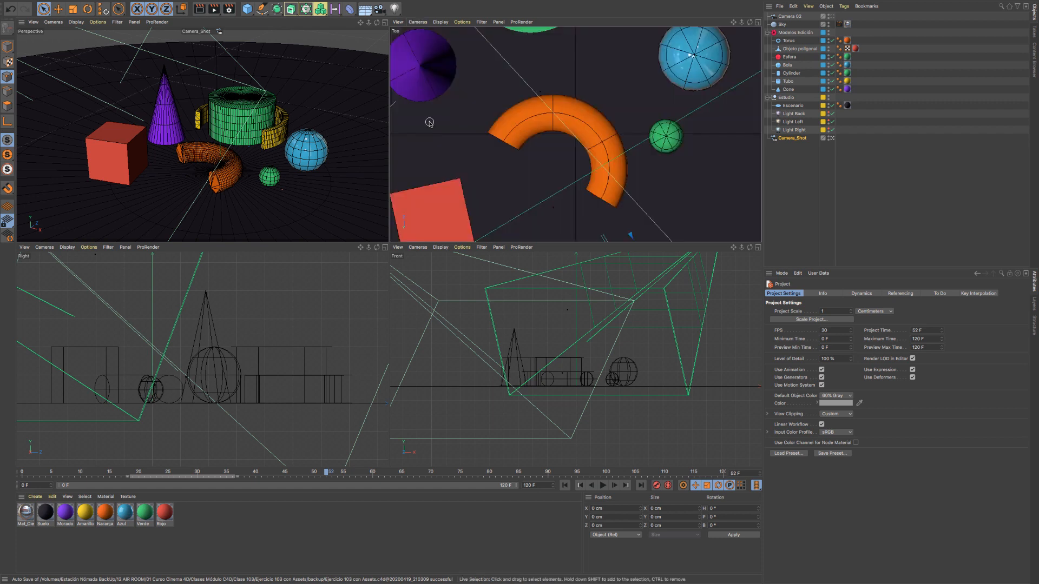
left_click_drag(742, 23, 749, 65)
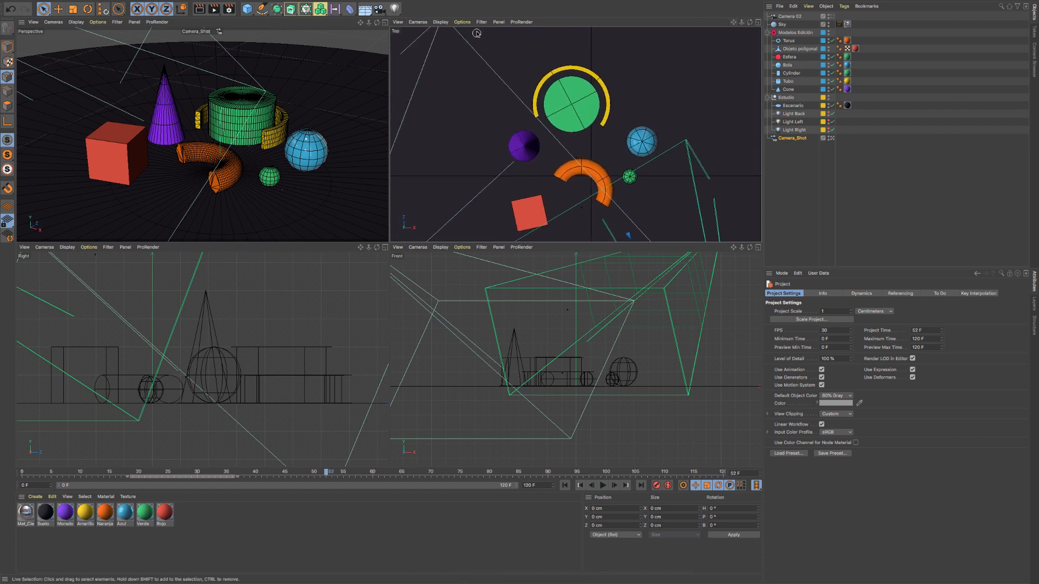
left_click(440, 22)
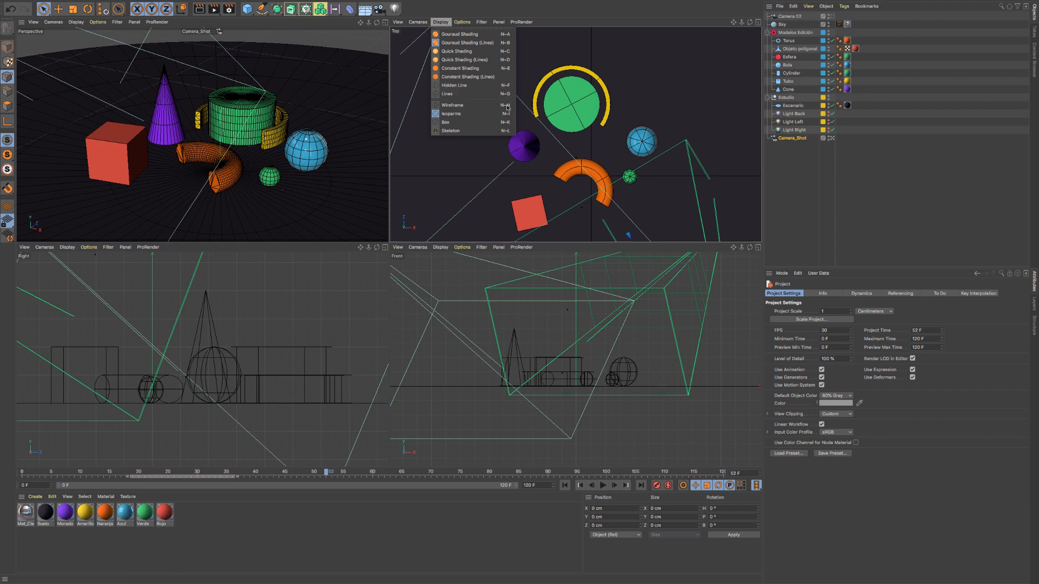
left_click(480, 95)
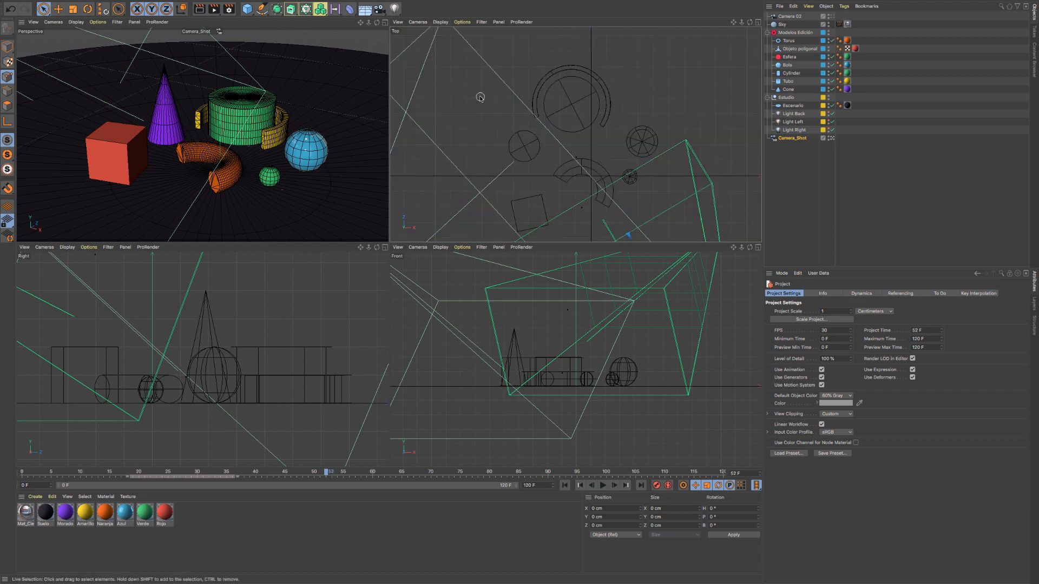
Step: Change the Top viewport's line style to Wireframe and return it to Isoparms
left_click(424, 23)
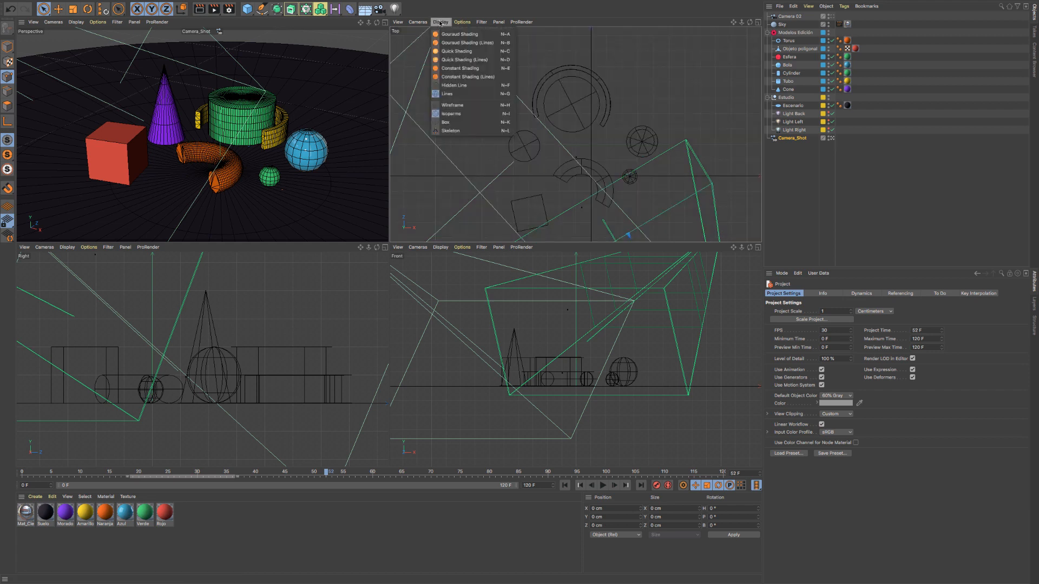
left_click(457, 107)
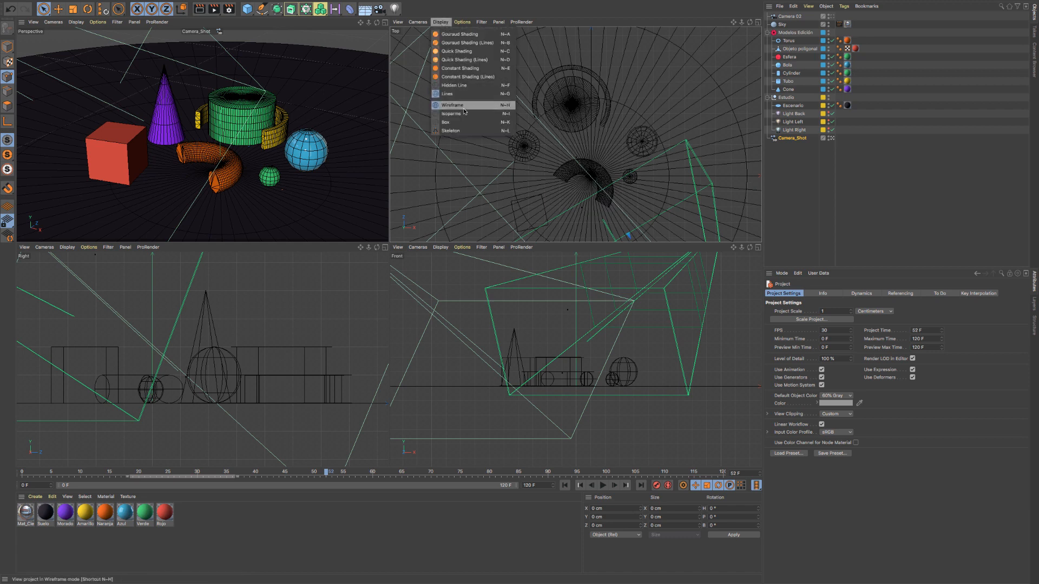
left_click(451, 113)
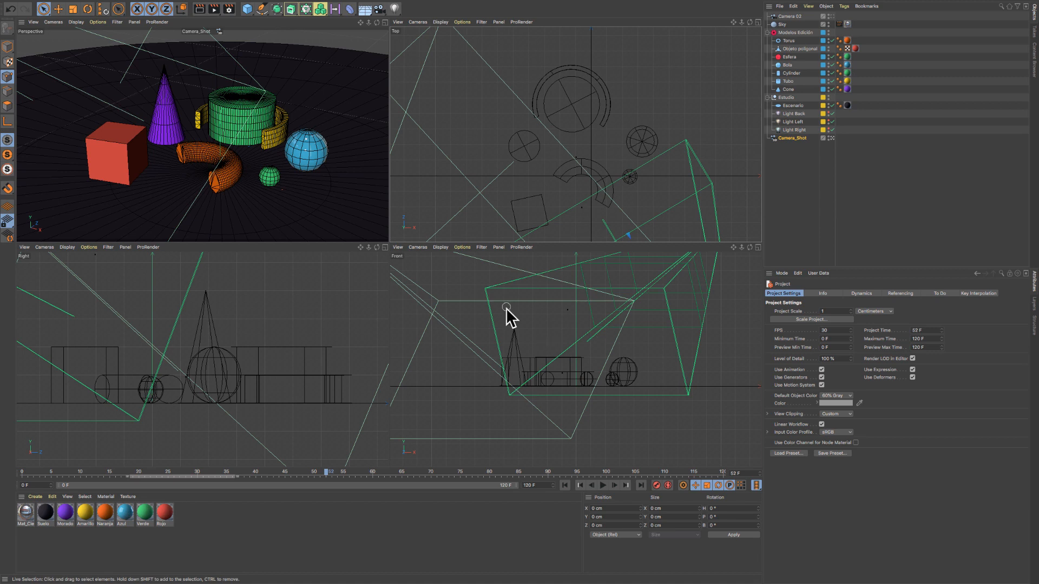
Step: Reduce the level of detail to Medium and further to Low from the perspective viewport
left_click(98, 21)
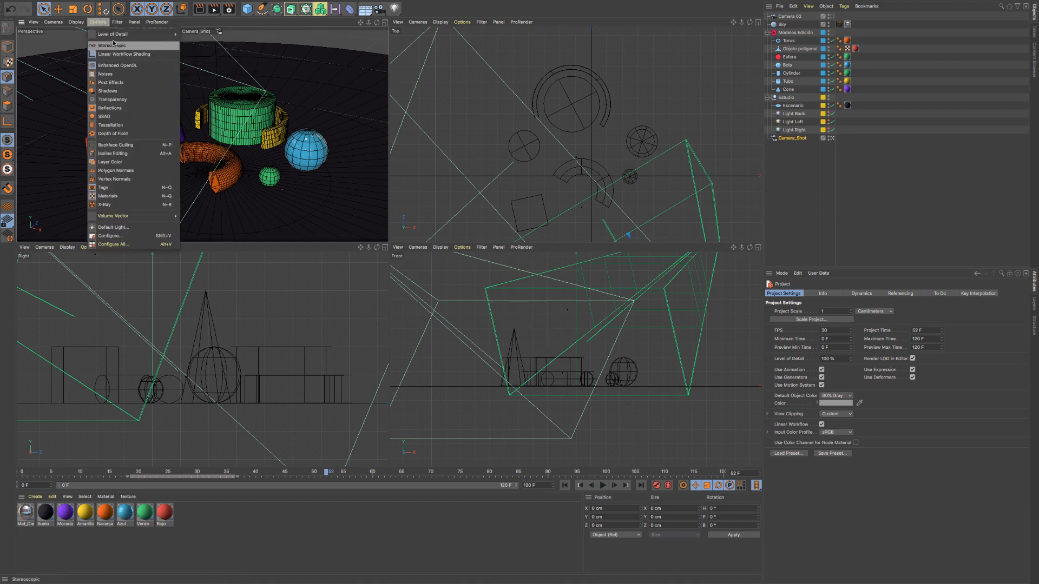
mouse_move(108, 35)
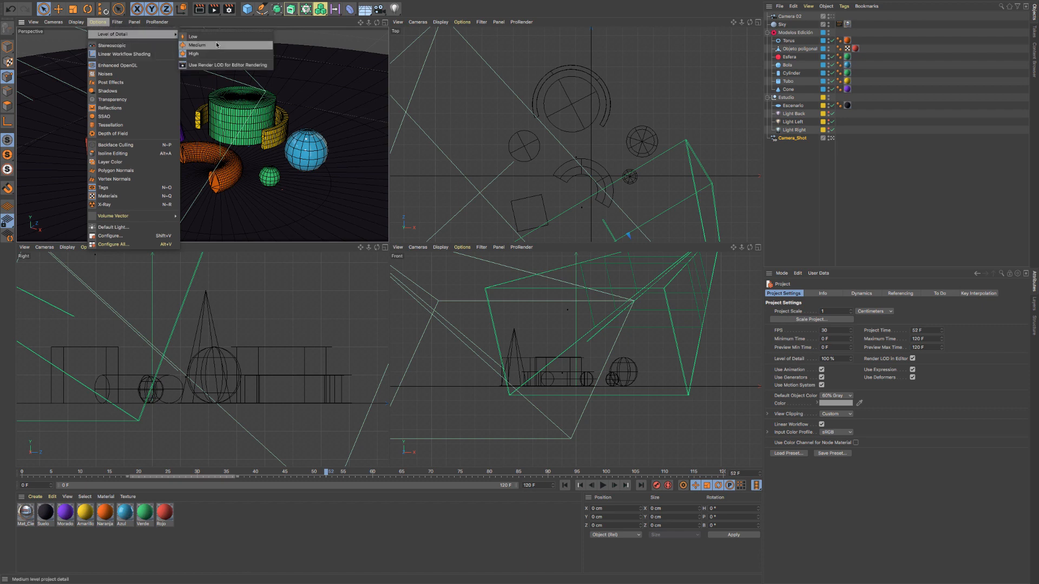
left_click(198, 47)
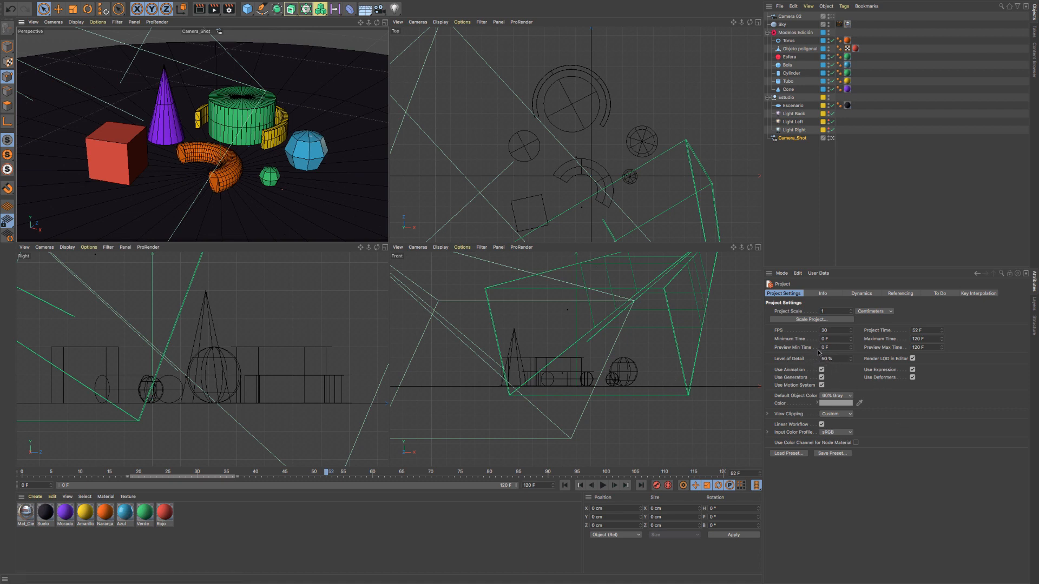
left_click(98, 22)
mouse_move(136, 35)
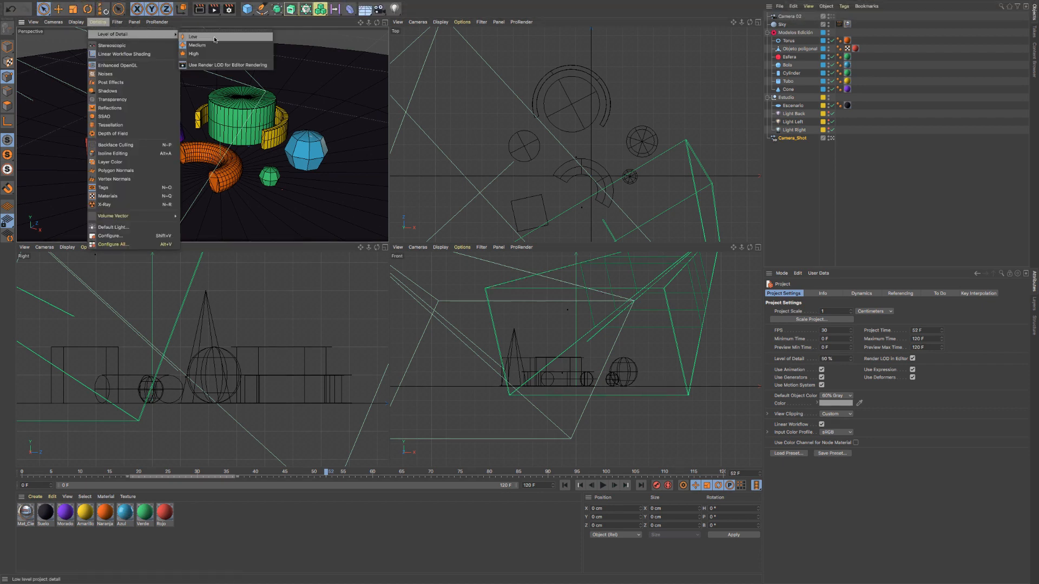
left_click(213, 37)
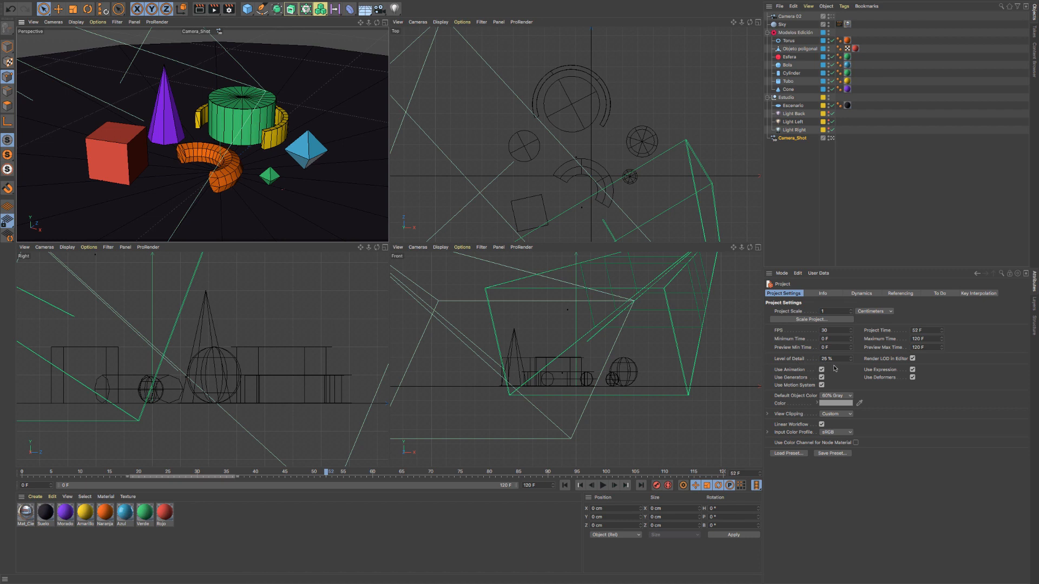
Step: Turn off Use Render LOD for Editor Rendering and render the perspective view in the viewport
left_click(100, 23)
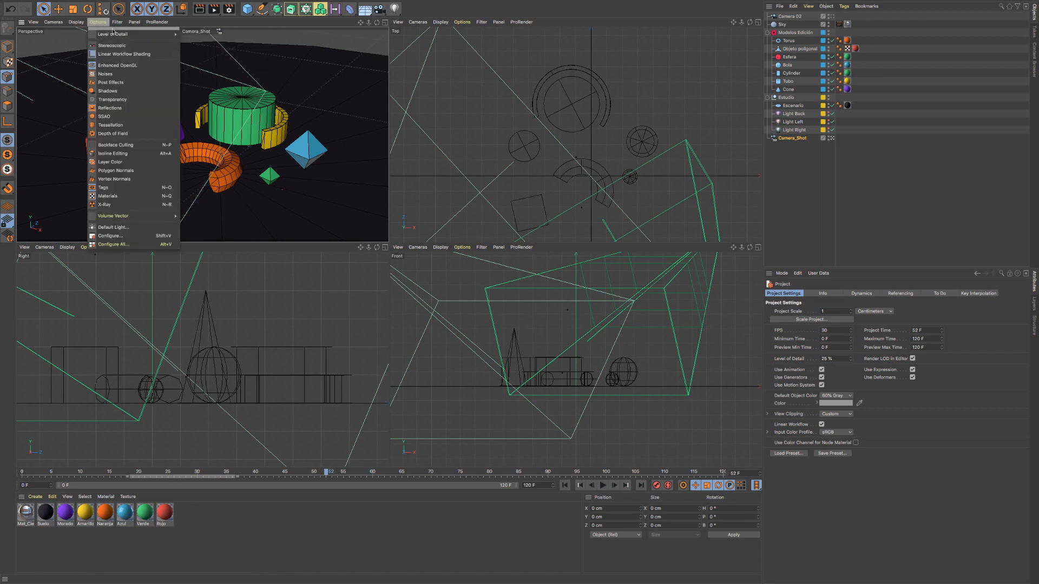
left_click(105, 25)
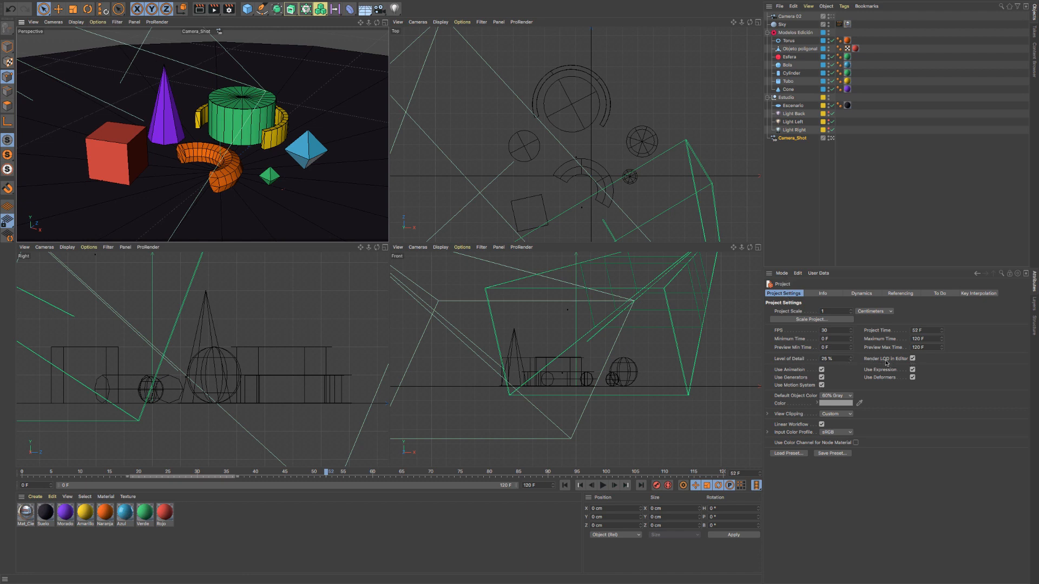
left_click(98, 21)
mouse_move(163, 38)
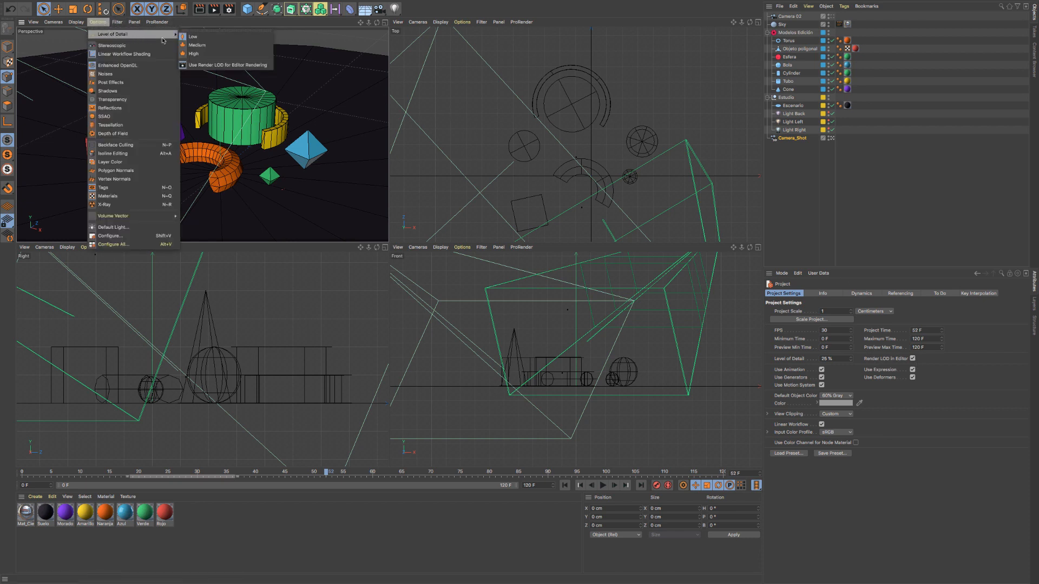
left_click(225, 65)
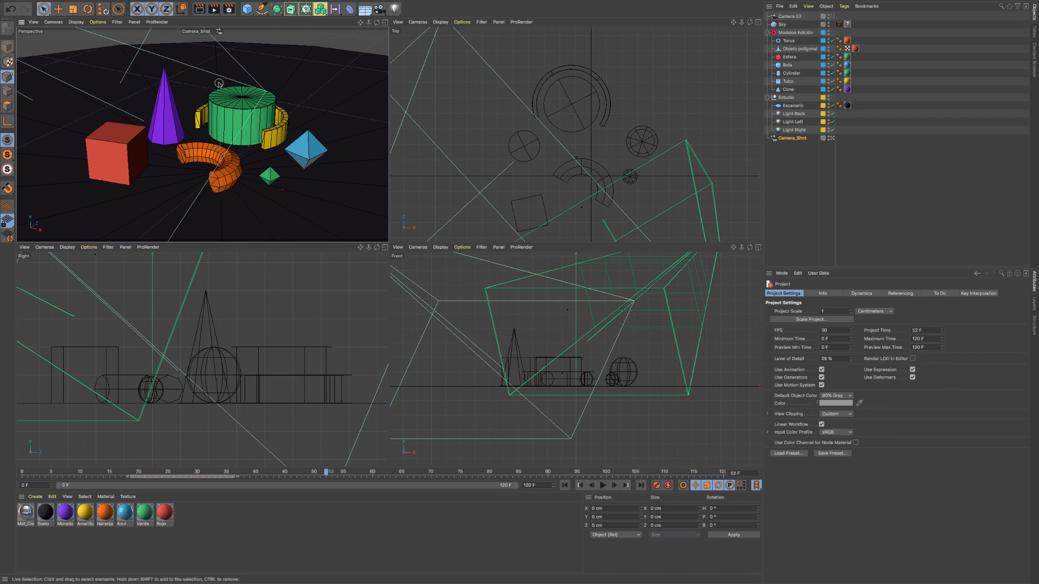
left_click(198, 10)
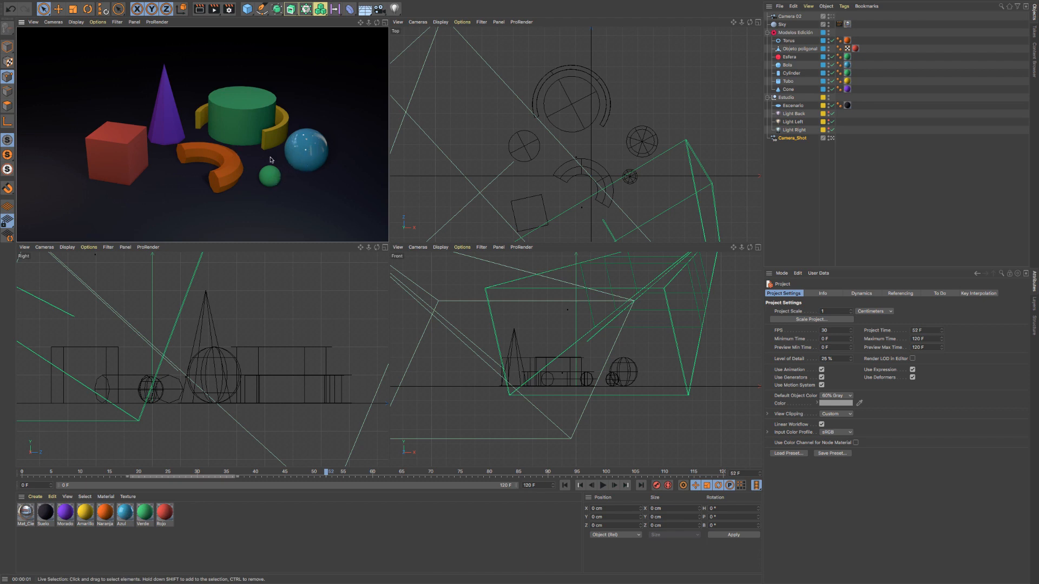
Step: Re-enable Render LOD in Editor in the project settings and render the perspective view again
left_click(912, 358)
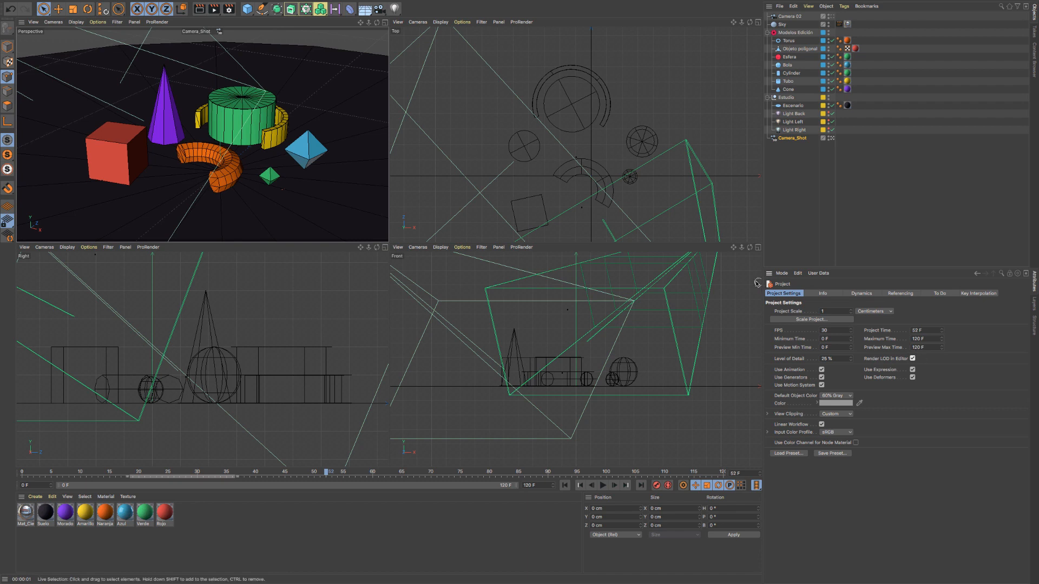
left_click(76, 23)
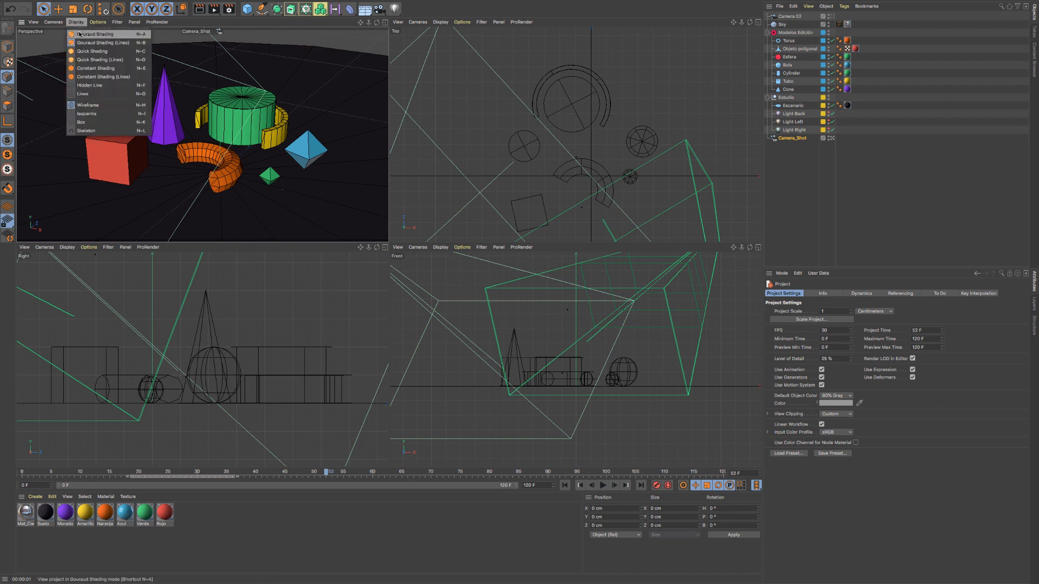
mouse_move(98, 22)
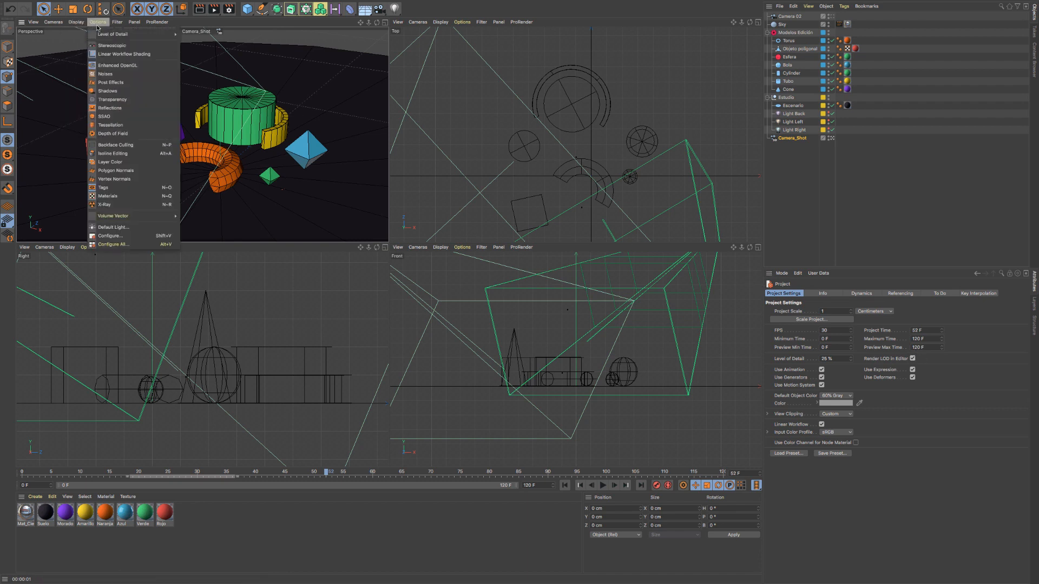
left_click(353, 72)
left_click(199, 9)
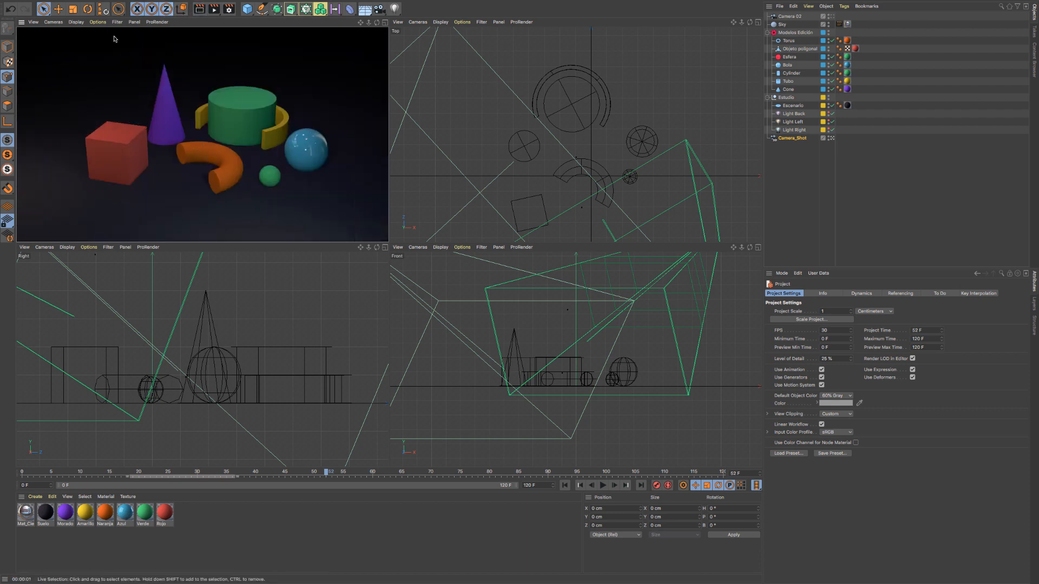
Step: Set the level of detail back to High
left_click(98, 22)
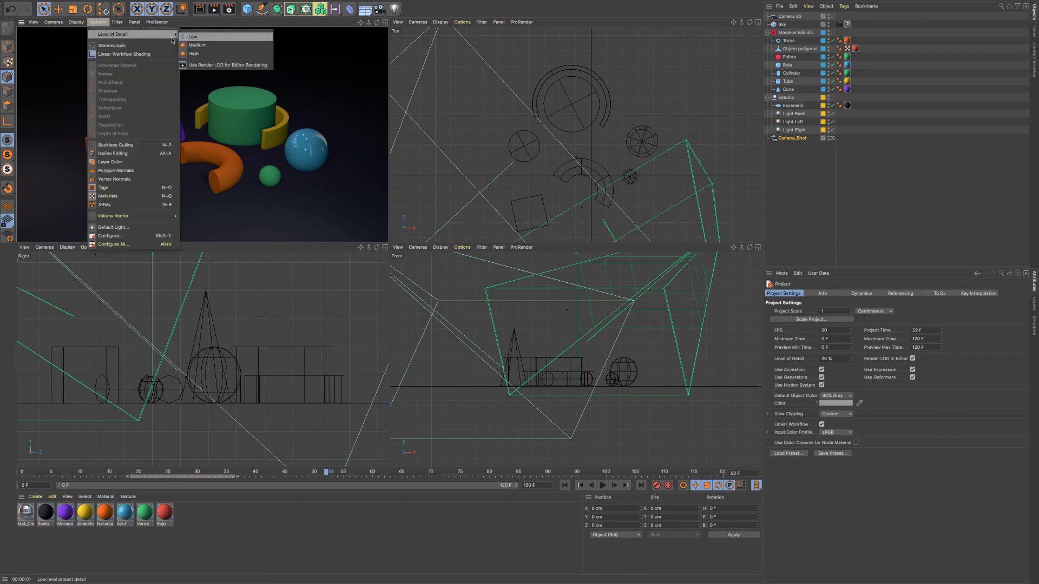
mouse_move(167, 34)
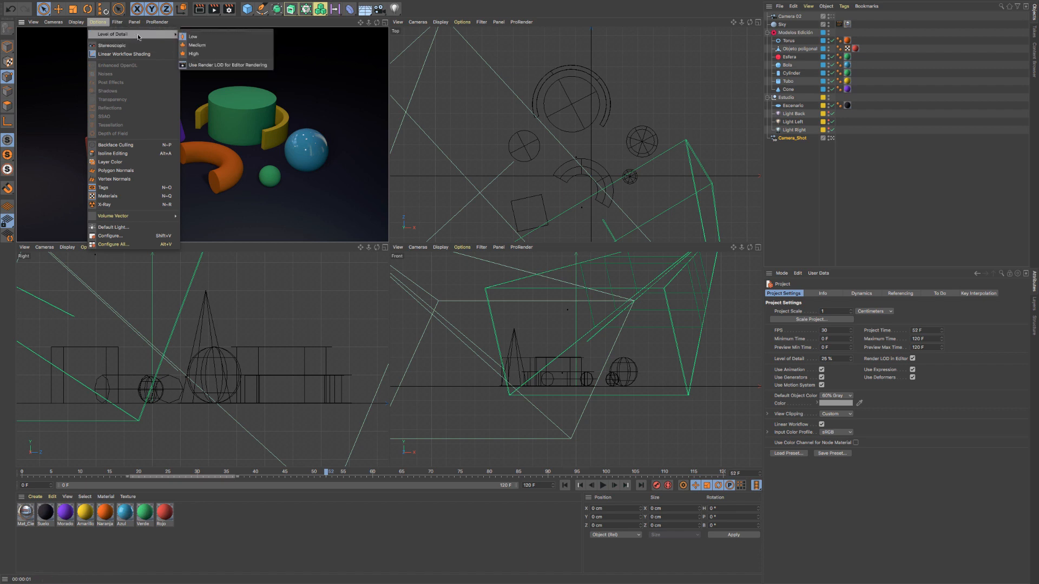
left_click(205, 54)
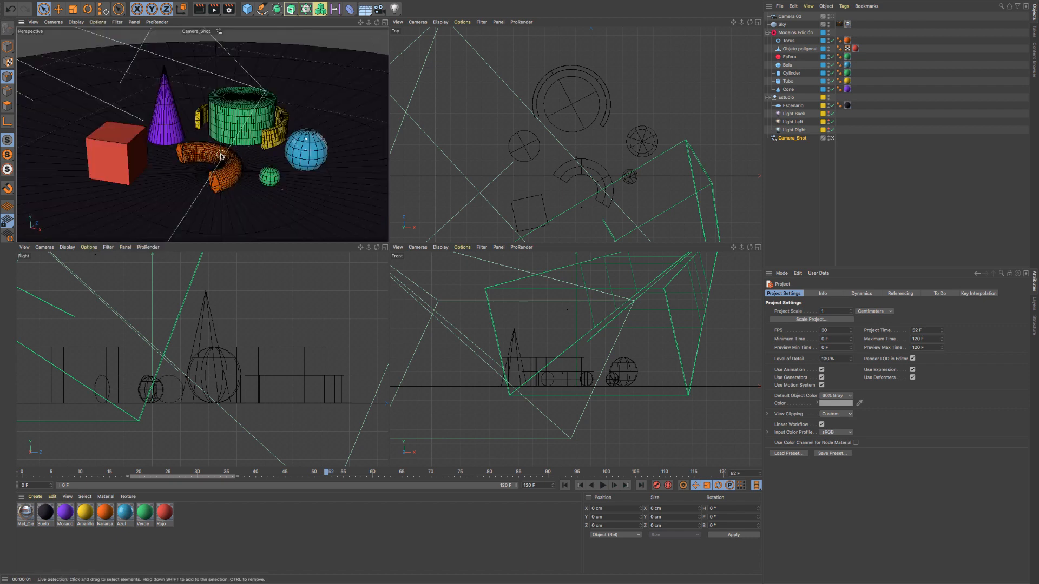
Step: Enable the Stereoscopic option for the perspective view and maximize that view
scroll(221, 155, "down", 20)
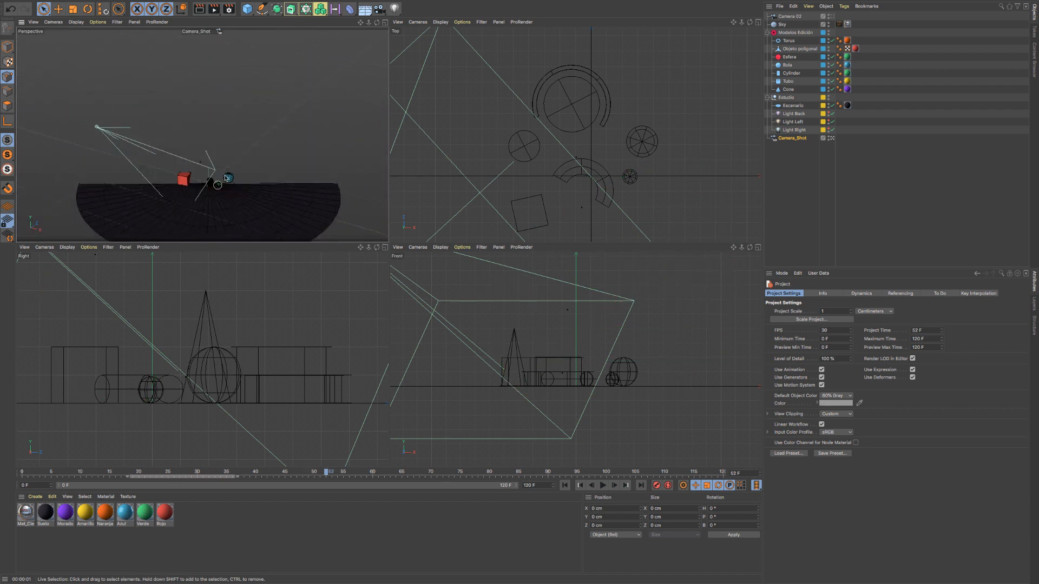
scroll(221, 139, "up", 15)
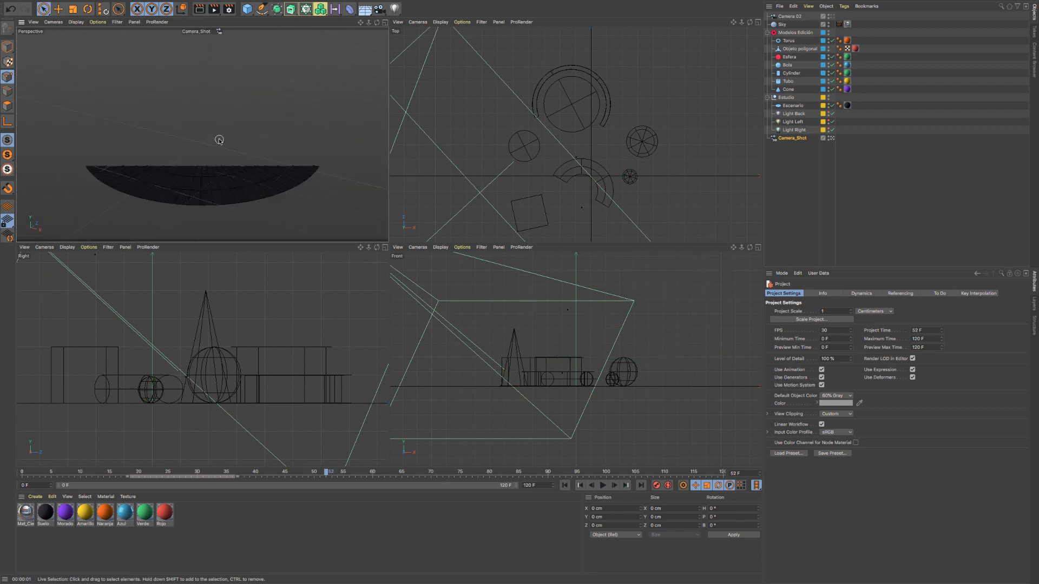
scroll(218, 144, "up", 5)
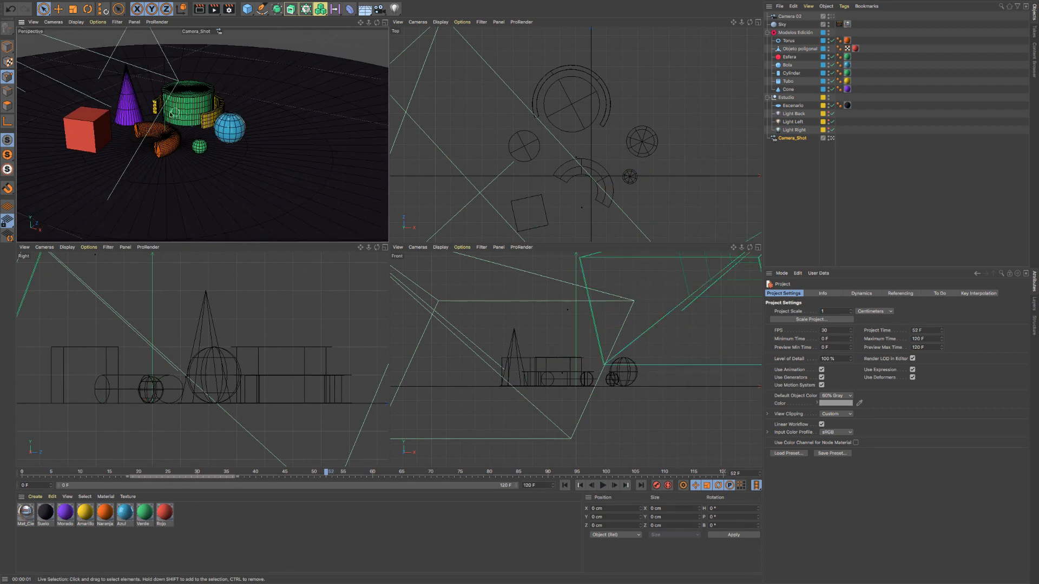
scroll(134, 104, "up", 8)
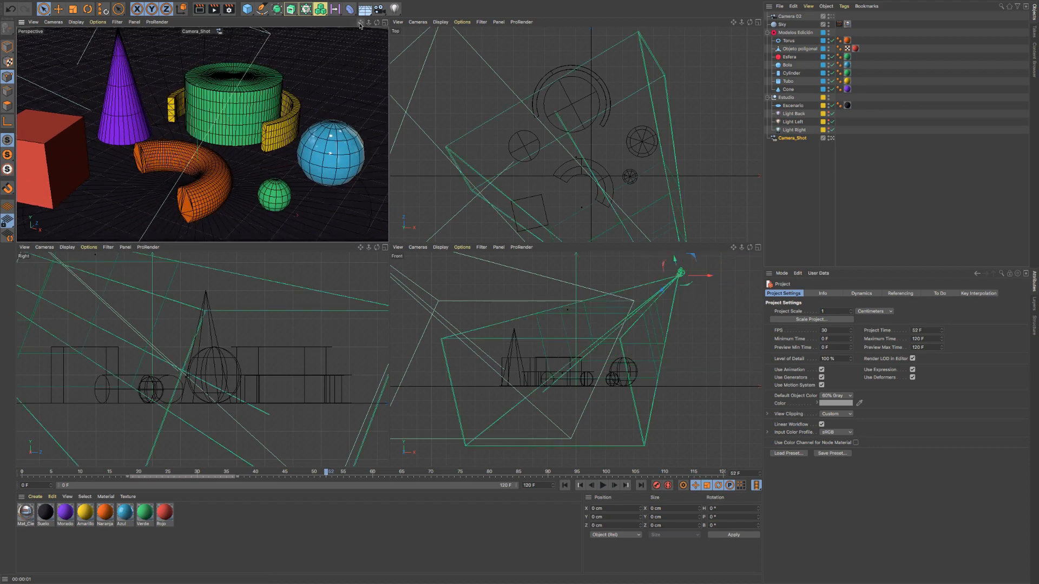
left_click_drag(361, 23, 369, 25)
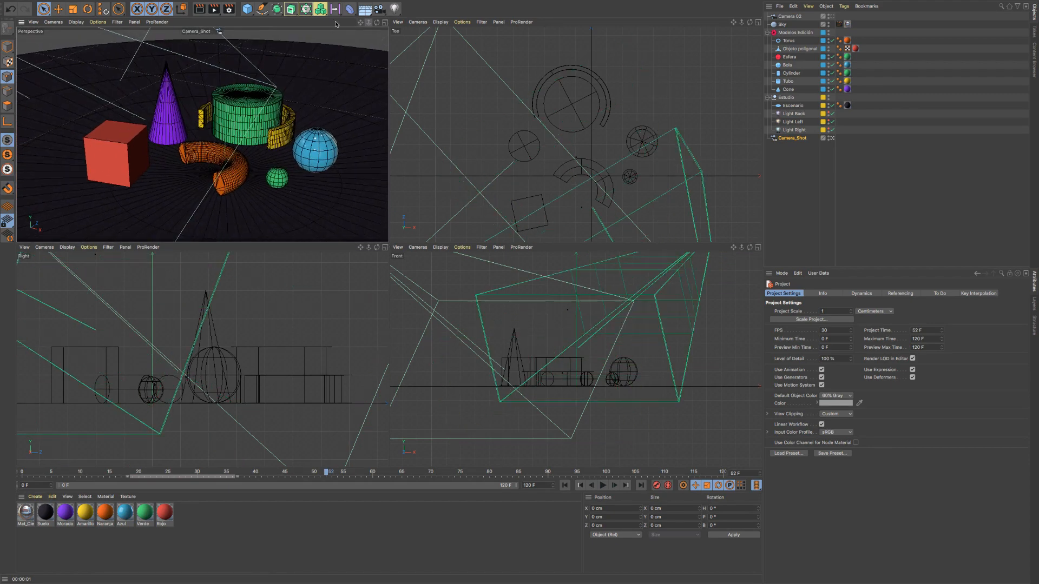
left_click(96, 24)
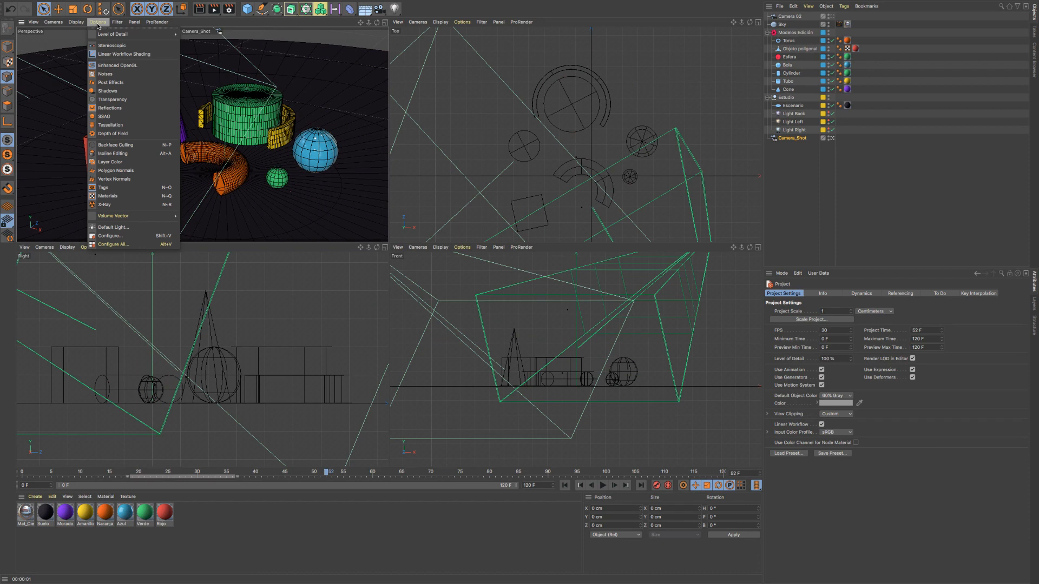
left_click(117, 47)
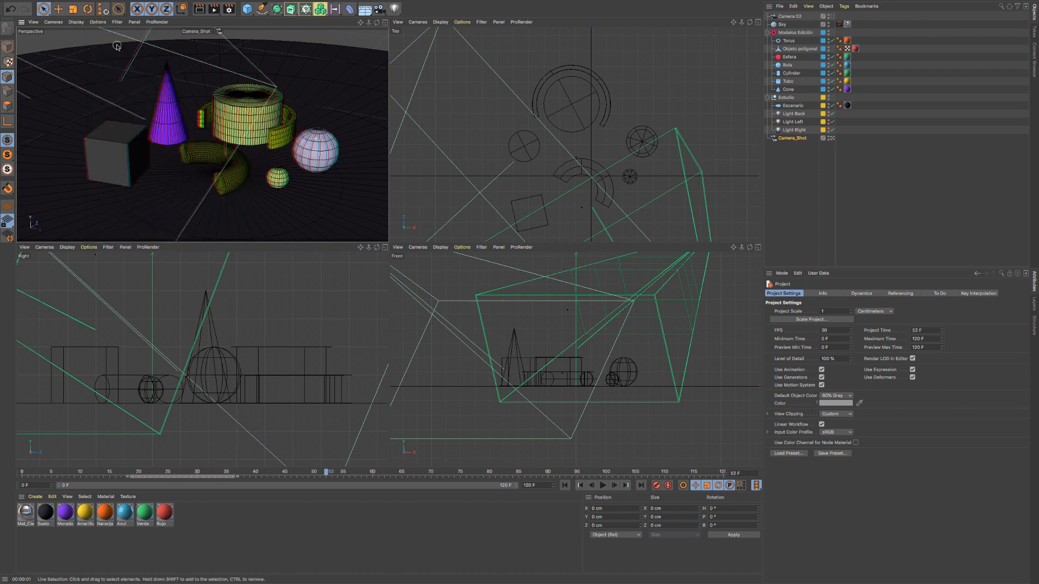
left_click(385, 22)
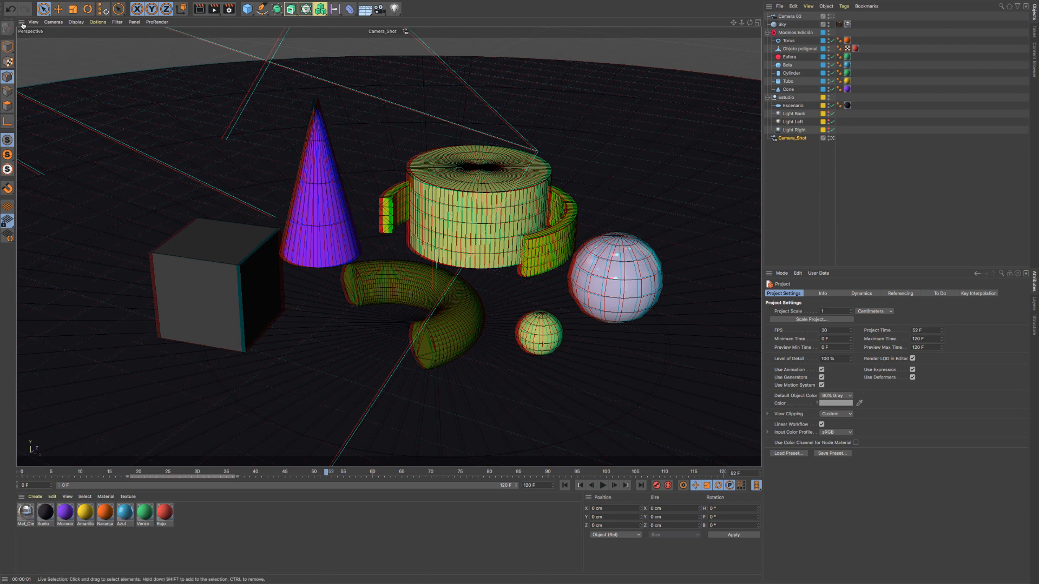
Step: Switch the stereoscopic view to Parallel projection, return it to Perspective, and reframe all the objects
left_click(53, 22)
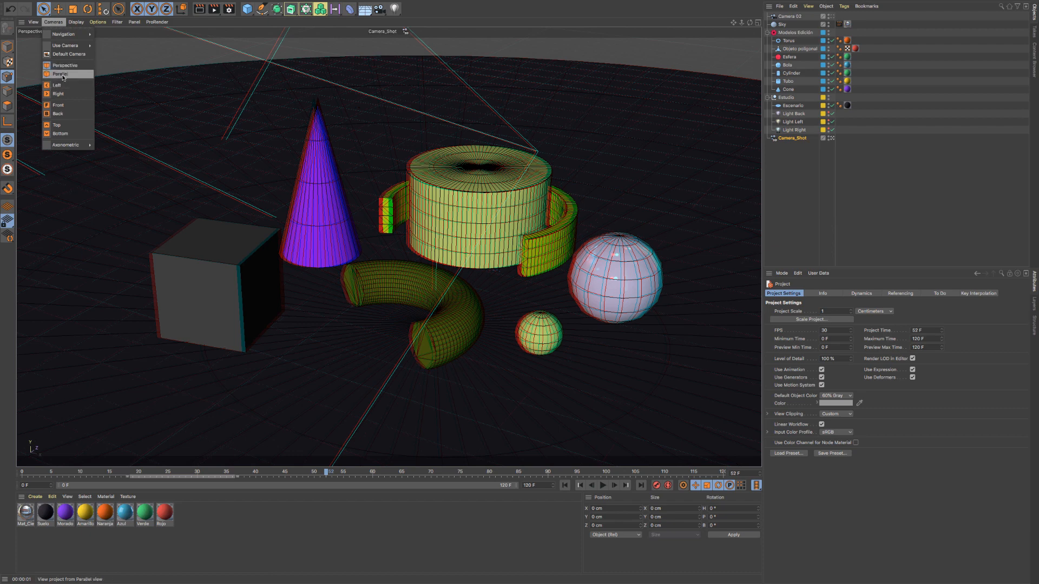
mouse_move(76, 145)
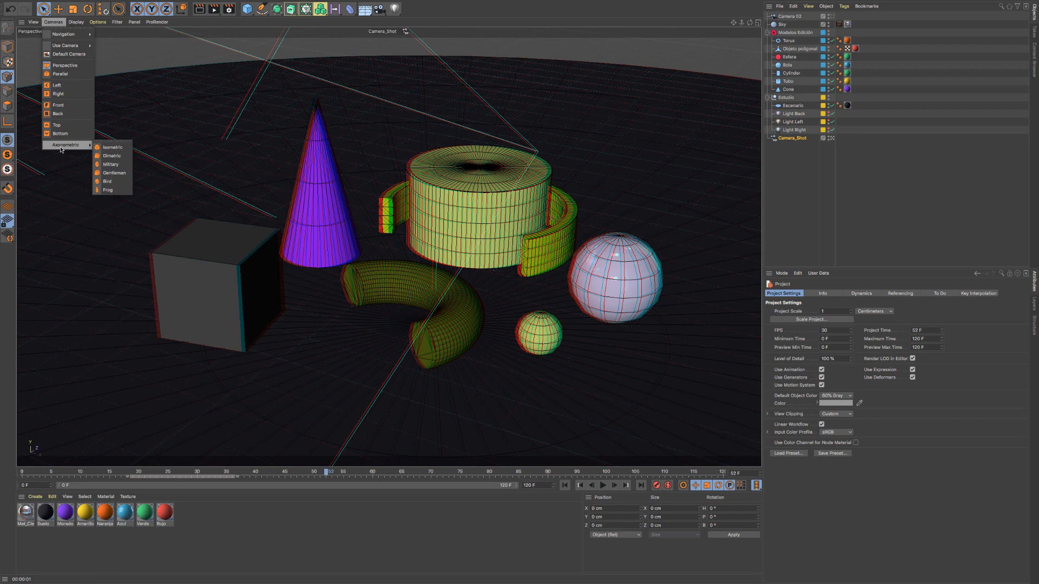
left_click(60, 73)
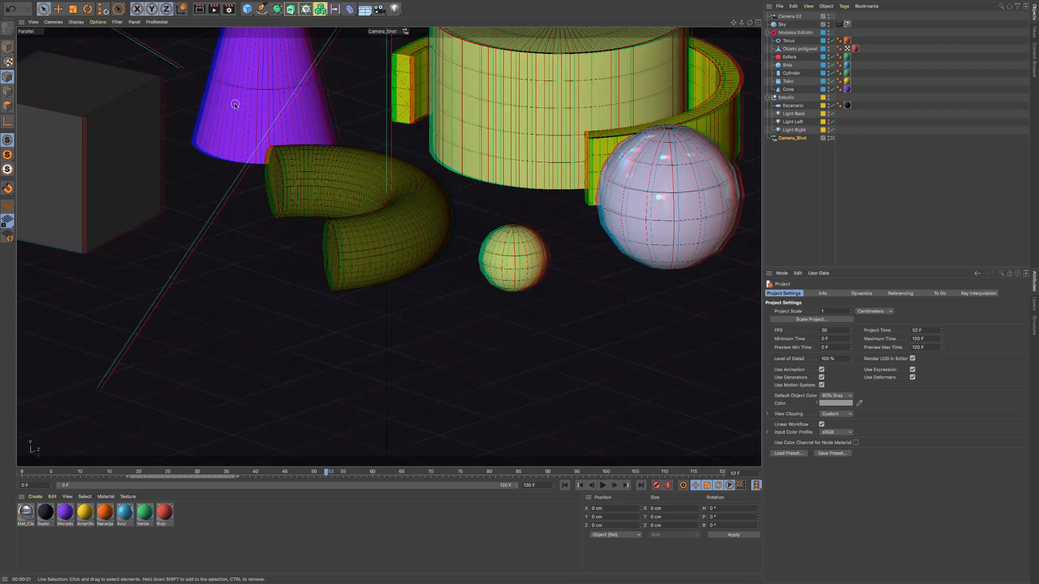
left_click(53, 21)
left_click(65, 66)
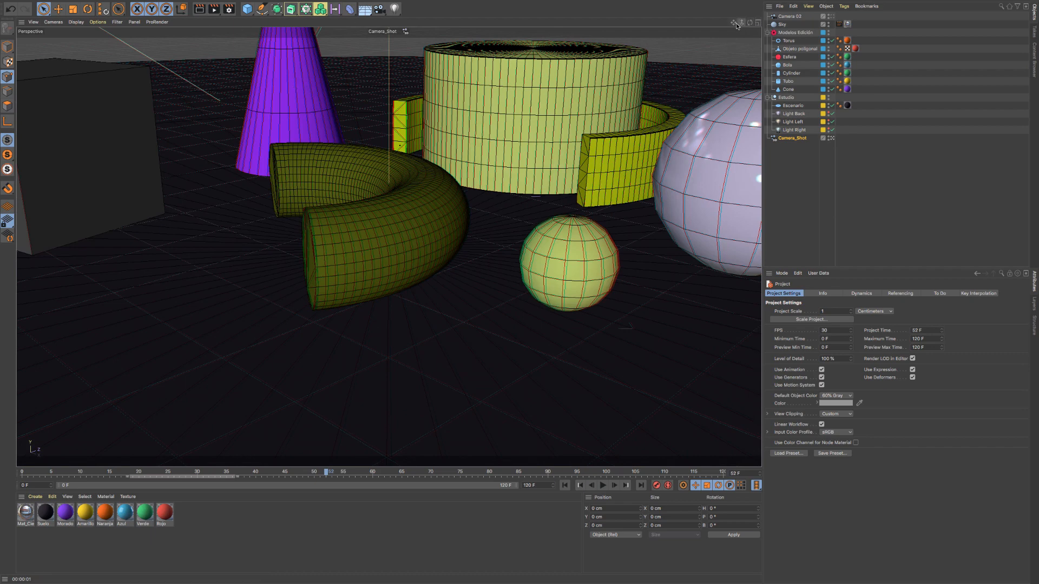
left_click_drag(736, 26, 742, 19)
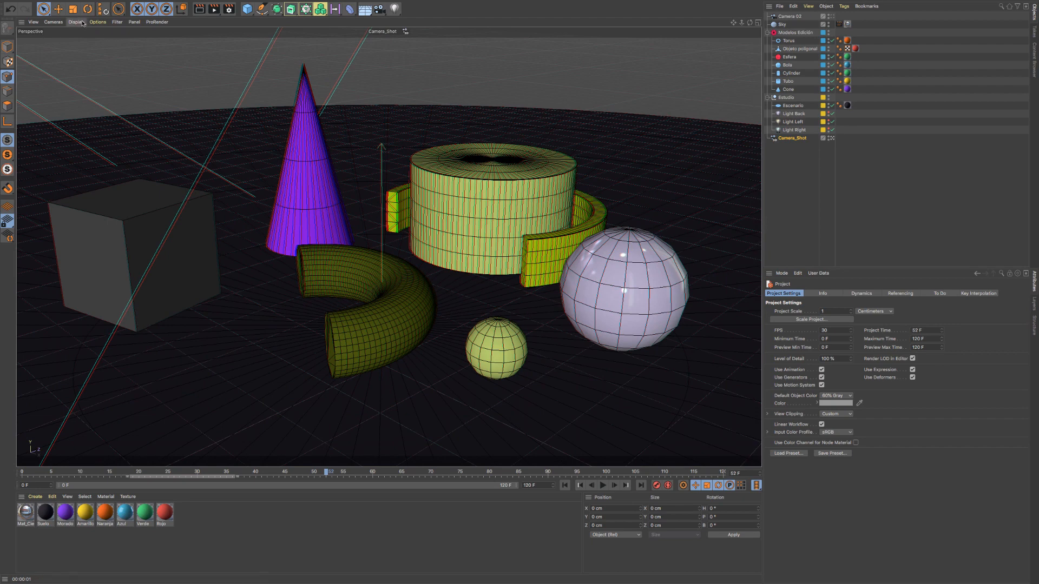
Step: Turn off Stereoscopic and Linear Workflow Shading in the perspective view's options
left_click(77, 22)
mouse_move(98, 22)
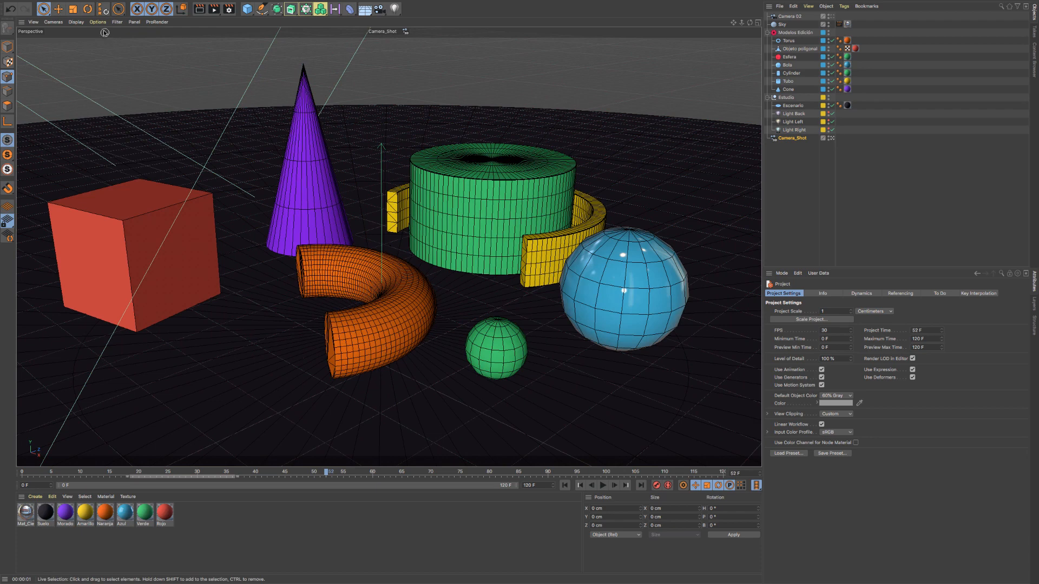
left_click(98, 23)
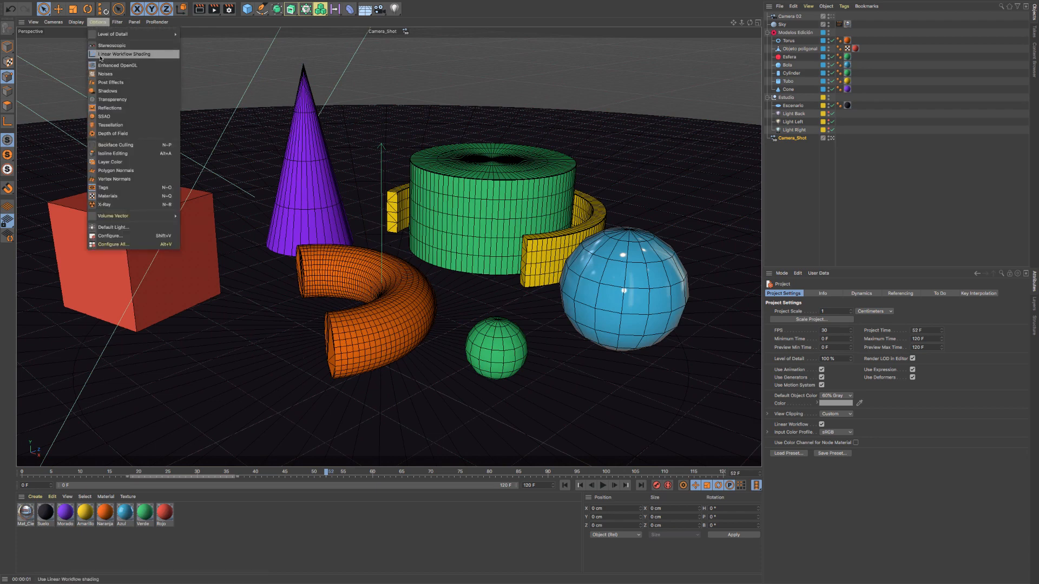
left_click(149, 55)
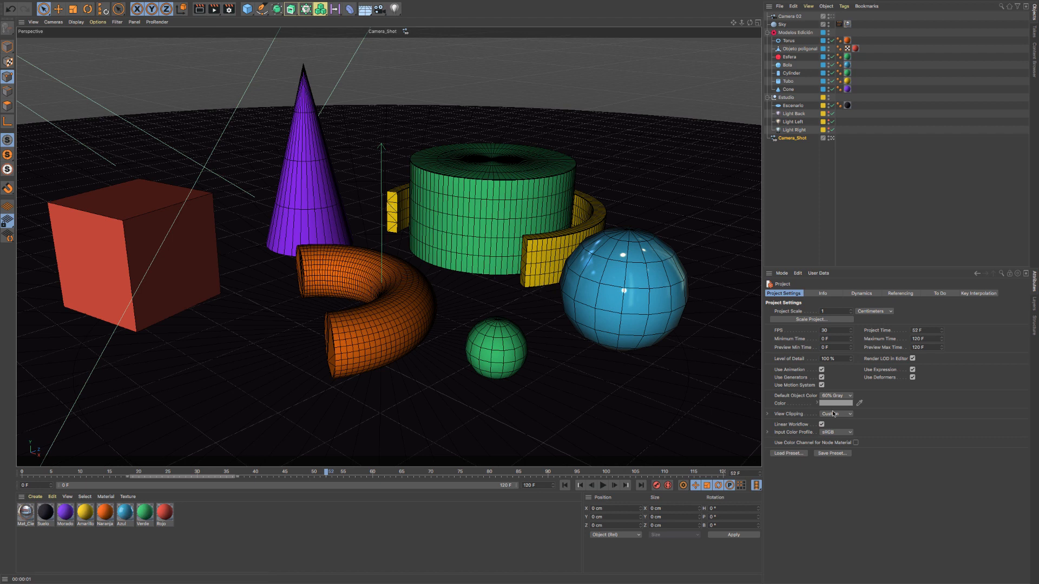
Step: Toggle Linear Workflow off and back on in the project settings
left_click(821, 425)
left_click(821, 425)
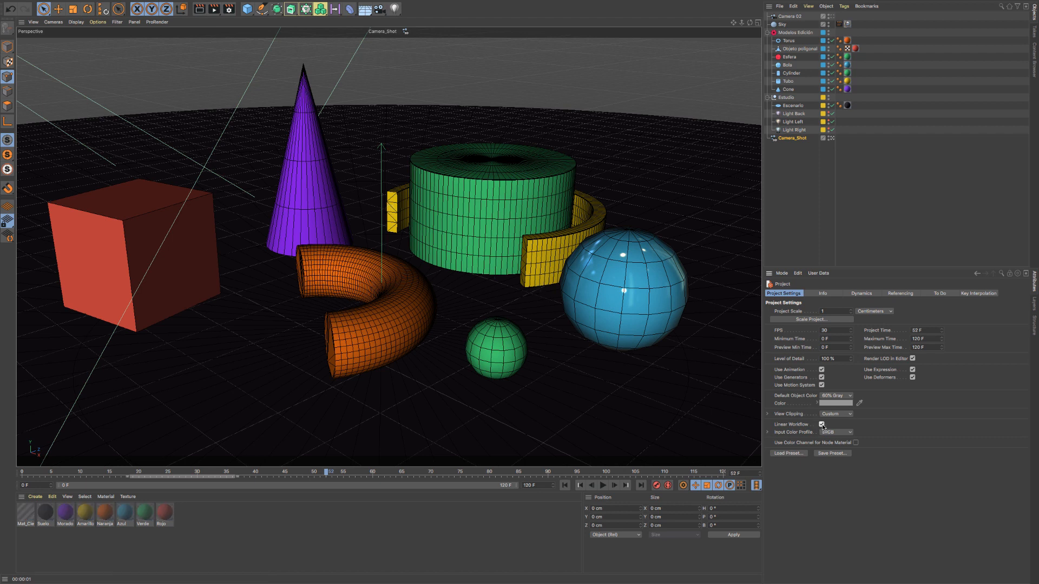
left_click(822, 425)
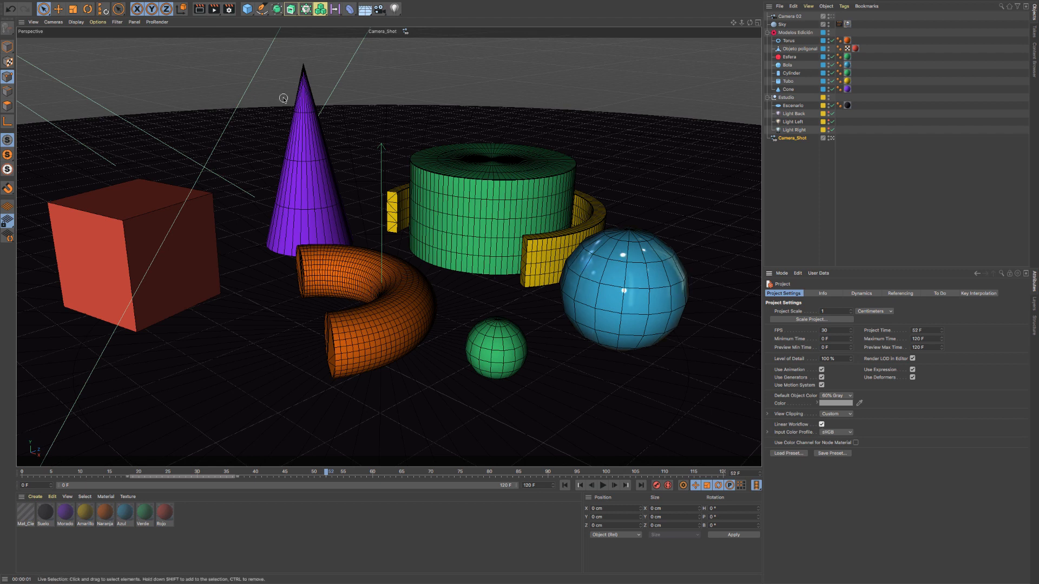
Step: Enable Linear Workflow Shading for the perspective viewport
left_click(97, 23)
left_click(100, 54)
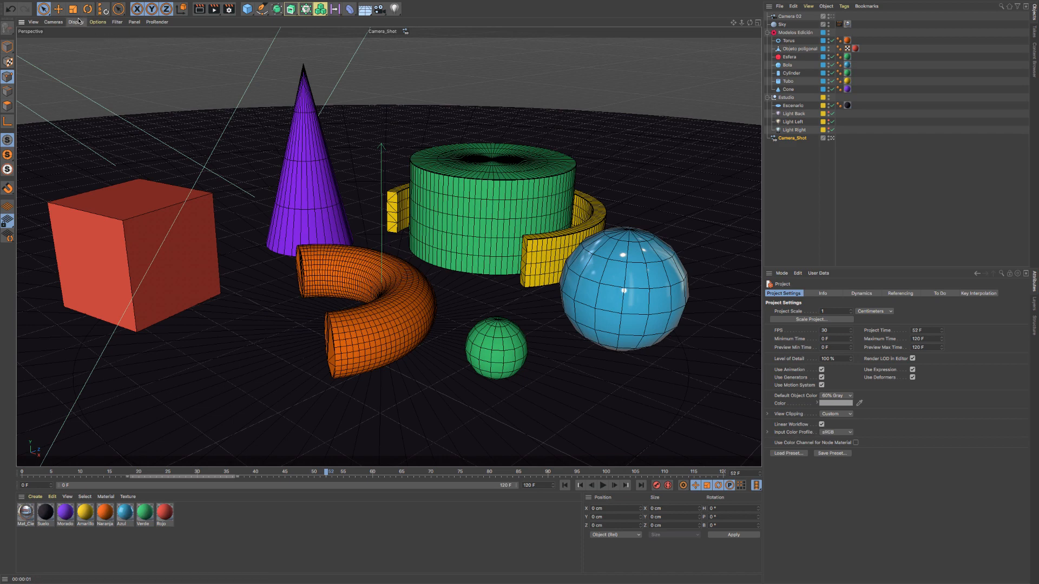
Step: Switch Enhanced OpenGL off temporarily to compare how the viewport displays the materials, and restore it
left_click(97, 22)
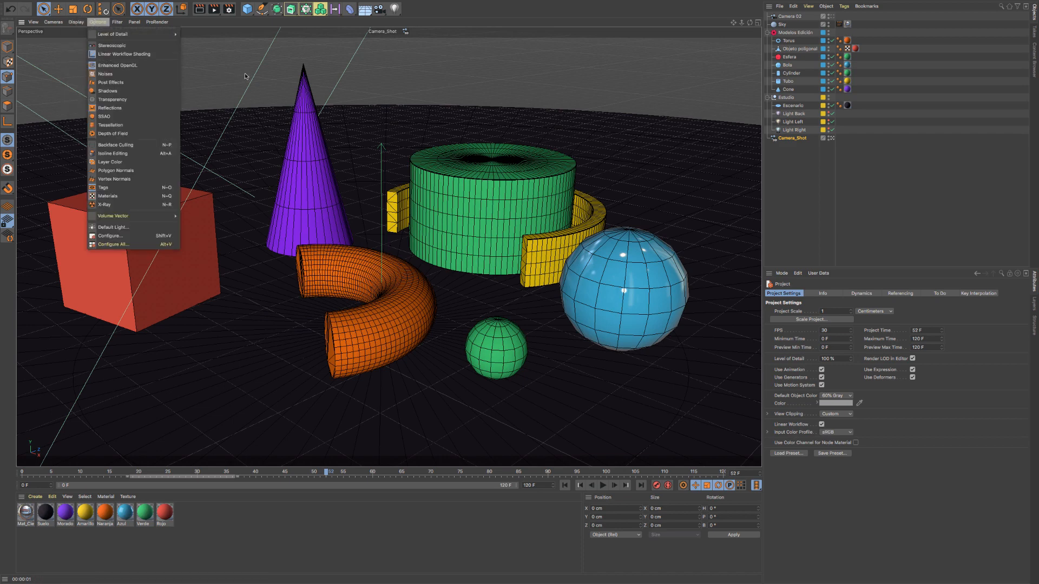
left_click(137, 65)
left_click(92, 22)
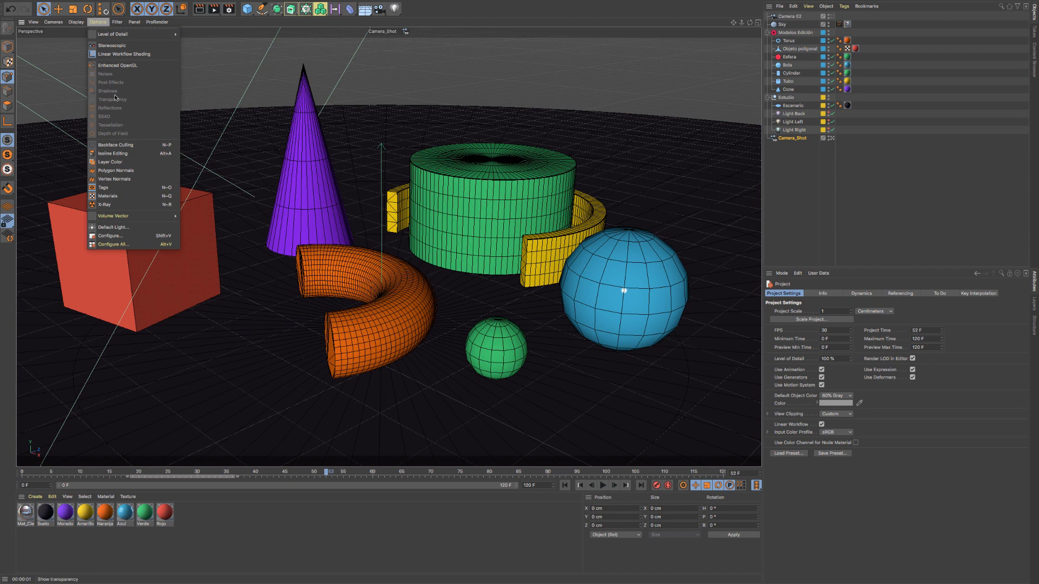
key("Escape")
Step: Open the application's OpenGL preferences and review the Texture Mode and Anti-Aliasing choices
left_click(65, 4)
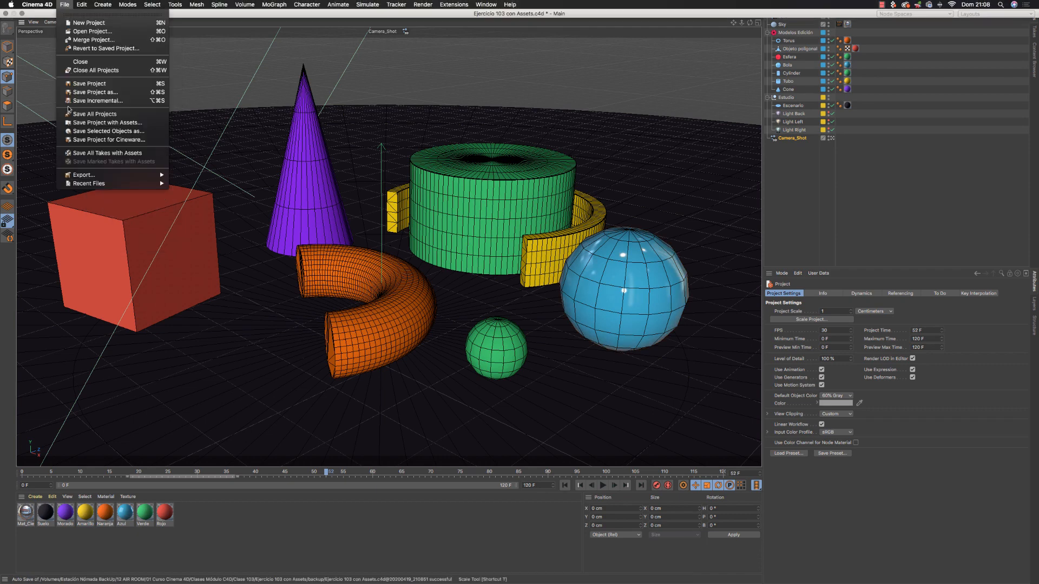
mouse_move(37, 5)
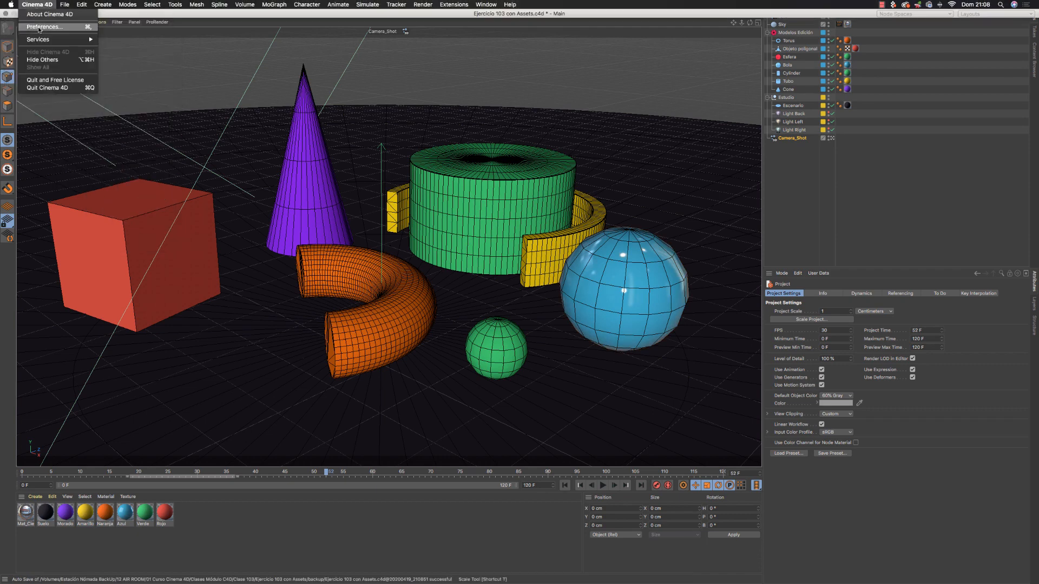
left_click(40, 27)
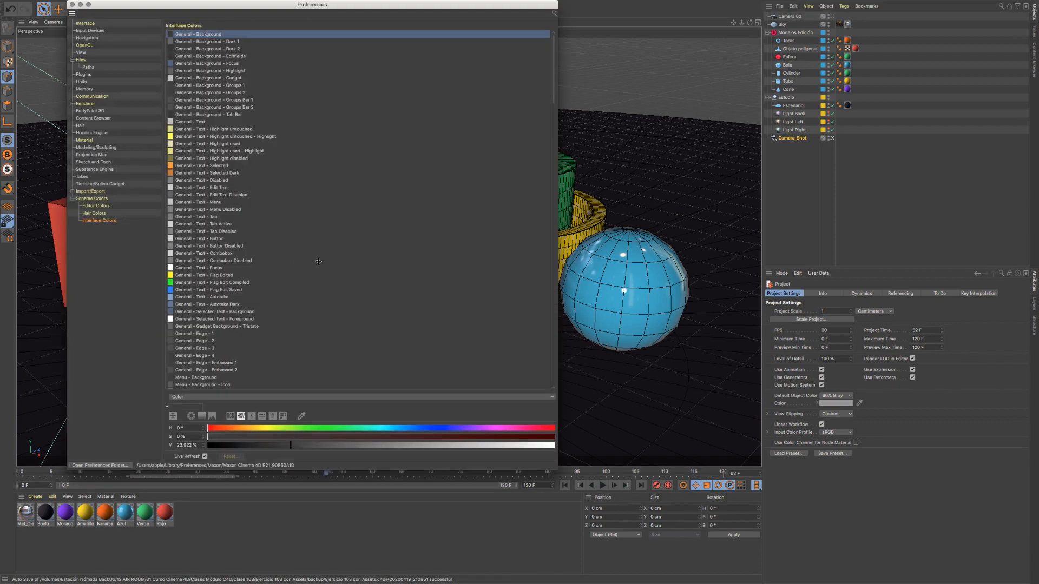
left_click(83, 45)
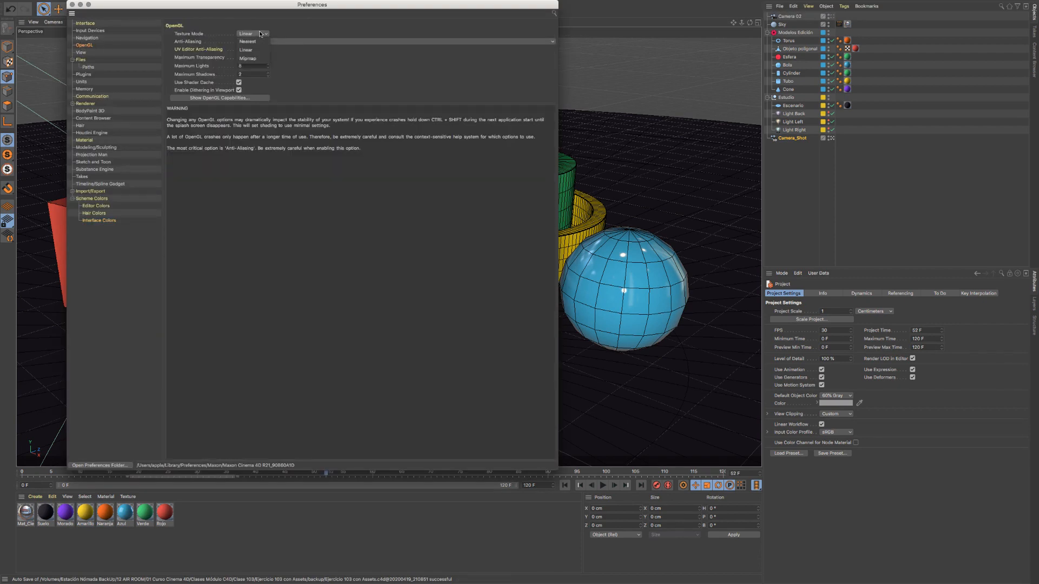
left_click(296, 42)
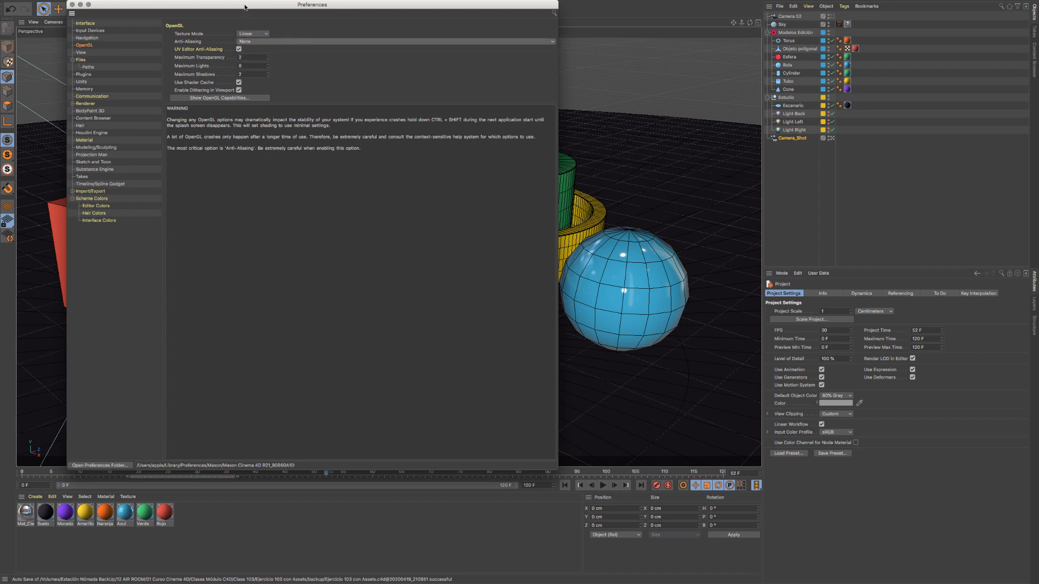
Step: Examine the graphics card's OpenGL capabilities report and close it
left_click_drag(244, 7, 291, 41)
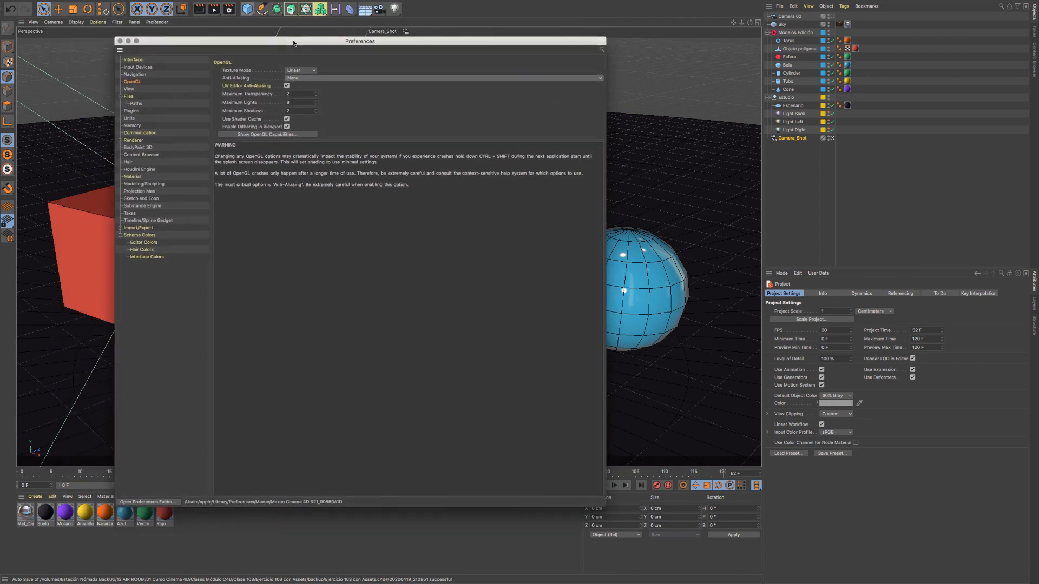
left_click(287, 132)
left_click_drag(185, 23, 187, 28)
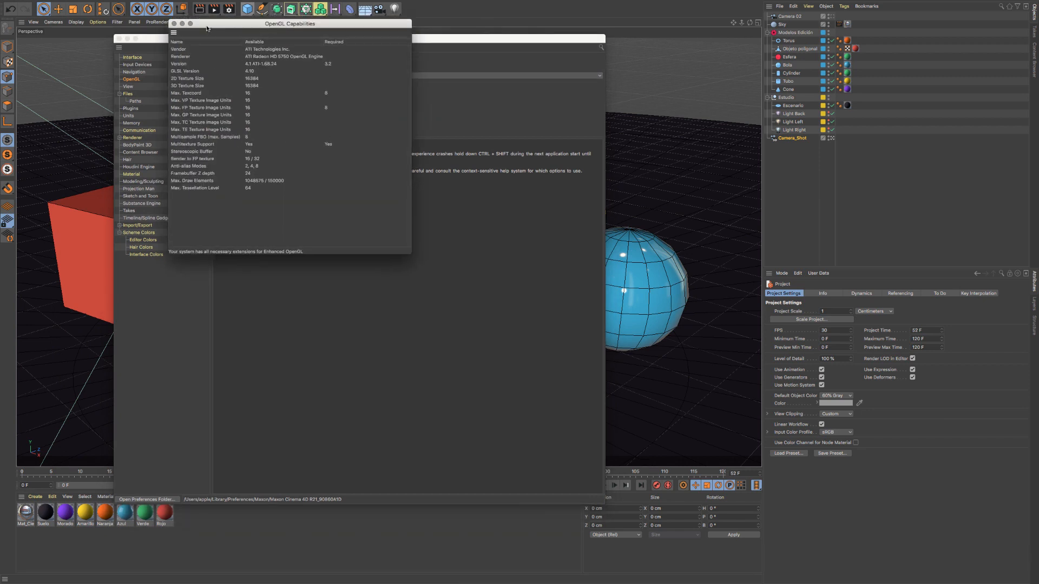
left_click(173, 24)
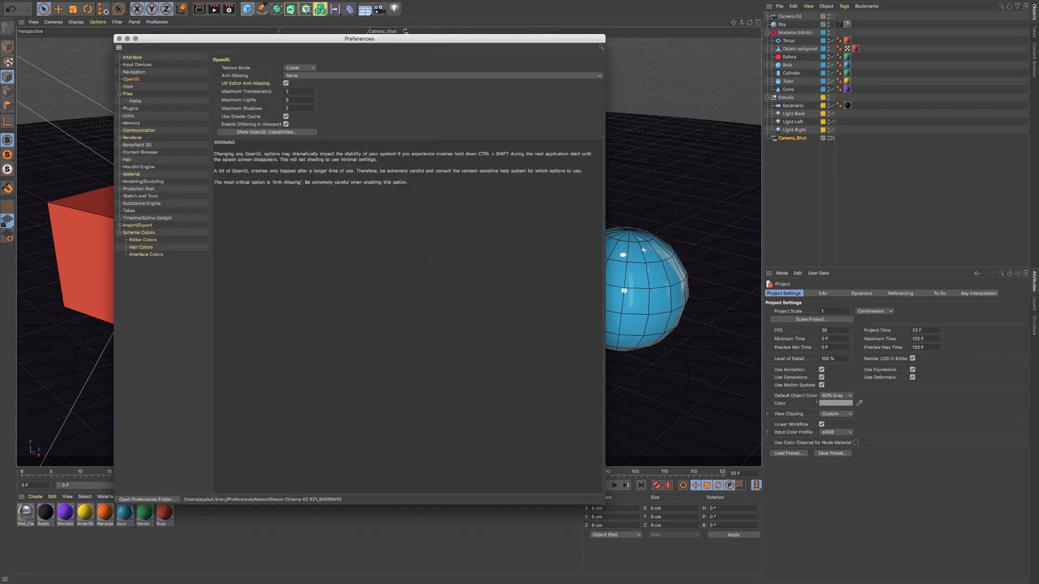
Step: Recheck the OpenGL Texture Mode setting and close the preferences
left_click_drag(190, 39, 196, 41)
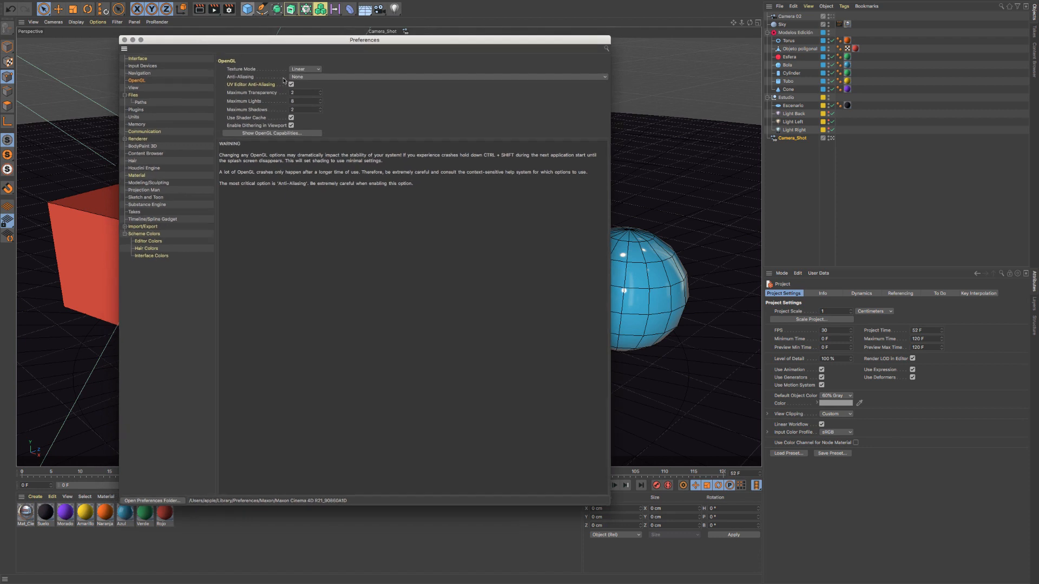
left_click(319, 71)
left_click(312, 40)
left_click(124, 41)
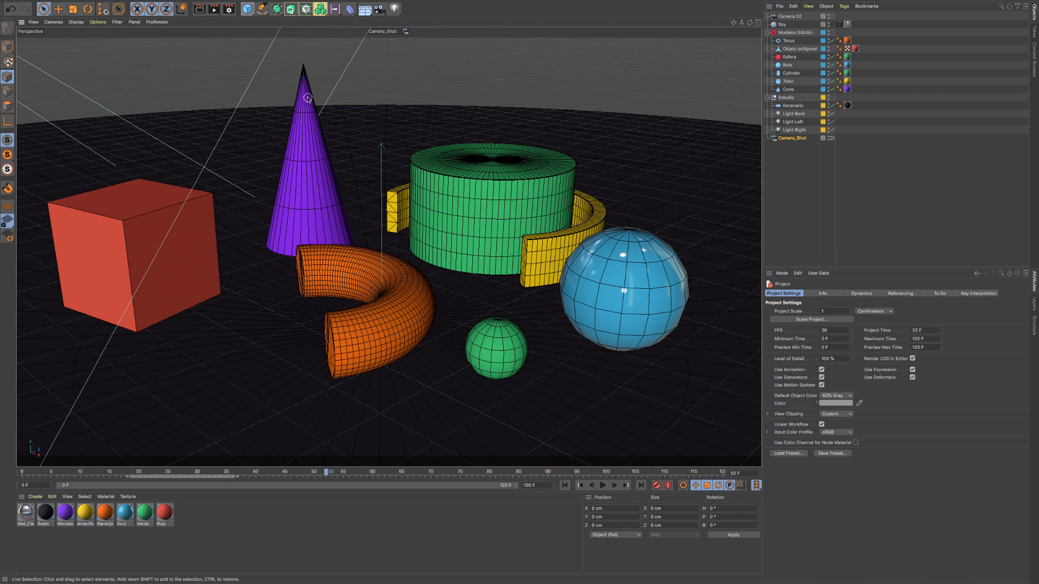
left_click(98, 23)
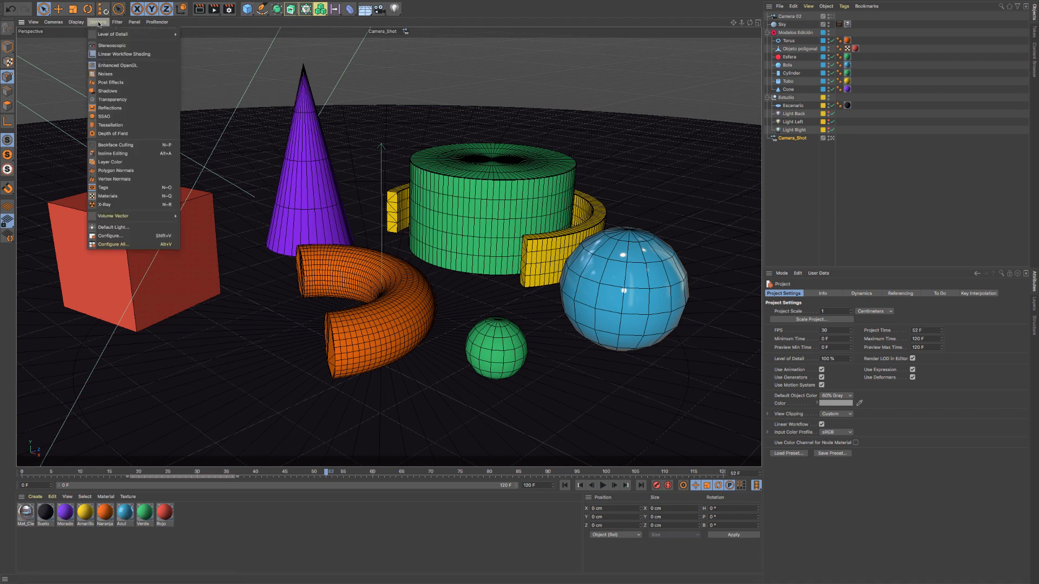
mouse_move(157, 23)
left_click(218, 21)
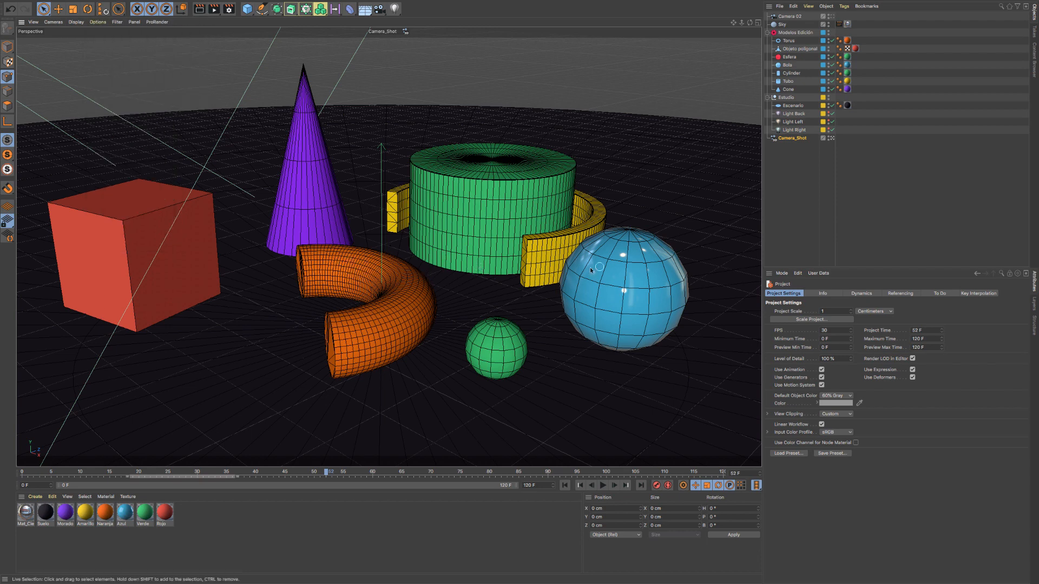
left_click(99, 22)
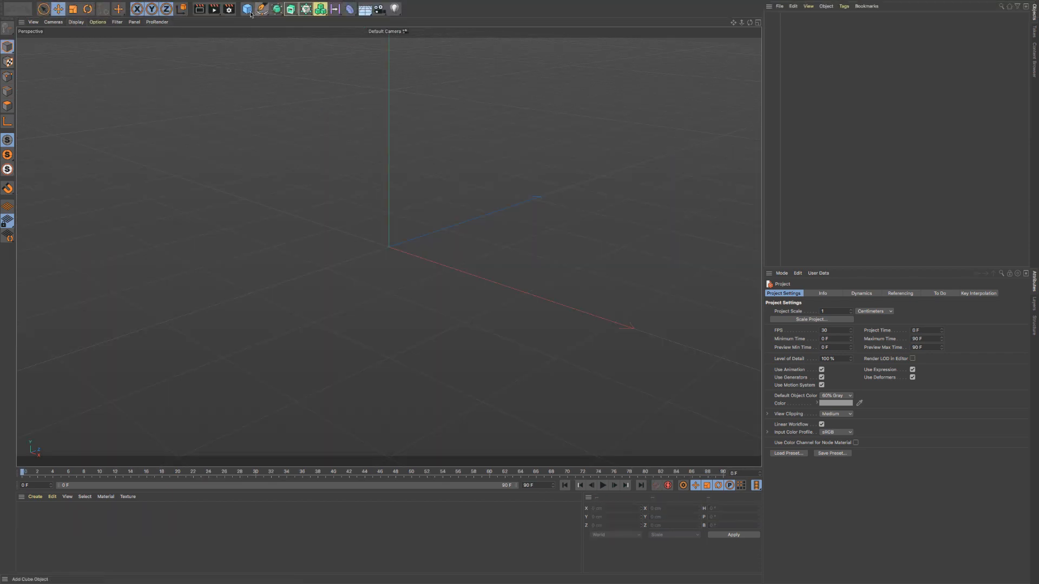
Step: Add a plane and a sphere primitive to the new empty scene
left_click(247, 8)
left_click(317, 34)
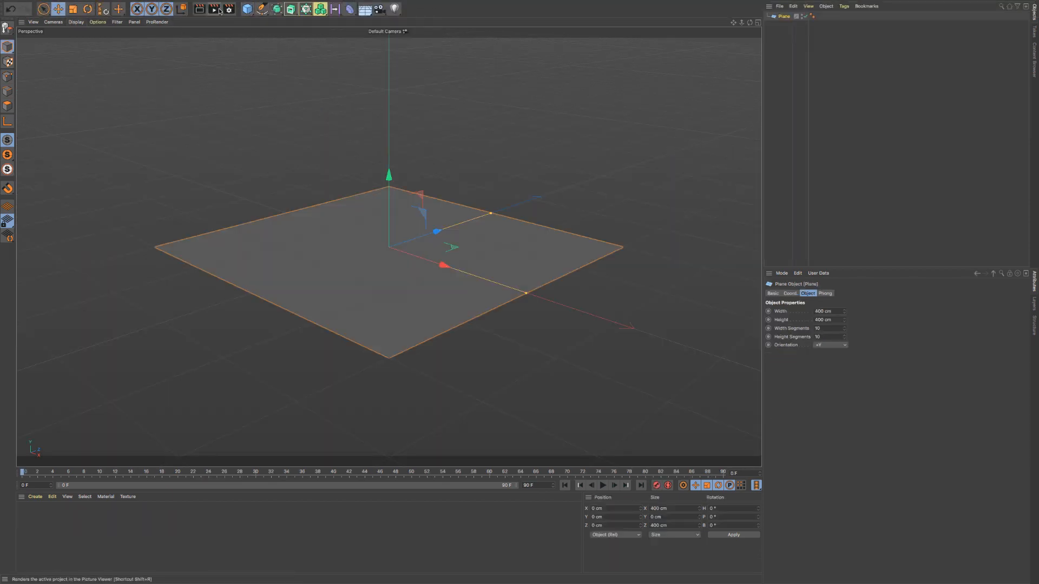
left_click(247, 9)
left_click(416, 34)
Step: Shrink the sphere to a radius of about 33.5 cm and rest it on the plane at a height of about 34 cm
left_click_drag(398, 179, 408, 88)
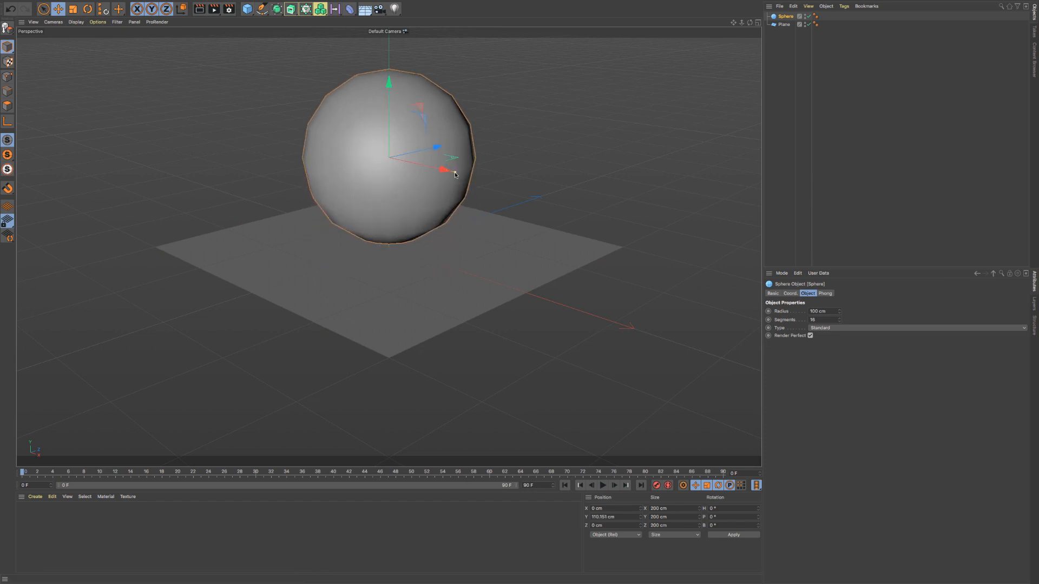
left_click_drag(455, 171, 409, 161)
left_click_drag(391, 102, 393, 169)
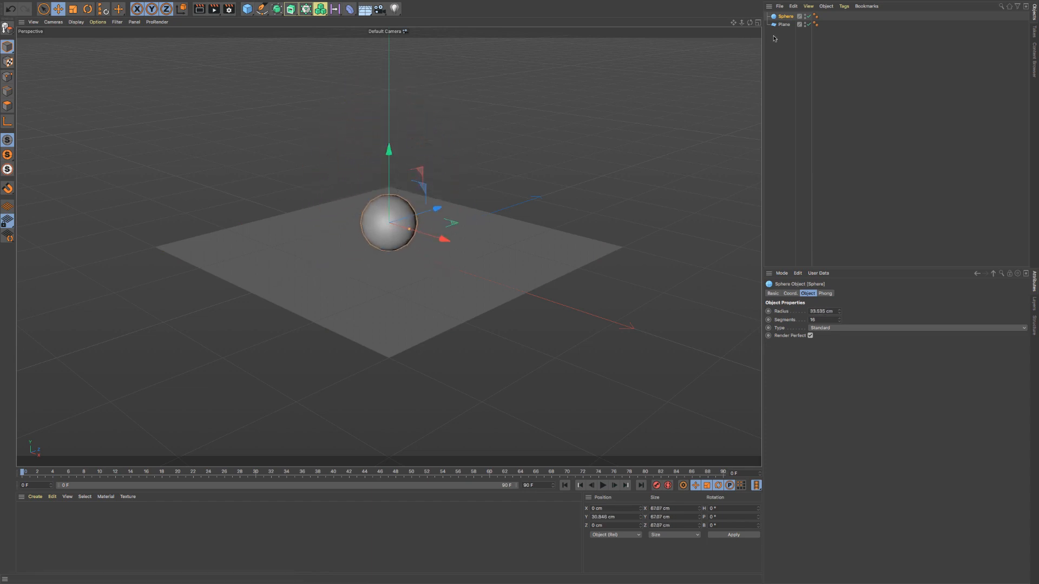
key("F5")
left_click_drag(575, 355, 576, 345)
scroll(246, 89, "down", 5)
left_click(384, 23)
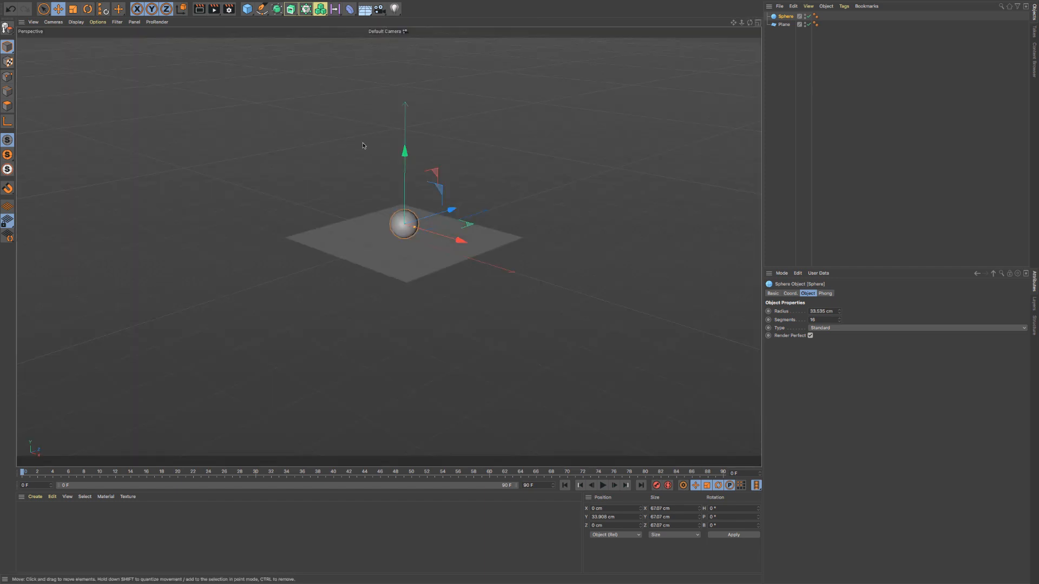
Step: Add a light and place it above and beside the sphere, at about X 224, Y 207, Z -47 cm
left_click(394, 9)
left_click_drag(453, 252, 562, 296)
left_click_drag(516, 240, 508, 135)
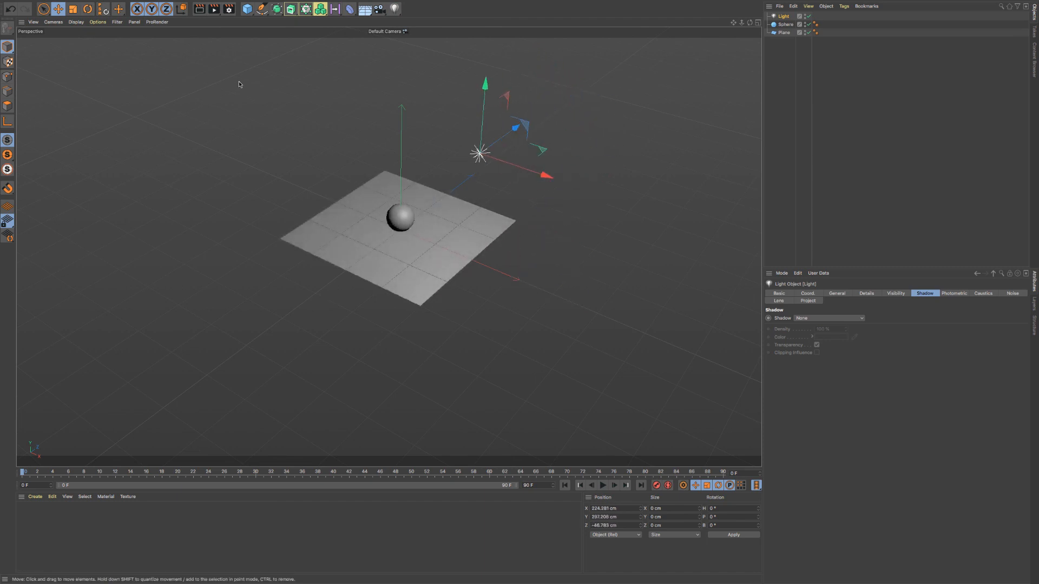
left_click(75, 22)
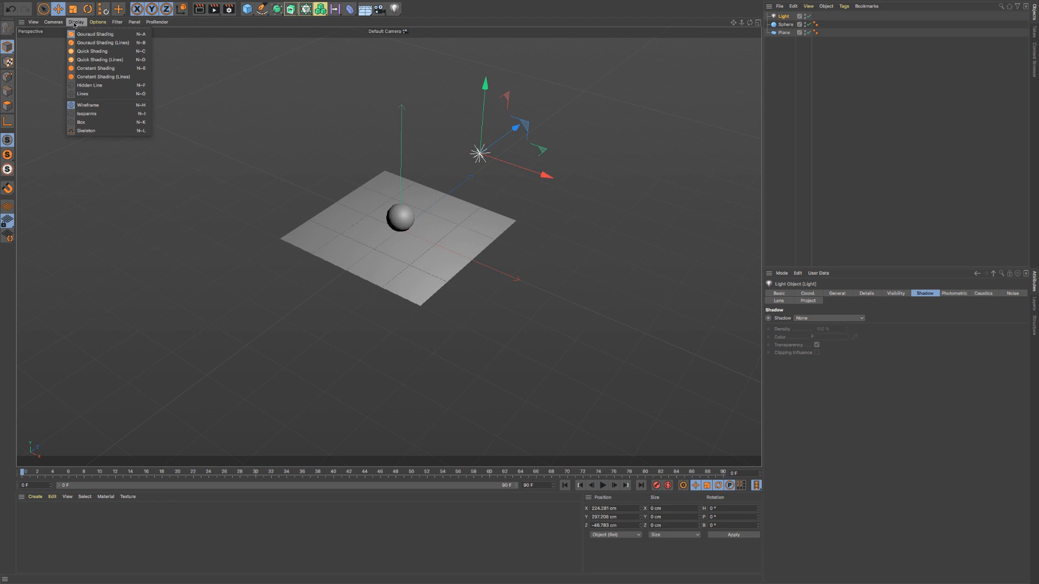
mouse_move(98, 22)
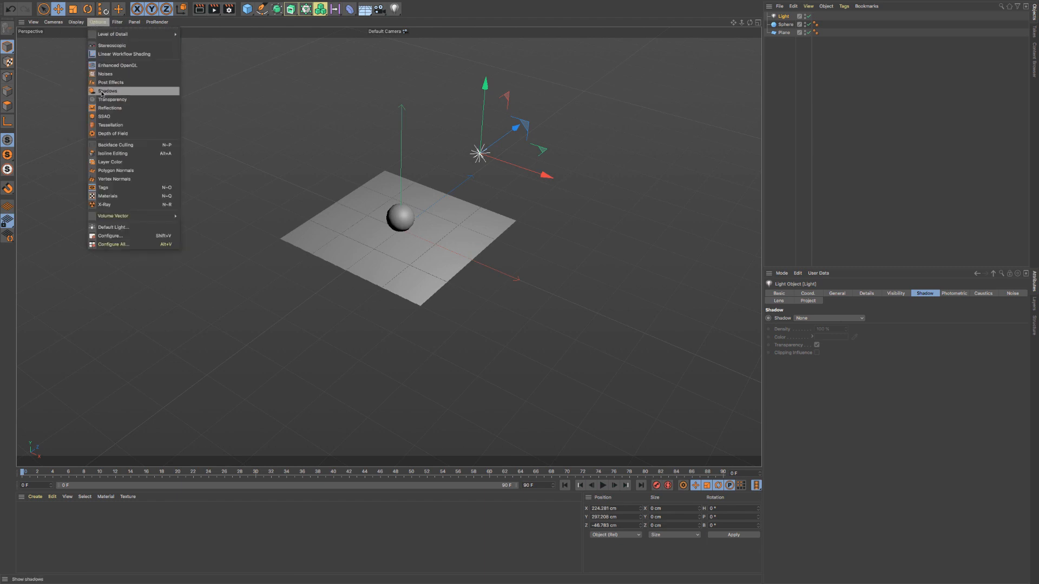
left_click(374, 121)
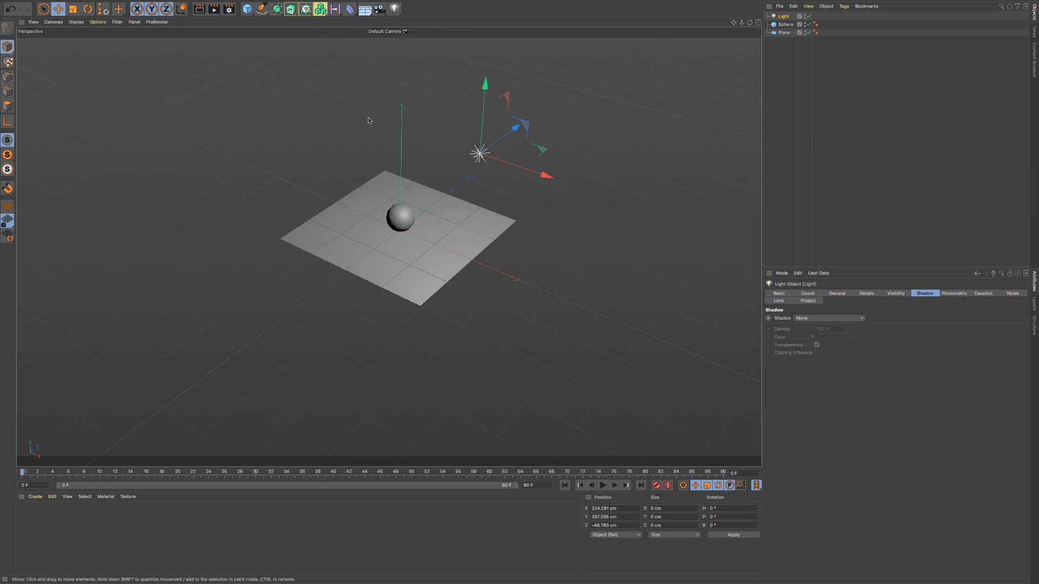
Step: Preview-render the view and set the light's shadow type to Shadow Maps (Soft)
left_click(837, 293)
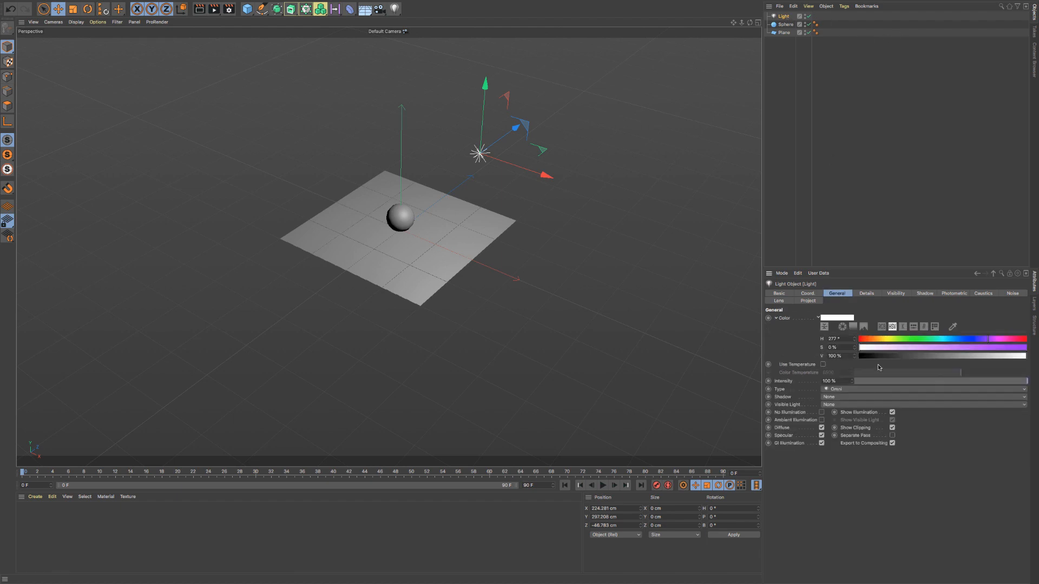
left_click(199, 8)
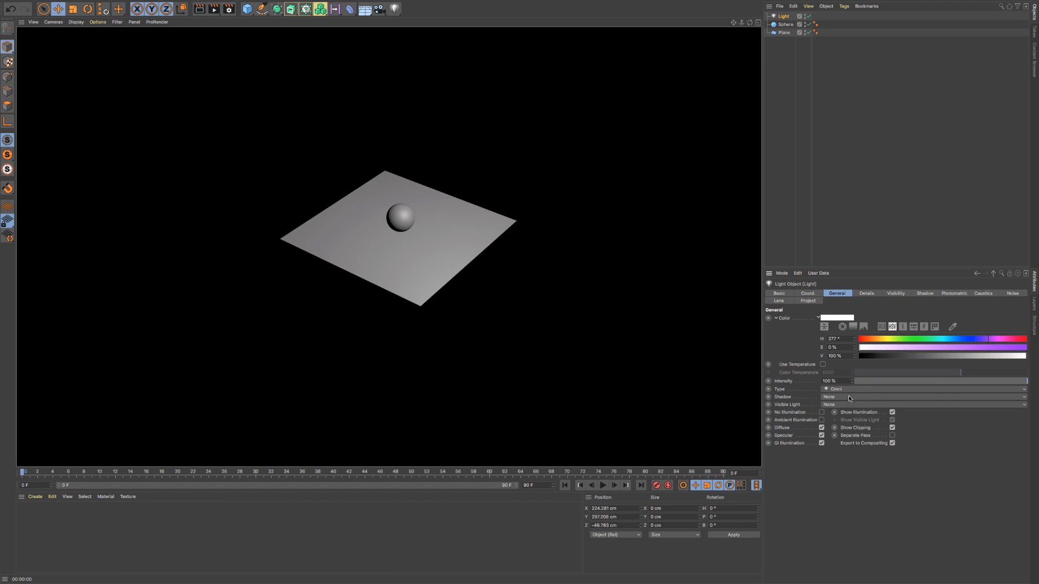
left_click(849, 397)
left_click(853, 418)
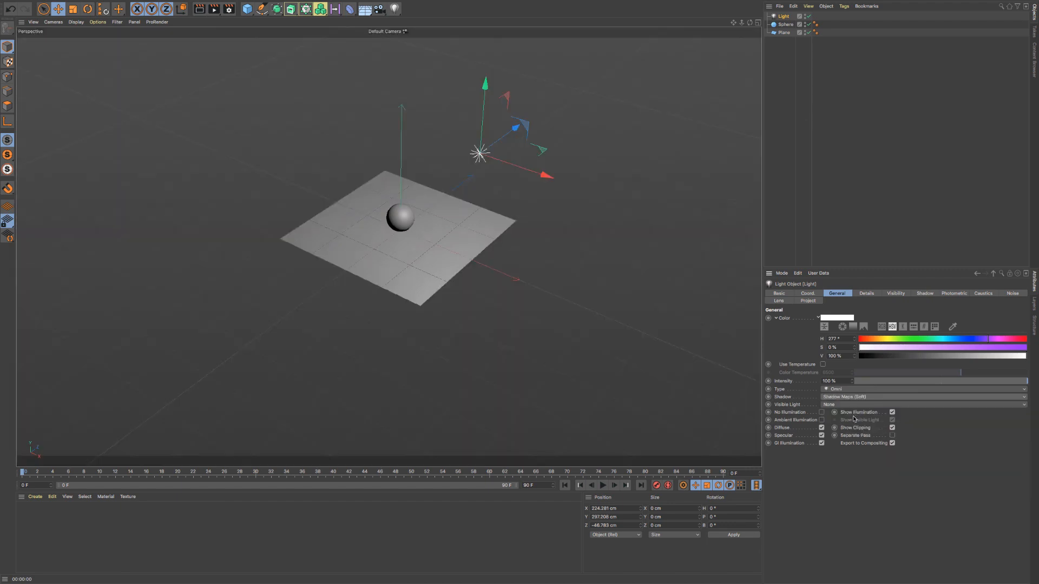
Step: Set the light's falloff to Inverse Square (Physically Accurate) and shrink its radius by roughly a quarter
left_click(867, 294)
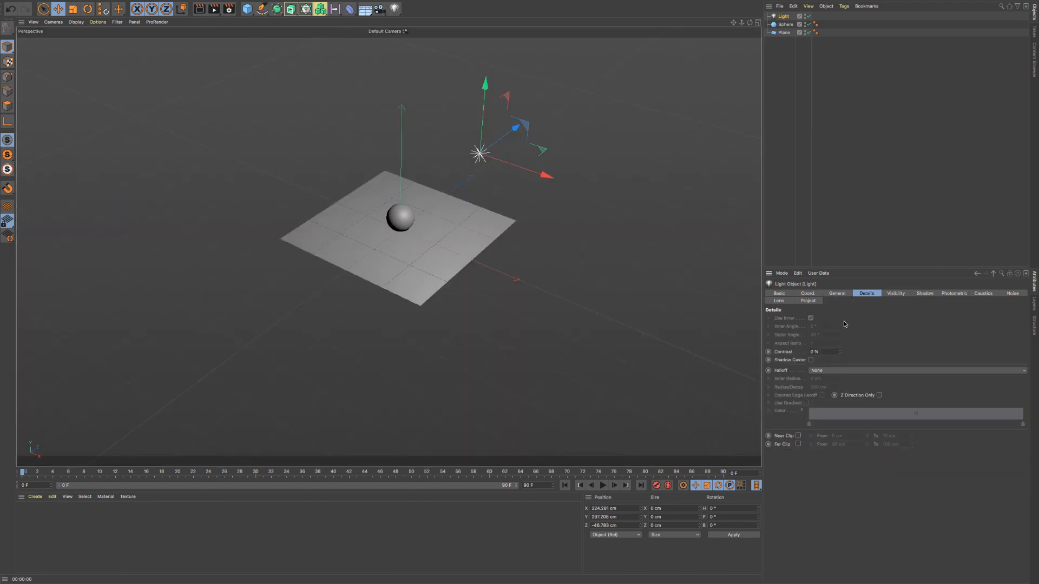
left_click(839, 370)
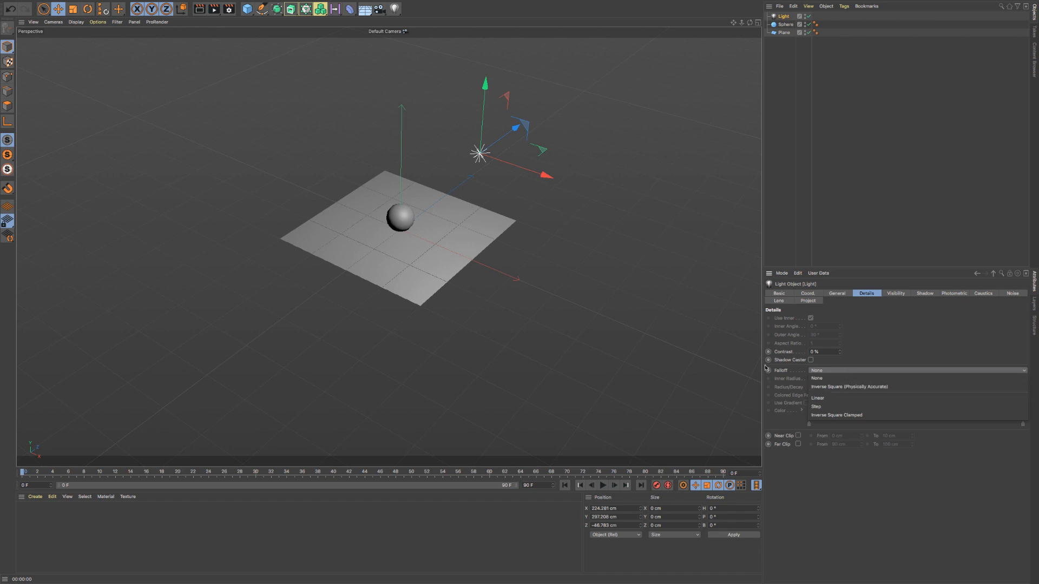
left_click(844, 387)
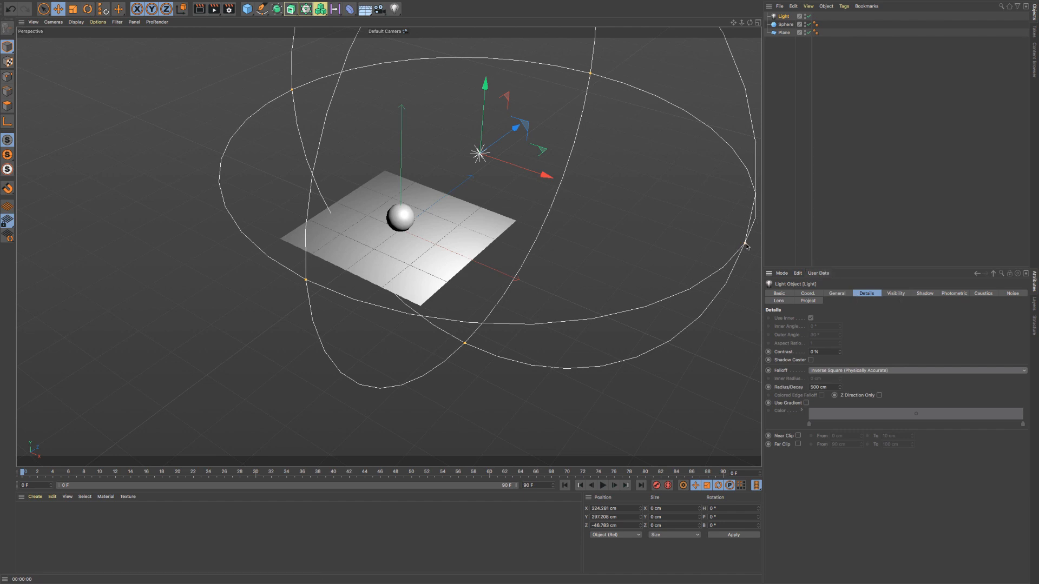
left_click_drag(745, 244, 659, 229)
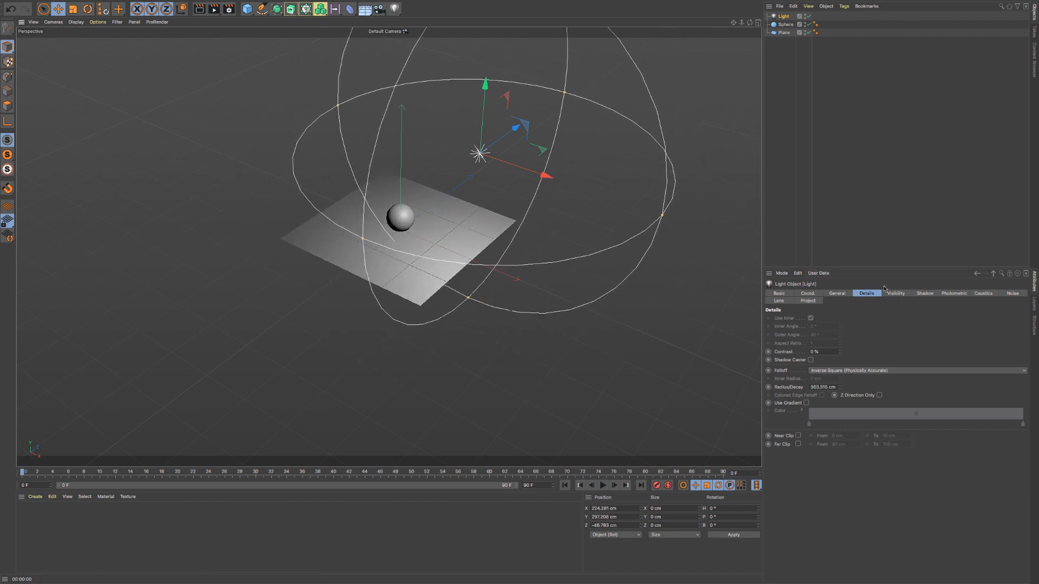
Step: Set the light's shadow map resolution to 1250x1250 and preview-render the view
left_click(919, 296)
left_click(855, 363)
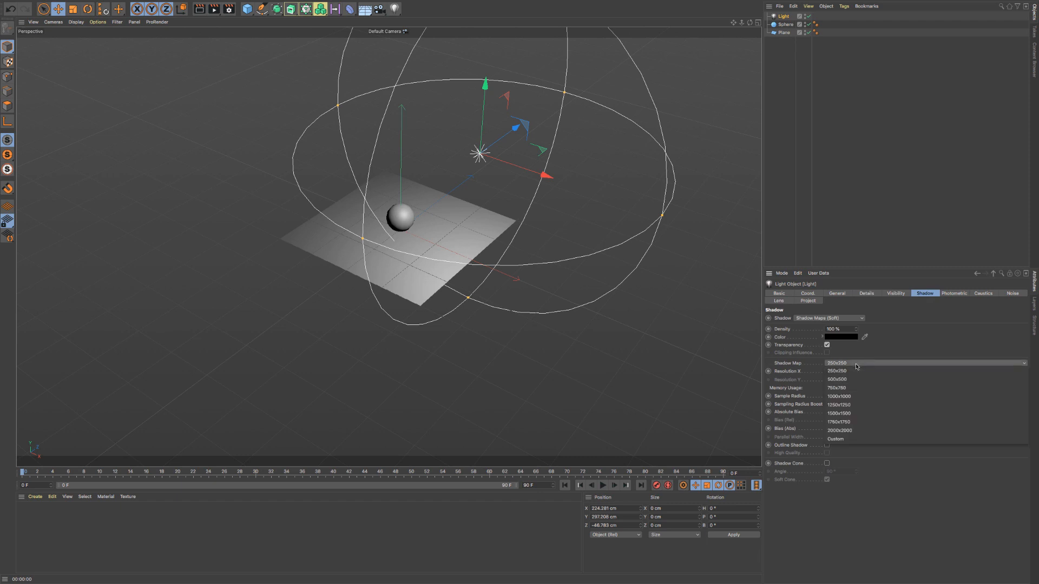
left_click(844, 407)
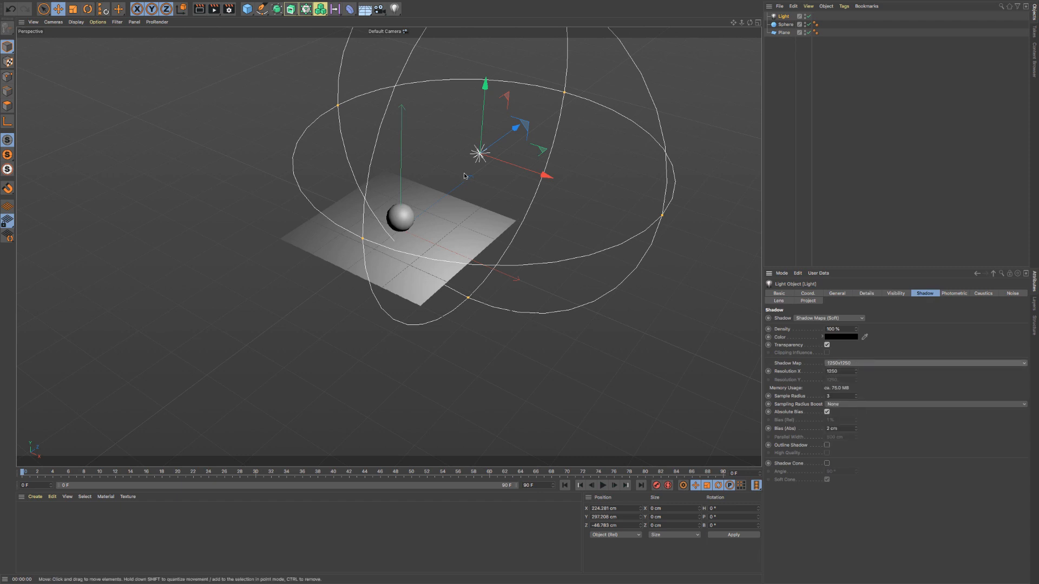
left_click(198, 10)
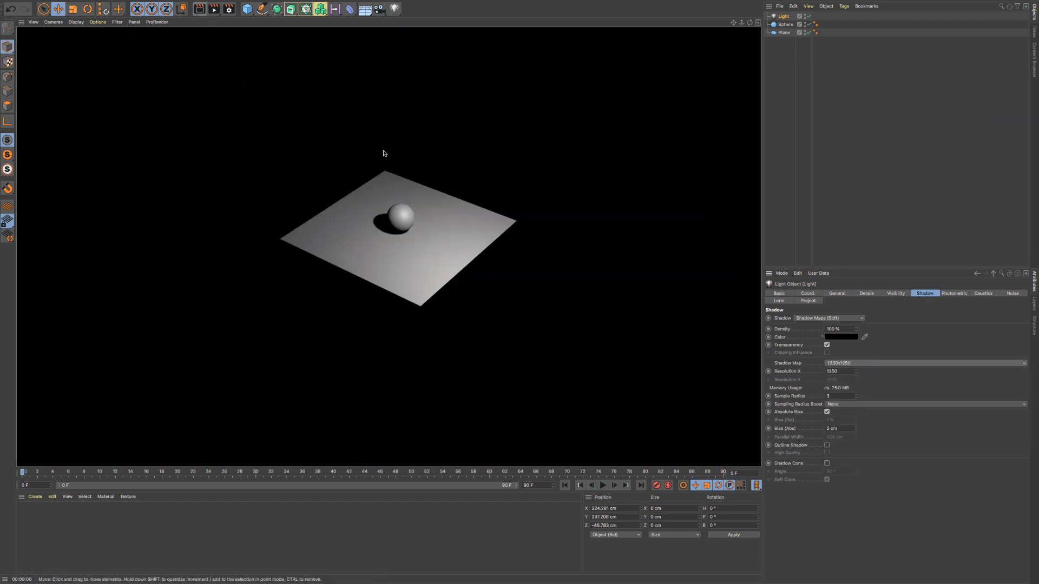
Step: Close the render preview and turn on Shadows in the viewport display options
left_click(505, 169)
left_click(76, 22)
mouse_move(97, 22)
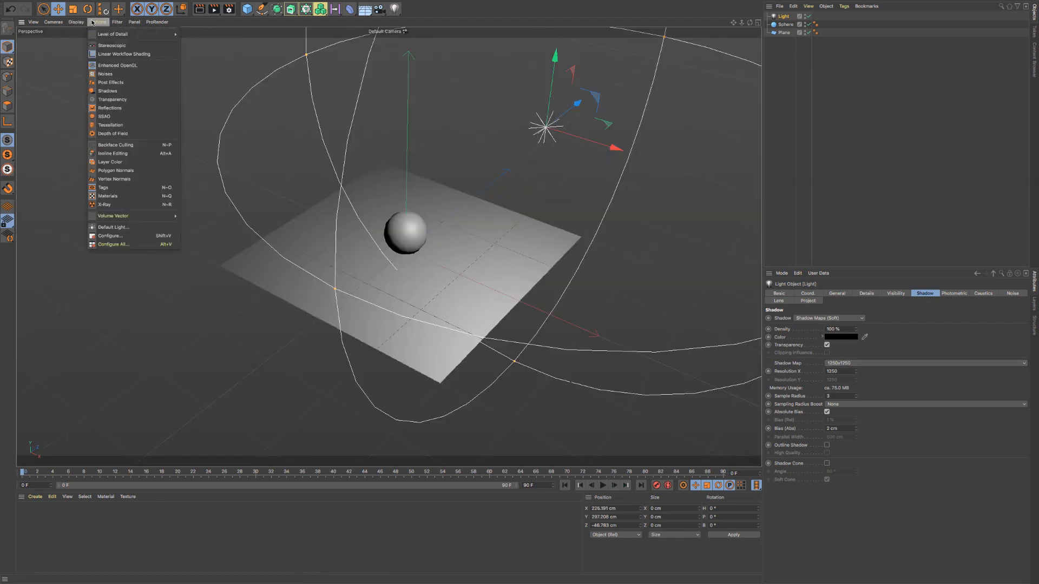
left_click(109, 92)
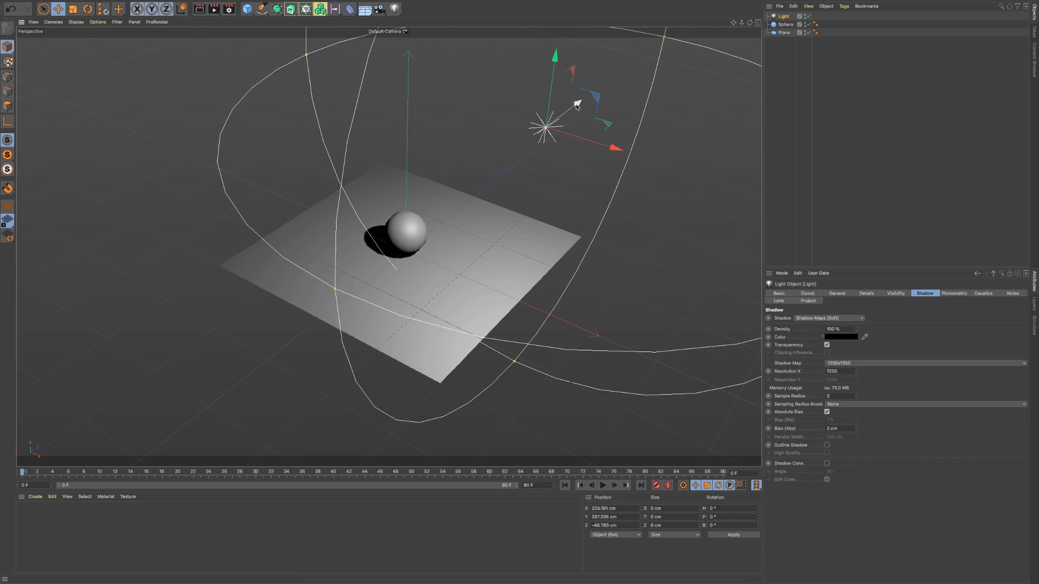
Step: Move the light farther back and higher above the plane, to about X 217, Y 258, Z 80 cm
left_click_drag(577, 103, 549, 103)
left_click_drag(587, 167, 592, 108)
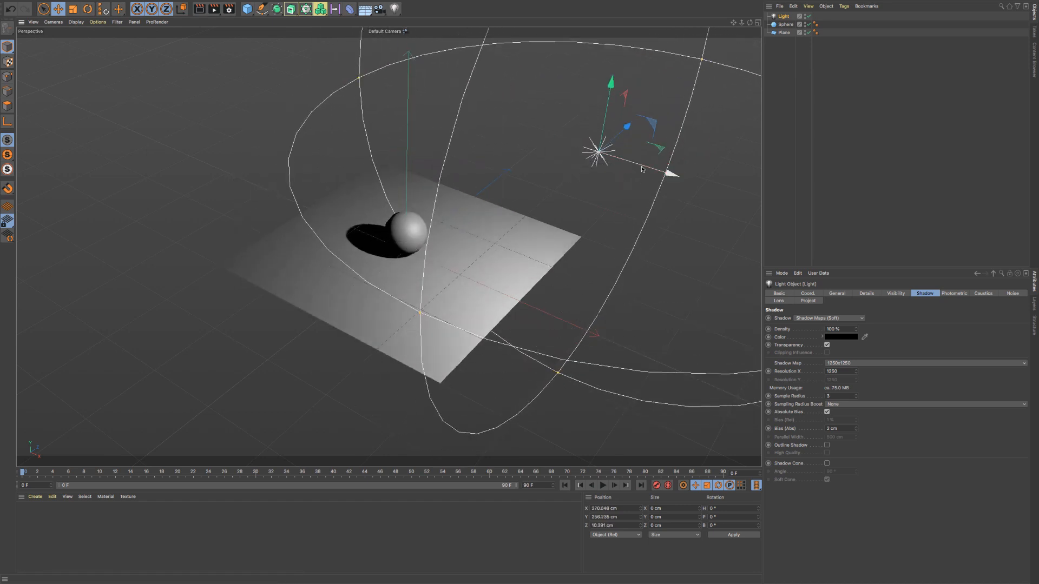
left_click_drag(643, 169, 598, 157)
mouse_move(590, 114)
left_mouse_down()
mouse_move(563, 133)
mouse_move(592, 108)
mouse_move(609, 115)
left_mouse_up()
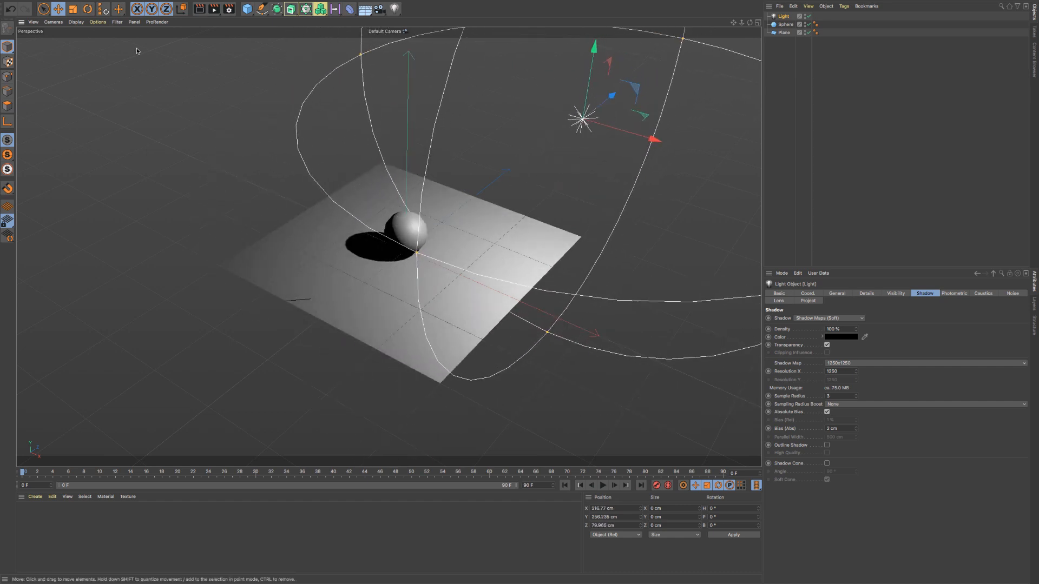
Step: Preview-render the view to compare it with the viewport shadow, and check the Shadows display option
left_click(102, 20)
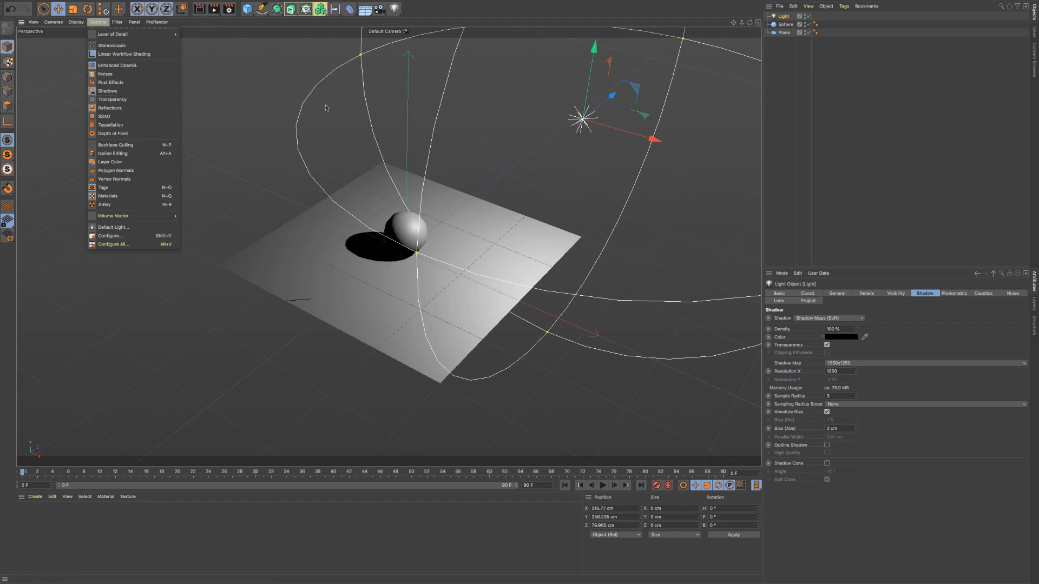
left_click(513, 159)
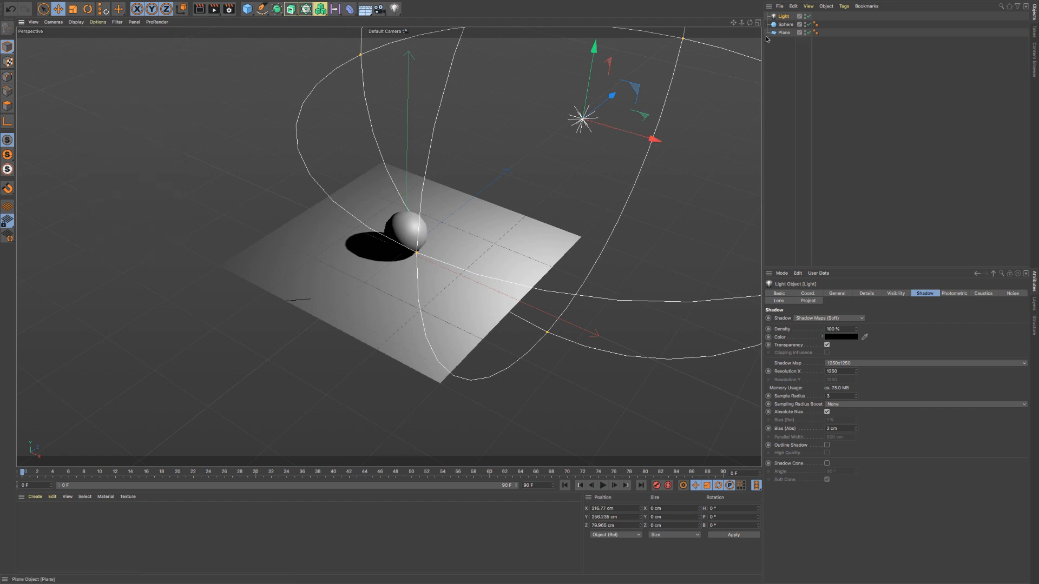
left_click(836, 294)
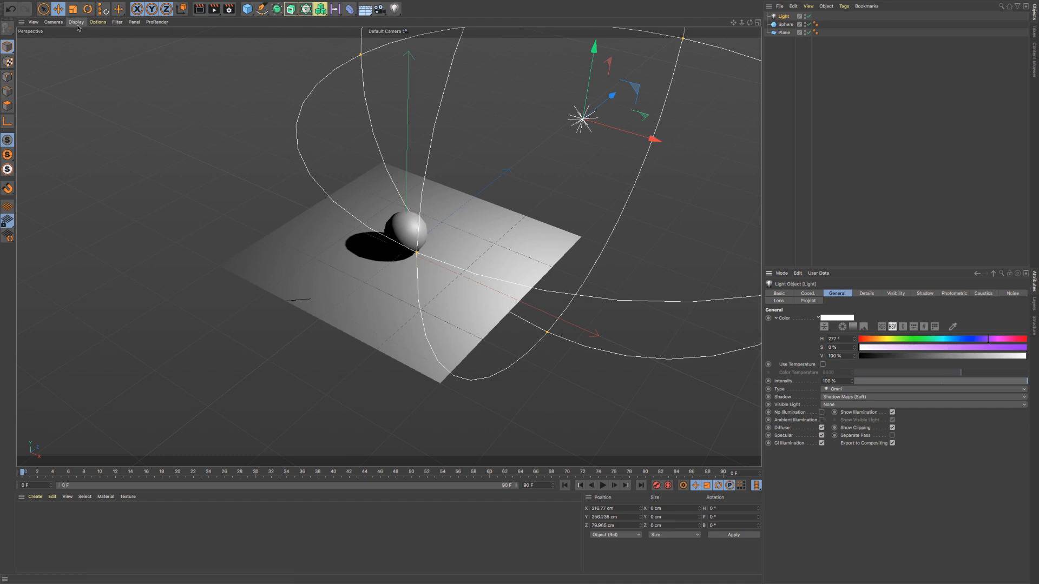
left_click(199, 9)
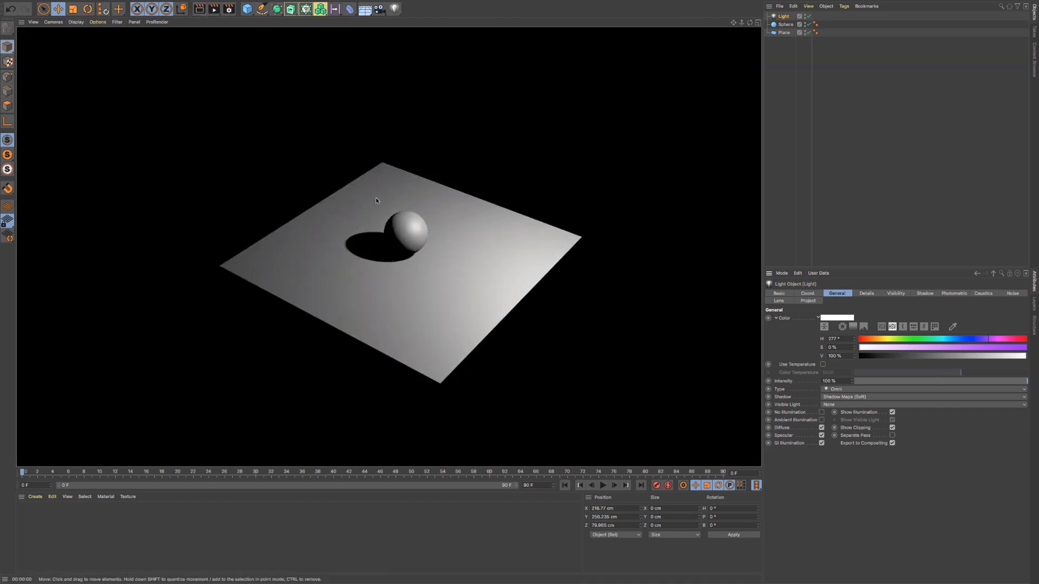
left_click(425, 140)
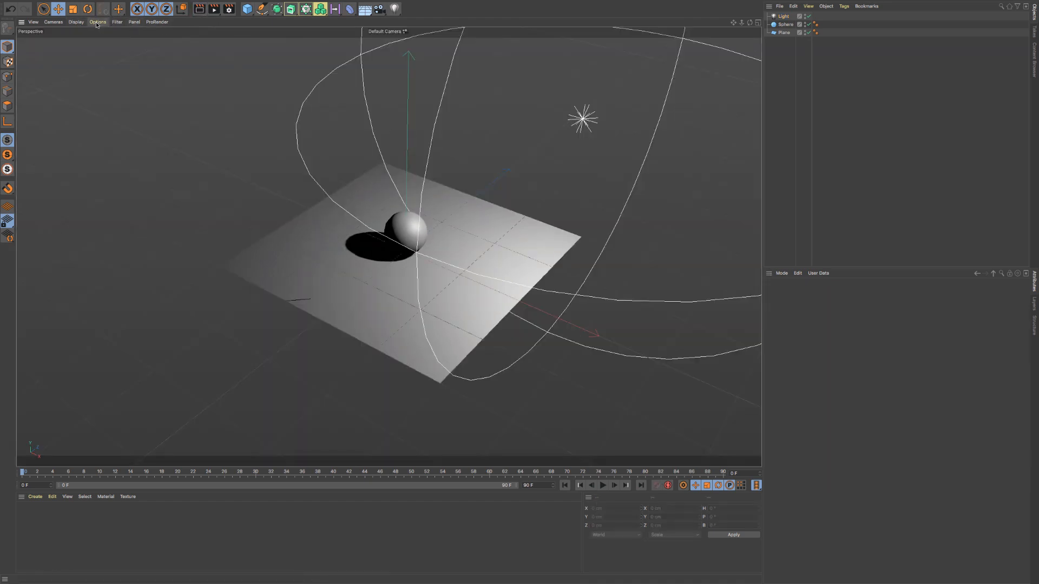
left_click(98, 22)
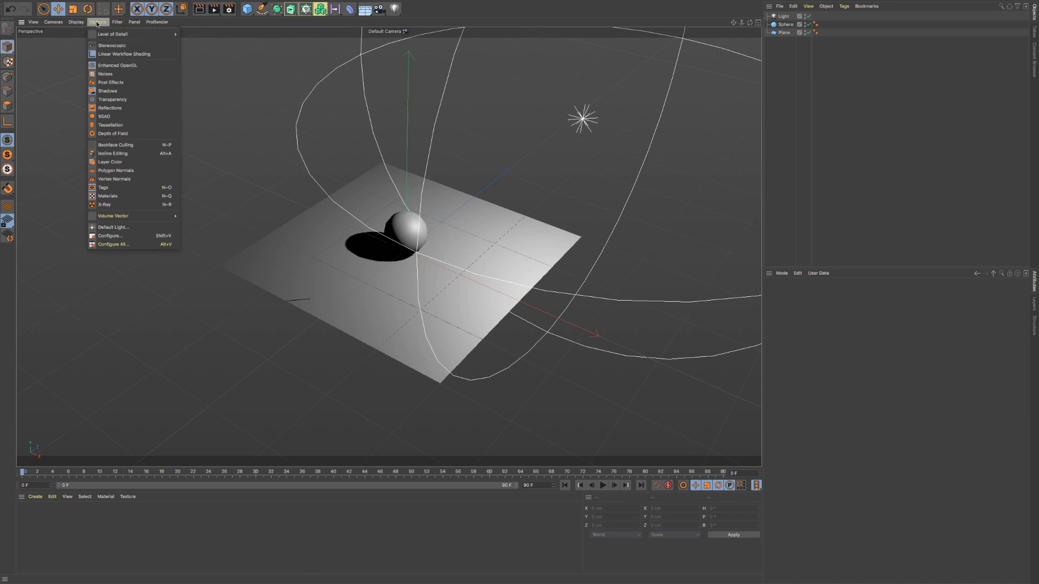
left_click(101, 91)
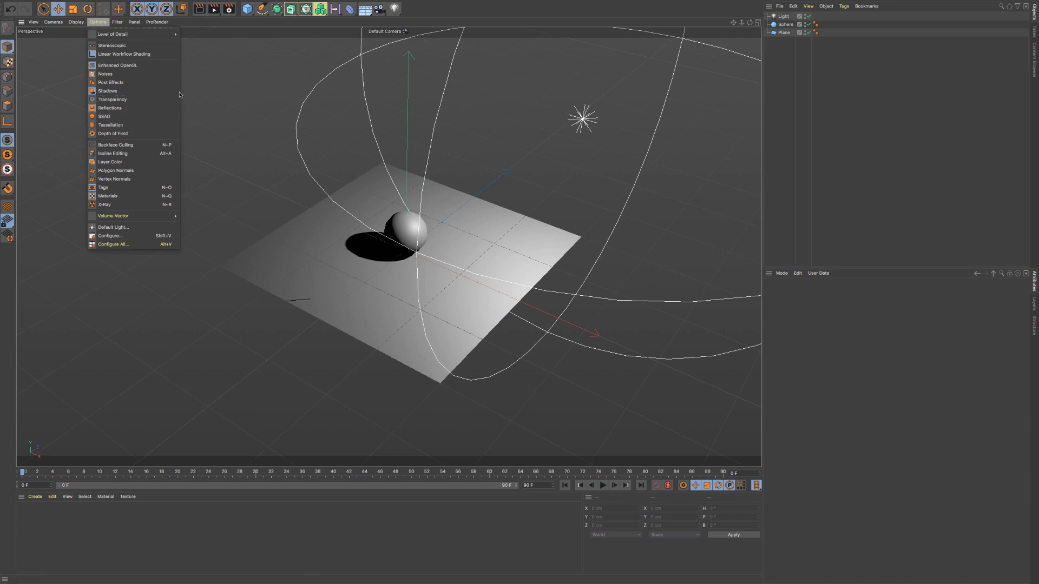
Step: Create a new standard material and name it Rojo
left_click(35, 497)
mouse_move(54, 421)
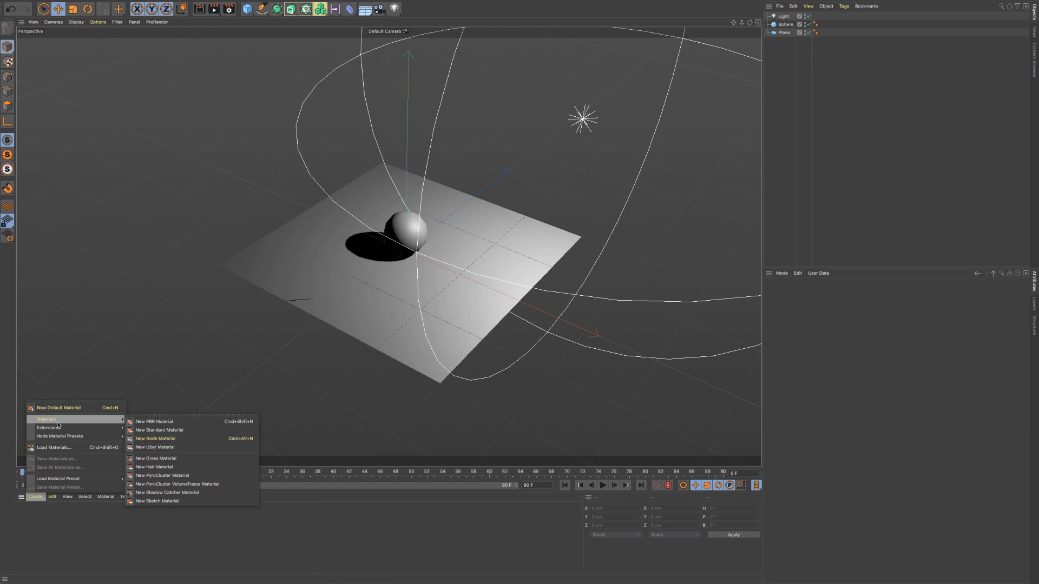
left_click(144, 433)
double_click(37, 518)
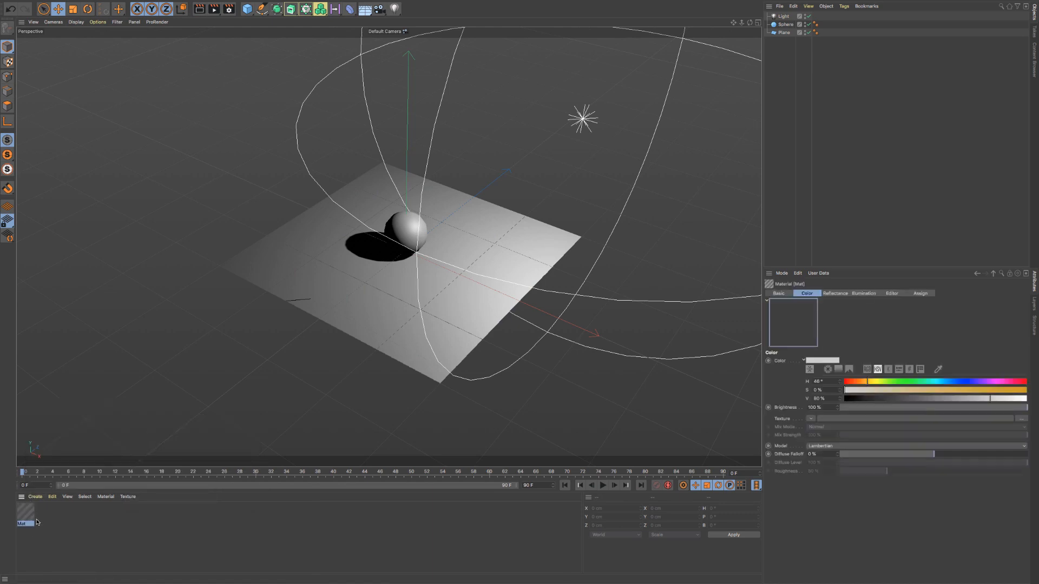
double_click(25, 524)
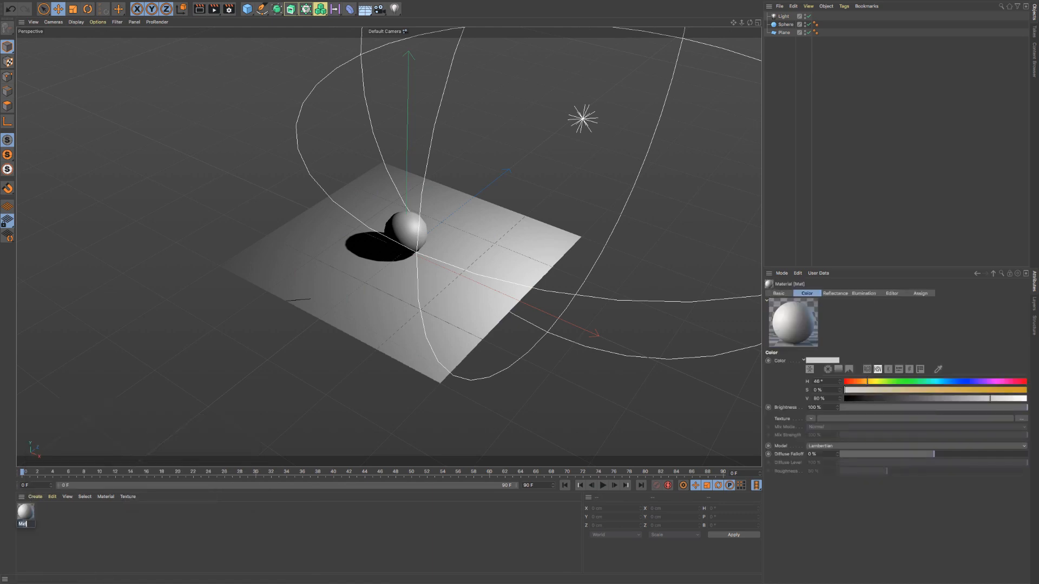
type("Rojo")
key("Return")
Step: Apply the Rojo material to the sphere and set its color to red with H 0°, S 83%, V 77%
left_click_drag(363, 303, 407, 230)
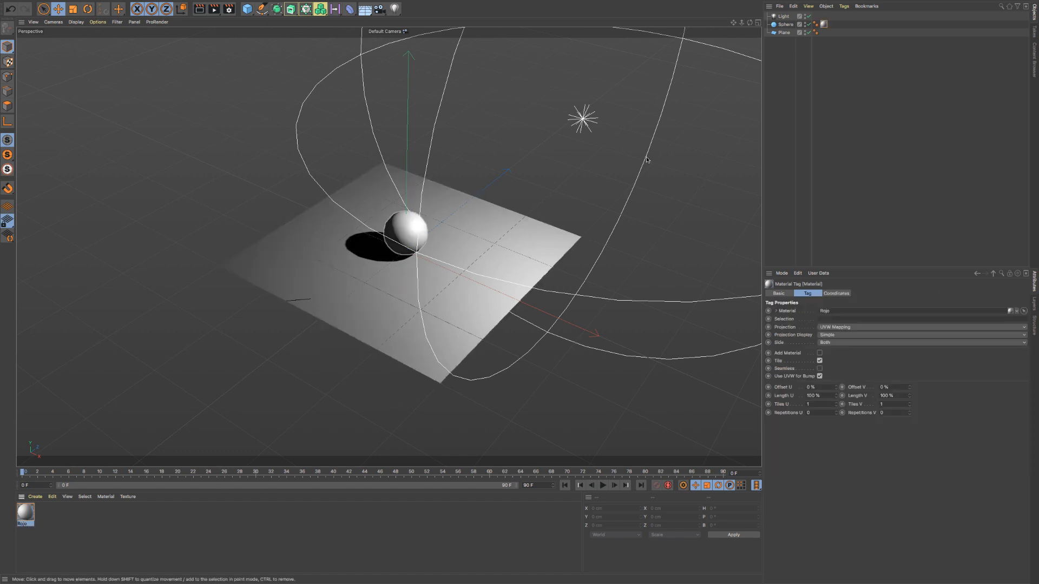
left_click(28, 512)
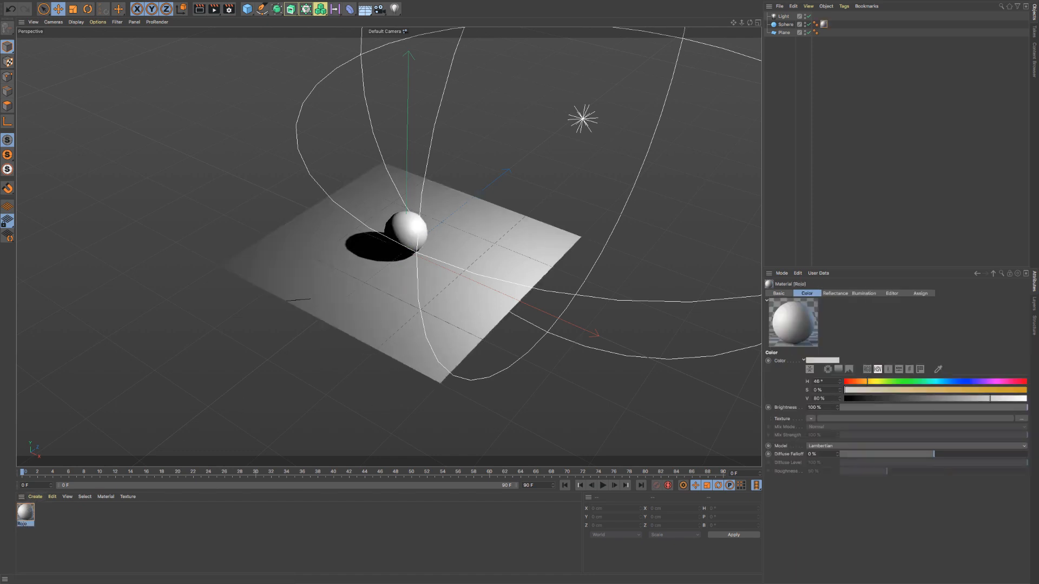
double_click(25, 511)
left_click_drag(340, 154, 450, 153)
left_click_drag(325, 162, 426, 163)
left_click(181, 105)
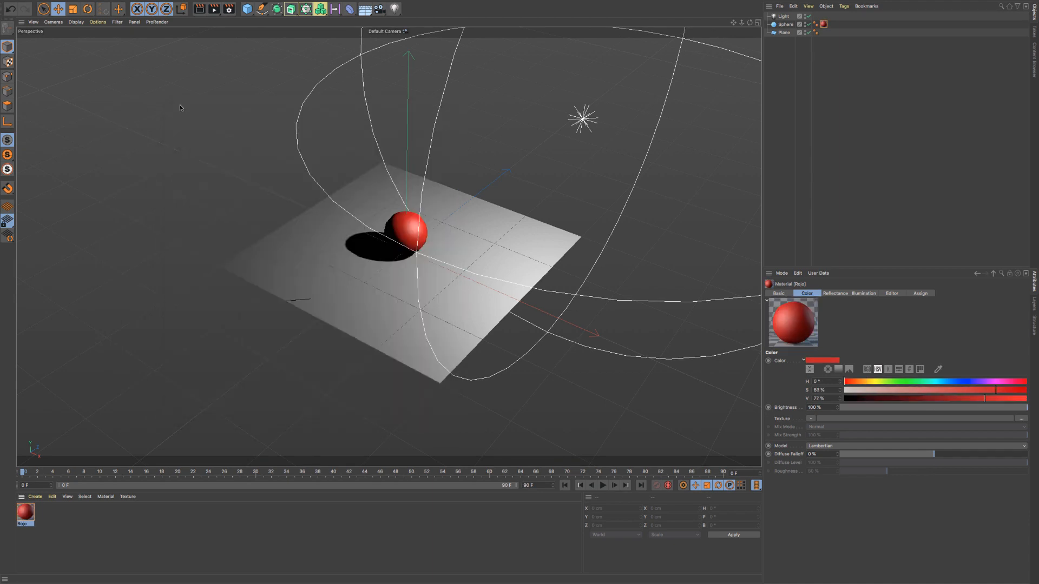
Step: Create another standard material, apply it to the plane and name it Suelo
left_click(35, 496)
mouse_move(61, 426)
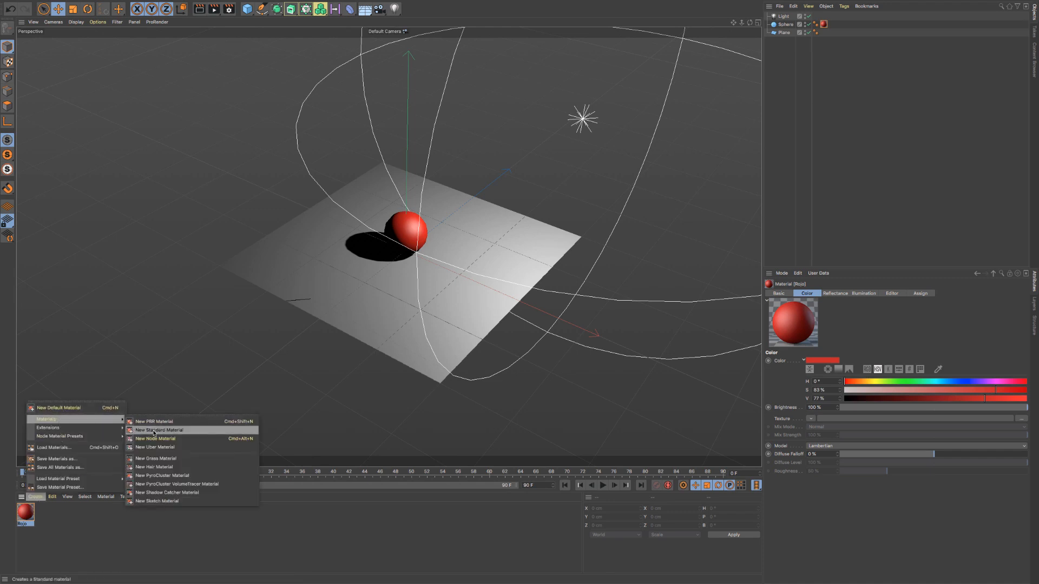
left_click(184, 430)
left_click_drag(184, 429, 345, 269)
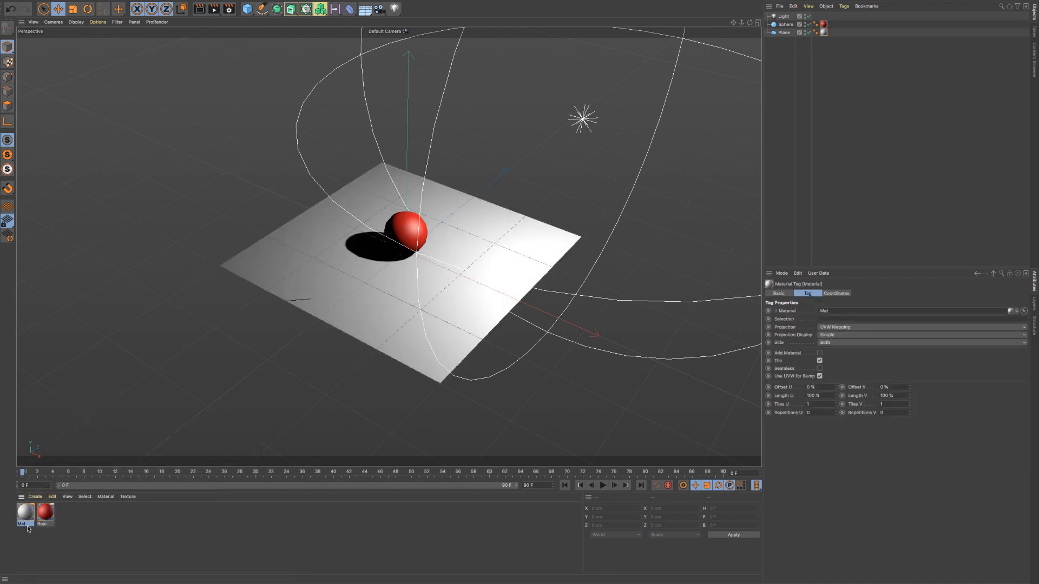
double_click(23, 524)
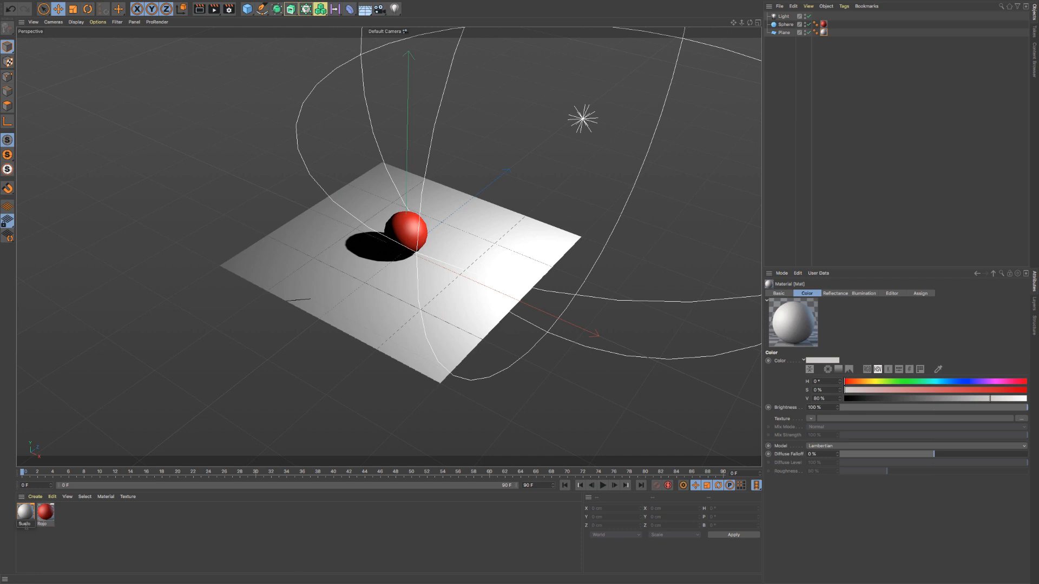
key("Return")
Step: Disable Reflectance in the Suelo material and load a Noise shader as its color texture
left_click(98, 22)
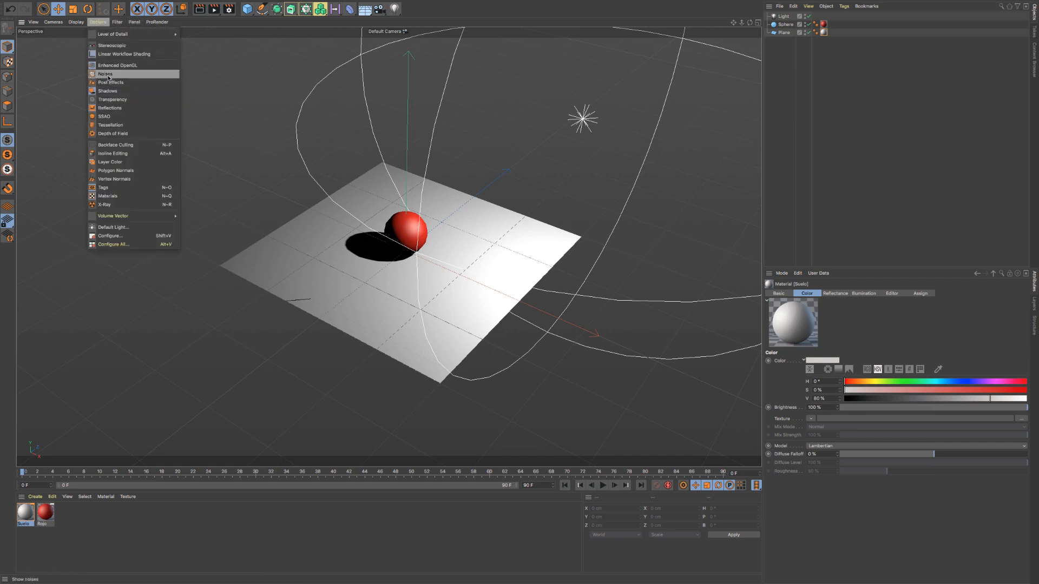
left_click(29, 516)
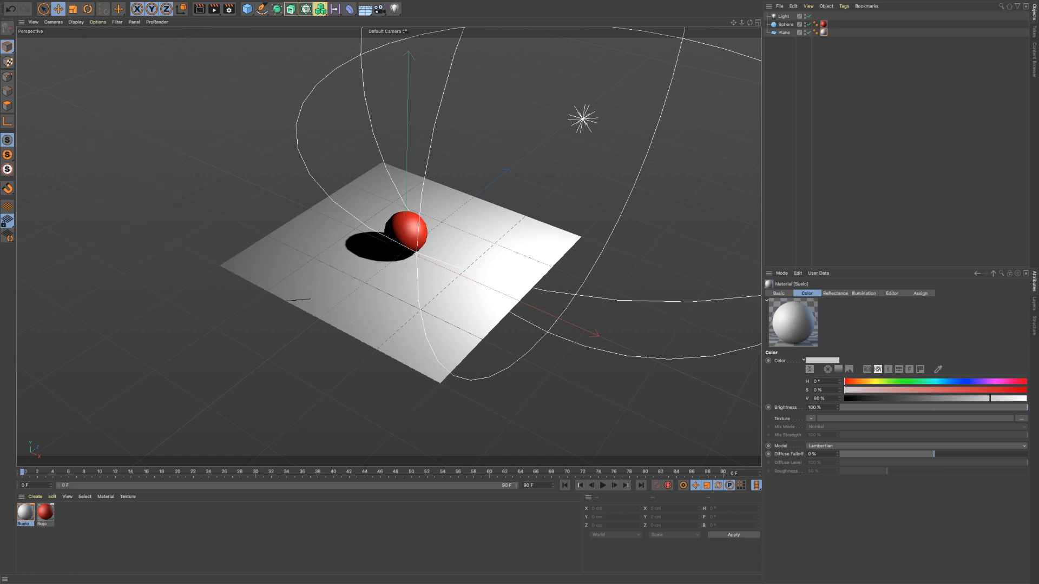
double_click(26, 513)
left_click_drag(206, 101, 682, 68)
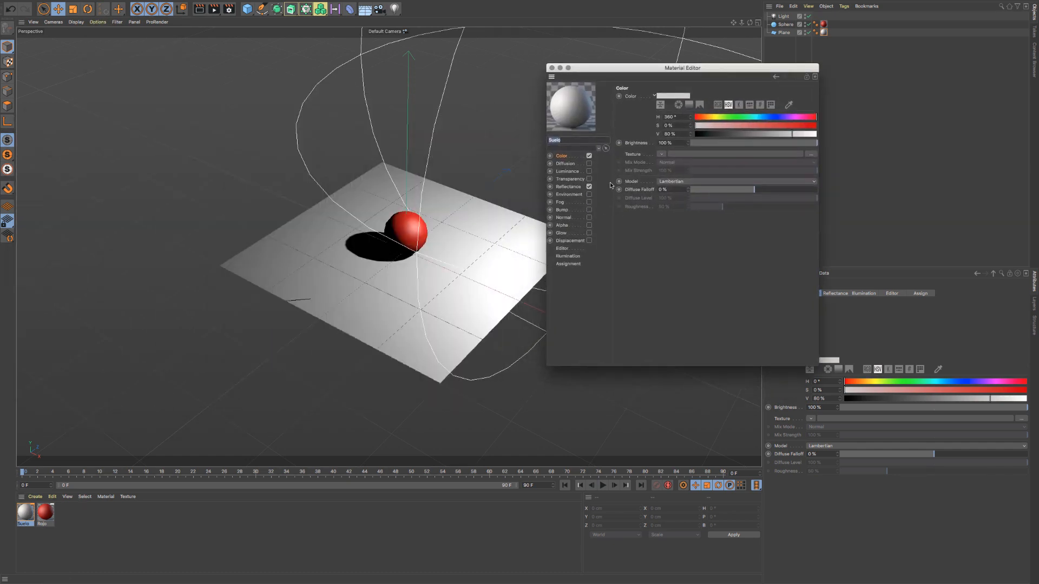
left_click(590, 187)
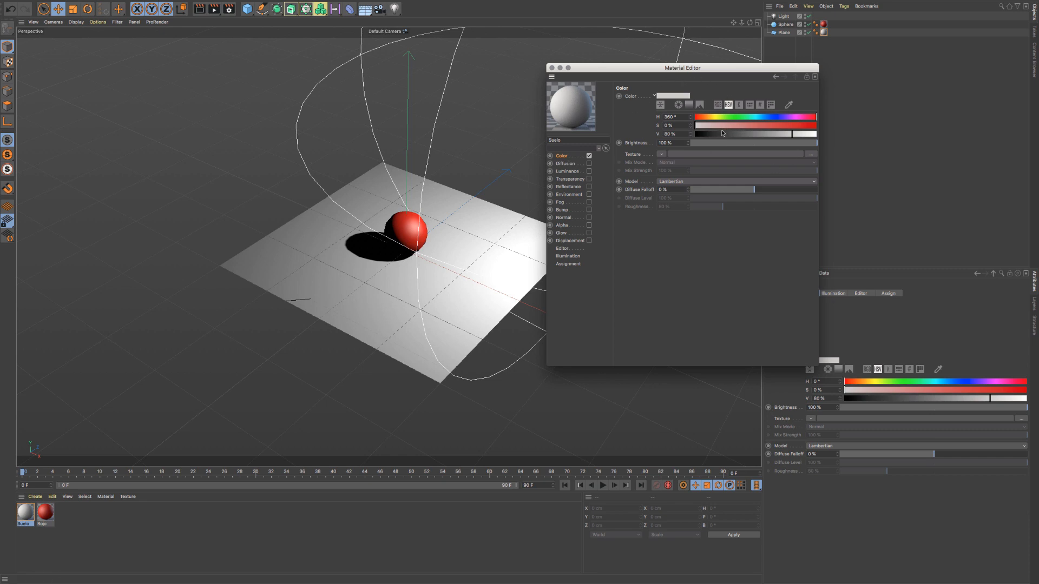
left_click(662, 156)
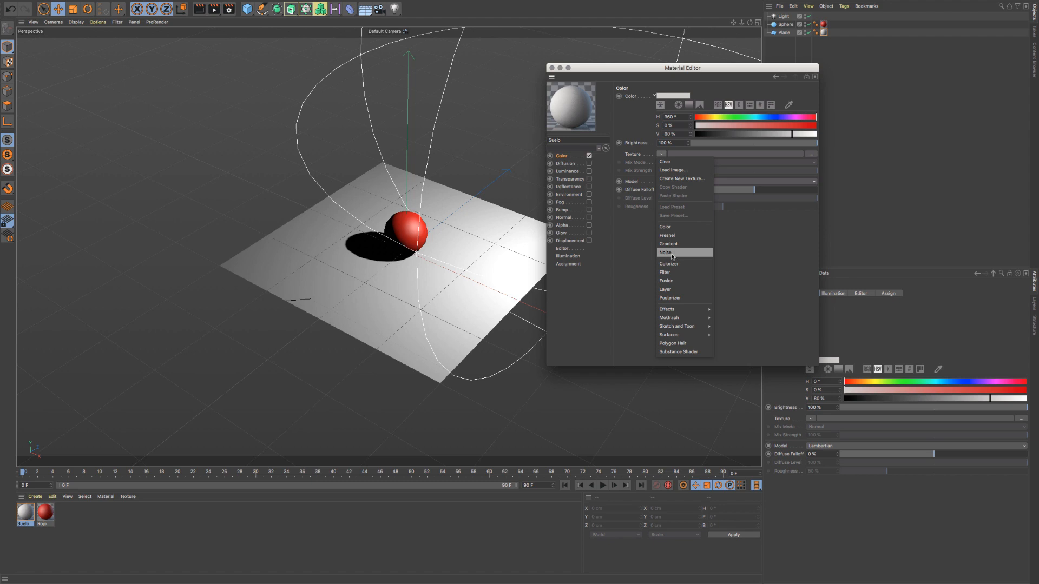
left_click(672, 254)
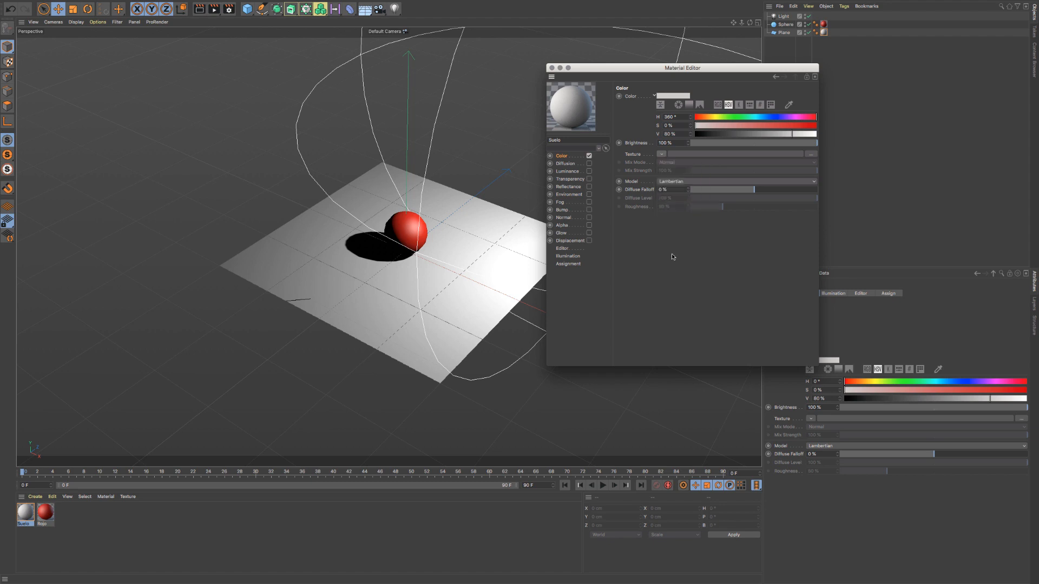
Step: Open the Noise shader of the Suelo material and set its noise type to Turbulence
left_click(98, 21)
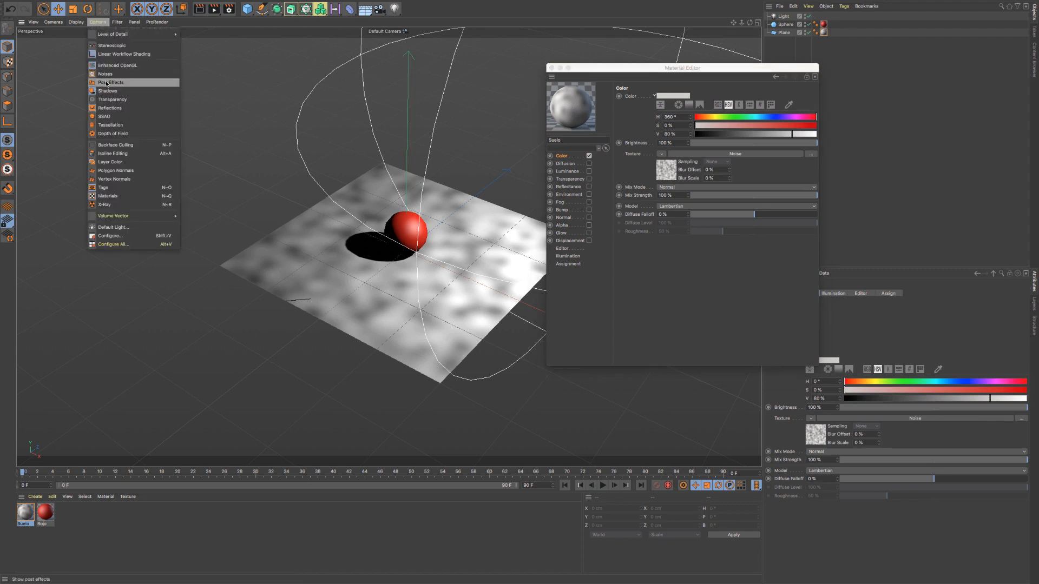
left_click(326, 96)
left_click(595, 71)
left_click_drag(594, 71, 750, 91)
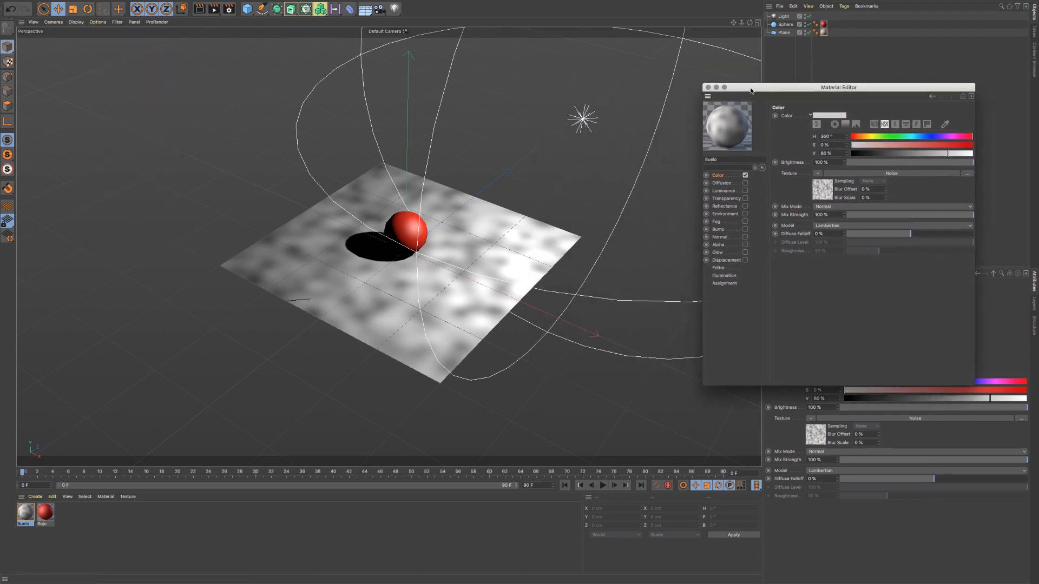
left_click(824, 190)
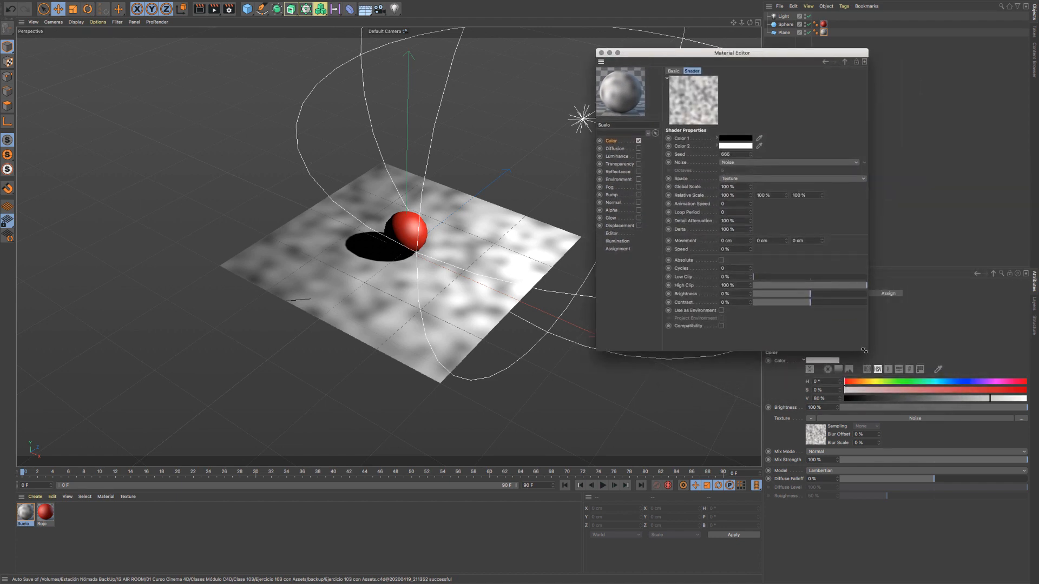
left_click_drag(868, 351, 945, 426)
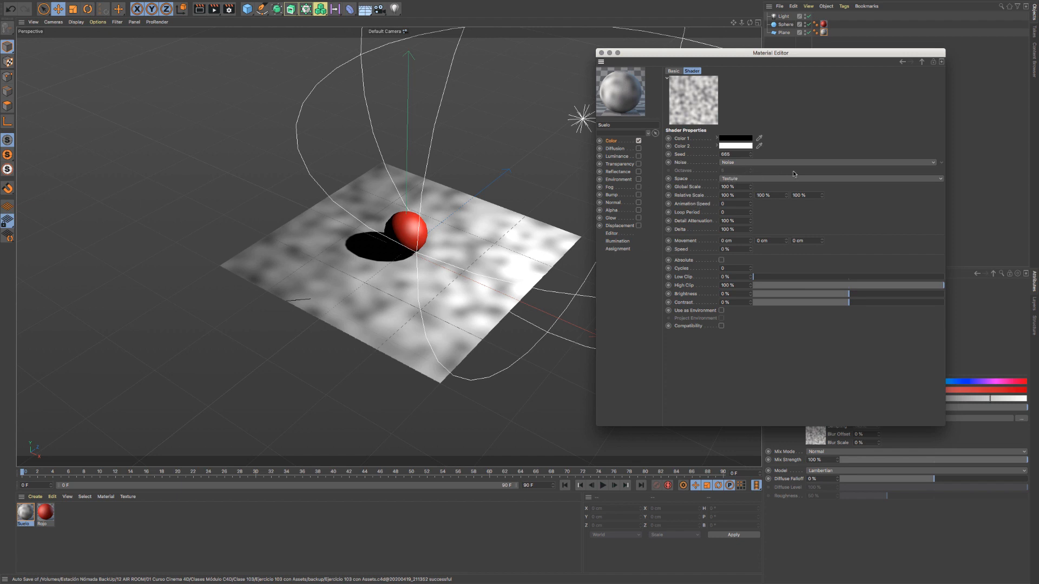
left_click(934, 163)
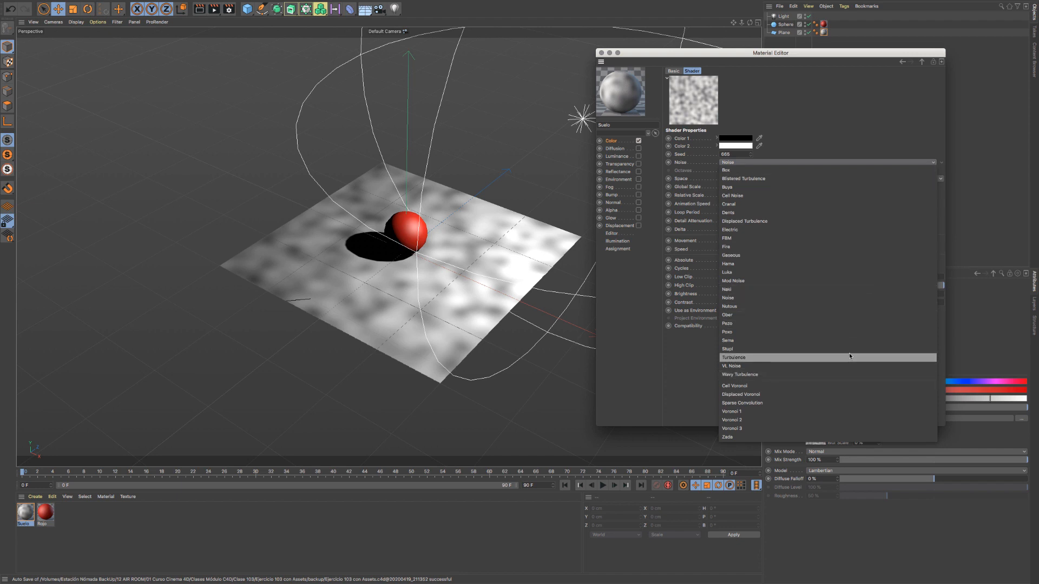
left_click(849, 356)
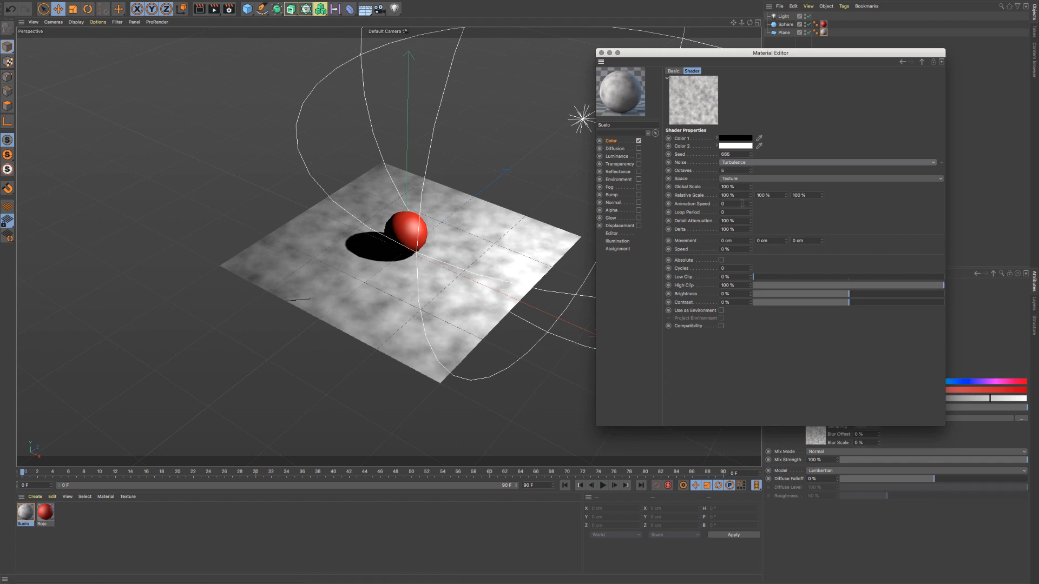
Step: Set the noise shader's Global Scale to 2000%, Low Clip to 30% and High Clip to 77%
left_click(731, 186)
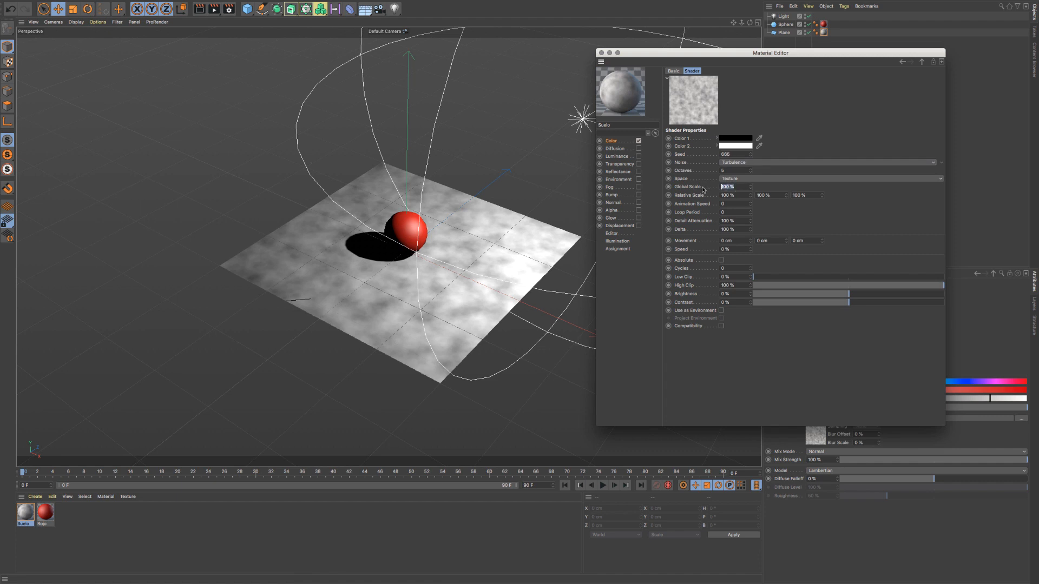
type("2000")
key("Return")
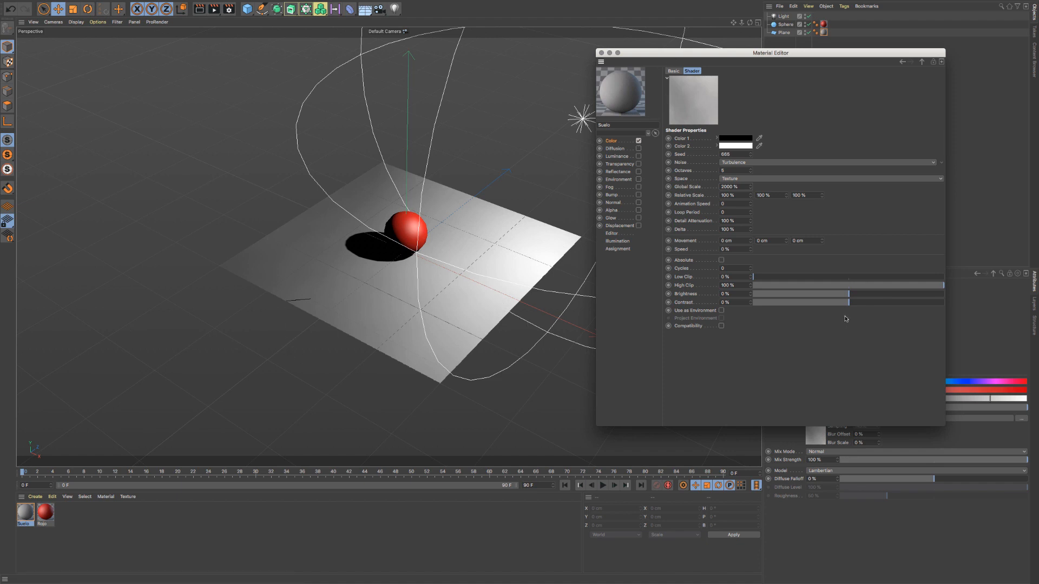
left_click(810, 277)
left_click(900, 286)
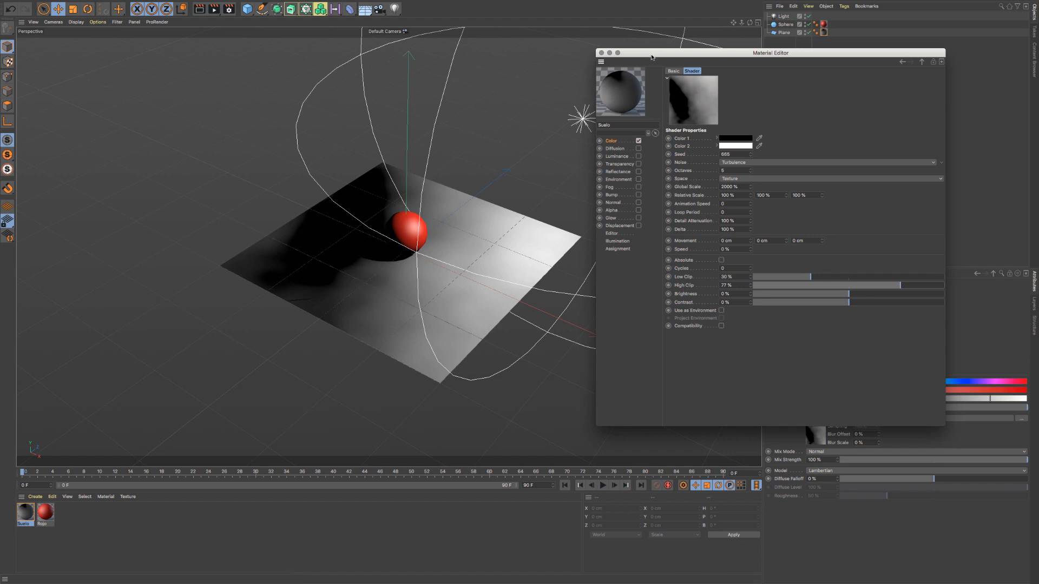
Step: Render the perspective view twice to compare the plane's rendered noise and shadow with the viewport display
left_click_drag(656, 56, 647, 115)
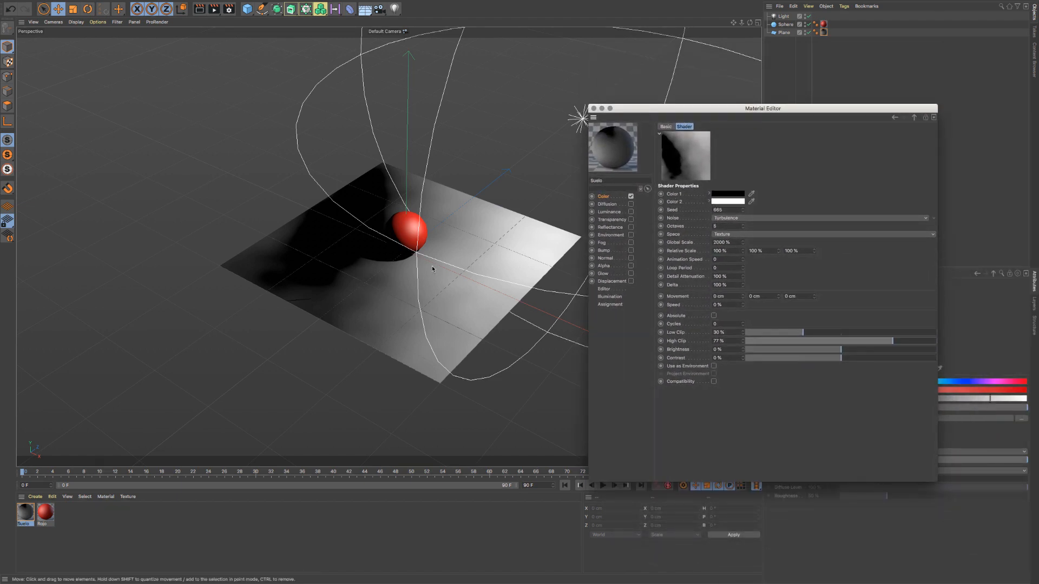
left_click(199, 11)
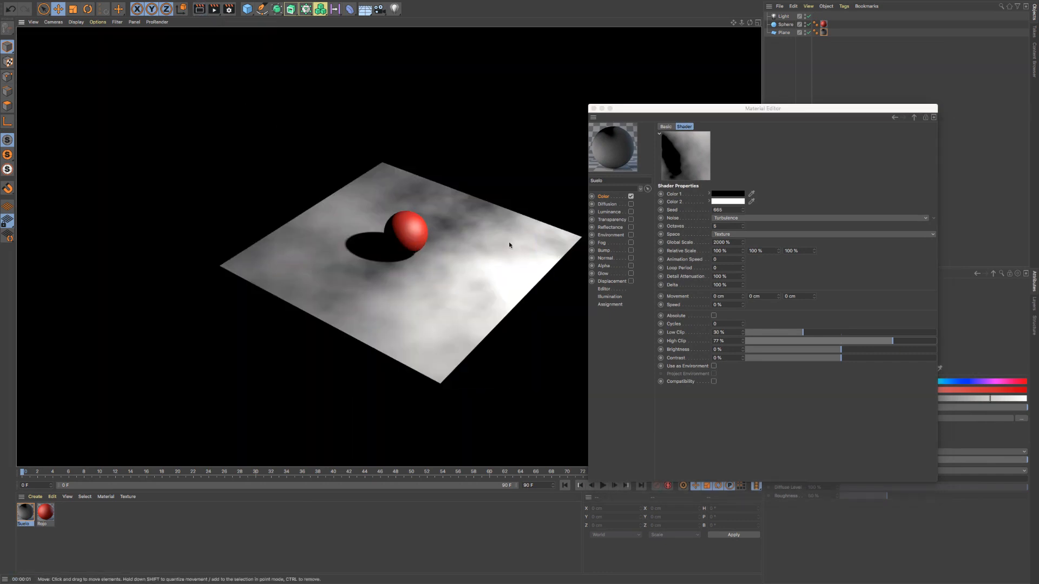
left_click(477, 151)
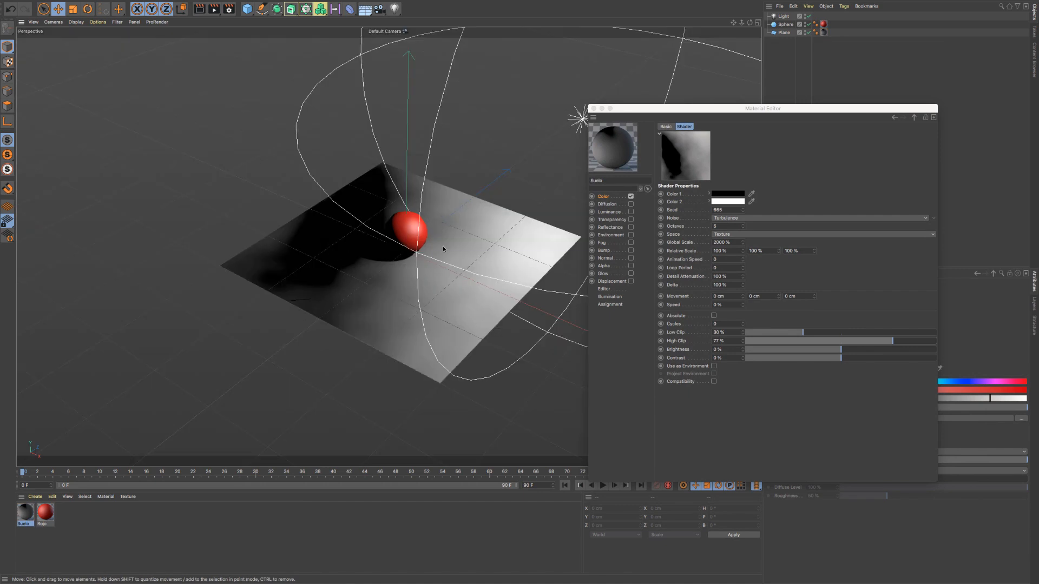
left_click(196, 15)
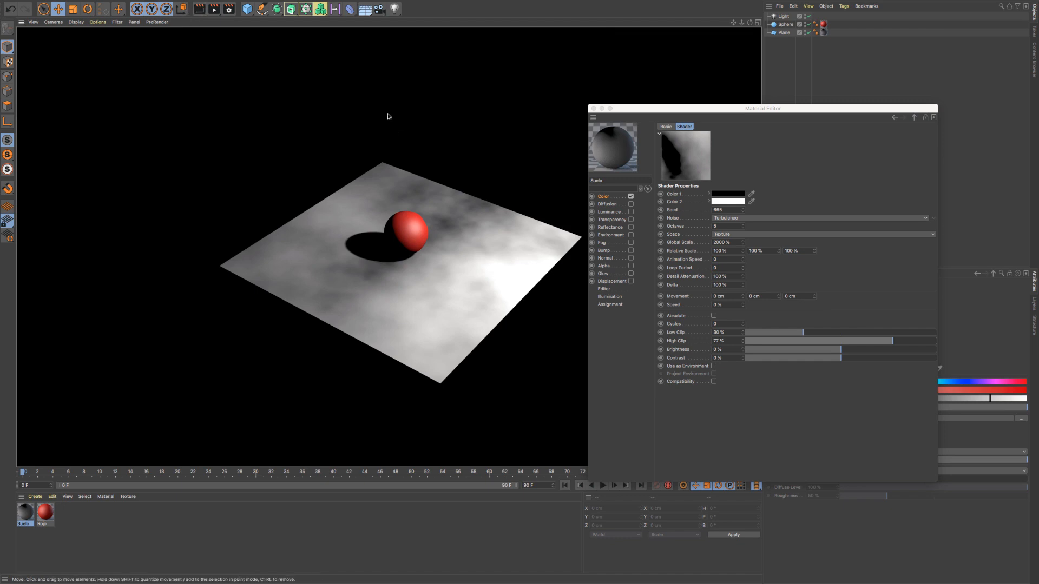
left_click(487, 205)
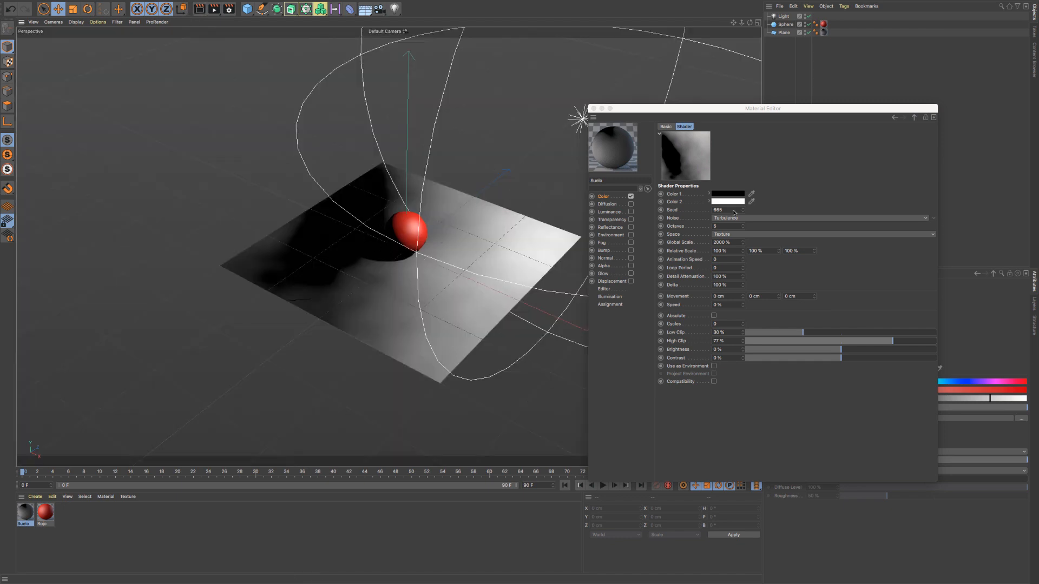
Step: Set the Animation Speed of the Suelo material's Noise shader to 1
left_click(714, 260)
type("1")
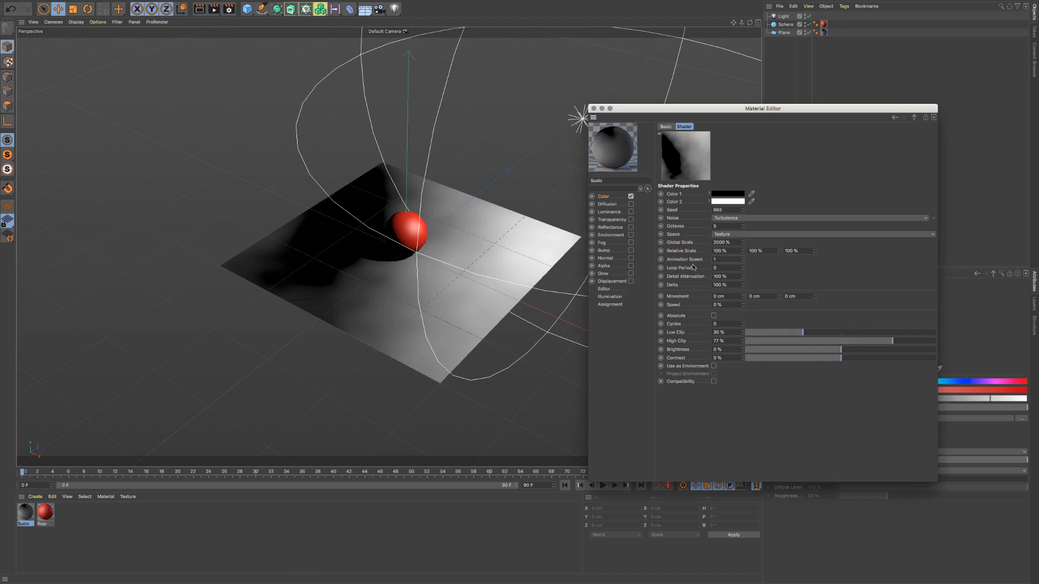
left_click(605, 290)
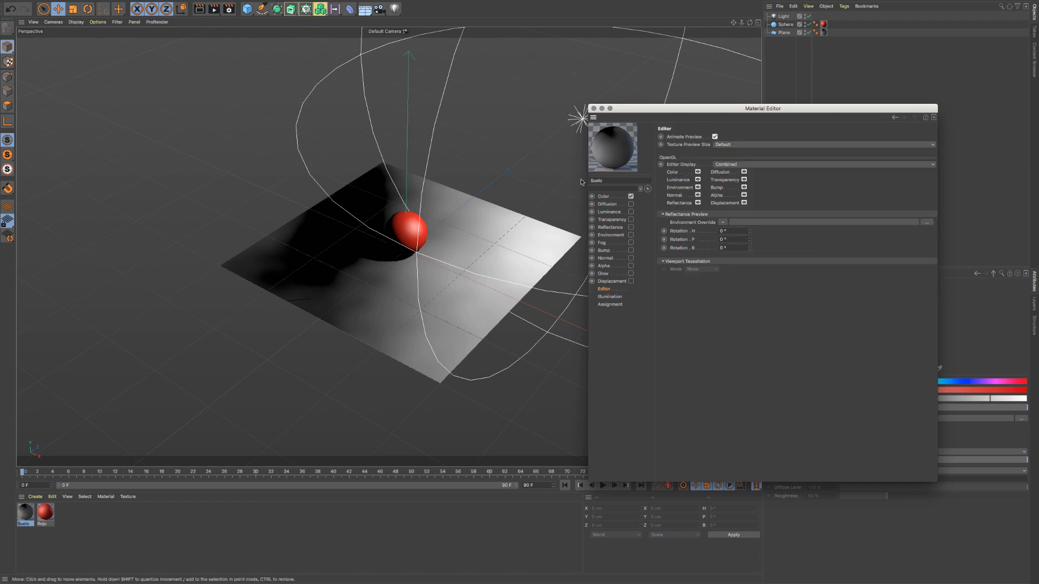
left_click(603, 197)
left_click(714, 196)
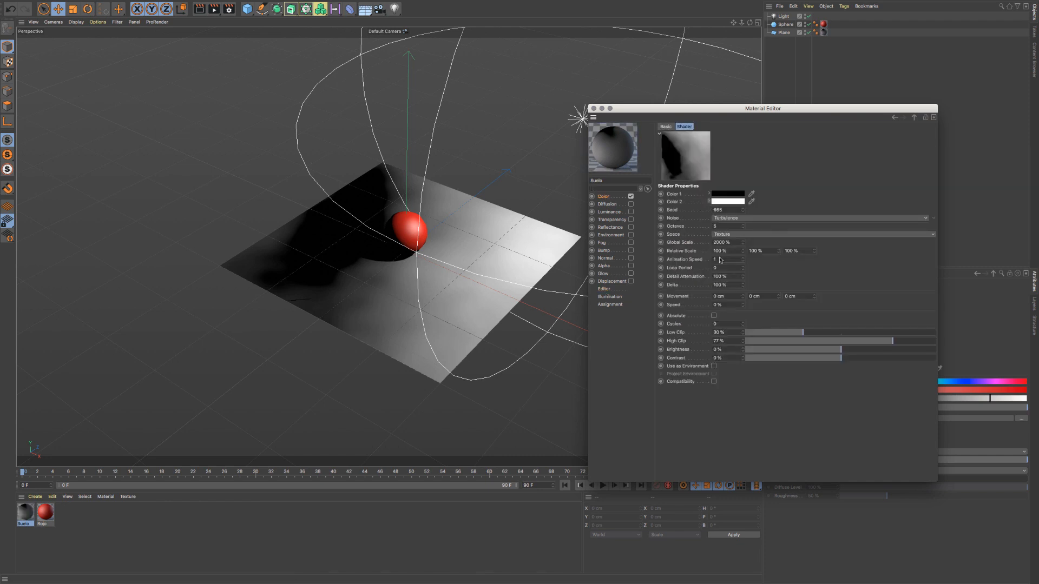
Step: Set Color 1 of the Noise shader to bright red with hue 0°, saturation 100% and value about 97%
left_click(733, 196)
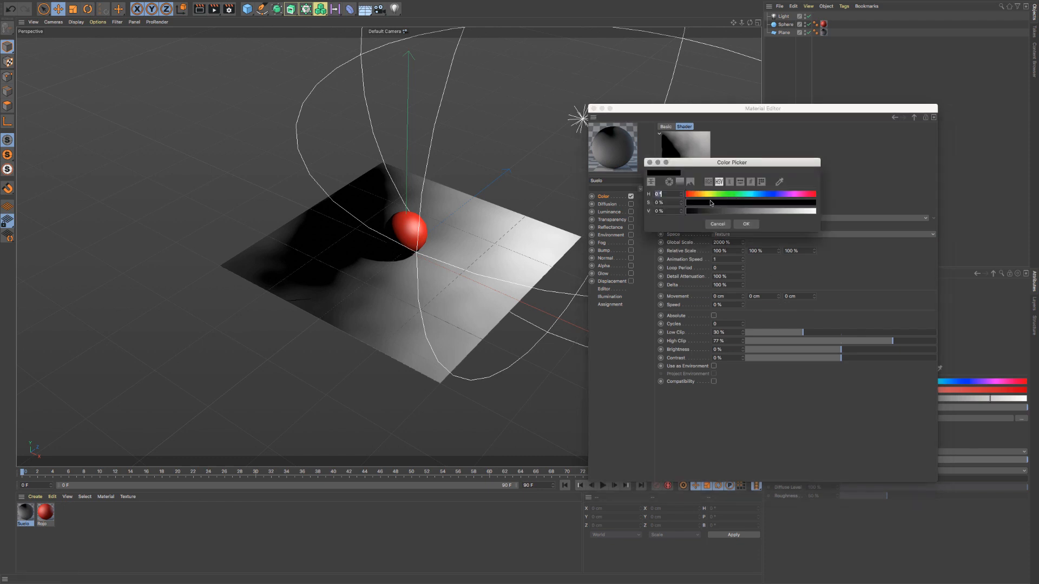
left_click(814, 211)
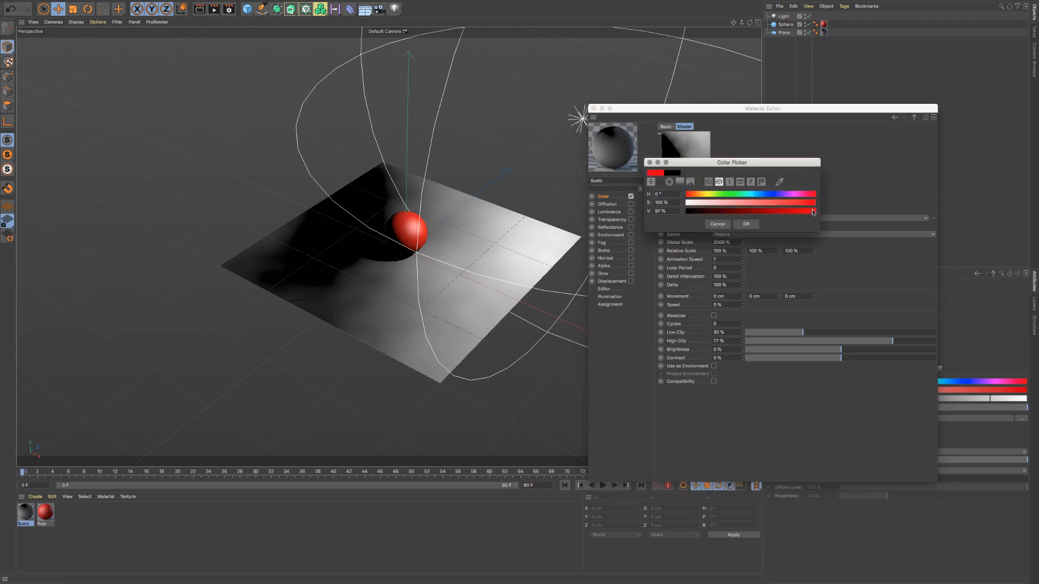
left_click(746, 224)
Step: Set Color 2 of the Noise shader to dark purple with hue 268°, saturation 96% and value 38%
left_click(732, 202)
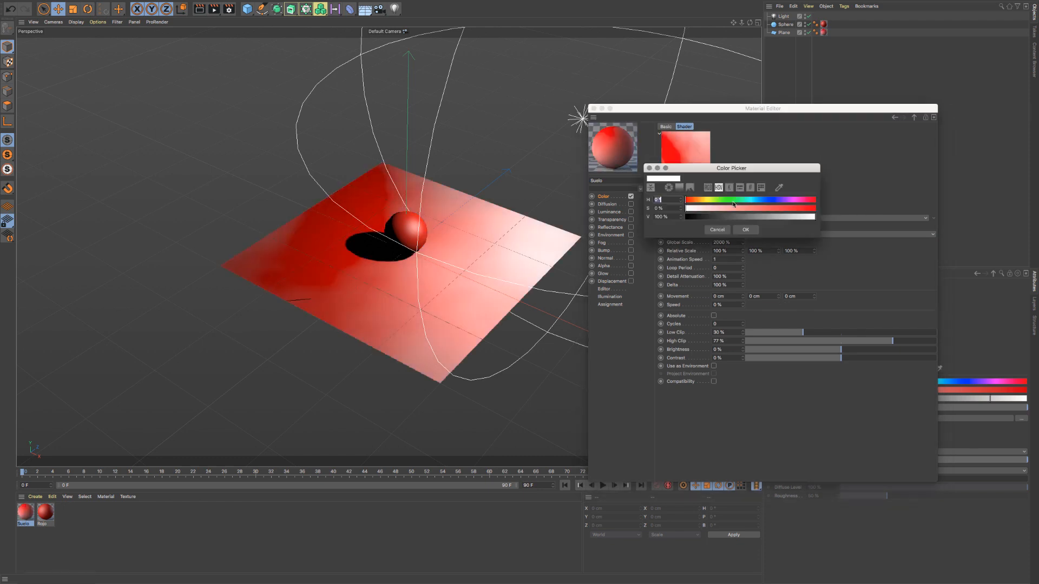
left_click(782, 201)
left_click(810, 208)
left_click(735, 218)
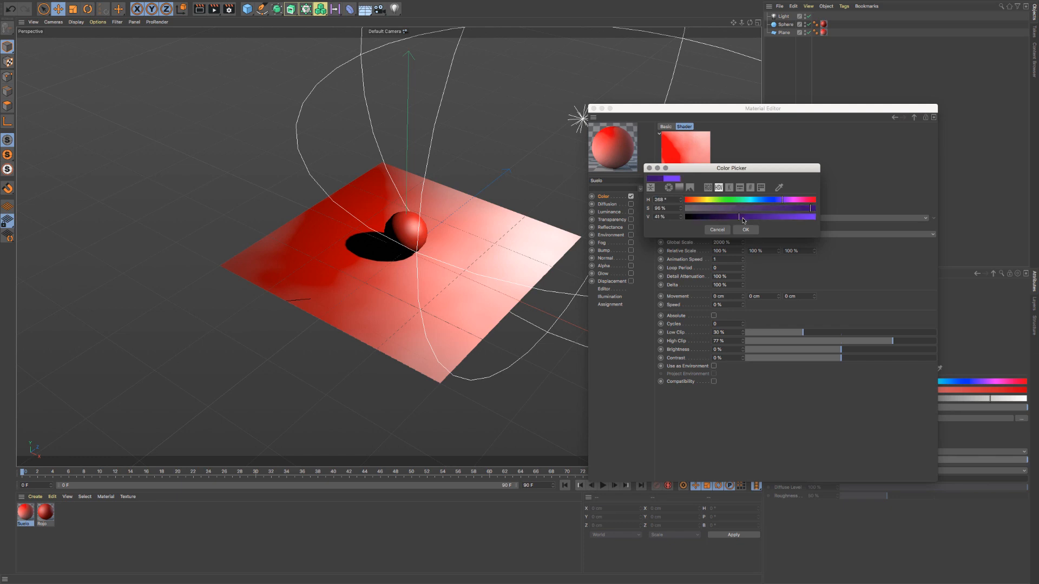
left_click(746, 230)
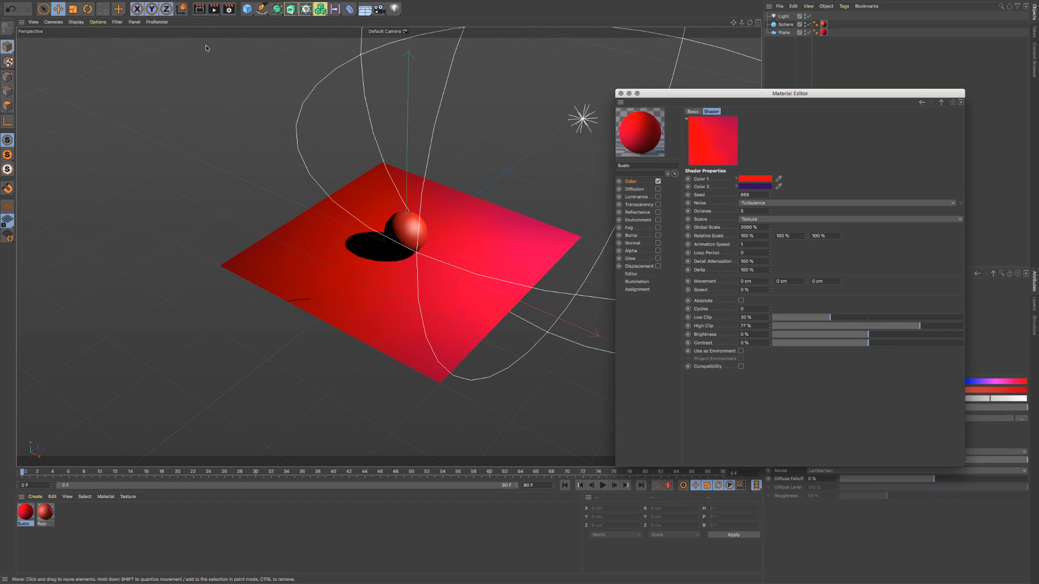
Step: Enable the viewport's Noises option, rendering the view before and after to compare the plane's texture
left_click(200, 8)
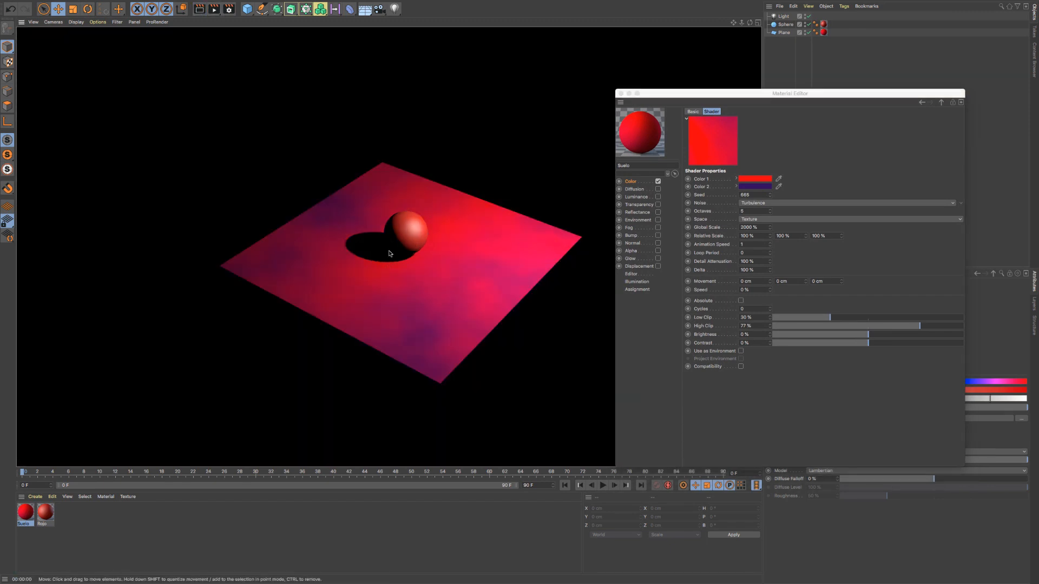
left_click(501, 167)
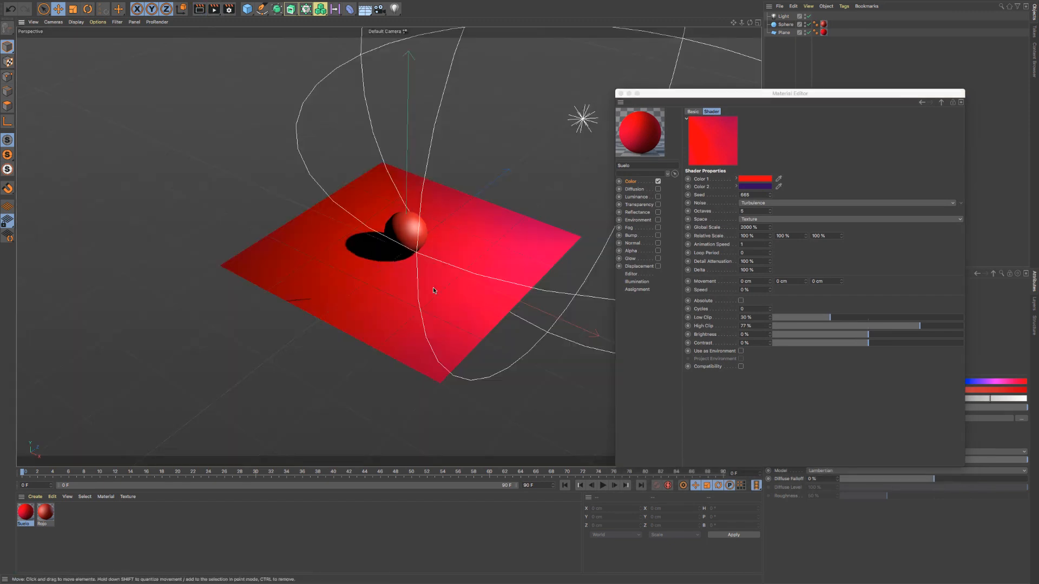
left_click(97, 21)
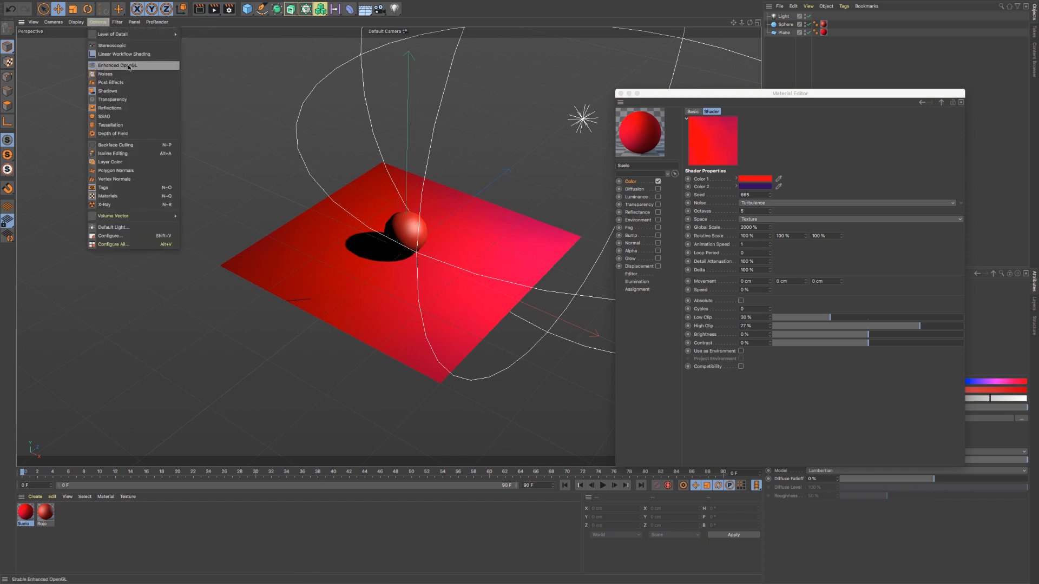
left_click(112, 75)
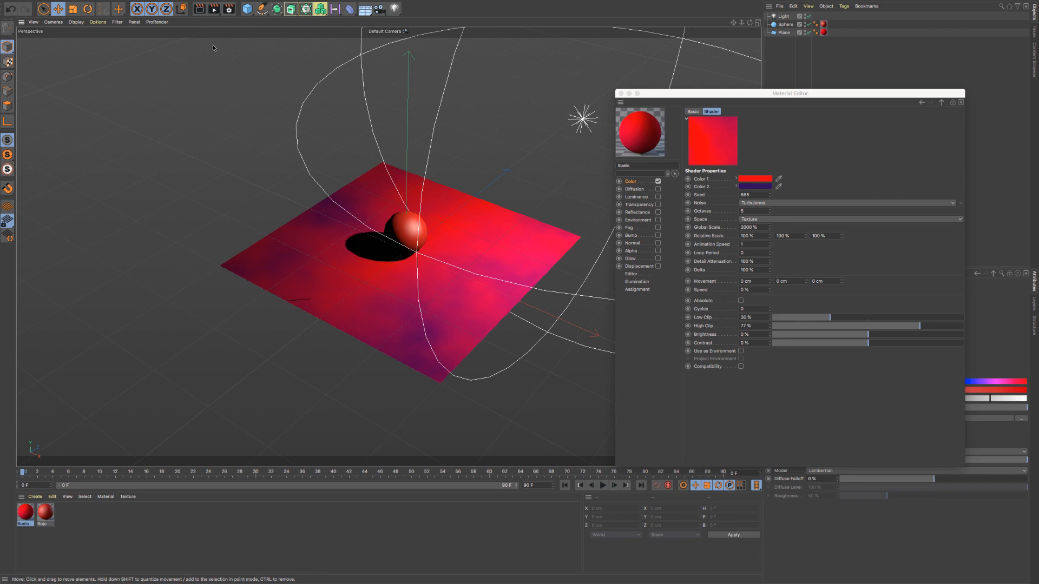
left_click(199, 9)
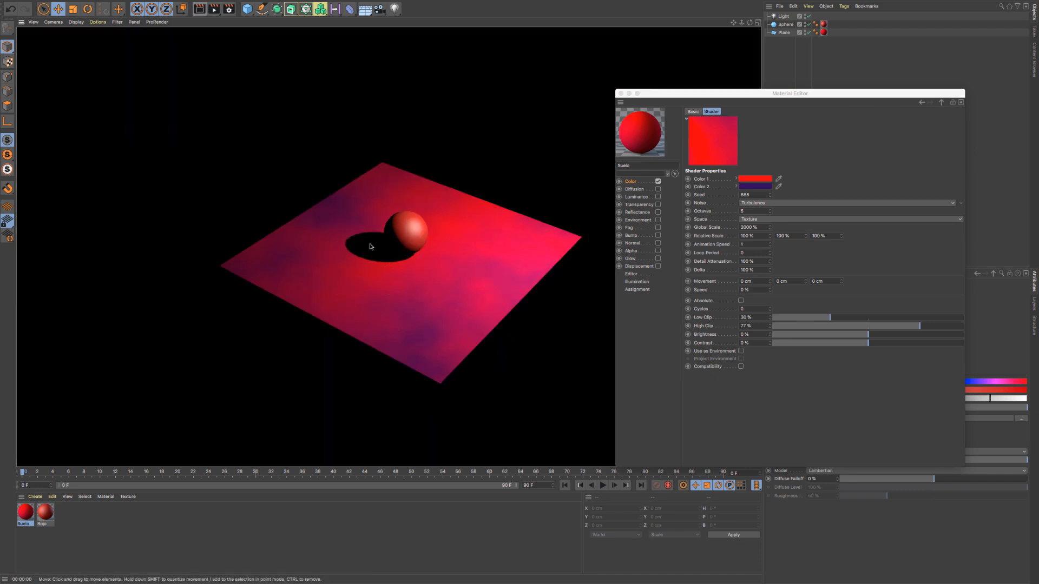
Step: Play the animation and toggle the viewport's Noises option off and on to compare the animated texture
left_click(564, 486)
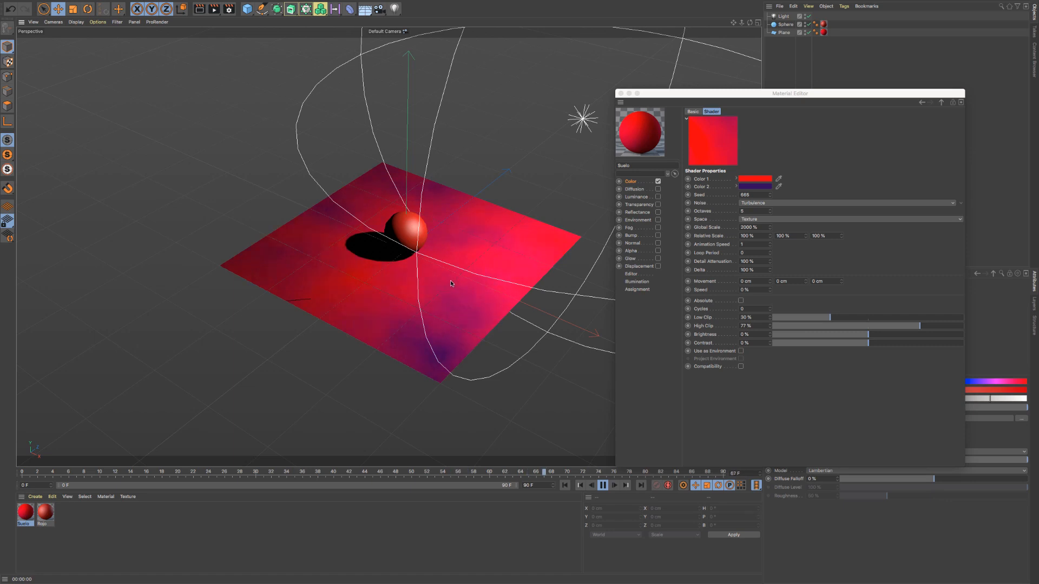
left_click(98, 21)
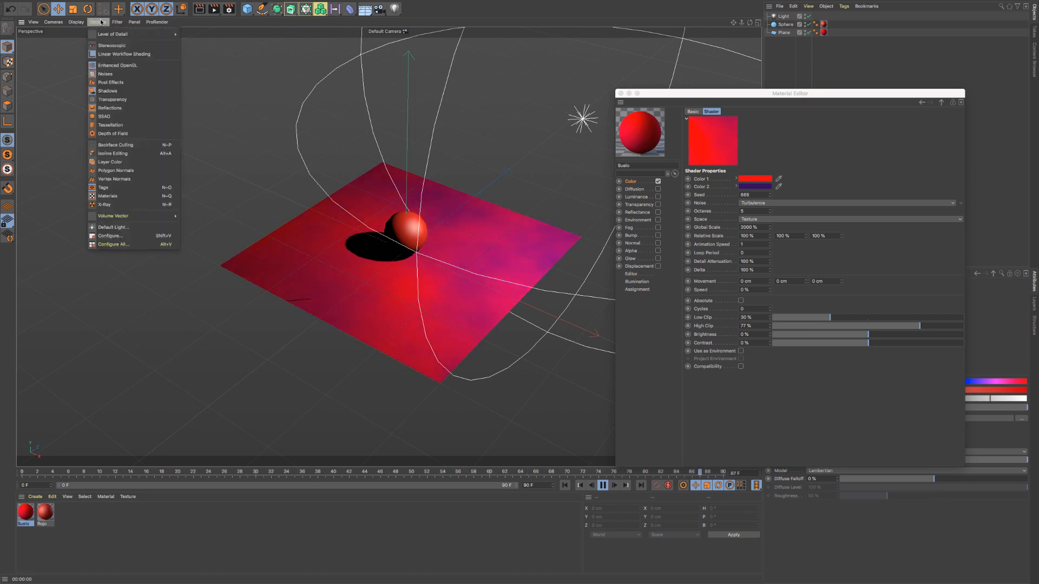
left_click(105, 75)
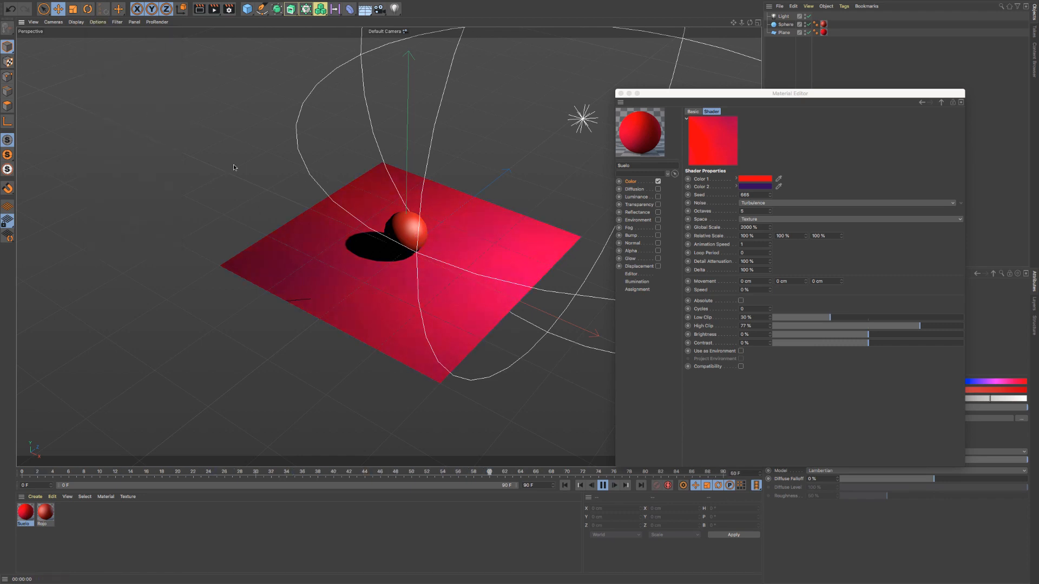
left_click(98, 23)
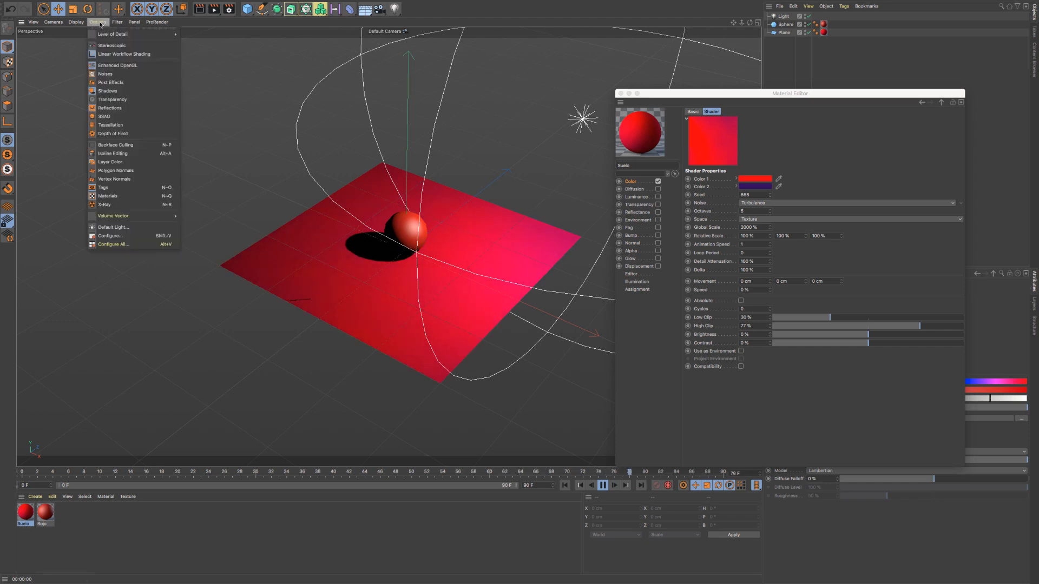
left_click(106, 75)
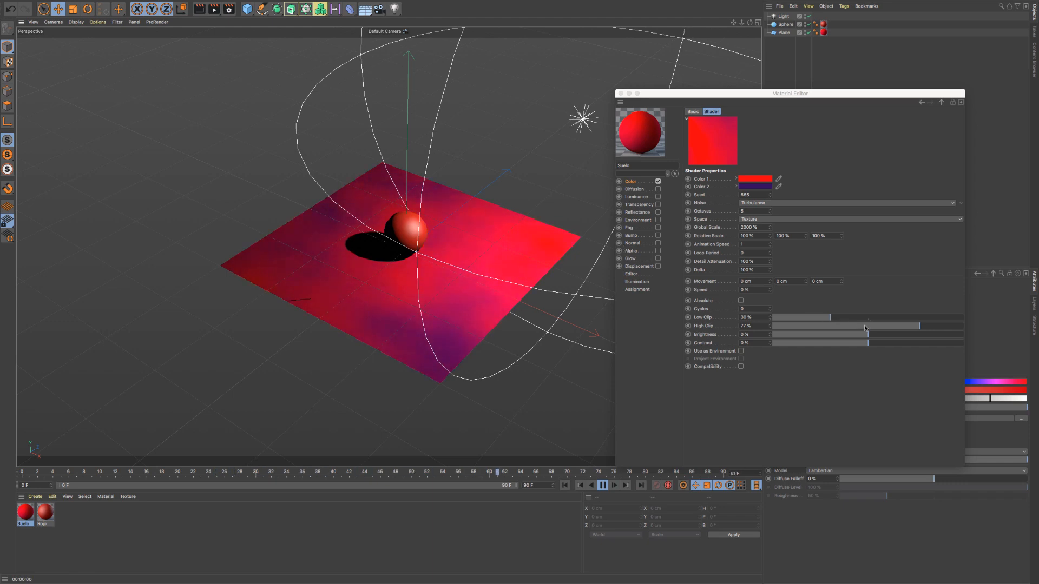
Step: Set the Noise shader's High Clip to 65% and Low Clip to 34%, and return to the Color channel settings
left_click(903, 326)
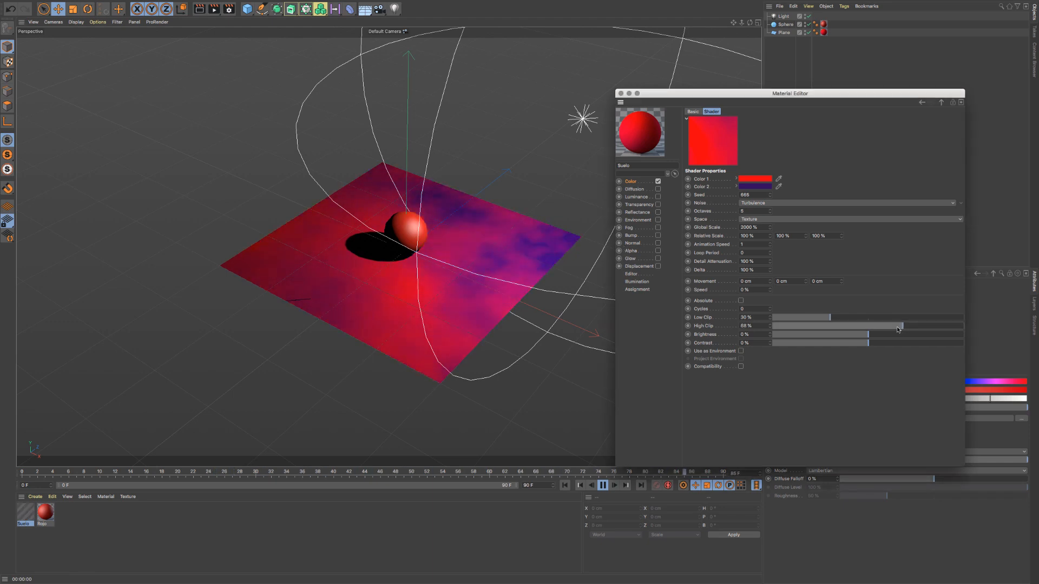
left_click(895, 327)
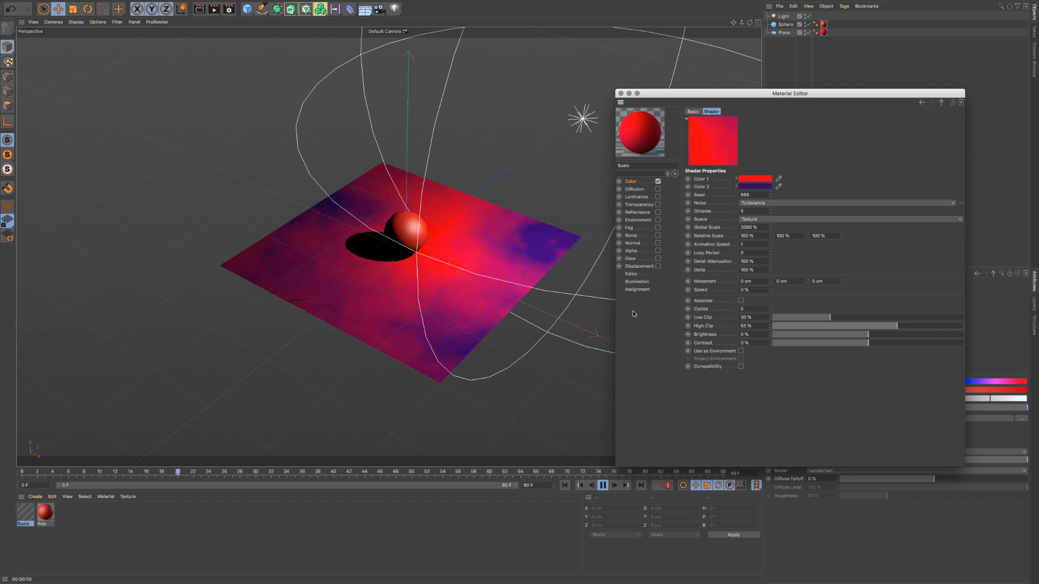
left_click(837, 318)
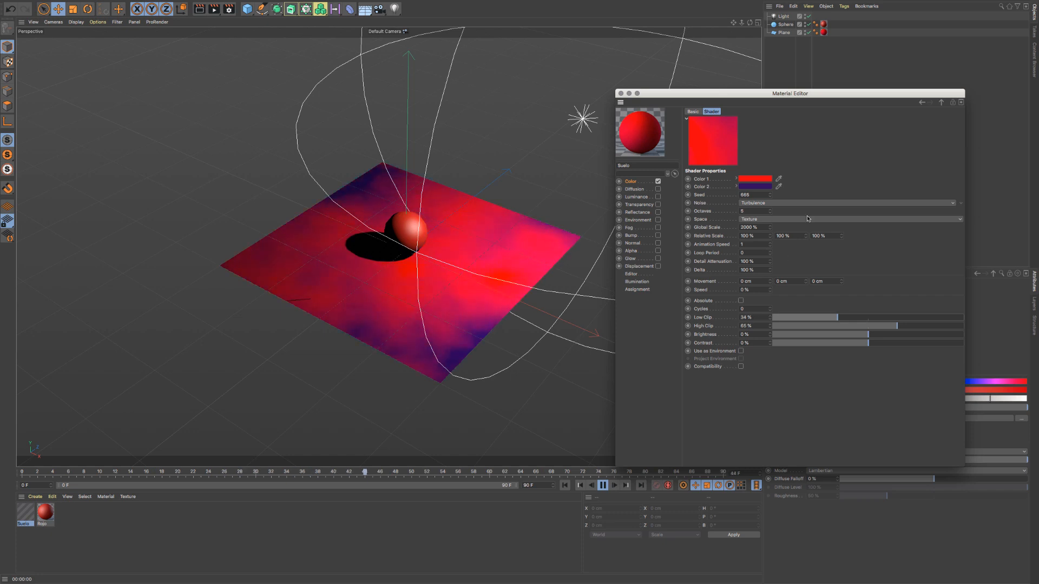
left_click(631, 182)
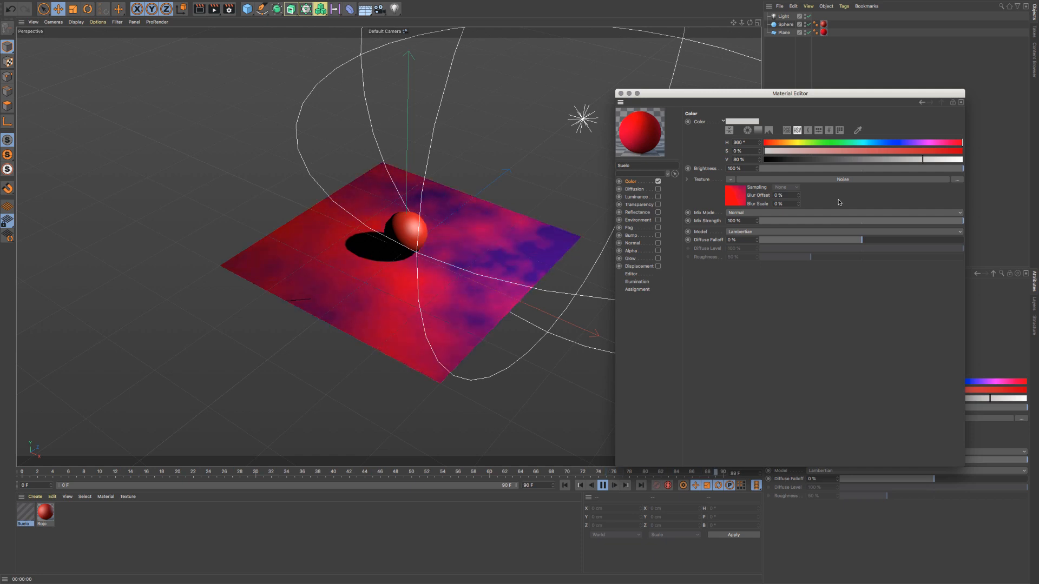
Step: Stop the animation playback and enable the viewport's Noises option again
left_click(603, 485)
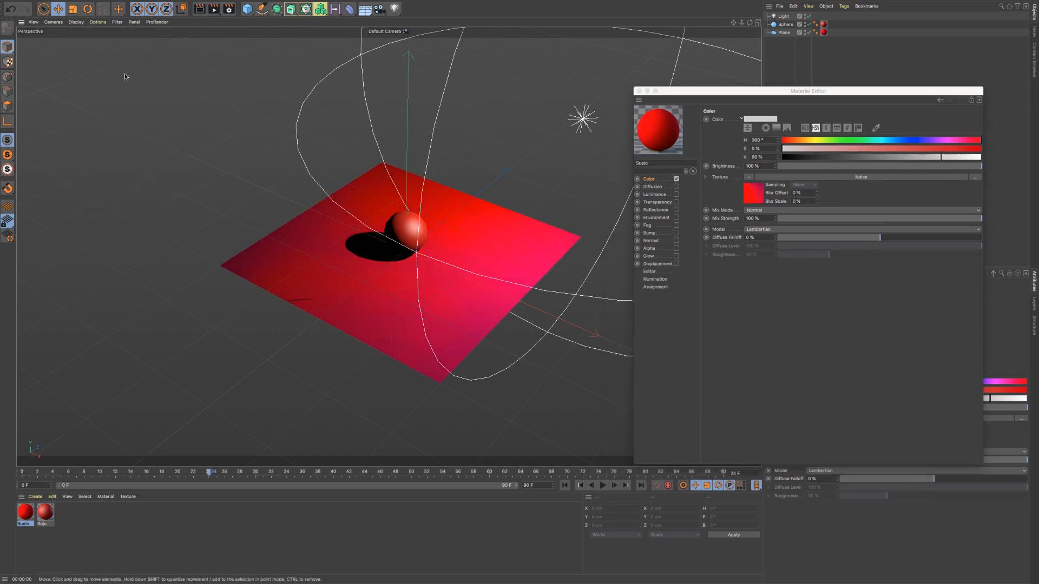
left_click(98, 22)
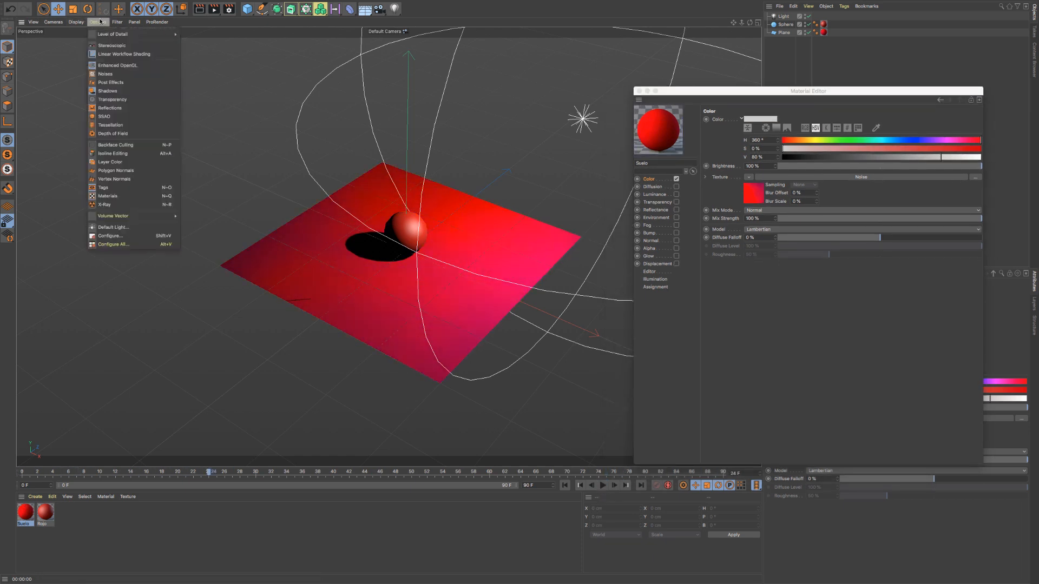
left_click(114, 73)
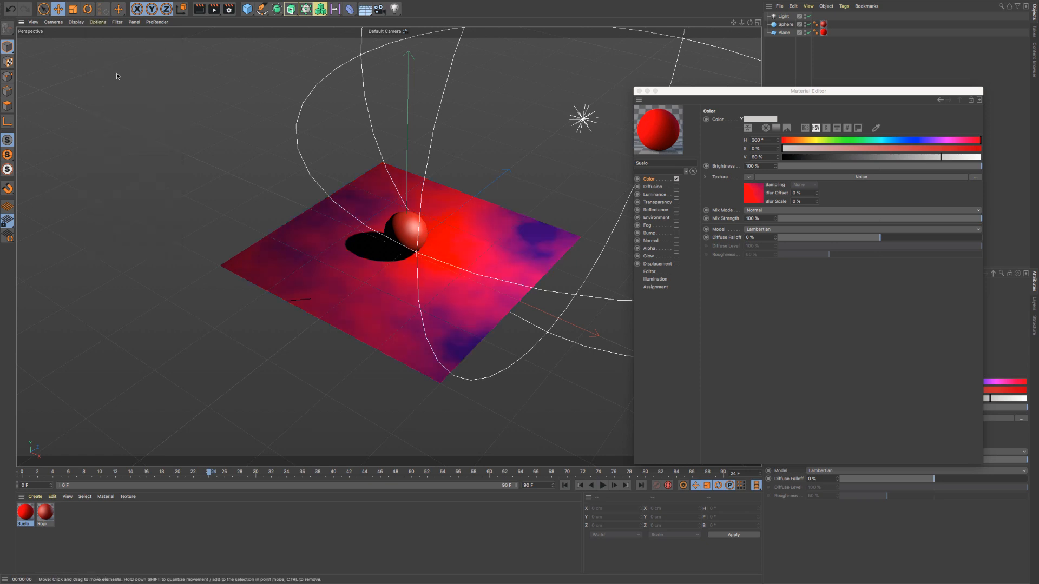
Step: Reopen the Suelo material's Noise shader and set its Global Scale to 1000% and Low Clip to 11%
left_click(756, 195)
left_click(779, 225)
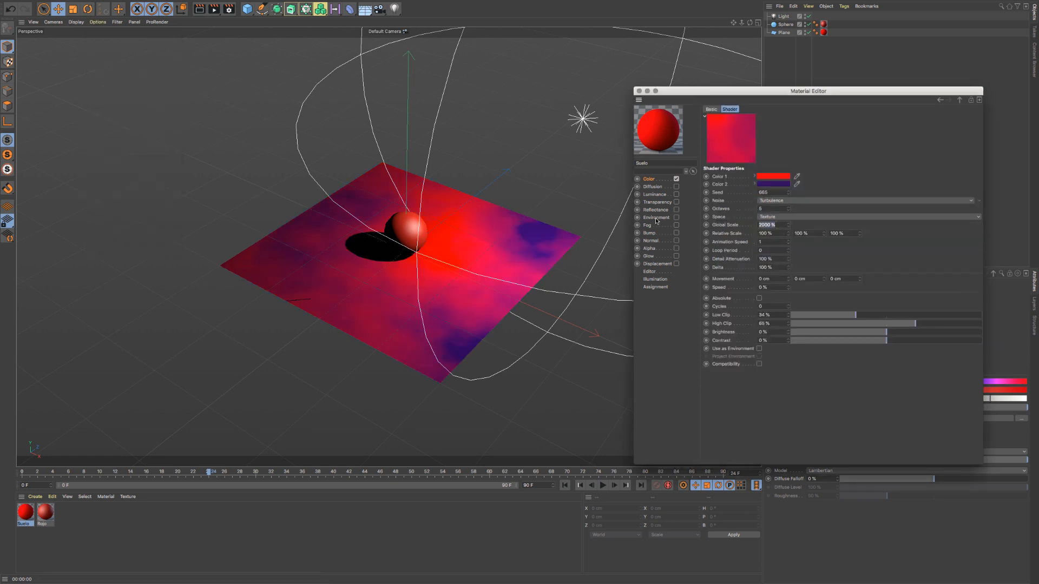
type("1000")
key("Return")
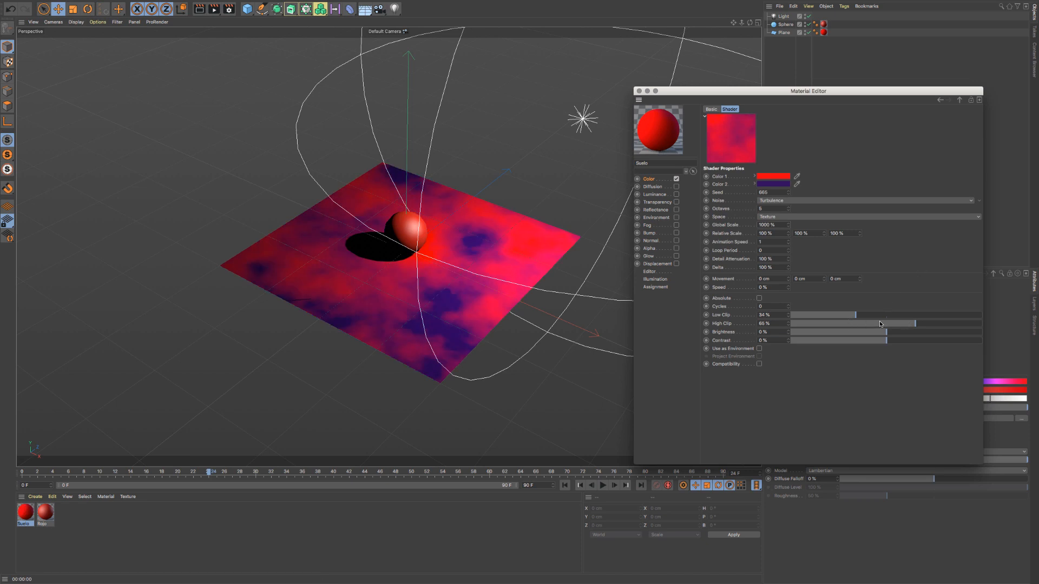
left_click_drag(834, 318, 812, 318)
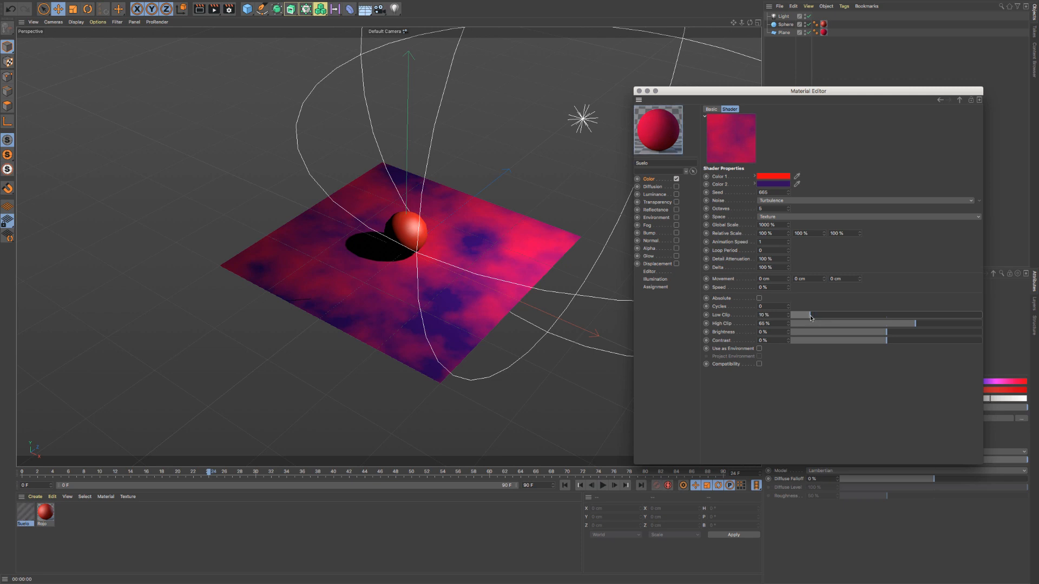
Step: Darken the Noise shader's Color 2 to about 17% value and set its High Clip to 72%
left_click(769, 185)
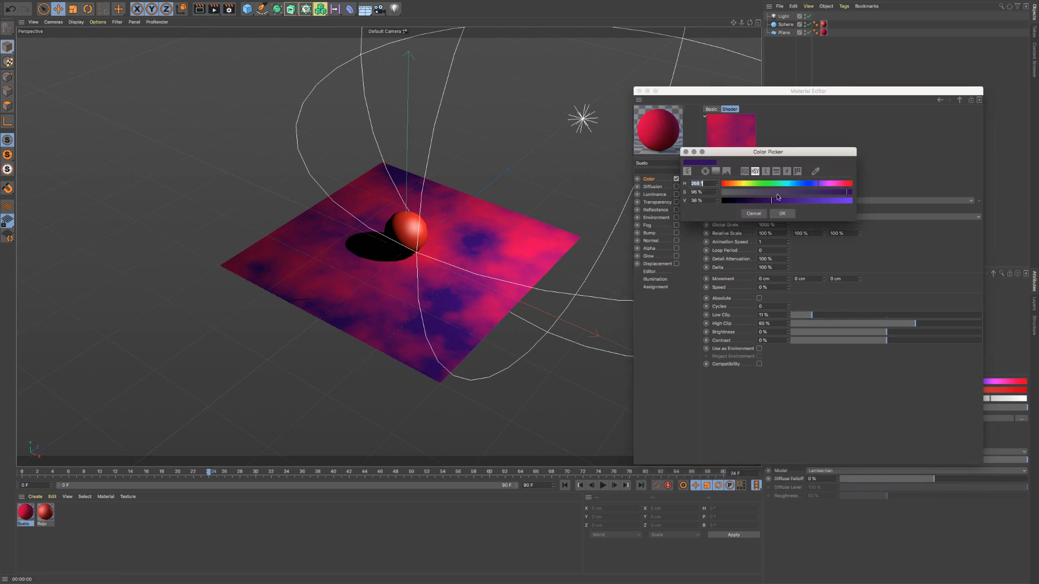
left_click_drag(762, 204, 741, 205)
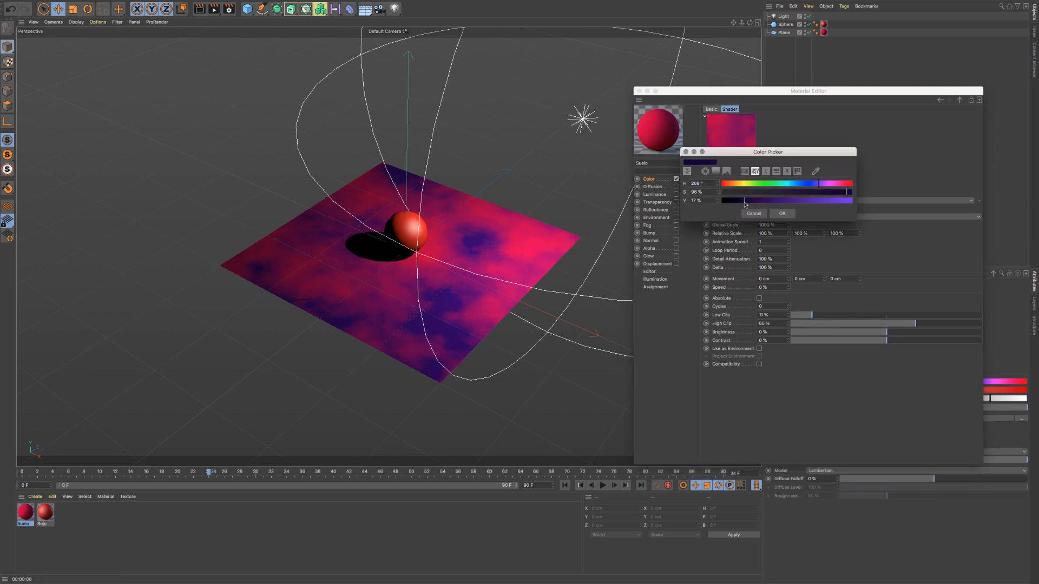
left_click(783, 213)
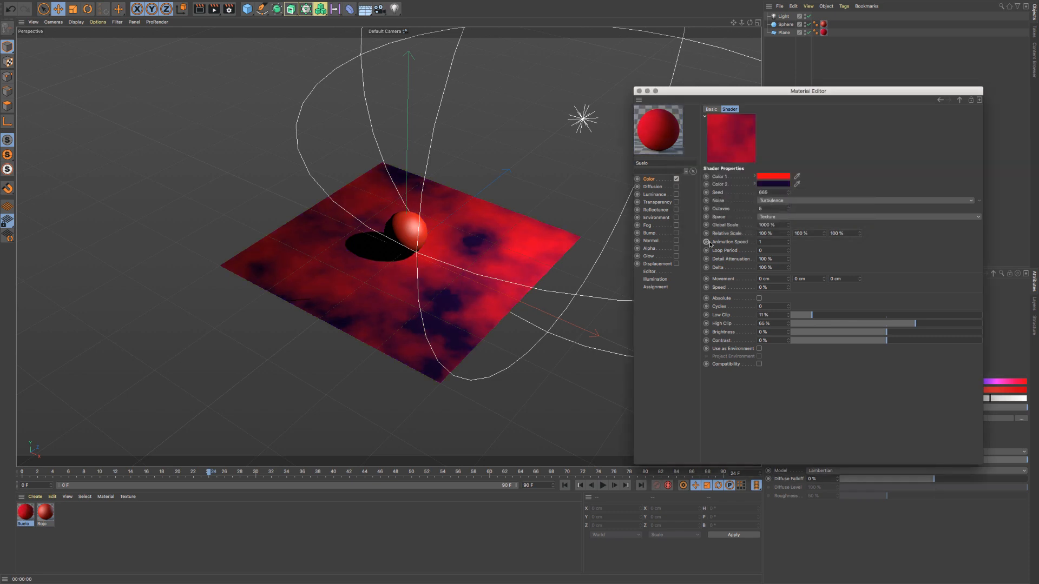
mouse_move(904, 324)
left_mouse_down()
mouse_move(940, 325)
mouse_move(888, 328)
mouse_move(921, 325)
left_mouse_up()
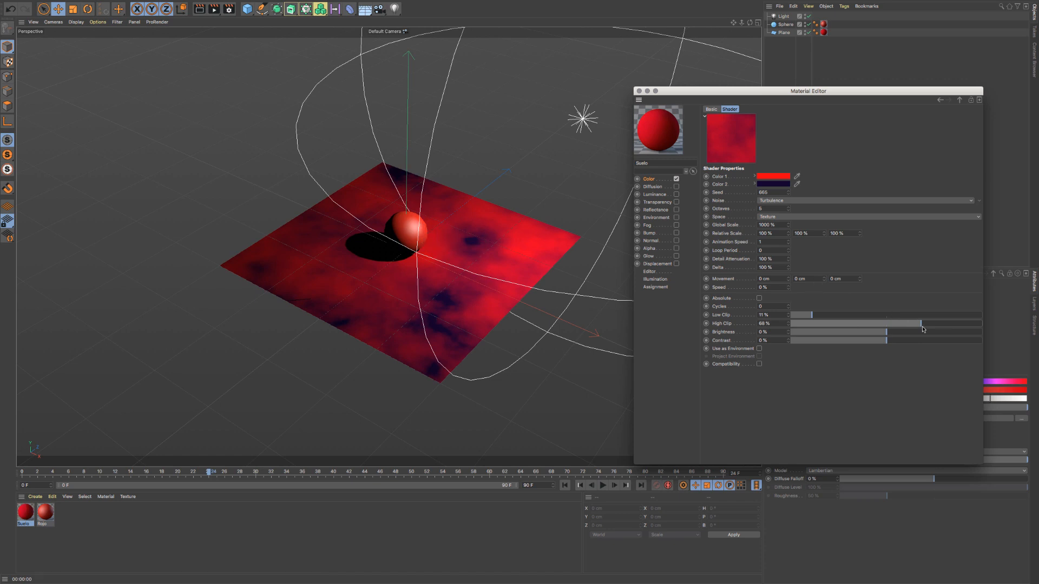
left_click_drag(925, 323, 929, 323)
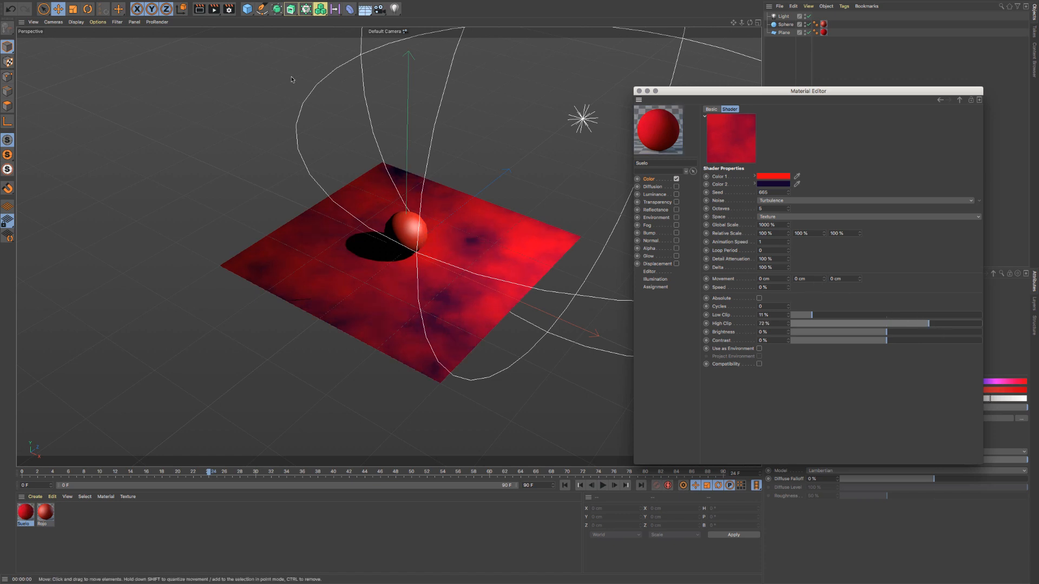
Step: Render the perspective view, turn off the viewport's Noises option, and render again to compare the results
left_click(199, 10)
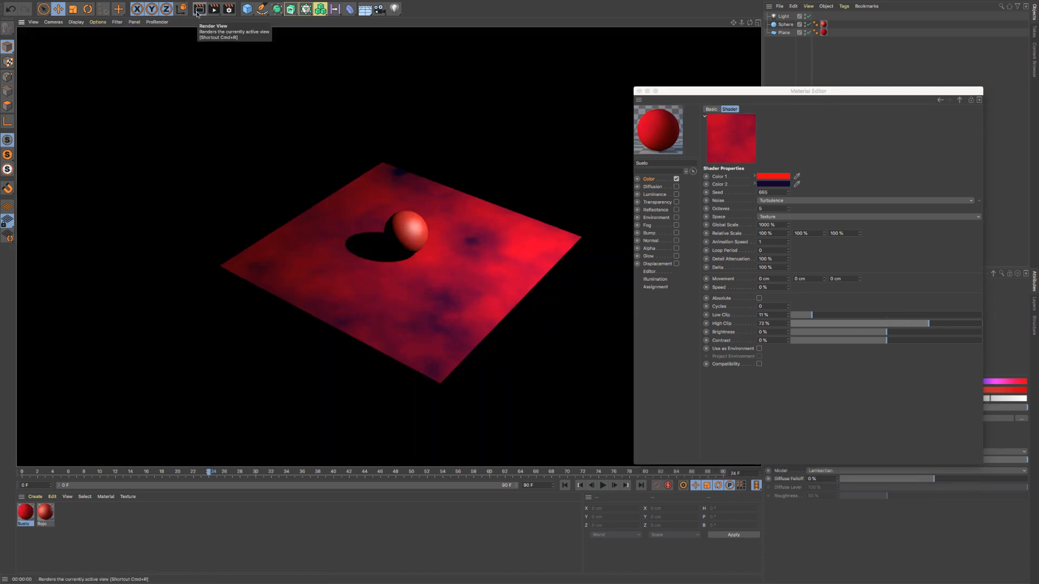
left_click(272, 97)
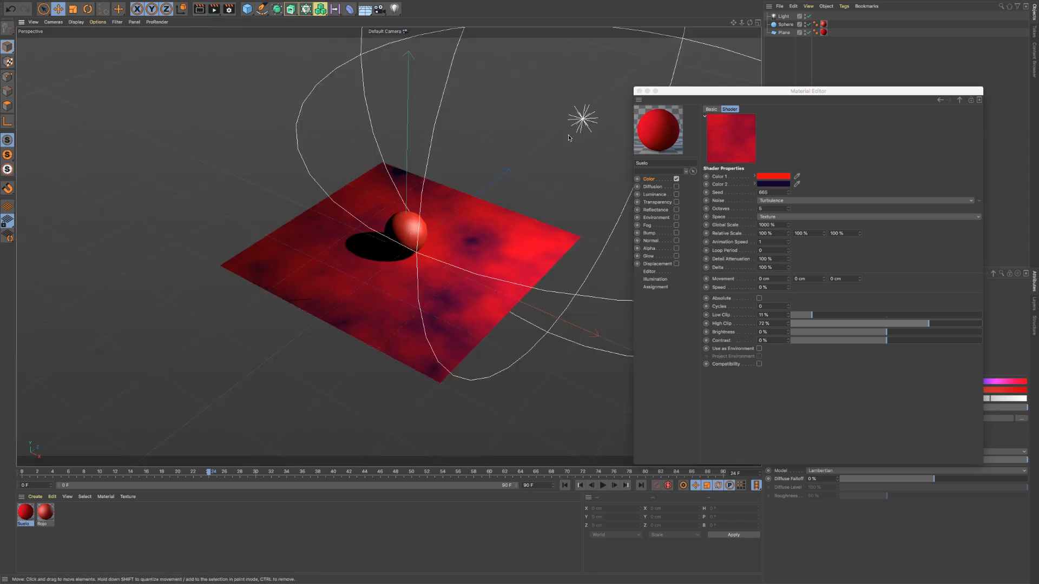
left_click(98, 21)
left_click(116, 75)
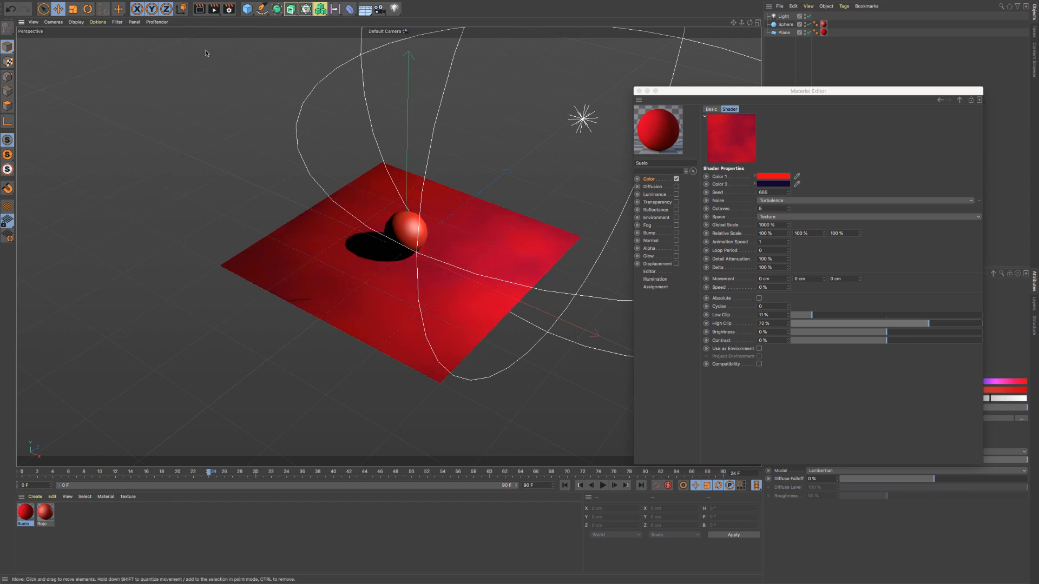
left_click(199, 9)
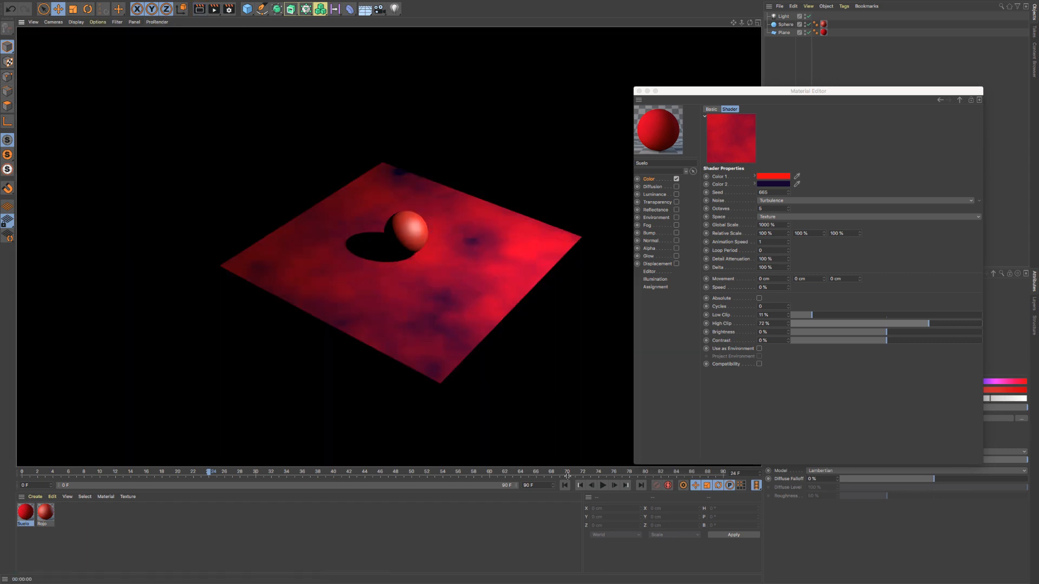
left_click(547, 445)
Step: Play the animation, turn the viewport's Noises option back on during playback, and stop the playback
left_click(565, 485)
left_click(603, 486)
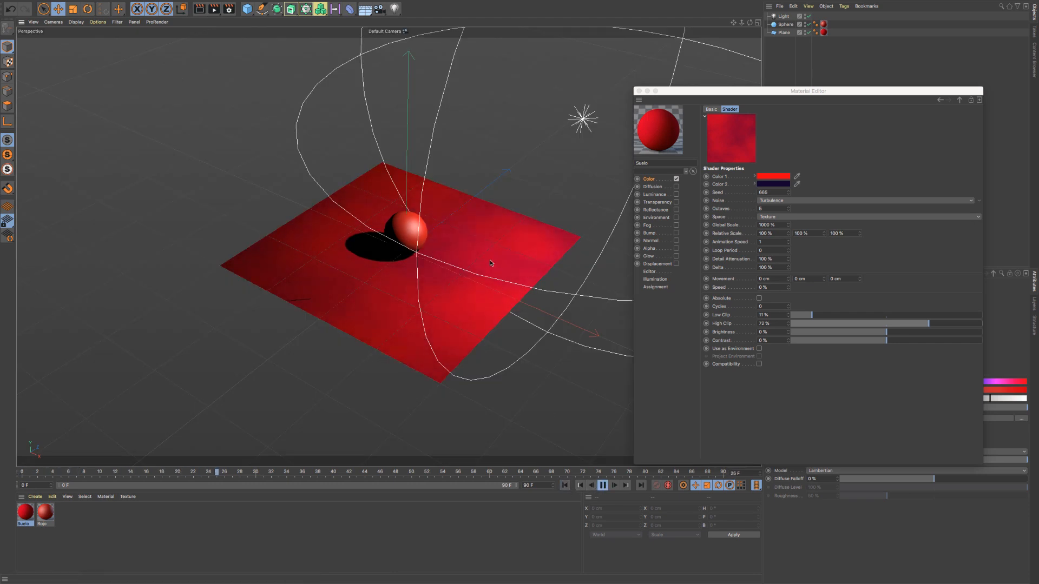
left_click(98, 23)
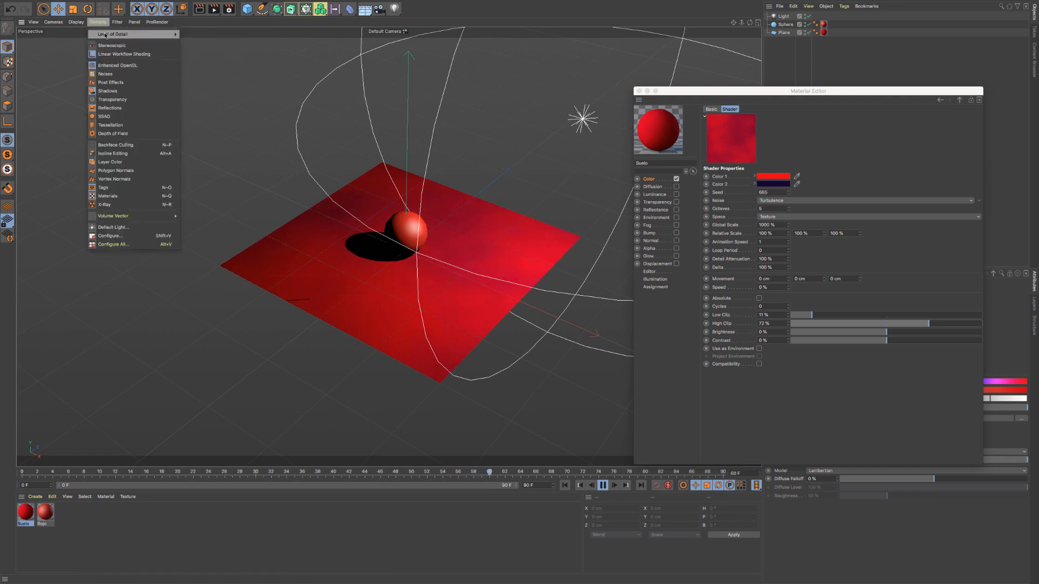
left_click(121, 82)
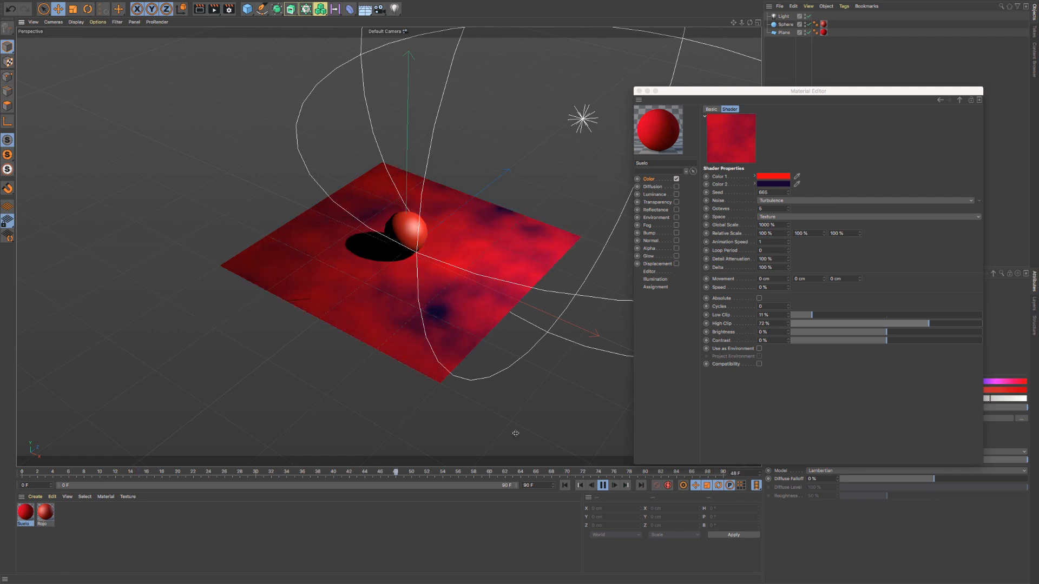
left_click(603, 486)
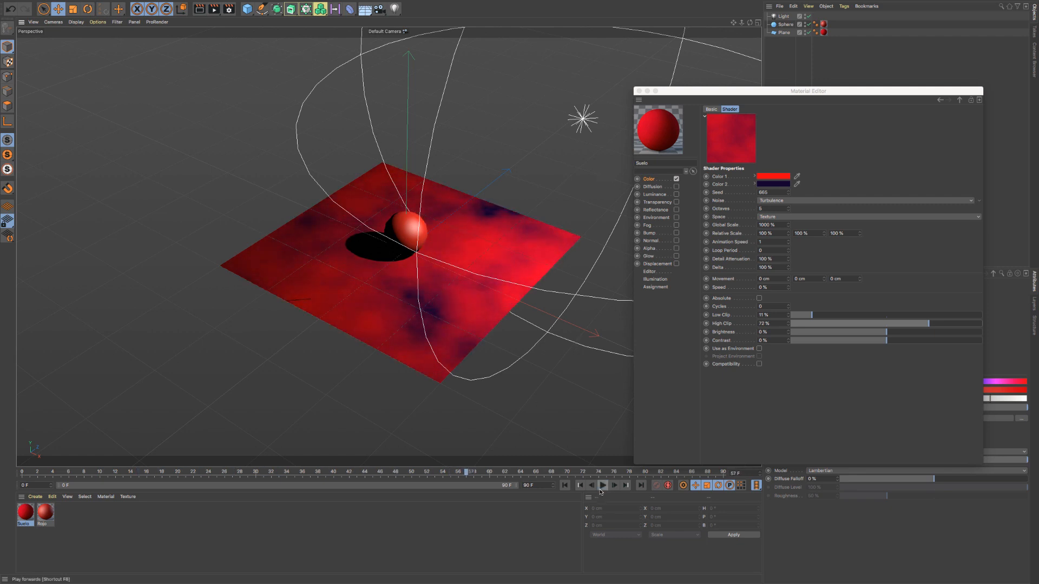
Step: Add a second sphere with a radius of about 56.76 cm beside the red one, at about X 131 cm, and close the Material Editor
left_click(98, 22)
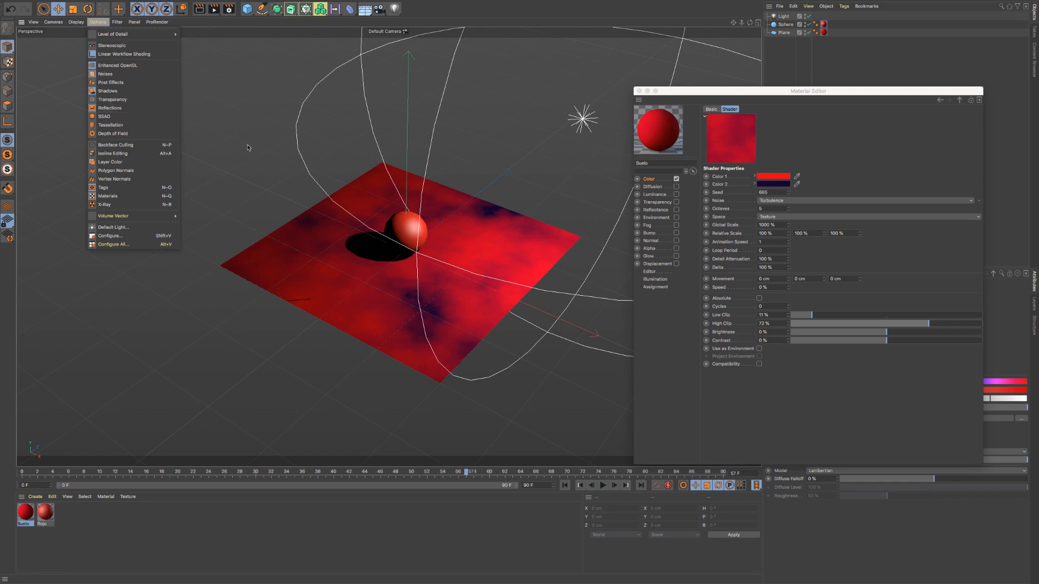
left_click(126, 102)
left_click(247, 8)
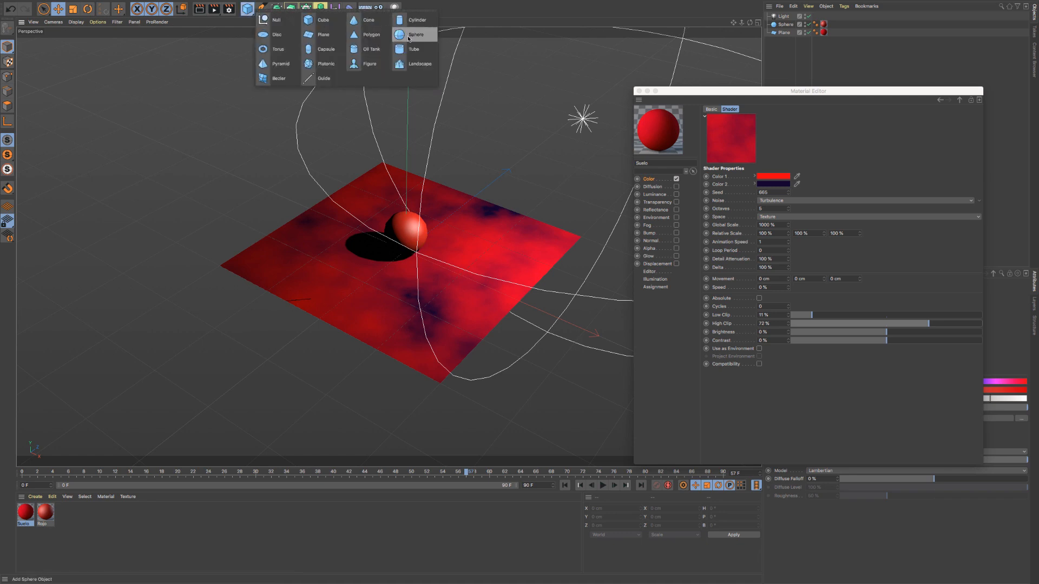
left_click(409, 36)
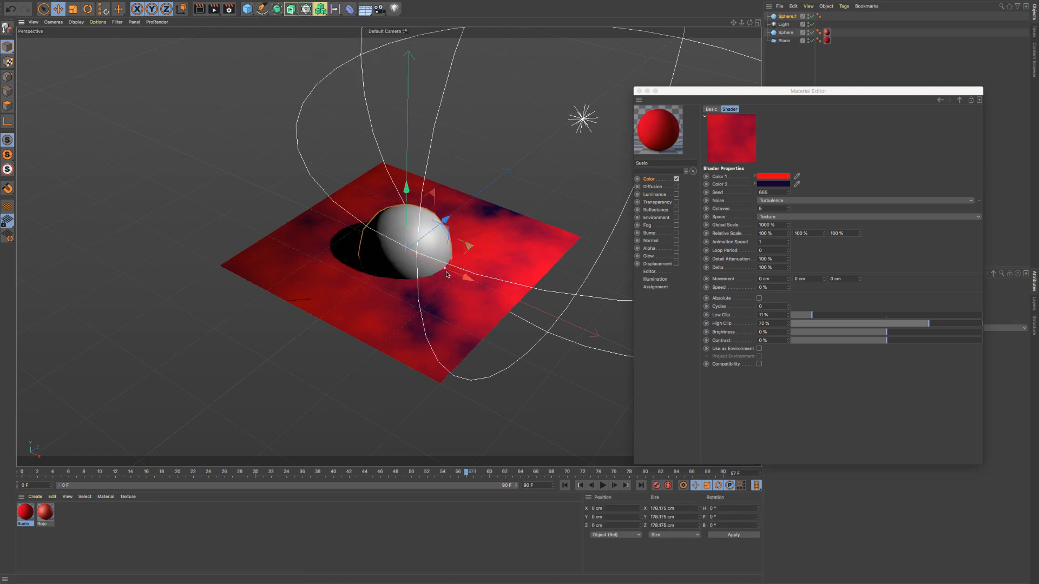
left_click_drag(447, 275, 542, 309)
left_click_drag(482, 236, 482, 209)
left_click(639, 91)
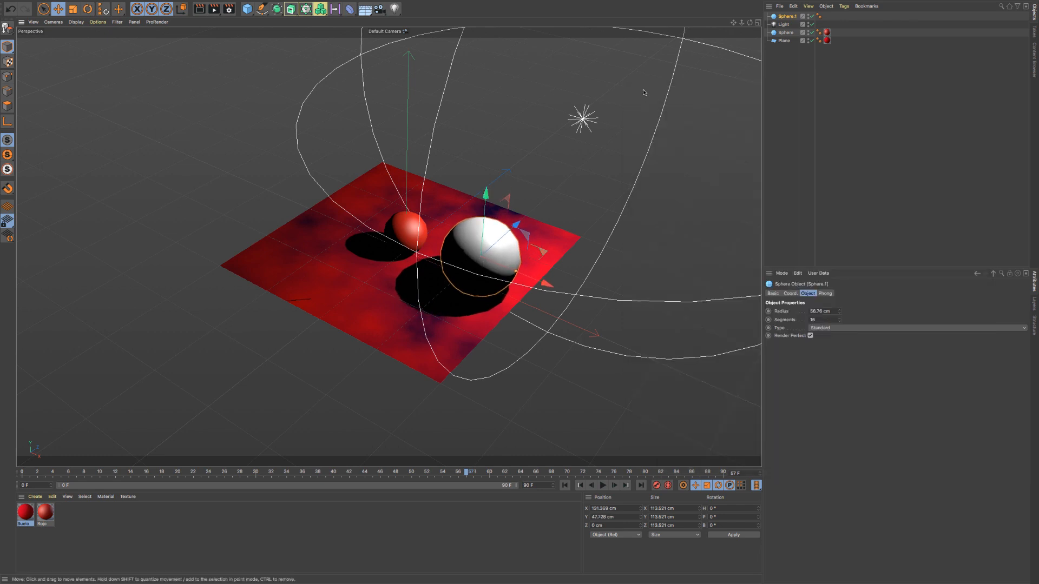
Step: Raise the new sphere to about Y 57 cm in the Front view so it rests on the plane
left_click(757, 22)
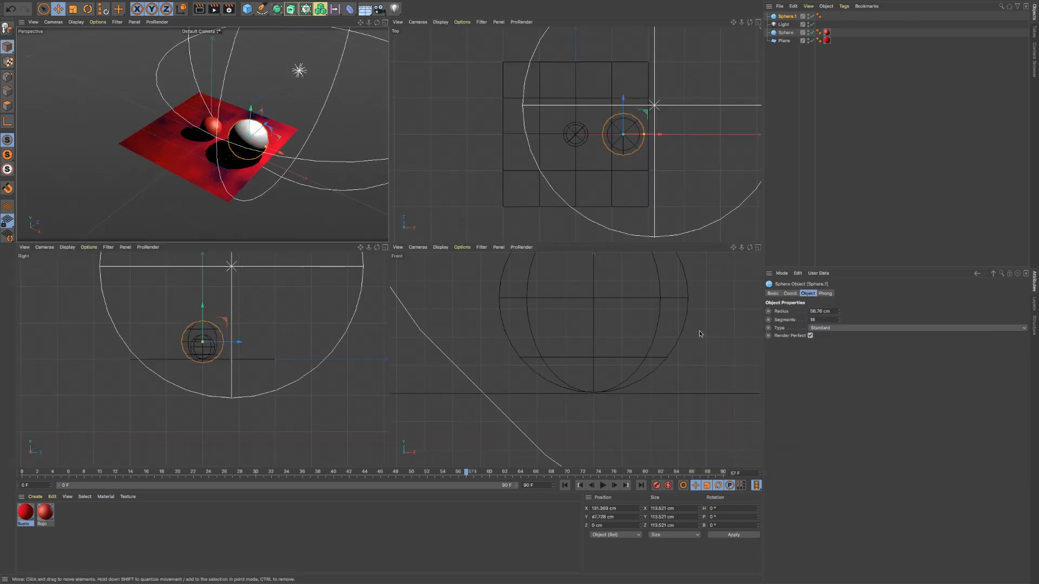
key("o")
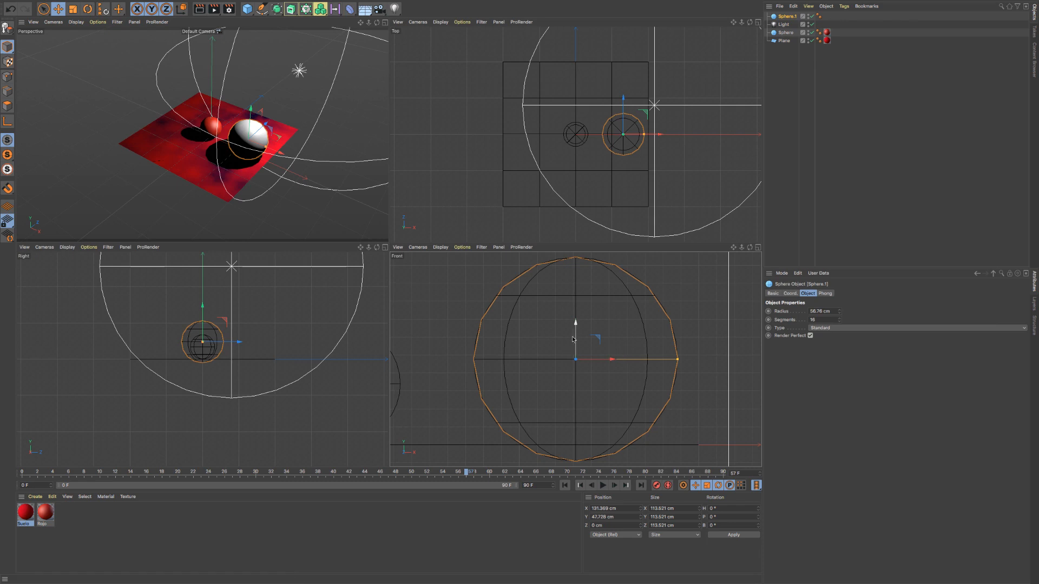
left_click_drag(576, 334, 580, 315)
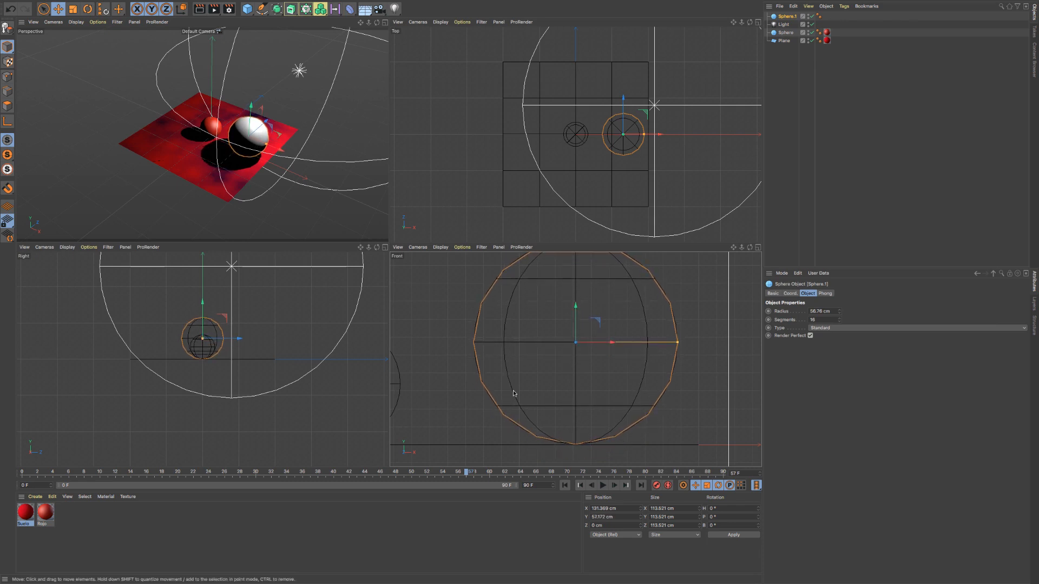
Step: Create a new material, enable its Transparency channel with the Glass refraction preset, and disable its Color channel
left_click(31, 499)
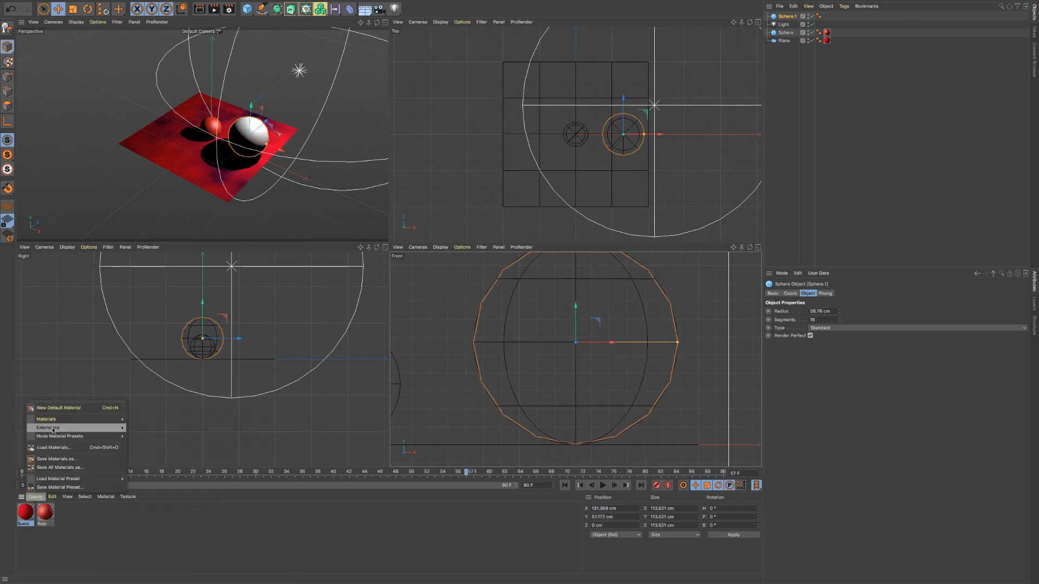
mouse_move(84, 420)
left_click(179, 428)
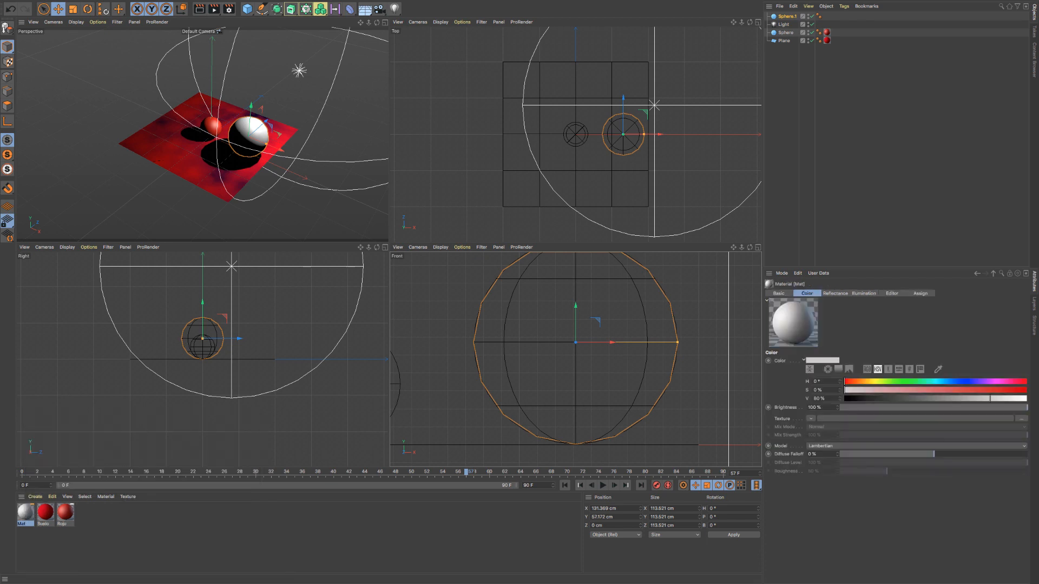
double_click(25, 511)
left_click(232, 231)
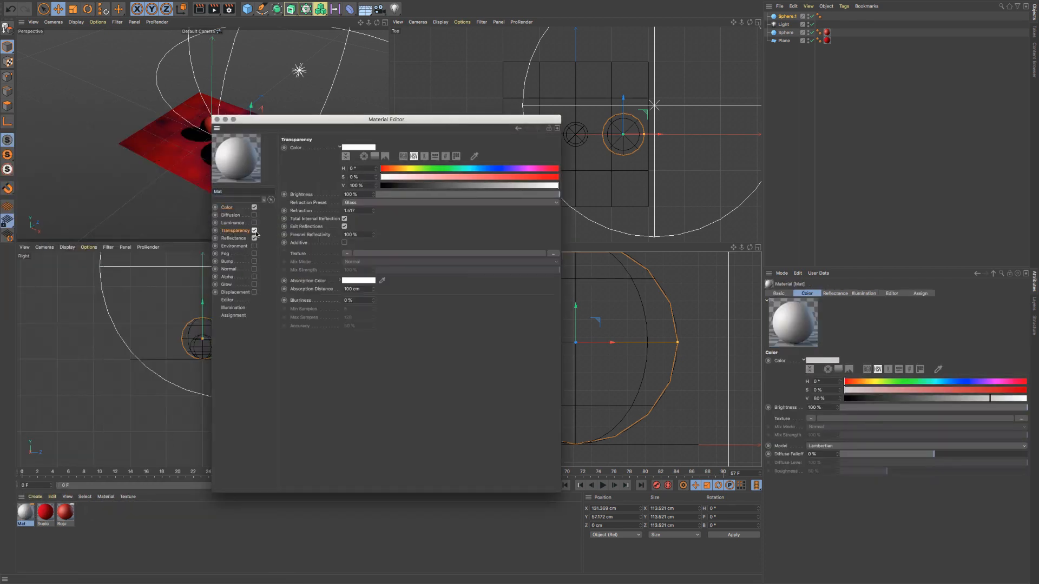
left_click(253, 230)
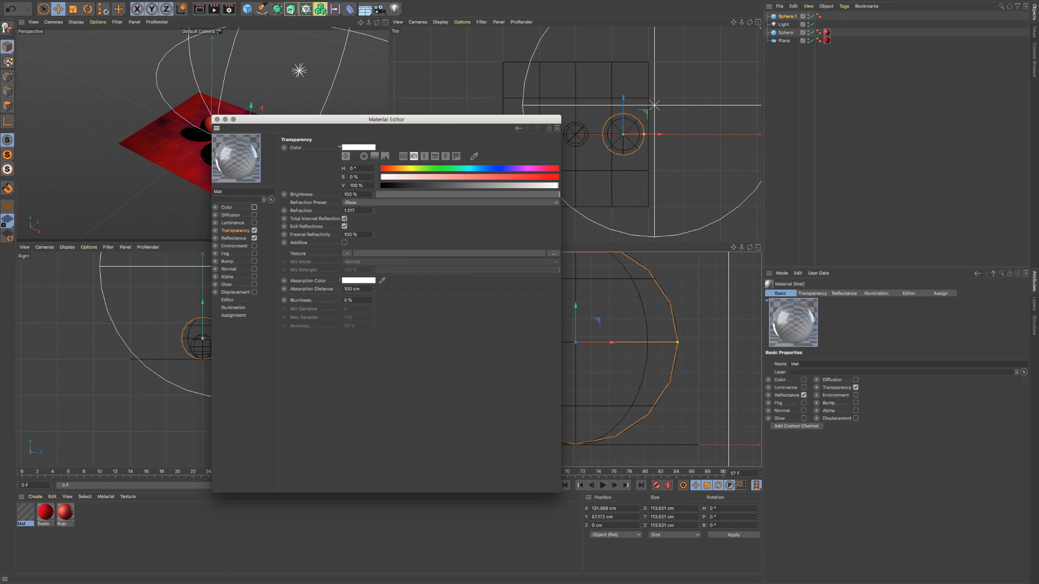
Step: Apply the new transparent material to the larger sphere in the perspective view and close the Material Editor
left_click_drag(265, 119, 449, 194)
left_click_drag(419, 233, 238, 131)
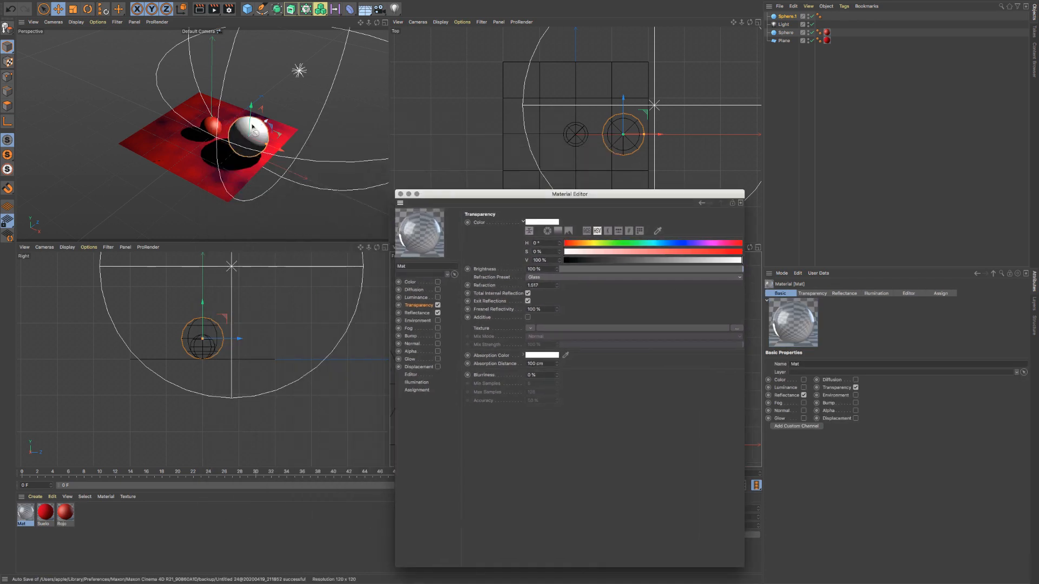
left_click(400, 194)
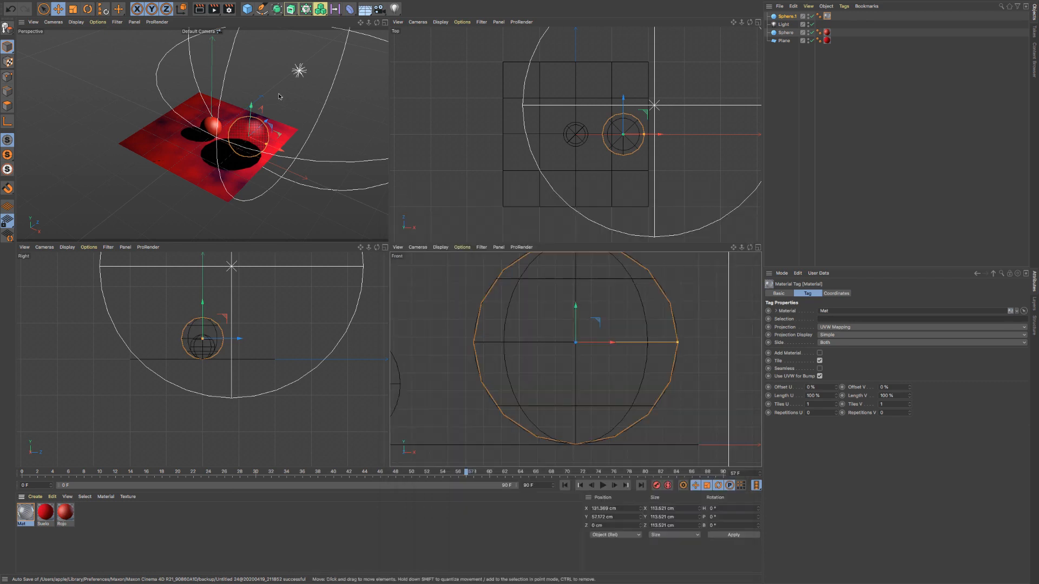
Step: Maximize the perspective view and toggle the viewport's Transparency option on and off to compare the transparent sphere's display
left_click(385, 22)
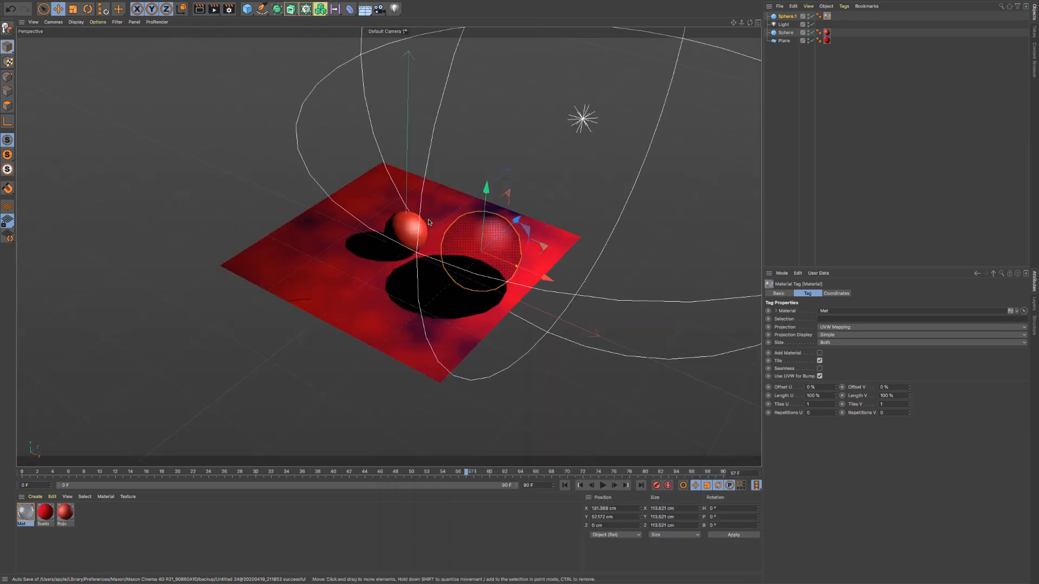
scroll(474, 238, "up", 8)
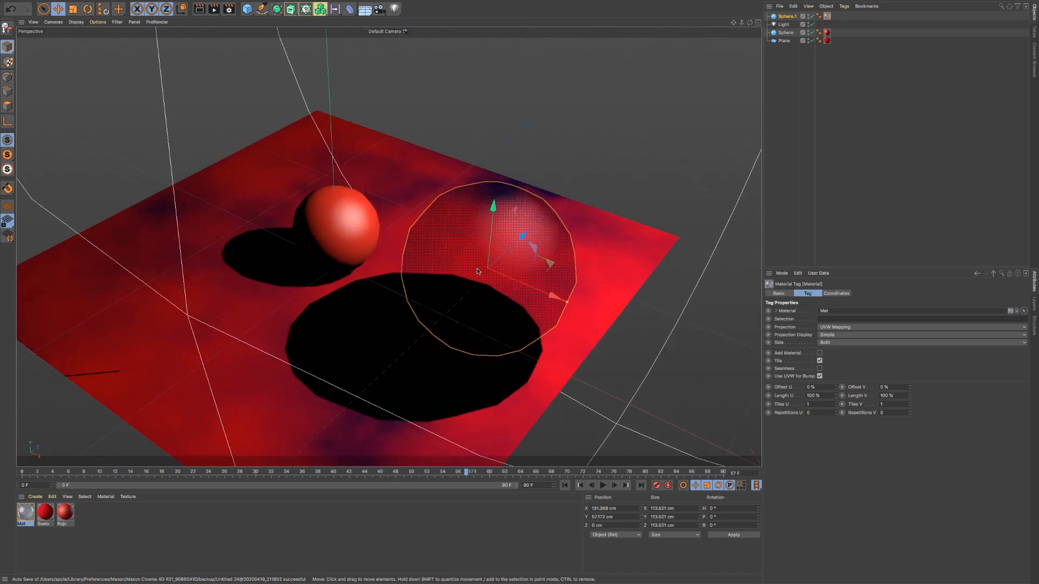
left_click_drag(478, 269, 532, 262, "alt")
left_click_drag(425, 268, 361, 77, "alt")
left_click(98, 22)
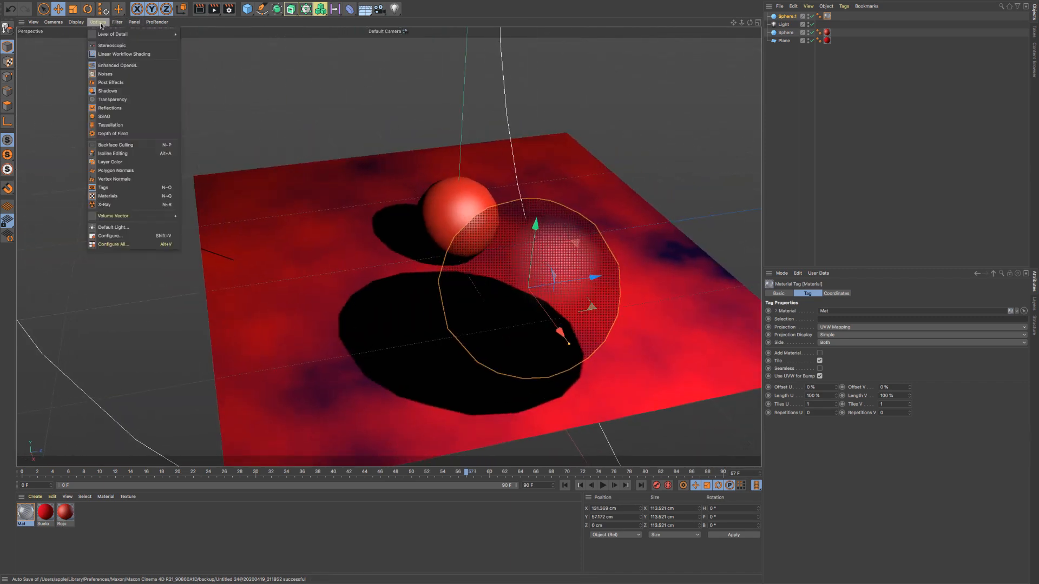
left_click(129, 108)
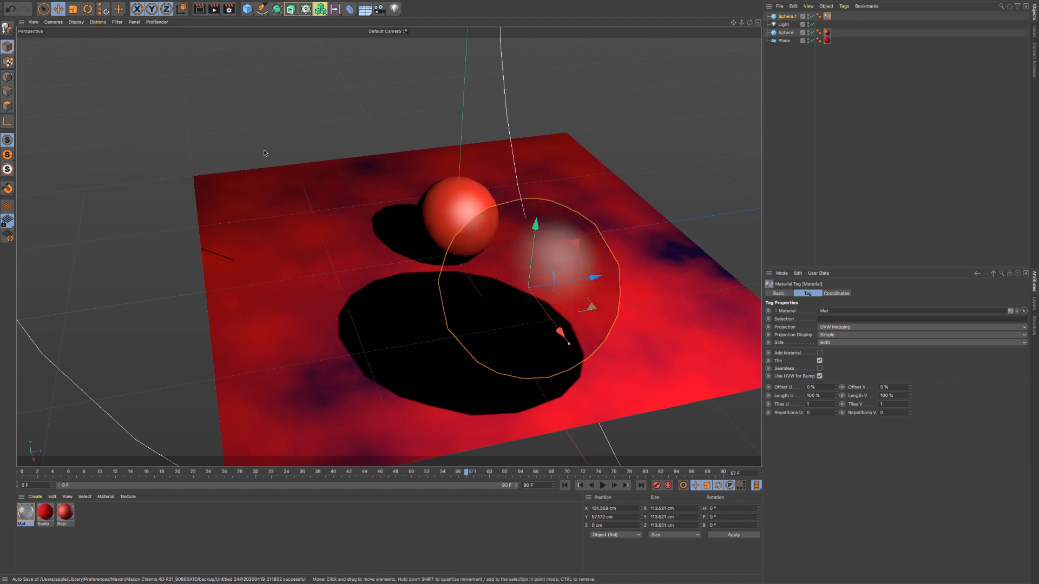
left_click(84, 21)
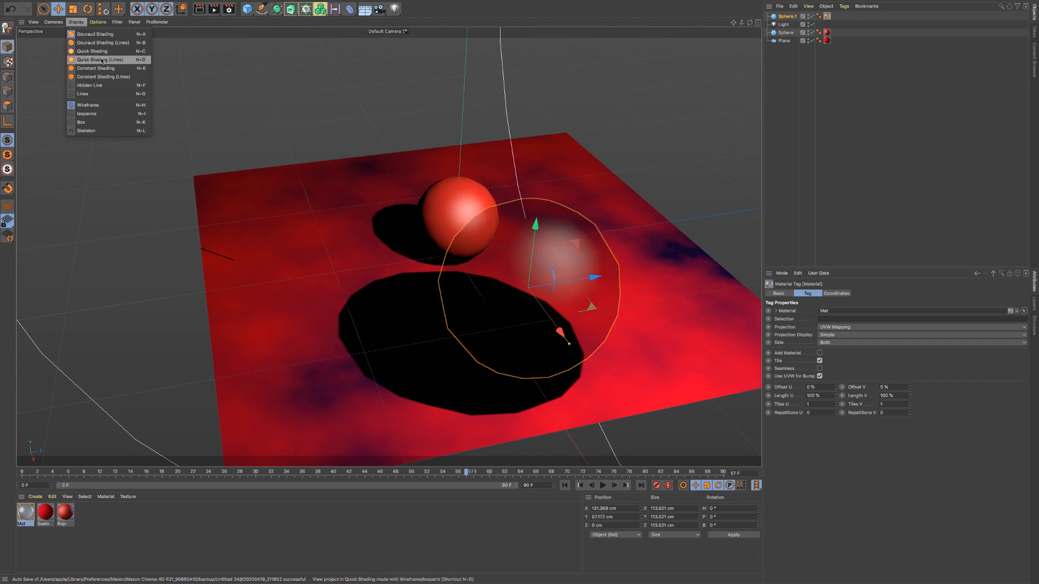
mouse_move(98, 21)
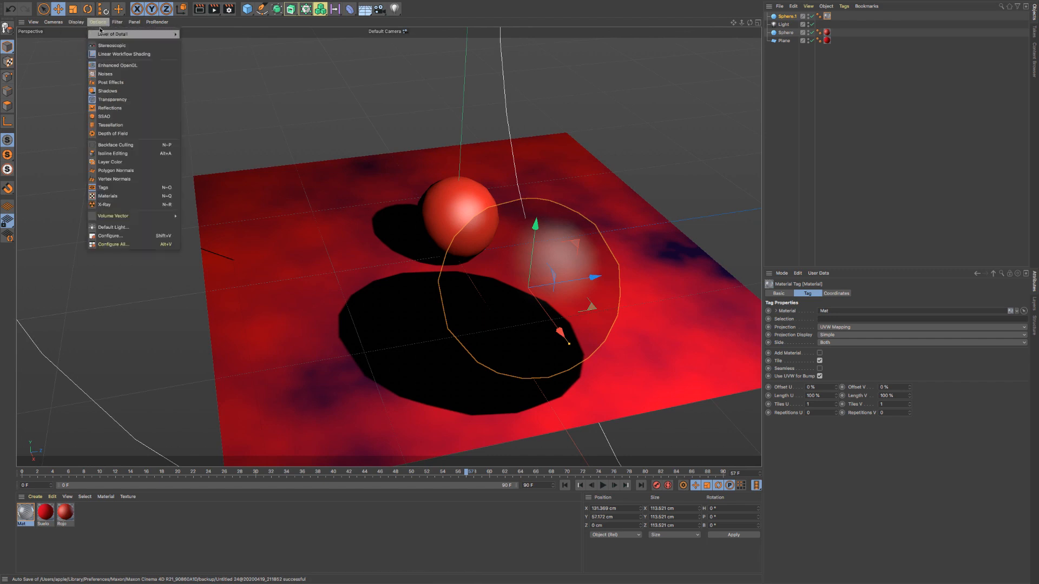
left_click(117, 101)
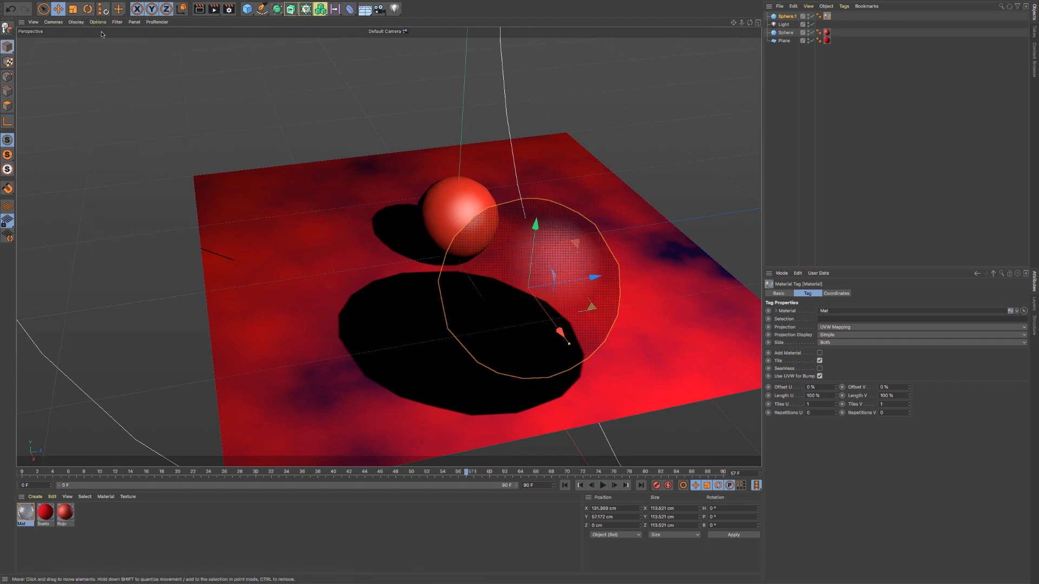
left_click(98, 22)
left_click(111, 87)
Step: Replace the Default Specular layer in the transparent material's Reflectance channel with a Beckmann layer and close the Material Editor
left_click(25, 513)
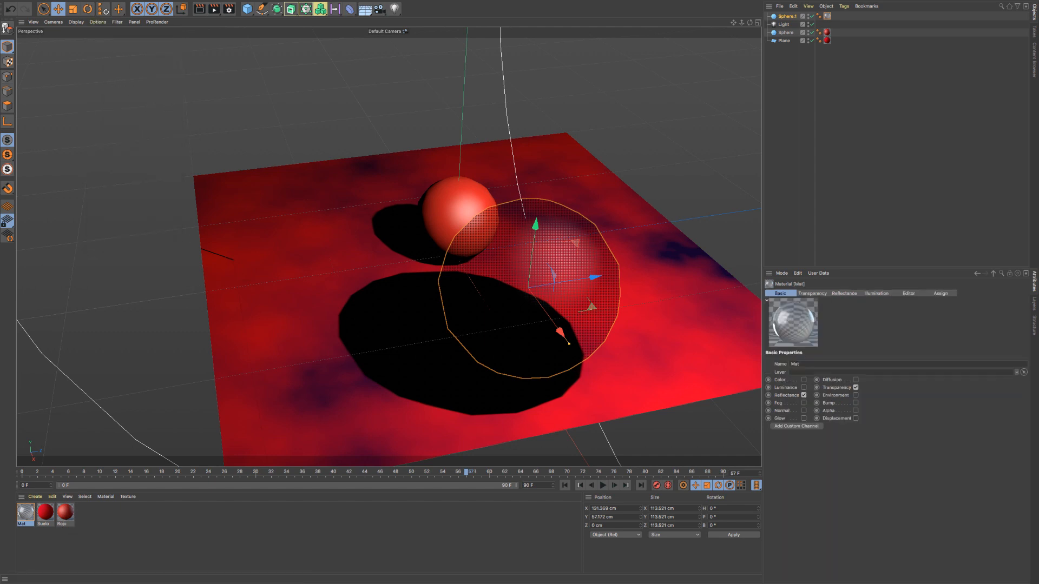
double_click(25, 513)
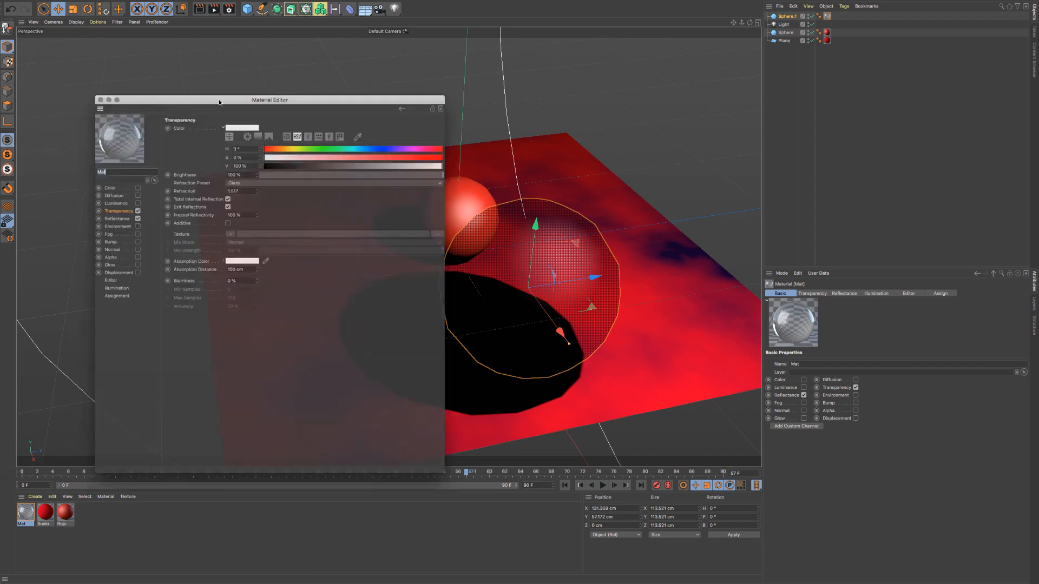
left_click_drag(300, 102, 309, 71)
left_click(124, 187)
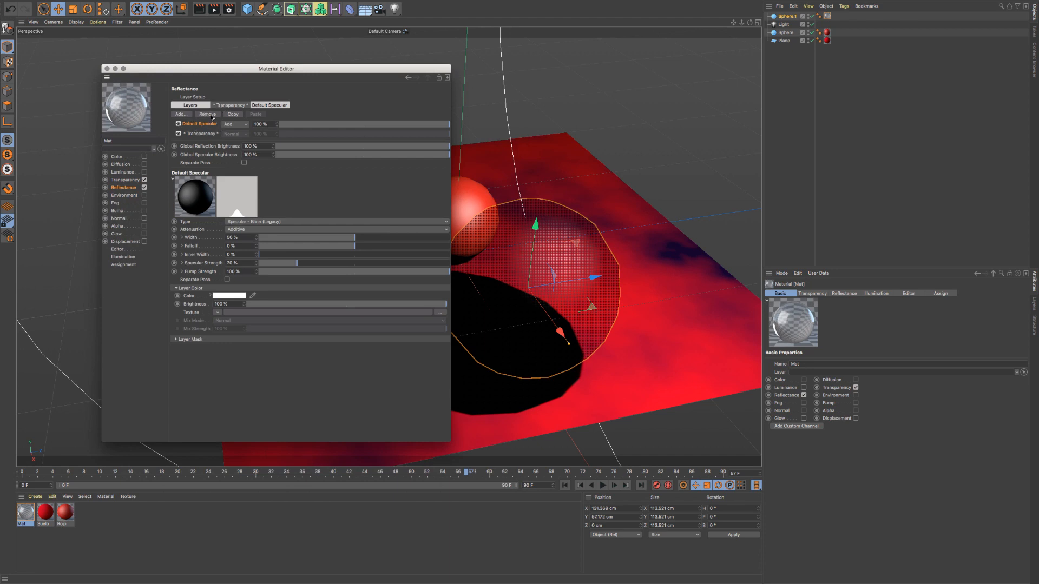
left_click(210, 115)
left_click(181, 115)
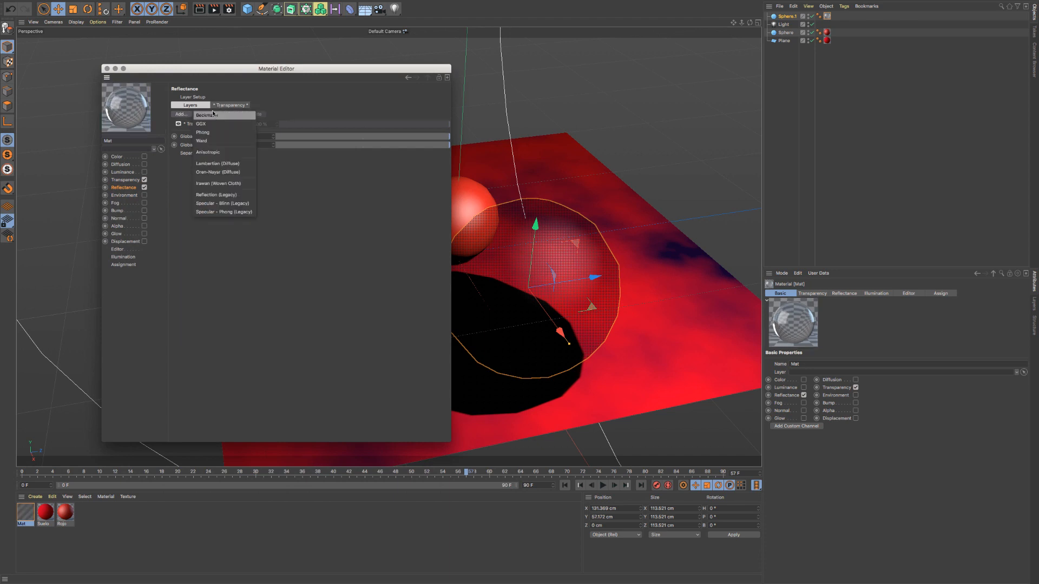
left_click(213, 115)
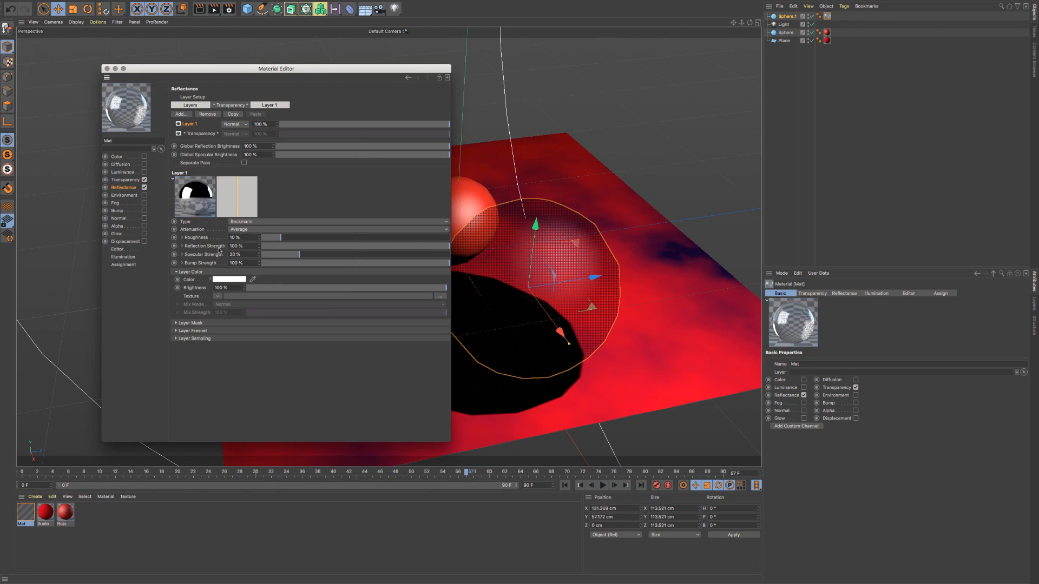
left_click_drag(191, 73, 123, 77)
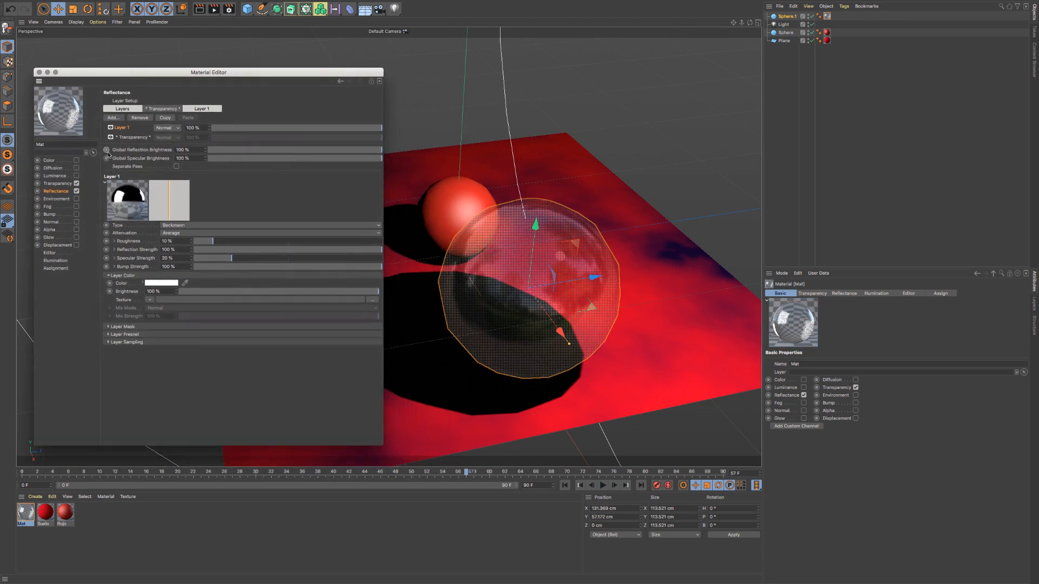
left_click(39, 71)
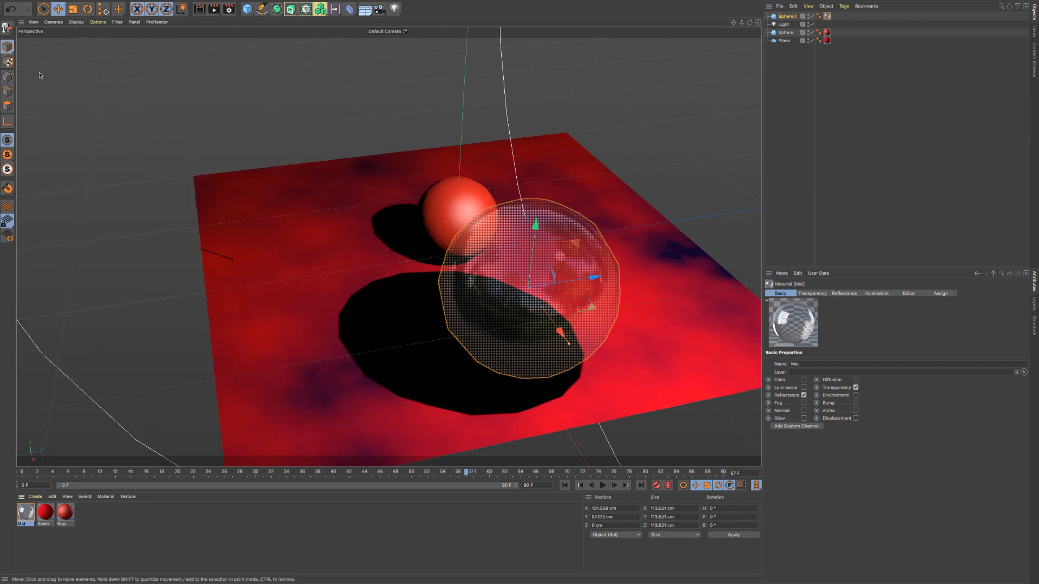
Step: Switch the viewport's Reflections option off and back on to compare the transparent sphere's display
left_click(96, 22)
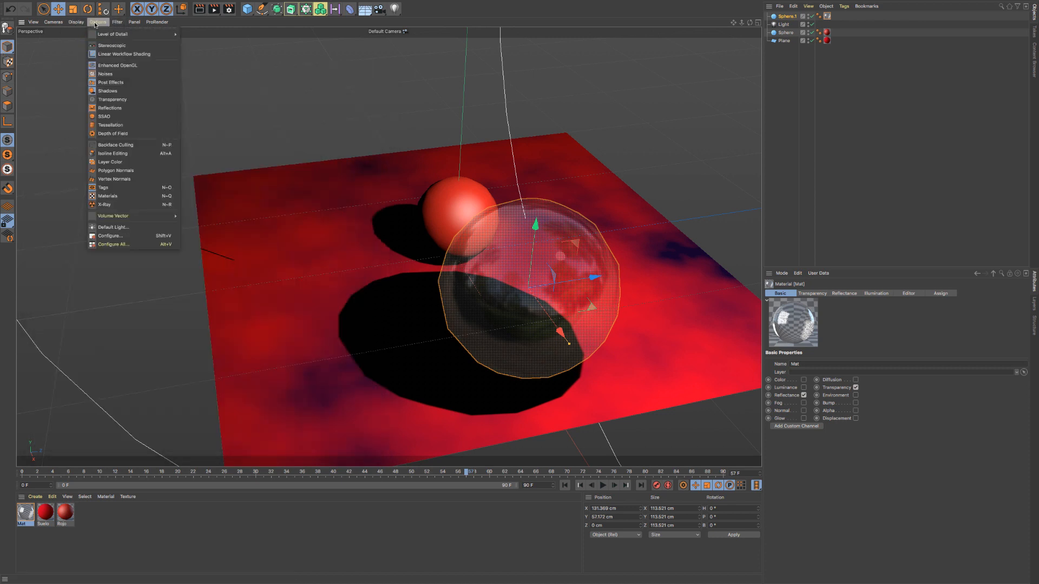
left_click(114, 108)
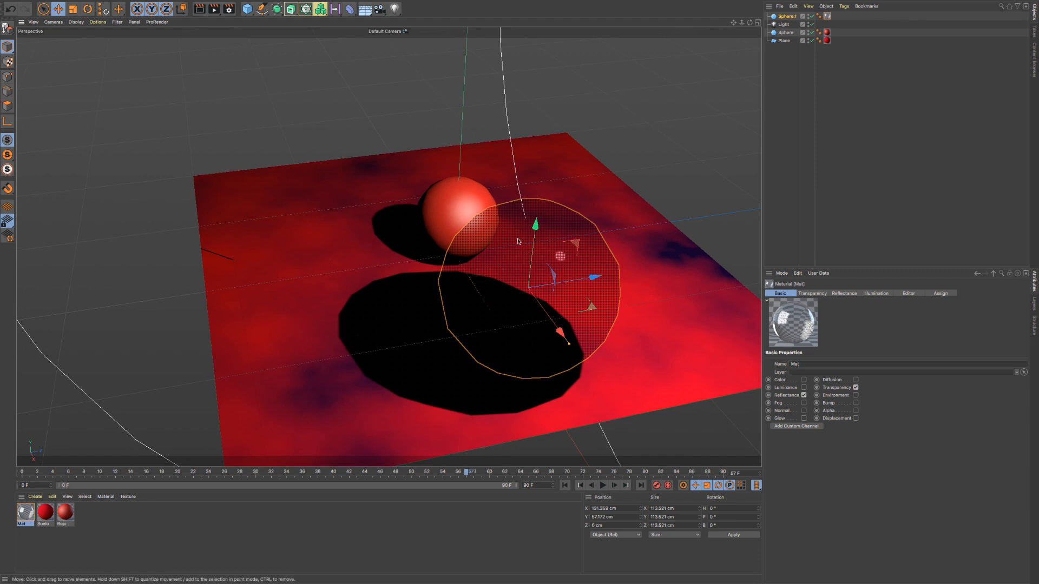
left_click(76, 22)
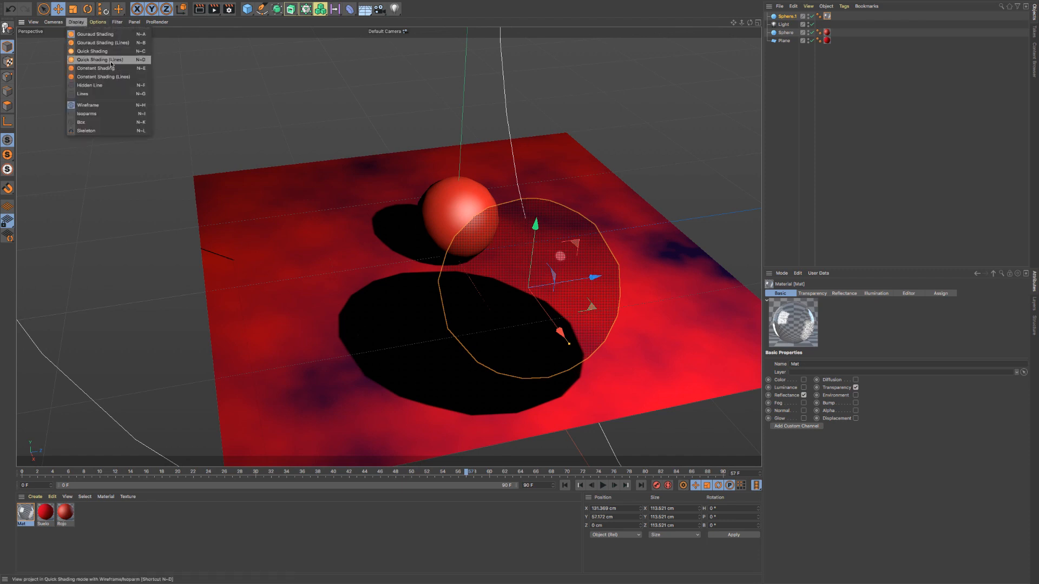
mouse_move(98, 22)
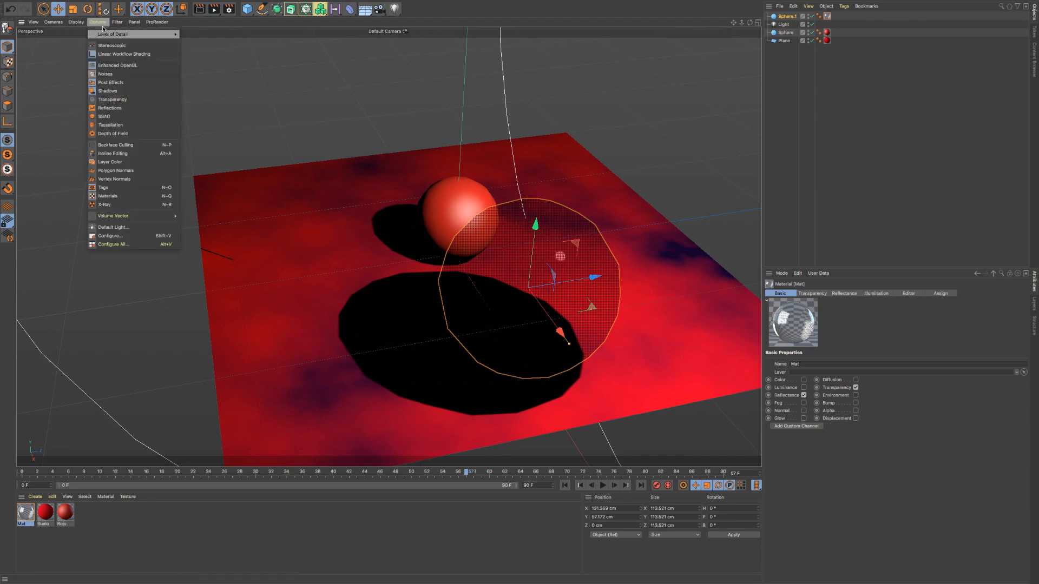
left_click(111, 107)
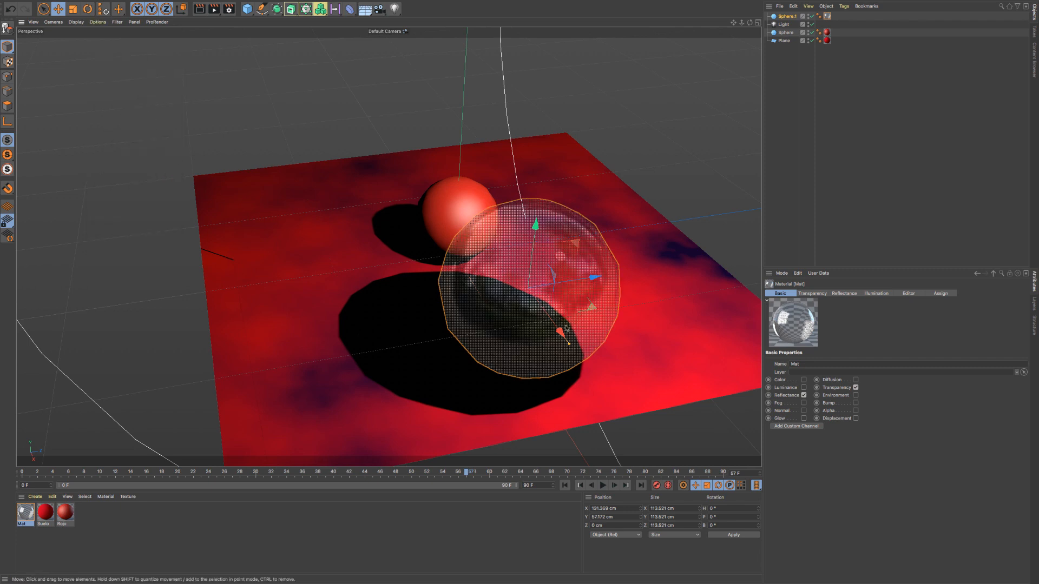
left_click_drag(567, 328, 493, 292, "alt")
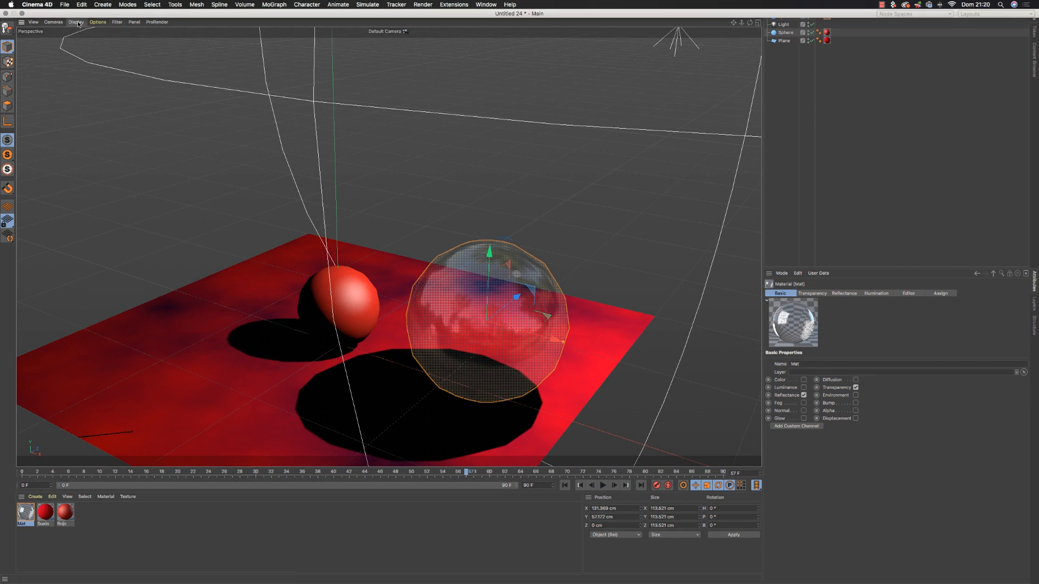
Step: Toggle the viewport's Post Effects option, and switch Noises off and back on to compare the plane's texture
left_click(98, 22)
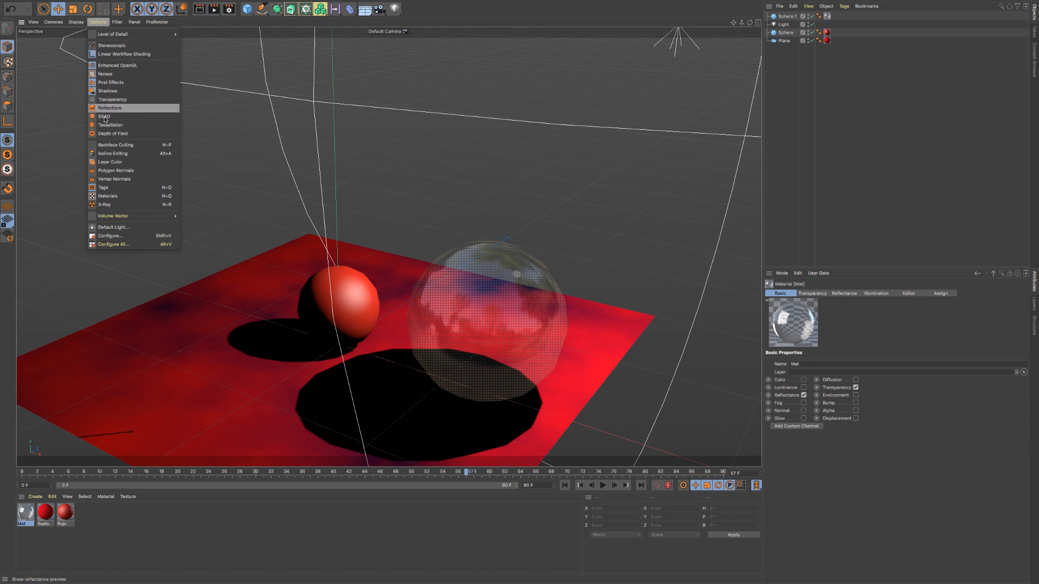
left_click(110, 76)
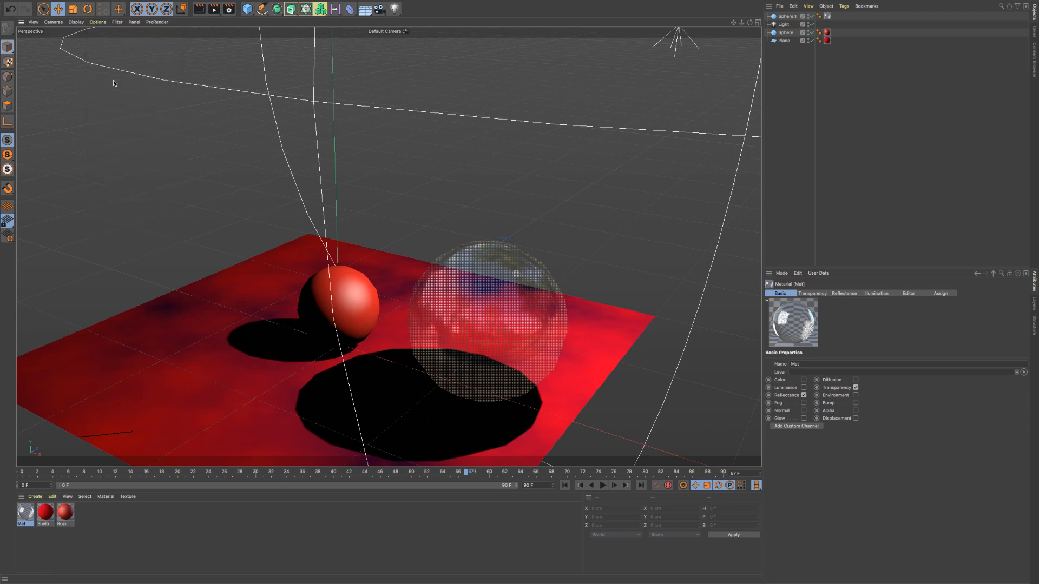
left_click(98, 22)
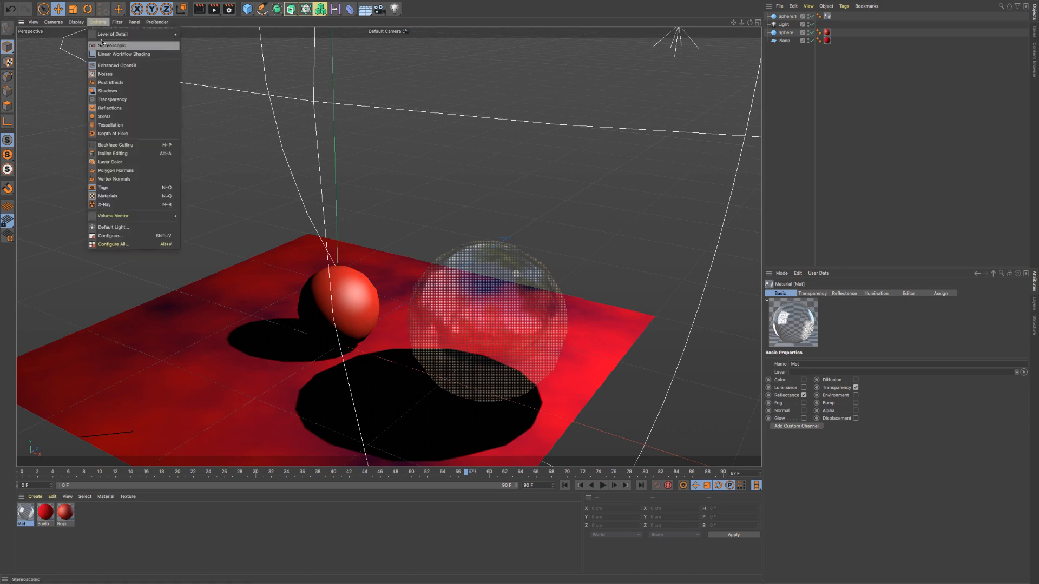
left_click(104, 75)
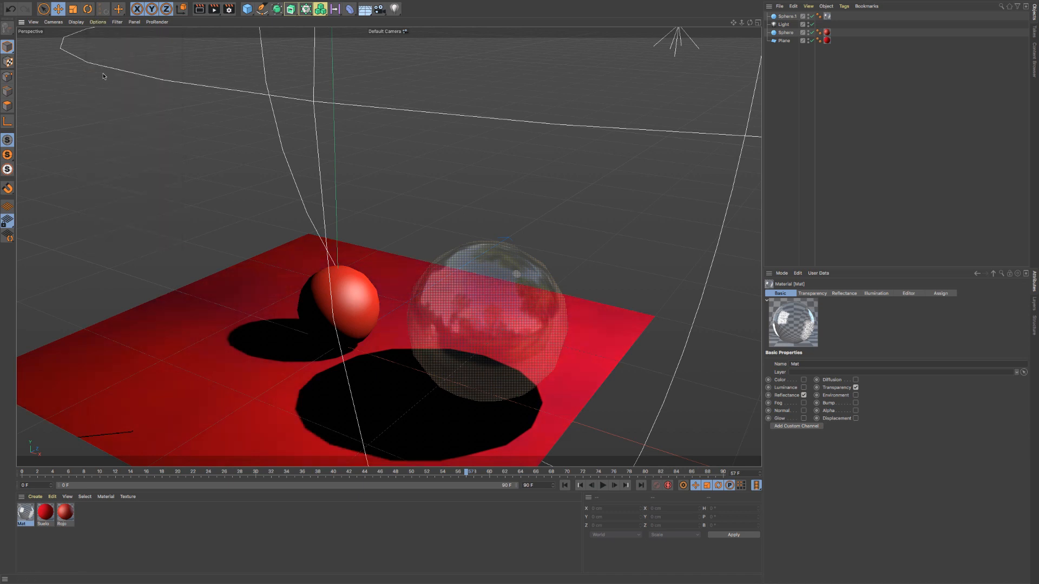
left_click(98, 22)
left_click(101, 76)
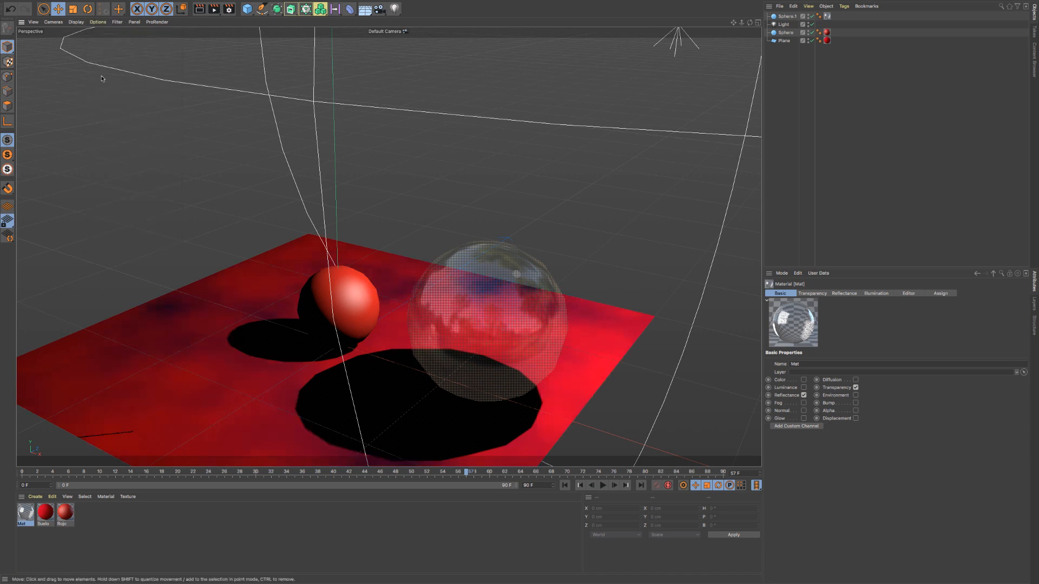
Step: Switch Enhanced OpenGL off and back on to compare the whole scene's viewport display
left_click(98, 23)
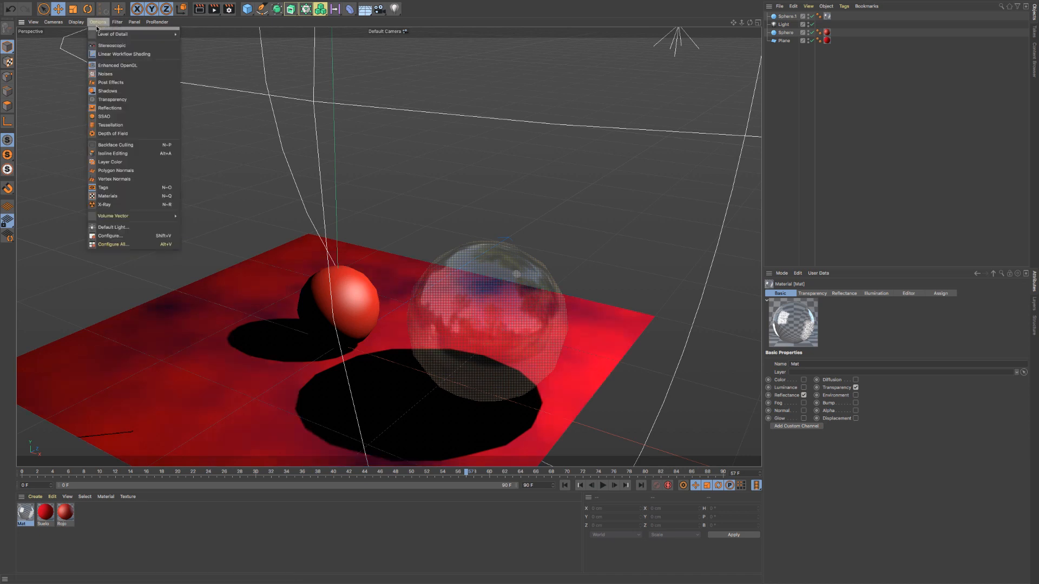
left_click(107, 66)
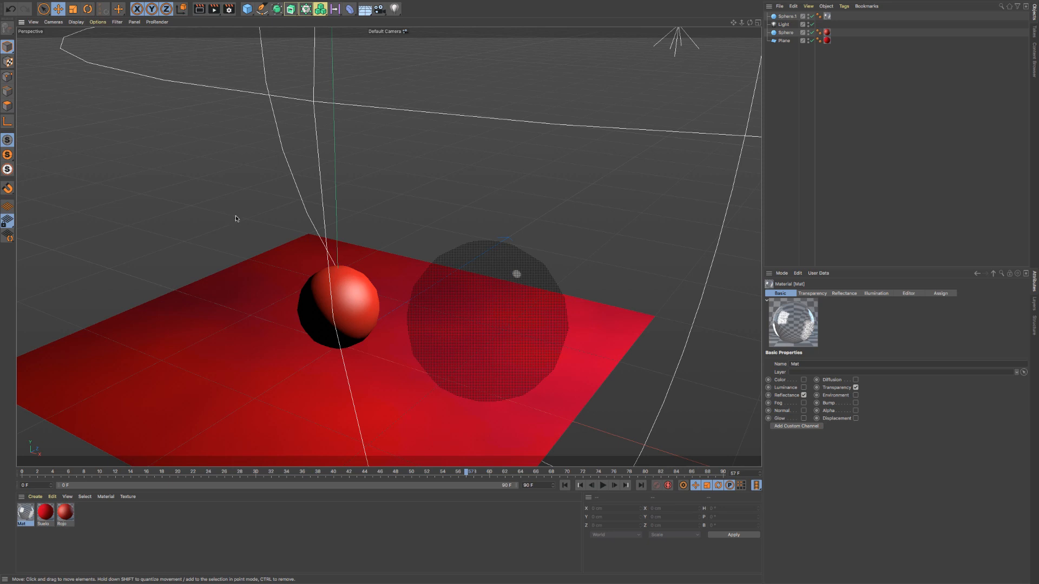
left_click(98, 22)
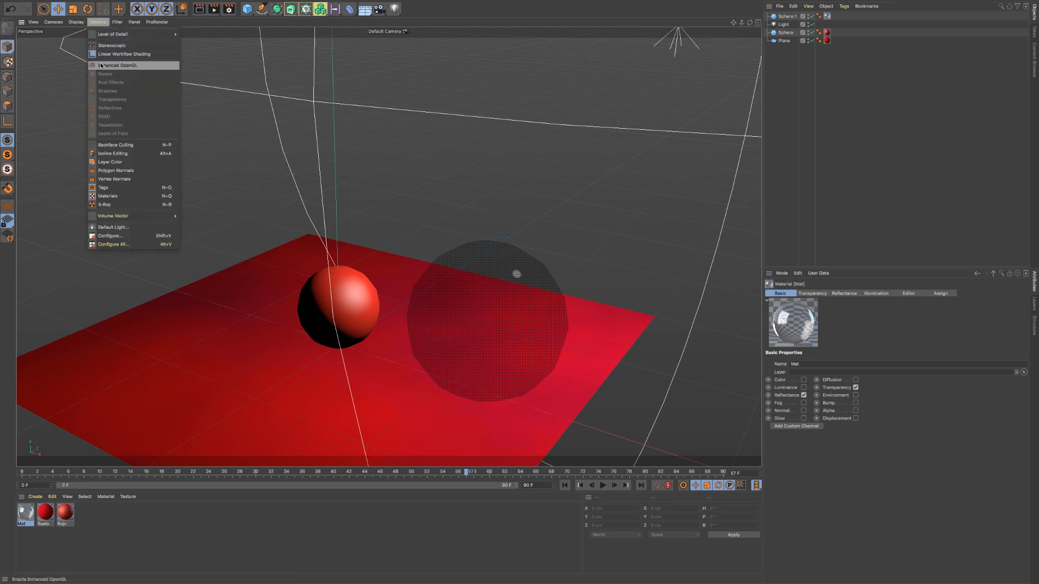
left_click(129, 66)
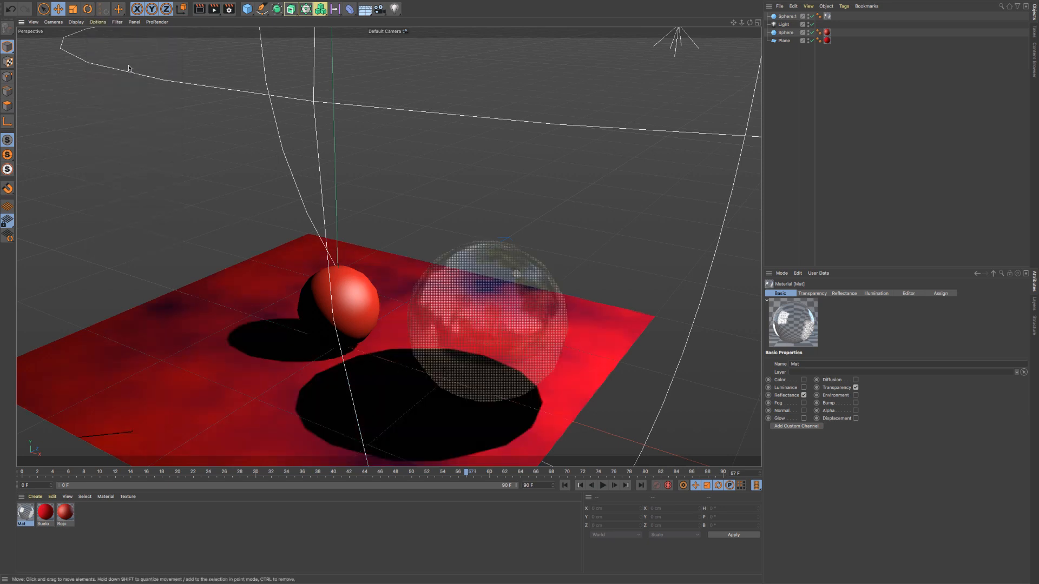
scroll(330, 310, "down", 10)
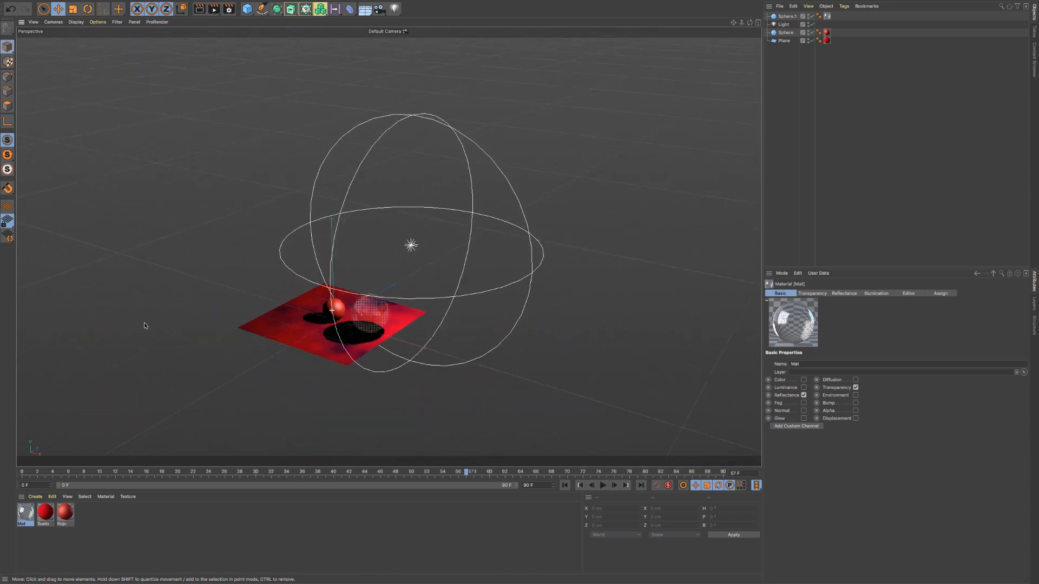
left_click_drag(233, 343, 277, 370, "alt")
scroll(401, 360, "up", 6)
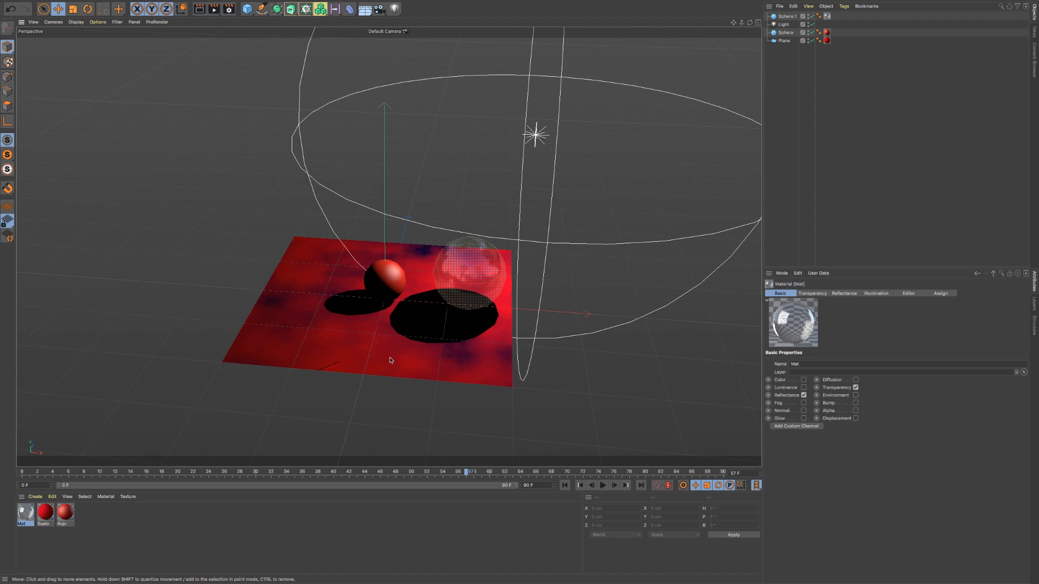
scroll(403, 360, "up", 8)
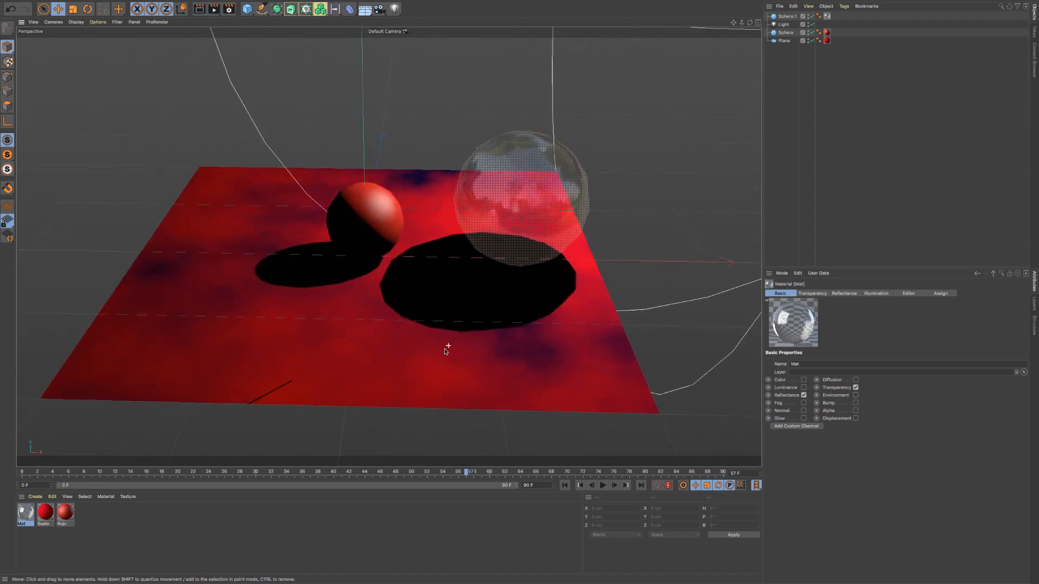
scroll(429, 367, "down", 5)
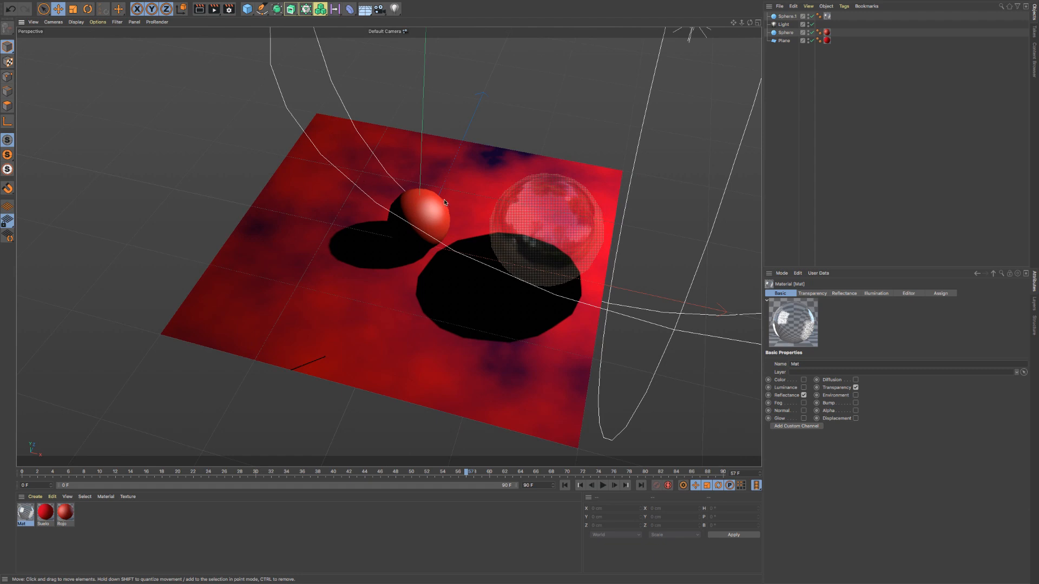
Step: Open the Render Settings to view the Output options and close the window
left_click(213, 9)
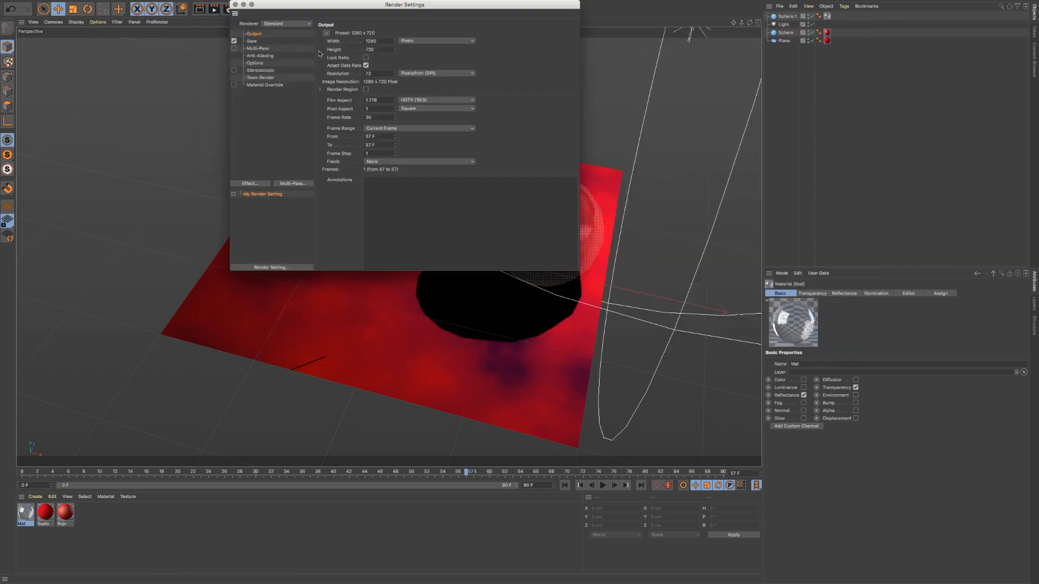
left_click_drag(259, 5, 284, 38)
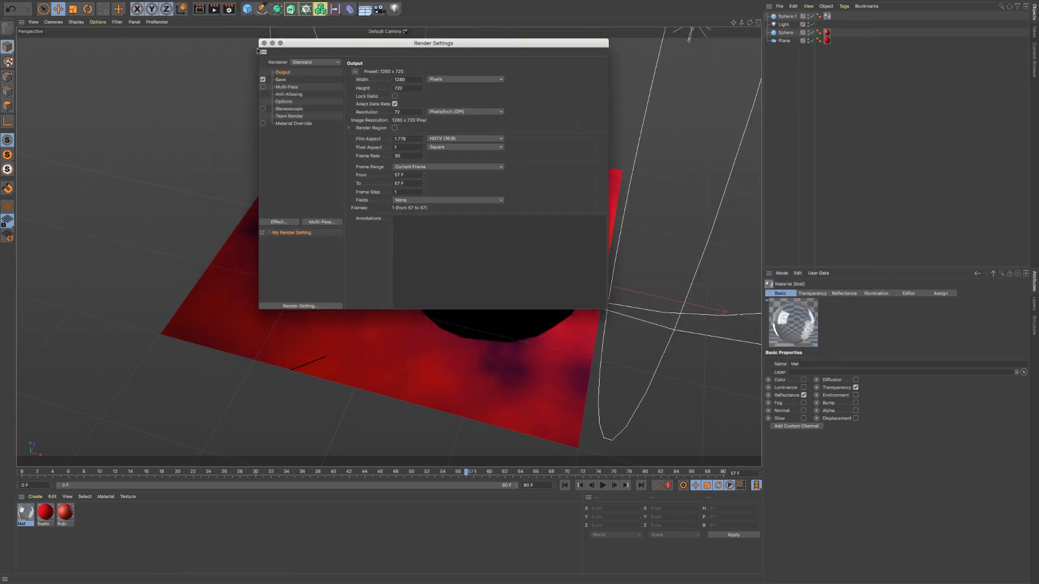
left_click(261, 37)
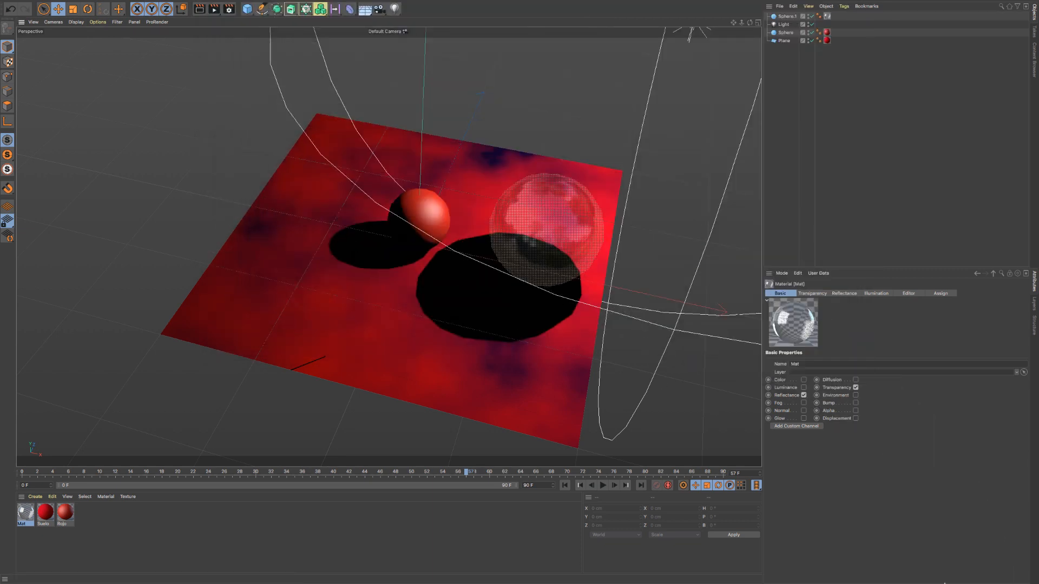
left_click(1003, 576)
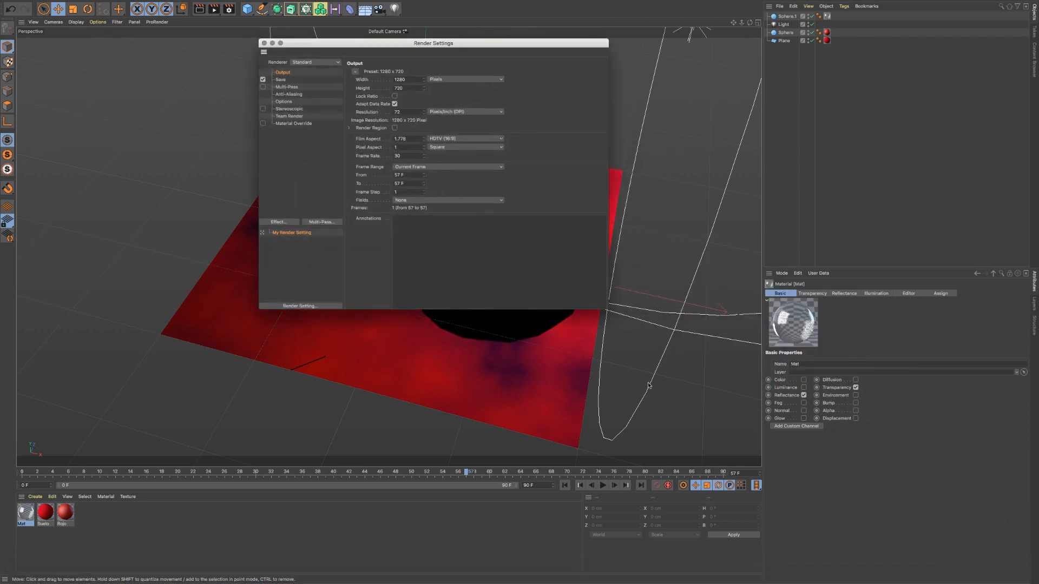
left_click(263, 43)
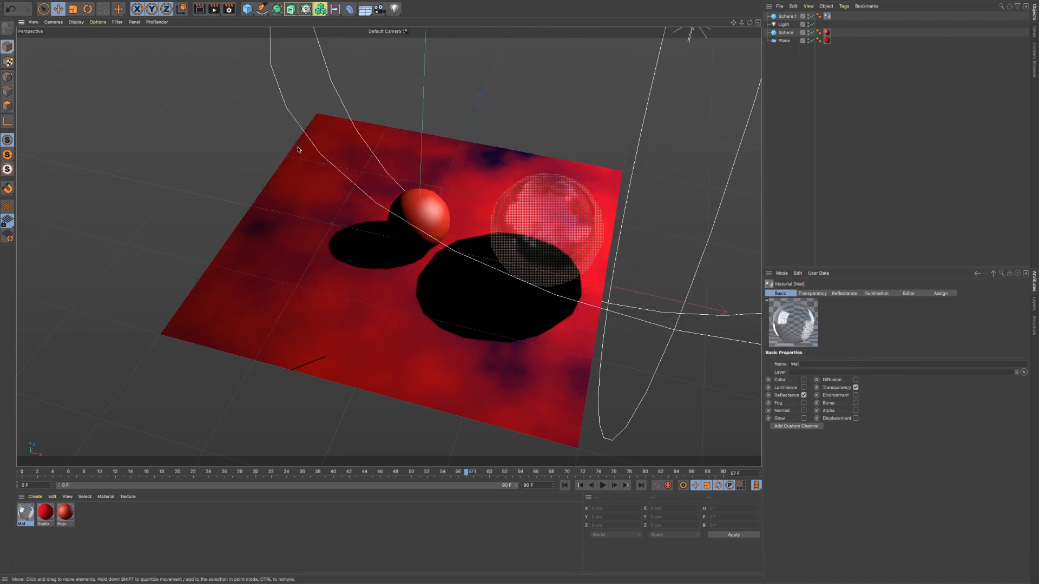
Step: Switch the viewport's Backface Culling option on and back off, and view the Volume Vector options
left_click_drag(733, 23, 744, 39)
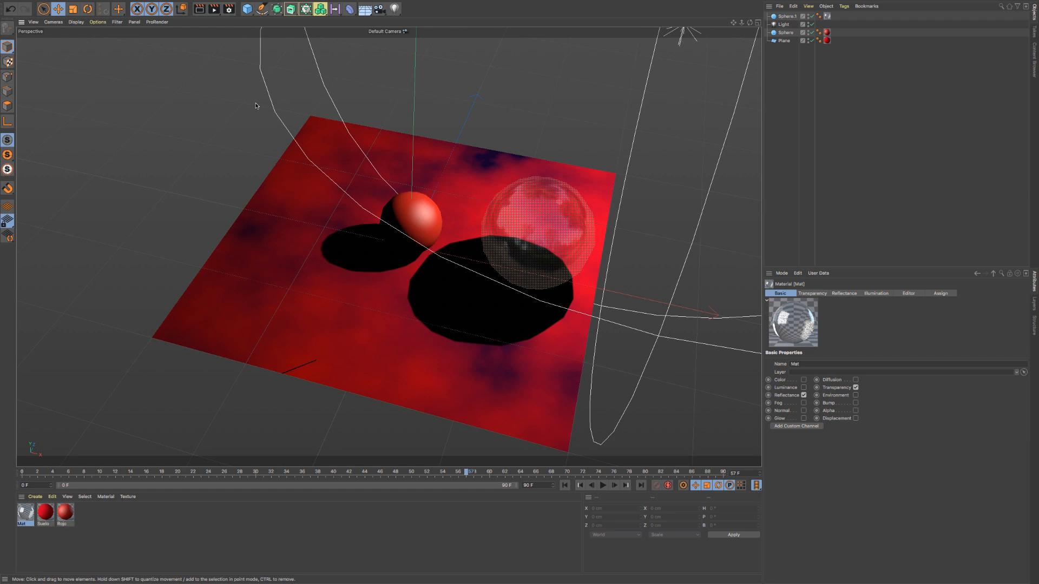
left_click_drag(742, 23, 737, 76)
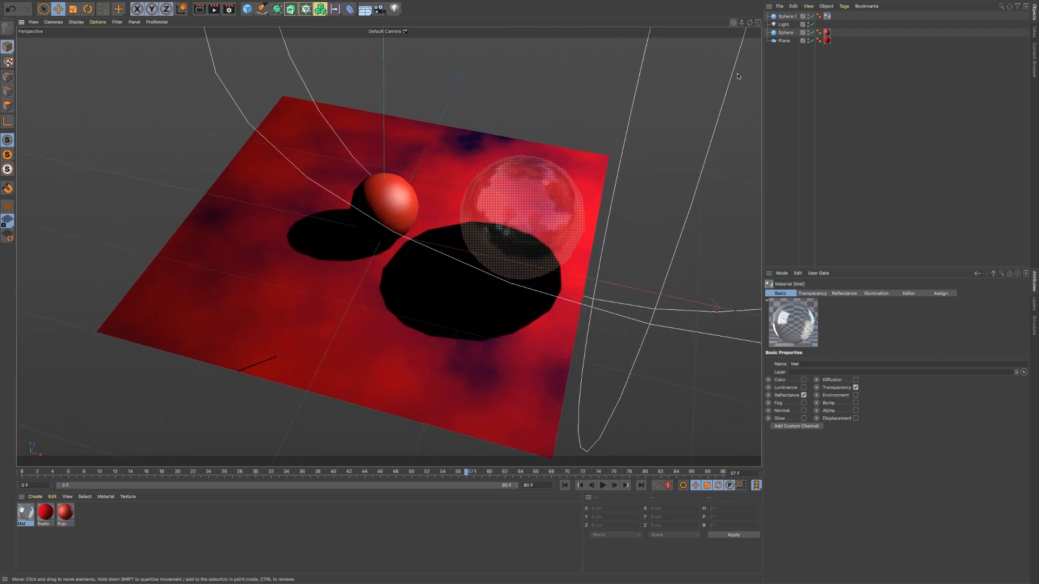
left_click_drag(734, 23, 736, 30)
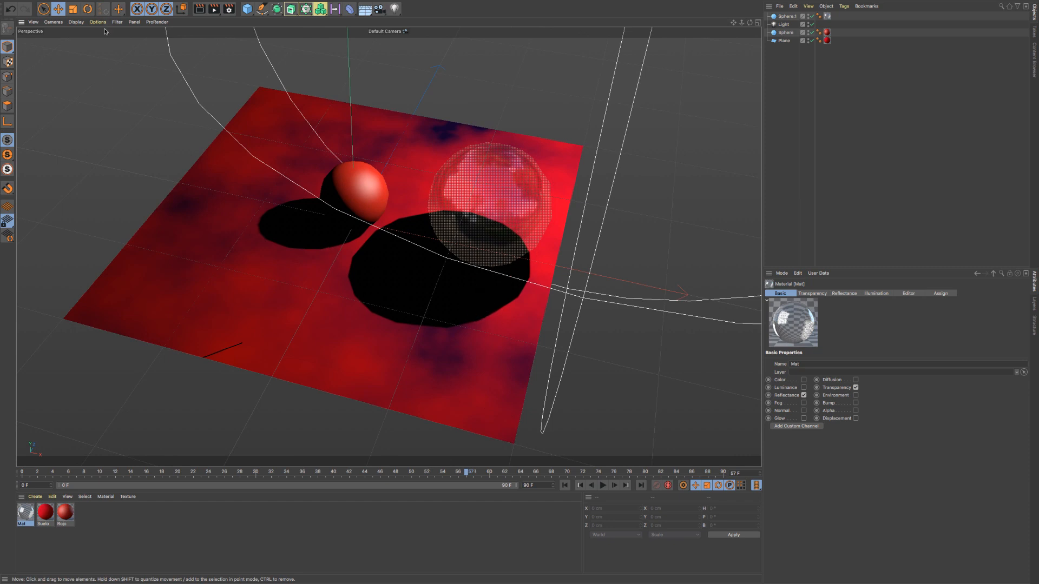
left_click(97, 23)
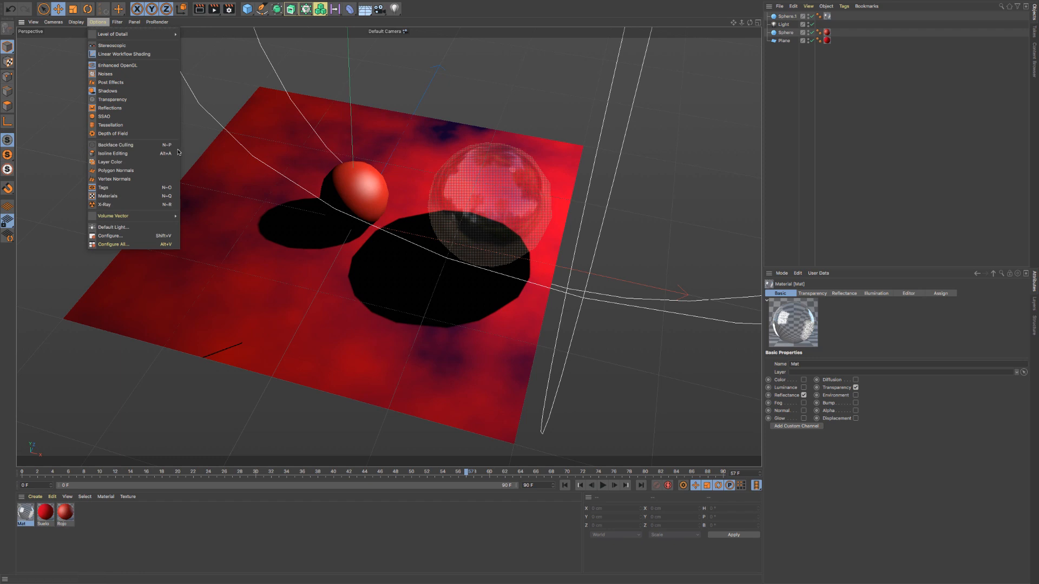
left_click(128, 148)
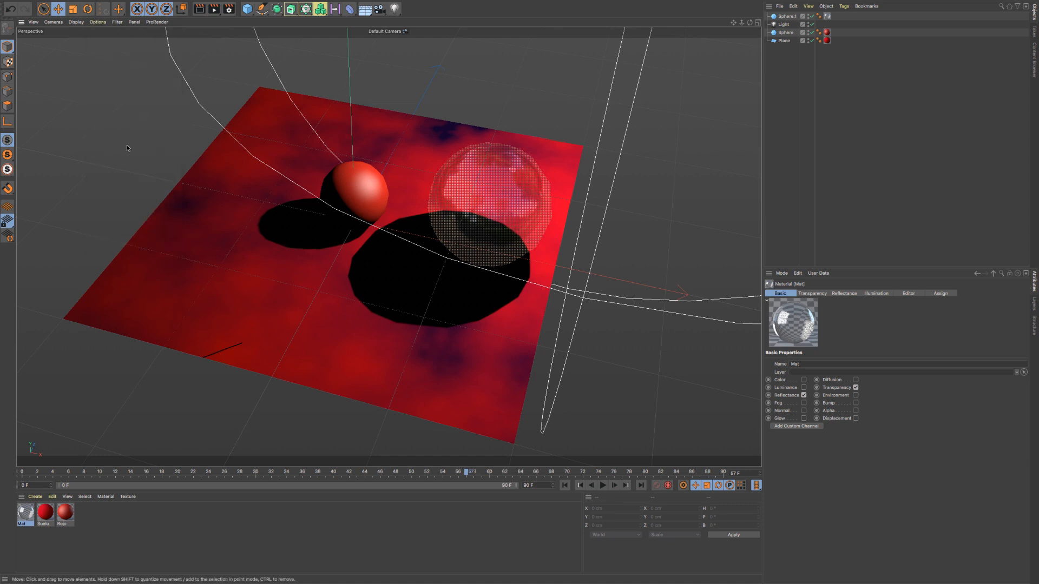
left_click(98, 22)
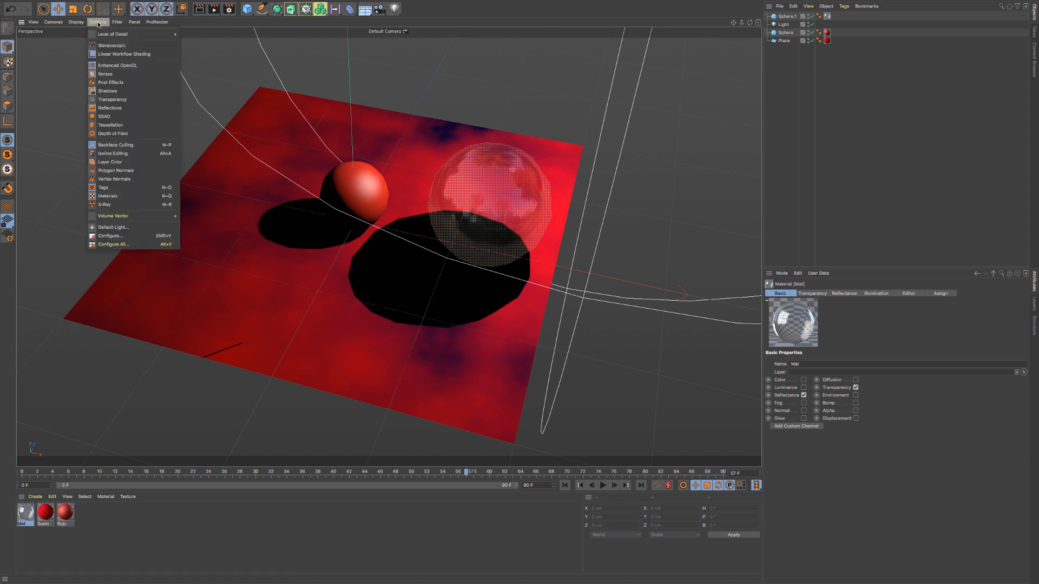
left_click(125, 147)
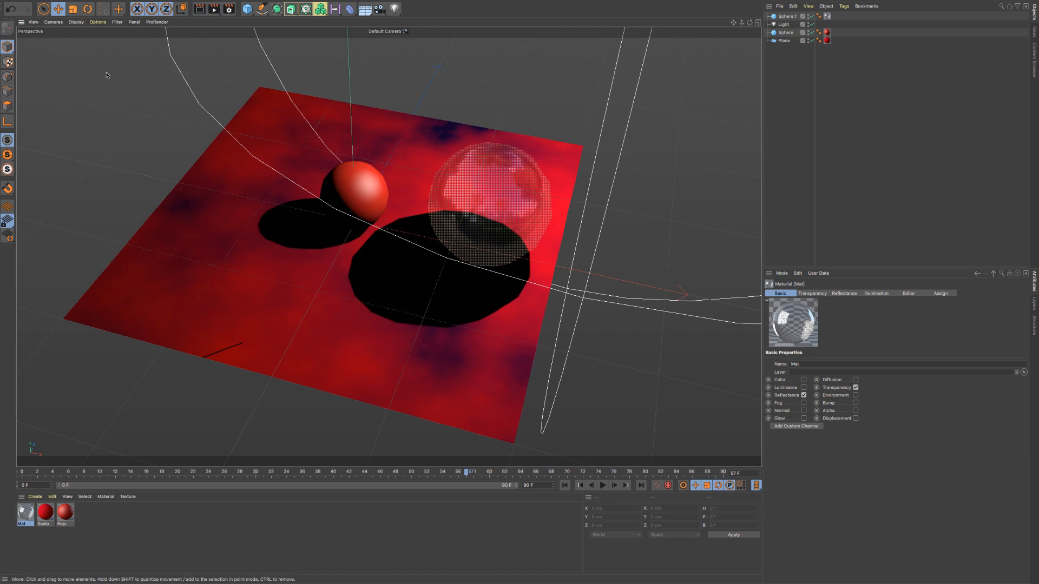
left_click(98, 22)
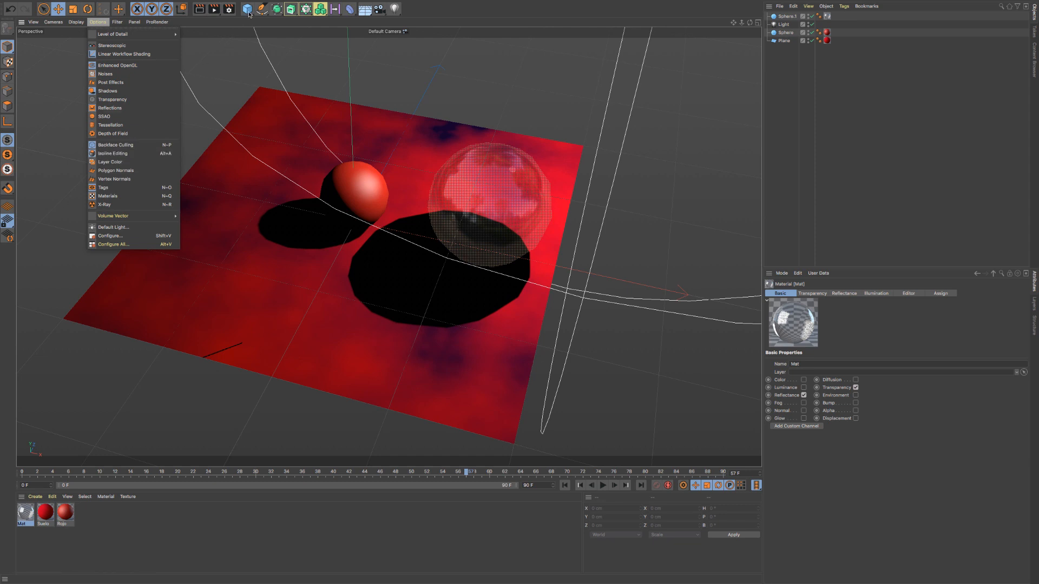
left_click(123, 154)
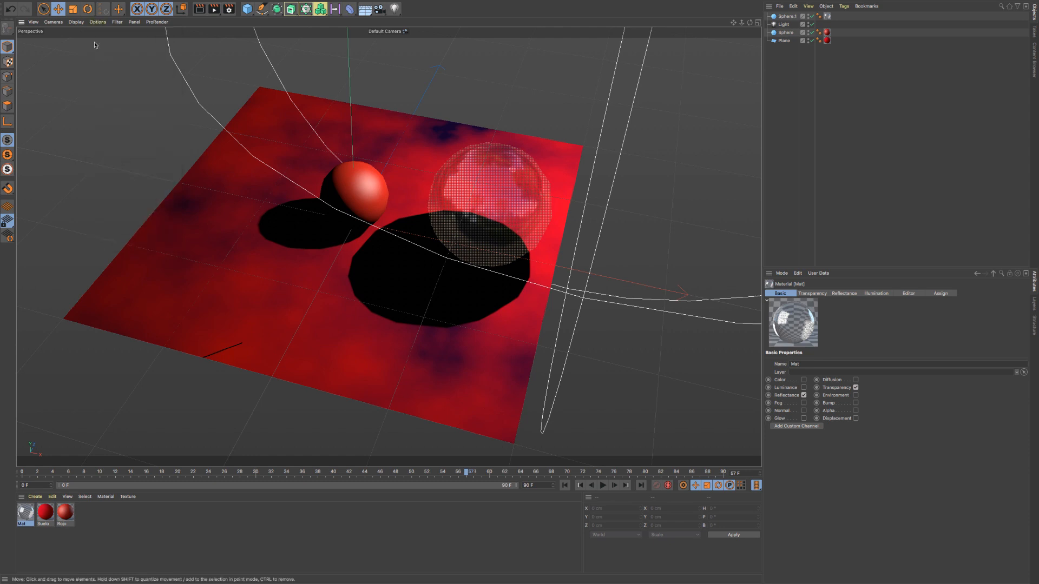
left_click(98, 22)
mouse_move(109, 219)
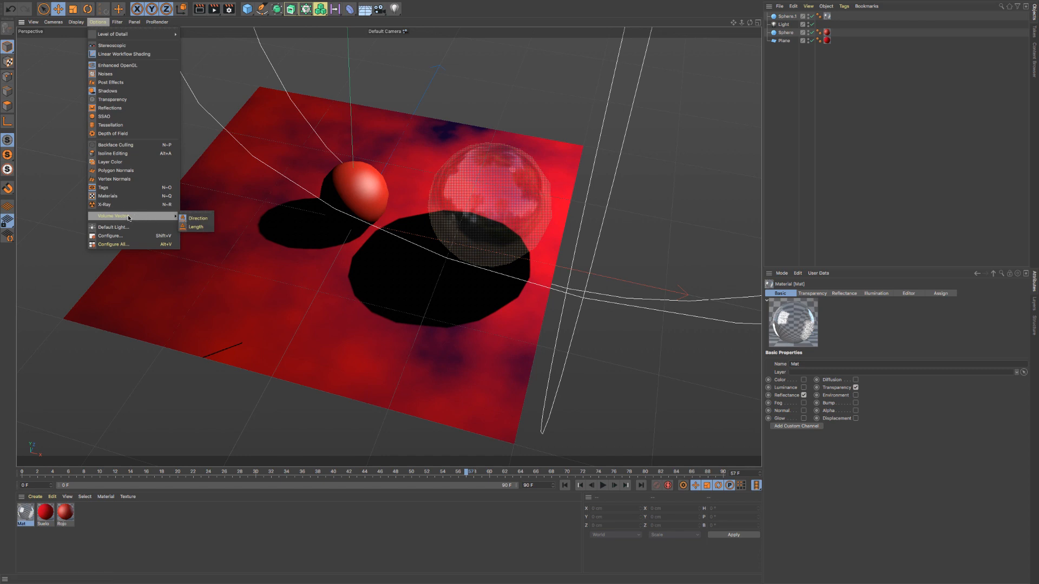
Step: Delete the Light object from the scene
left_click(783, 25)
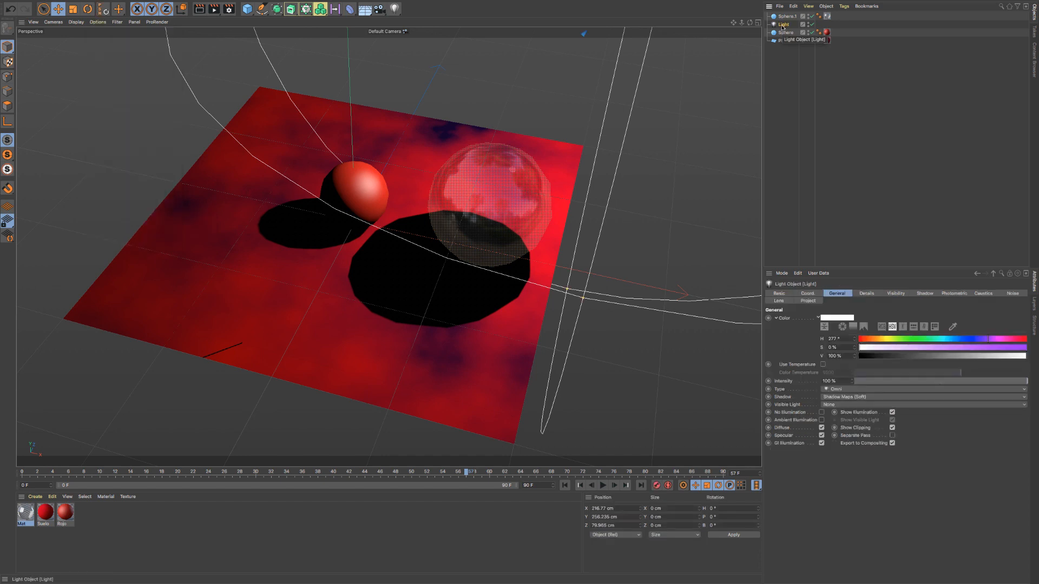
key("Delete")
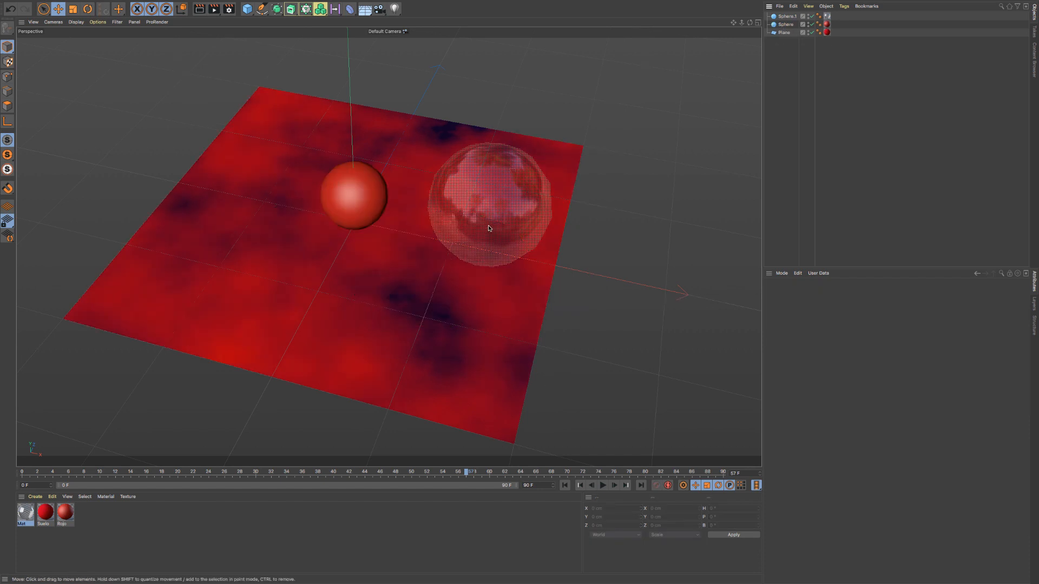
scroll(488, 223, "down", 1)
scroll(488, 223, "down", 2)
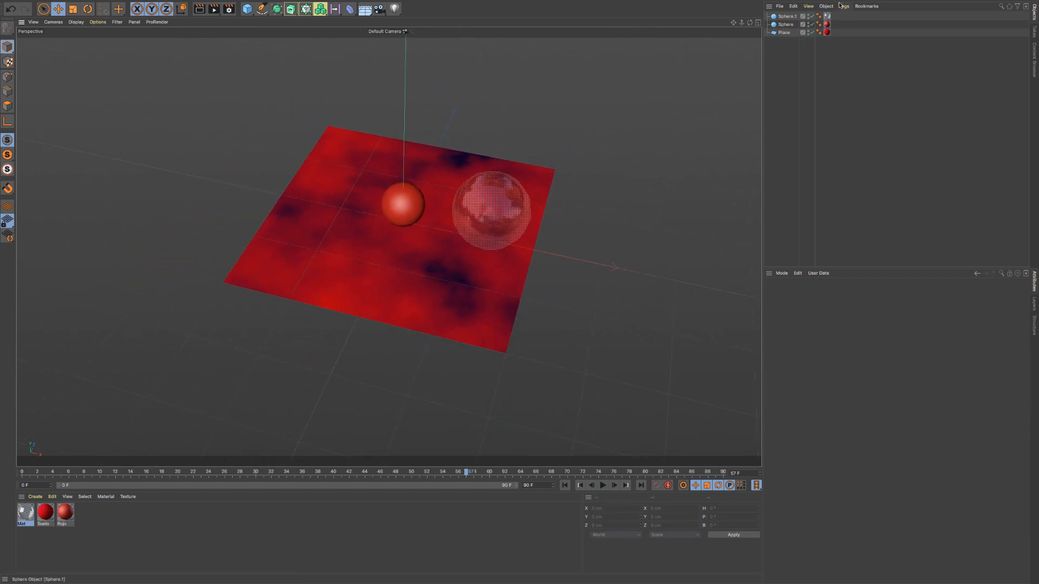
Step: Move the Default Light's highlight toward the upper left of its preview sphere and close the light window
left_click(76, 23)
mouse_move(98, 23)
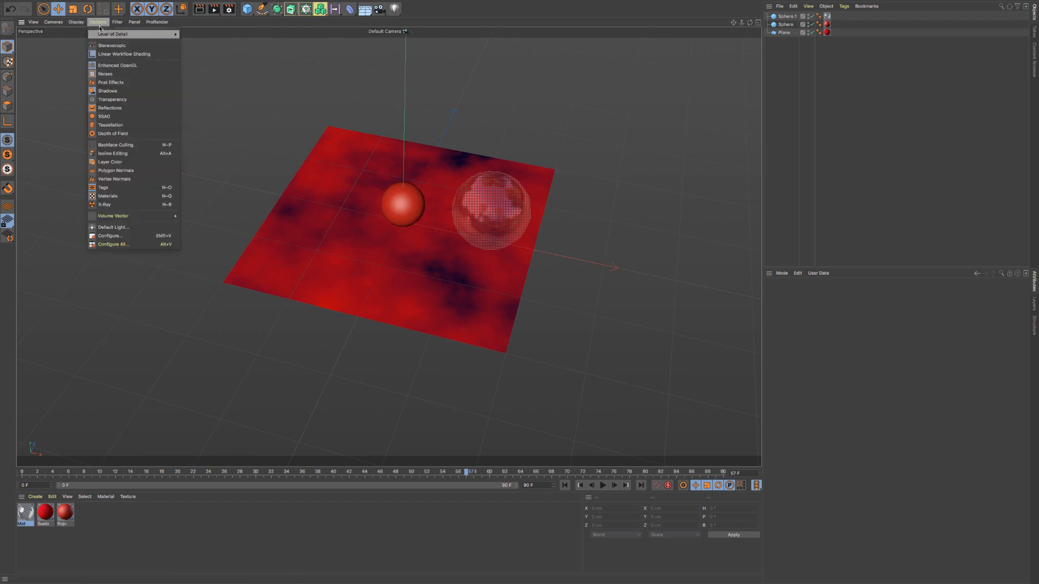
left_click(114, 227)
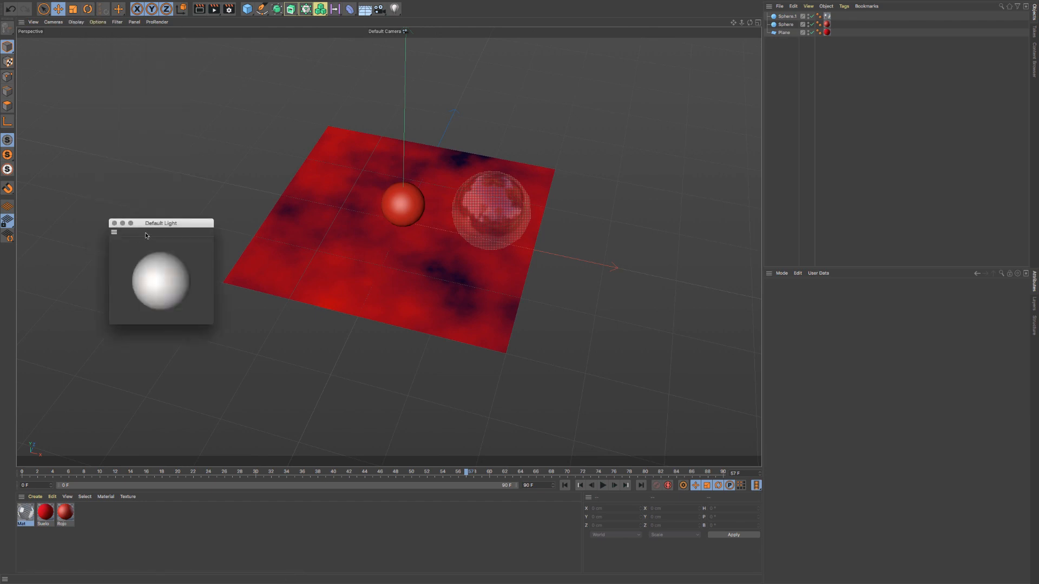
mouse_move(158, 280)
left_mouse_down()
mouse_move(175, 263)
mouse_move(194, 269)
mouse_move(130, 279)
mouse_move(158, 264)
mouse_move(165, 284)
mouse_move(190, 278)
mouse_move(178, 270)
mouse_move(139, 283)
mouse_move(129, 268)
mouse_move(189, 287)
mouse_move(158, 274)
mouse_move(158, 283)
mouse_move(144, 263)
left_mouse_up()
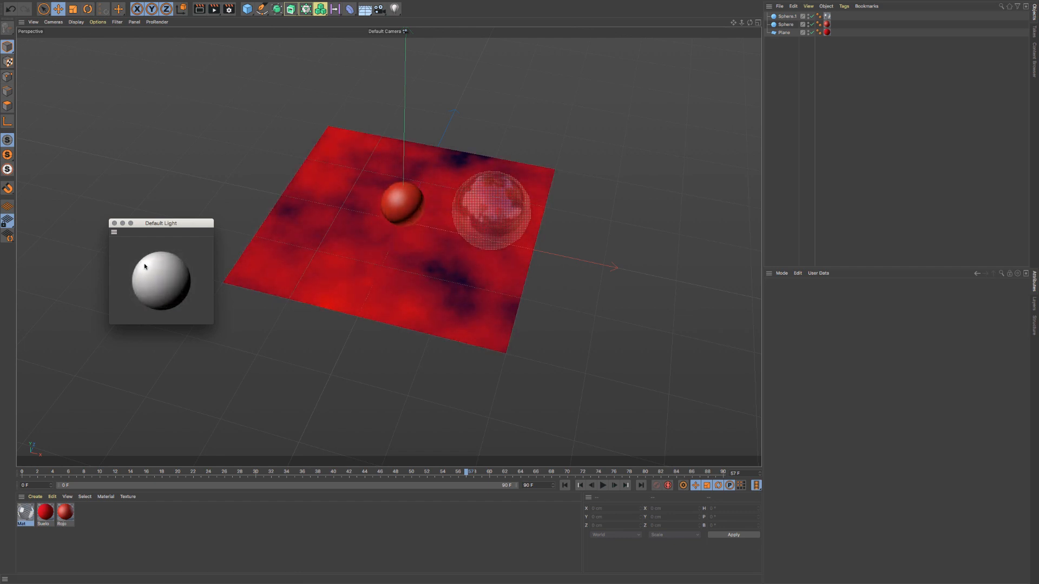
left_click(114, 223)
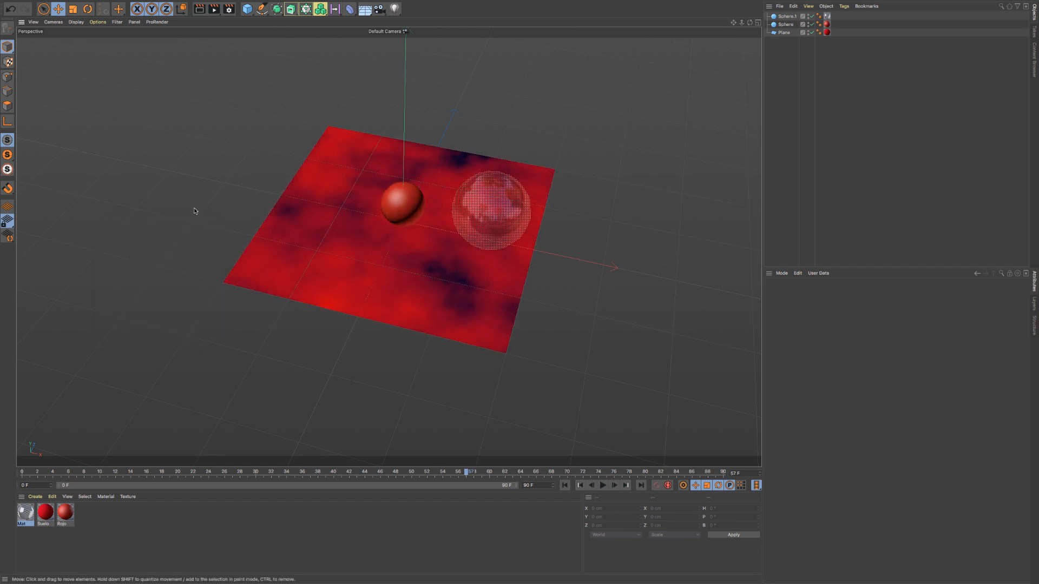
Step: Open the Perspective viewport's configuration and compare the Shading modes in its Display settings with the viewport's display modes
left_click(98, 22)
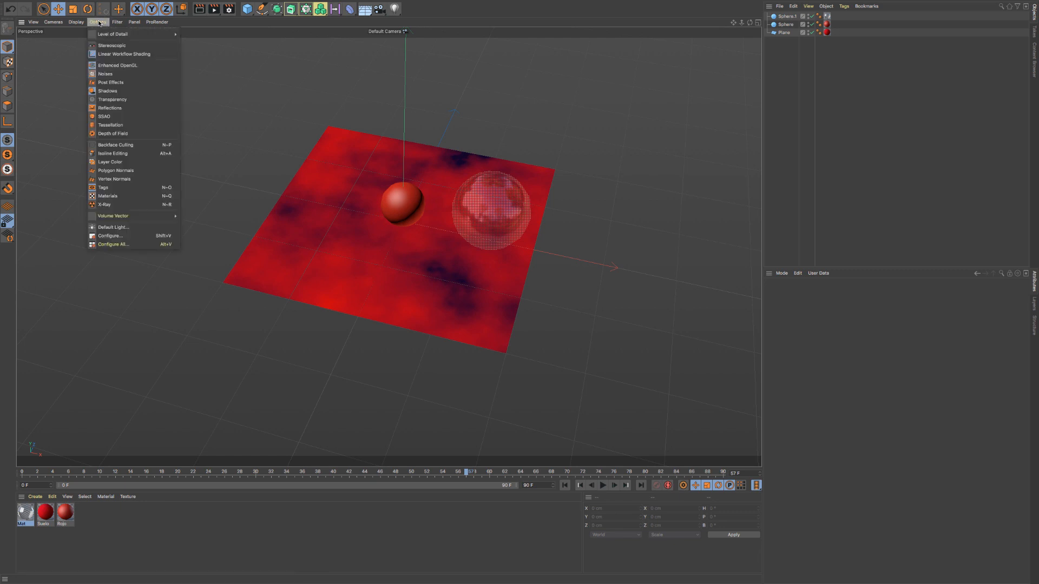
left_click(123, 237)
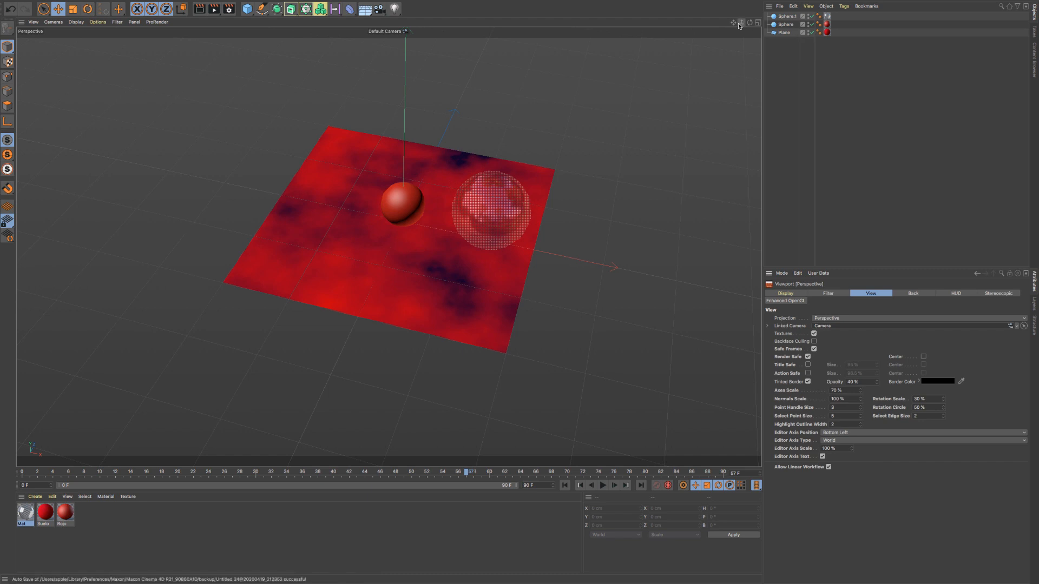
left_click_drag(742, 23, 743, 24)
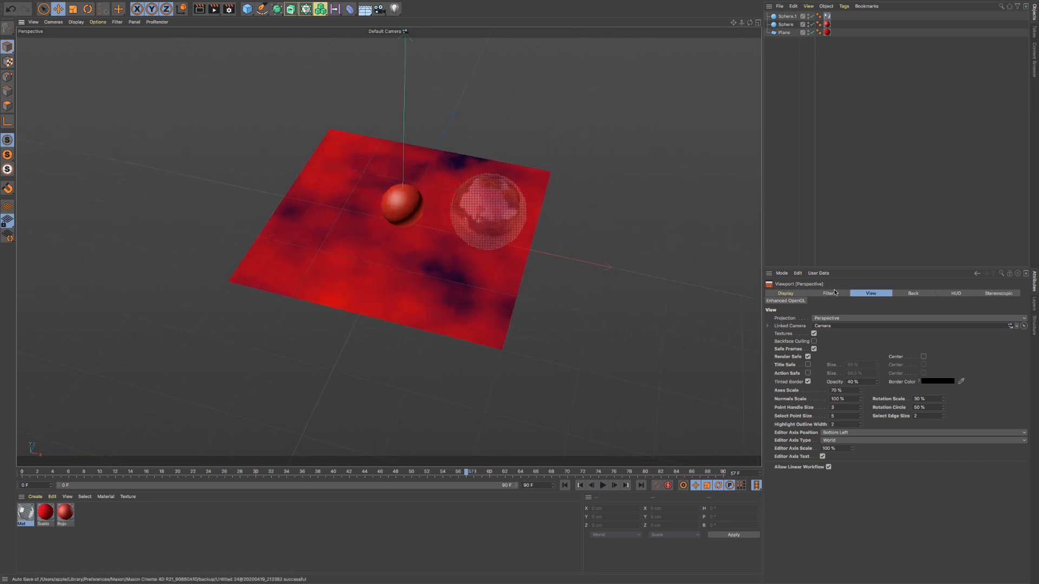
left_click(793, 295)
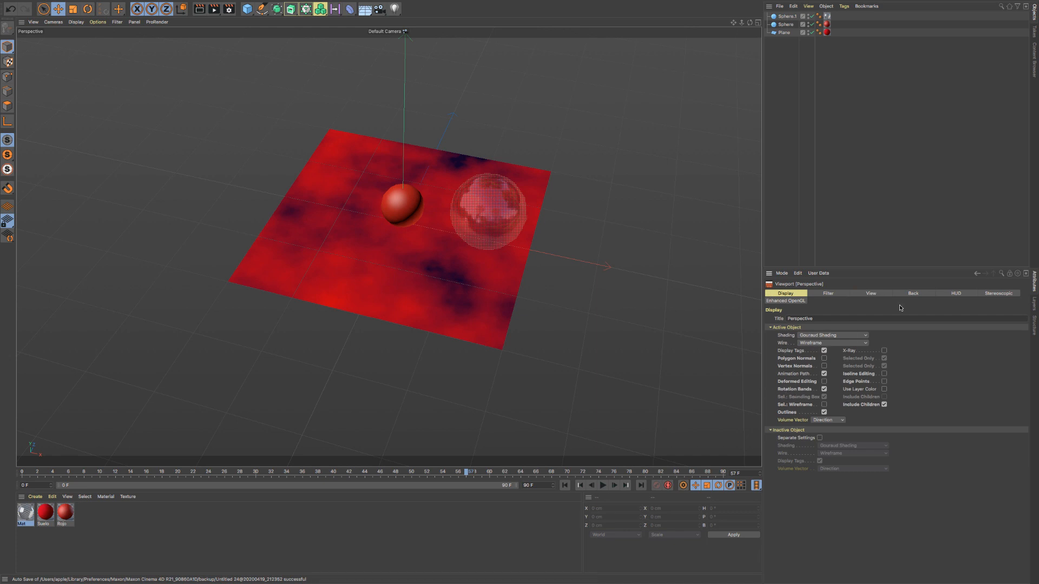
left_click(848, 339)
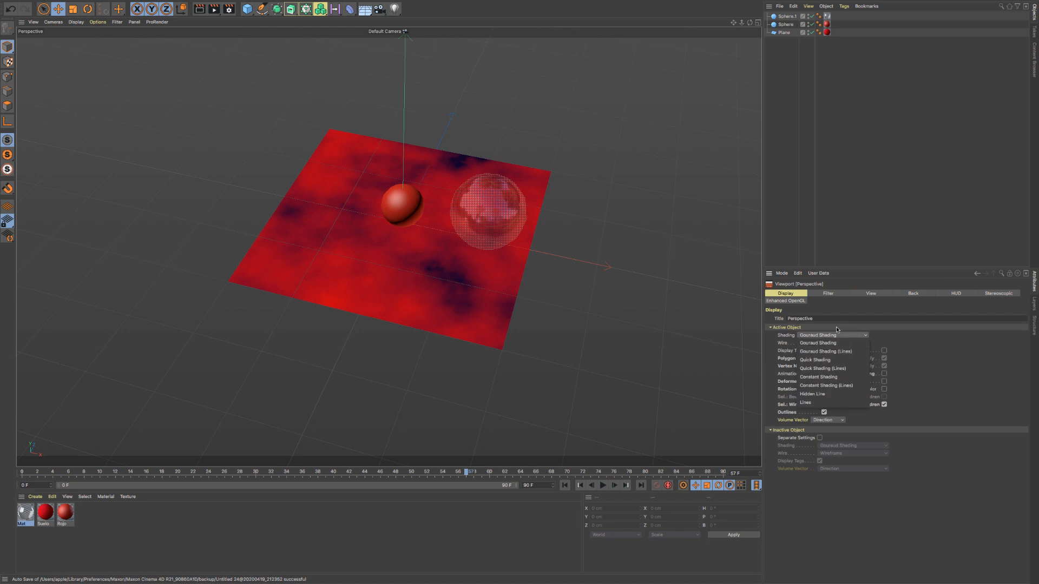
left_click(849, 333)
left_click(76, 21)
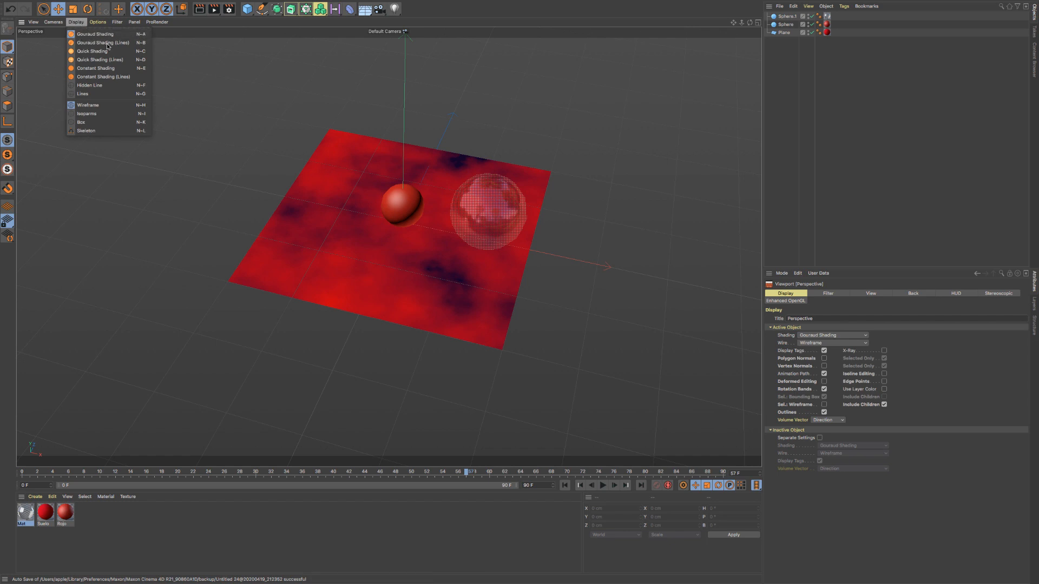
left_click(852, 338)
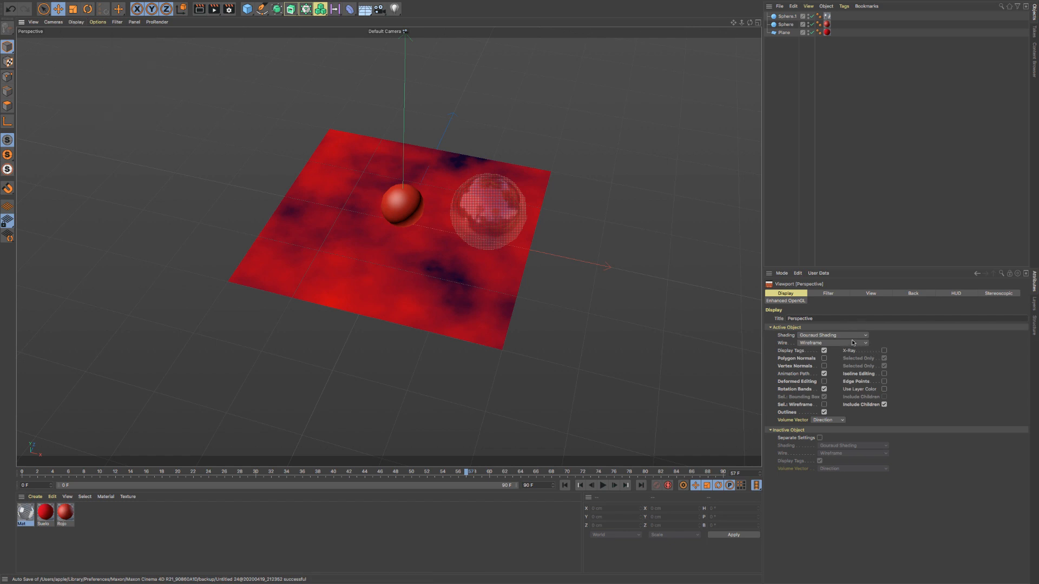
Step: Try Constant Shading and Constant Shading (Lines) on the viewport, and return it to Gouraud Shading
left_click(852, 339)
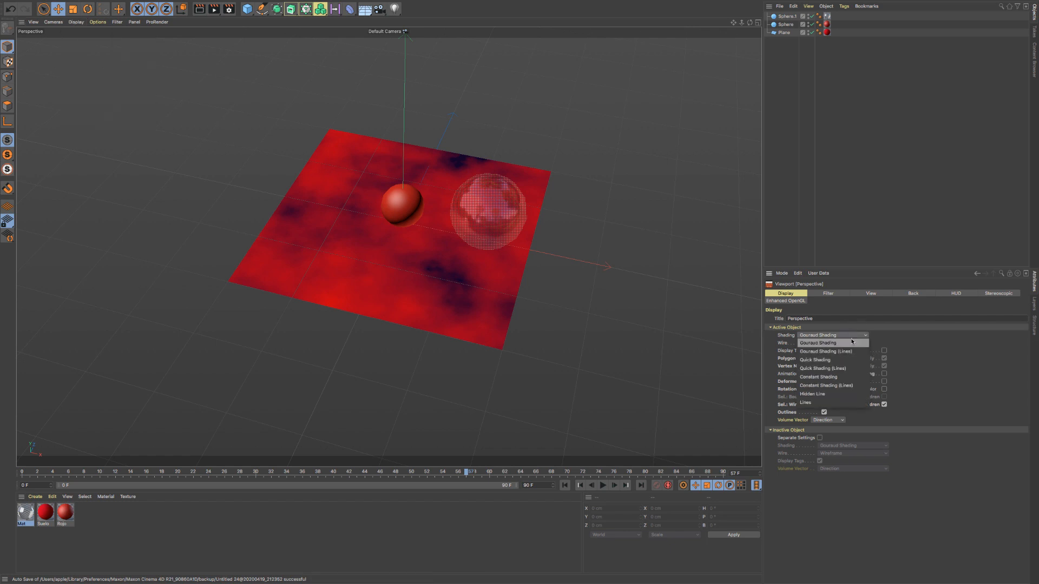
left_click(847, 377)
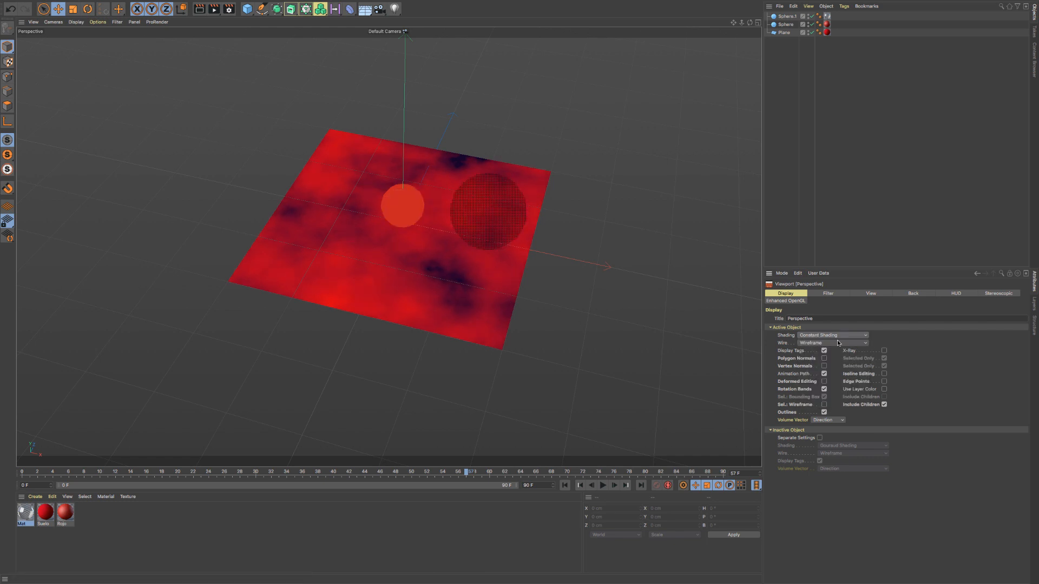
left_click(859, 335)
left_click(851, 385)
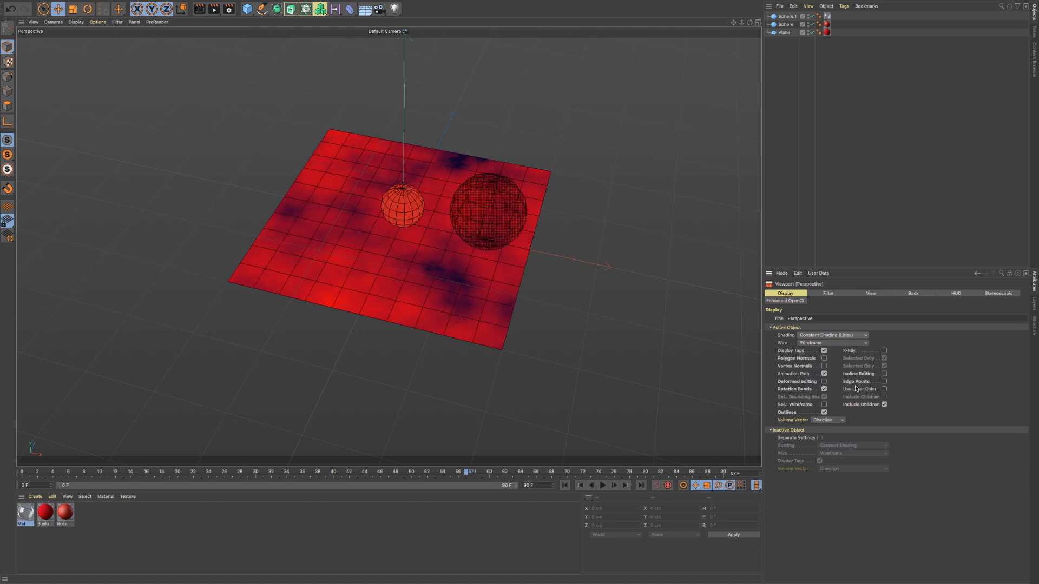
left_click(76, 22)
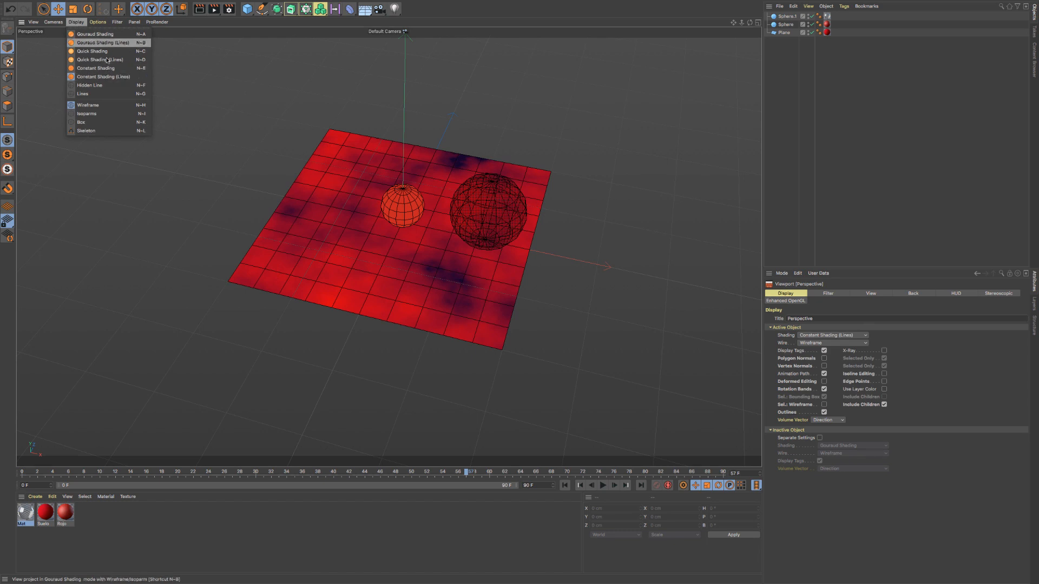
left_click(82, 34)
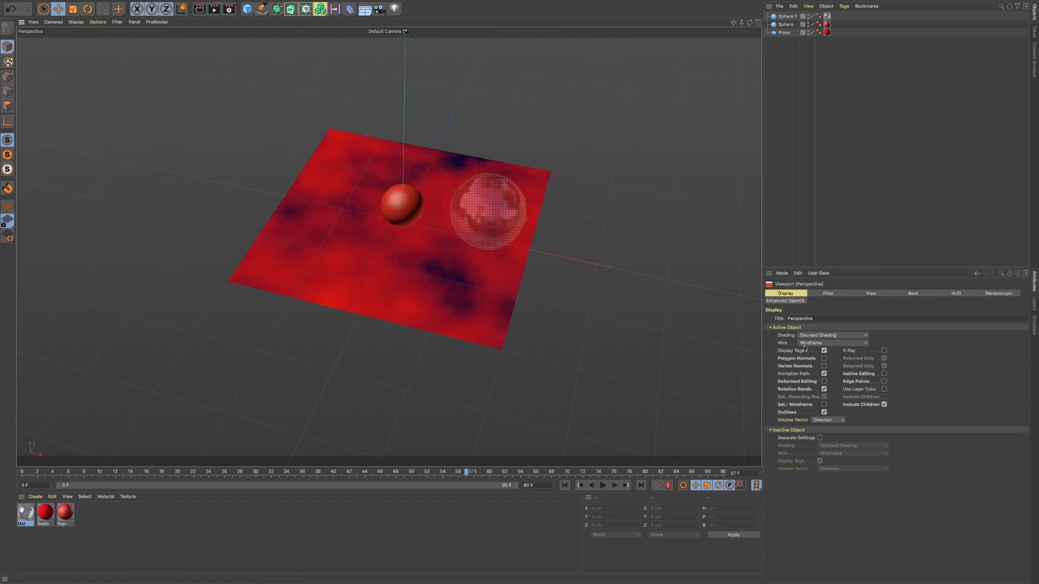
left_click(816, 320)
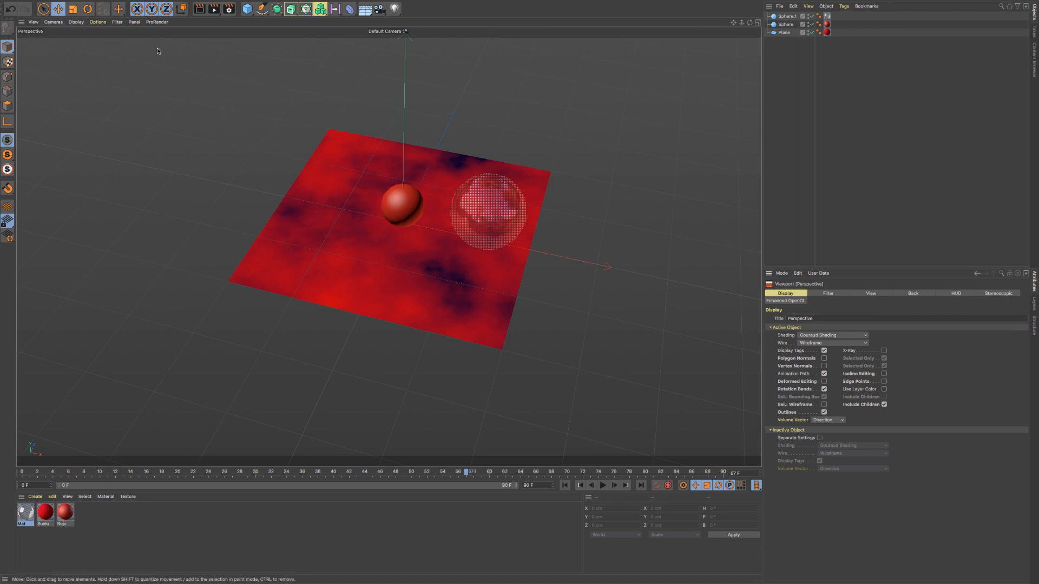
Step: Examine the viewport configuration's Filter settings alongside the viewport's own filter list, and show the View settings
left_click(98, 22)
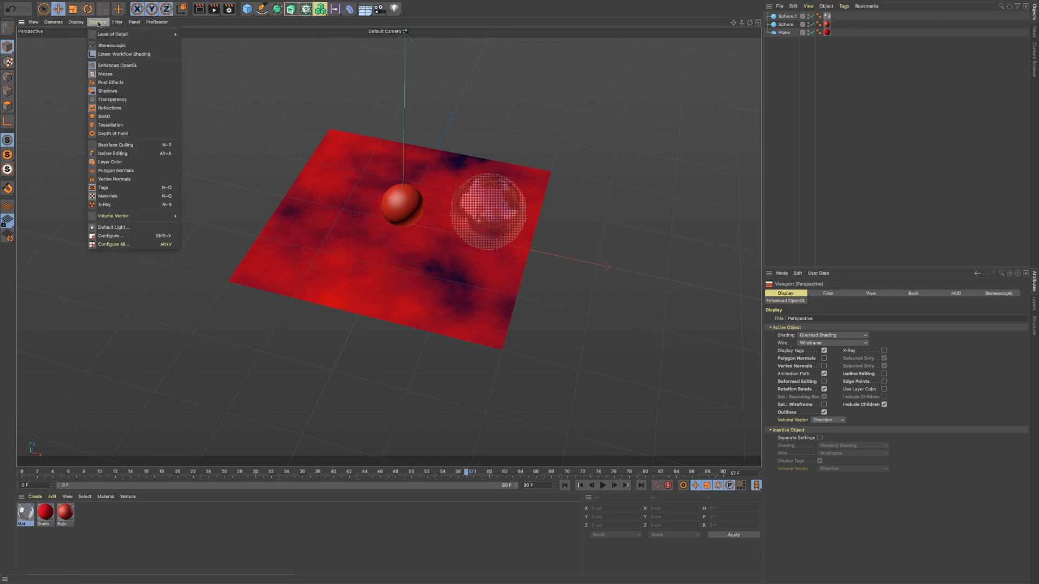
left_click(116, 236)
left_click(825, 295)
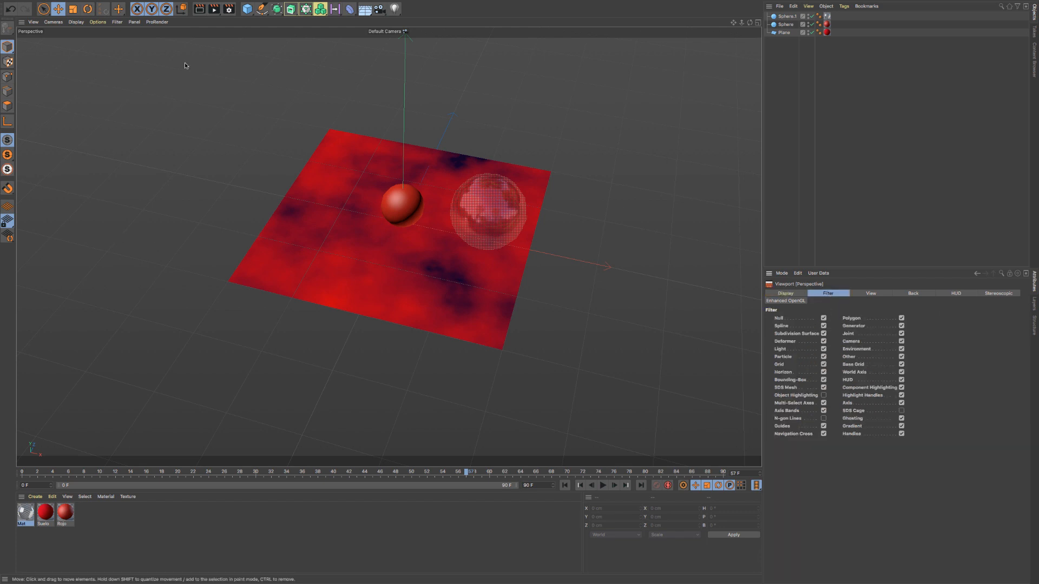
left_click(117, 22)
left_click(118, 22)
left_click(117, 23)
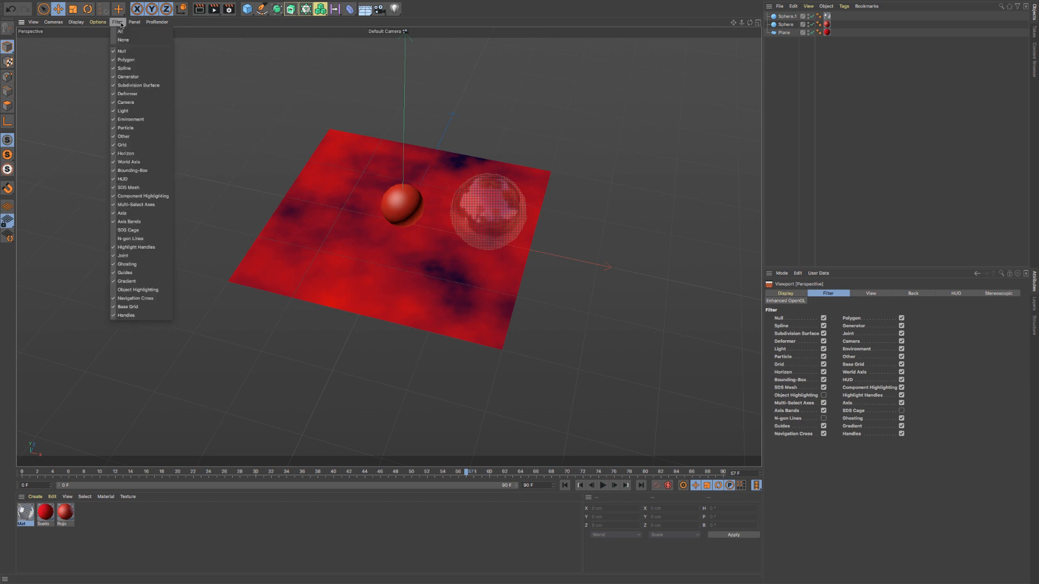
left_click(117, 22)
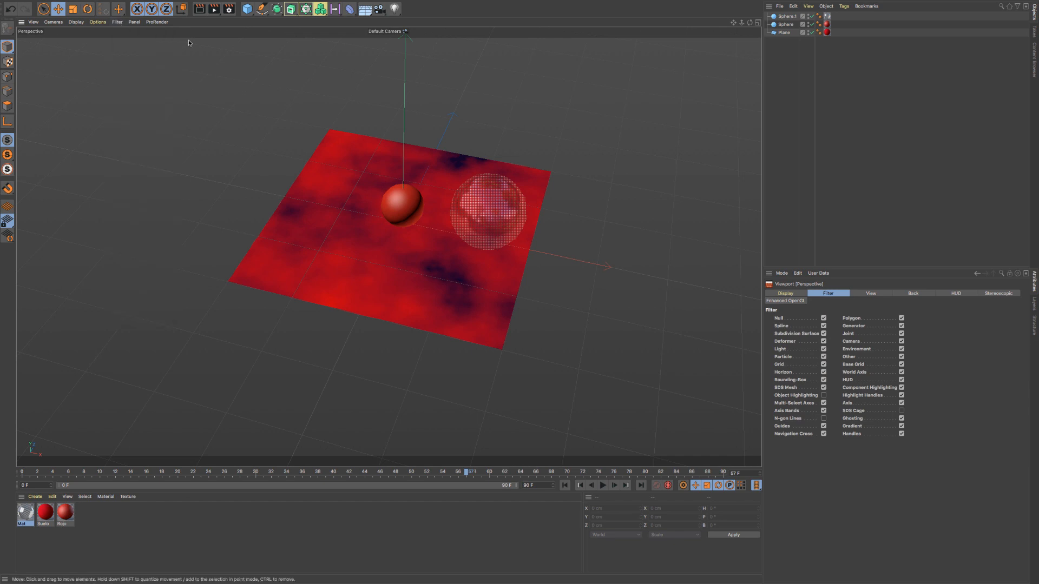
left_click(117, 22)
left_click(118, 22)
left_click(869, 293)
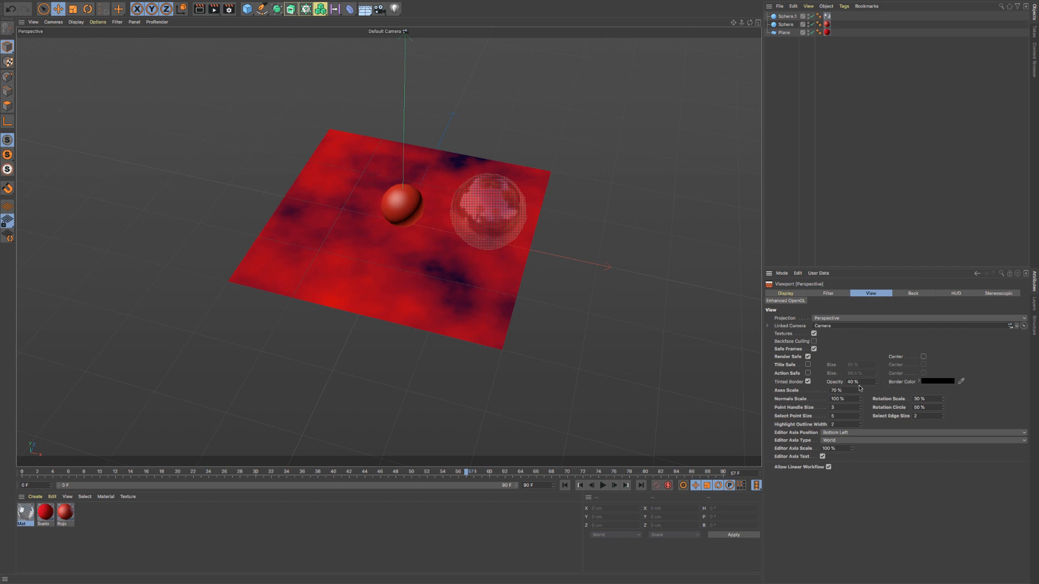
Step: Toggle the viewport's Tinted Border off and on to compare how the safe-frame surroundings look
left_click(809, 383)
left_click(808, 382)
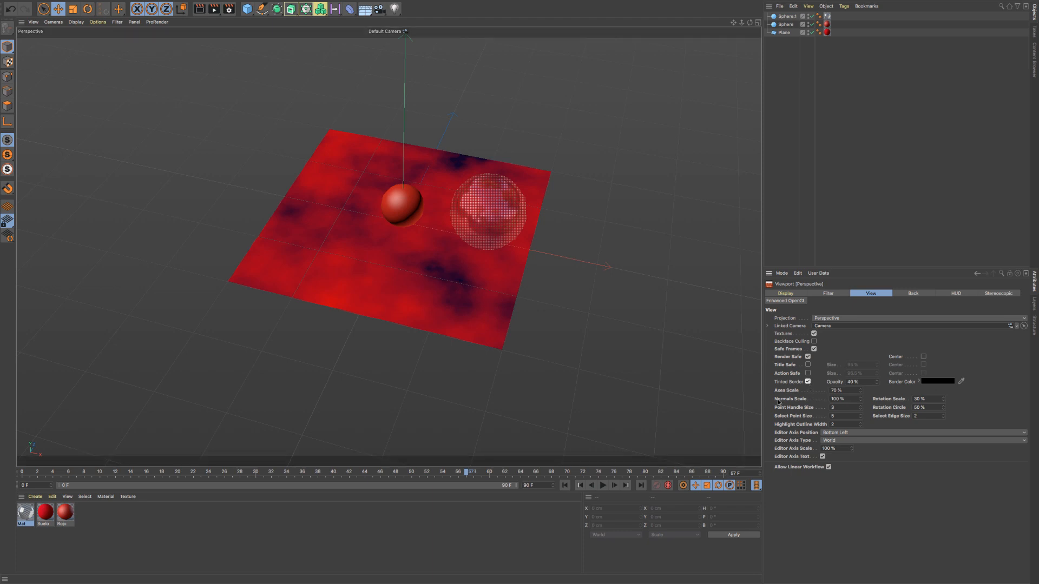
left_click(808, 382)
left_click(808, 382)
Step: Set the render output size to 1920 x 1080 pixels and close the render settings
left_click(229, 9)
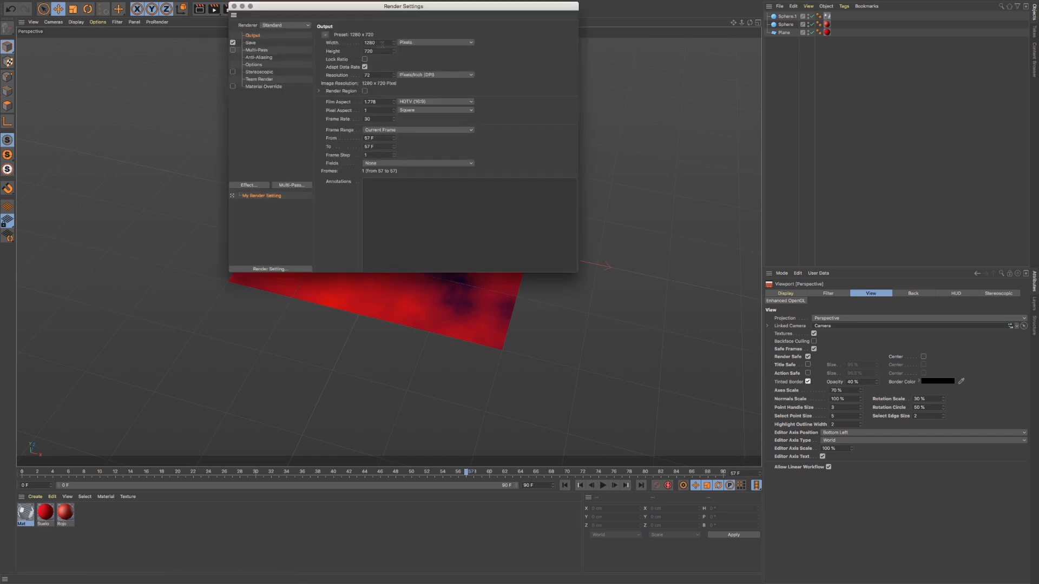
left_click(381, 43)
type("192")
left_click(376, 52)
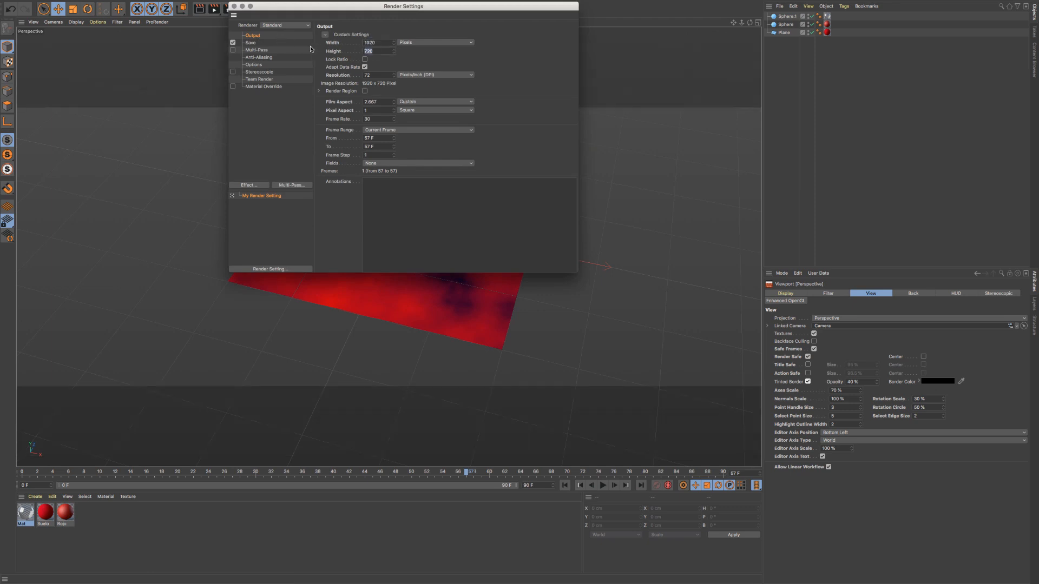
type("1080")
key("Return")
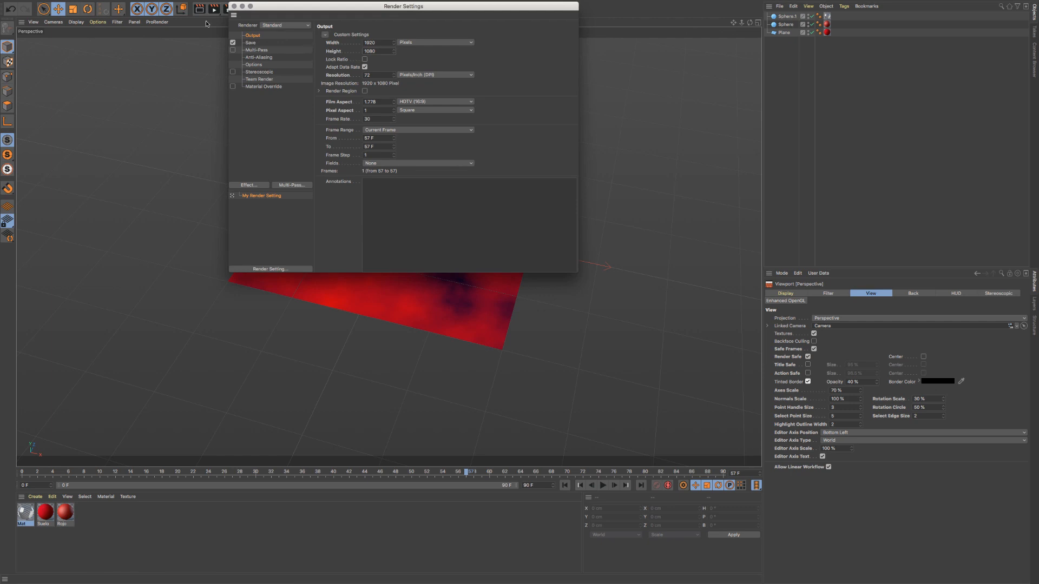
left_click(234, 6)
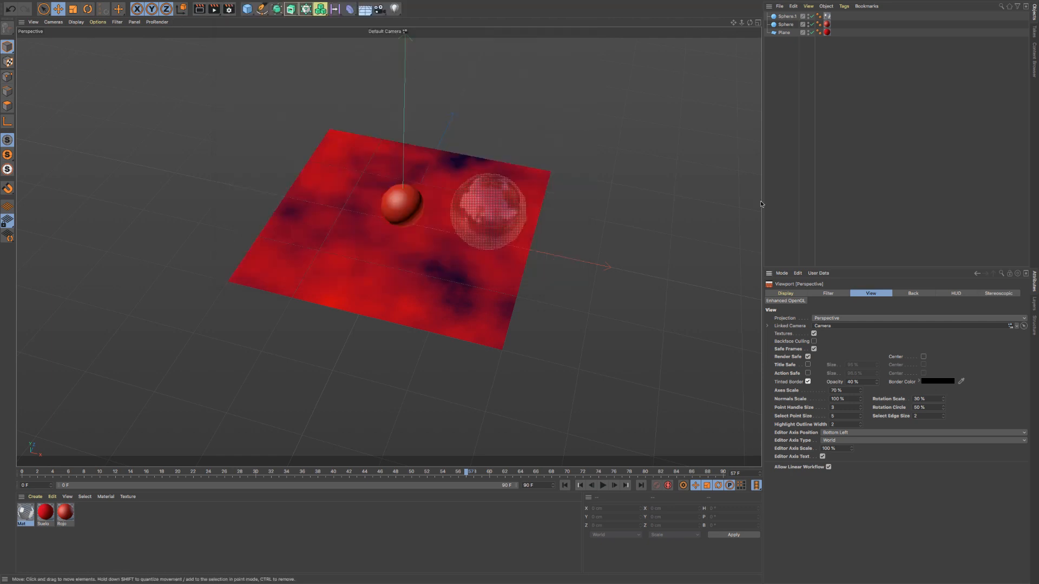
Step: Narrow the viewport to expose the areas outside the render frame and set the Tinted Border opacity to 90%
left_click_drag(761, 204, 463, 200)
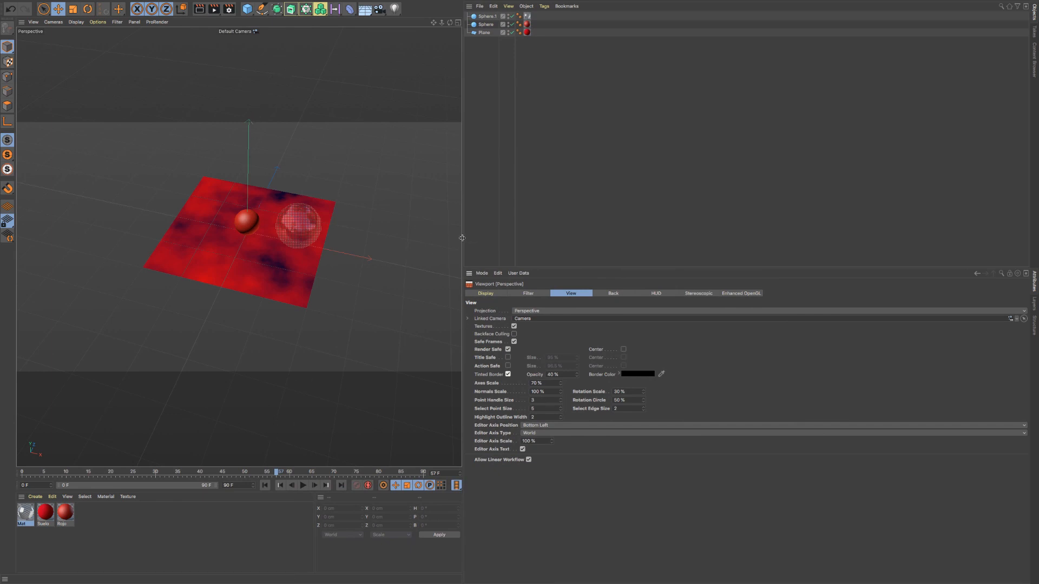
left_click_drag(462, 238, 570, 238)
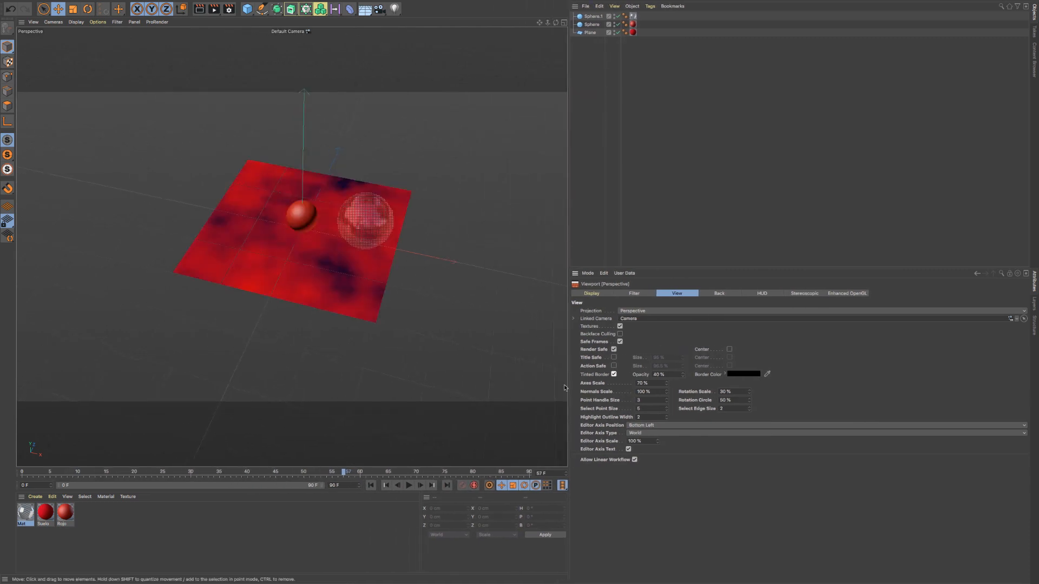
left_click(614, 374)
double_click(667, 375)
type("90")
key("Return")
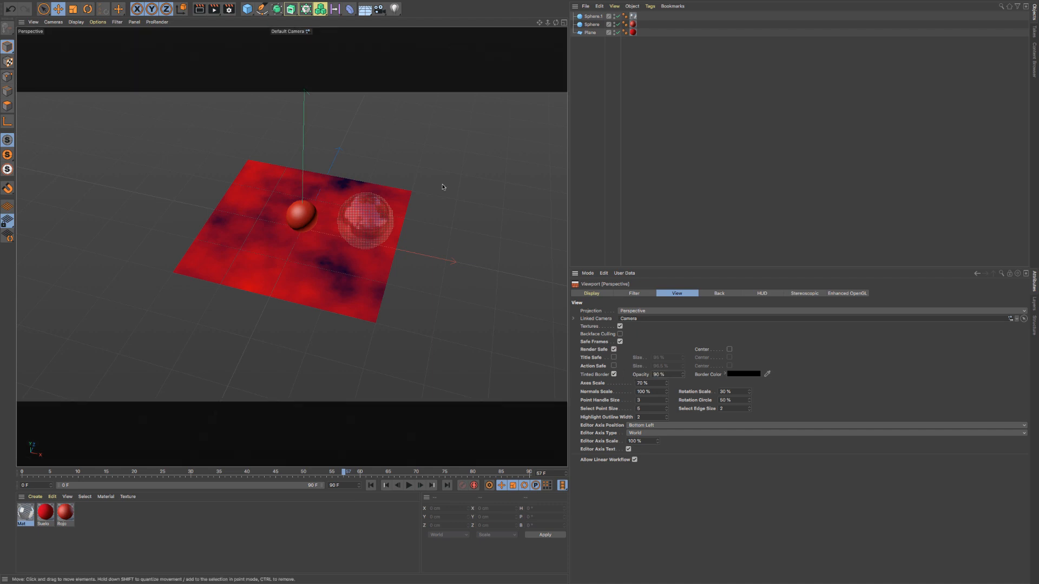
left_click(658, 375)
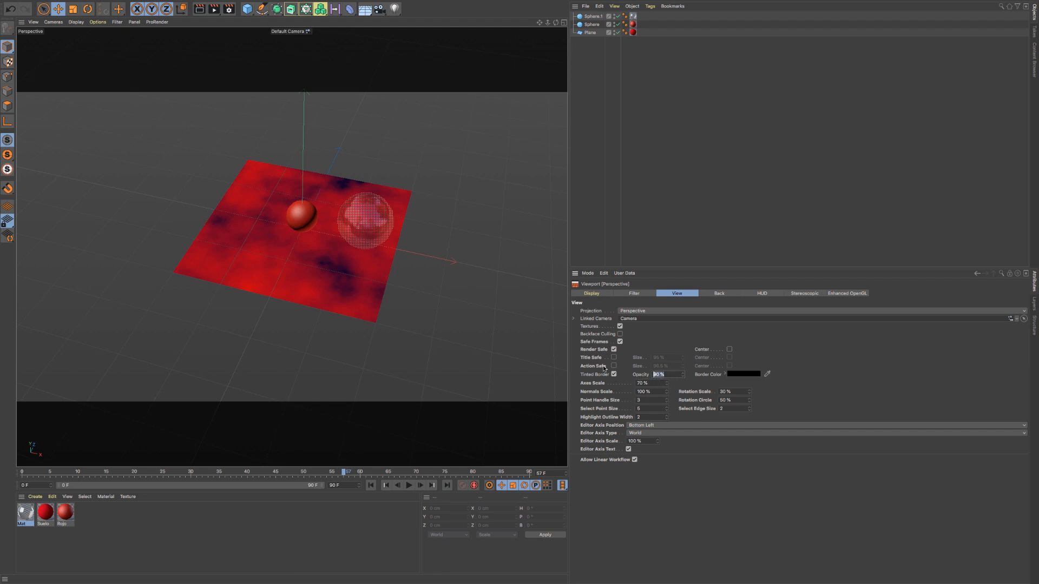
Step: Widen the viewport slightly and enable the Action Safe frame in the View settings
mouse_move(568, 362)
left_mouse_down()
mouse_move(691, 360)
mouse_move(407, 352)
mouse_move(608, 360)
left_mouse_up()
left_click(653, 367)
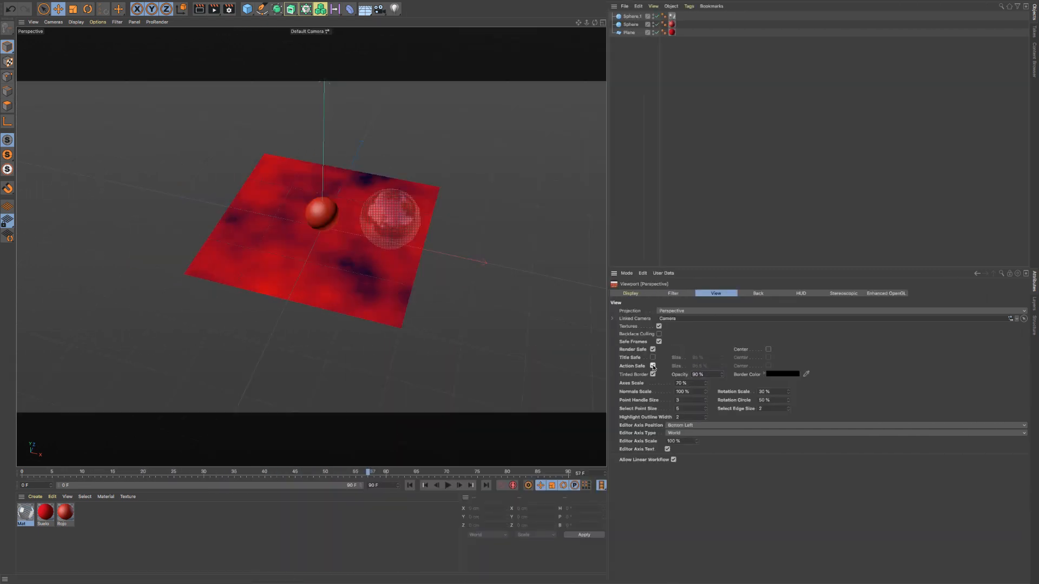
left_click(653, 367)
left_click(652, 368)
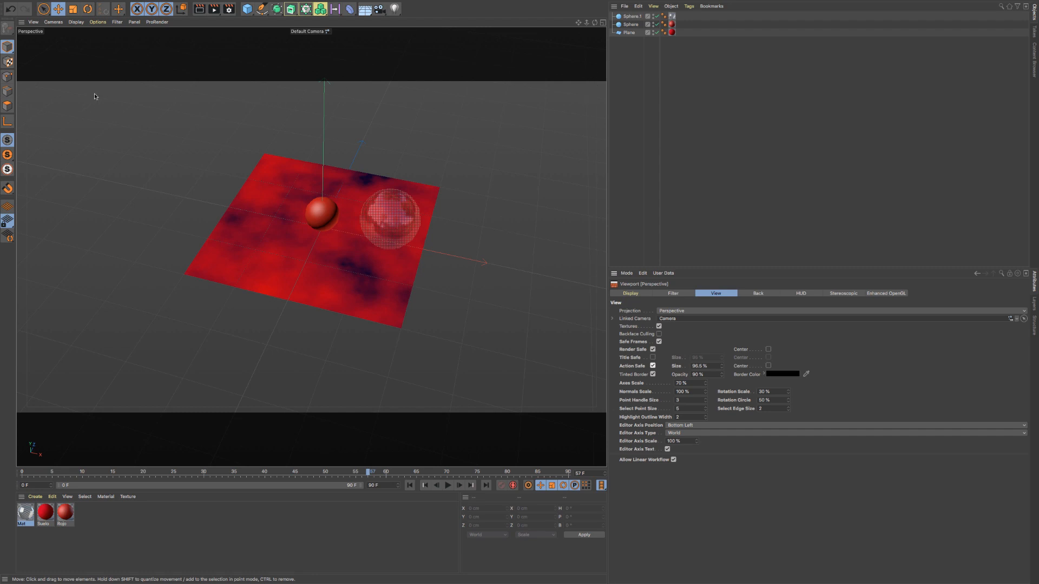
Step: Try the Title Safe frame, turn it off again, and toggle the Action Safe frame to compare, leaving it on
left_click(653, 358)
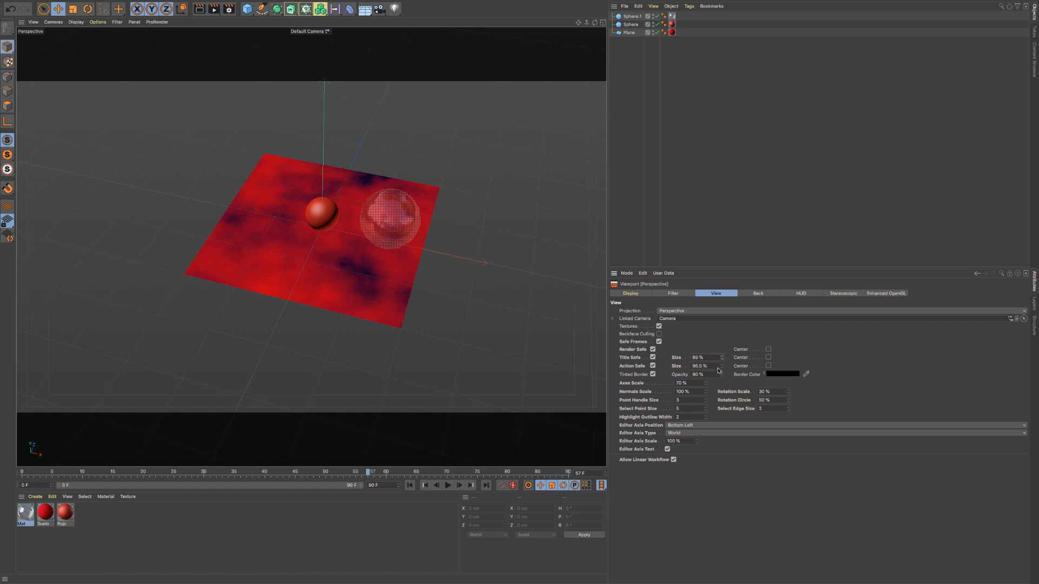
left_click(653, 358)
left_click(653, 367)
left_click(653, 366)
left_click(652, 367)
left_click(654, 366)
left_click(652, 366)
left_click(652, 367)
Step: Add a camera, look through it, and enable the Grid composition helper
left_click(378, 14)
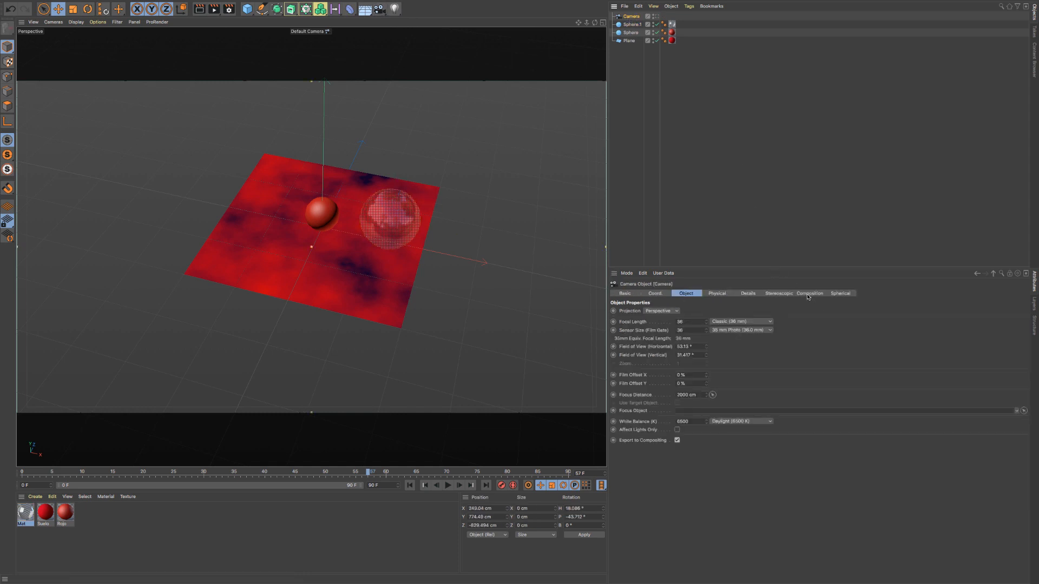
left_click(810, 294)
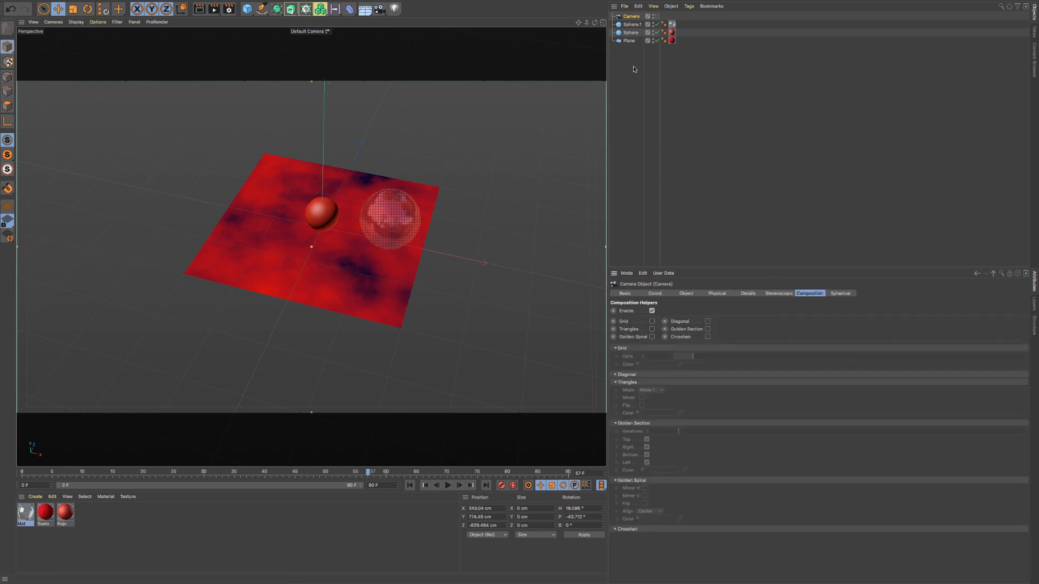
left_click(656, 17)
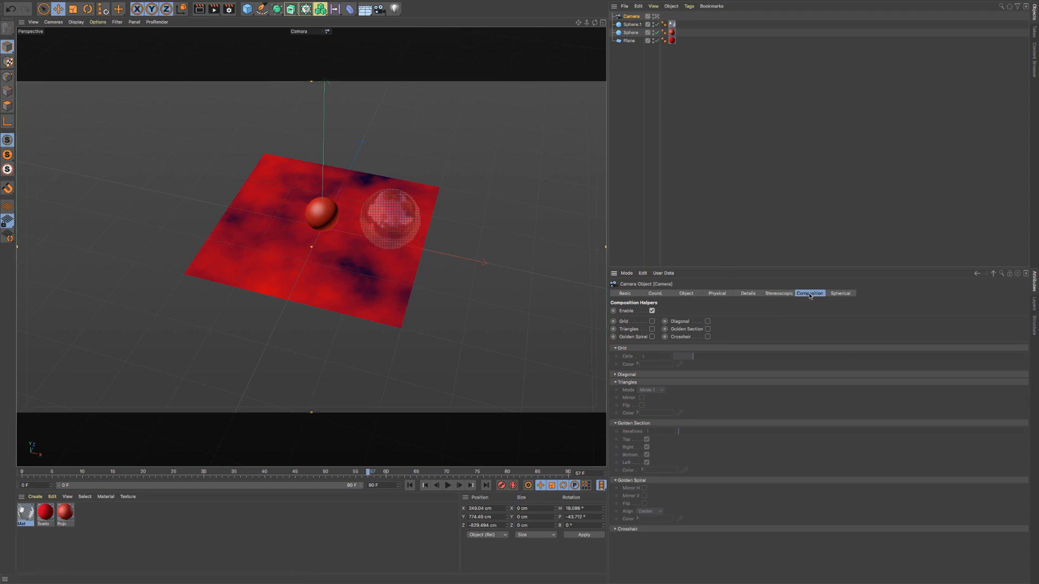
left_click(652, 322)
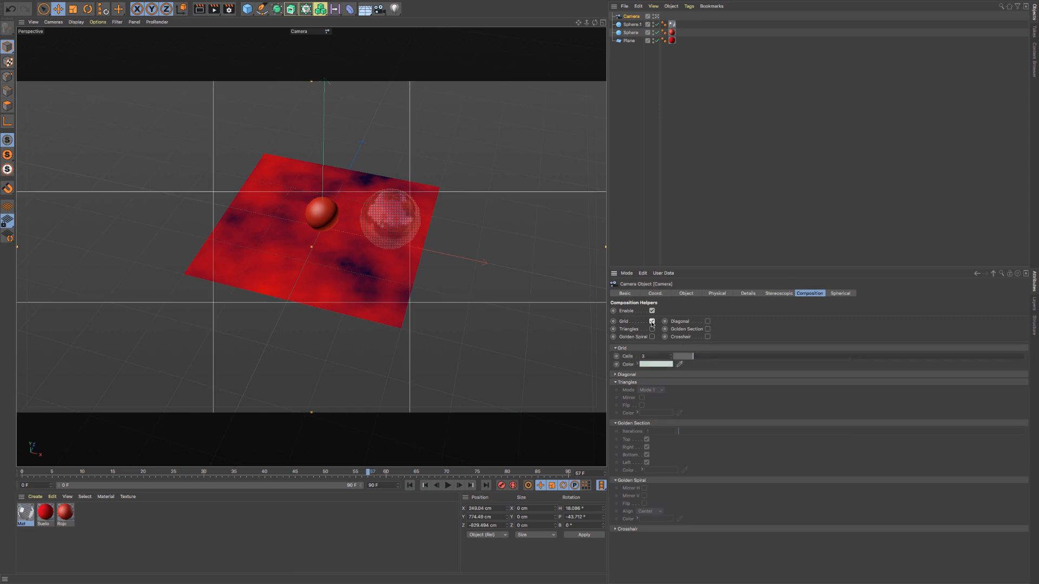
Step: Reframe the camera to a closer, lower angle so both spheres sit near the grid's third lines
left_click_drag(588, 23, 424, 150)
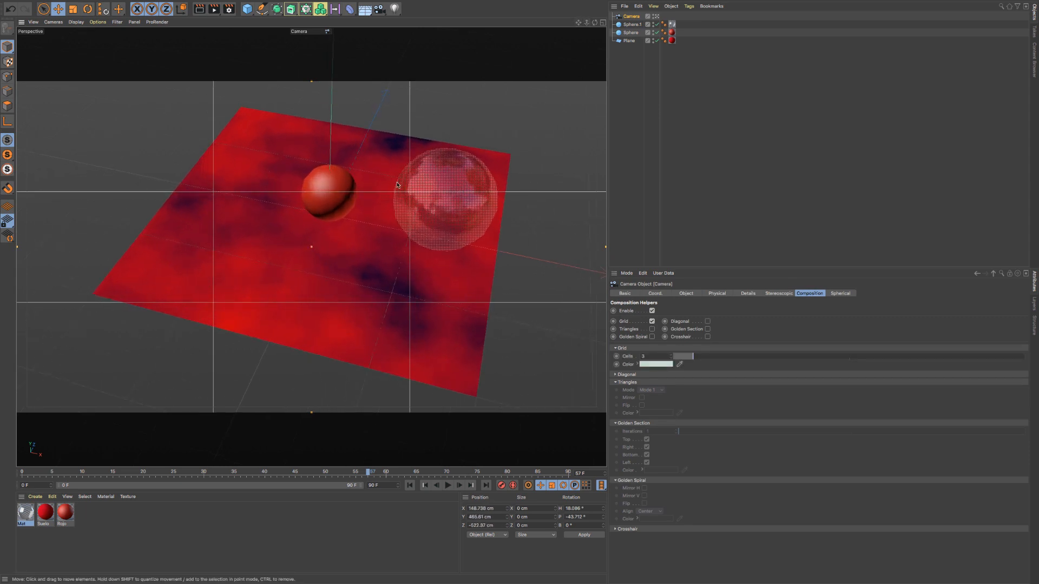
left_click_drag(398, 184, 252, 50, "alt")
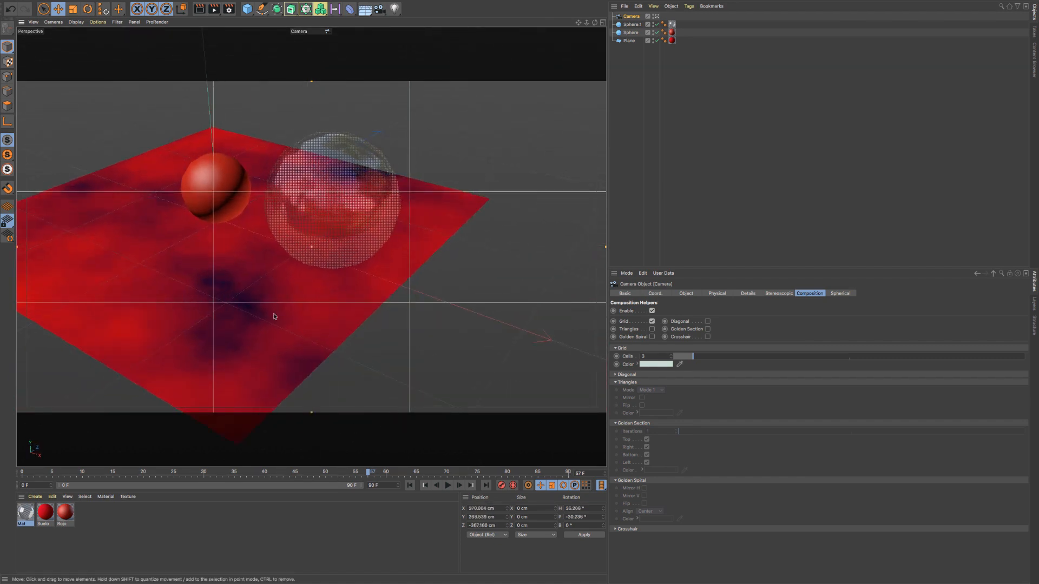
left_click_drag(274, 317, 346, 325, "alt")
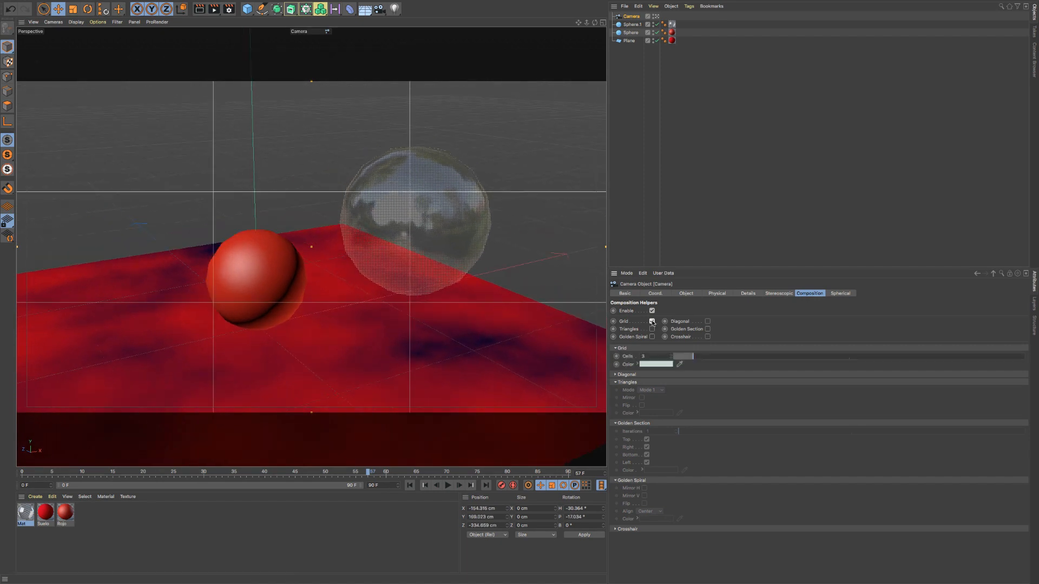
Step: Try the composition grid with 5 cells and return it to 3 cells
left_click(671, 355)
left_click(671, 355)
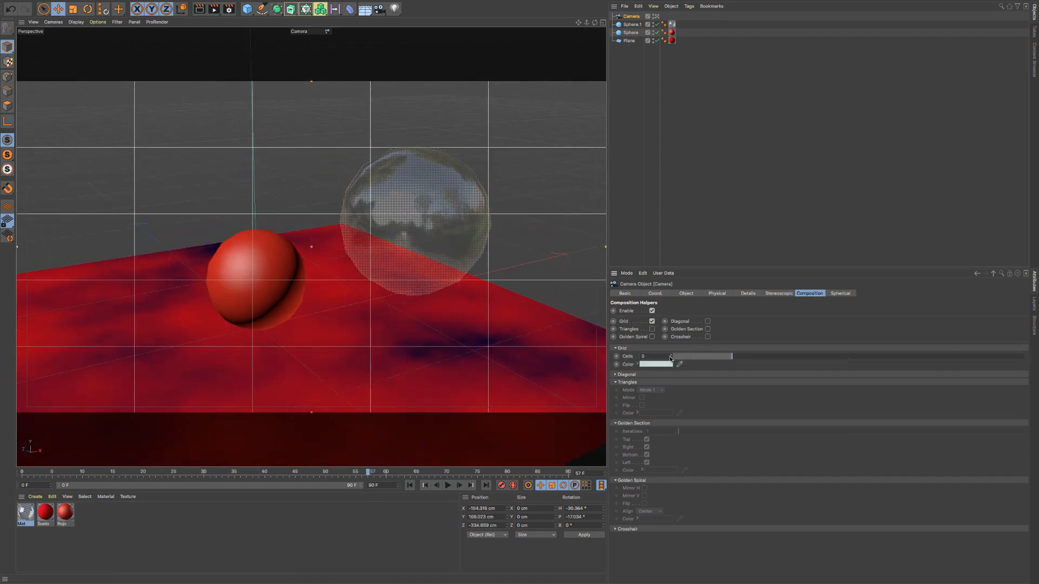
left_click(672, 358)
left_click(671, 358)
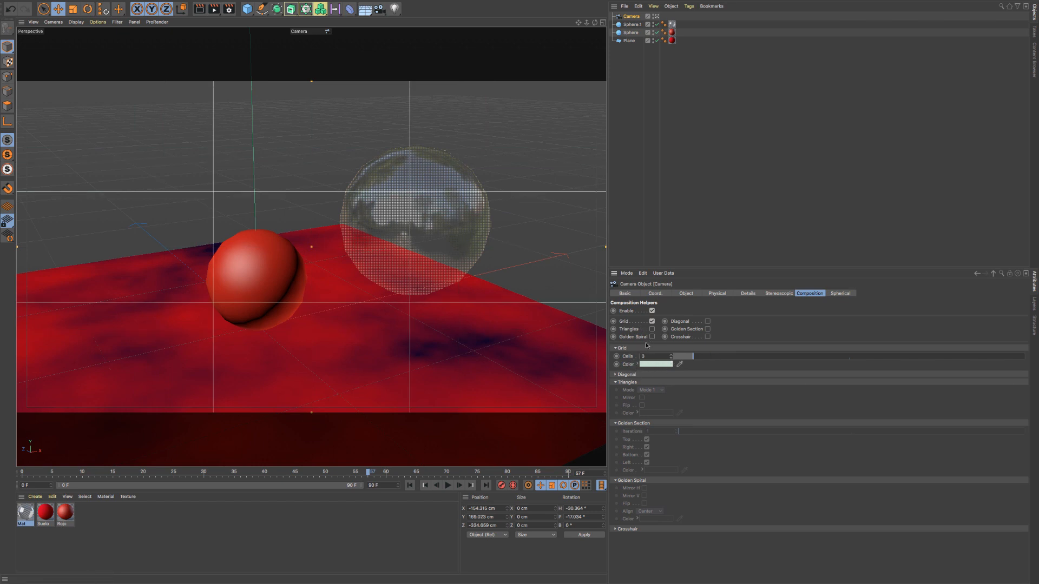
Step: Briefly try the Diagonal helper over the grid and turn the Grid helper off
left_click(615, 374)
left_click(616, 375)
left_click(708, 322)
left_click(708, 322)
left_click(652, 321)
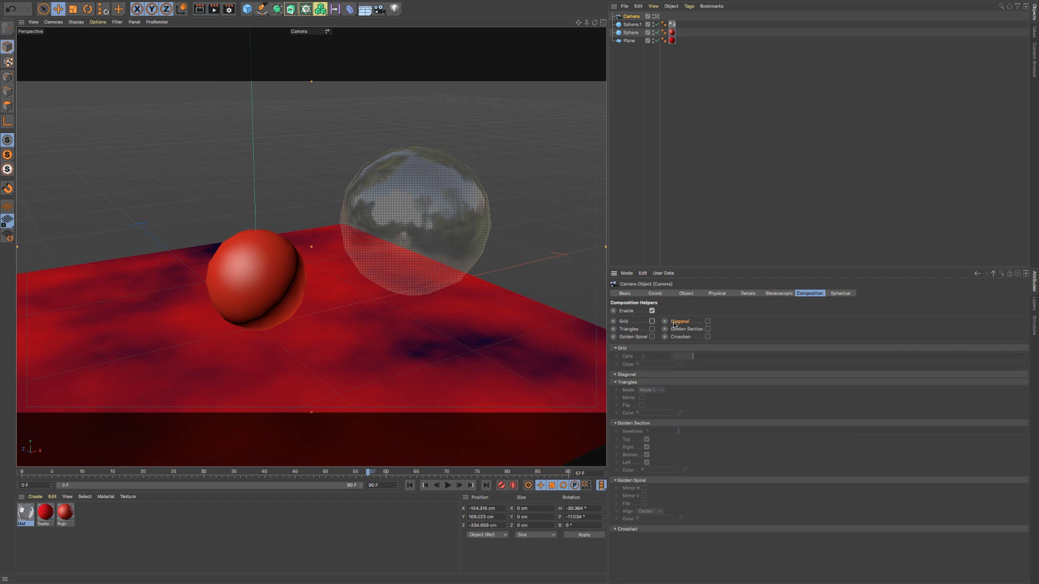
Step: Show the Diagonal helper with its settings expanded, compare it with and without Mirror, and turn it off
left_click(707, 322)
left_click(614, 376)
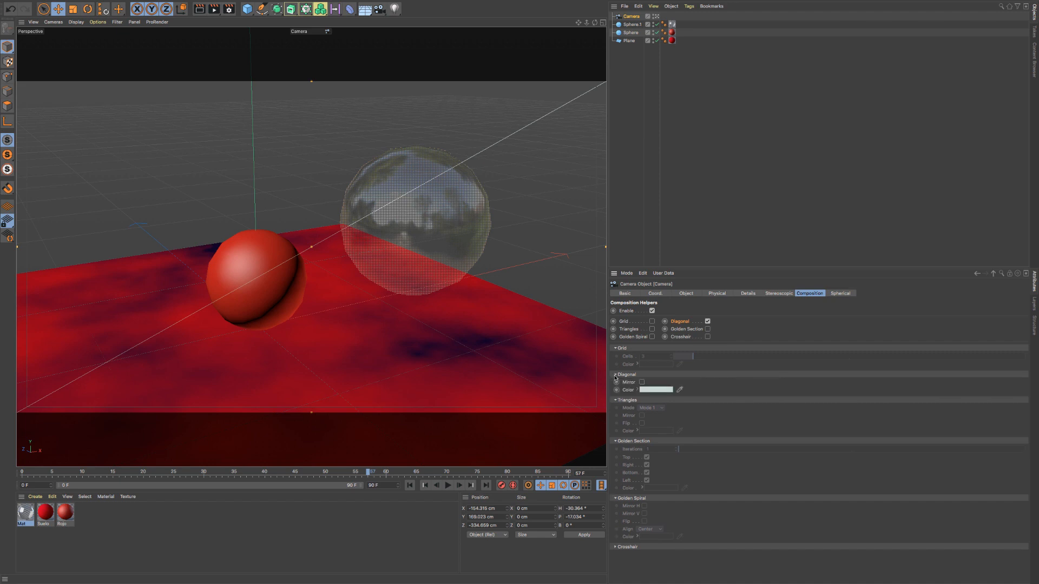
left_click(642, 382)
left_click(642, 383)
left_click(642, 382)
left_click(642, 382)
left_click(642, 382)
left_click(642, 383)
left_click(708, 321)
Step: Show the Triangles helper, compare Mode 2 with Mode 1 and the Mirror option, and turn the helper off
left_click(652, 329)
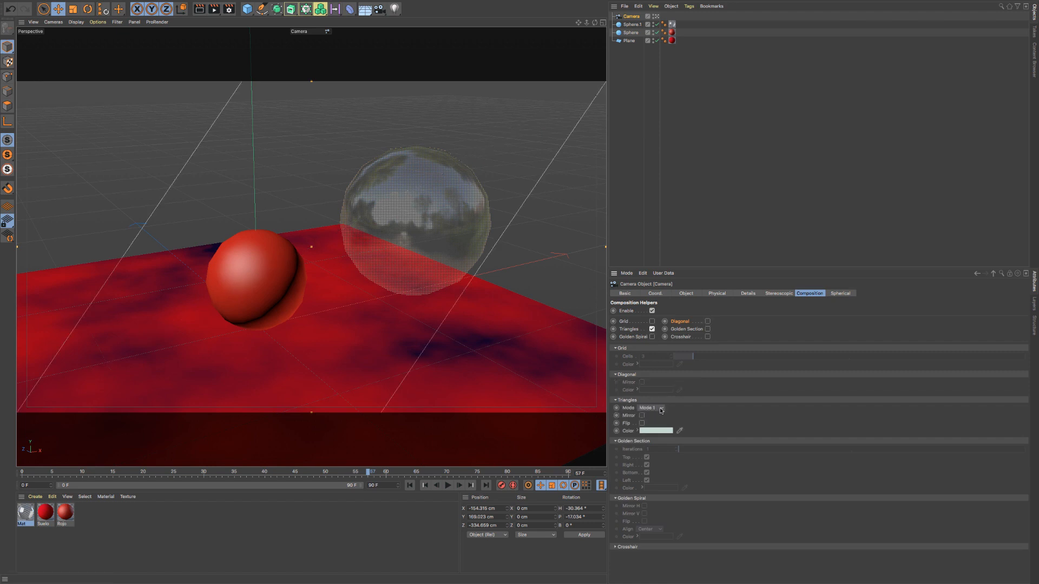
left_click(661, 410)
left_click(657, 427)
left_click(664, 409)
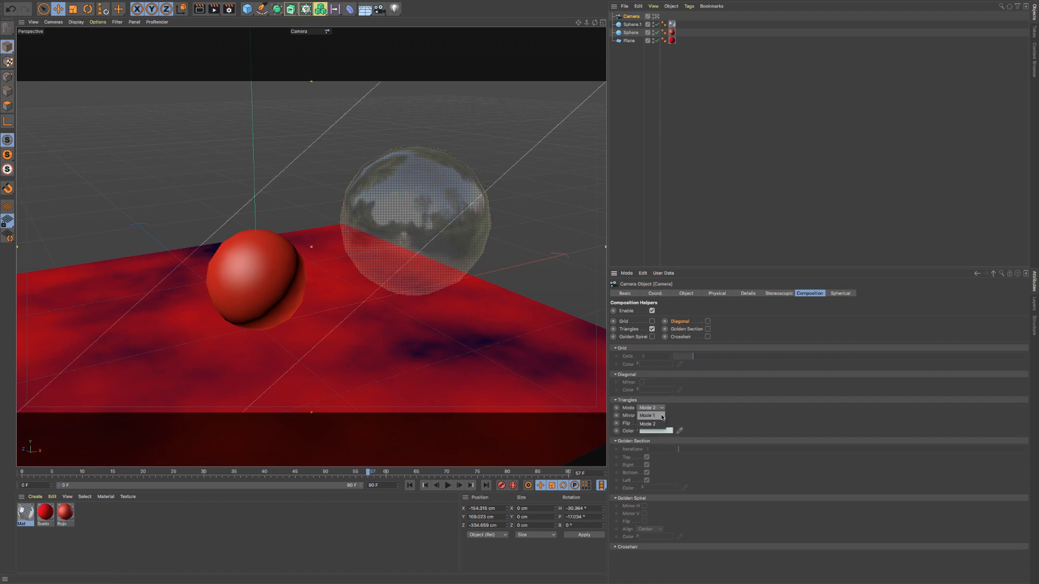
left_click(650, 418)
left_click(642, 416)
left_click(642, 416)
left_click(642, 416)
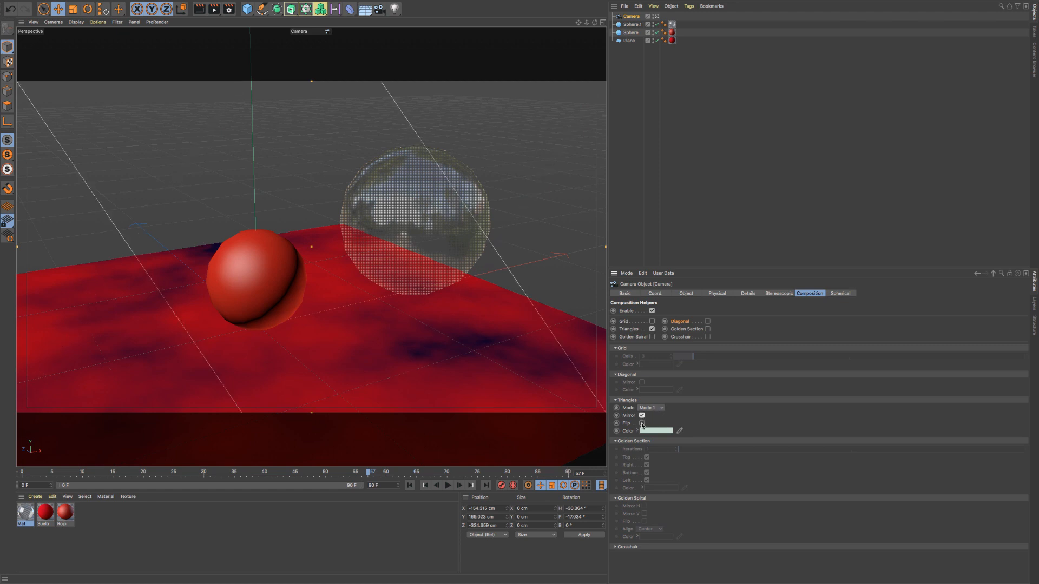
left_click(642, 415)
left_click(642, 416)
left_click(642, 415)
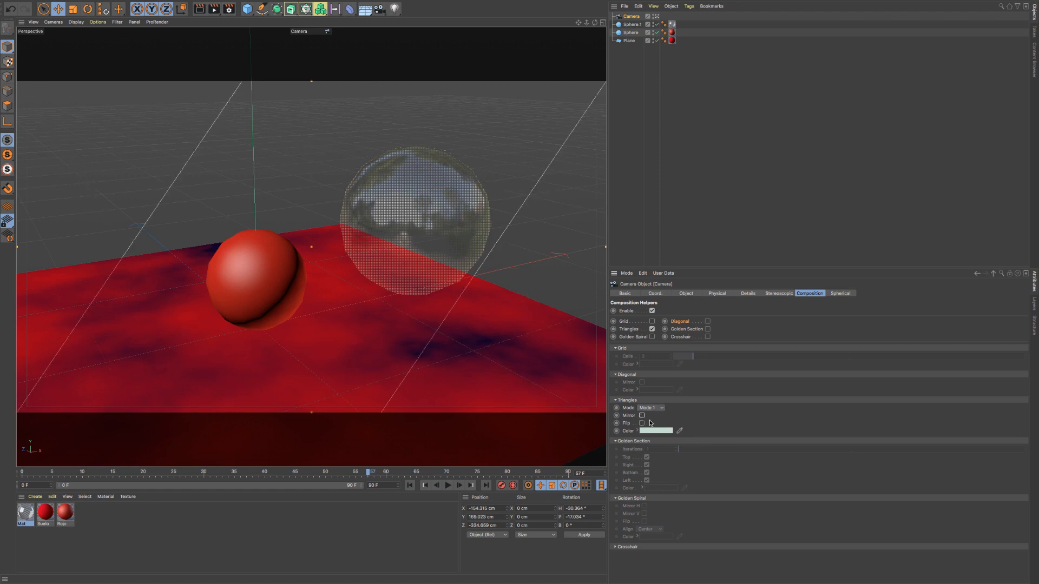
left_click(652, 329)
Step: Toggle the Golden Spiral helper on and off to preview it over the camera view
left_click(653, 337)
left_click(652, 337)
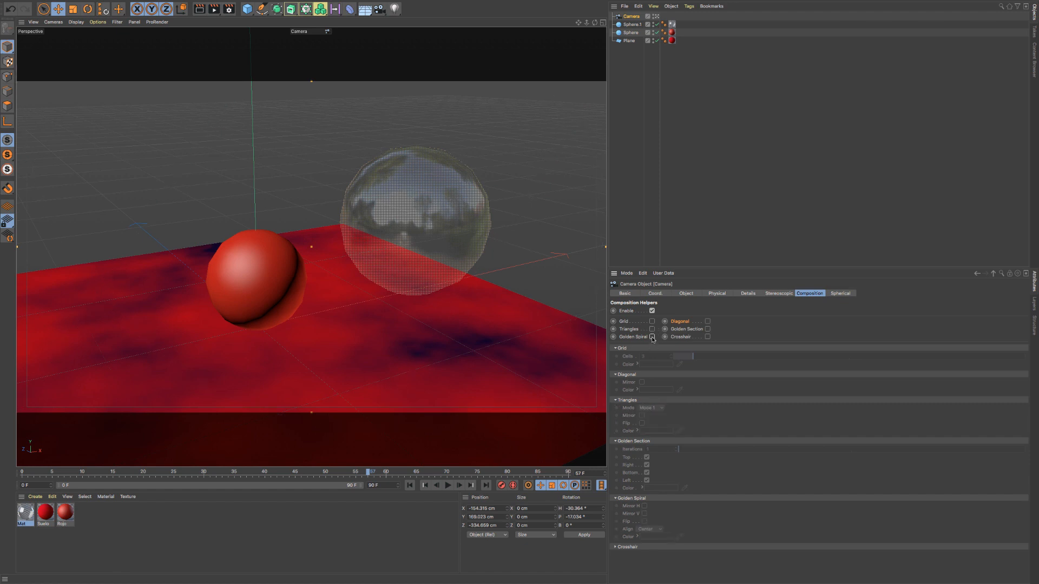
left_click(652, 337)
left_click(652, 337)
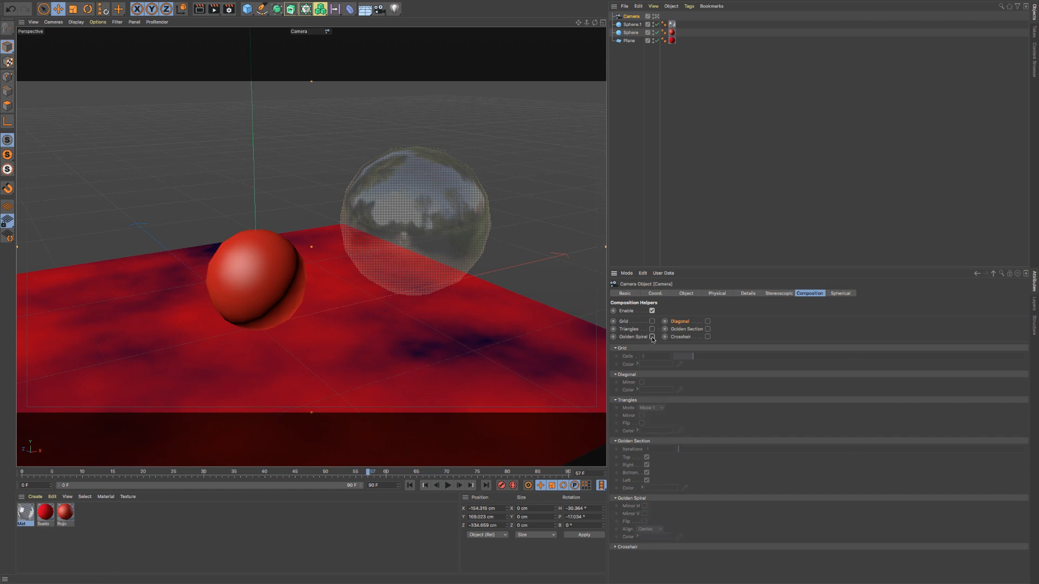
Step: Show the Golden Section helper, try 2 iterations, return to 1, and turn the helper off
left_click(708, 329)
left_click(708, 330)
left_click(708, 329)
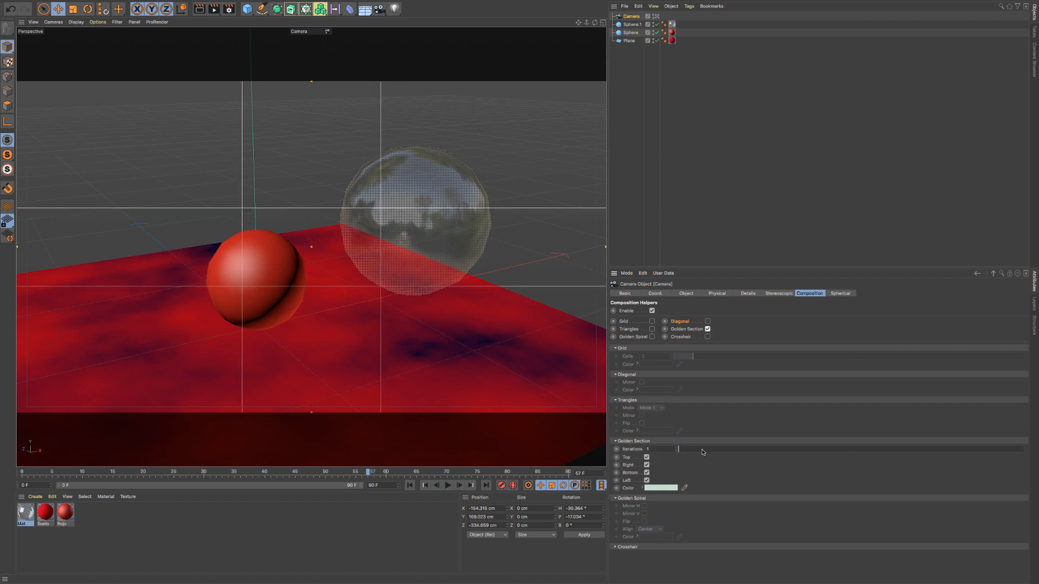
left_click(678, 448)
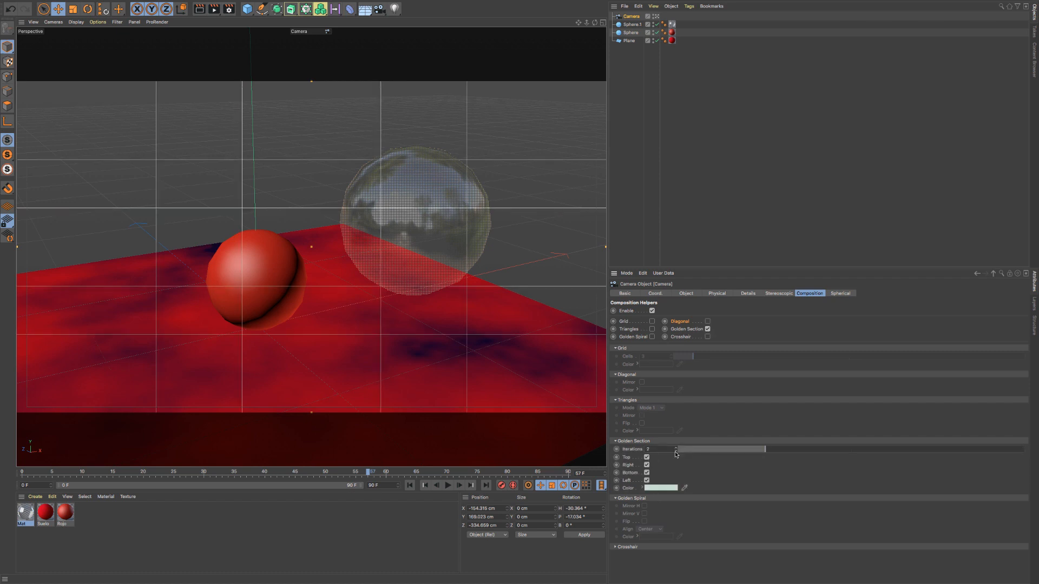
left_click(676, 452)
left_click(707, 329)
Step: Enable the Crosshair and Grid helpers and reframe the camera around the two spheres
left_click(708, 337)
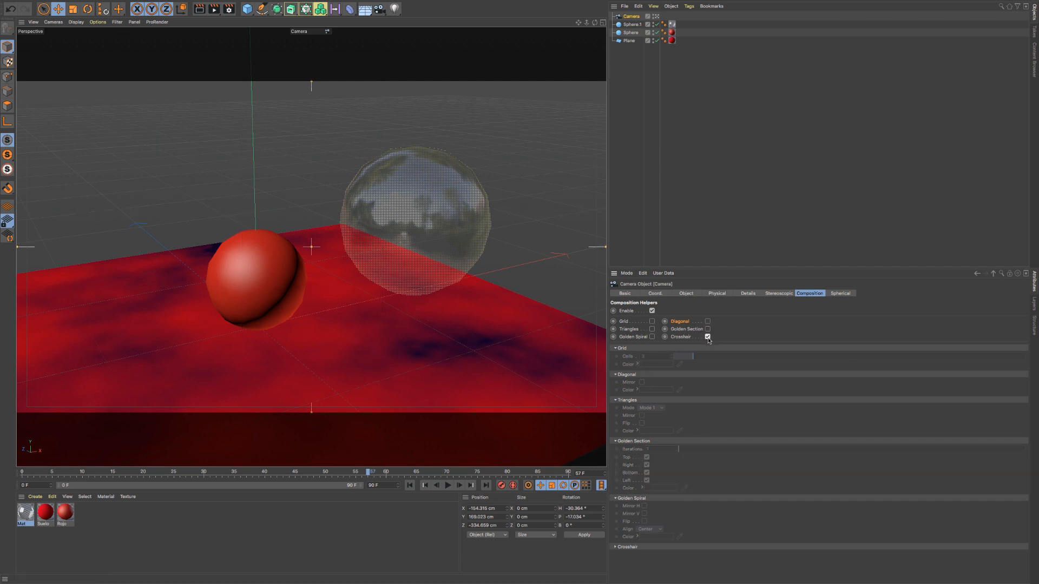
left_click(653, 322)
left_click_drag(323, 262, 395, 201, "alt")
scroll(338, 258, "up", 3)
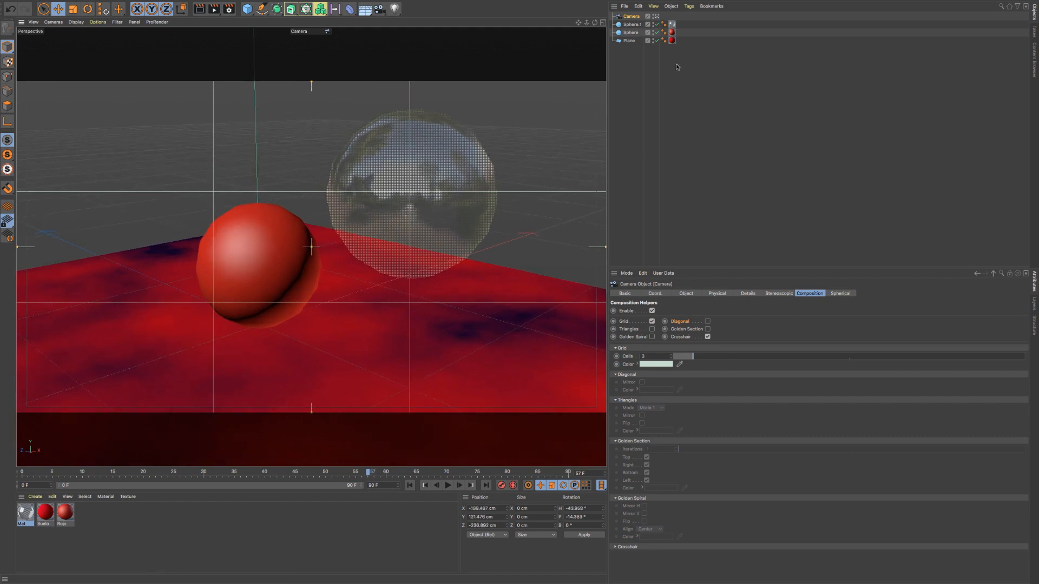
Step: Open the perspective viewport's View configuration and toggle Tinted Border off and on while widening the viewport
left_click(76, 23)
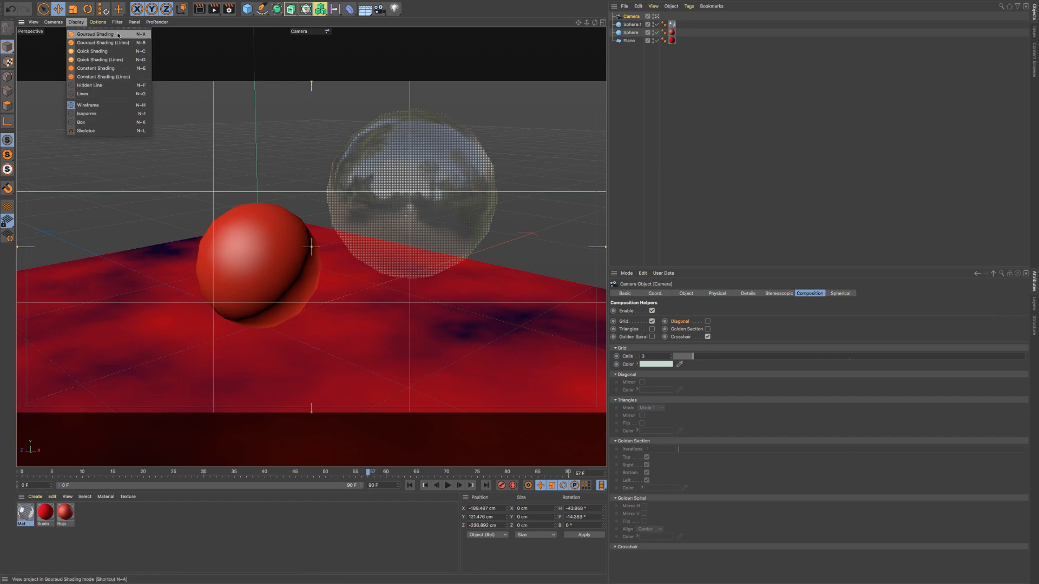
mouse_move(98, 22)
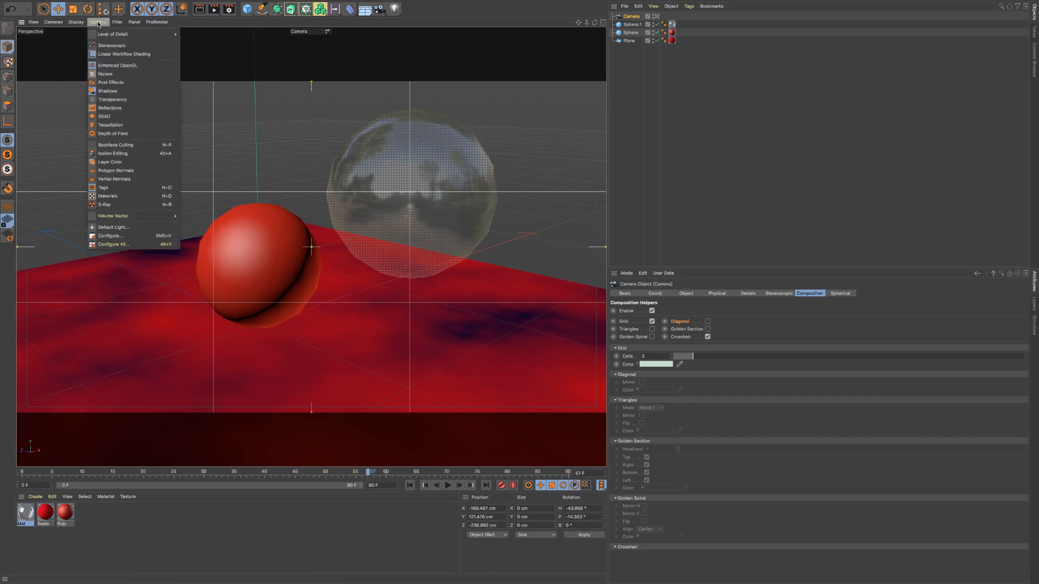
left_click(113, 235)
left_click(653, 375)
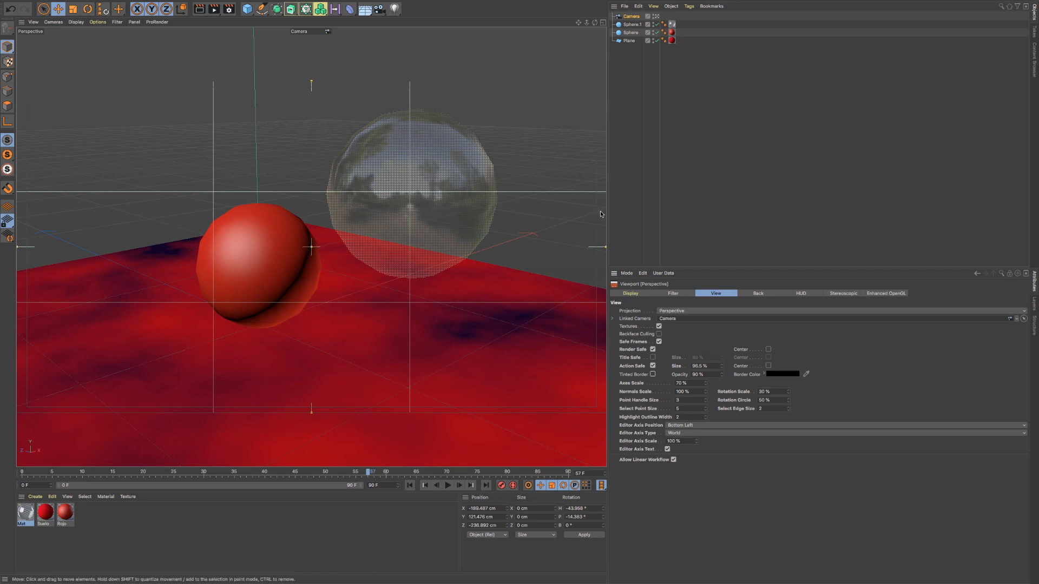
left_click_drag(609, 210, 651, 217)
left_click(696, 374)
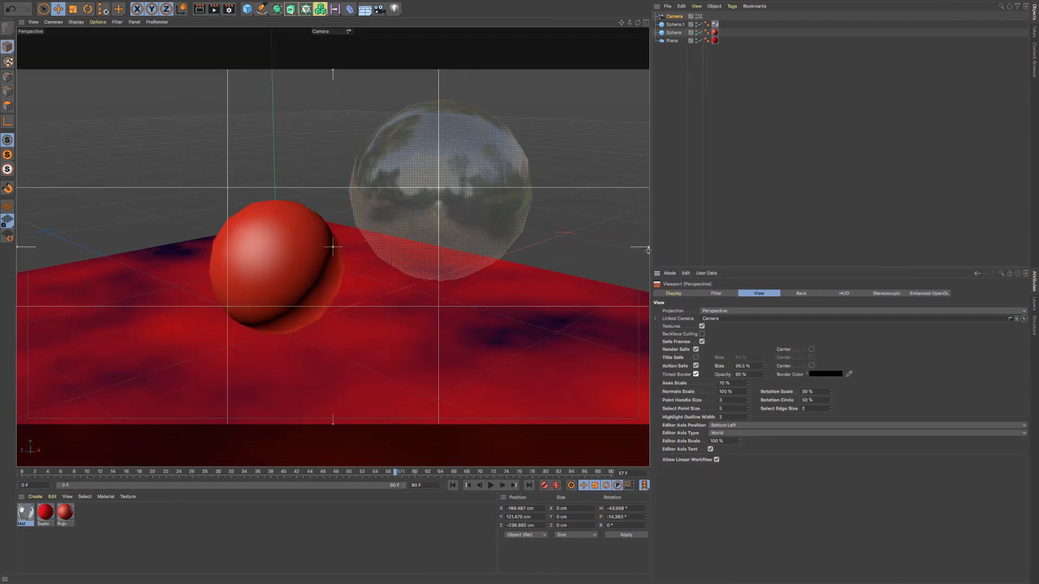
Step: Resize the viewport to wider, shorter and narrower proportions to test the tinted safe frame, ending with a wide, taller view
left_click_drag(652, 251, 711, 256)
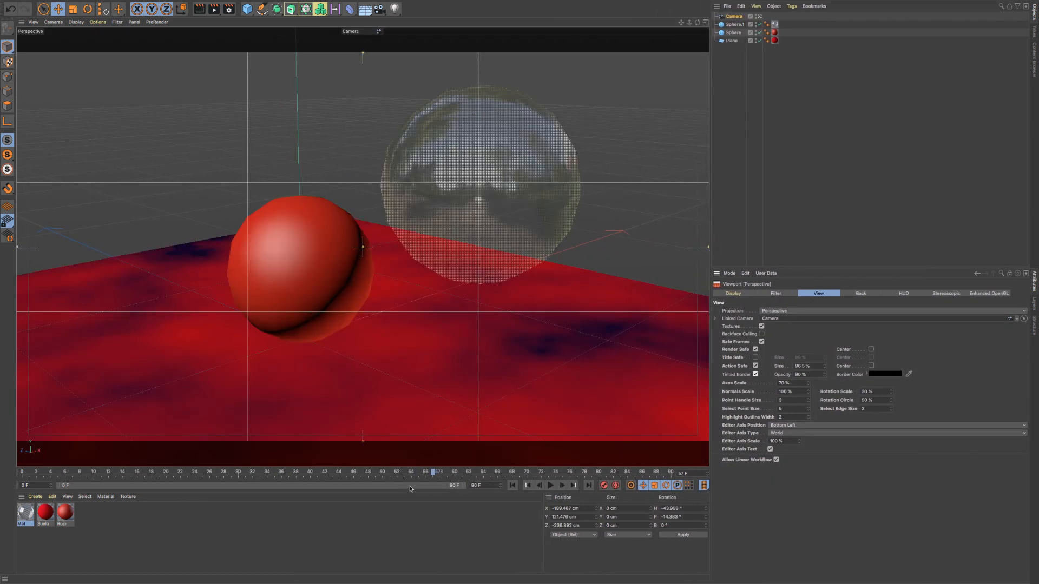
left_click_drag(420, 467, 450, 274)
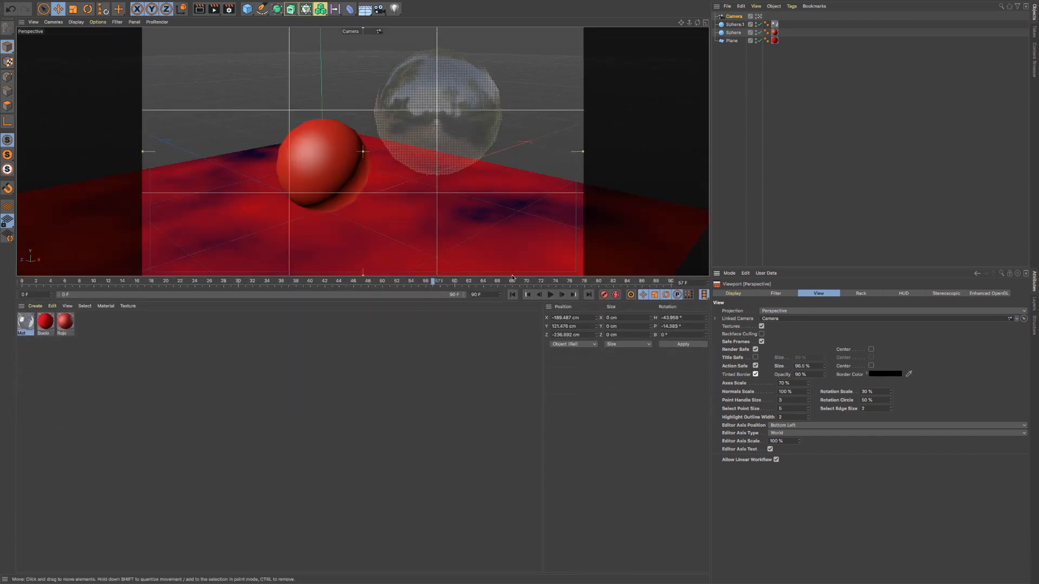
left_click_drag(511, 277, 547, 502)
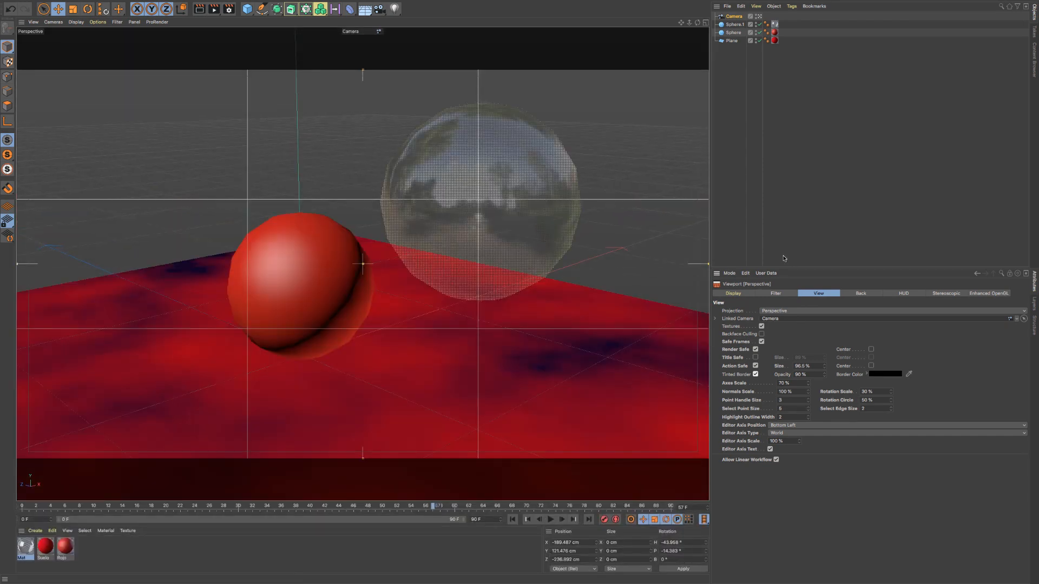
left_click_drag(710, 237, 457, 237)
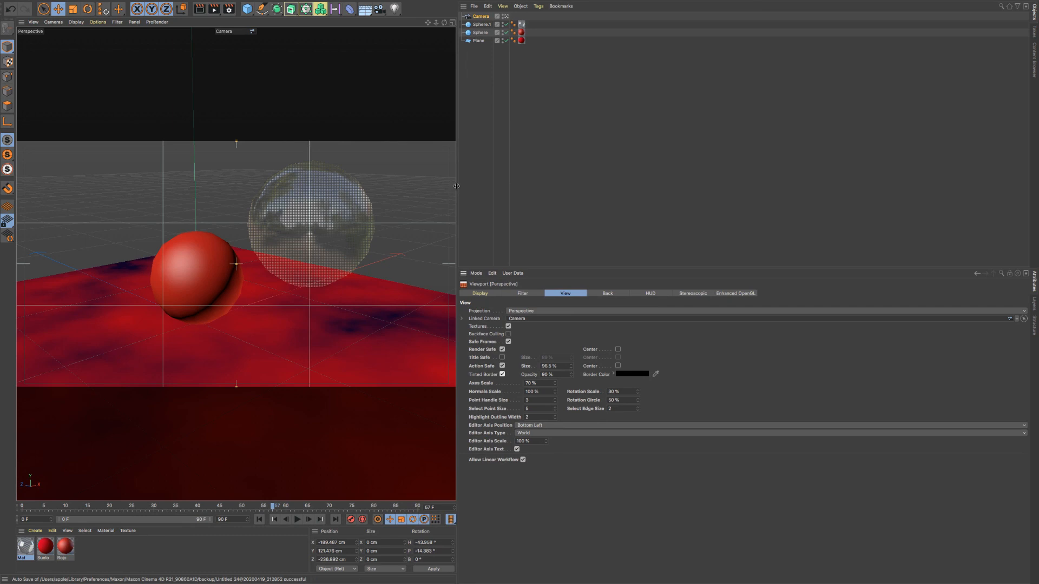
left_click_drag(457, 189, 687, 187)
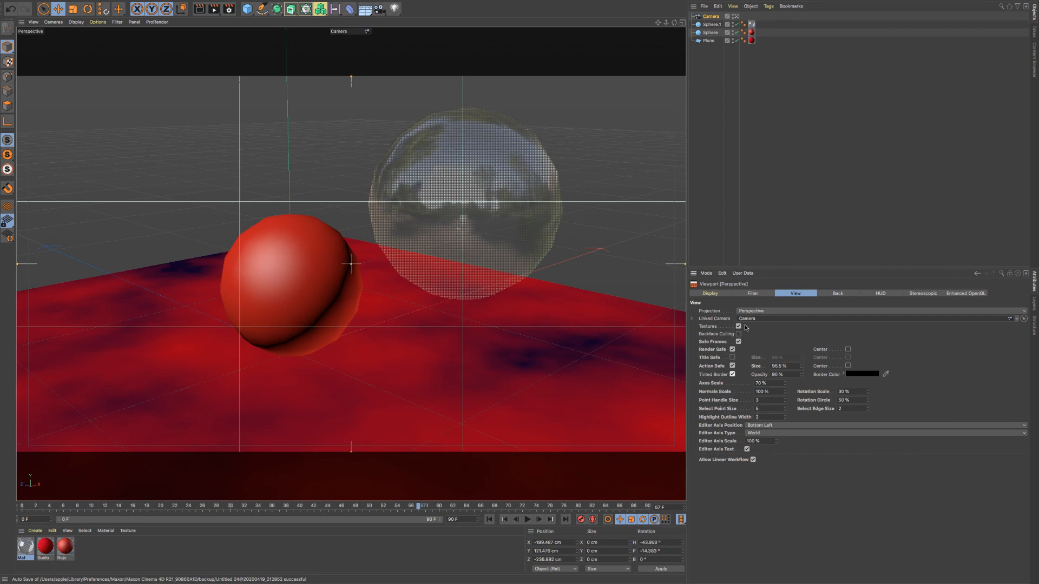
Step: Show the Back settings, switch to the four-view layout, and examine the background image options for the Top view
left_click(838, 295)
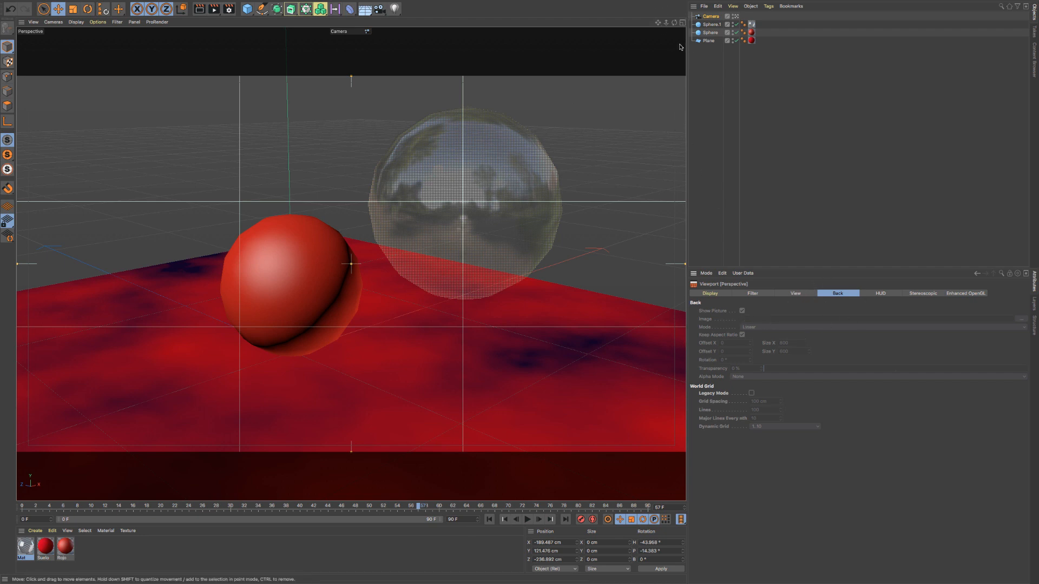
left_click(682, 24)
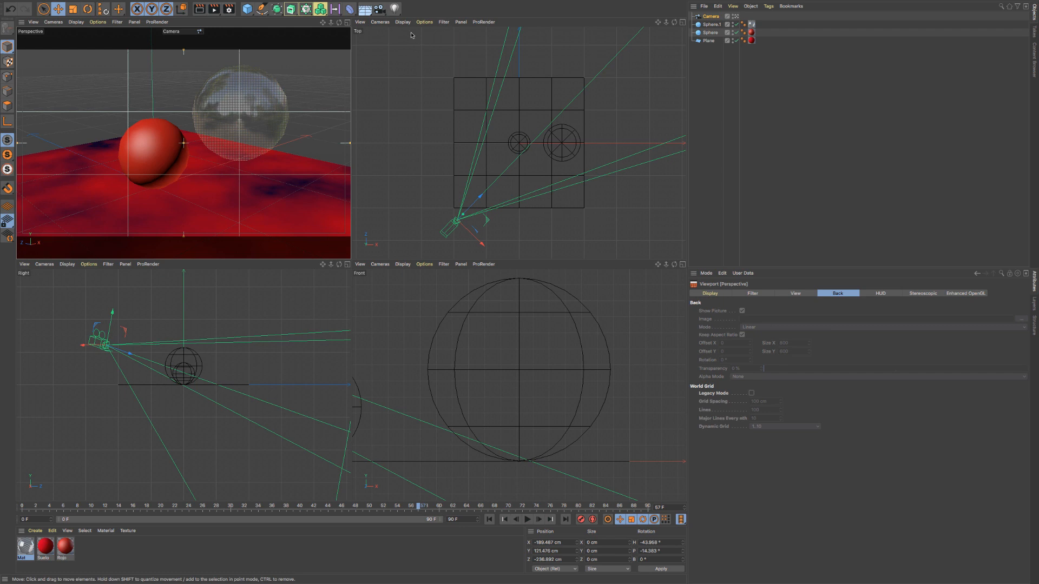
left_click(424, 22)
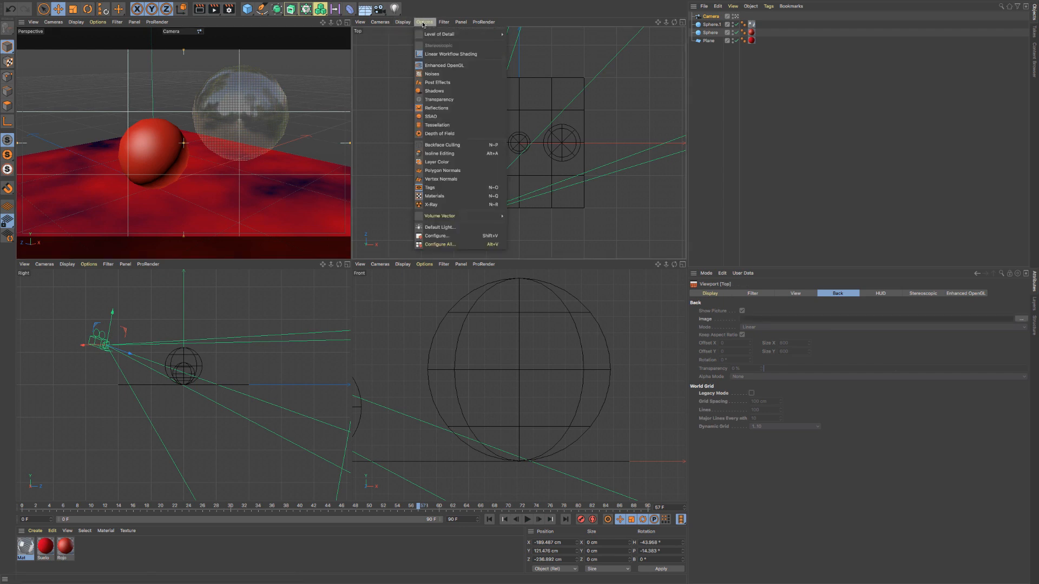
left_click(470, 242)
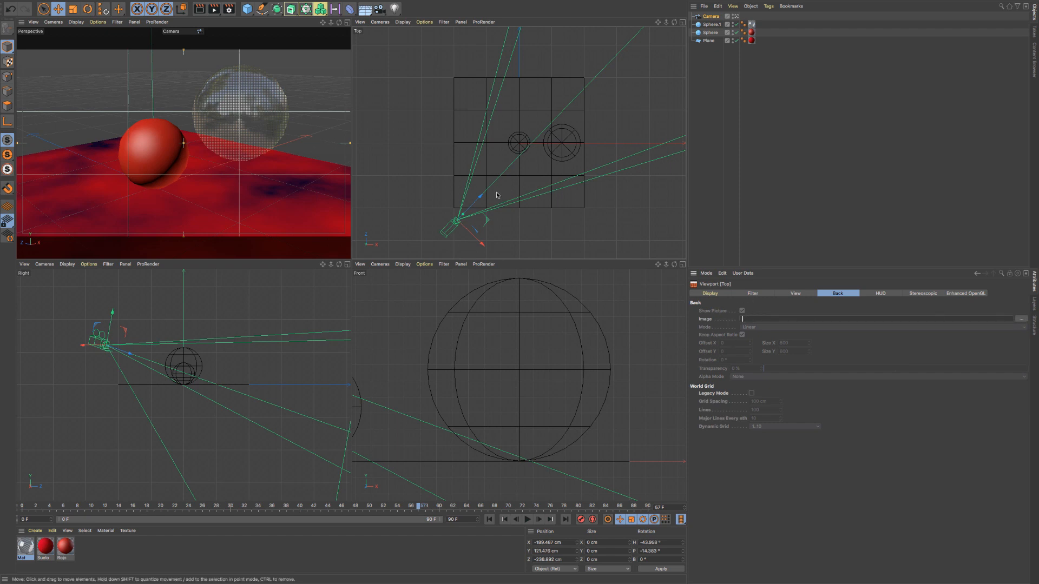
Step: Show the Back settings for the Perspective view again and maximize that view
left_click(267, 24)
left_click(76, 23)
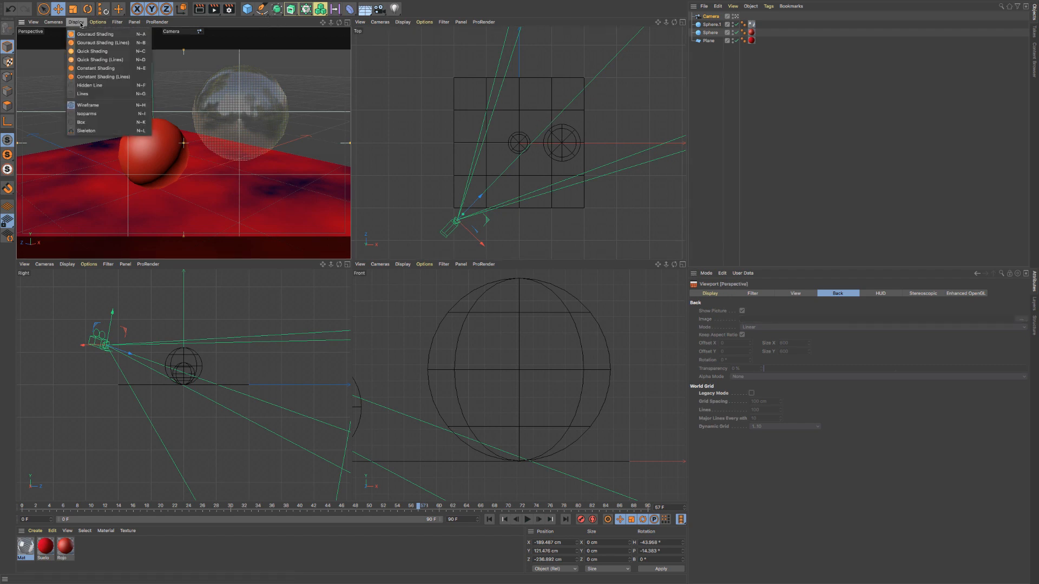
mouse_move(98, 22)
left_click(152, 236)
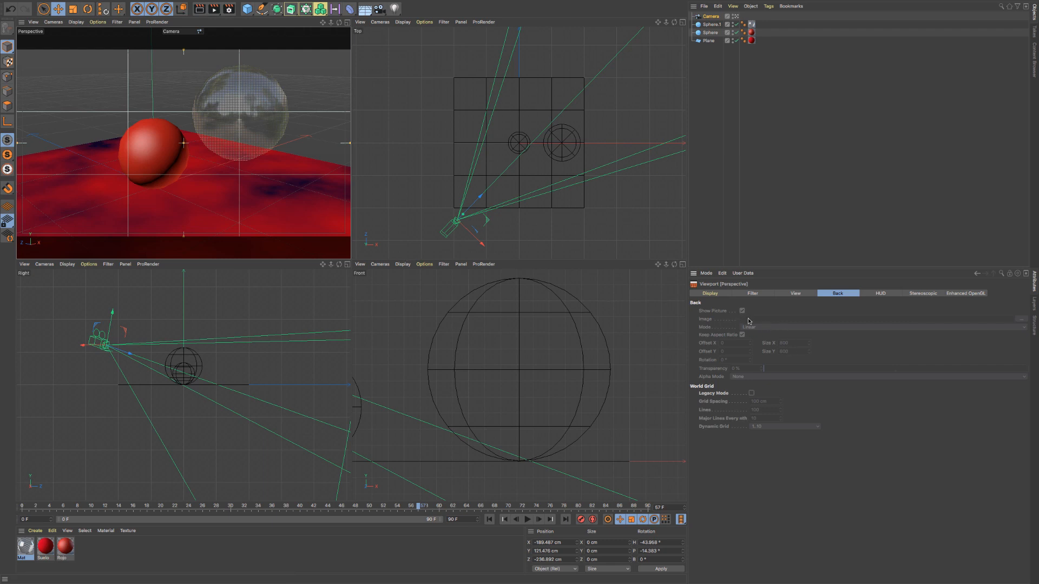
middle_click(233, 165)
Step: Show Camera Distance in the HUD, dolly the camera back from the spheres, and hide the readout again
left_click(899, 293)
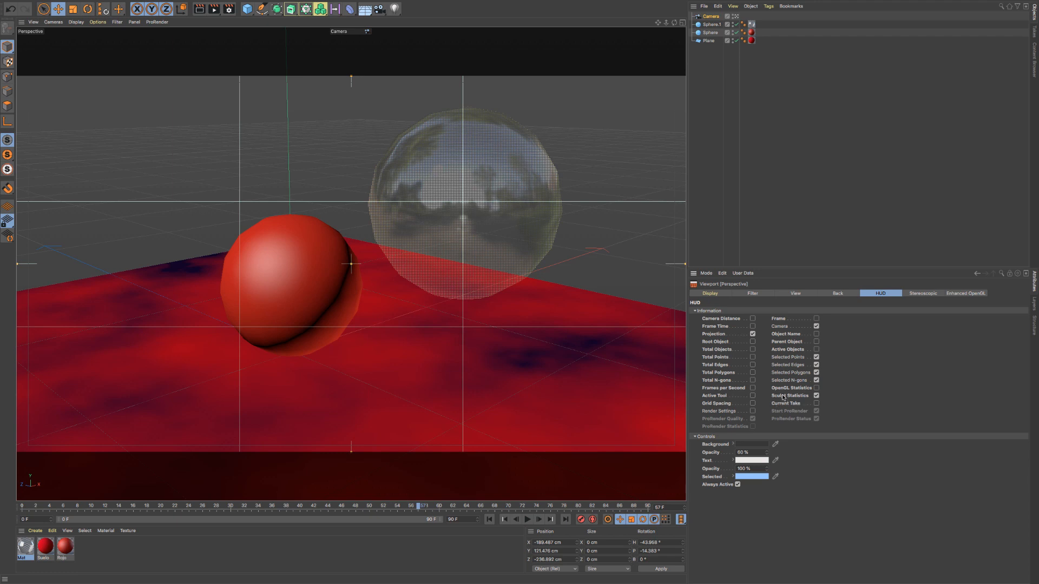
left_click(753, 319)
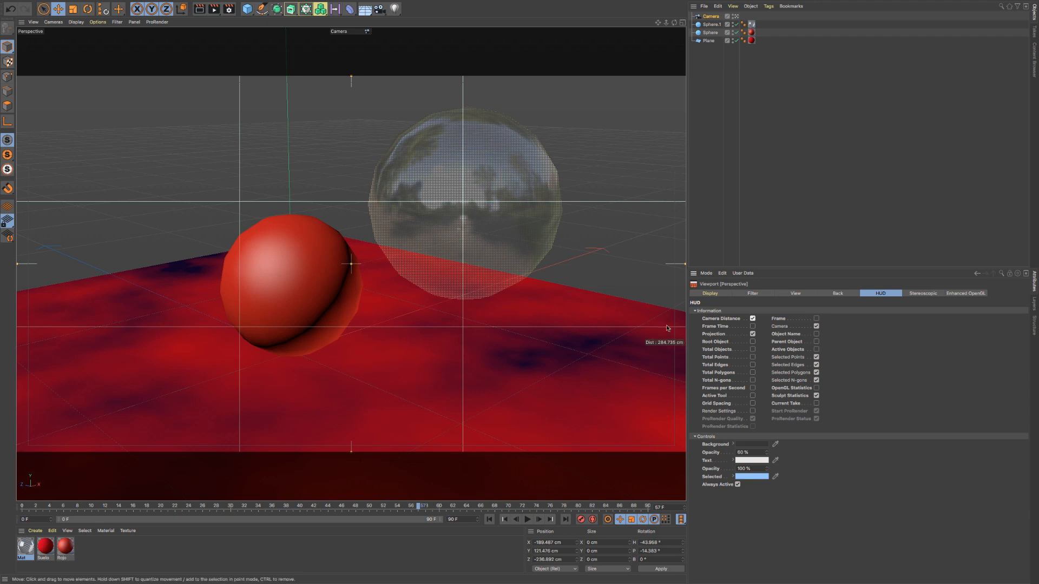
mouse_move(665, 25)
left_mouse_down()
mouse_move(665, 44)
mouse_move(665, 28)
left_mouse_up()
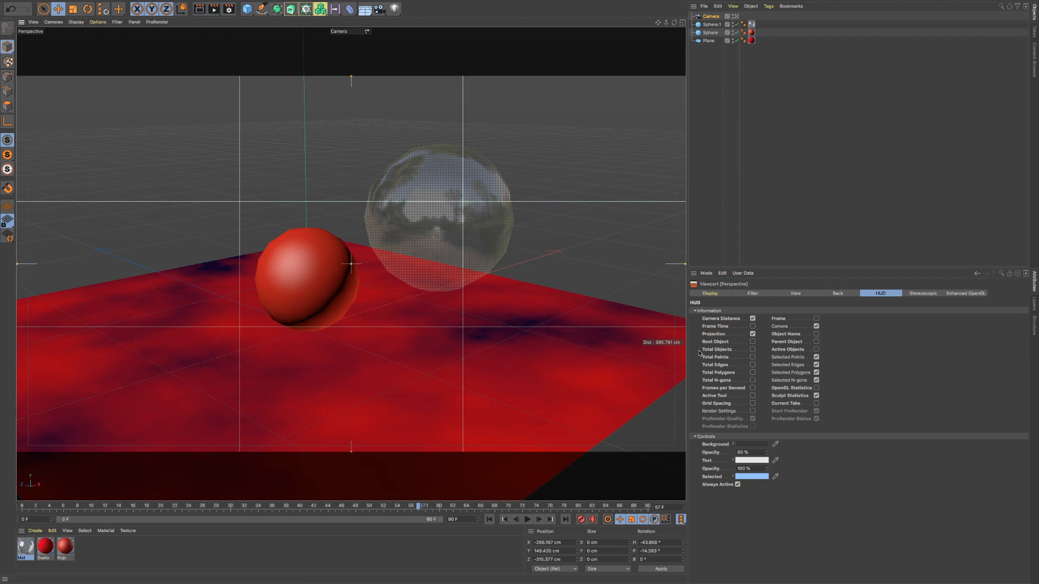
left_click(752, 319)
Step: Show the Frame readout in the HUD, scrub the timeline back to frame 35, and hide the readout
left_click(816, 319)
left_click_drag(421, 510, 265, 508)
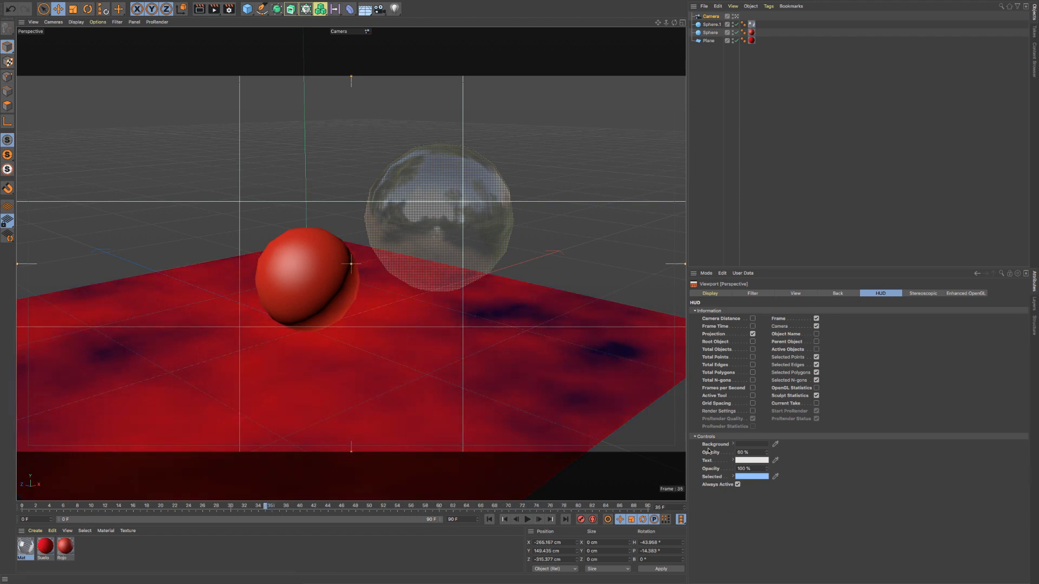
left_click(817, 319)
Step: Toggle the Camera name readout in the HUD off and on twice
left_click(816, 327)
left_click(817, 327)
left_click(817, 326)
left_click(816, 327)
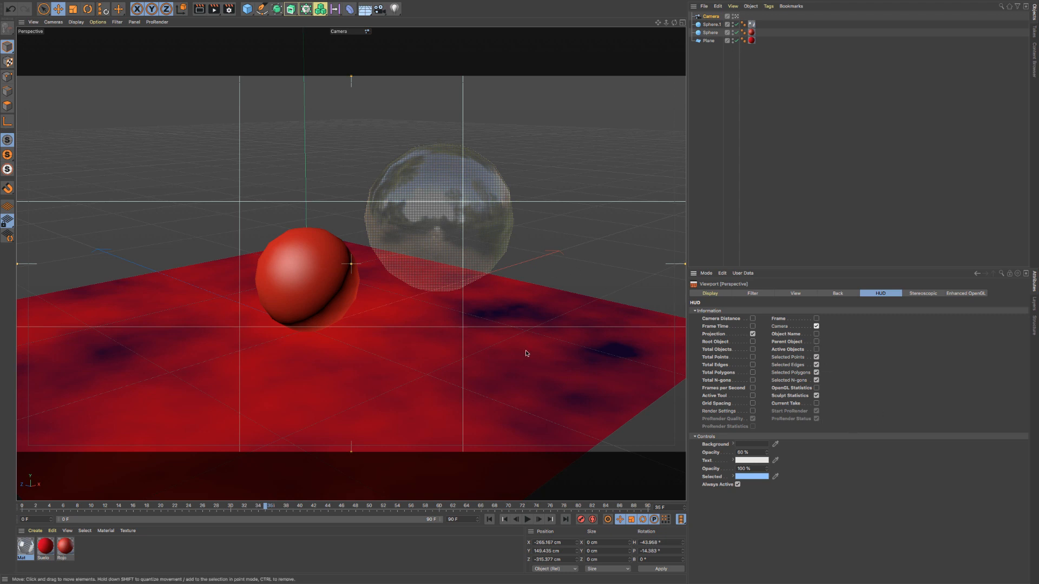
Step: Show Frames per Second in the HUD, play the animation from the start, stop it, and hide the readout
left_click(752, 389)
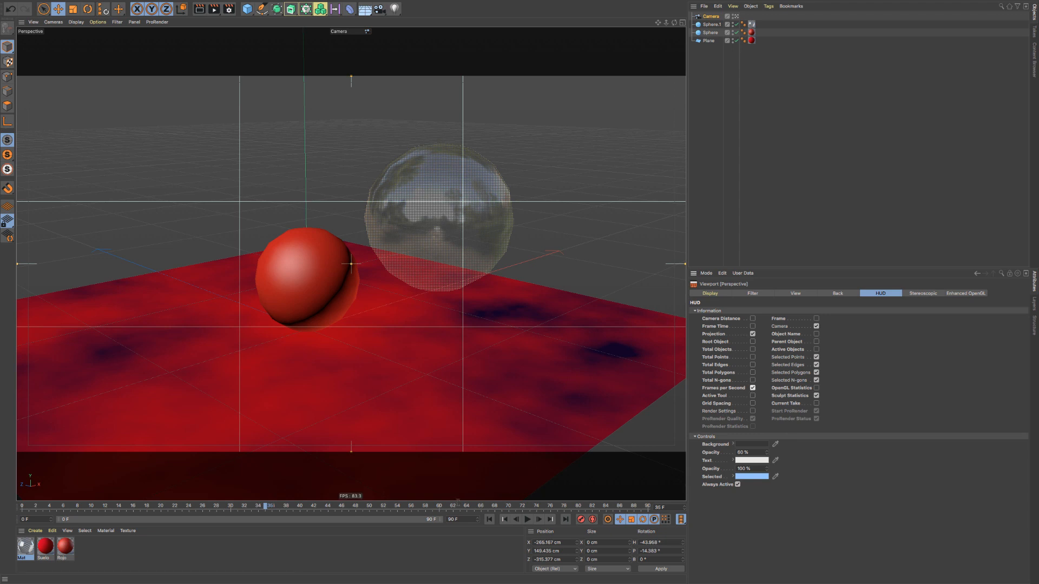
left_click(489, 520)
left_click(526, 520)
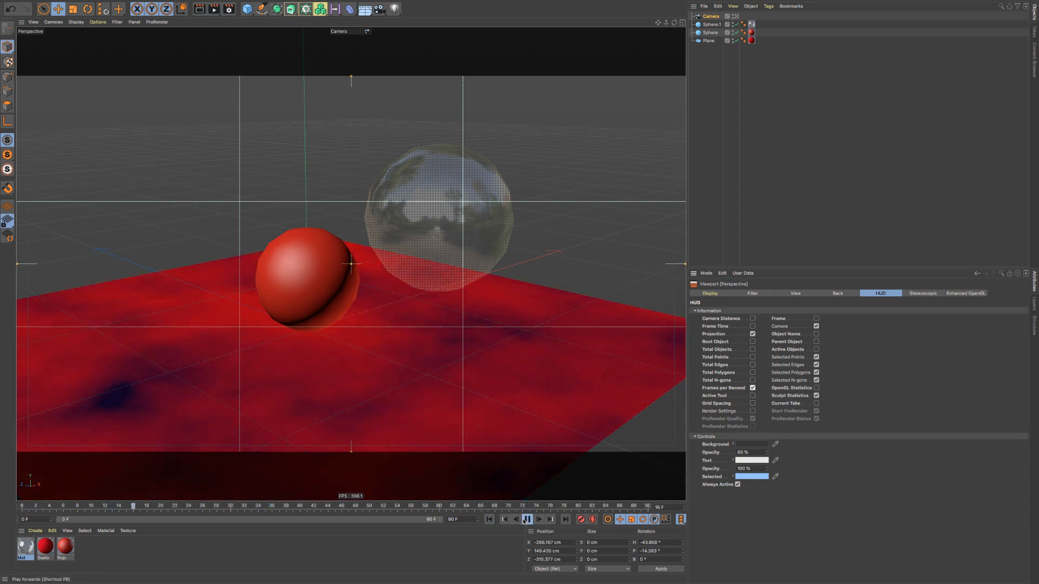
left_click(526, 520)
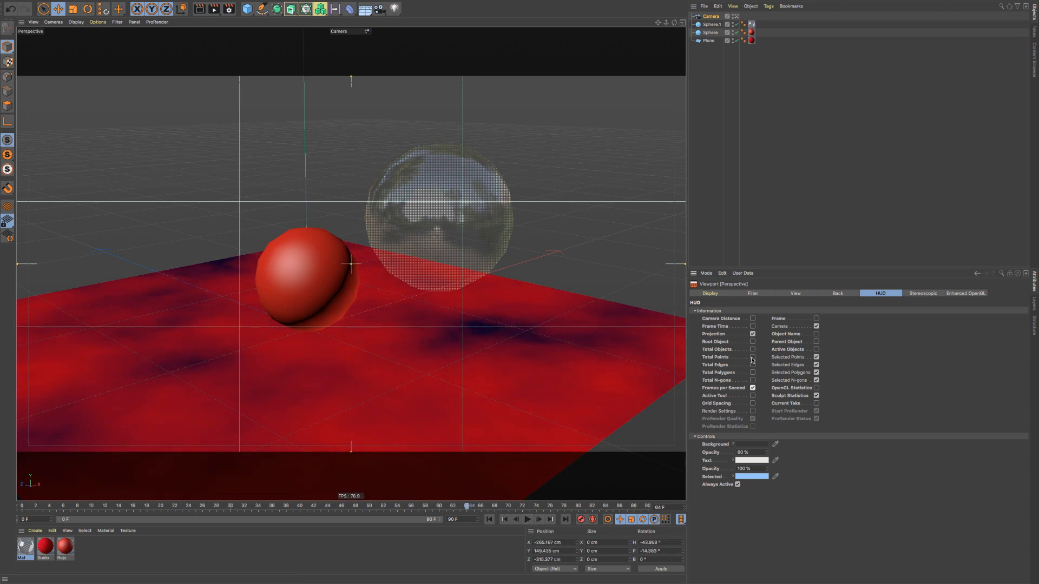
left_click(752, 389)
Step: Preview the Active Tool and Total Objects readouts in the HUD, turning each one on and off
left_click(753, 395)
key("ctrl+z")
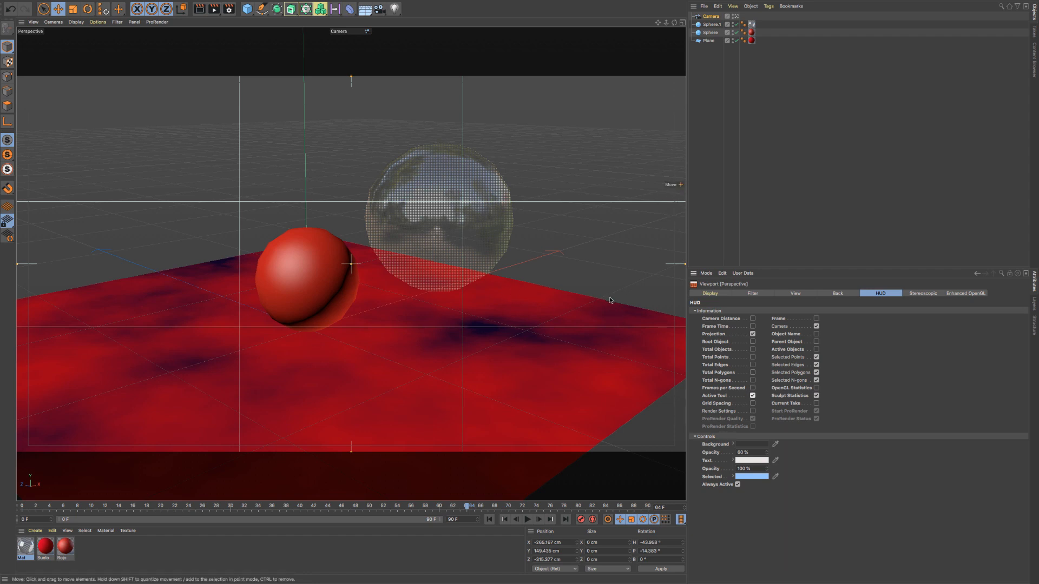
left_click(753, 396)
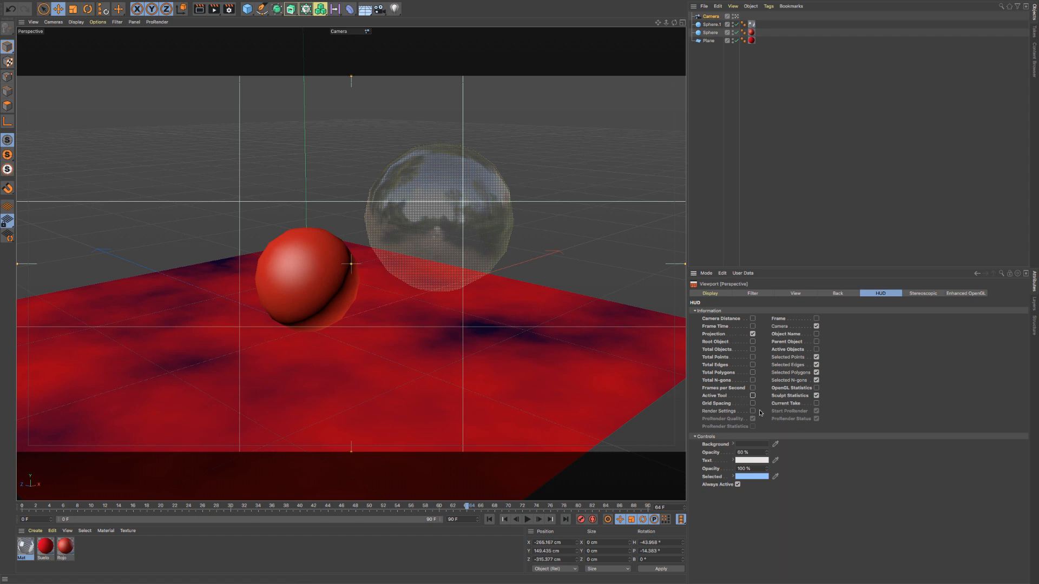
left_click(753, 350)
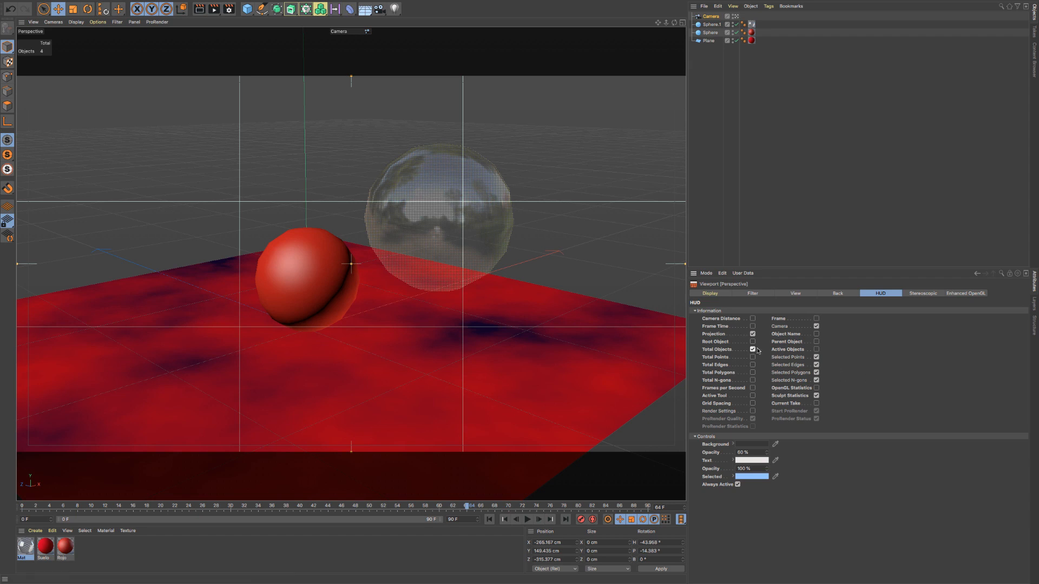
left_click(753, 349)
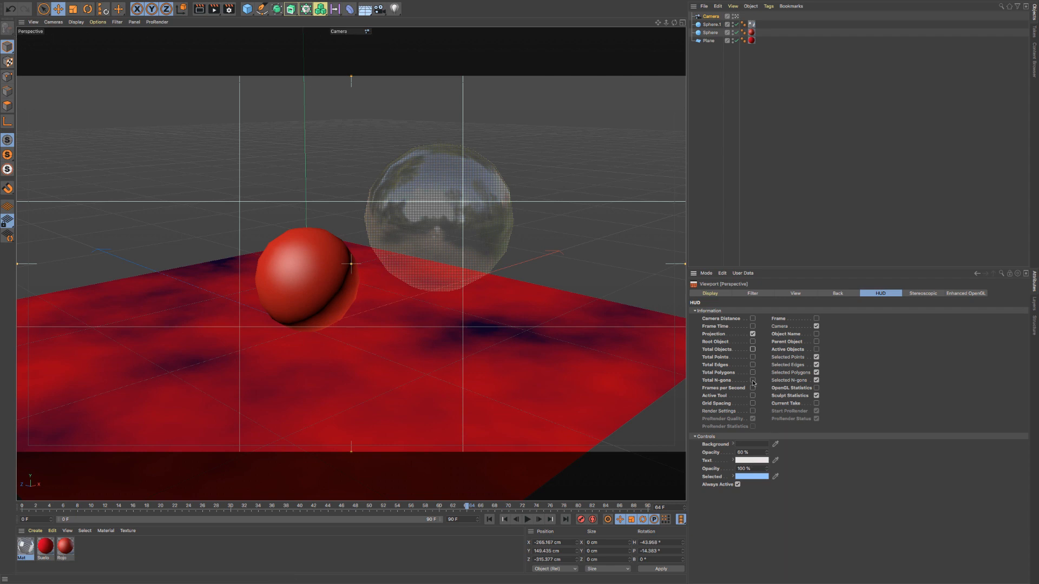
Step: Toggle the Grid Spacing readout in the HUD on and off, and deselect the camera
left_click(752, 403)
left_click(752, 404)
key("super+z")
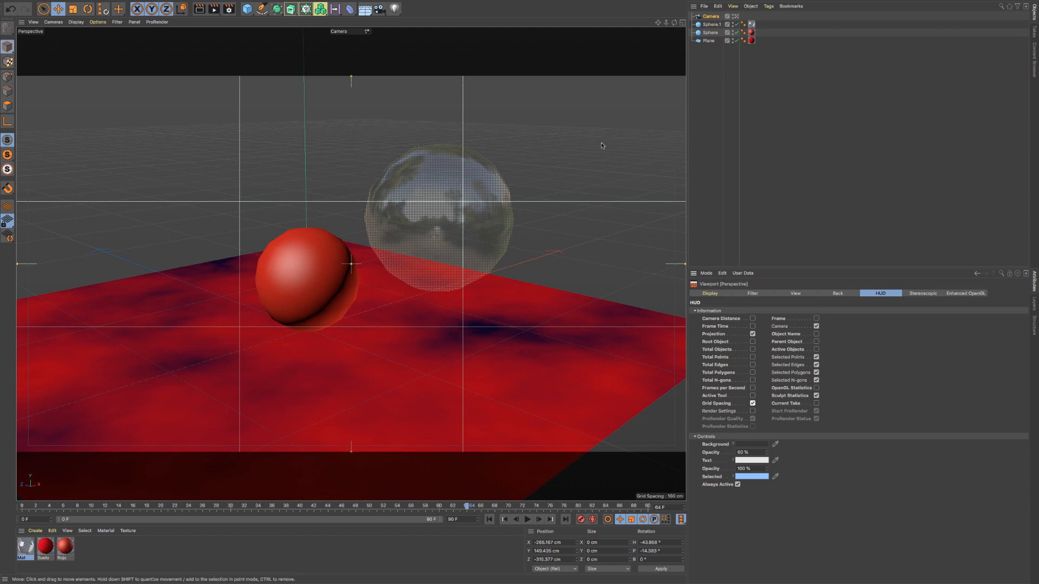
left_click(721, 101)
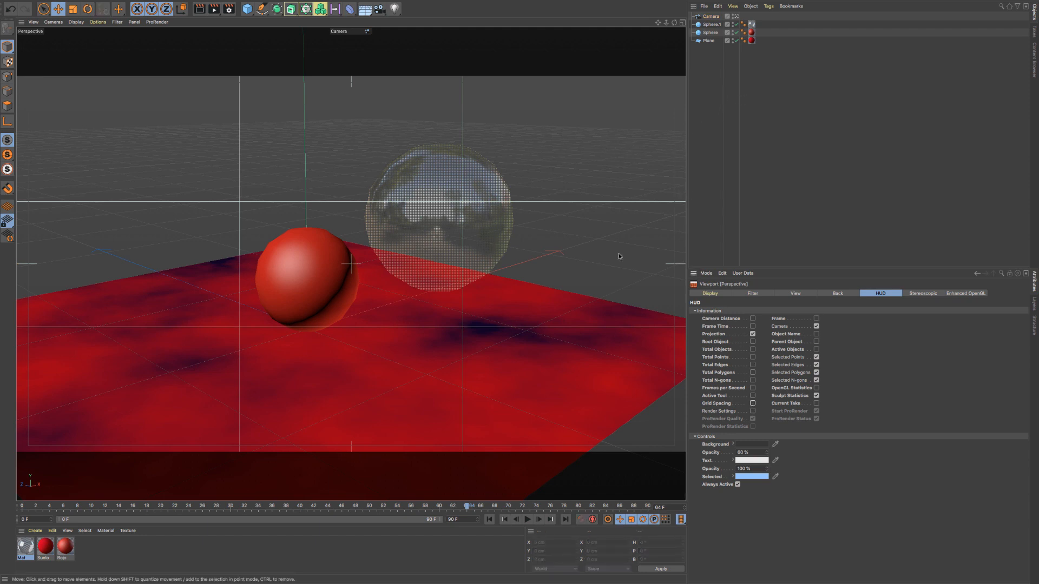
Step: Turn Linear Workflow Shading off and on again to compare the shading in the camera view
left_click(98, 22)
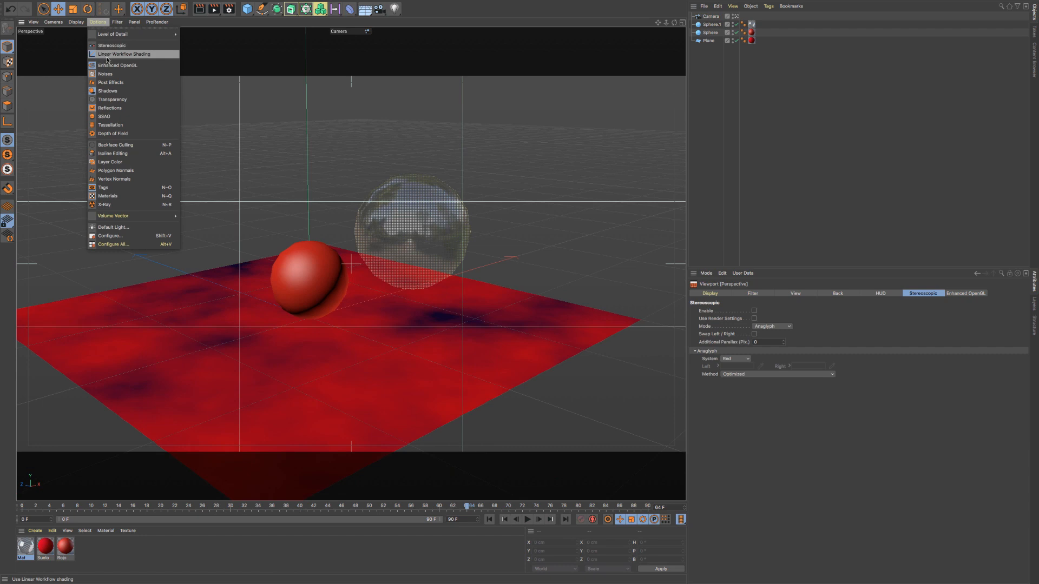
left_click(108, 54)
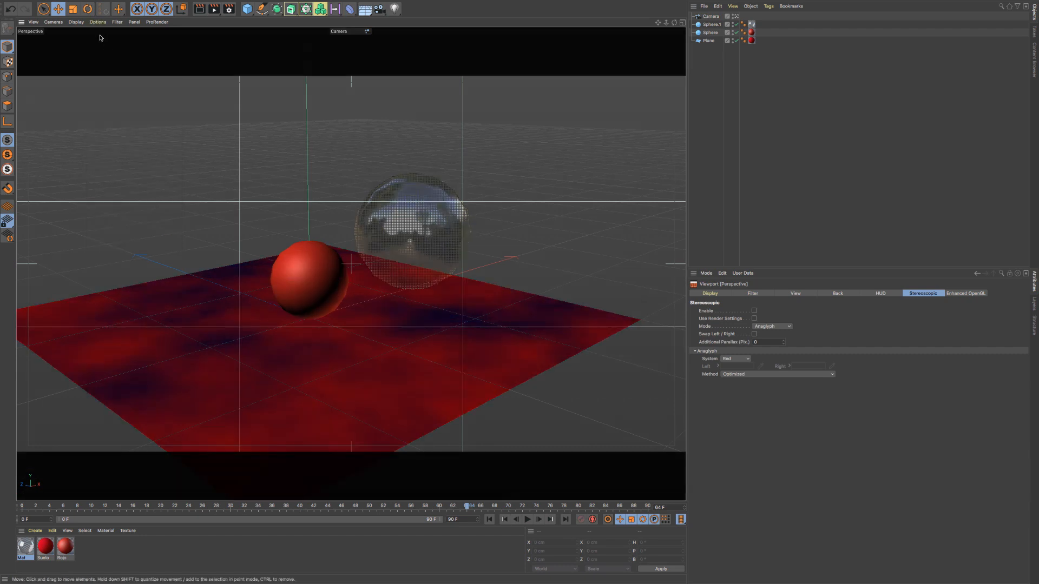
left_click(98, 21)
left_click(100, 54)
Step: Enable Stereoscopic display, decline activating stereoscopy on the current camera, and switch the view to the default camera
left_click(98, 21)
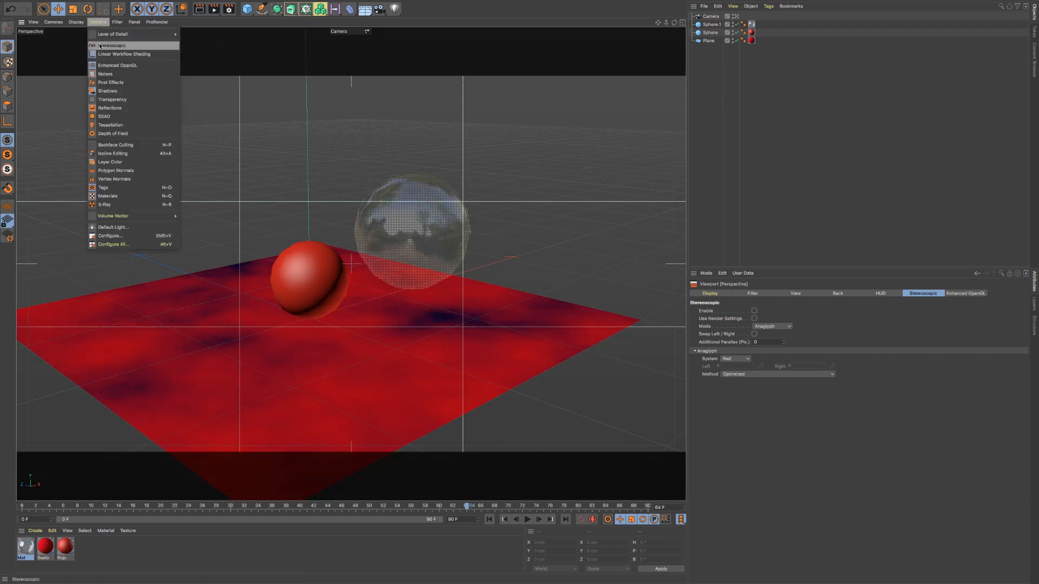
left_click(112, 45)
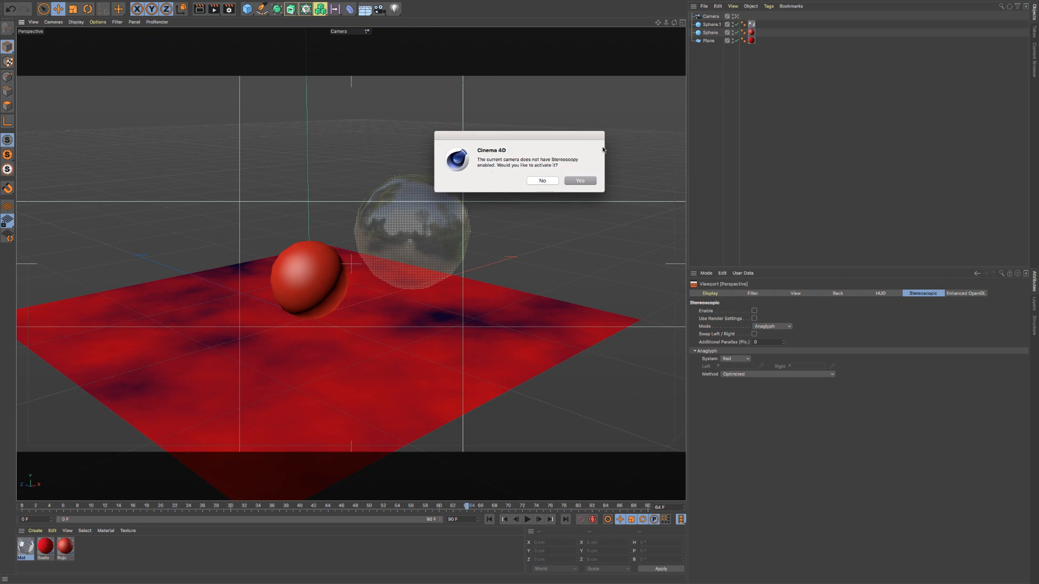
left_click(545, 181)
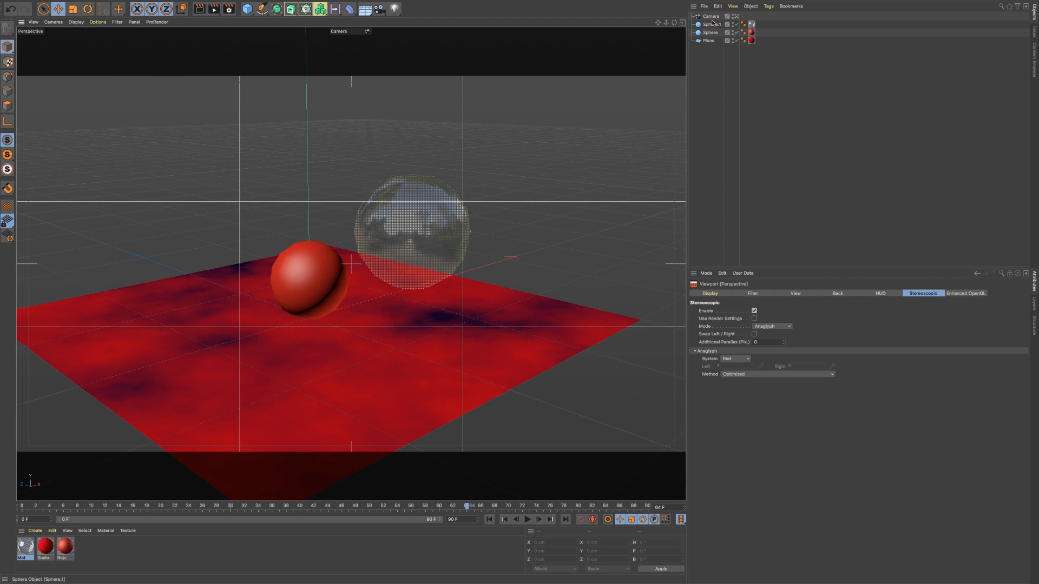
left_click(736, 17)
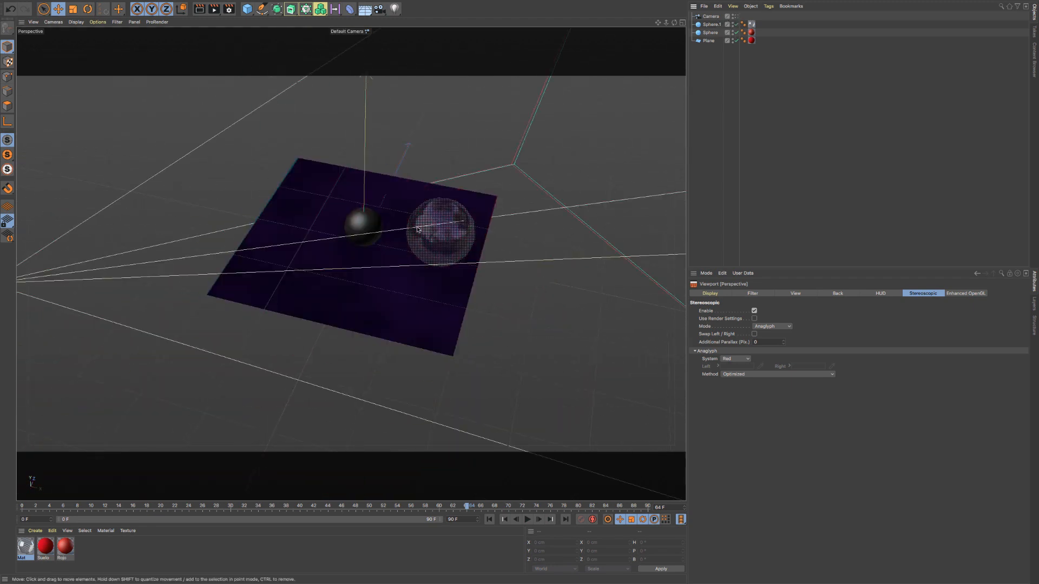
Step: Toggle Stereoscopic display on and off to compare the anaglyph effect, leave it disabled, and view the spheres from another angle
scroll(390, 249, "up", 6)
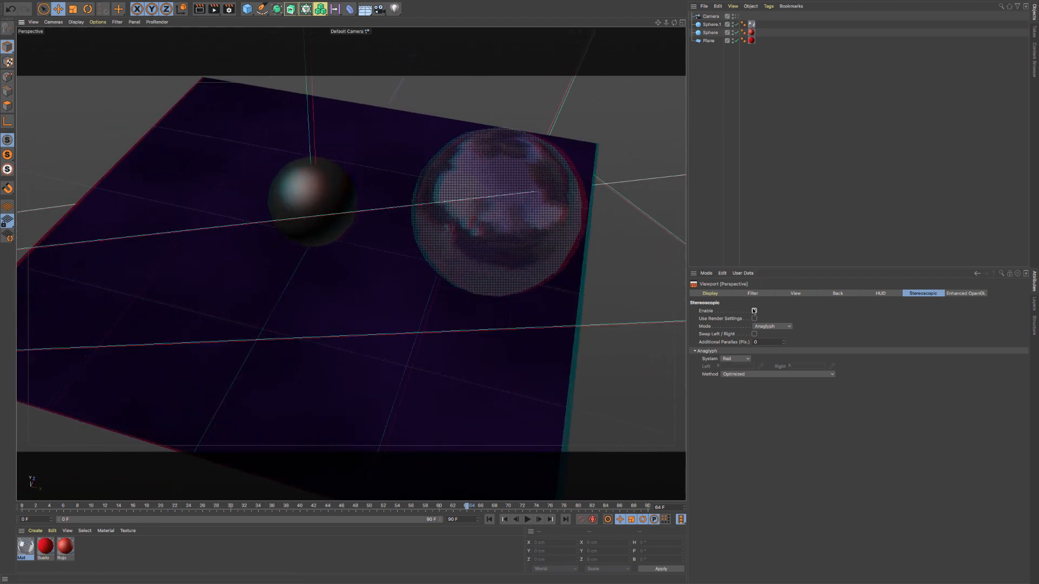
left_click(754, 311)
left_click(754, 310)
left_click(754, 311)
left_click(755, 311)
left_click(755, 312)
left_click_drag(369, 233, 390, 244, "alt")
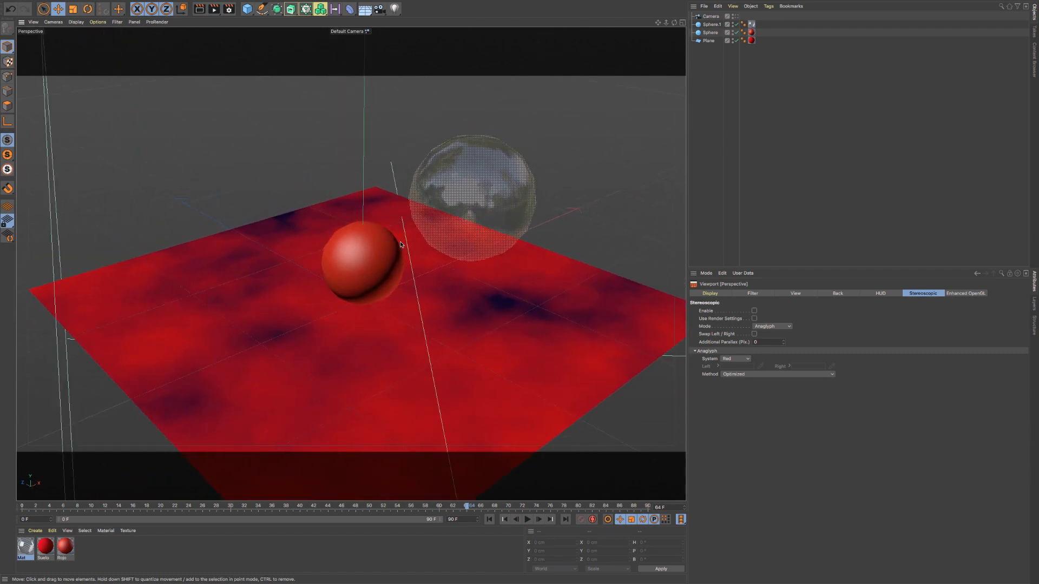
Step: Compare the Enhanced OpenGL, Display and Filter settings of the viewport configuration with the matching Options and Filter entries
left_click(957, 294)
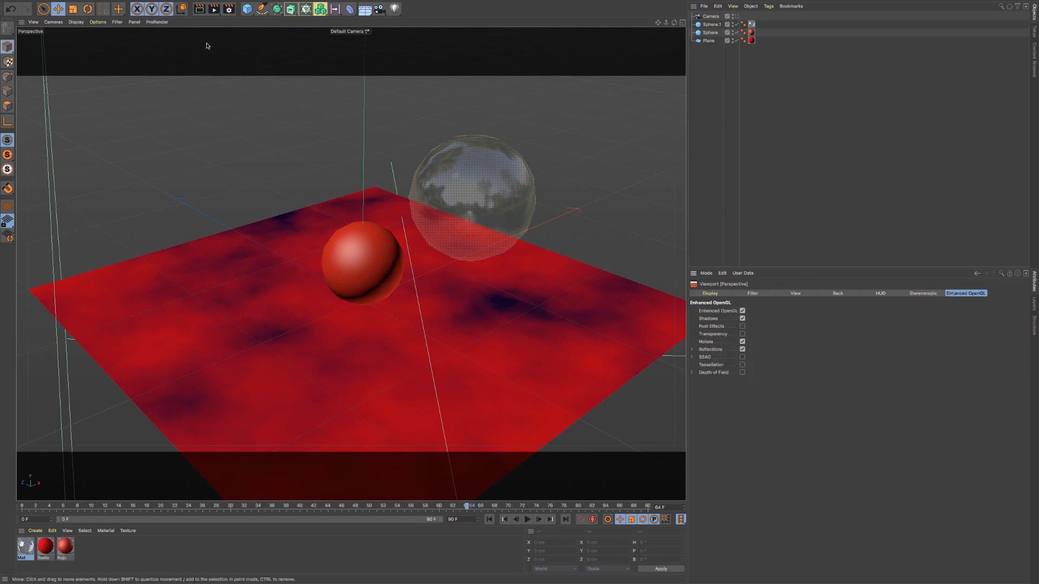
left_click(98, 23)
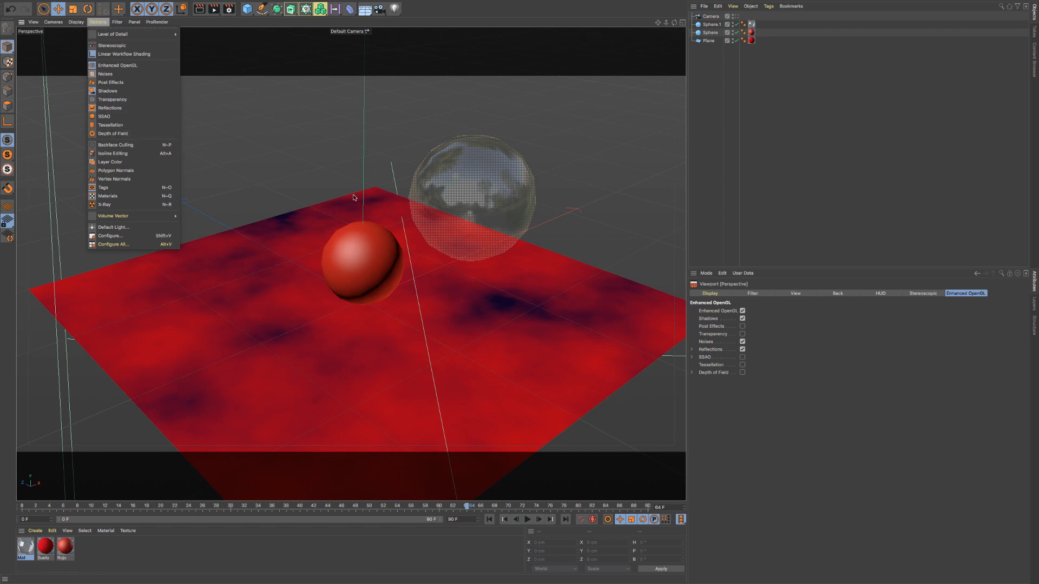
left_click(920, 410)
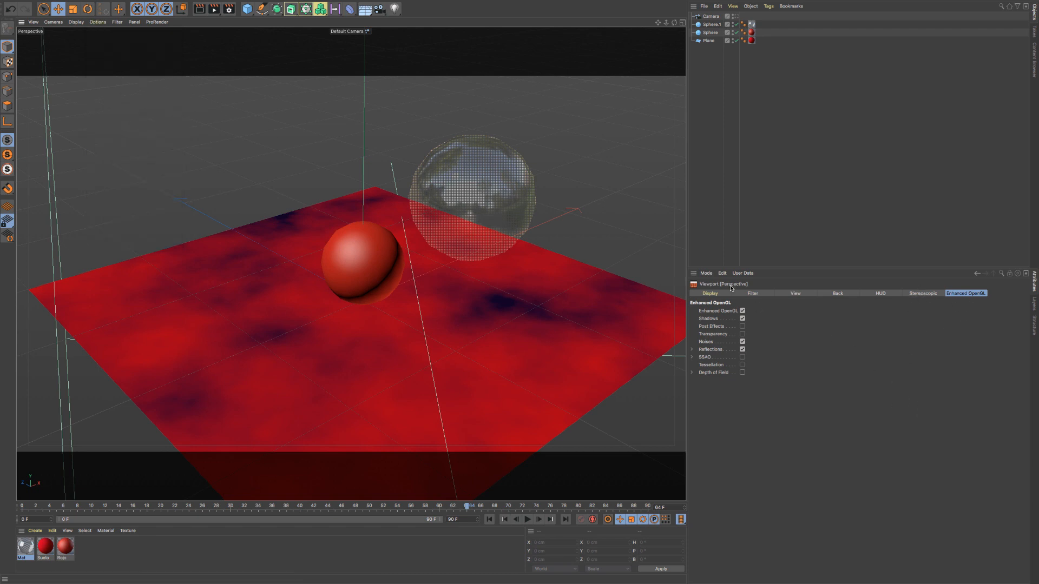
left_click(715, 295)
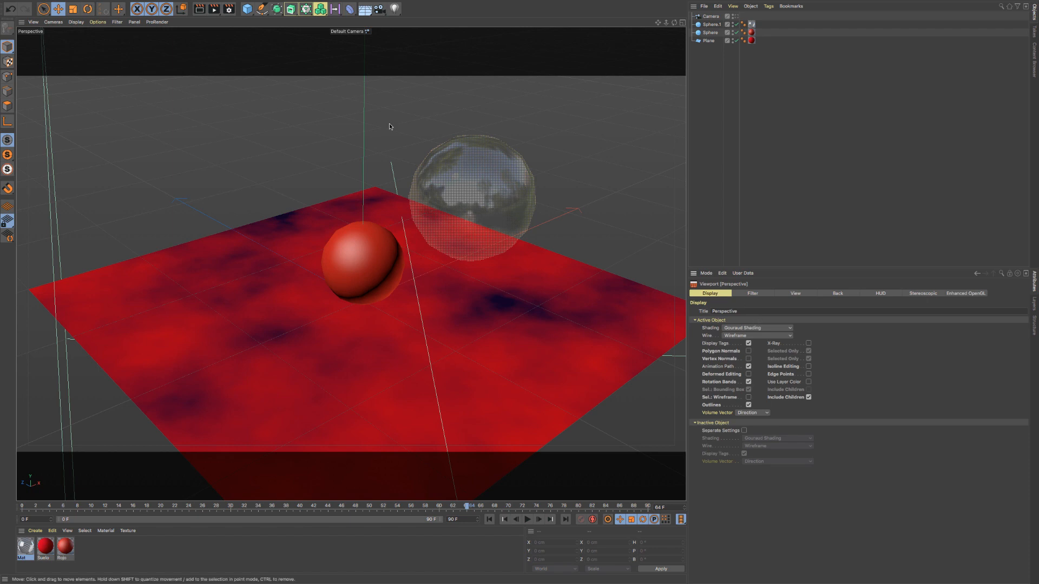
left_click(96, 22)
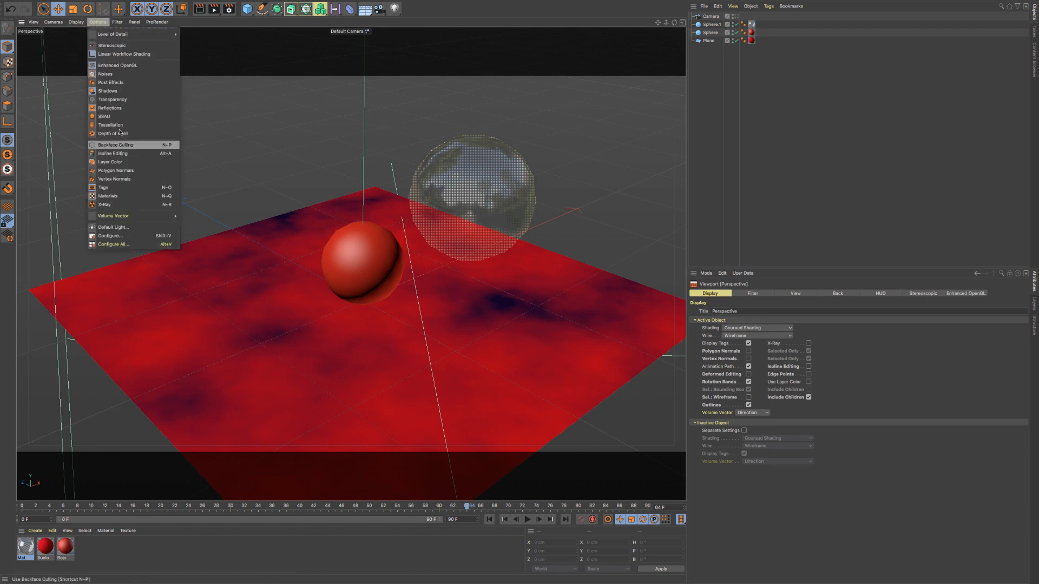
mouse_move(117, 23)
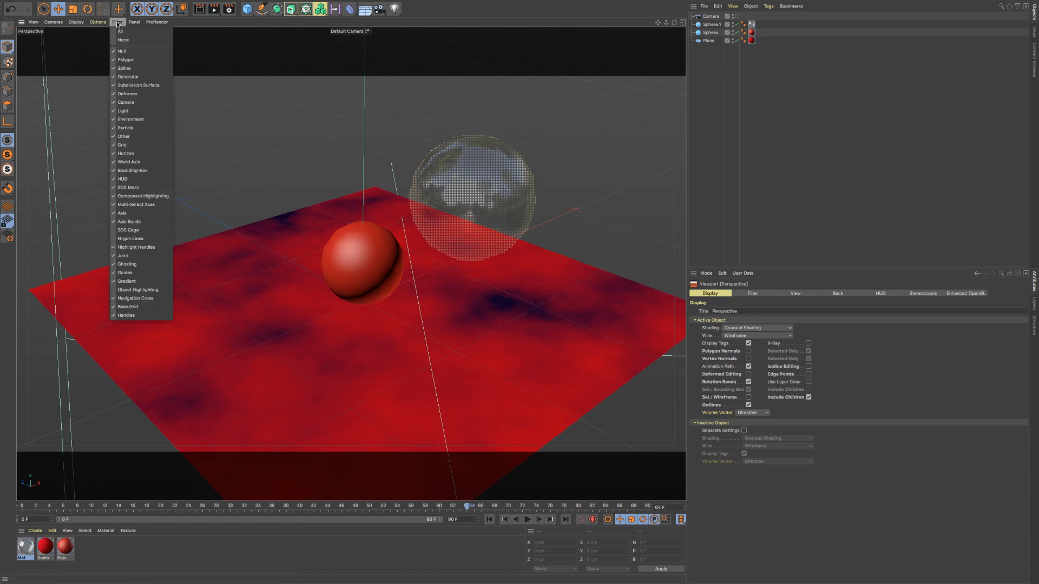
left_click(259, 20)
left_click(755, 294)
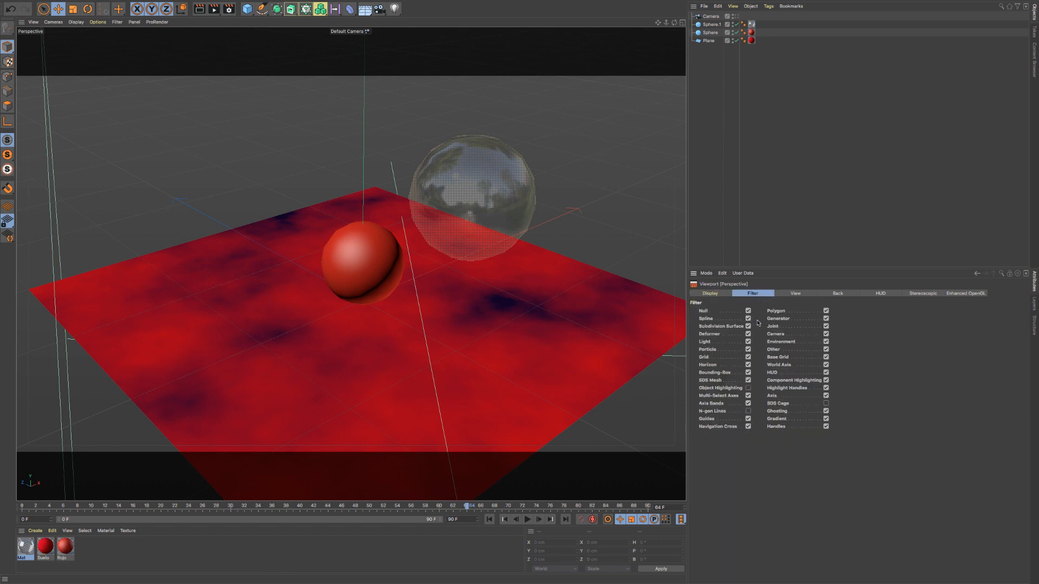
Step: Hide the Base Grid and the Grid in the perspective view and inspect the scene without them
left_click(116, 22)
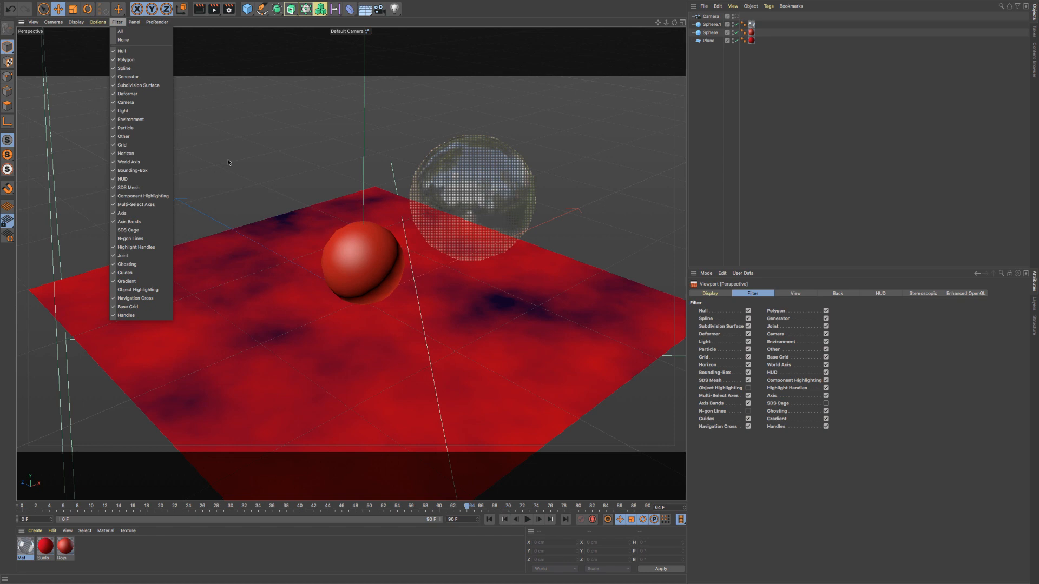
left_click(122, 146)
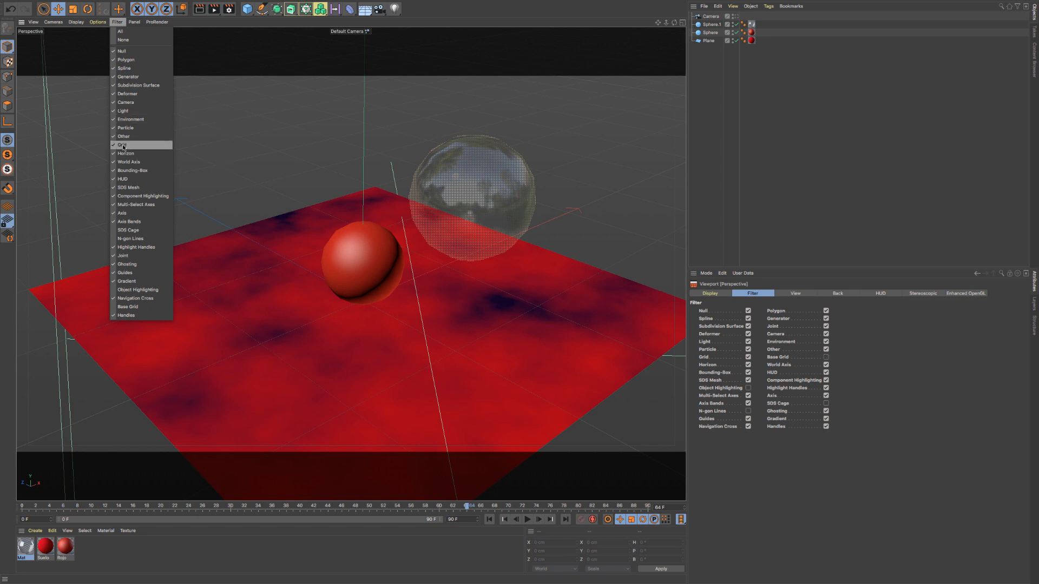
left_click(123, 146)
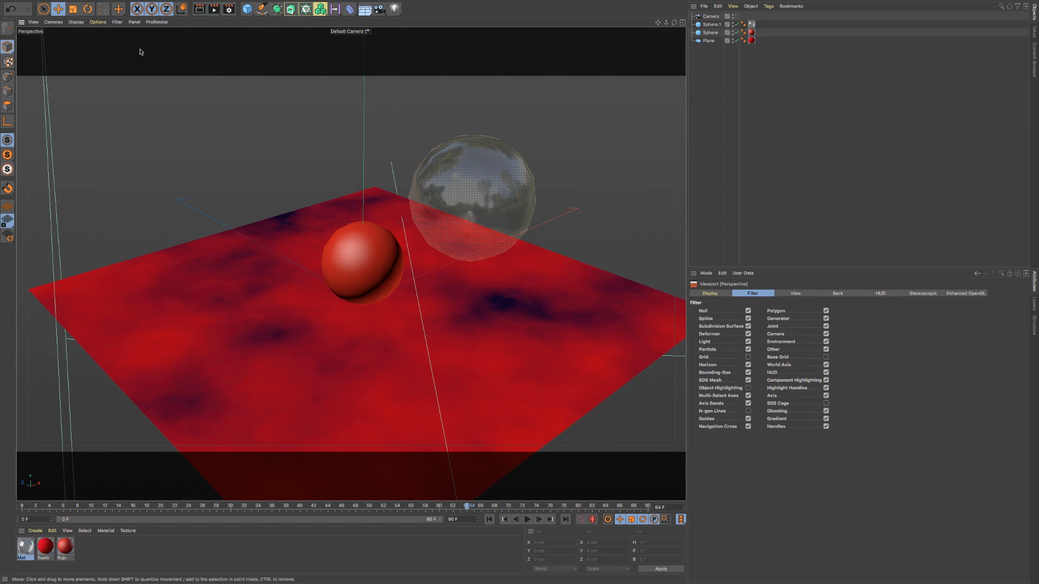
left_click(116, 22)
left_click(100, 3)
left_click_drag(324, 159, 296, 163, "alt")
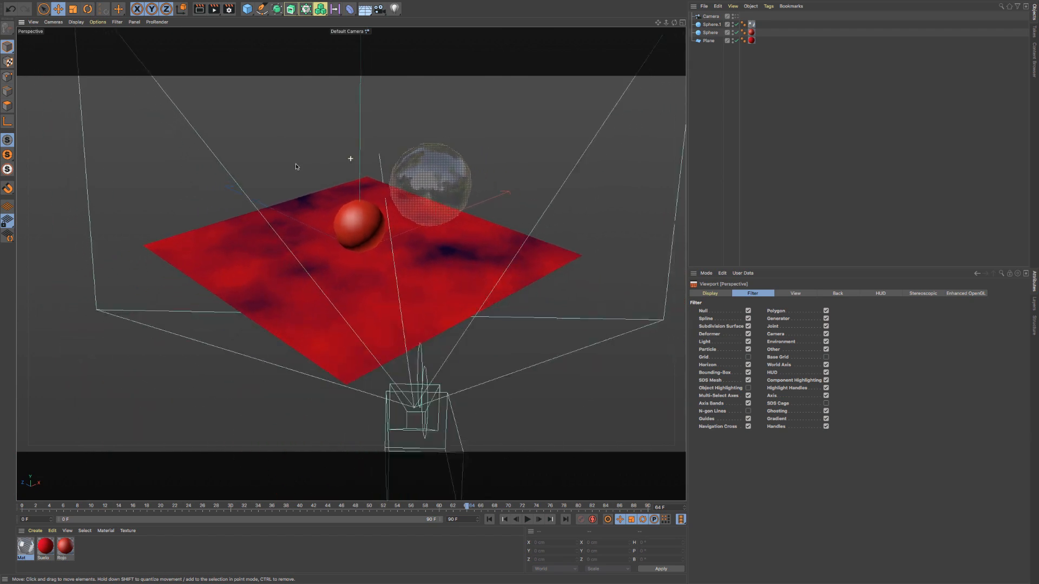
Step: Show the Base Grid and the Grid again in the perspective view
left_click(98, 22)
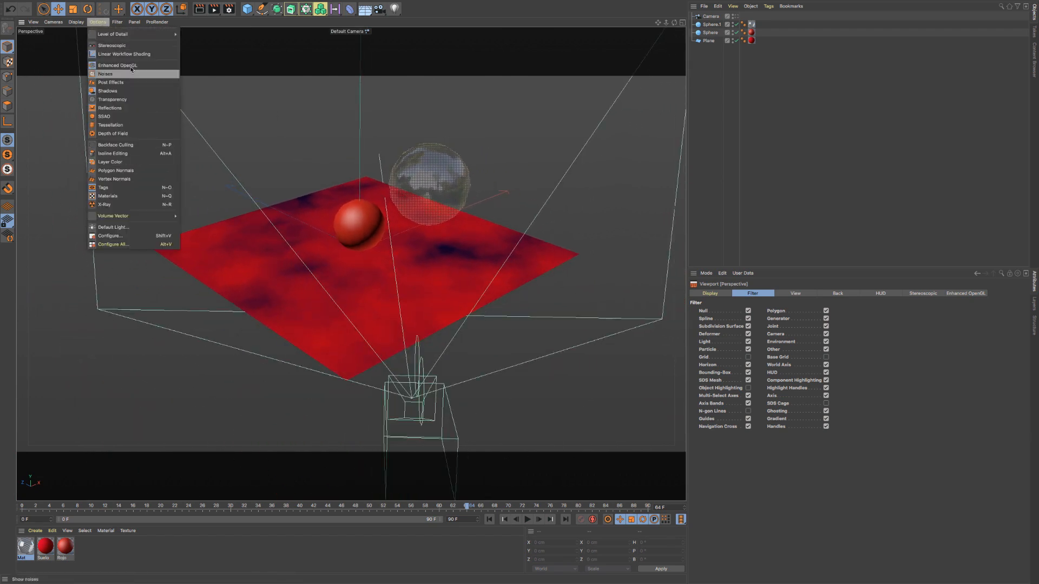
mouse_move(117, 22)
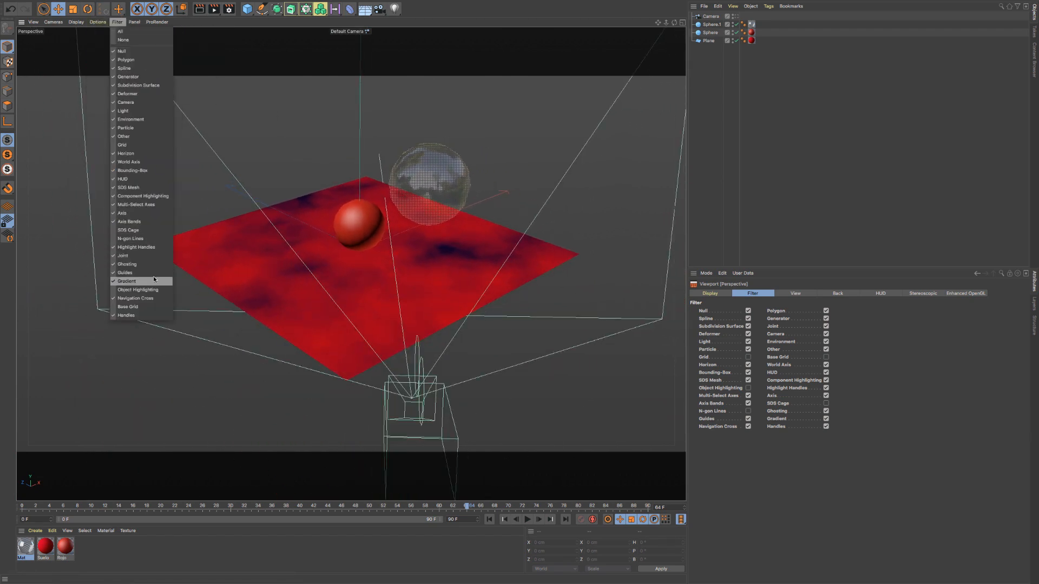
left_click(155, 307)
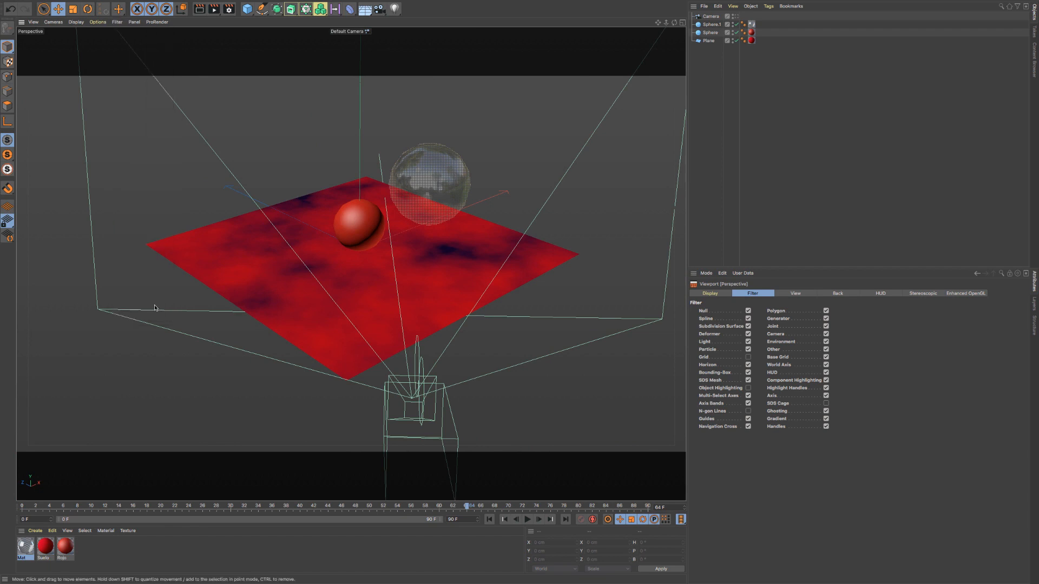
left_click(117, 23)
left_click(131, 148)
Step: Filter every element type out of the viewport, render the scene to the Picture Viewer, and close the render
left_click(117, 23)
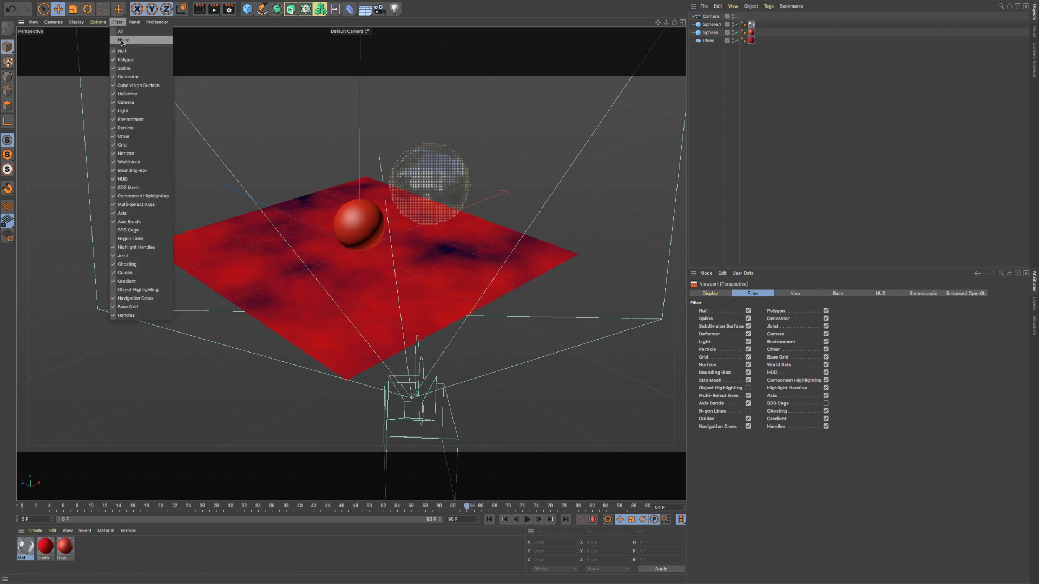
left_click(124, 41)
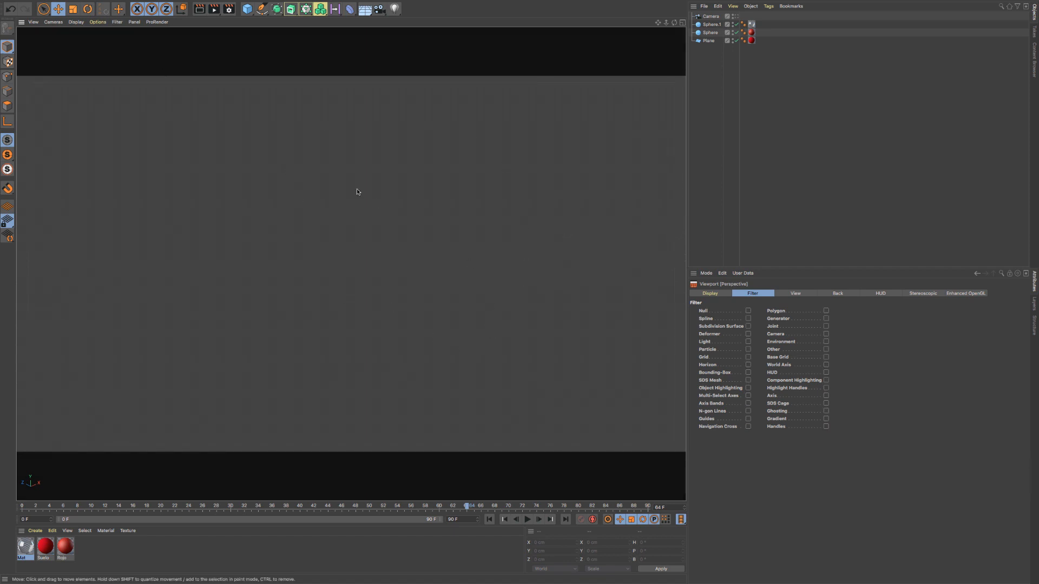
left_click(214, 9)
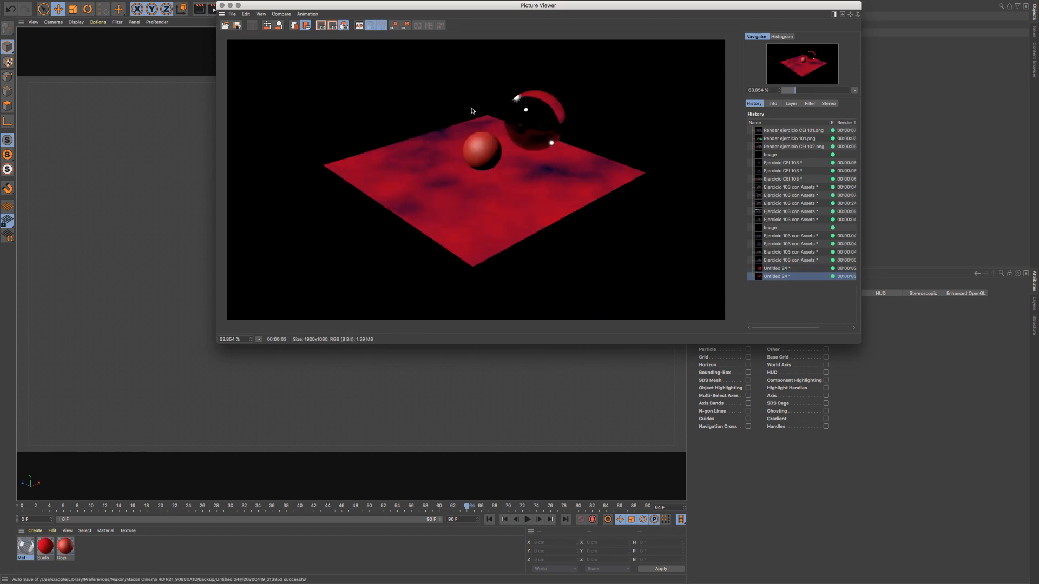
left_click(222, 6)
Step: Enable all element types in the viewport filter and review the list
left_click(119, 23)
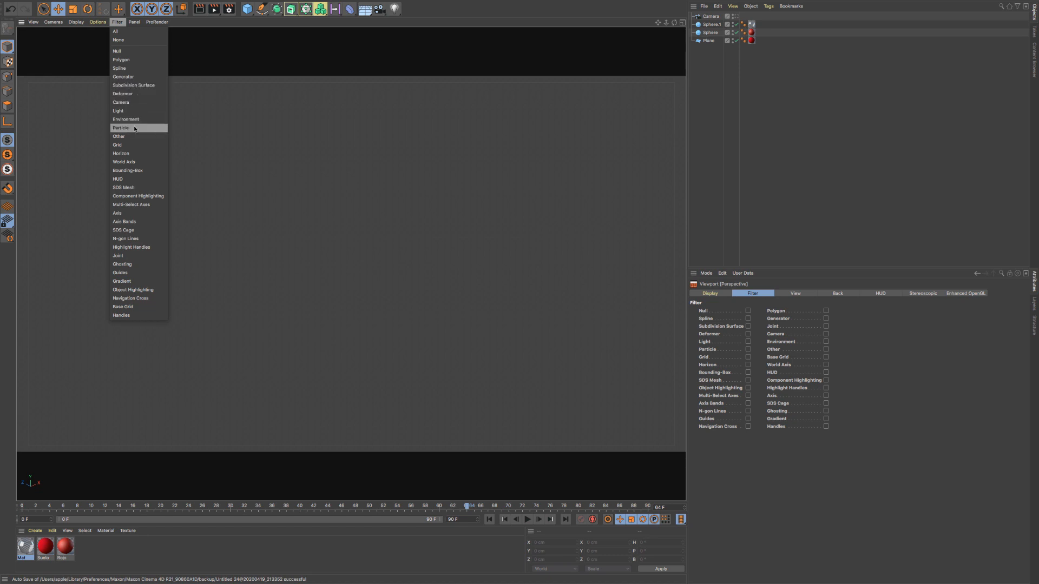
left_click(116, 31)
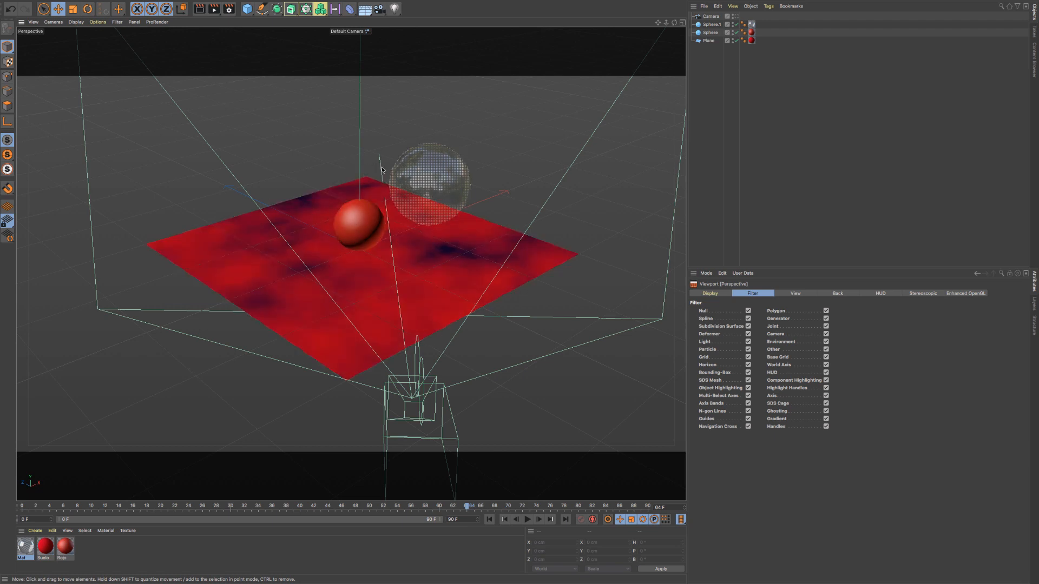
left_click(116, 23)
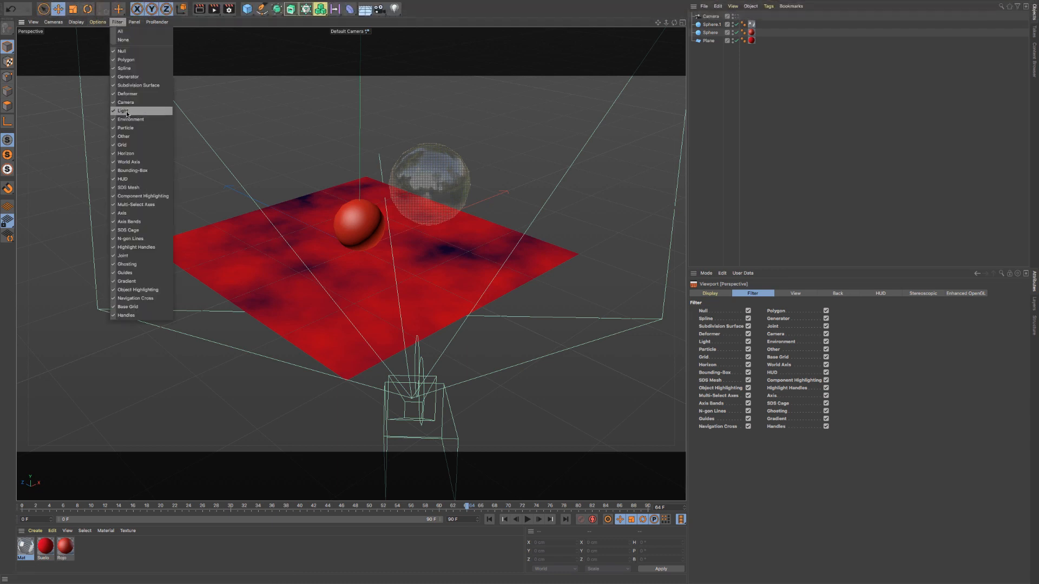
left_click(360, 219)
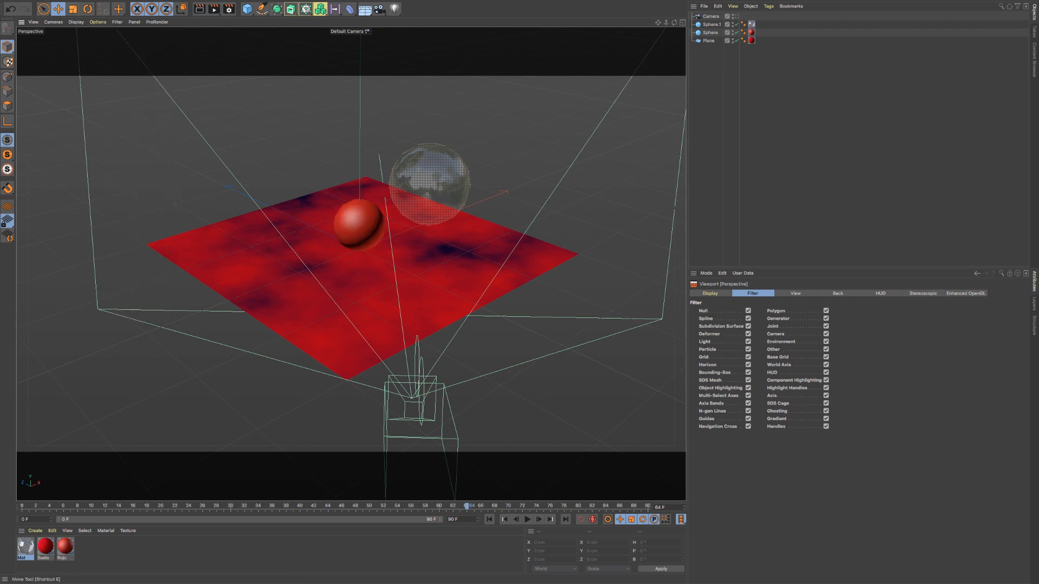
Step: Select the small red sphere with the Move tool and hide the Axis display in the viewport
left_click(58, 9)
left_click(359, 222)
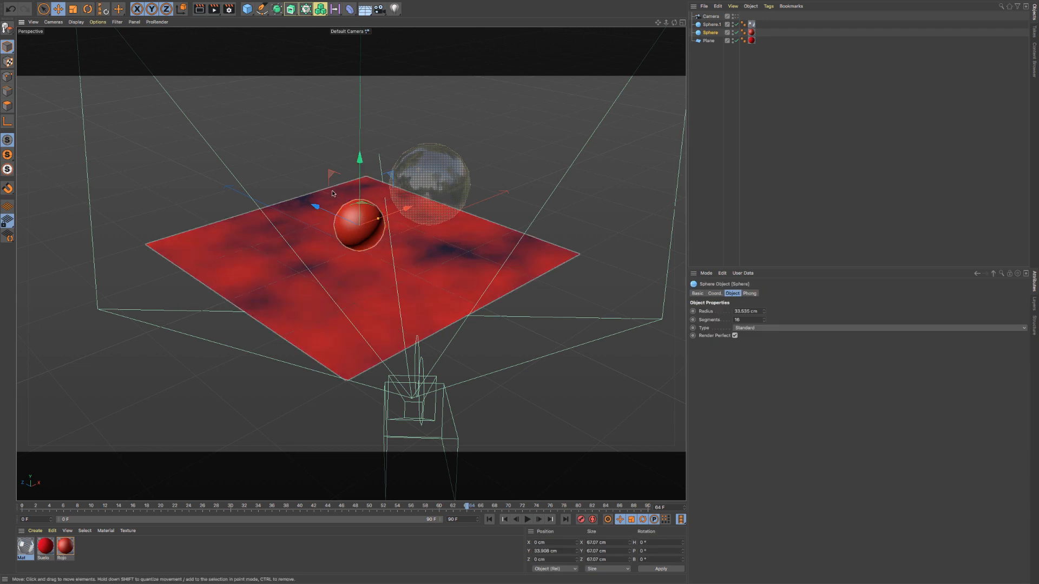
right_click_drag(333, 195, 410, 219, "alt")
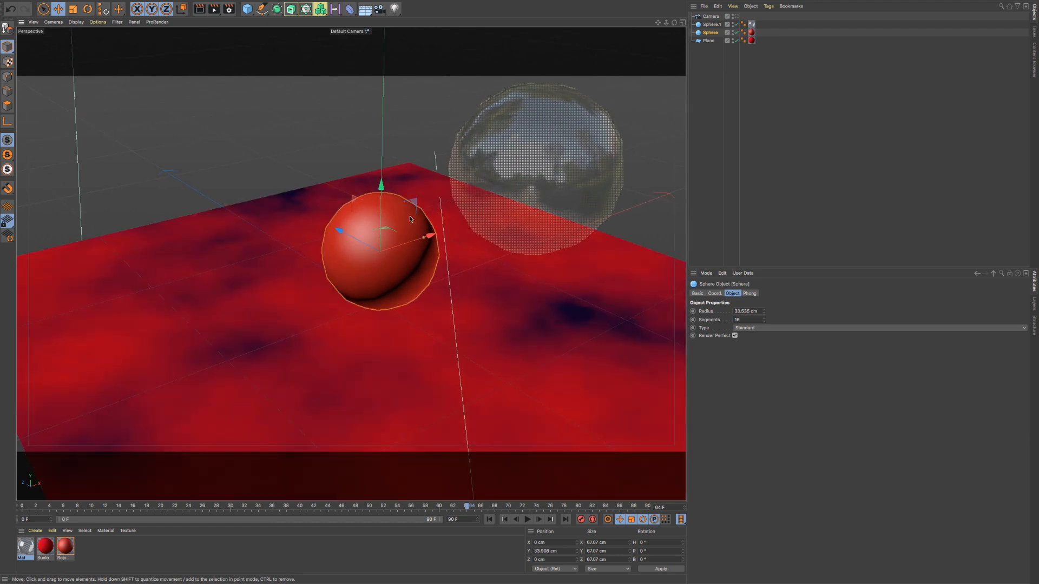
left_click(98, 21)
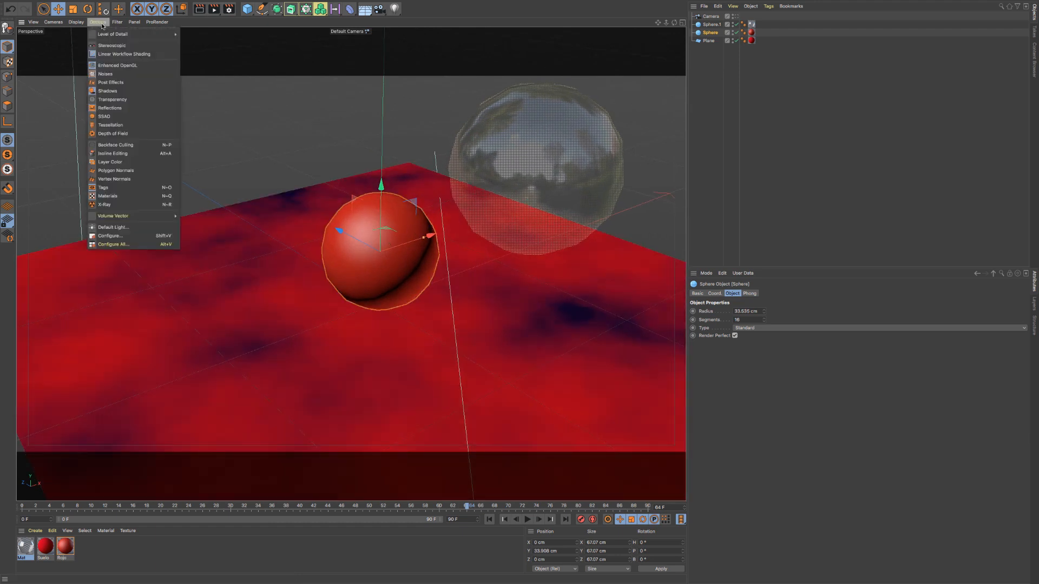
mouse_move(117, 21)
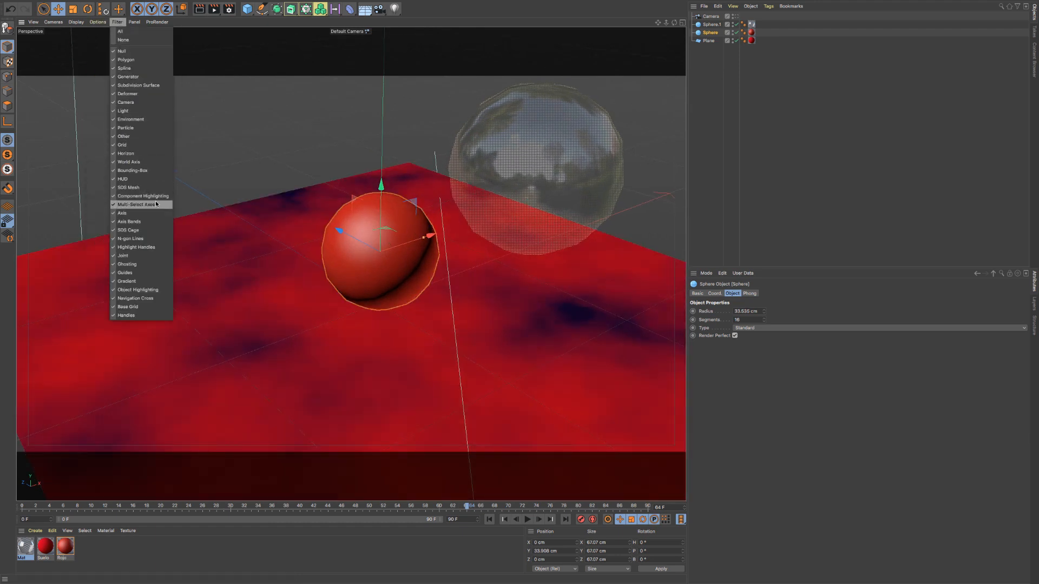
left_click(127, 215)
Step: Show the Axis display again, try adjusting the red sphere with its handle, and undo that change
left_click(117, 22)
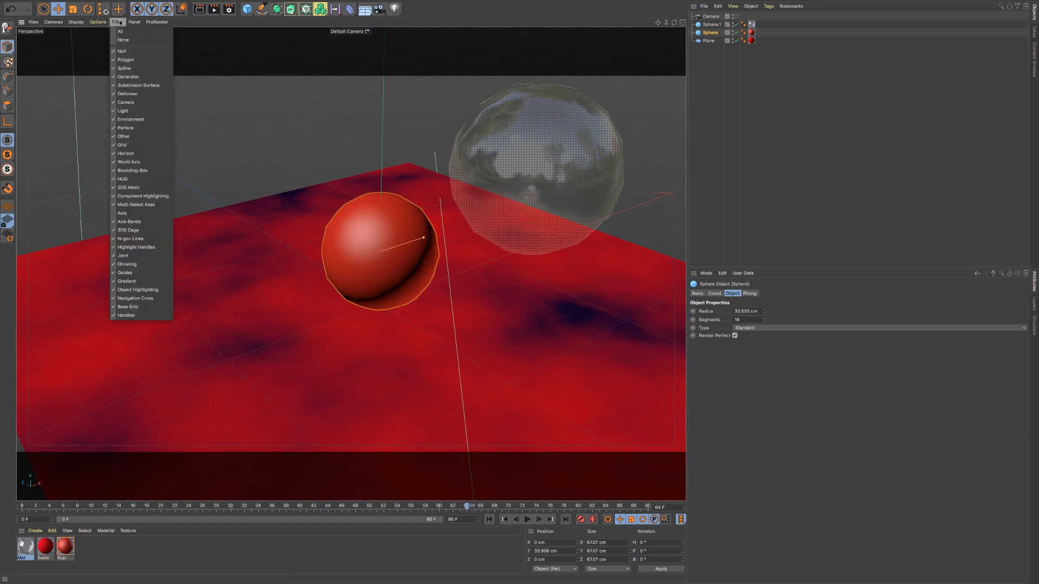
left_click(149, 217)
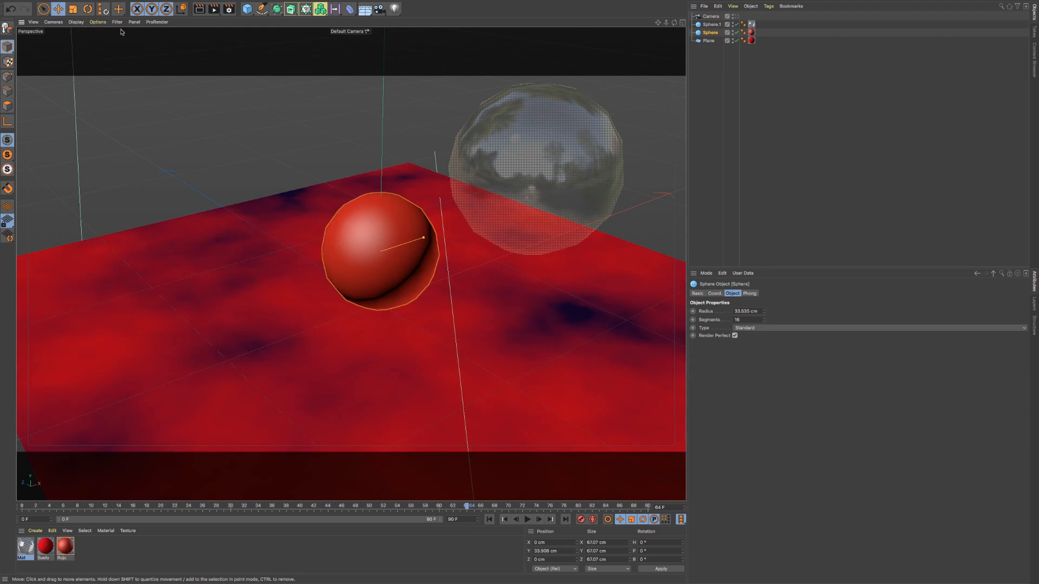
left_click(117, 23)
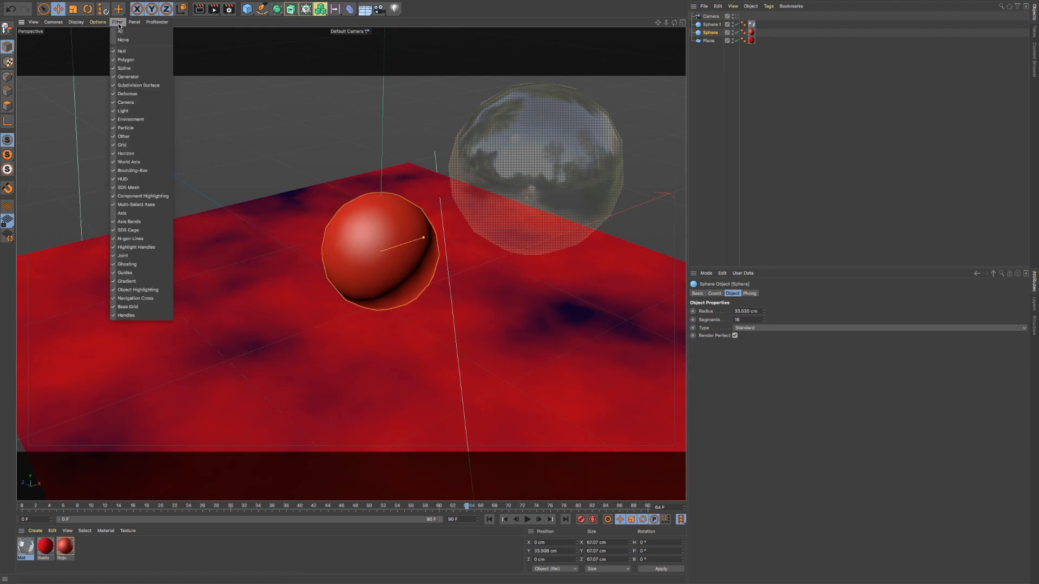
left_click(130, 217)
left_click_drag(429, 233, 383, 253)
key("ctrl+z")
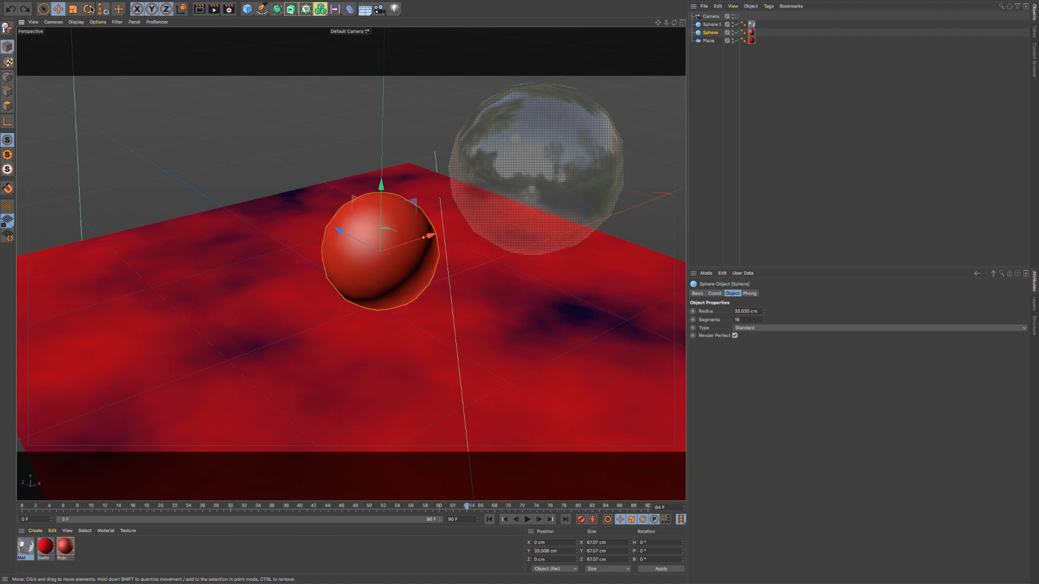
Step: Hide Camera objects in the viewport filter while viewing the scene from farther away
left_click(117, 22)
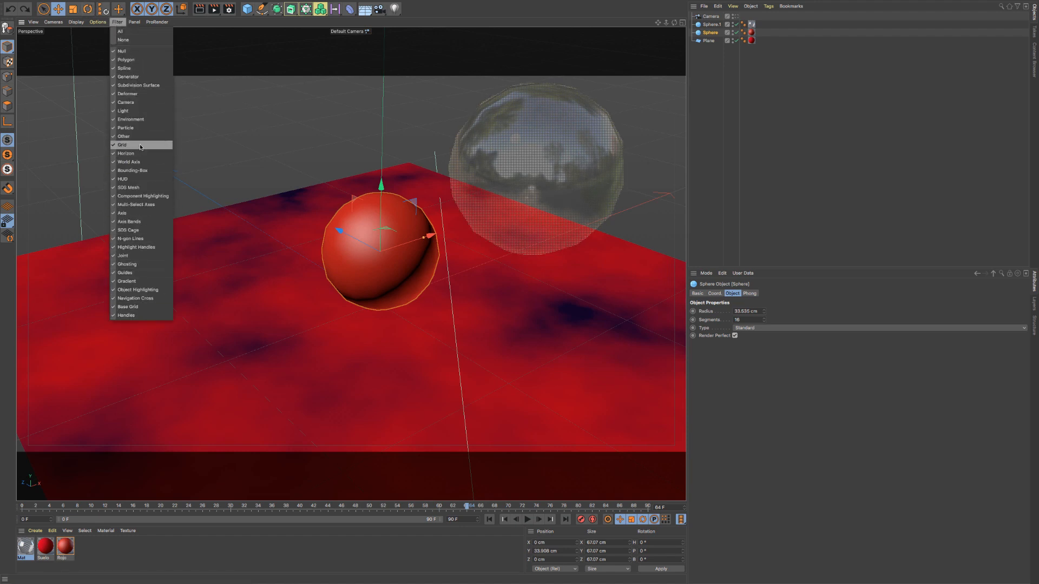
left_click(677, 32)
left_click_drag(666, 23, 672, 22)
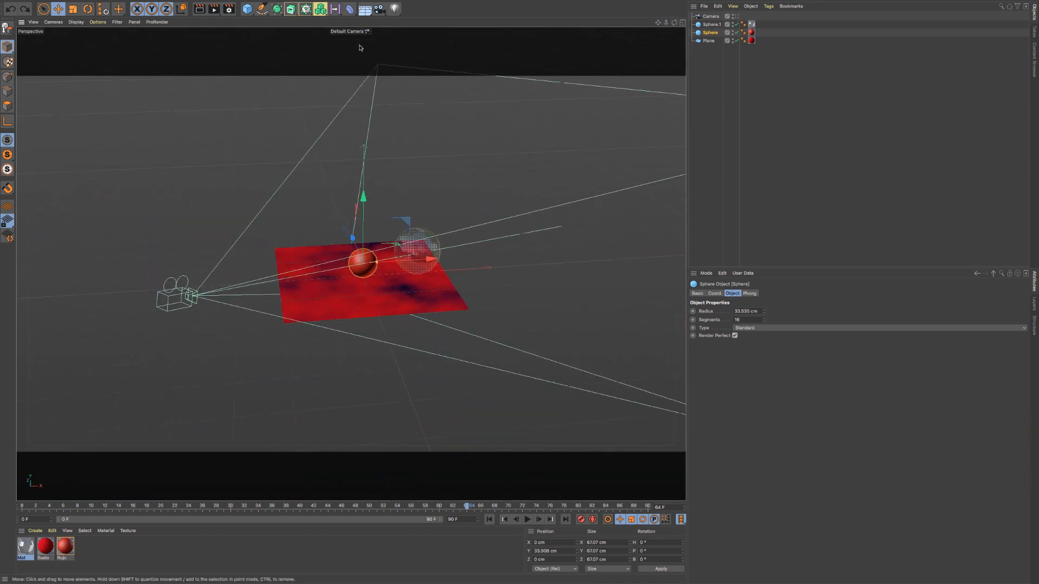
left_click(116, 22)
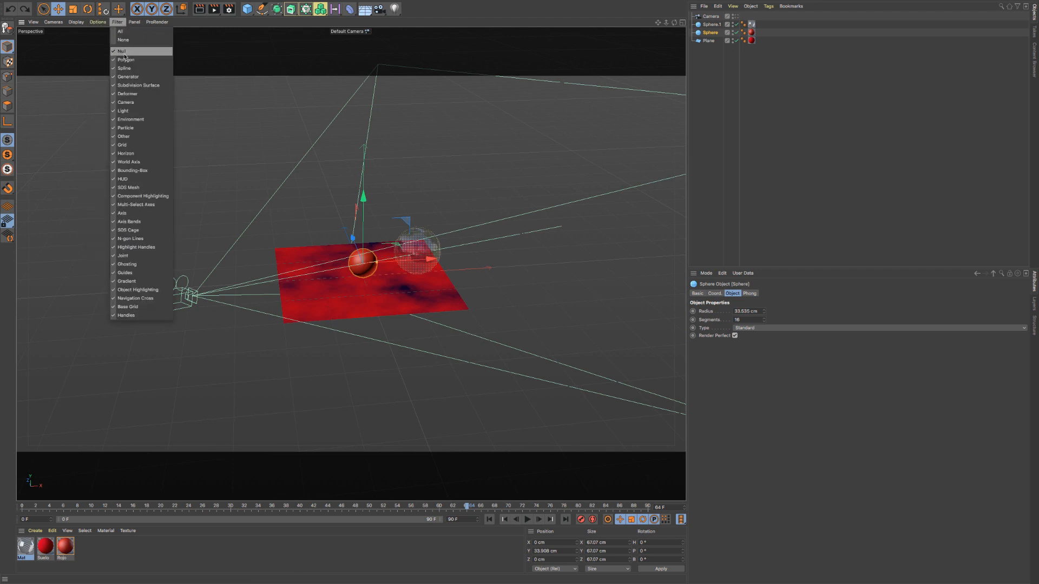
left_click(137, 103)
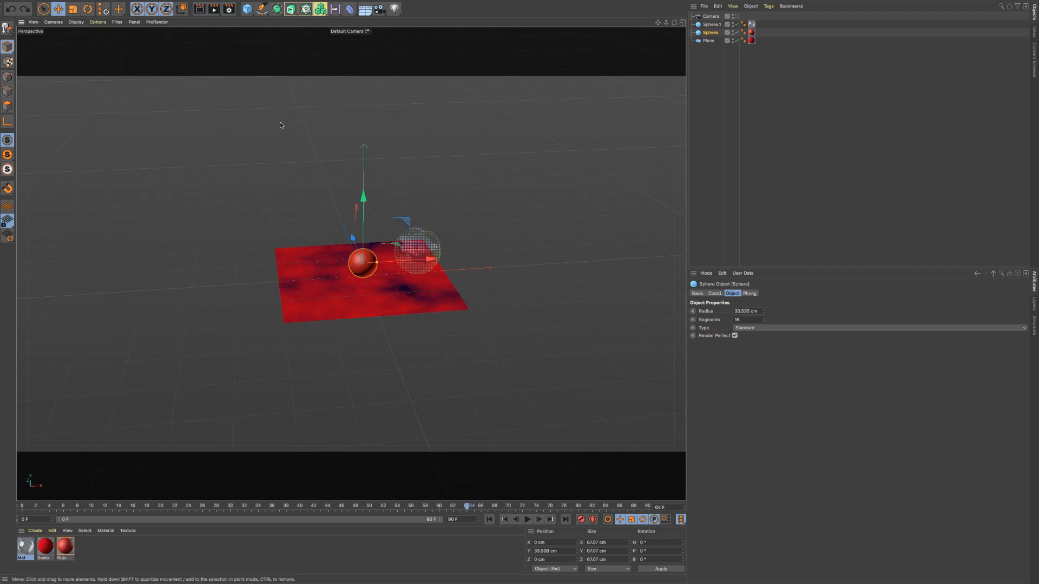
Step: Hide the HUD in the viewport filter while viewing the spheres from closer up
left_click_drag(664, 25, 651, 27)
middle_click_drag(566, 296, 514, 294, "alt")
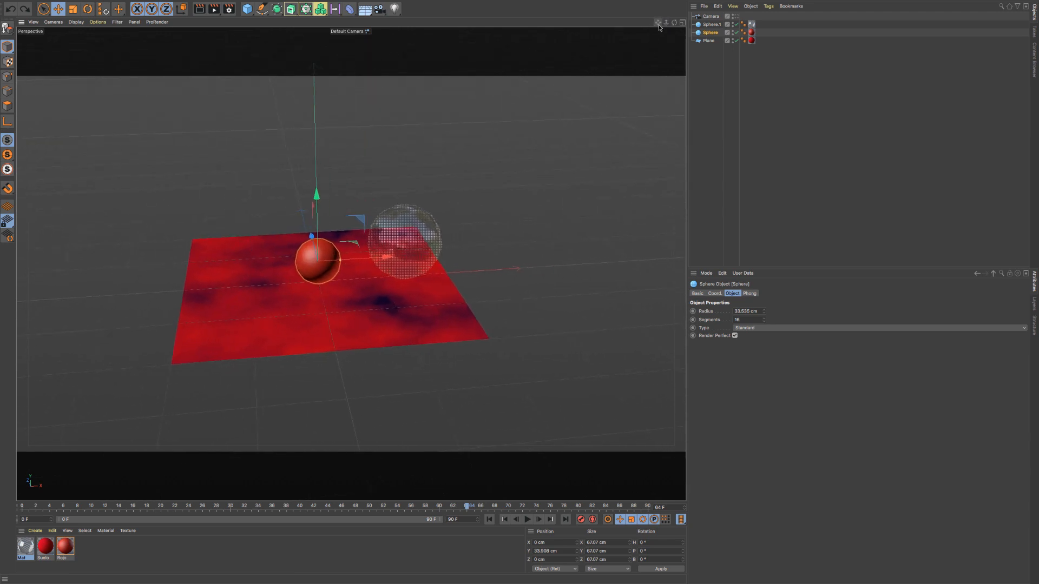
left_click_drag(660, 28, 651, 28)
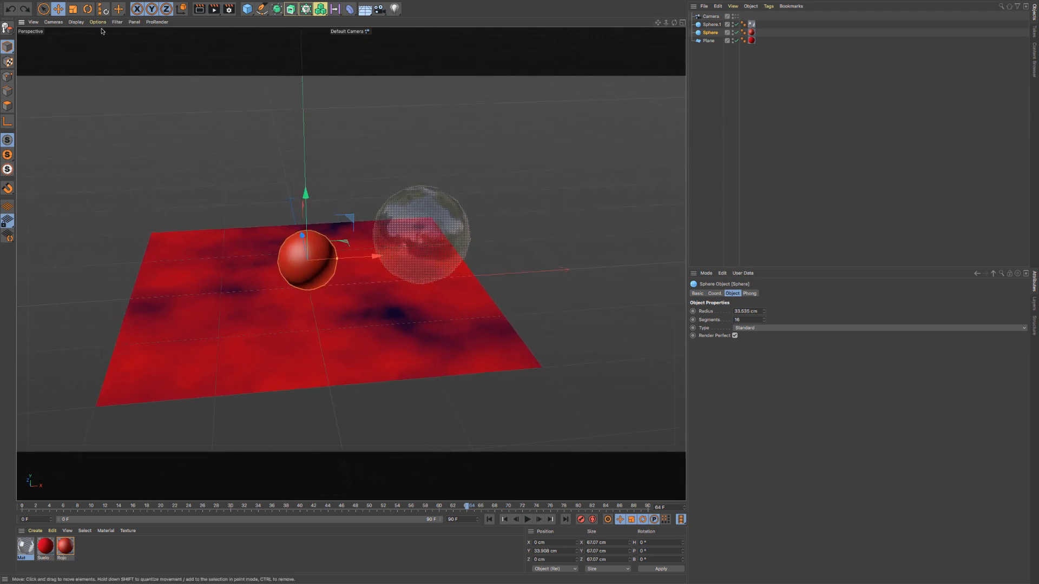
left_click(98, 22)
mouse_move(116, 22)
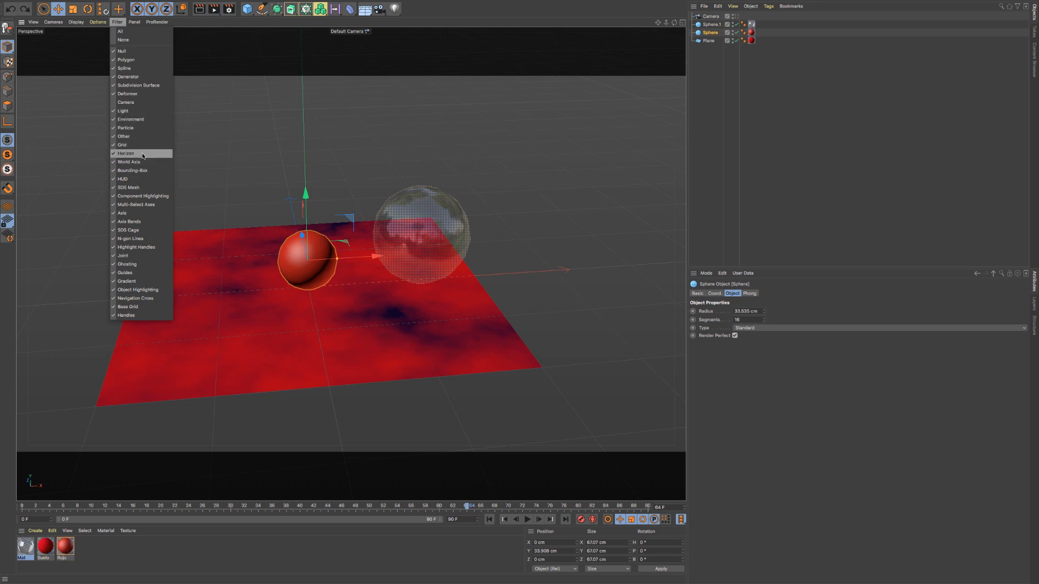
left_click(124, 181)
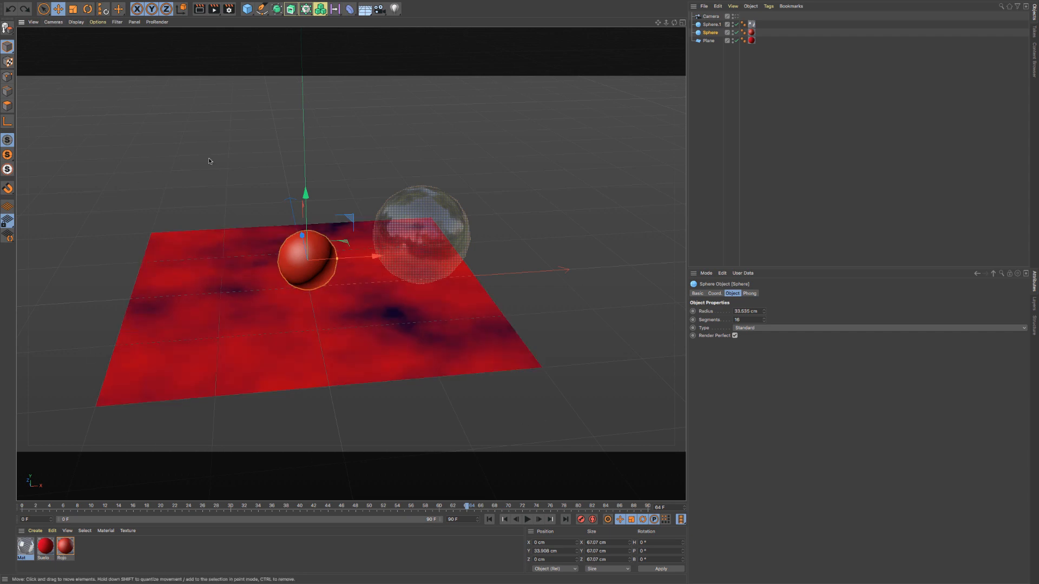
Step: Show the HUD and Camera elements again in the viewport filter
left_click(95, 23)
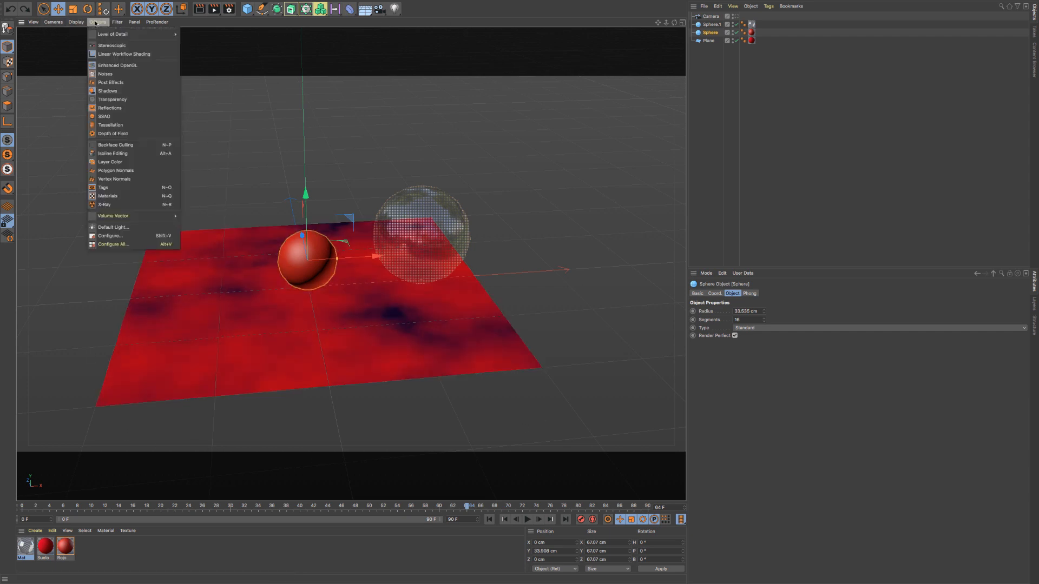
mouse_move(112, 21)
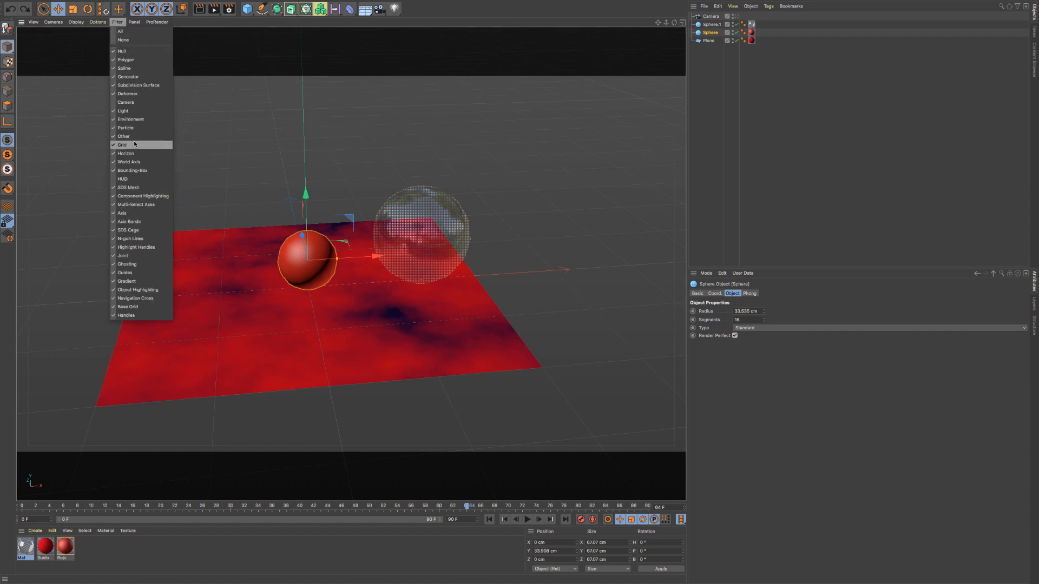
left_click(132, 180)
Step: Review the available view panel arrangements and switch from the single Perspective view to all four views
left_click(135, 23)
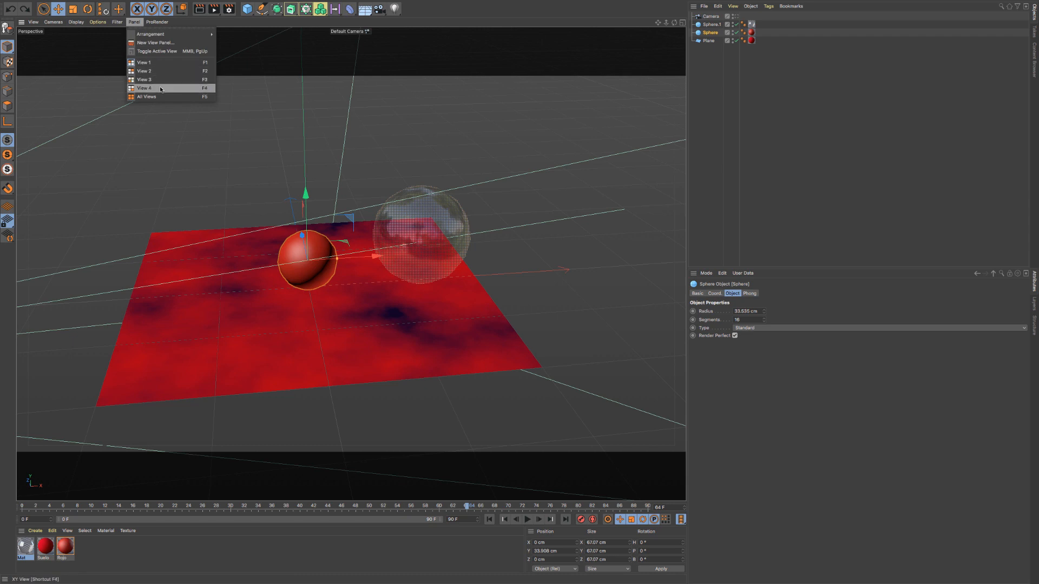
mouse_move(147, 34)
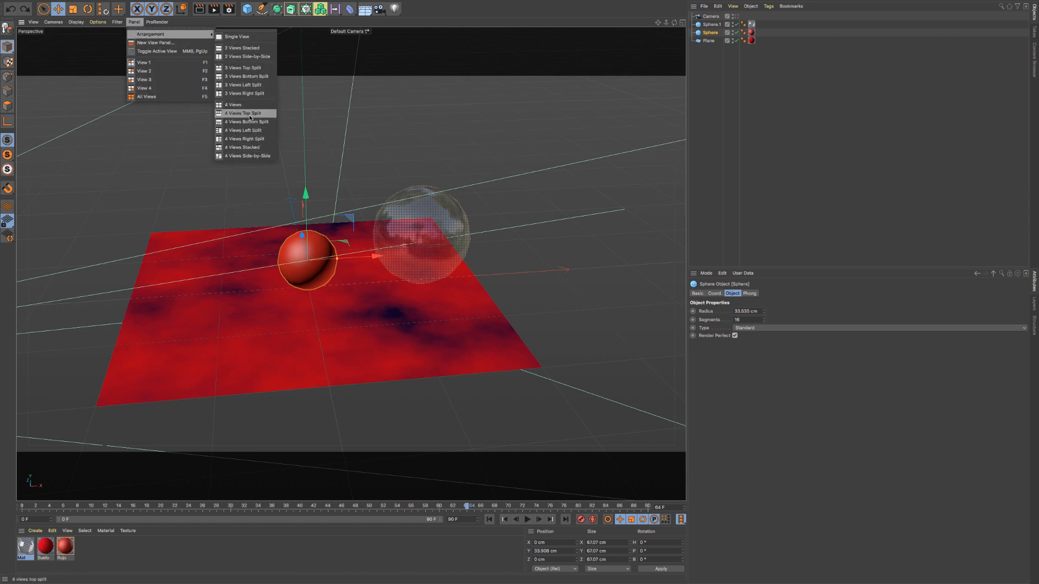
left_click(518, 100)
left_click(682, 23)
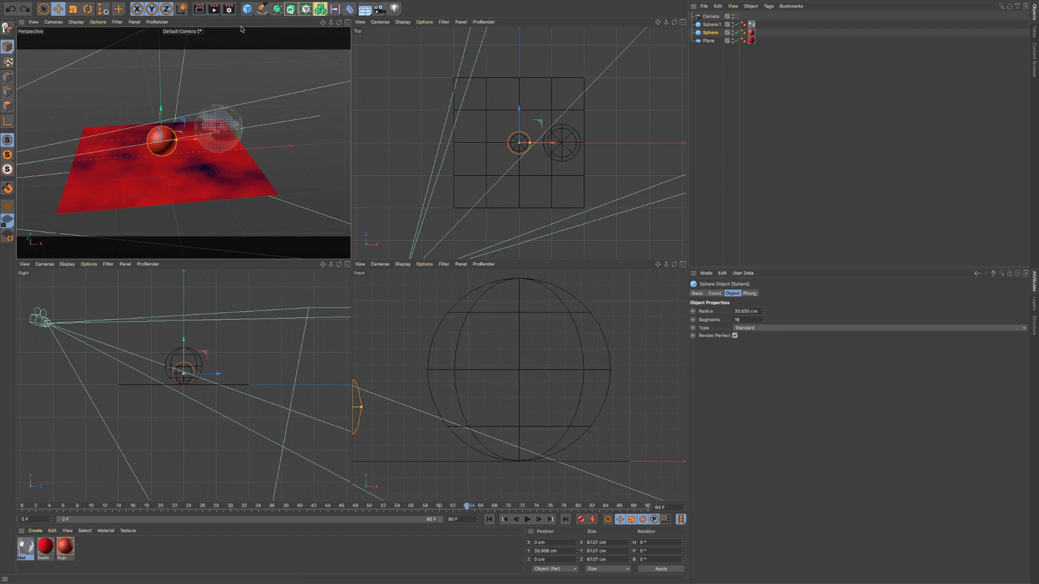
Step: Arrange the viewport as 2 Views Side-by-Side
left_click(134, 22)
mouse_move(147, 35)
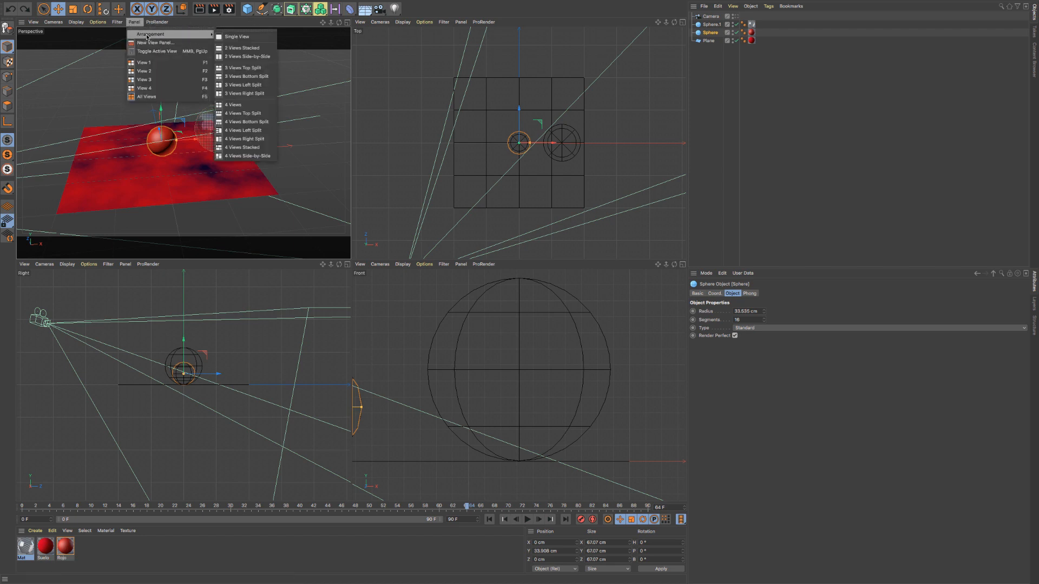
left_click(227, 57)
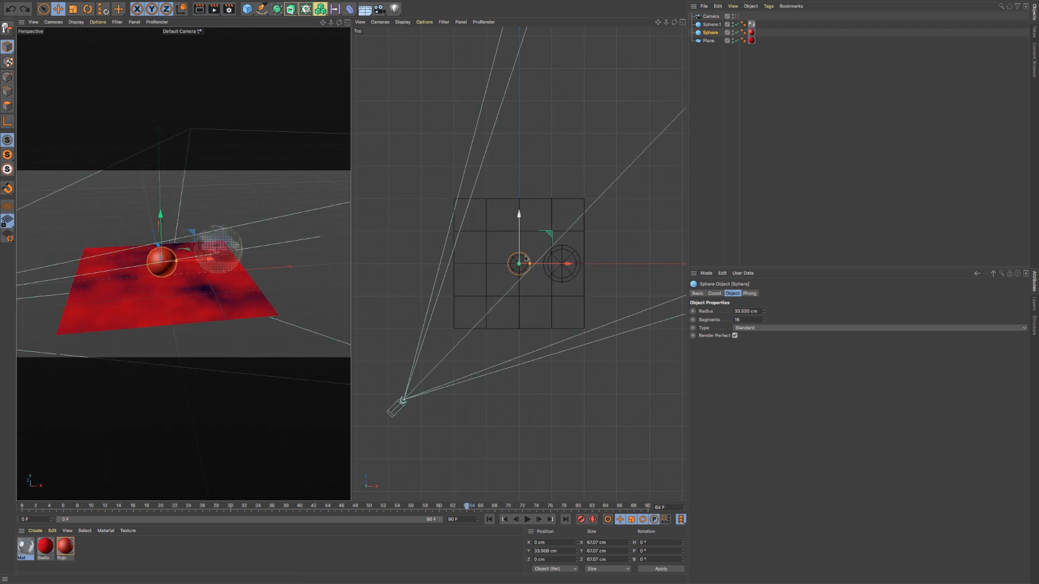
Step: Change the viewport arrangement to 4 Views Top Split
left_click(117, 22)
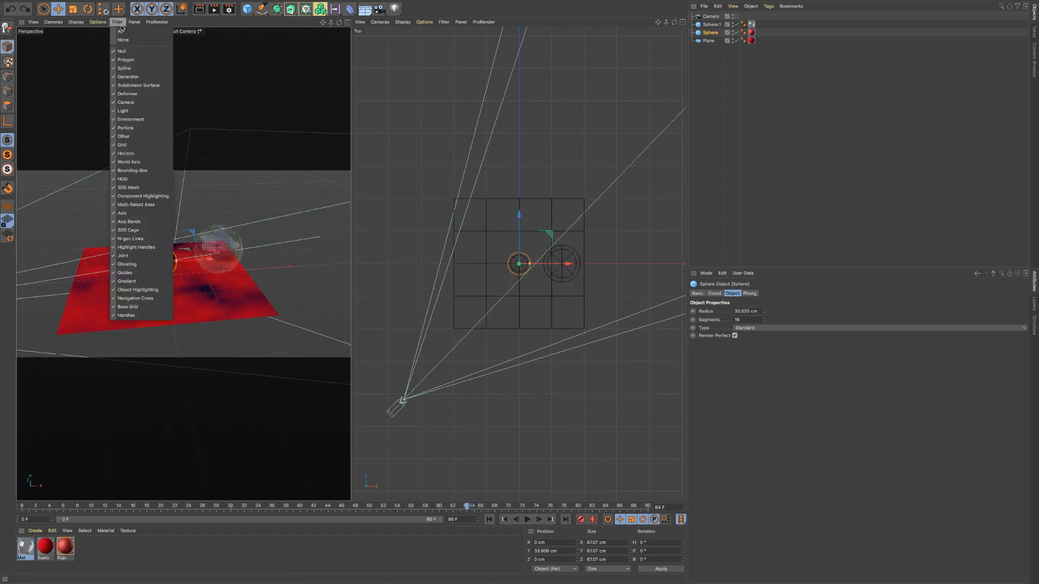
left_click(134, 22)
mouse_move(147, 35)
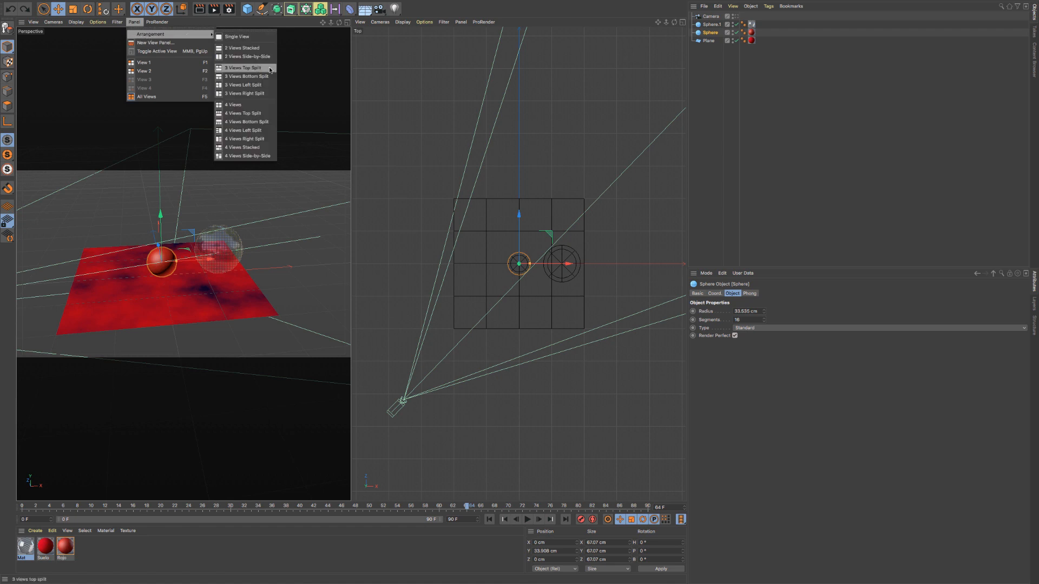
left_click(252, 114)
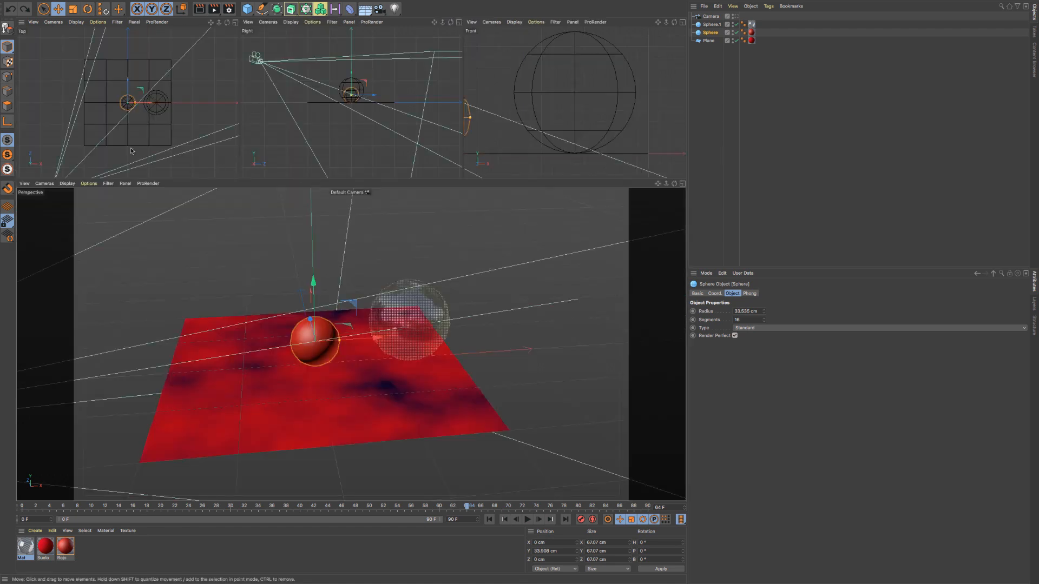
Step: Return the viewport arrangement to the standard 4 Views and maximize the Perspective view
left_click(134, 22)
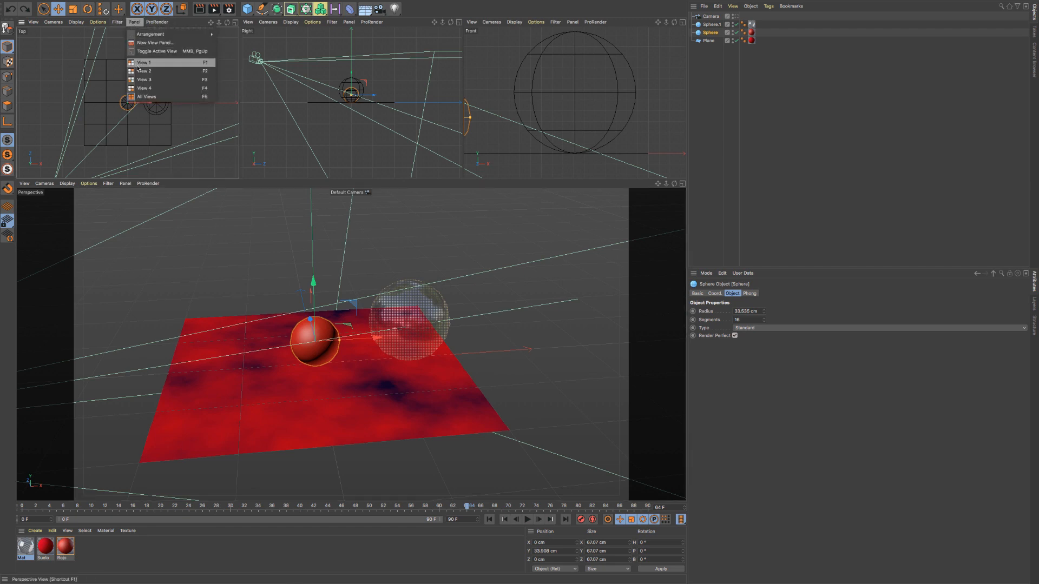
mouse_move(145, 38)
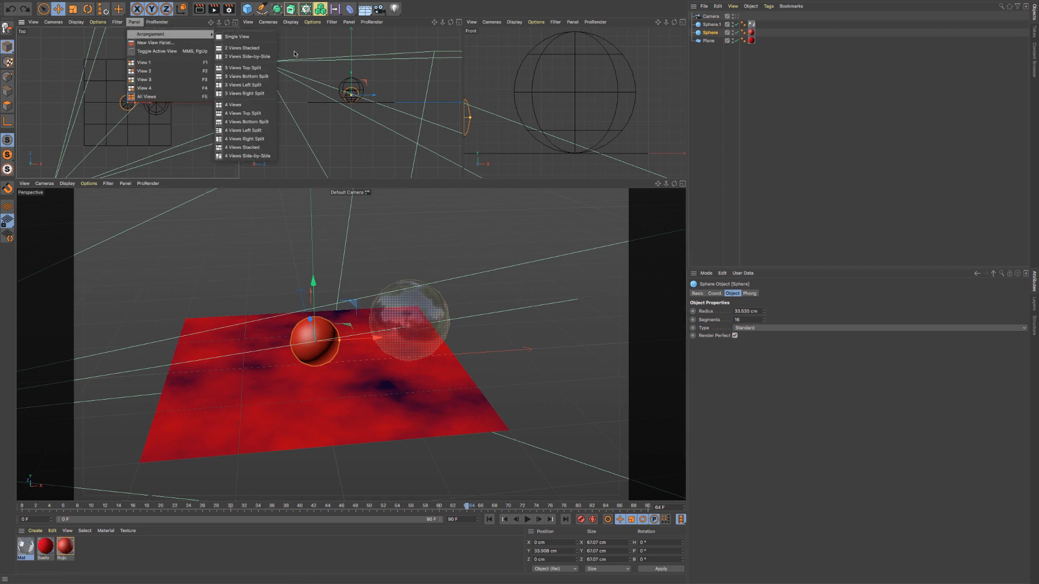
left_click(237, 106)
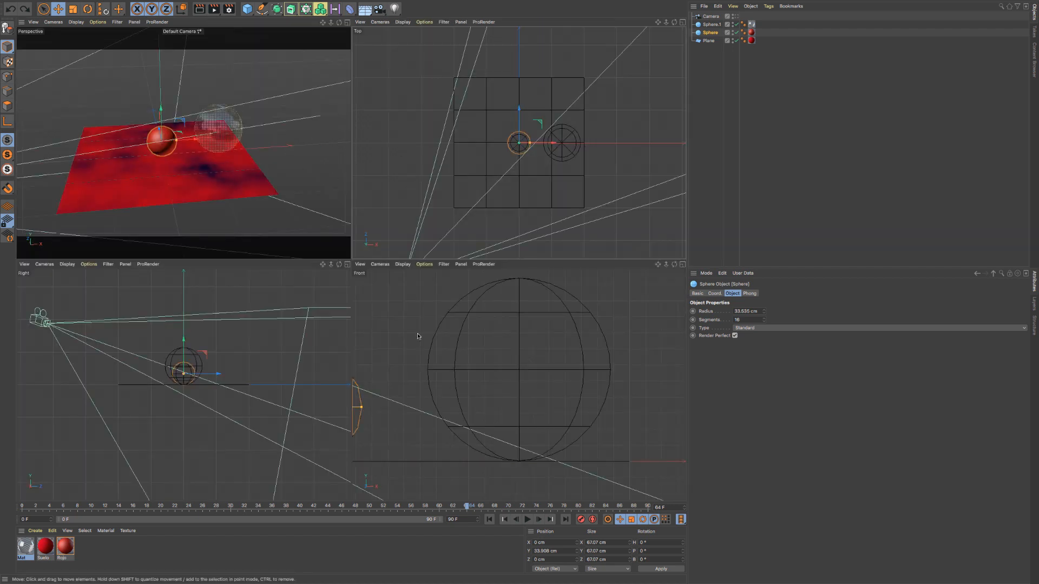
left_click(347, 22)
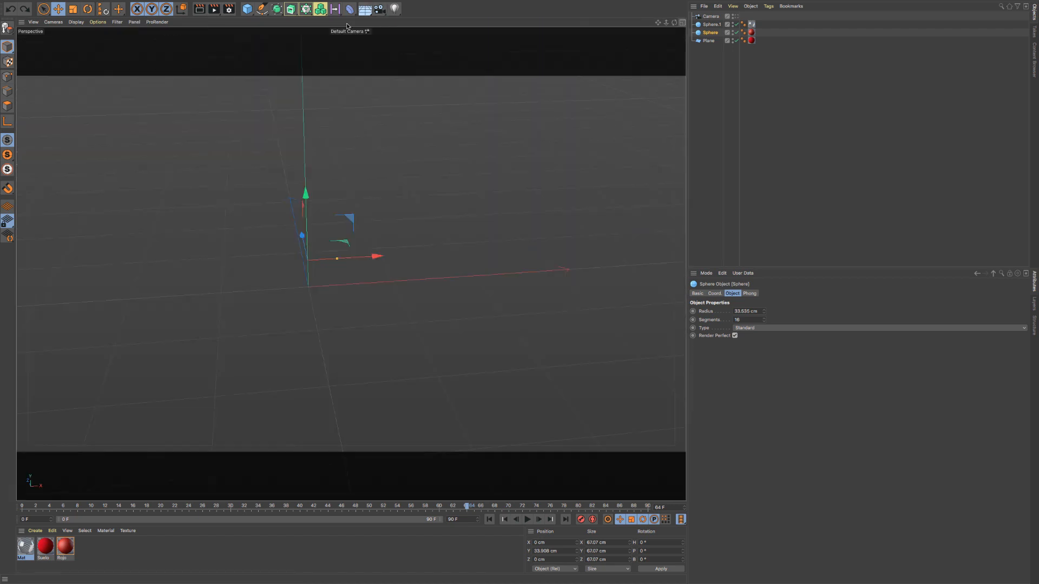
Step: Examine the viewport's ProRender options and the ProRender entry among the renderers in Render Settings, and close the settings
left_click(158, 22)
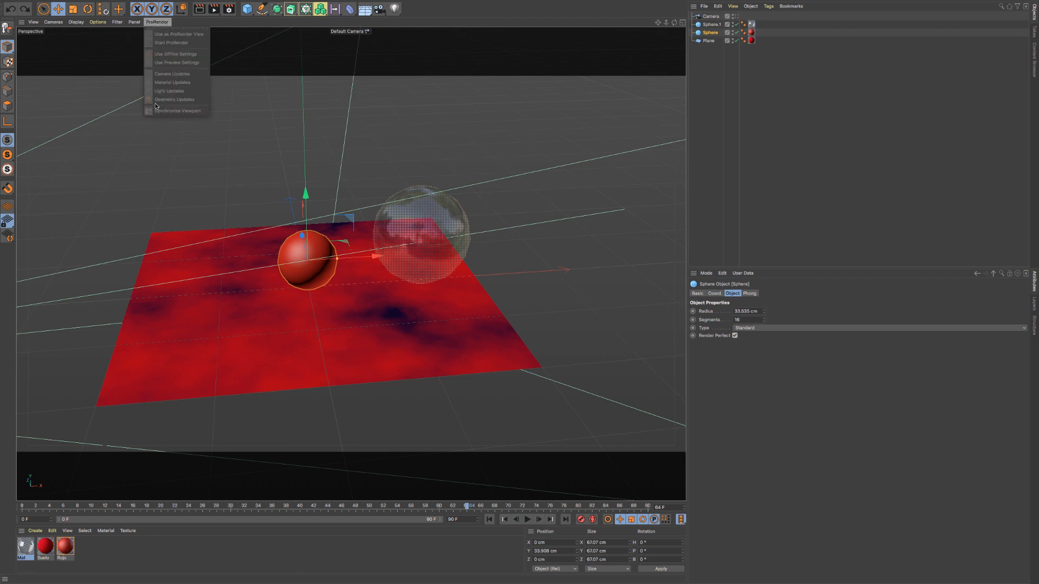
left_click(160, 22)
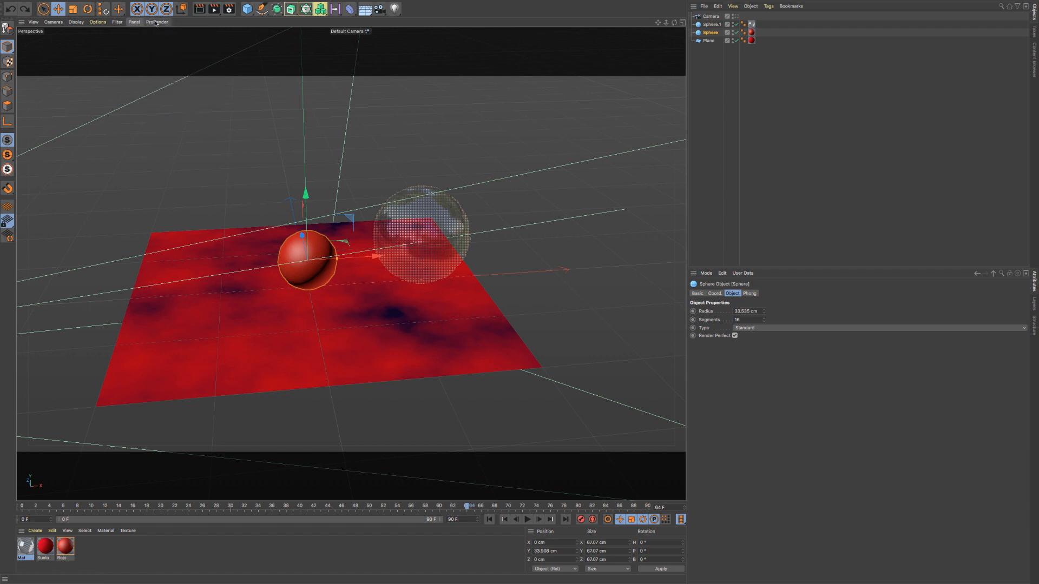
left_click(158, 23)
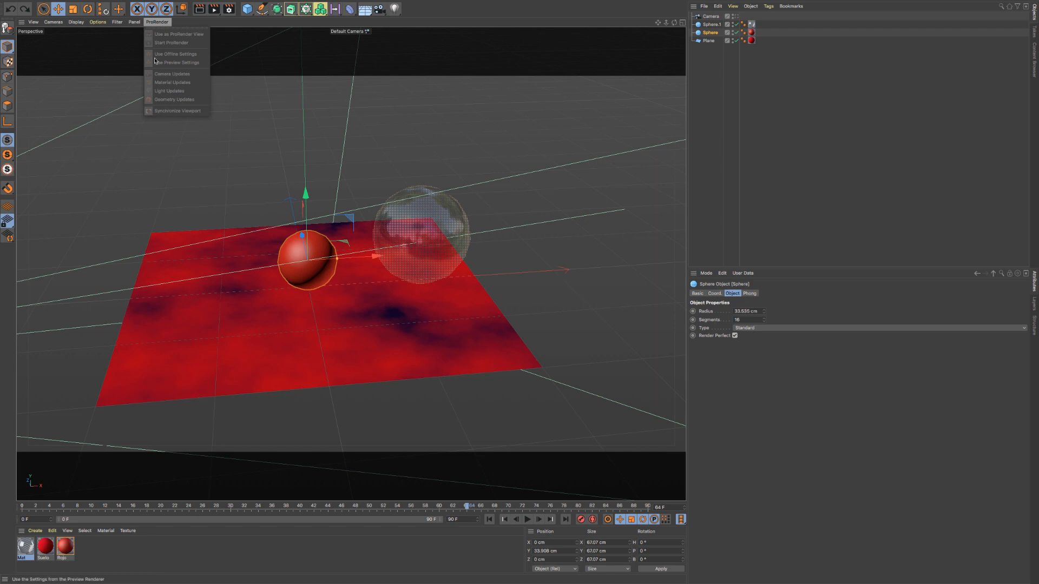
left_click(229, 10)
left_click(299, 25)
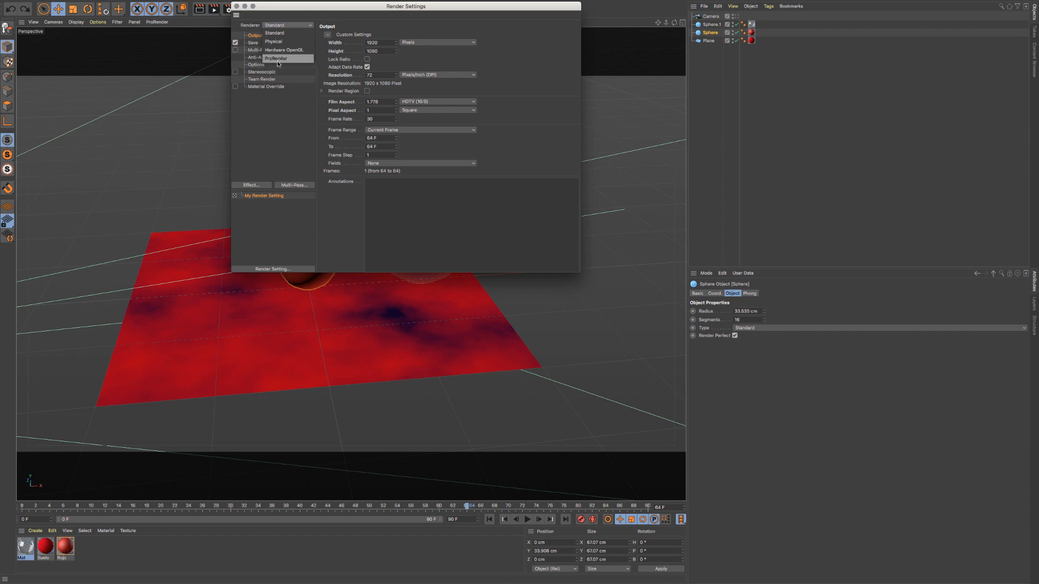
left_click(281, 58)
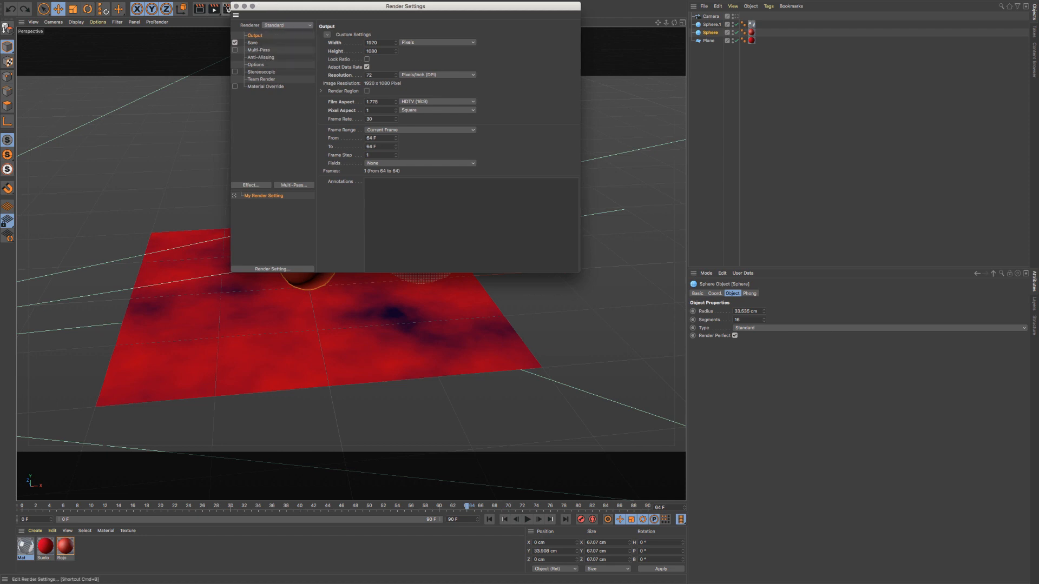
left_click(236, 6)
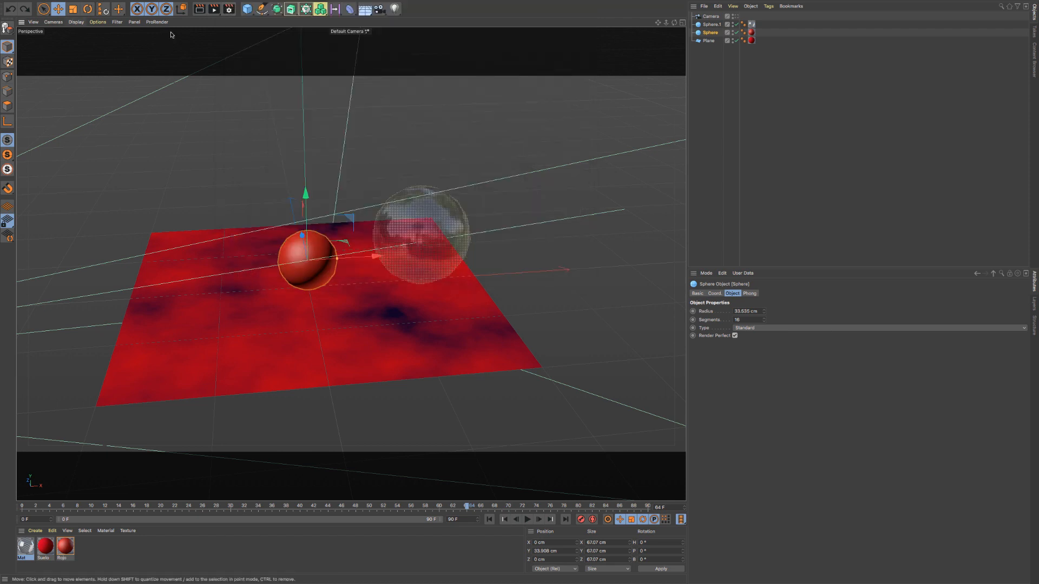
Step: View the whole scene including the camera in Perspective and switch back to the four-view layout
left_click_drag(667, 22, 681, 25)
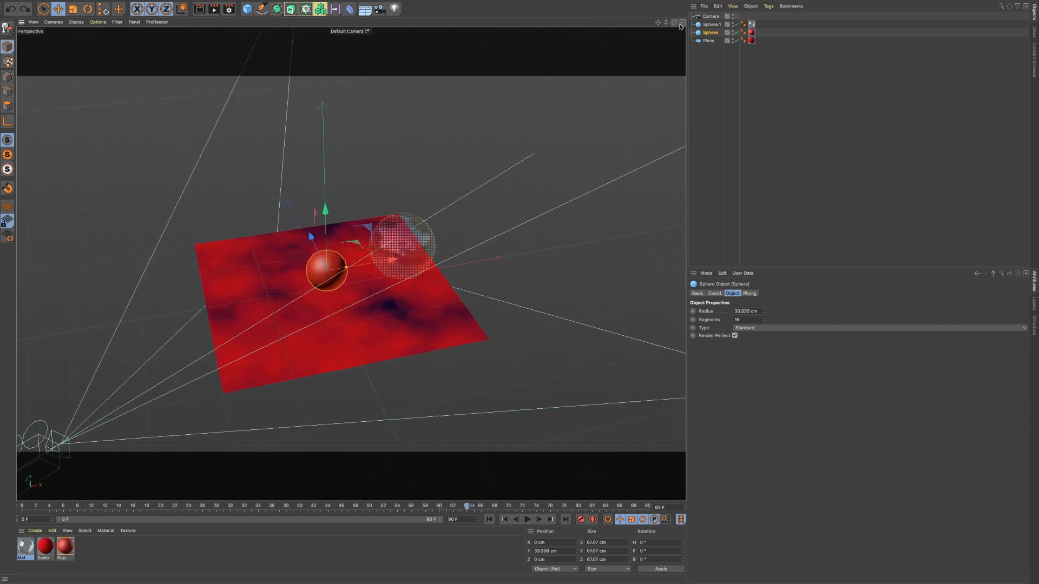
left_click(682, 23)
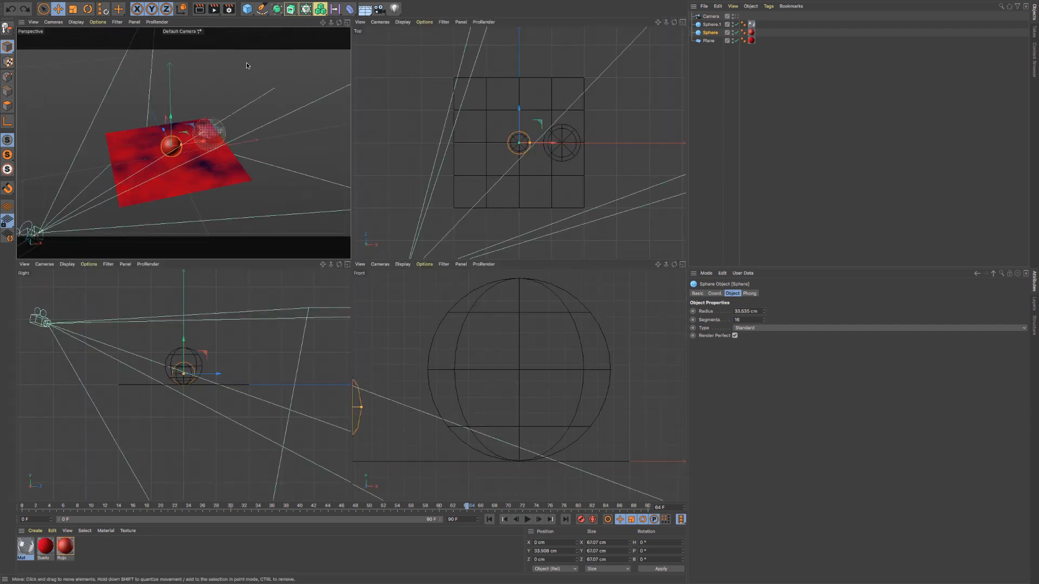